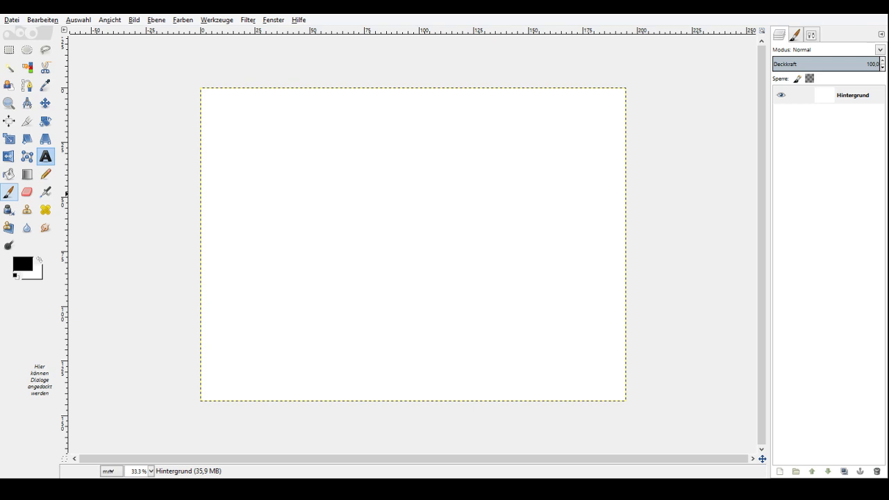
Set the Paintbrush to the 2. Hardness 075 brush at 33 opacity and paint horizontal ground strokes across the canvas's lower right.
{"action": "double_click", "coordinate": [9, 193]}
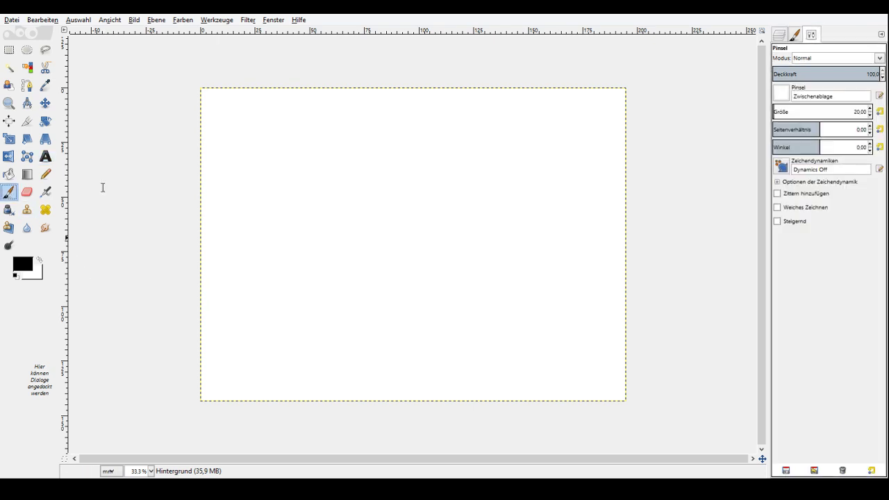
{"action": "left_click", "coordinate": [782, 93]}
{"action": "left_click", "coordinate": [780, 126]}
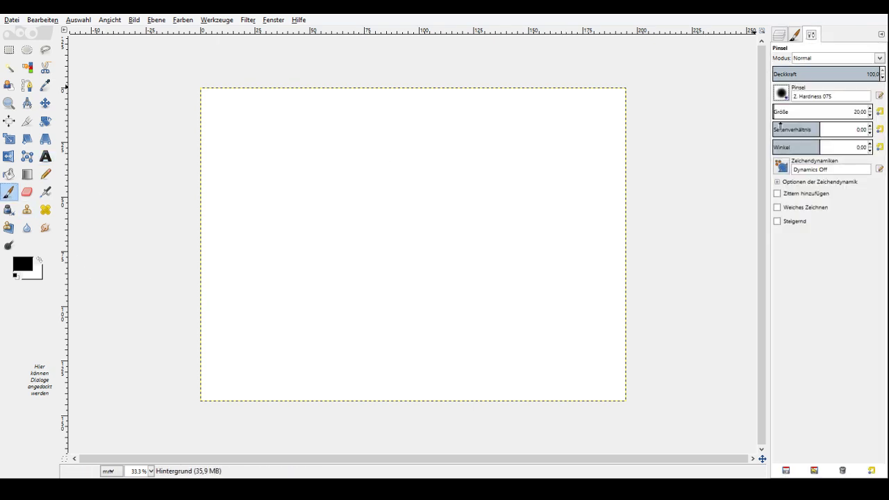
{"action": "left_click", "coordinate": [808, 74]}
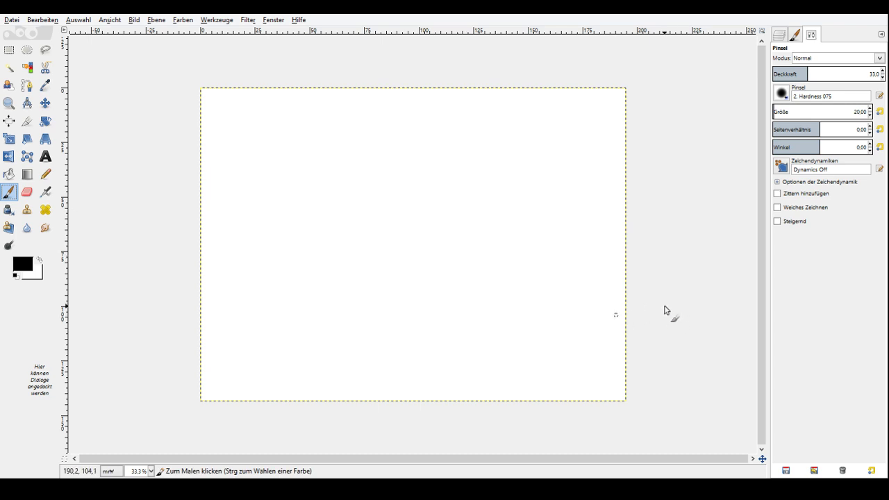
{"action": "left_click_drag", "start_coordinate": [577, 339], "coordinate": [376, 325]}
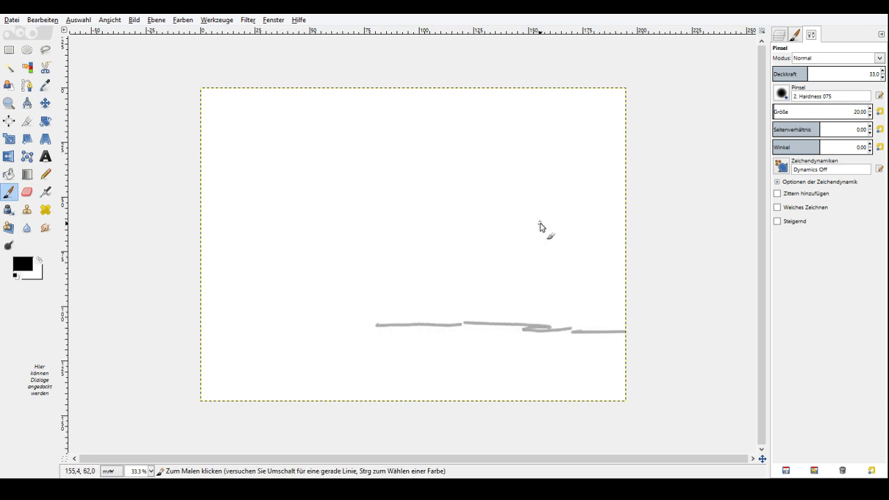
Lower the brush opacity to 8.2 and paint faint ground lines across the canvas with loose background squiggles above them.
{"action": "left_click", "coordinate": [778, 74]}
{"action": "mouse_move", "coordinate": [606, 325]}
{"action": "left_mouse_down"}
{"action": "mouse_move", "coordinate": [264, 328]}
{"action": "mouse_move", "coordinate": [567, 332]}
{"action": "left_mouse_up"}
{"action": "left_click", "coordinate": [781, 73]}
{"action": "mouse_move", "coordinate": [626, 341]}
{"action": "left_mouse_down"}
{"action": "mouse_move", "coordinate": [215, 333]}
{"action": "mouse_move", "coordinate": [574, 338]}
{"action": "mouse_move", "coordinate": [410, 331]}
{"action": "left_mouse_up"}
{"action": "mouse_move", "coordinate": [615, 280]}
{"action": "left_mouse_down"}
{"action": "mouse_move", "coordinate": [564, 280]}
{"action": "mouse_move", "coordinate": [521, 297]}
{"action": "mouse_move", "coordinate": [491, 263]}
{"action": "mouse_move", "coordinate": [457, 284]}
{"action": "mouse_move", "coordinate": [403, 255]}
{"action": "mouse_move", "coordinate": [287, 280]}
{"action": "mouse_move", "coordinate": [239, 280]}
{"action": "mouse_move", "coordinate": [210, 270]}
{"action": "left_mouse_up"}
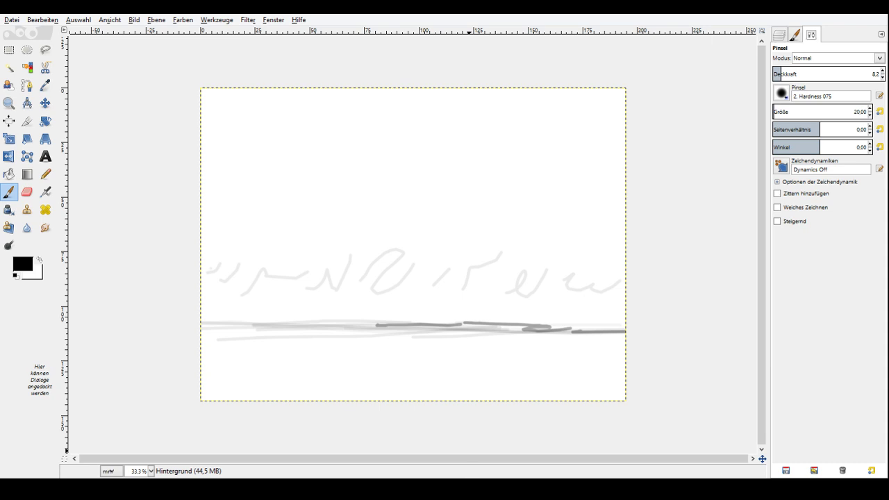
Paint a dark forked tree at the canvas's right edge with opacity 44.3, reducing the brush size to 18.53 for the upper branches.
{"action": "left_click_drag", "start_coordinate": [804, 73], "coordinate": [818, 72]}
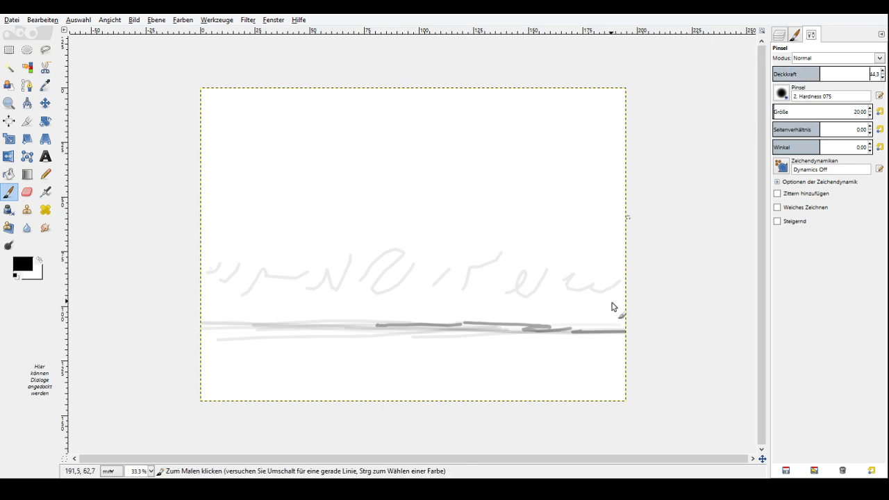
{"action": "scroll", "coordinate": [611, 289], "scroll_direction": "up", "scroll_amount": 4}
{"action": "mouse_move", "coordinate": [591, 247]}
{"action": "left_mouse_down"}
{"action": "mouse_move", "coordinate": [598, 331]}
{"action": "mouse_move", "coordinate": [589, 246]}
{"action": "left_mouse_up"}
{"action": "left_click_drag", "start_coordinate": [584, 213], "coordinate": [586, 221]}
{"action": "mouse_move", "coordinate": [544, 89]}
{"action": "left_mouse_down"}
{"action": "mouse_move", "coordinate": [591, 234]}
{"action": "mouse_move", "coordinate": [599, 337]}
{"action": "mouse_move", "coordinate": [595, 240]}
{"action": "left_mouse_up"}
{"action": "left_click", "coordinate": [775, 108]}
{"action": "left_click", "coordinate": [590, 216]}
{"action": "left_click_drag", "start_coordinate": [582, 206], "coordinate": [595, 88]}
{"action": "mouse_move", "coordinate": [590, 159]}
{"action": "left_mouse_down"}
{"action": "mouse_move", "coordinate": [625, 137]}
{"action": "mouse_move", "coordinate": [603, 125]}
{"action": "mouse_move", "coordinate": [614, 114]}
{"action": "left_mouse_up"}
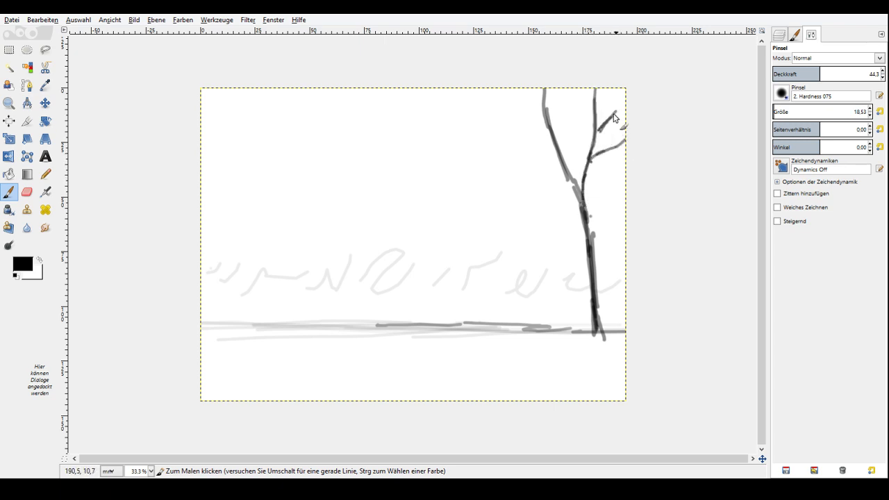
Add smaller side branches and twigs to both sides of the dark foreground tree's crown.
{"action": "left_click_drag", "start_coordinate": [556, 145], "coordinate": [541, 132]}
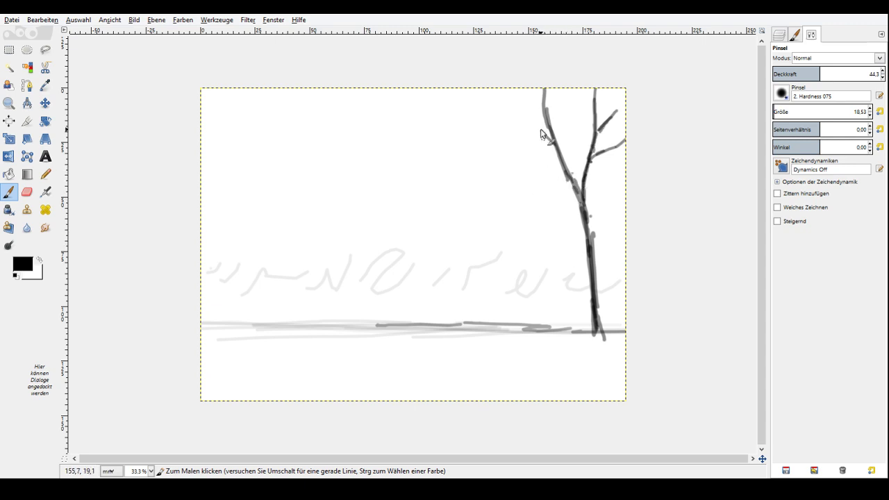
{"action": "left_click_drag", "start_coordinate": [531, 91], "coordinate": [552, 144]}
{"action": "left_click_drag", "start_coordinate": [561, 89], "coordinate": [551, 124]}
{"action": "left_click_drag", "start_coordinate": [578, 89], "coordinate": [573, 179]}
{"action": "left_click_drag", "start_coordinate": [589, 218], "coordinate": [619, 173]}
{"action": "left_click_drag", "start_coordinate": [615, 169], "coordinate": [626, 165]}
{"action": "left_click_drag", "start_coordinate": [547, 144], "coordinate": [555, 148]}
{"action": "mouse_move", "coordinate": [559, 136]}
{"action": "left_mouse_down"}
{"action": "mouse_move", "coordinate": [600, 109]}
{"action": "mouse_move", "coordinate": [580, 89]}
{"action": "left_mouse_up"}
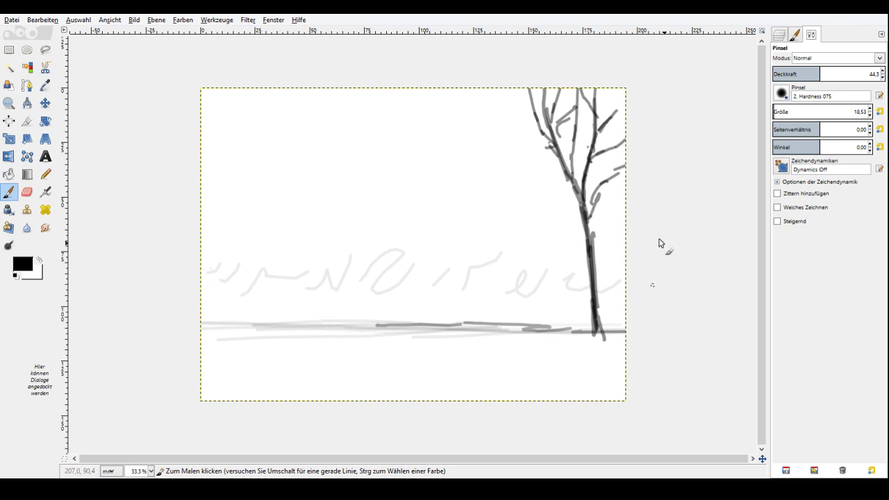
{"action": "left_click_drag", "start_coordinate": [530, 110], "coordinate": [539, 131]}
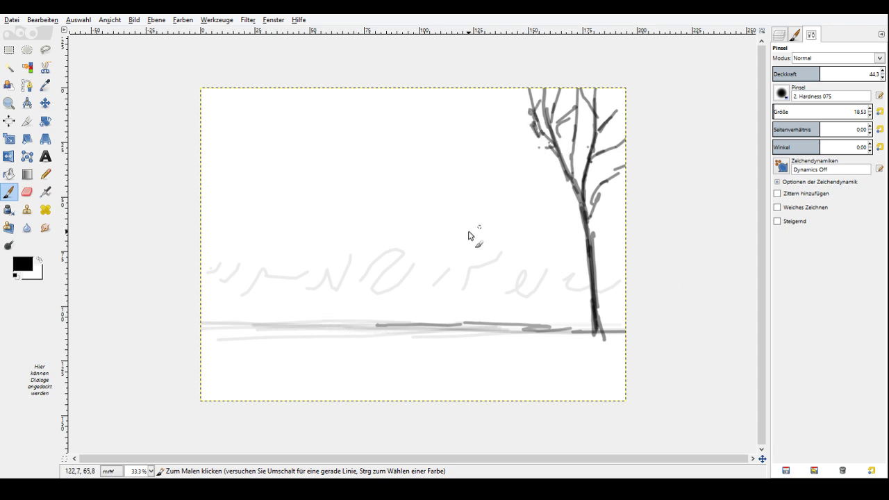
Set the opacity to 12.9 and sketch a faint background tree at the left with undergrowth at its base and a foliage outline above.
{"action": "left_click", "coordinate": [786, 74]}
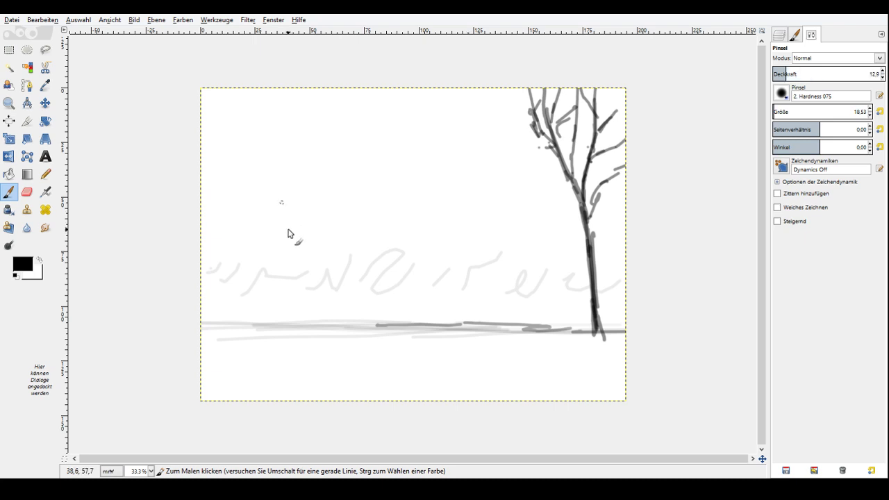
{"action": "left_click_drag", "start_coordinate": [284, 183], "coordinate": [280, 239]}
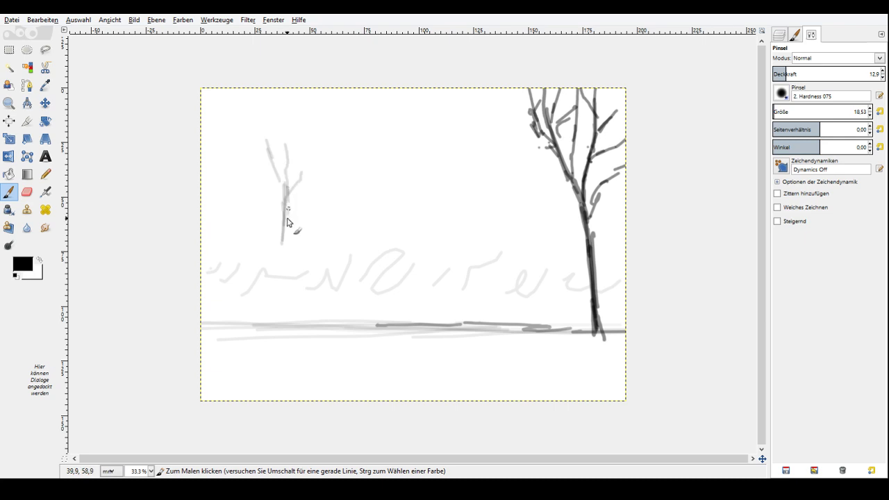
{"action": "mouse_move", "coordinate": [284, 222]}
{"action": "left_mouse_down"}
{"action": "mouse_move", "coordinate": [309, 188]}
{"action": "mouse_move", "coordinate": [282, 203]}
{"action": "left_mouse_up"}
{"action": "mouse_move", "coordinate": [208, 228]}
{"action": "left_mouse_down"}
{"action": "mouse_move", "coordinate": [252, 247]}
{"action": "mouse_move", "coordinate": [277, 245]}
{"action": "left_mouse_up"}
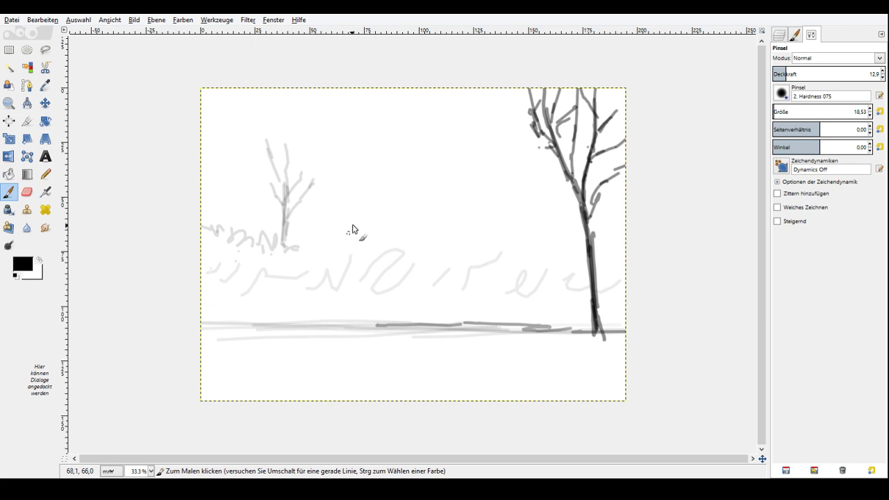
{"action": "left_click_drag", "start_coordinate": [225, 101], "coordinate": [296, 94]}
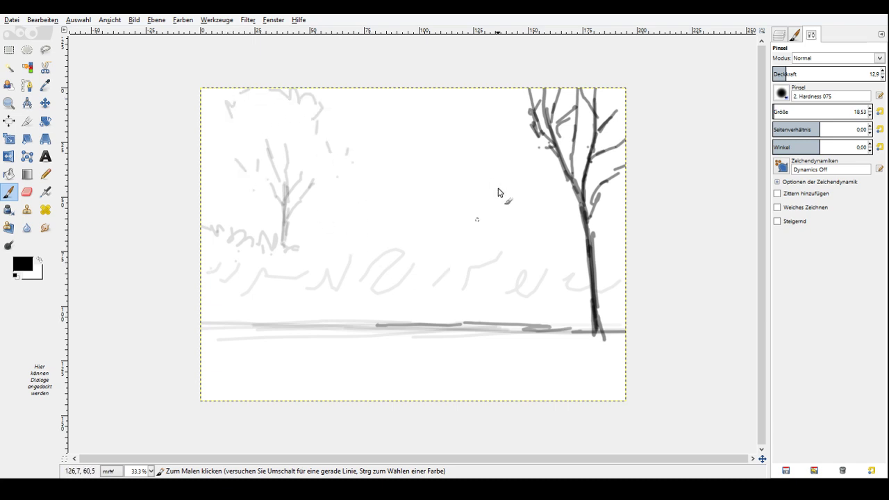
Sketch a second faint background tree near the dark tree and add foliage outlines around it and at both canvas edges.
{"action": "left_click_drag", "start_coordinate": [469, 205], "coordinate": [437, 171]}
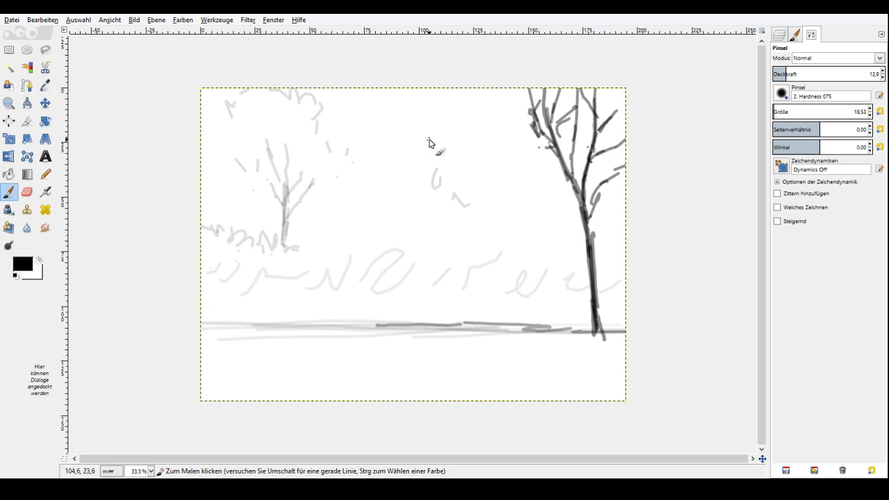
{"action": "mouse_move", "coordinate": [429, 142]}
{"action": "left_mouse_down"}
{"action": "mouse_move", "coordinate": [505, 91]}
{"action": "mouse_move", "coordinate": [485, 256]}
{"action": "mouse_move", "coordinate": [522, 296]}
{"action": "mouse_move", "coordinate": [493, 219]}
{"action": "mouse_move", "coordinate": [504, 240]}
{"action": "mouse_move", "coordinate": [523, 220]}
{"action": "mouse_move", "coordinate": [506, 270]}
{"action": "mouse_move", "coordinate": [526, 216]}
{"action": "mouse_move", "coordinate": [555, 182]}
{"action": "left_mouse_up"}
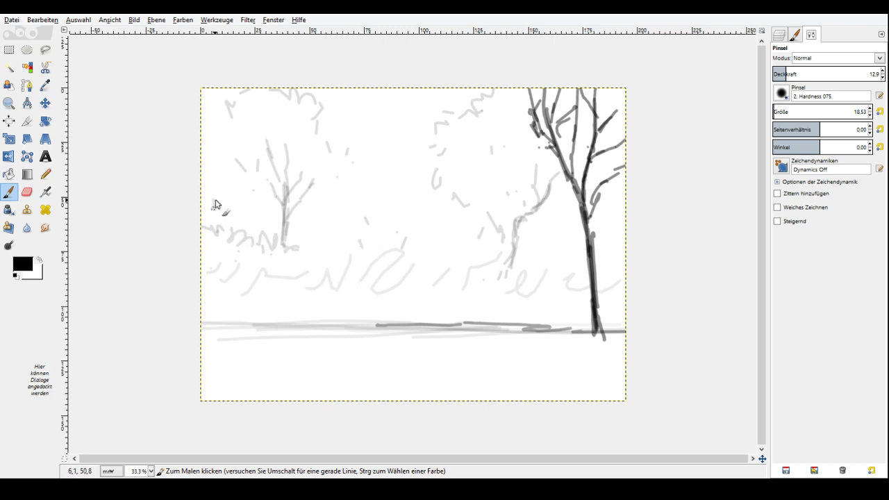
{"action": "mouse_move", "coordinate": [216, 204]}
{"action": "left_mouse_down"}
{"action": "mouse_move", "coordinate": [222, 162]}
{"action": "mouse_move", "coordinate": [226, 187]}
{"action": "mouse_move", "coordinate": [202, 123]}
{"action": "left_mouse_up"}
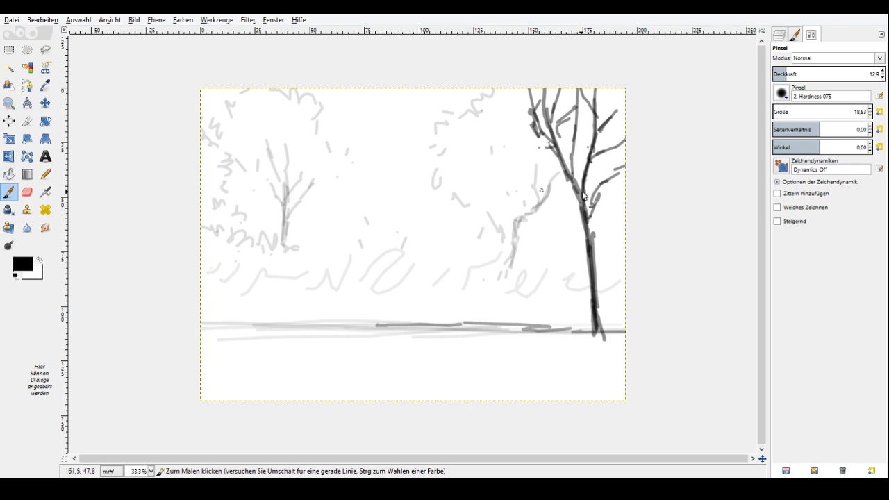
{"action": "left_click_drag", "start_coordinate": [614, 91], "coordinate": [606, 113]}
{"action": "left_click_drag", "start_coordinate": [602, 145], "coordinate": [622, 206]}
{"action": "left_click_drag", "start_coordinate": [569, 206], "coordinate": [564, 262]}
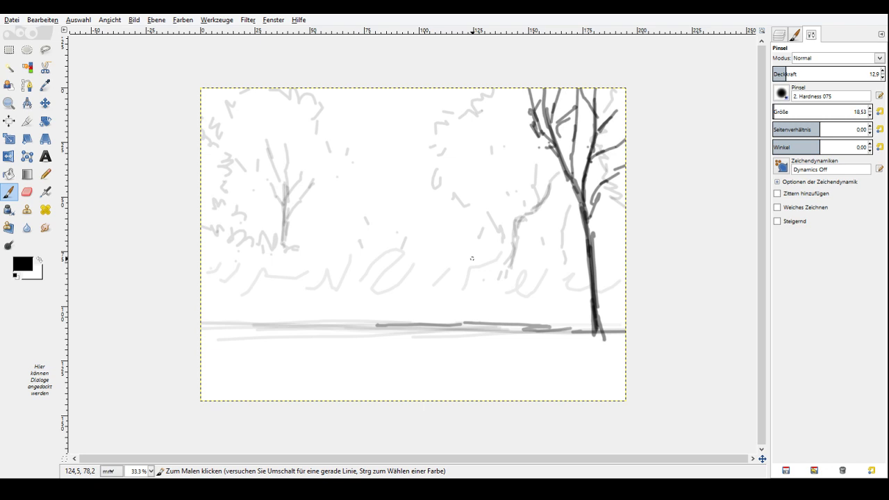
Sketch faint grass tufts along the whole ground line, from the left edge to the dark tree.
{"action": "left_click_drag", "start_coordinate": [351, 361], "coordinate": [342, 367]}
{"action": "left_click_drag", "start_coordinate": [307, 332], "coordinate": [275, 333]}
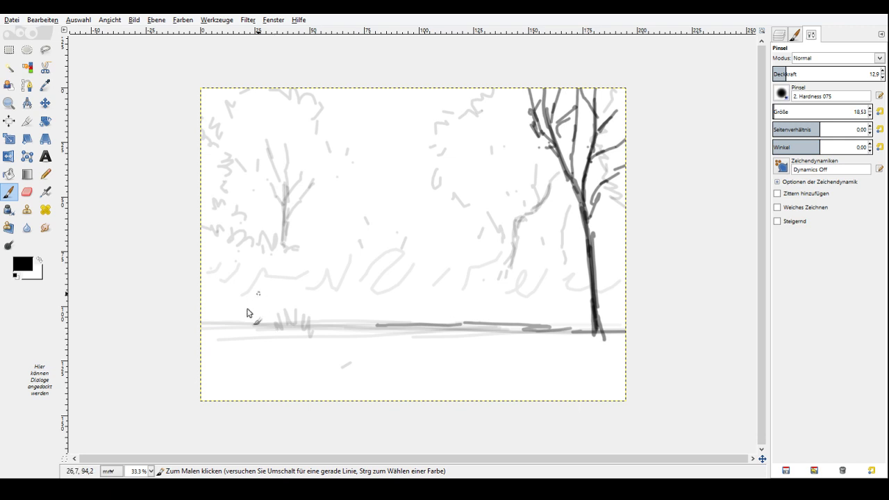
{"action": "left_click_drag", "start_coordinate": [257, 294], "coordinate": [248, 307]}
{"action": "left_click_drag", "start_coordinate": [252, 323], "coordinate": [240, 319]}
{"action": "left_click_drag", "start_coordinate": [232, 317], "coordinate": [204, 321]}
{"action": "mouse_move", "coordinate": [547, 322]}
{"action": "left_mouse_down"}
{"action": "mouse_move", "coordinate": [603, 327]}
{"action": "mouse_move", "coordinate": [623, 320]}
{"action": "left_mouse_up"}
{"action": "left_click_drag", "start_coordinate": [476, 319], "coordinate": [499, 321]}
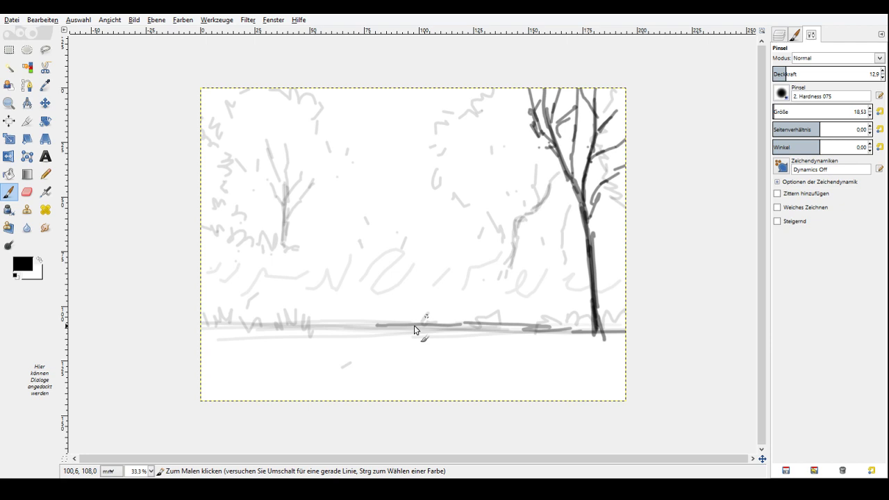
{"action": "left_click_drag", "start_coordinate": [344, 318], "coordinate": [489, 325]}
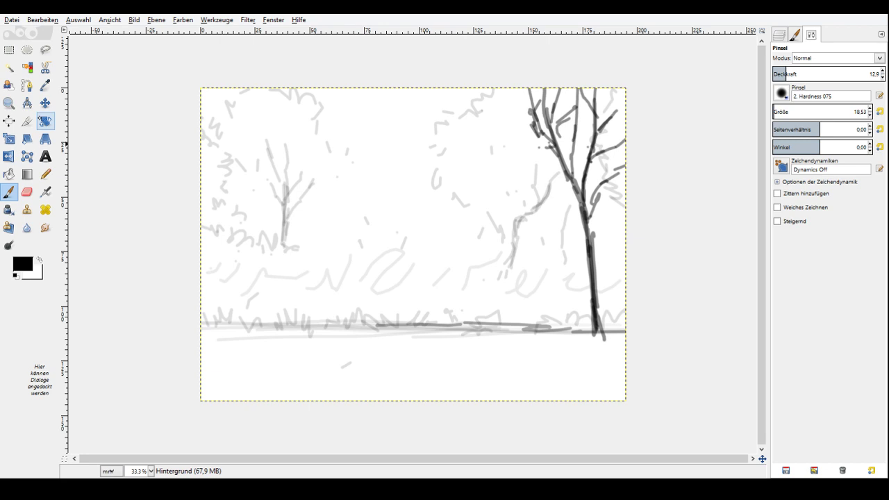
Sketch a dinosaur's back and belly lines with the Paintbrush above the grass in the left half of the picture.
{"action": "key", "text": "z"}
{"action": "left_click_drag", "start_coordinate": [233, 246], "coordinate": [390, 382]}
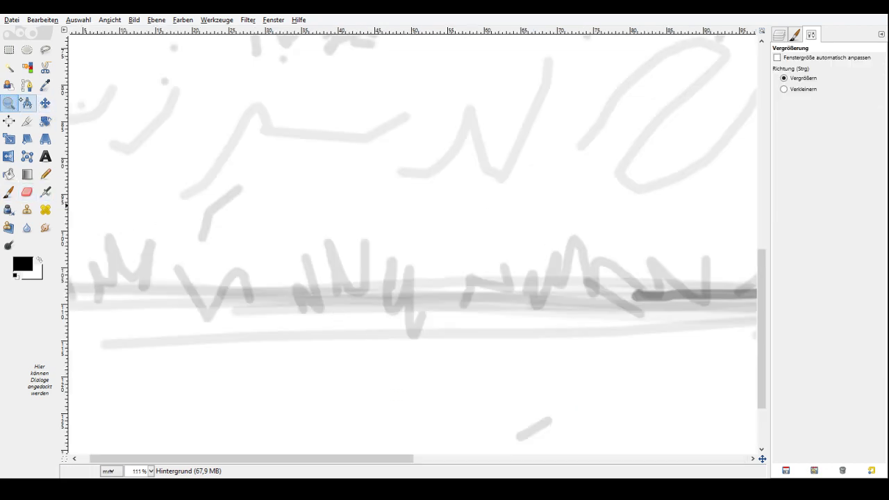
{"action": "left_click", "coordinate": [472, 164]}
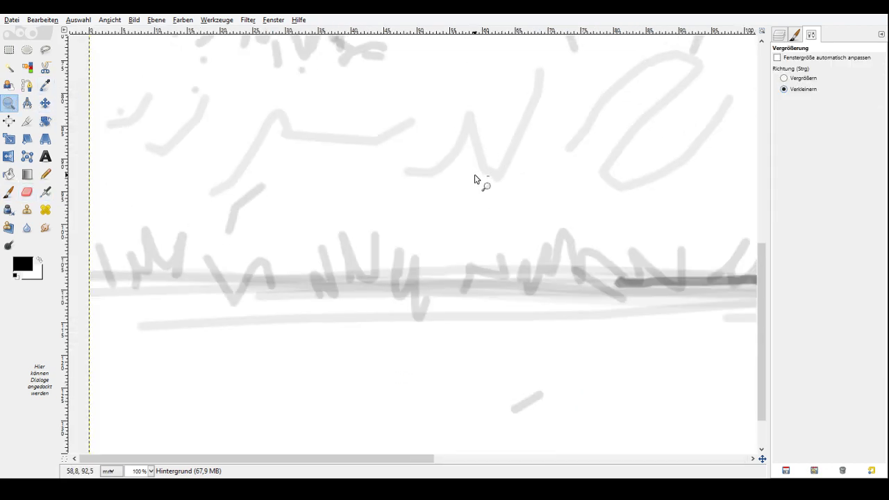
{"action": "left_click", "coordinate": [478, 188]}
{"action": "left_click_drag", "start_coordinate": [762, 458], "coordinate": [766, 456]}
{"action": "key", "text": "p"}
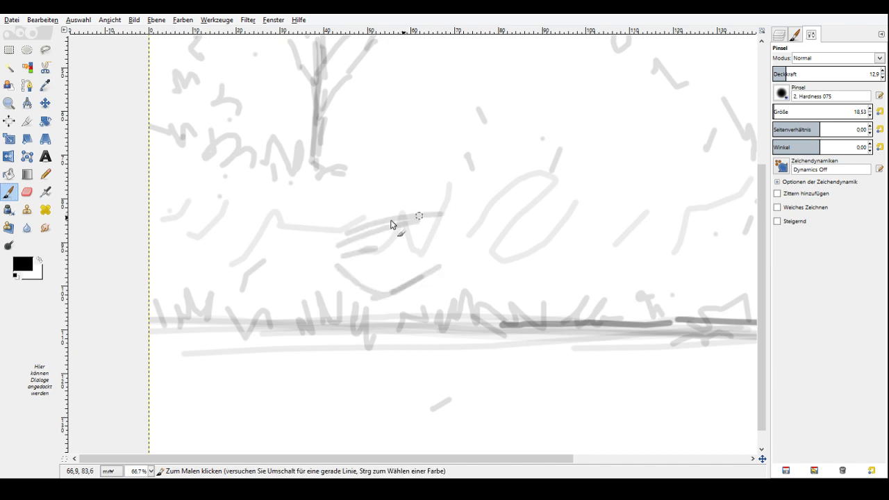
{"action": "left_click_drag", "start_coordinate": [391, 224], "coordinate": [340, 234]}
{"action": "left_click_drag", "start_coordinate": [449, 218], "coordinate": [339, 234]}
Sketch the dinosaur's bent front arm below its chest, reaching down towards the grass.
{"action": "left_click_drag", "start_coordinate": [456, 232], "coordinate": [431, 269]}
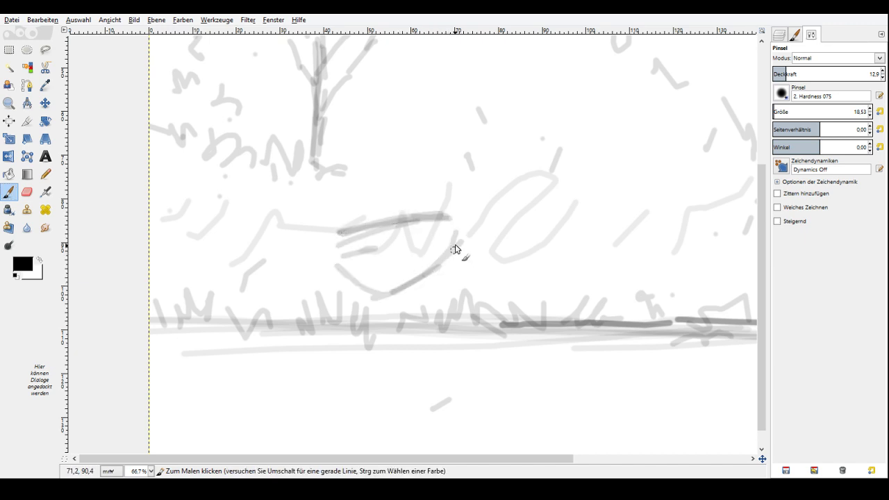
{"action": "left_click_drag", "start_coordinate": [456, 243], "coordinate": [418, 250]}
{"action": "left_click_drag", "start_coordinate": [418, 251], "coordinate": [439, 269]}
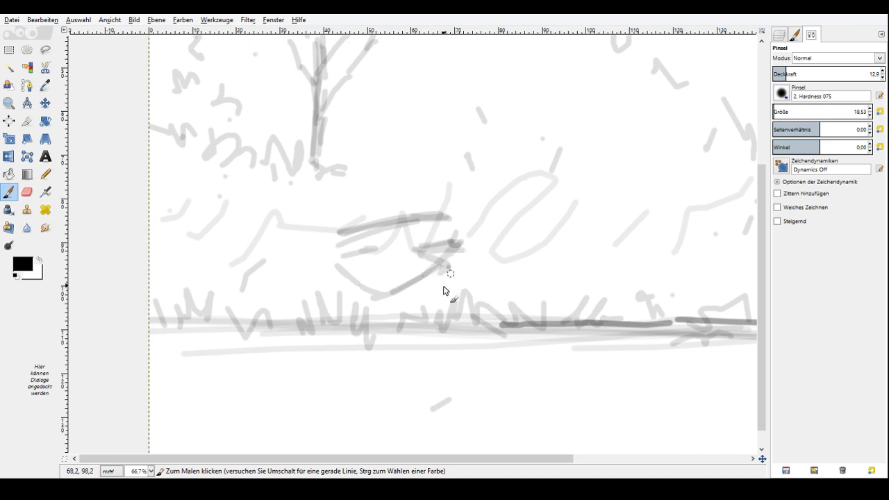
{"action": "mouse_move", "coordinate": [445, 290]}
{"action": "left_mouse_down"}
{"action": "mouse_move", "coordinate": [429, 312]}
{"action": "mouse_move", "coordinate": [441, 310]}
{"action": "left_mouse_up"}
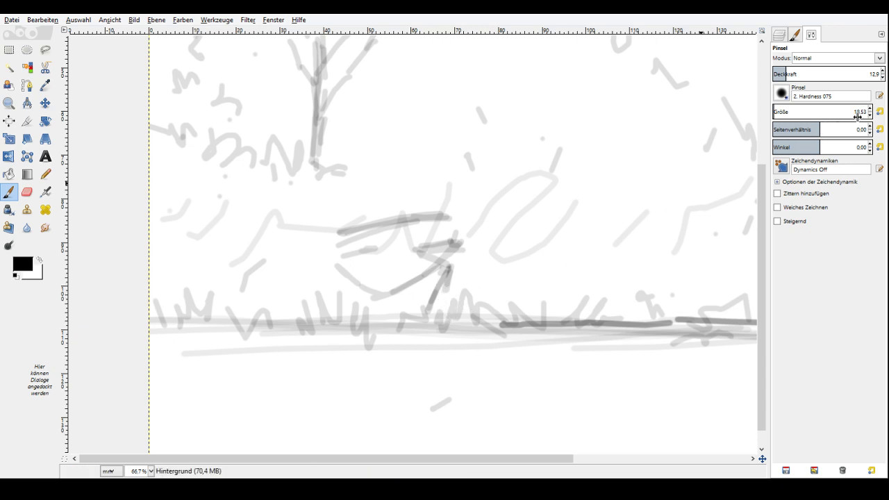
Reduce the brush size to 14.53 and sketch the dinosaur's curved neck and its head with an open snout.
{"action": "scroll", "coordinate": [858, 115], "scroll_direction": "down", "scroll_amount": 4}
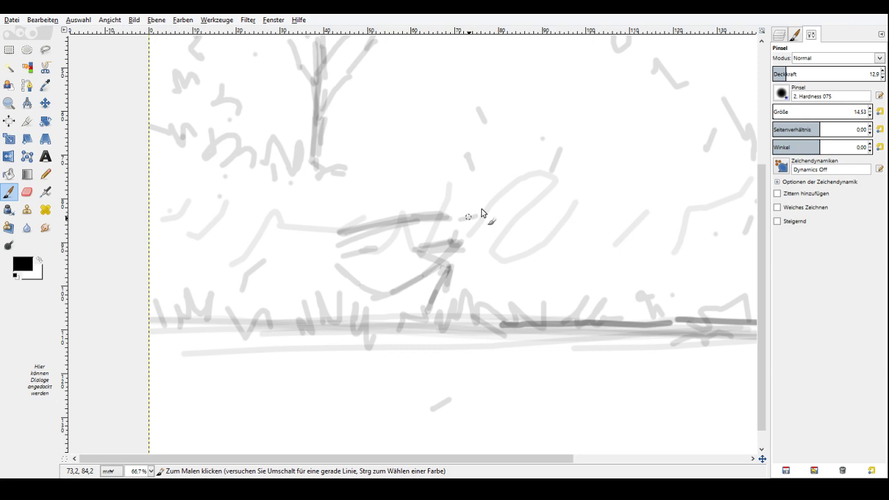
{"action": "left_click_drag", "start_coordinate": [468, 217], "coordinate": [486, 143]}
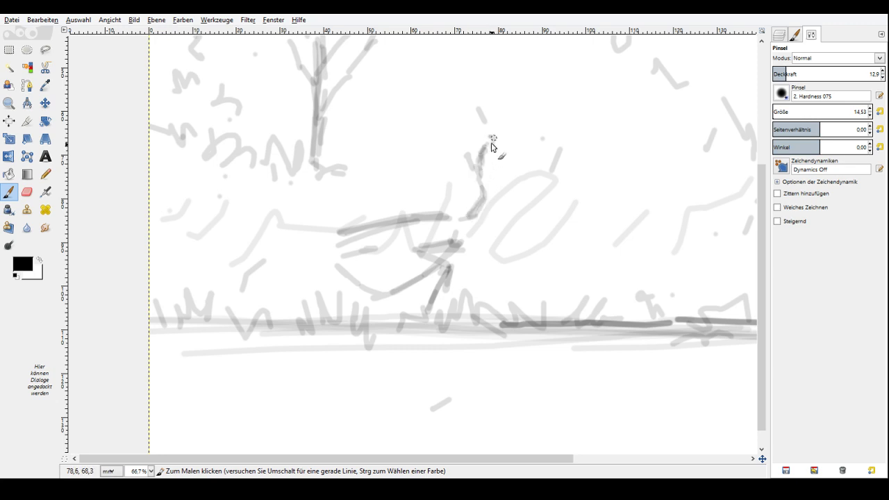
{"action": "mouse_move", "coordinate": [492, 146]}
{"action": "left_mouse_down"}
{"action": "mouse_move", "coordinate": [516, 116]}
{"action": "mouse_move", "coordinate": [526, 137]}
{"action": "left_mouse_up"}
{"action": "left_click_drag", "start_coordinate": [526, 135], "coordinate": [532, 154]}
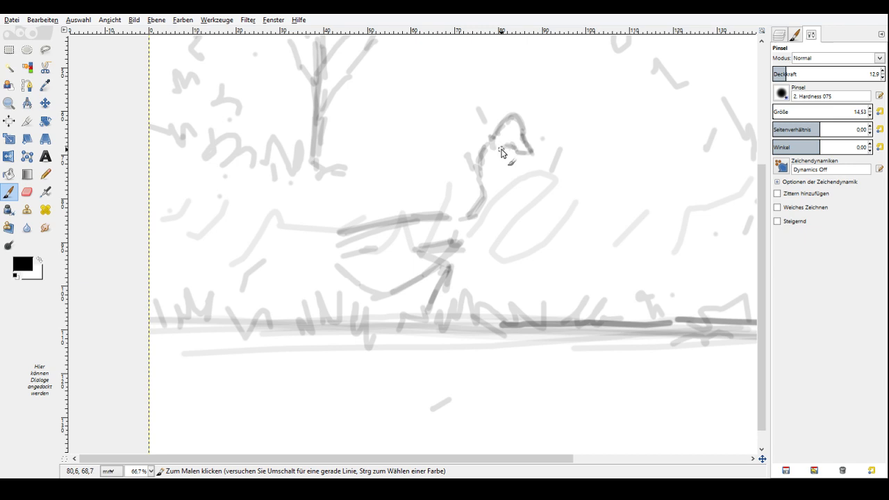
{"action": "left_click_drag", "start_coordinate": [502, 150], "coordinate": [523, 165]}
{"action": "mouse_move", "coordinate": [509, 161]}
{"action": "left_mouse_down"}
{"action": "mouse_move", "coordinate": [495, 132]}
{"action": "mouse_move", "coordinate": [468, 159]}
{"action": "mouse_move", "coordinate": [483, 202]}
{"action": "mouse_move", "coordinate": [475, 183]}
{"action": "mouse_move", "coordinate": [497, 186]}
{"action": "mouse_move", "coordinate": [467, 178]}
{"action": "mouse_move", "coordinate": [463, 197]}
{"action": "mouse_move", "coordinate": [495, 167]}
{"action": "mouse_move", "coordinate": [500, 187]}
{"action": "mouse_move", "coordinate": [468, 240]}
{"action": "left_mouse_up"}
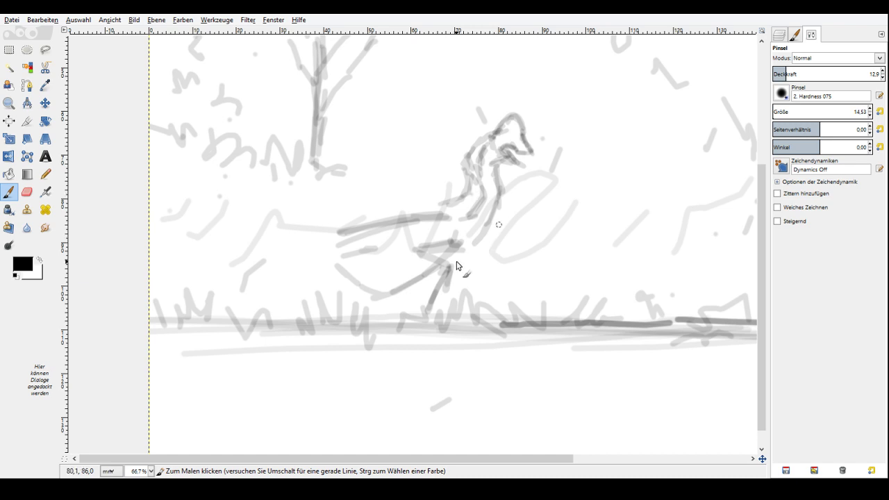
Join the dinosaur's neck to its back and sketch the upper and lower edges of a long tapering tail.
{"action": "left_click_drag", "start_coordinate": [464, 198], "coordinate": [341, 234]}
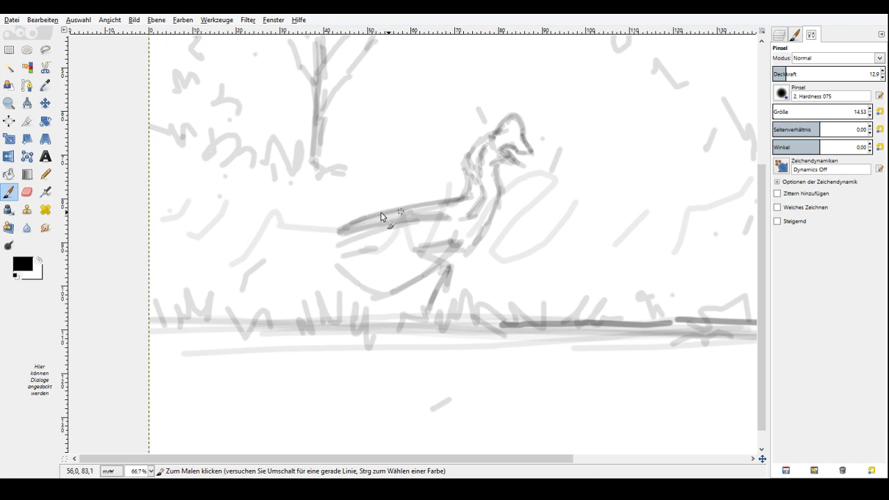
{"action": "mouse_move", "coordinate": [341, 227]}
{"action": "left_mouse_down"}
{"action": "mouse_move", "coordinate": [405, 211]}
{"action": "mouse_move", "coordinate": [232, 242]}
{"action": "mouse_move", "coordinate": [188, 234]}
{"action": "left_mouse_up"}
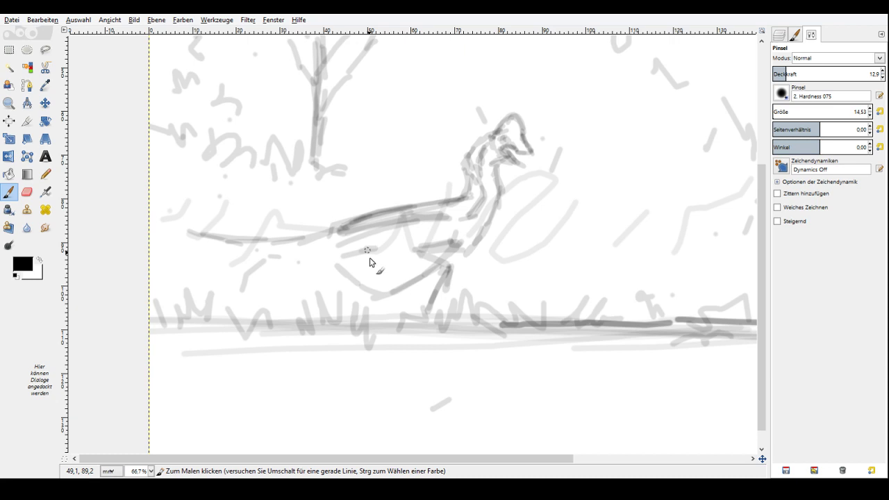
{"action": "mouse_move", "coordinate": [426, 276]}
{"action": "left_mouse_down"}
{"action": "mouse_move", "coordinate": [282, 261]}
{"action": "mouse_move", "coordinate": [203, 241]}
{"action": "left_mouse_up"}
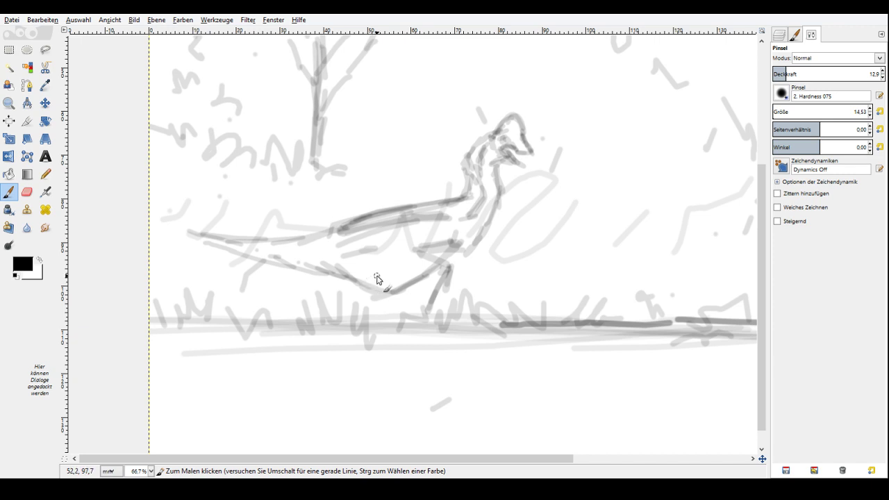
Sketch the dinosaur's hind leg, outlining the thigh from the back to the knee and the lower leg down to the ground.
{"action": "mouse_move", "coordinate": [376, 233]}
{"action": "left_mouse_down"}
{"action": "mouse_move", "coordinate": [392, 265]}
{"action": "mouse_move", "coordinate": [372, 340]}
{"action": "left_mouse_up"}
{"action": "mouse_move", "coordinate": [389, 288]}
{"action": "left_mouse_down"}
{"action": "mouse_move", "coordinate": [380, 268]}
{"action": "mouse_move", "coordinate": [386, 283]}
{"action": "mouse_move", "coordinate": [350, 253]}
{"action": "left_mouse_up"}
{"action": "mouse_move", "coordinate": [381, 222]}
{"action": "left_mouse_down"}
{"action": "mouse_move", "coordinate": [392, 275]}
{"action": "mouse_move", "coordinate": [385, 236]}
{"action": "mouse_move", "coordinate": [377, 330]}
{"action": "left_mouse_up"}
{"action": "left_click_drag", "start_coordinate": [375, 288], "coordinate": [368, 343]}
{"action": "left_click_drag", "start_coordinate": [383, 309], "coordinate": [369, 357]}
{"action": "left_click_drag", "start_coordinate": [371, 304], "coordinate": [380, 289]}
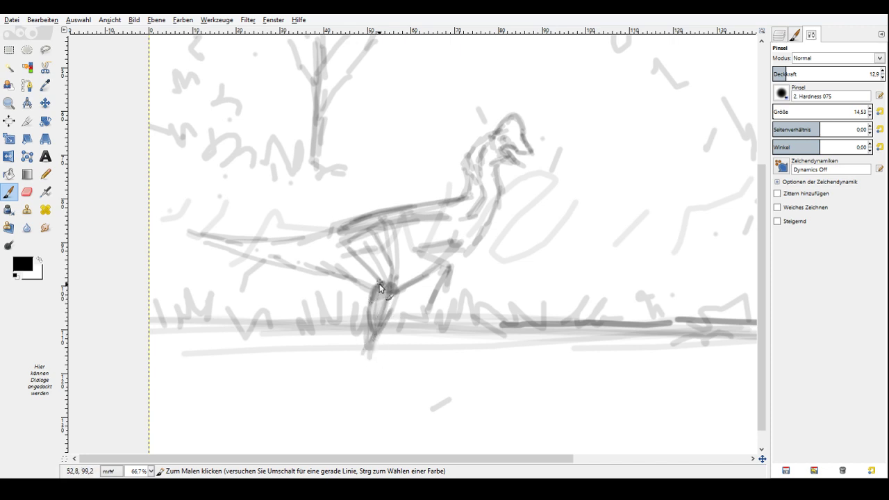
Extend the dinosaur's hind leg below the grass line and sketch its second leg stepping forward beside it.
{"action": "left_click_drag", "start_coordinate": [367, 347], "coordinate": [369, 387]}
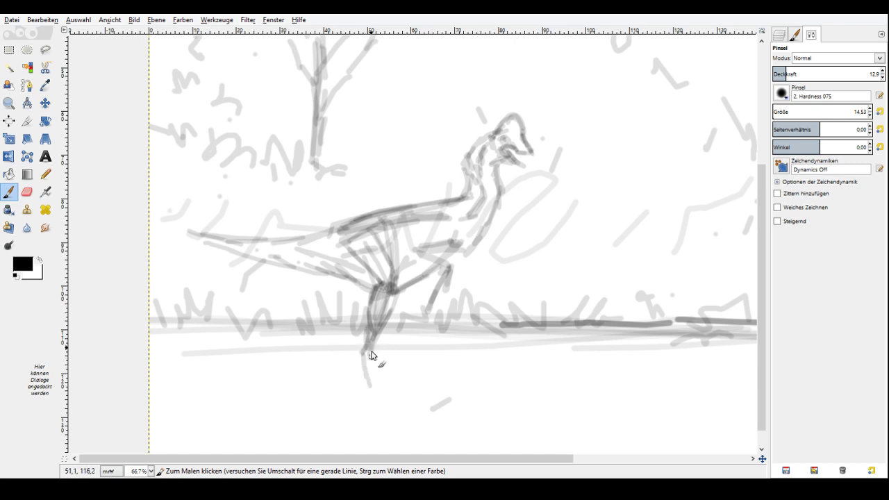
{"action": "left_click_drag", "start_coordinate": [372, 355], "coordinate": [379, 387]}
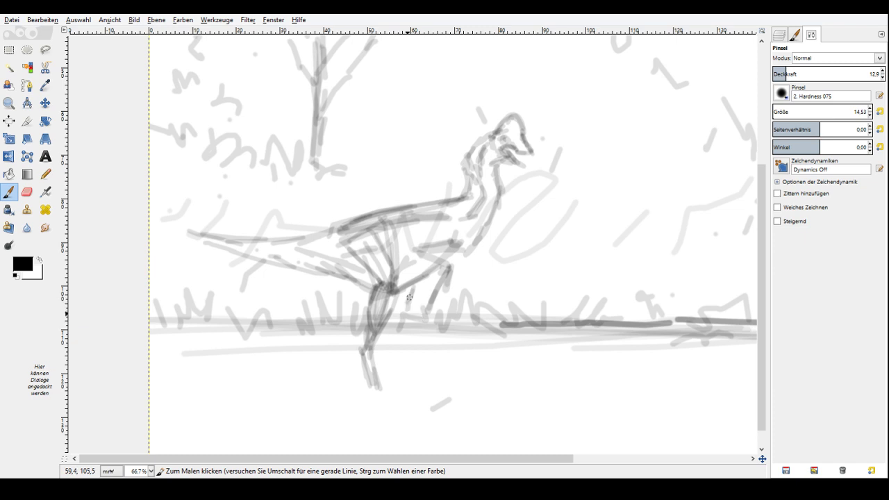
{"action": "left_click_drag", "start_coordinate": [401, 305], "coordinate": [432, 364]}
{"action": "mouse_move", "coordinate": [400, 321]}
{"action": "left_mouse_down"}
{"action": "mouse_move", "coordinate": [426, 367]}
{"action": "mouse_move", "coordinate": [423, 354]}
{"action": "mouse_move", "coordinate": [420, 372]}
{"action": "left_mouse_up"}
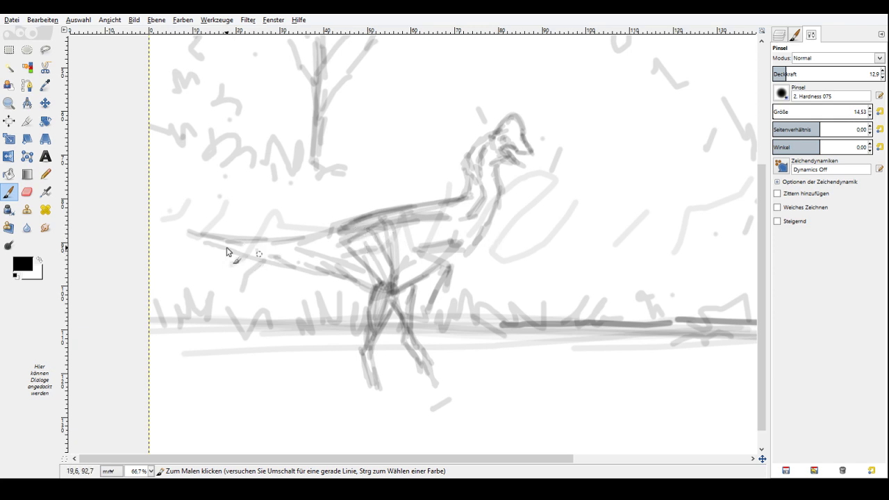
Extend the dinosaur's tail to the canvas edge and sketch the top of its thigh and the curved wing on its flank.
{"action": "left_click_drag", "start_coordinate": [285, 242], "coordinate": [157, 230]}
{"action": "mouse_move", "coordinate": [150, 256]}
{"action": "left_mouse_down"}
{"action": "mouse_move", "coordinate": [223, 271]}
{"action": "mouse_move", "coordinate": [280, 260]}
{"action": "mouse_move", "coordinate": [335, 273]}
{"action": "left_mouse_up"}
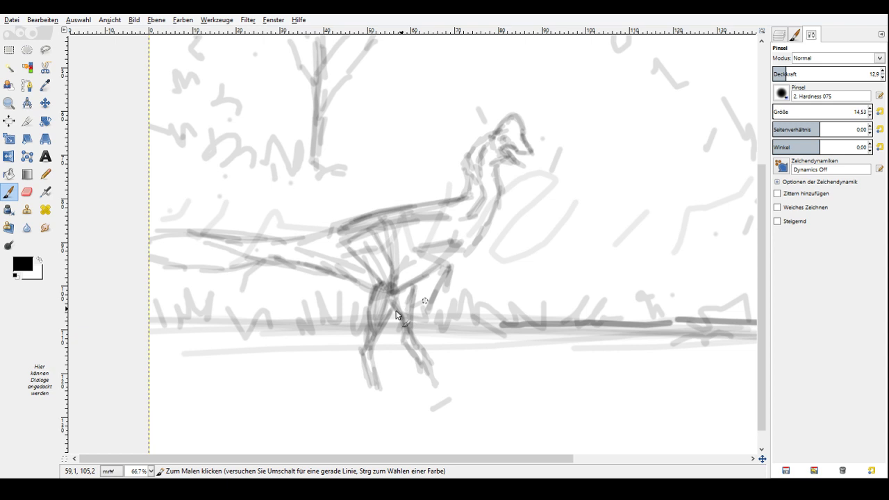
{"action": "left_click_drag", "start_coordinate": [375, 303], "coordinate": [381, 276]}
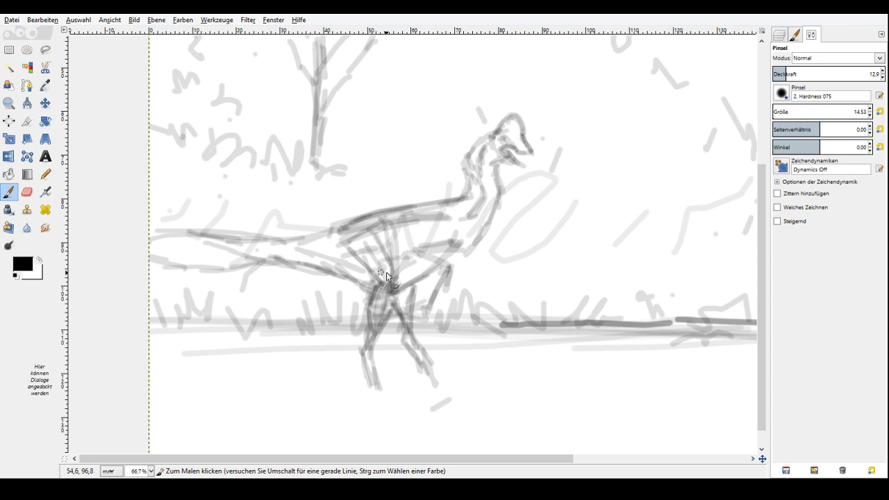
{"action": "mouse_move", "coordinate": [408, 249]}
{"action": "left_mouse_down"}
{"action": "mouse_move", "coordinate": [443, 237]}
{"action": "mouse_move", "coordinate": [410, 244]}
{"action": "mouse_move", "coordinate": [431, 233]}
{"action": "mouse_move", "coordinate": [477, 239]}
{"action": "mouse_move", "coordinate": [453, 264]}
{"action": "left_mouse_up"}
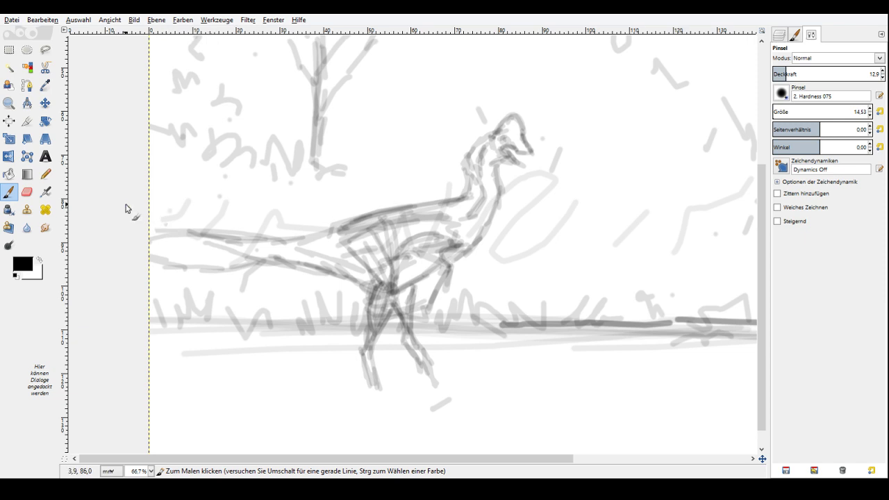
At 100% zoom, set the brush opacity to 47.4 and size to 8.53, and outline the dinosaur's crested head and open beak.
{"action": "left_click", "coordinate": [9, 103]}
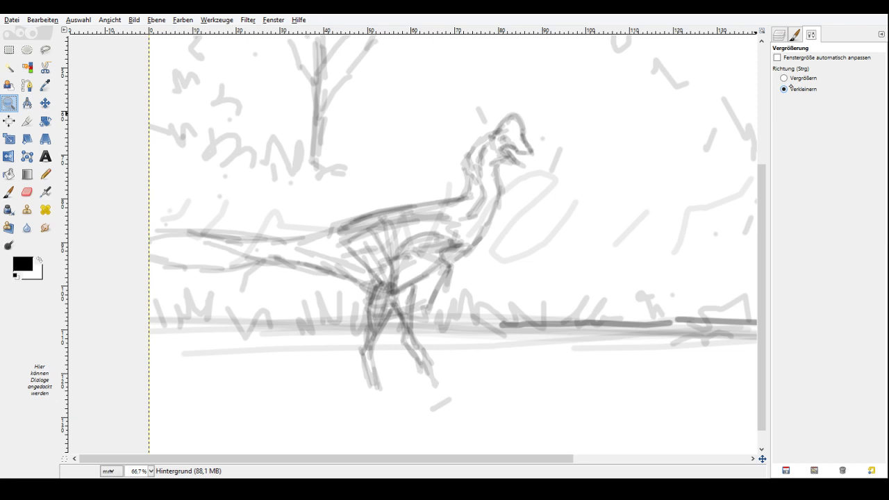
{"action": "key", "text": "1"}
{"action": "key", "text": "p"}
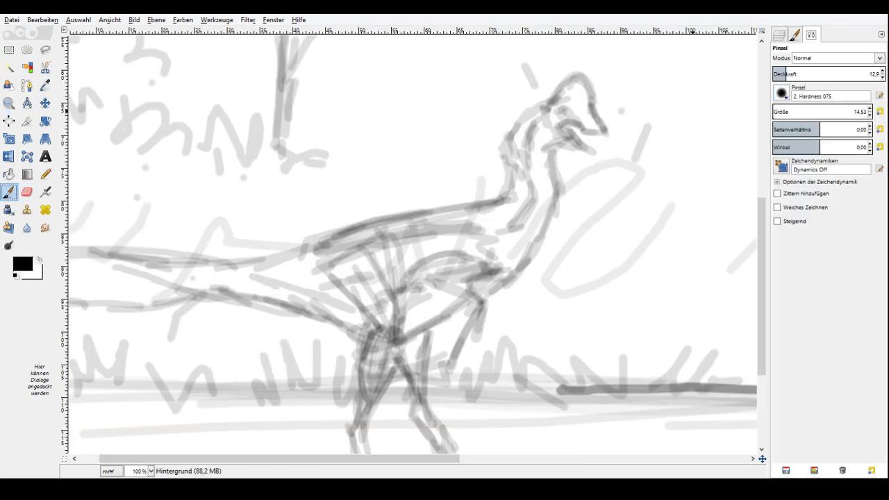
{"action": "left_click_drag", "start_coordinate": [785, 74], "coordinate": [824, 74]}
{"action": "left_click", "coordinate": [869, 115]}
{"action": "left_click", "coordinate": [869, 115]}
{"action": "left_click", "coordinate": [869, 115]}
{"action": "left_click", "coordinate": [869, 115]}
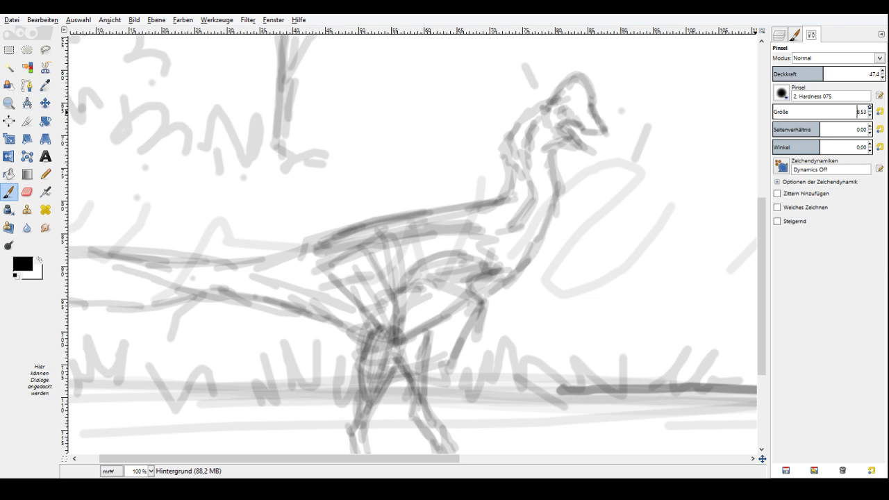
{"action": "mouse_move", "coordinate": [606, 135]}
{"action": "left_mouse_down"}
{"action": "mouse_move", "coordinate": [564, 129]}
{"action": "mouse_move", "coordinate": [586, 152]}
{"action": "mouse_move", "coordinate": [578, 150]}
{"action": "mouse_move", "coordinate": [601, 138]}
{"action": "mouse_move", "coordinate": [589, 93]}
{"action": "mouse_move", "coordinate": [546, 103]}
{"action": "left_mouse_up"}
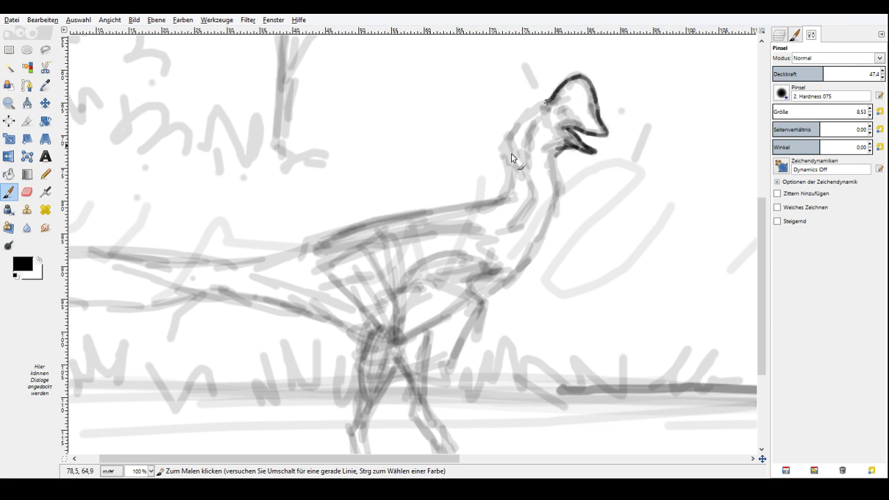
Draw the dinosaur's eye and beak details, and outline its nape with short feathery strokes along with its throat.
{"action": "left_click", "coordinate": [562, 110]}
{"action": "mouse_move", "coordinate": [554, 101]}
{"action": "left_mouse_down"}
{"action": "mouse_move", "coordinate": [494, 154]}
{"action": "mouse_move", "coordinate": [499, 189]}
{"action": "left_mouse_up"}
{"action": "mouse_move", "coordinate": [564, 148]}
{"action": "left_mouse_down"}
{"action": "mouse_move", "coordinate": [554, 168]}
{"action": "mouse_move", "coordinate": [546, 146]}
{"action": "left_mouse_up"}
{"action": "left_click", "coordinate": [553, 125]}
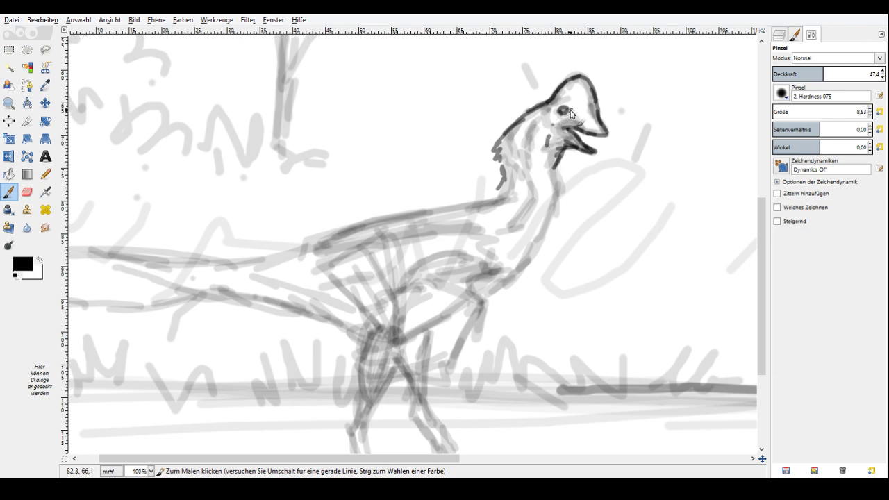
{"action": "left_click_drag", "start_coordinate": [571, 111], "coordinate": [594, 125]}
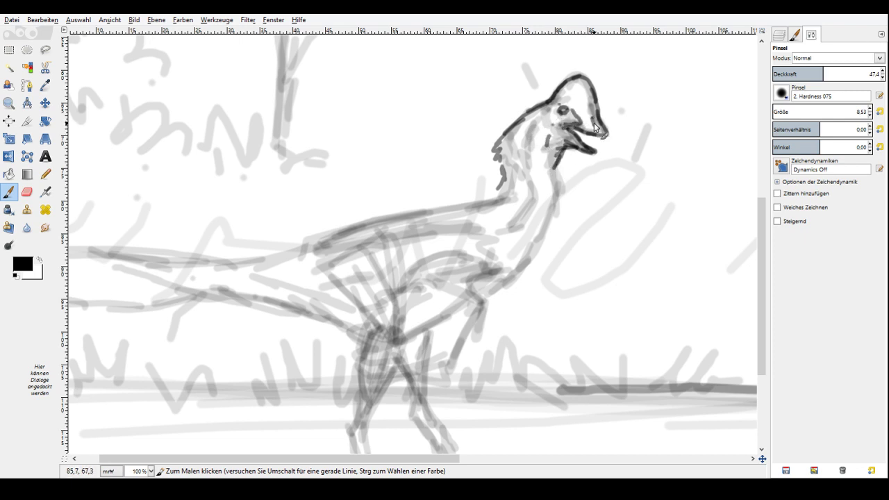
Outline the front of the dinosaur's neck down to the chest and its back from the nape to the hip.
{"action": "mouse_move", "coordinate": [553, 157]}
{"action": "left_mouse_down"}
{"action": "mouse_move", "coordinate": [557, 173]}
{"action": "mouse_move", "coordinate": [493, 299]}
{"action": "left_mouse_up"}
{"action": "mouse_move", "coordinate": [507, 181]}
{"action": "left_mouse_down"}
{"action": "mouse_move", "coordinate": [487, 198]}
{"action": "mouse_move", "coordinate": [303, 250]}
{"action": "left_mouse_up"}
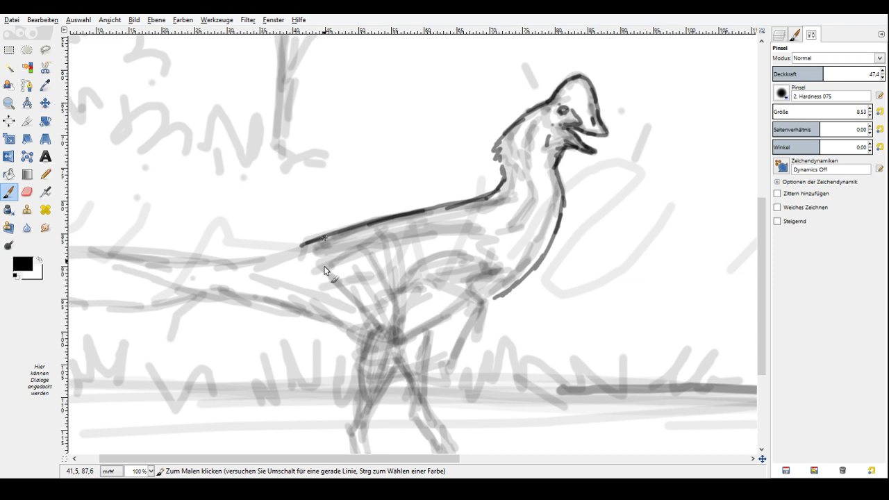
Outline the dinosaur's small arm below the chest and the front edge of the belly behind it.
{"action": "left_click_drag", "start_coordinate": [500, 272], "coordinate": [484, 299]}
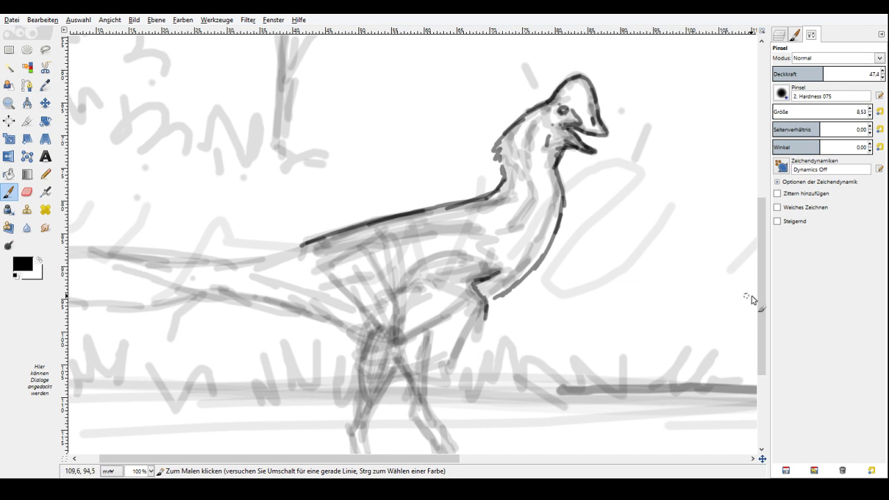
{"action": "scroll", "coordinate": [757, 299], "scroll_direction": "down", "scroll_amount": 5}
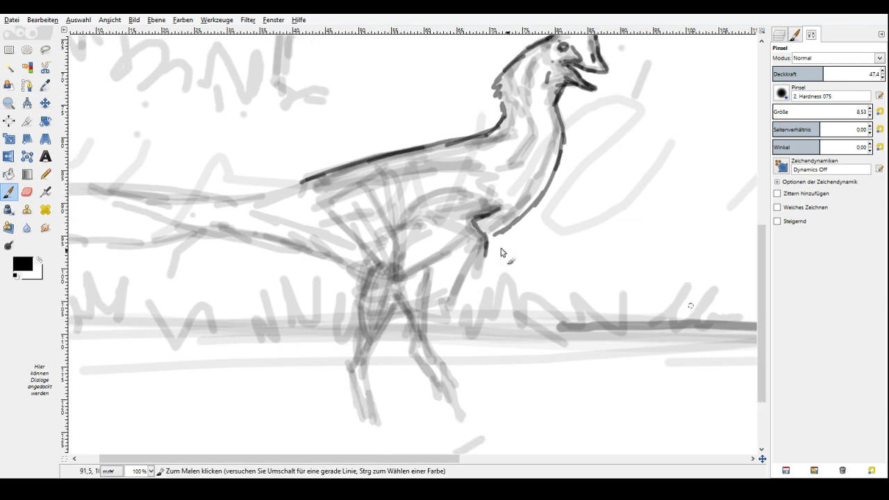
{"action": "mouse_move", "coordinate": [485, 251]}
{"action": "left_mouse_down"}
{"action": "mouse_move", "coordinate": [486, 282]}
{"action": "mouse_move", "coordinate": [470, 294]}
{"action": "mouse_move", "coordinate": [471, 272]}
{"action": "left_mouse_up"}
{"action": "left_click_drag", "start_coordinate": [475, 261], "coordinate": [423, 322]}
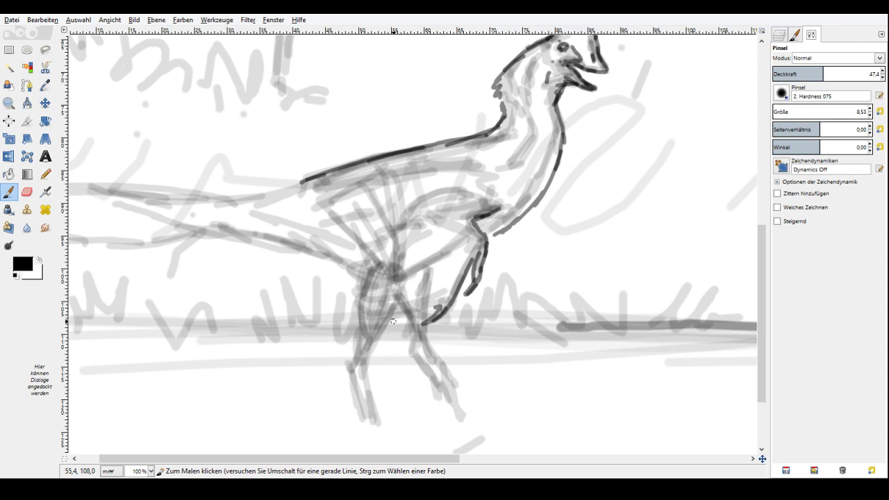
Outline the underside of the belly, the rear edge of the thigh and the wing's edge, and strengthen the chest line.
{"action": "left_click_drag", "start_coordinate": [438, 306], "coordinate": [407, 321]}
{"action": "mouse_move", "coordinate": [416, 317]}
{"action": "left_mouse_down"}
{"action": "mouse_move", "coordinate": [373, 323]}
{"action": "mouse_move", "coordinate": [352, 310]}
{"action": "mouse_move", "coordinate": [352, 277]}
{"action": "left_mouse_up"}
{"action": "left_click_drag", "start_coordinate": [350, 272], "coordinate": [385, 246]}
{"action": "left_click_drag", "start_coordinate": [376, 241], "coordinate": [396, 215]}
{"action": "left_click_drag", "start_coordinate": [390, 211], "coordinate": [421, 194]}
{"action": "left_click_drag", "start_coordinate": [524, 215], "coordinate": [493, 239]}
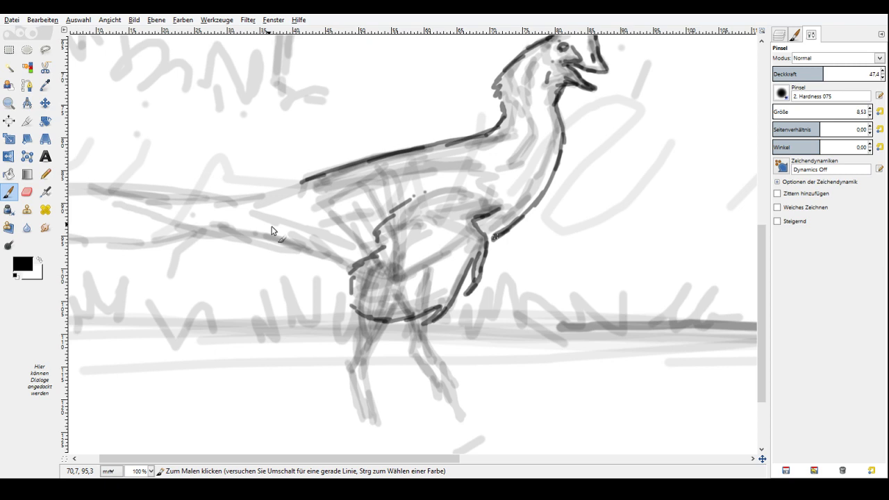
Outline the upper and lower edges of the dinosaur's tail from the hip to the canvas edge.
{"action": "left_click_drag", "start_coordinate": [304, 182], "coordinate": [47, 199]}
{"action": "left_click_drag", "start_coordinate": [118, 459], "coordinate": [98, 459]}
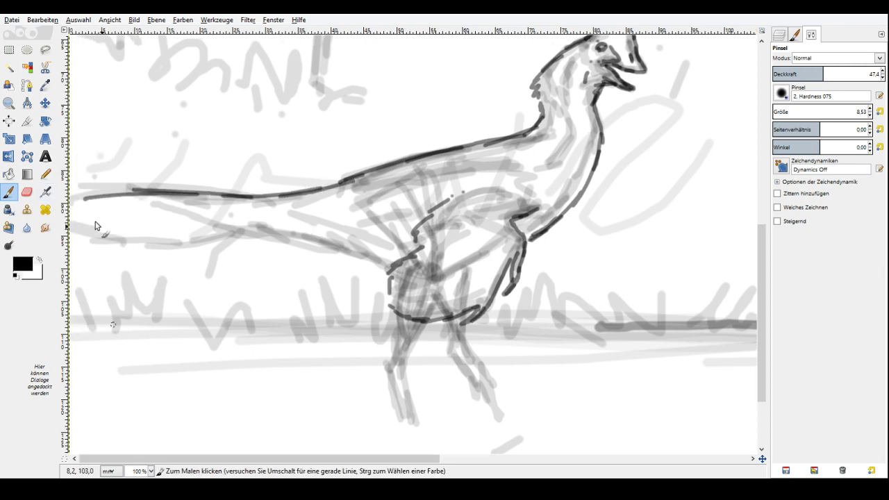
{"action": "left_click_drag", "start_coordinate": [115, 200], "coordinate": [69, 197]}
{"action": "mouse_move", "coordinate": [70, 231]}
{"action": "left_mouse_down"}
{"action": "mouse_move", "coordinate": [320, 240]}
{"action": "mouse_move", "coordinate": [385, 265]}
{"action": "left_mouse_up"}
Outline the dinosaur's two lower legs below the belly, adding claws to the forward foot.
{"action": "left_click_drag", "start_coordinate": [423, 322], "coordinate": [404, 368]}
{"action": "mouse_move", "coordinate": [401, 318]}
{"action": "left_mouse_down"}
{"action": "mouse_move", "coordinate": [385, 364]}
{"action": "mouse_move", "coordinate": [394, 424]}
{"action": "left_mouse_up"}
{"action": "left_click_drag", "start_coordinate": [402, 365], "coordinate": [414, 418]}
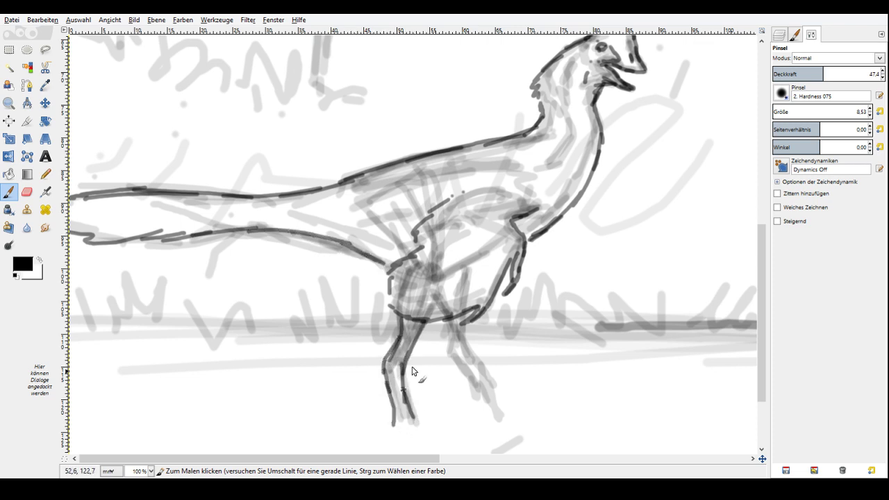
{"action": "left_click_drag", "start_coordinate": [450, 320], "coordinate": [473, 370]}
{"action": "mouse_move", "coordinate": [464, 321]}
{"action": "left_mouse_down"}
{"action": "mouse_move", "coordinate": [488, 369]}
{"action": "mouse_move", "coordinate": [462, 355]}
{"action": "mouse_move", "coordinate": [486, 383]}
{"action": "mouse_move", "coordinate": [491, 371]}
{"action": "mouse_move", "coordinate": [506, 427]}
{"action": "left_mouse_up"}
{"action": "mouse_move", "coordinate": [485, 377]}
{"action": "left_mouse_down"}
{"action": "mouse_move", "coordinate": [486, 417]}
{"action": "mouse_move", "coordinate": [473, 383]}
{"action": "mouse_move", "coordinate": [480, 371]}
{"action": "mouse_move", "coordinate": [469, 362]}
{"action": "mouse_move", "coordinate": [464, 372]}
{"action": "mouse_move", "coordinate": [459, 347]}
{"action": "left_mouse_up"}
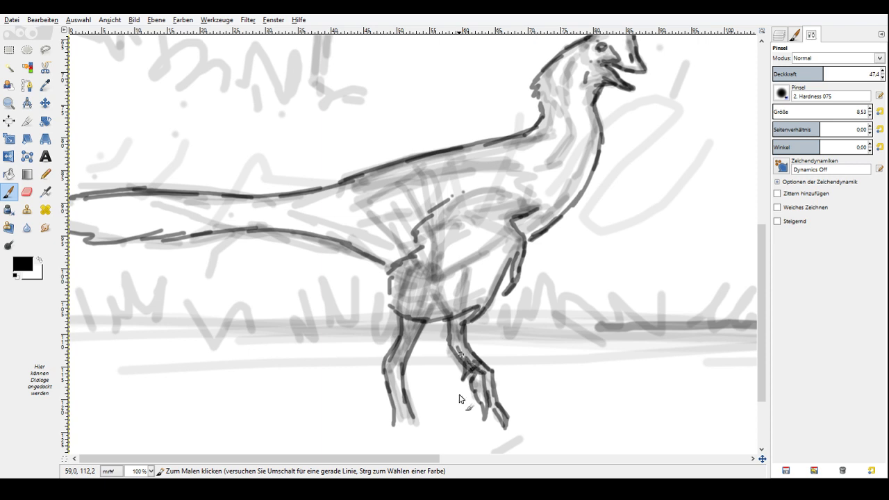
Draw short jagged feather strokes around the dinosaur's hip and along its flank up to the base of the neck.
{"action": "left_click_drag", "start_coordinate": [386, 260], "coordinate": [337, 212]}
{"action": "left_click_drag", "start_coordinate": [339, 208], "coordinate": [371, 195]}
{"action": "left_click", "coordinate": [377, 194]}
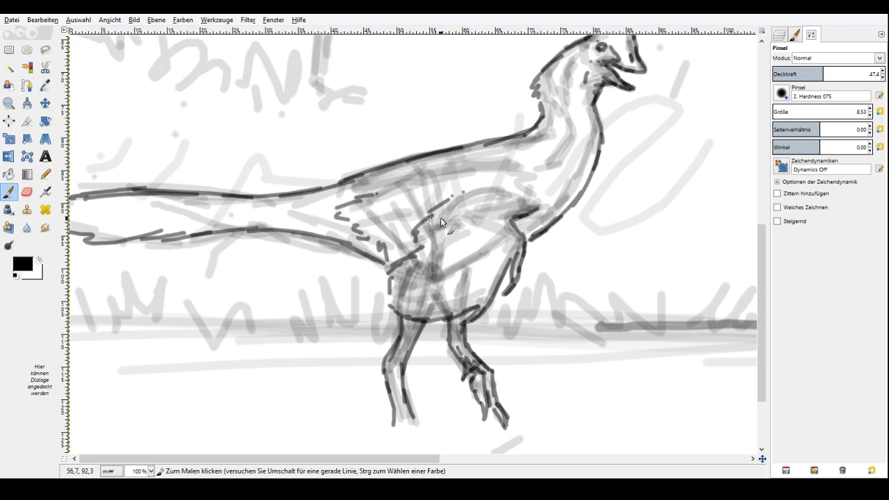
{"action": "left_click_drag", "start_coordinate": [348, 190], "coordinate": [381, 190]}
{"action": "left_click_drag", "start_coordinate": [430, 180], "coordinate": [451, 181]}
{"action": "left_click_drag", "start_coordinate": [508, 196], "coordinate": [469, 186]}
{"action": "left_click_drag", "start_coordinate": [468, 186], "coordinate": [517, 171]}
{"action": "left_click_drag", "start_coordinate": [518, 168], "coordinate": [544, 174]}
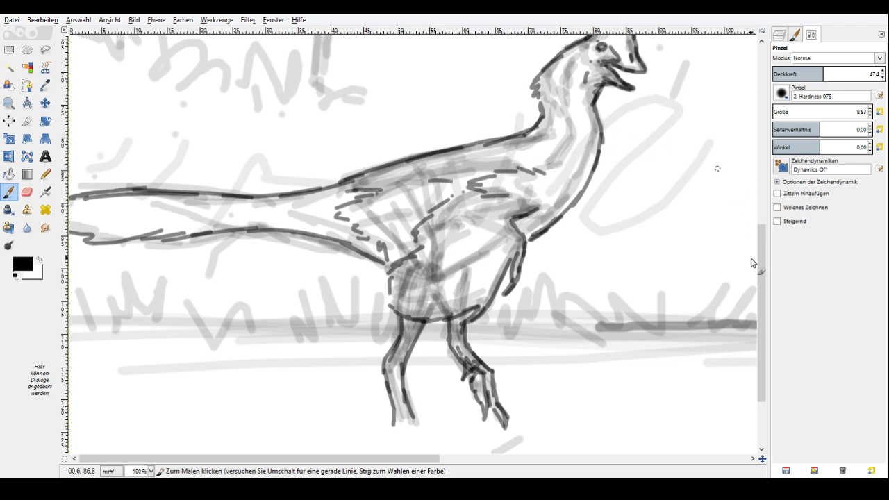
Zoom out and examine the whole composition with the dinosaur, the background vegetation and the foreground tree.
{"action": "scroll", "coordinate": [752, 263], "scroll_direction": "up", "scroll_amount": 5}
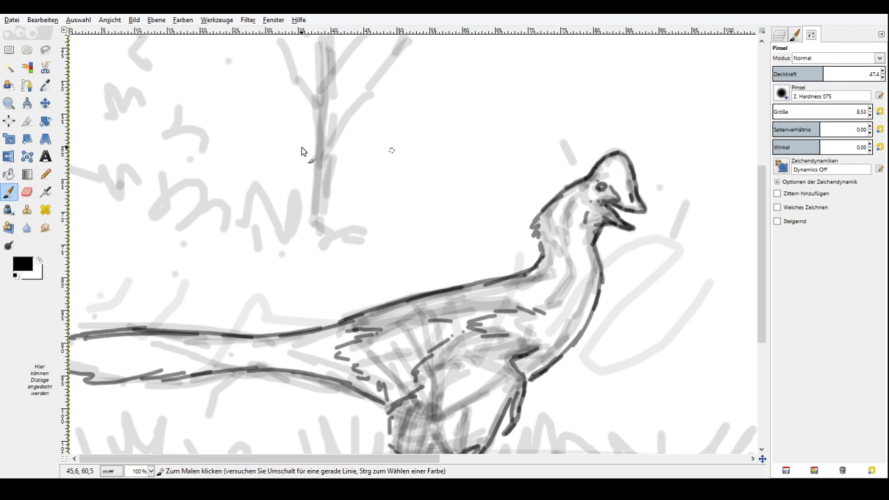
{"action": "left_click", "coordinate": [10, 104]}
{"action": "left_click", "coordinate": [790, 90]}
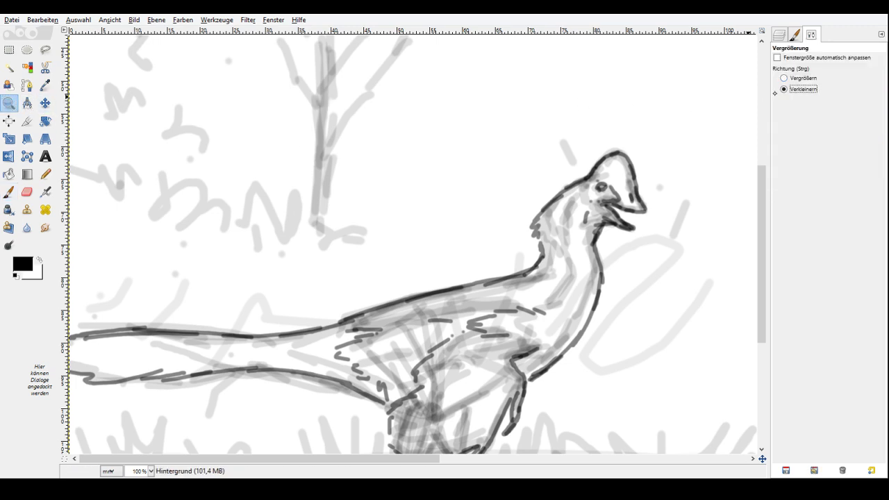
{"action": "left_click", "coordinate": [665, 207]}
{"action": "left_click", "coordinate": [665, 207]}
{"action": "left_click", "coordinate": [665, 207]}
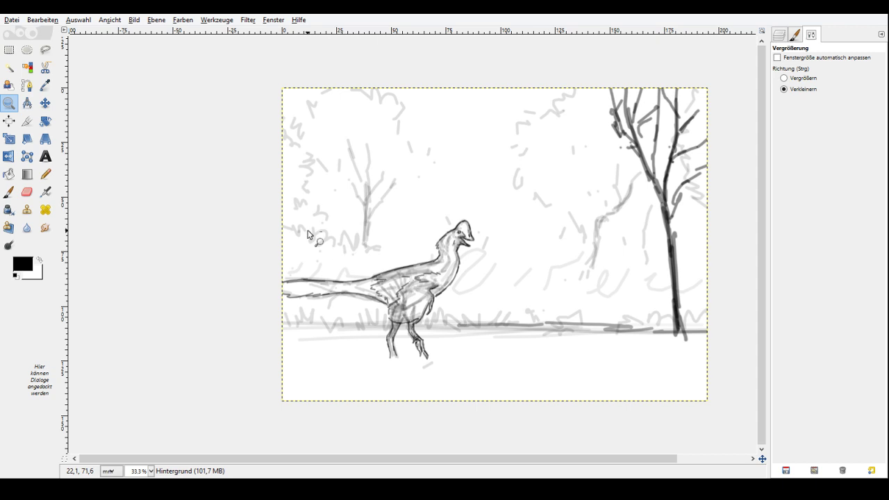
{"action": "double_click", "coordinate": [11, 101]}
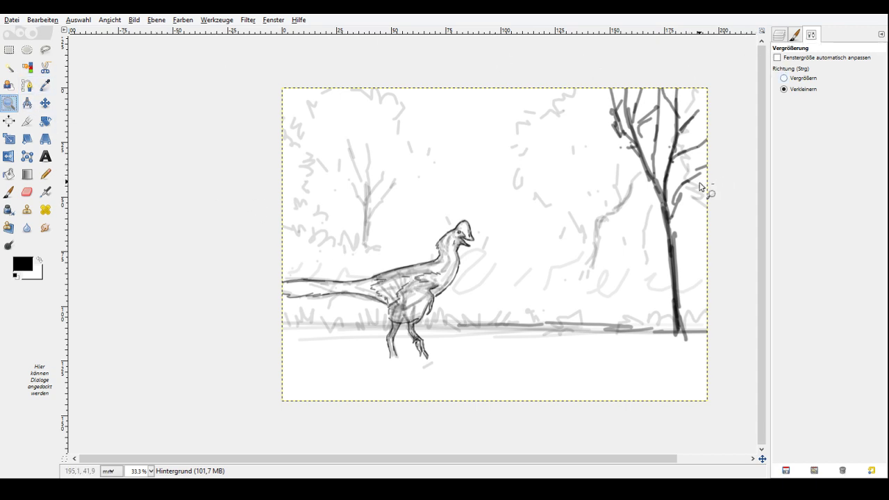
{"action": "left_click", "coordinate": [785, 77]}
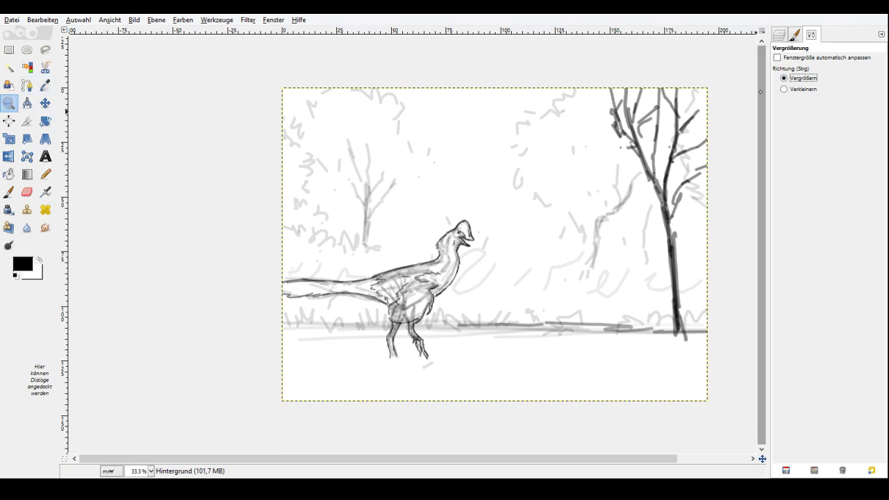
{"action": "left_click", "coordinate": [516, 281]}
{"action": "key", "text": "p"}
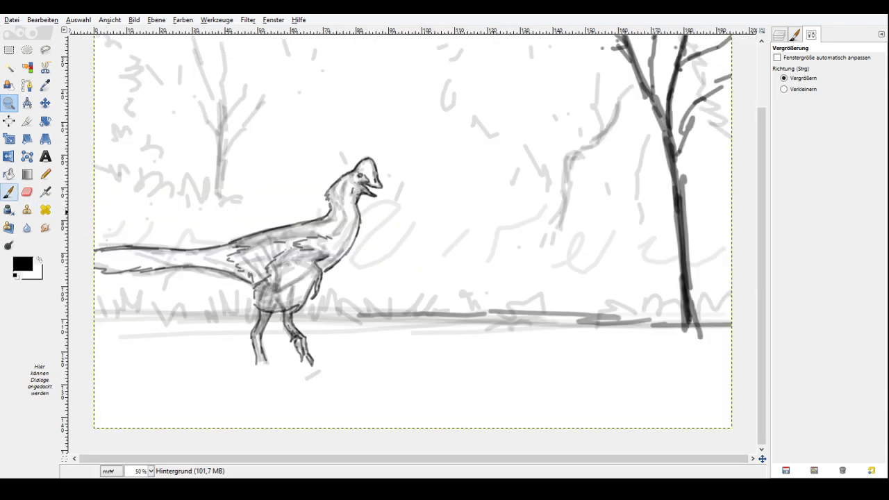
{"action": "key", "text": "4"}
{"action": "left_click", "coordinate": [784, 88]}
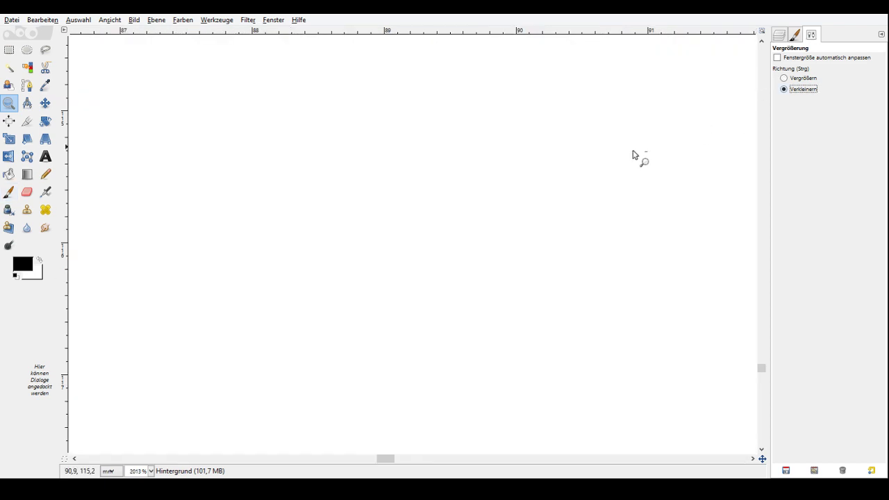
{"action": "left_click", "coordinate": [567, 202]}
{"action": "left_click", "coordinate": [785, 78]}
{"action": "left_click_drag", "start_coordinate": [524, 147], "coordinate": [617, 220]}
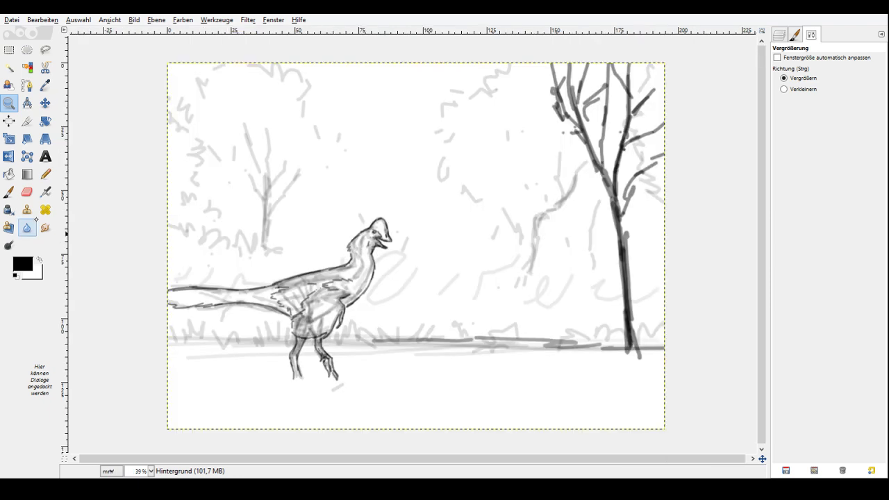
Paint grass blades in front of the dinosaur's feet, and with brush size 15.53 more blades on the ground beneath its tail.
{"action": "left_click", "coordinate": [8, 192]}
{"action": "left_click_drag", "start_coordinate": [348, 350], "coordinate": [374, 340]}
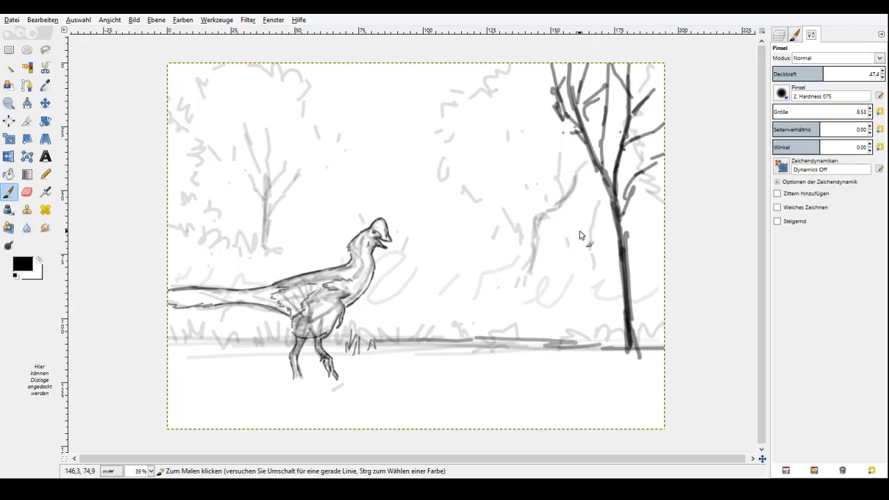
{"action": "scroll", "coordinate": [859, 111], "scroll_direction": "up", "scroll_amount": 7}
{"action": "mouse_move", "coordinate": [267, 344]}
{"action": "left_mouse_down"}
{"action": "mouse_move", "coordinate": [262, 357]}
{"action": "mouse_move", "coordinate": [285, 357]}
{"action": "left_mouse_up"}
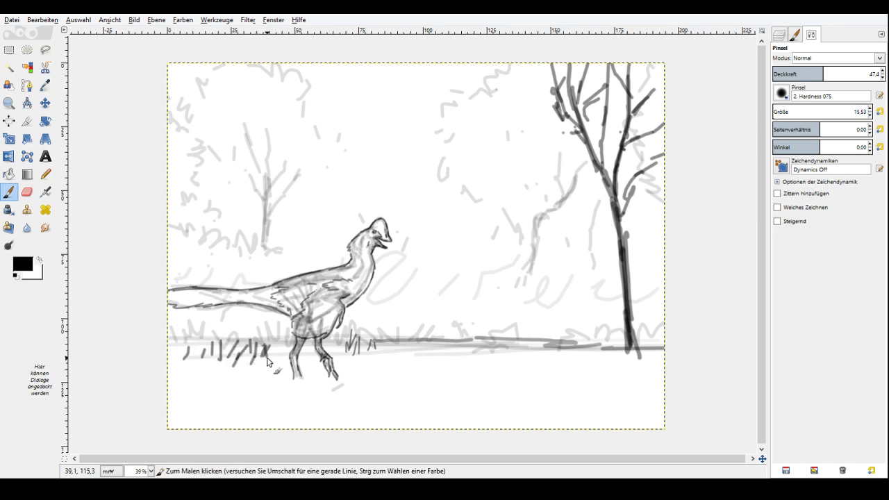
{"action": "left_click_drag", "start_coordinate": [290, 346], "coordinate": [254, 366]}
{"action": "left_click_drag", "start_coordinate": [240, 346], "coordinate": [228, 363]}
{"action": "left_click_drag", "start_coordinate": [203, 353], "coordinate": [240, 373]}
{"action": "left_click_drag", "start_coordinate": [266, 371], "coordinate": [263, 381]}
{"action": "left_click", "coordinate": [277, 378]}
Paint dark grass blades along the ground line from in front of the dinosaur to the base of the foreground tree.
{"action": "left_click_drag", "start_coordinate": [430, 344], "coordinate": [424, 357]}
{"action": "left_click_drag", "start_coordinate": [449, 337], "coordinate": [440, 353]}
{"action": "left_click_drag", "start_coordinate": [431, 341], "coordinate": [405, 357]}
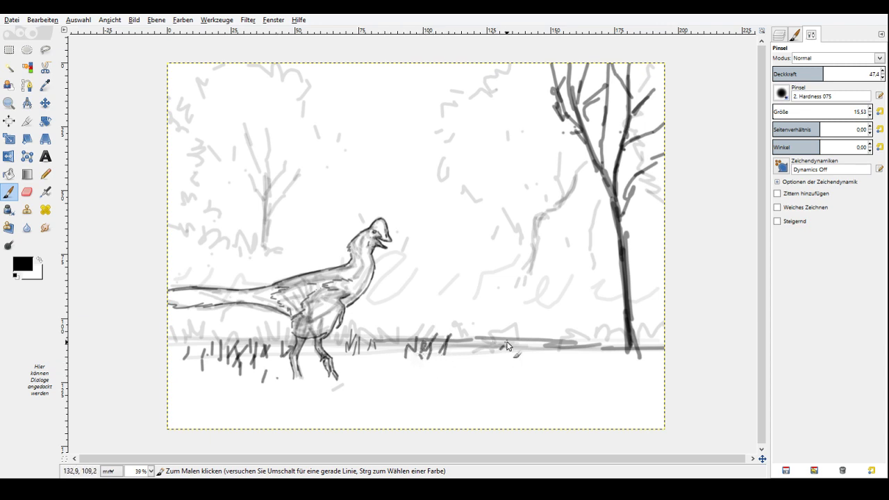
{"action": "left_click_drag", "start_coordinate": [530, 340], "coordinate": [524, 355]}
{"action": "left_click_drag", "start_coordinate": [590, 351], "coordinate": [610, 368]}
{"action": "mouse_move", "coordinate": [640, 341]}
{"action": "left_mouse_down"}
{"action": "mouse_move", "coordinate": [635, 370]}
{"action": "mouse_move", "coordinate": [658, 360]}
{"action": "left_mouse_up"}
{"action": "mouse_move", "coordinate": [584, 348]}
{"action": "left_mouse_down"}
{"action": "mouse_move", "coordinate": [580, 370]}
{"action": "mouse_move", "coordinate": [560, 358]}
{"action": "left_mouse_up"}
{"action": "left_click_drag", "start_coordinate": [539, 352], "coordinate": [540, 362]}
Paint a taller curved stalk and longer grass blades midway between the dinosaur and the tree, with scattered marks below them.
{"action": "mouse_move", "coordinate": [502, 285]}
{"action": "left_mouse_down"}
{"action": "mouse_move", "coordinate": [498, 342]}
{"action": "mouse_move", "coordinate": [506, 346]}
{"action": "mouse_move", "coordinate": [485, 347]}
{"action": "left_mouse_up"}
{"action": "left_click_drag", "start_coordinate": [522, 314], "coordinate": [519, 343]}
{"action": "mouse_move", "coordinate": [535, 322]}
{"action": "left_mouse_down"}
{"action": "mouse_move", "coordinate": [527, 347]}
{"action": "mouse_move", "coordinate": [571, 367]}
{"action": "left_mouse_up"}
{"action": "left_click_drag", "start_coordinate": [508, 348], "coordinate": [521, 364]}
{"action": "mouse_move", "coordinate": [516, 368]}
{"action": "left_mouse_down"}
{"action": "mouse_move", "coordinate": [517, 376]}
{"action": "mouse_move", "coordinate": [492, 374]}
{"action": "left_mouse_up"}
{"action": "left_click_drag", "start_coordinate": [482, 351], "coordinate": [479, 364]}
{"action": "left_click", "coordinate": [441, 381]}
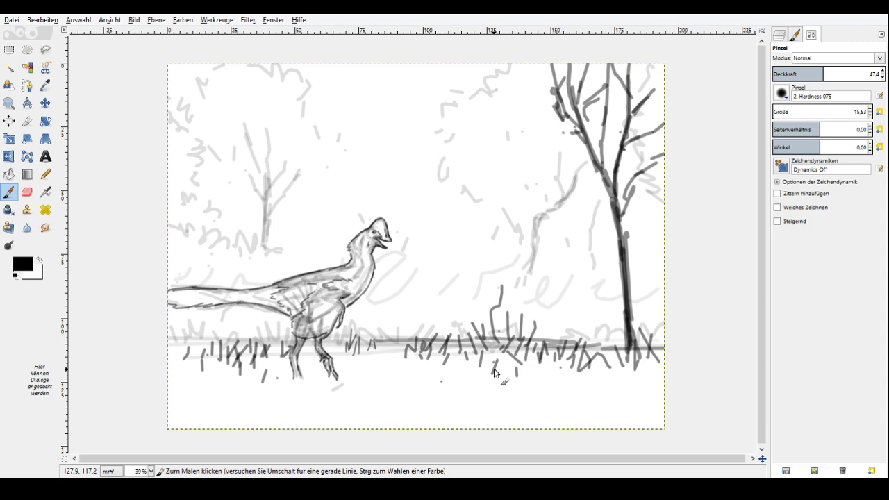
Enlarge the brush size to 374.89 and paint the whole ground area below the grass line in gray.
{"action": "left_click", "coordinate": [807, 108]}
{"action": "left_click_drag", "start_coordinate": [625, 387], "coordinate": [466, 381]}
{"action": "left_click_drag", "start_coordinate": [302, 388], "coordinate": [623, 401]}
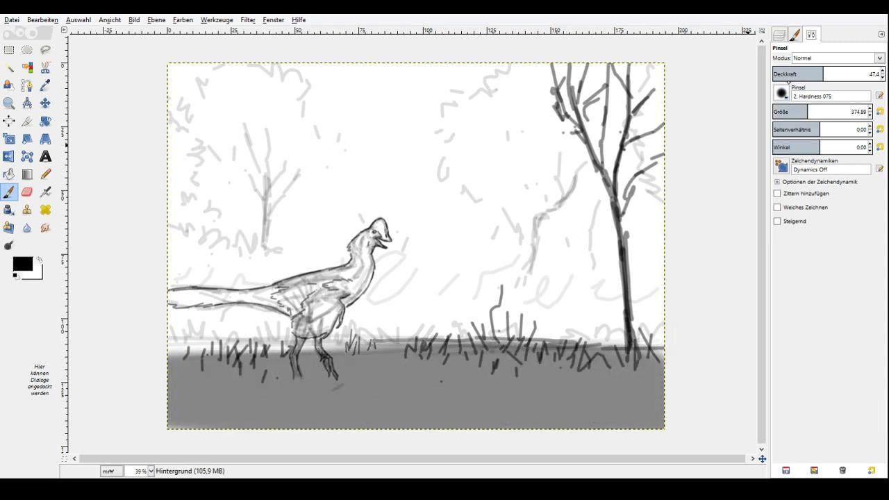
At opacity 13.9, shade the whole sky area light gray and paint a darker gray layer over the lower ground.
{"action": "left_click", "coordinate": [788, 73]}
{"action": "mouse_move", "coordinate": [594, 136]}
{"action": "left_mouse_down"}
{"action": "mouse_move", "coordinate": [597, 114]}
{"action": "mouse_move", "coordinate": [635, 253]}
{"action": "mouse_move", "coordinate": [471, 250]}
{"action": "mouse_move", "coordinate": [393, 104]}
{"action": "mouse_move", "coordinate": [245, 182]}
{"action": "mouse_move", "coordinate": [167, 178]}
{"action": "mouse_move", "coordinate": [291, 167]}
{"action": "mouse_move", "coordinate": [494, 127]}
{"action": "left_mouse_up"}
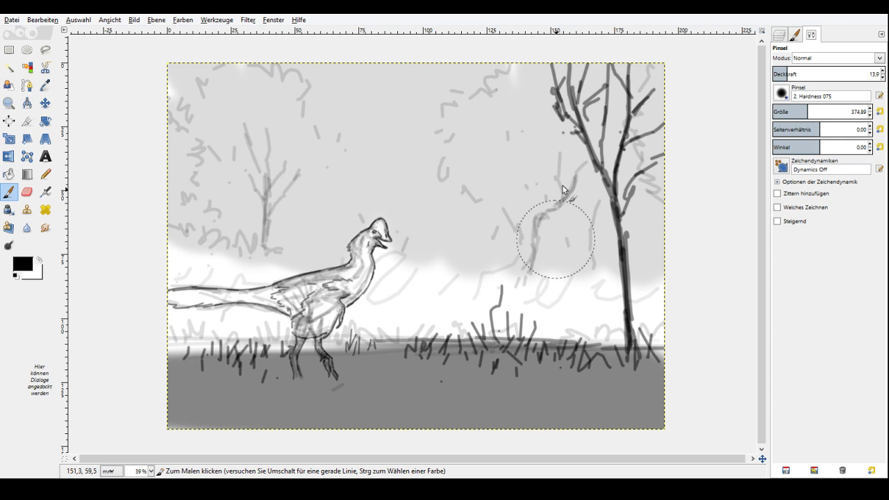
{"action": "left_click_drag", "start_coordinate": [639, 393], "coordinate": [414, 394]}
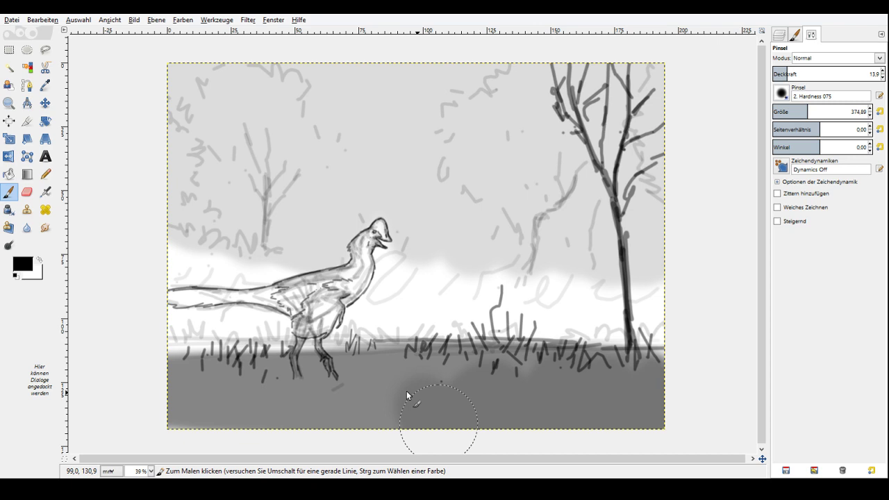
{"action": "left_click_drag", "start_coordinate": [407, 390], "coordinate": [174, 403]}
Set the brush size to 164.58 and paint overlapping darker rounded patches across the lower part of the ground.
{"action": "left_click", "coordinate": [787, 110]}
{"action": "left_click_drag", "start_coordinate": [630, 403], "coordinate": [603, 427]}
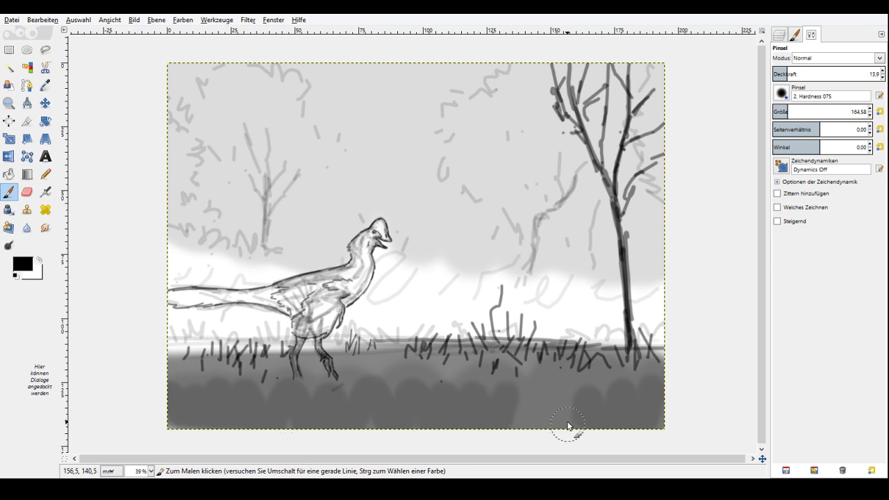
{"action": "left_click_drag", "start_coordinate": [560, 417], "coordinate": [552, 428]}
{"action": "left_click_drag", "start_coordinate": [433, 431], "coordinate": [361, 431]}
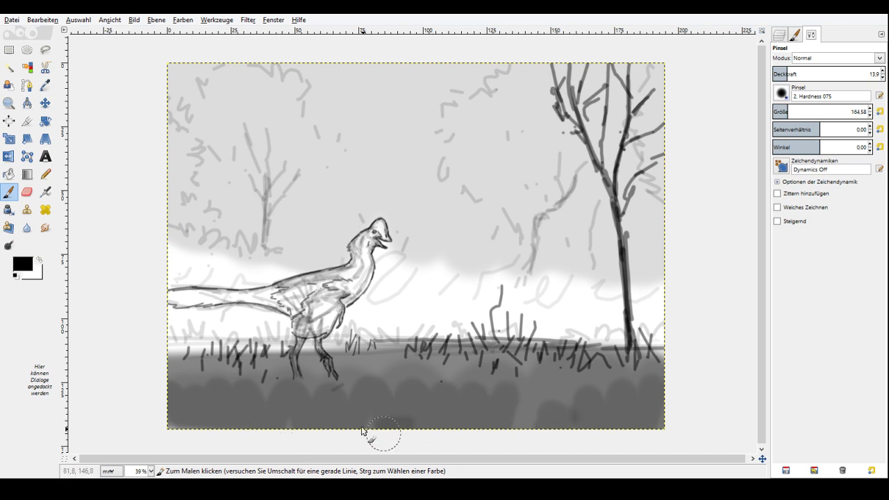
Set the opacity to 8.8 and paint soft gray foliage masses around the faint background trees behind the dinosaur and the foreground tree.
{"action": "left_click", "coordinate": [783, 74]}
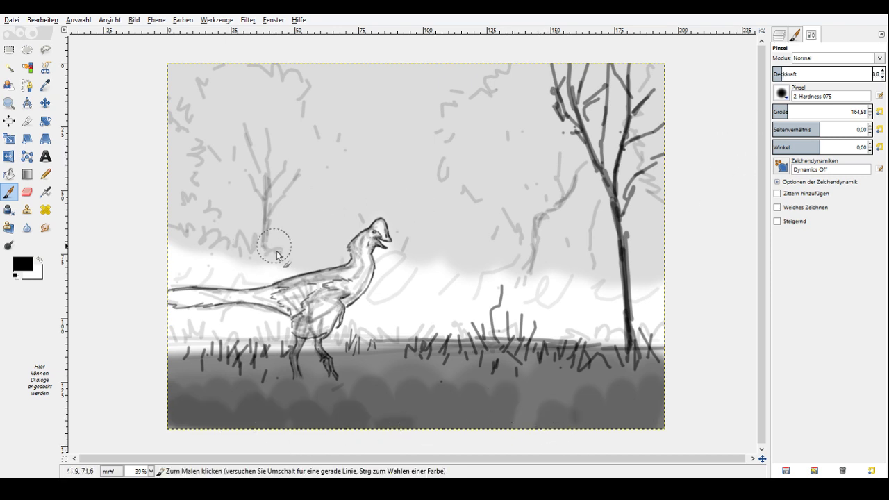
{"action": "mouse_move", "coordinate": [278, 253]}
{"action": "left_mouse_down"}
{"action": "mouse_move", "coordinate": [282, 206]}
{"action": "mouse_move", "coordinate": [507, 236]}
{"action": "mouse_move", "coordinate": [556, 230]}
{"action": "mouse_move", "coordinate": [559, 159]}
{"action": "mouse_move", "coordinate": [658, 107]}
{"action": "mouse_move", "coordinate": [548, 224]}
{"action": "left_mouse_up"}
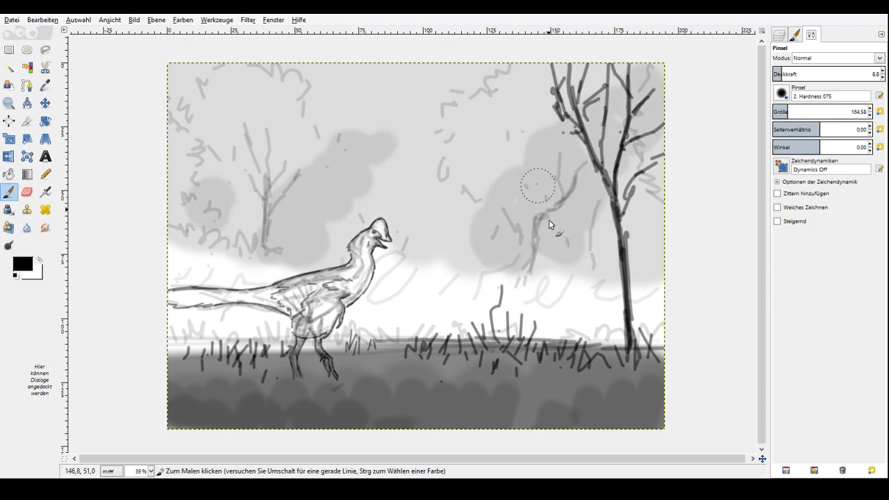
{"action": "left_click_drag", "start_coordinate": [487, 243], "coordinate": [465, 262]}
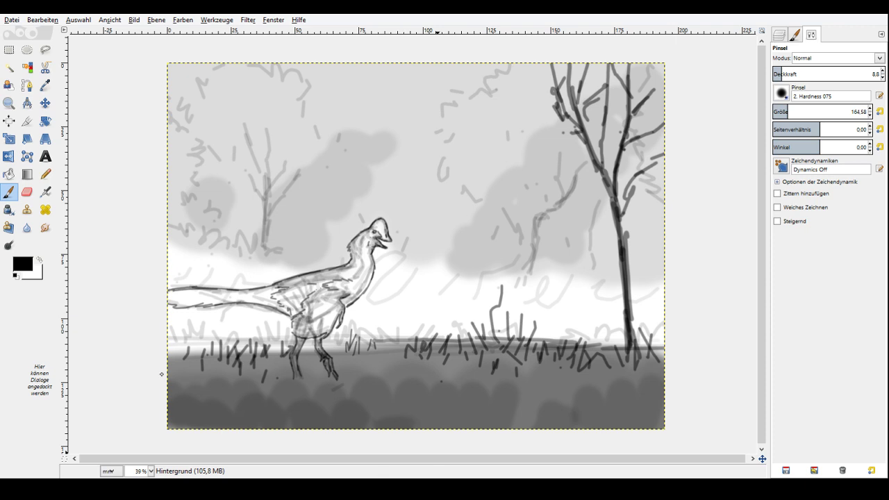
{"action": "key", "text": "alt+Tab"}
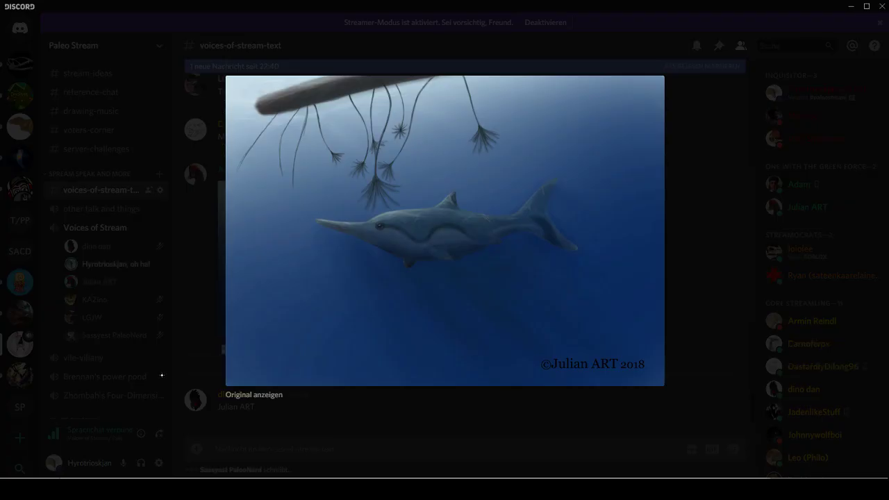
{"action": "key", "text": "alt+Tab"}
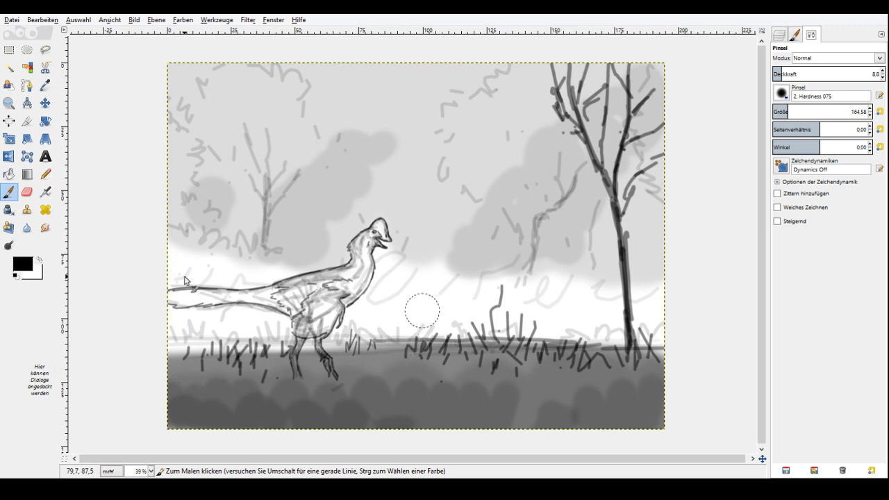
Darken the whole image with a Curves adjustment.
{"action": "left_click", "coordinate": [183, 20]}
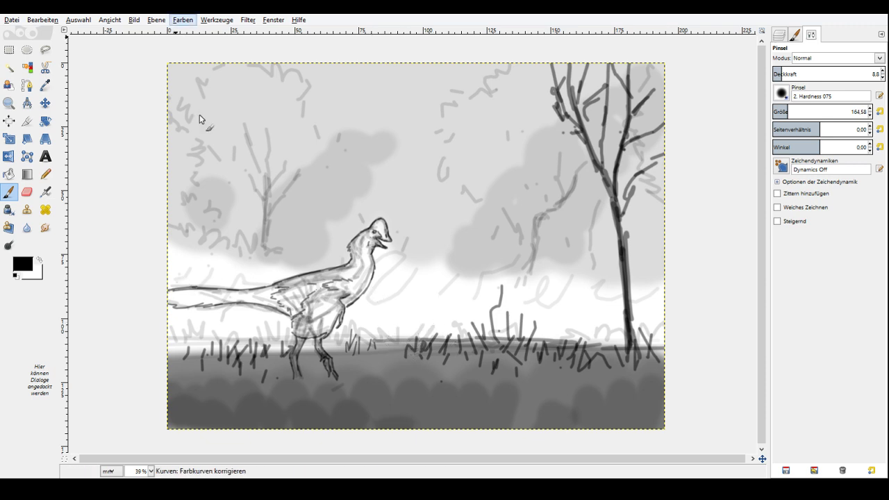
{"action": "left_click", "coordinate": [200, 119]}
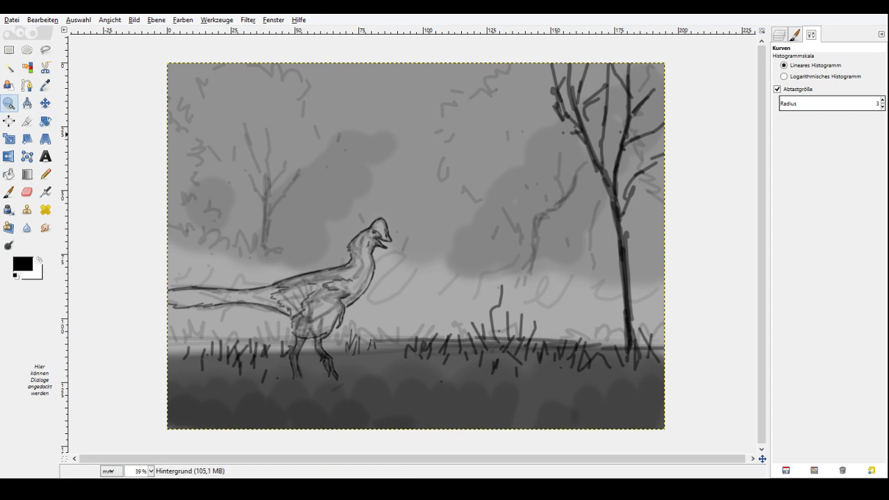
Choose a dark brown foreground color and fill the dinosaur's neck, chest and back at opacity 64.9 and brush size 41.89.
{"action": "left_click", "coordinate": [9, 102]}
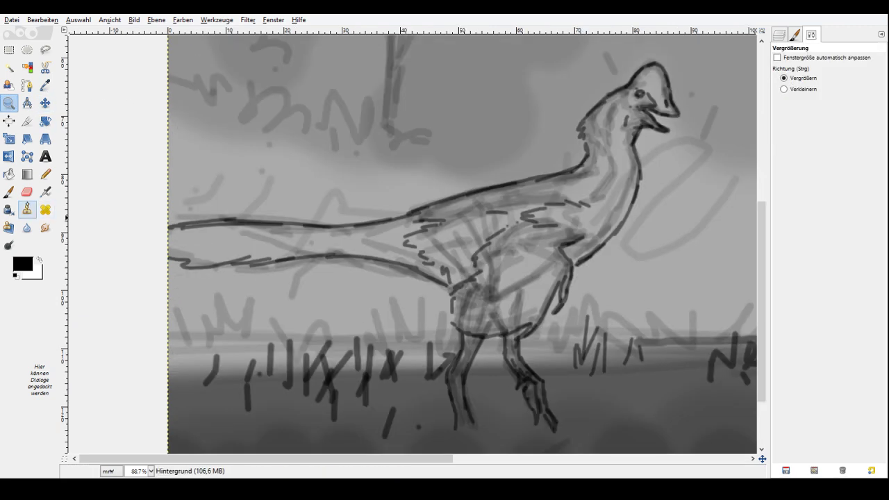
{"action": "left_click", "coordinate": [9, 192]}
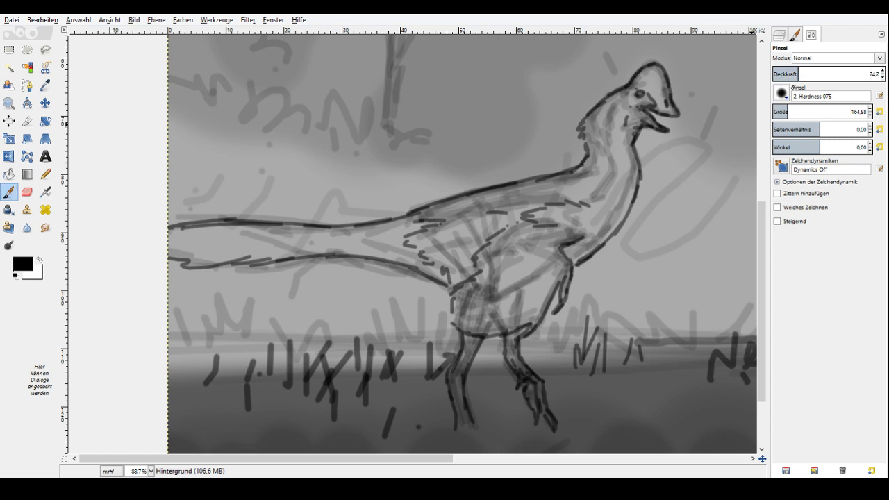
{"action": "left_click", "coordinate": [781, 111]}
{"action": "left_click", "coordinate": [568, 185], "text": "ctrl"}
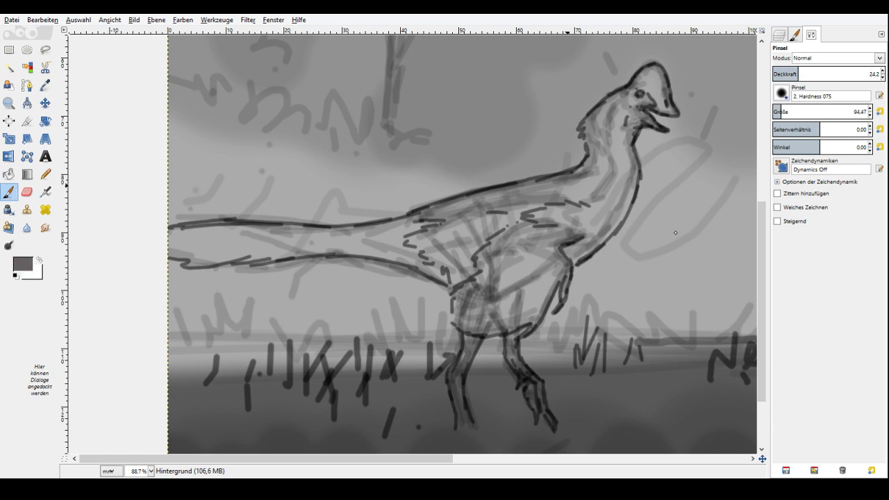
{"action": "left_click", "coordinate": [690, 274]}
{"action": "left_click", "coordinate": [843, 73]}
{"action": "left_click", "coordinate": [778, 112]}
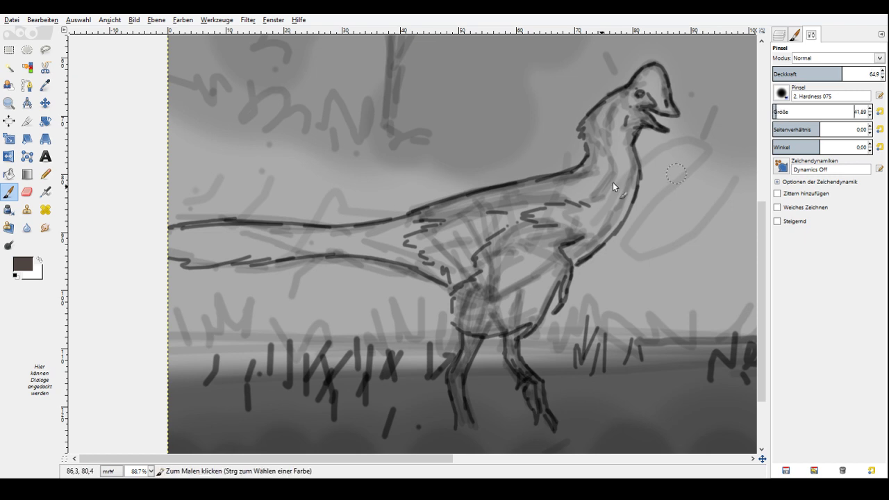
{"action": "mouse_move", "coordinate": [595, 182]}
{"action": "left_mouse_down"}
{"action": "mouse_move", "coordinate": [613, 202]}
{"action": "mouse_move", "coordinate": [619, 133]}
{"action": "mouse_move", "coordinate": [602, 140]}
{"action": "mouse_move", "coordinate": [599, 127]}
{"action": "mouse_move", "coordinate": [611, 111]}
{"action": "mouse_move", "coordinate": [615, 149]}
{"action": "mouse_move", "coordinate": [582, 182]}
{"action": "mouse_move", "coordinate": [593, 181]}
{"action": "mouse_move", "coordinate": [515, 202]}
{"action": "mouse_move", "coordinate": [517, 193]}
{"action": "mouse_move", "coordinate": [551, 186]}
{"action": "mouse_move", "coordinate": [469, 215]}
{"action": "mouse_move", "coordinate": [557, 185]}
{"action": "mouse_move", "coordinate": [518, 197]}
{"action": "mouse_move", "coordinate": [493, 239]}
{"action": "left_mouse_up"}
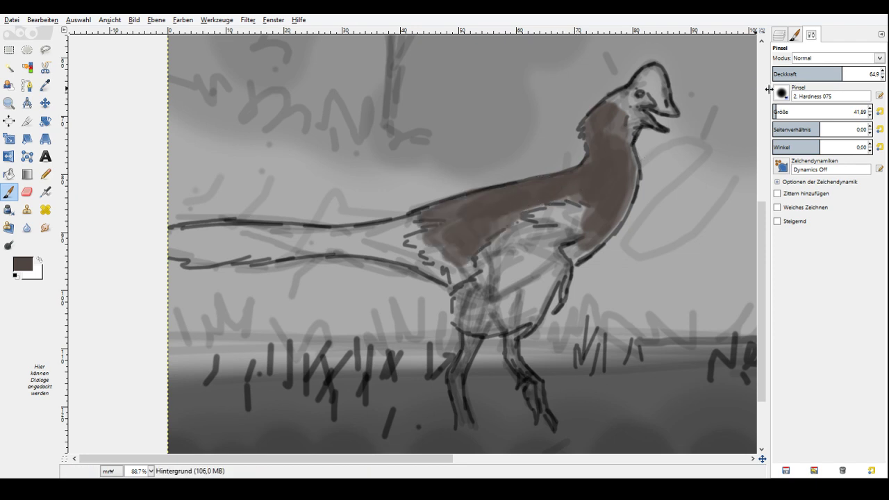
Reduce the brush size to 18.53 and fill the dinosaur's tail and rump with the dark brown.
{"action": "left_click", "coordinate": [774, 110]}
{"action": "mouse_move", "coordinate": [435, 220]}
{"action": "left_mouse_down"}
{"action": "mouse_move", "coordinate": [321, 236]}
{"action": "mouse_move", "coordinate": [150, 233]}
{"action": "mouse_move", "coordinate": [258, 237]}
{"action": "mouse_move", "coordinate": [158, 239]}
{"action": "mouse_move", "coordinate": [191, 255]}
{"action": "mouse_move", "coordinate": [292, 256]}
{"action": "left_mouse_up"}
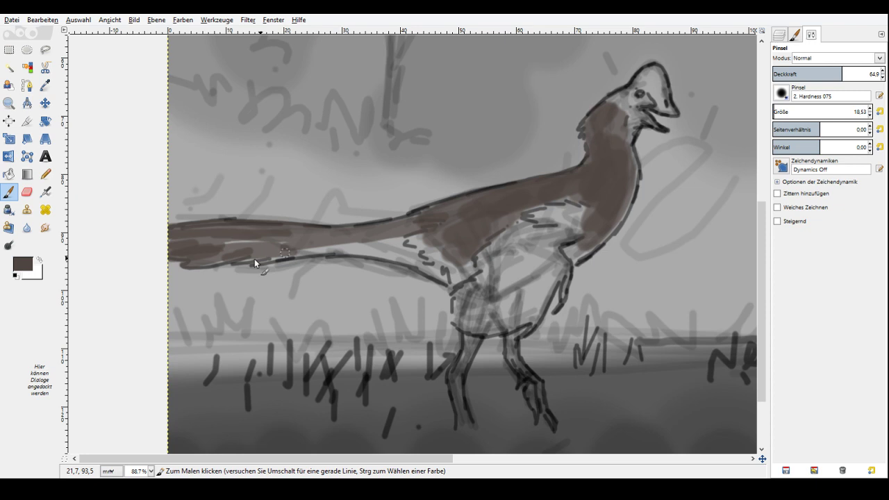
{"action": "mouse_move", "coordinate": [255, 261]}
{"action": "left_mouse_down"}
{"action": "mouse_move", "coordinate": [437, 262]}
{"action": "mouse_move", "coordinate": [396, 256]}
{"action": "mouse_move", "coordinate": [443, 277]}
{"action": "left_mouse_up"}
{"action": "mouse_move", "coordinate": [394, 247]}
{"action": "left_mouse_down"}
{"action": "mouse_move", "coordinate": [411, 264]}
{"action": "mouse_move", "coordinate": [363, 254]}
{"action": "mouse_move", "coordinate": [481, 208]}
{"action": "mouse_move", "coordinate": [372, 229]}
{"action": "mouse_move", "coordinate": [430, 231]}
{"action": "mouse_move", "coordinate": [411, 243]}
{"action": "mouse_move", "coordinate": [454, 257]}
{"action": "mouse_move", "coordinate": [411, 239]}
{"action": "left_mouse_up"}
{"action": "mouse_move", "coordinate": [446, 277]}
{"action": "left_mouse_down"}
{"action": "mouse_move", "coordinate": [360, 251]}
{"action": "mouse_move", "coordinate": [227, 247]}
{"action": "left_mouse_up"}
Paint brown over the dinosaur's throat, the shoulder edge of the wing, and the face and crest.
{"action": "left_click_drag", "start_coordinate": [629, 129], "coordinate": [623, 151]}
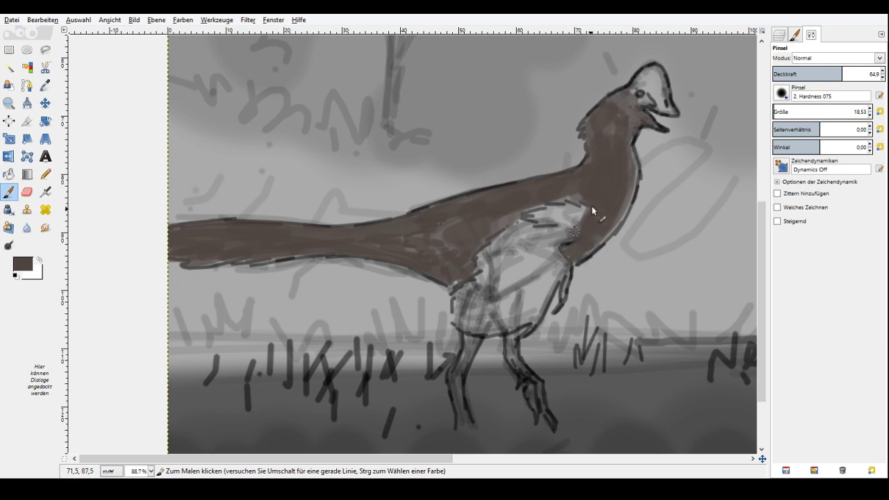
{"action": "left_click_drag", "start_coordinate": [569, 219], "coordinate": [545, 211]}
{"action": "mouse_move", "coordinate": [670, 110]}
{"action": "left_mouse_down"}
{"action": "mouse_move", "coordinate": [643, 82]}
{"action": "mouse_move", "coordinate": [665, 96]}
{"action": "mouse_move", "coordinate": [639, 96]}
{"action": "left_mouse_up"}
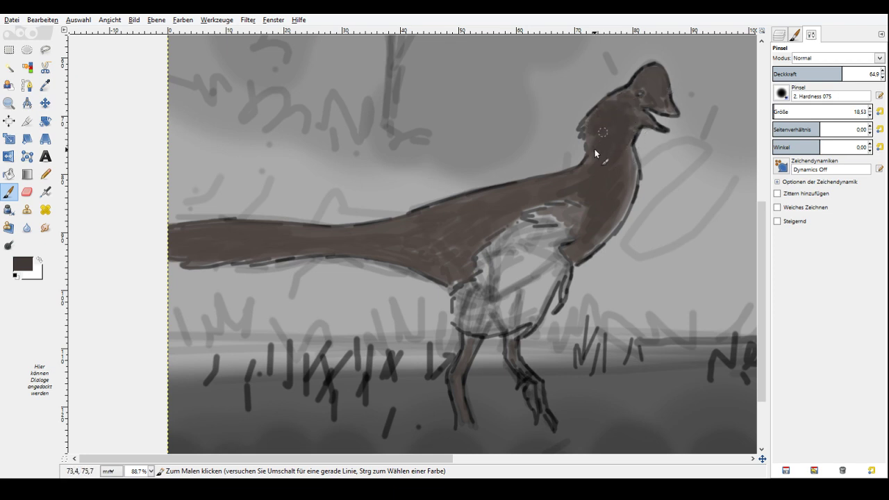
Layer a slightly darker brown over the dinosaur's neck, back, tail and hip.
{"action": "mouse_move", "coordinate": [595, 153]}
{"action": "left_mouse_down"}
{"action": "mouse_move", "coordinate": [599, 206]}
{"action": "mouse_move", "coordinate": [546, 222]}
{"action": "left_mouse_up"}
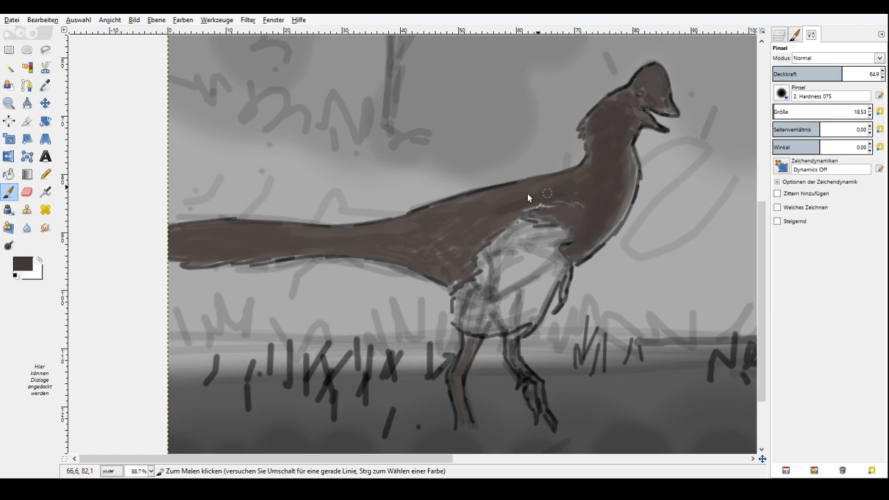
{"action": "mouse_move", "coordinate": [527, 193]}
{"action": "left_mouse_down"}
{"action": "mouse_move", "coordinate": [447, 252]}
{"action": "mouse_move", "coordinate": [474, 224]}
{"action": "mouse_move", "coordinate": [473, 212]}
{"action": "mouse_move", "coordinate": [352, 245]}
{"action": "mouse_move", "coordinate": [183, 259]}
{"action": "mouse_move", "coordinate": [295, 254]}
{"action": "left_mouse_up"}
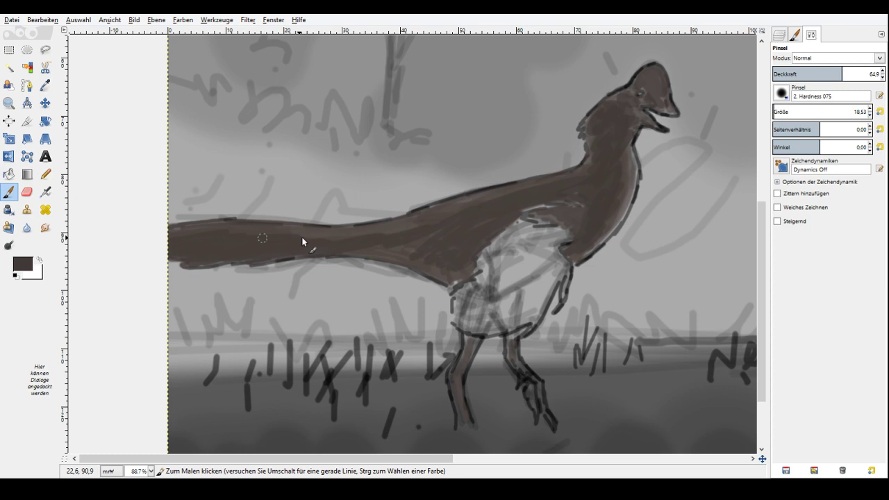
{"action": "left_click_drag", "start_coordinate": [302, 241], "coordinate": [357, 250]}
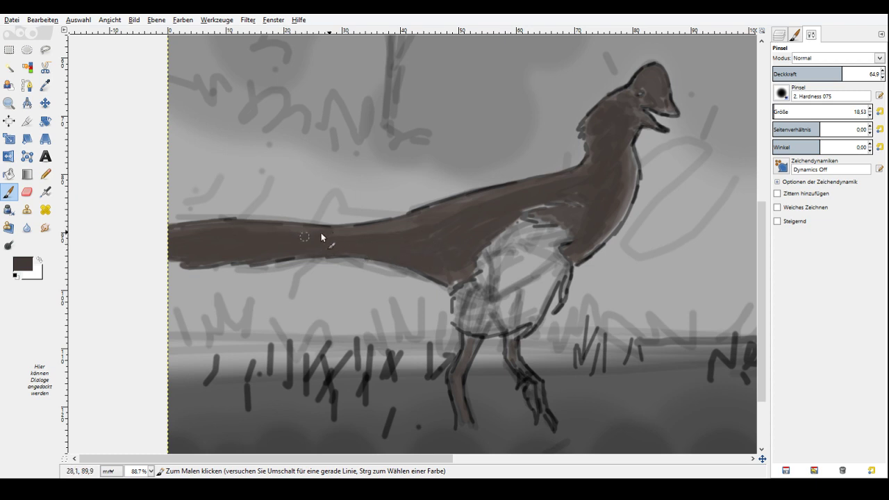
{"action": "left_click_drag", "start_coordinate": [449, 280], "coordinate": [468, 268]}
Paint the dinosaur's legs and thigh dark brown, layering an even darker brown over the thigh up to the wing.
{"action": "scroll", "coordinate": [487, 268], "scroll_direction": "down", "scroll_amount": 5}
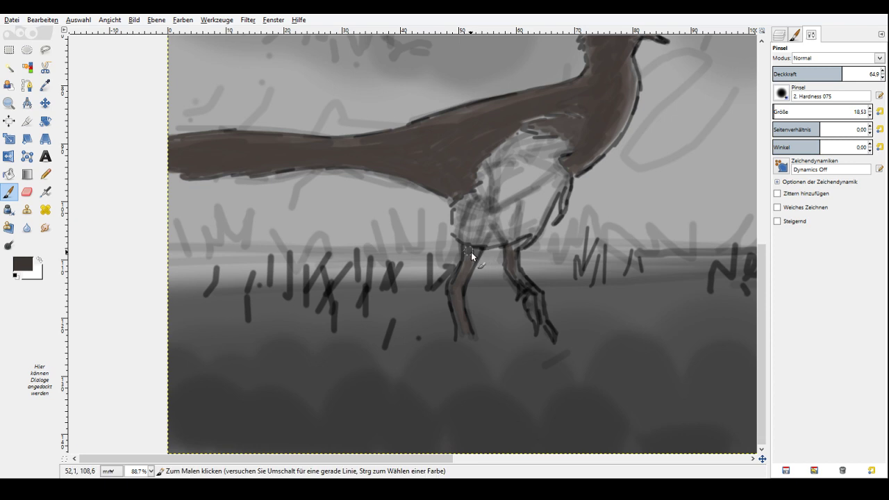
{"action": "mouse_move", "coordinate": [507, 282]}
{"action": "left_mouse_down"}
{"action": "mouse_move", "coordinate": [522, 287]}
{"action": "mouse_move", "coordinate": [526, 278]}
{"action": "mouse_move", "coordinate": [511, 249]}
{"action": "left_mouse_up"}
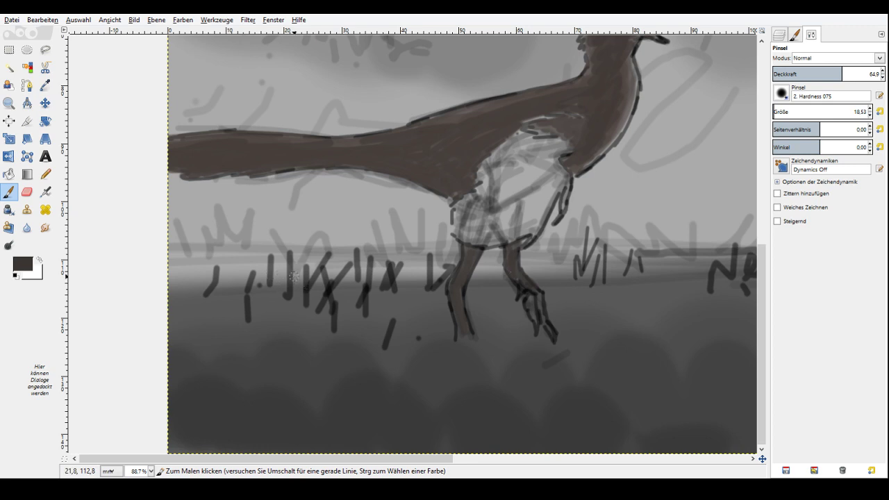
{"action": "mouse_move", "coordinate": [478, 237]}
{"action": "left_mouse_down"}
{"action": "mouse_move", "coordinate": [517, 233]}
{"action": "mouse_move", "coordinate": [501, 234]}
{"action": "mouse_move", "coordinate": [501, 222]}
{"action": "mouse_move", "coordinate": [474, 213]}
{"action": "mouse_move", "coordinate": [515, 156]}
{"action": "left_mouse_up"}
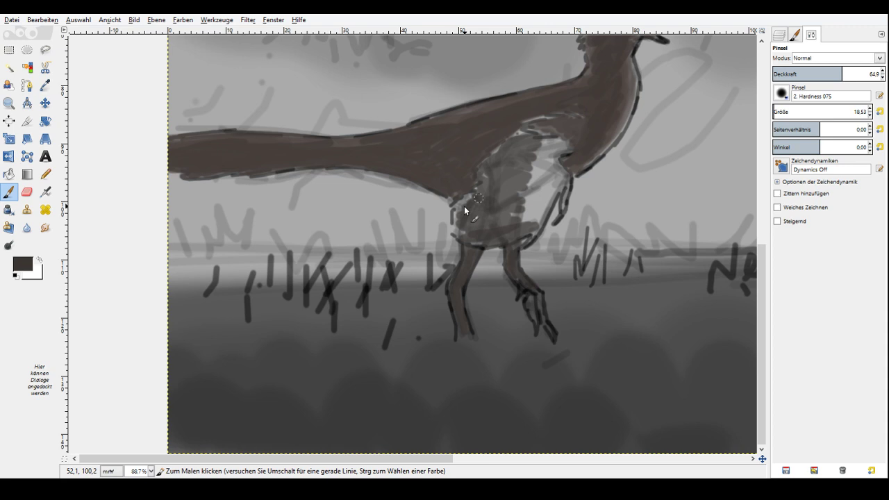
{"action": "left_click_drag", "start_coordinate": [464, 207], "coordinate": [553, 191]}
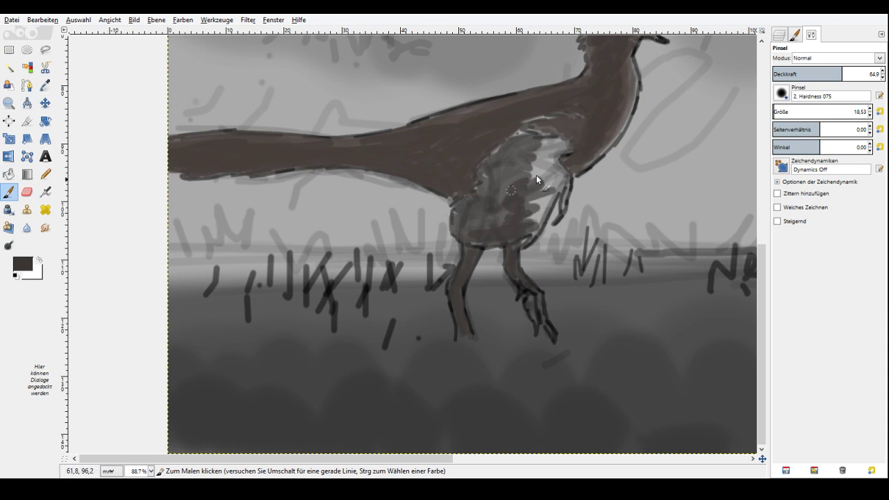
{"action": "mouse_move", "coordinate": [537, 176]}
{"action": "left_mouse_down"}
{"action": "mouse_move", "coordinate": [500, 177]}
{"action": "mouse_move", "coordinate": [539, 188]}
{"action": "mouse_move", "coordinate": [530, 221]}
{"action": "mouse_move", "coordinate": [552, 183]}
{"action": "left_mouse_up"}
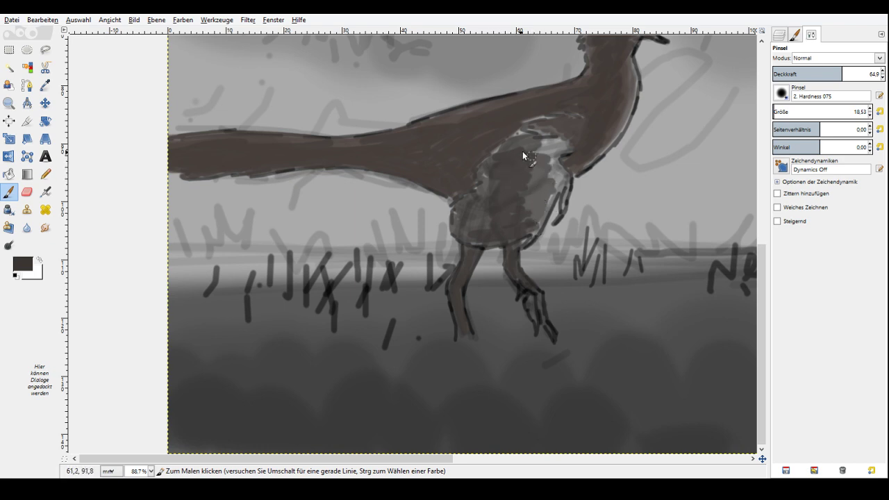
{"action": "left_click_drag", "start_coordinate": [522, 150], "coordinate": [485, 205]}
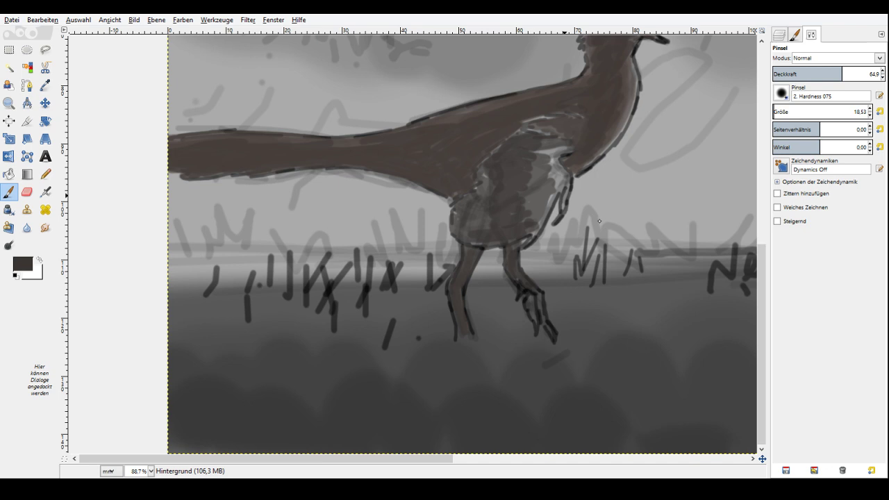
{"action": "left_click_drag", "start_coordinate": [506, 235], "coordinate": [462, 238]}
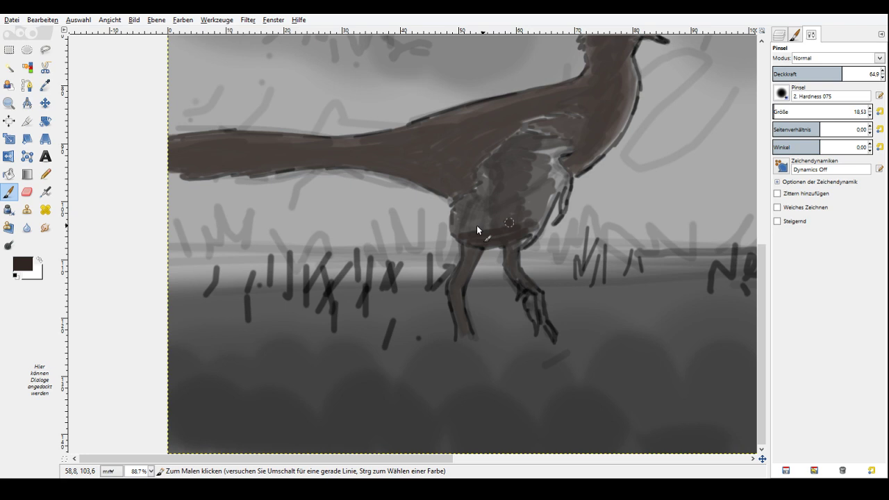
{"action": "mouse_move", "coordinate": [512, 205]}
{"action": "left_mouse_down"}
{"action": "mouse_move", "coordinate": [456, 207]}
{"action": "mouse_move", "coordinate": [509, 199]}
{"action": "mouse_move", "coordinate": [478, 188]}
{"action": "mouse_move", "coordinate": [522, 184]}
{"action": "mouse_move", "coordinate": [481, 159]}
{"action": "left_mouse_up"}
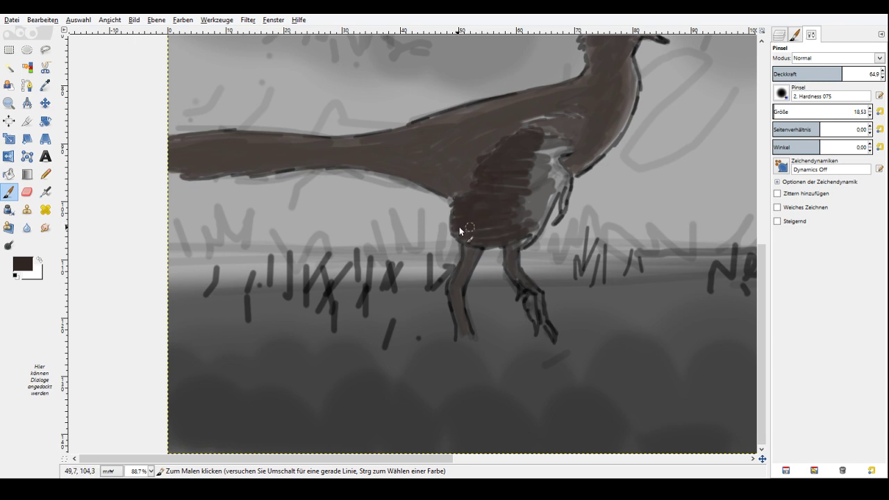
Lower the opacity to 32.5 and shade the folded wing, neck, back and tail with the very dark brown.
{"action": "left_click", "coordinate": [807, 75]}
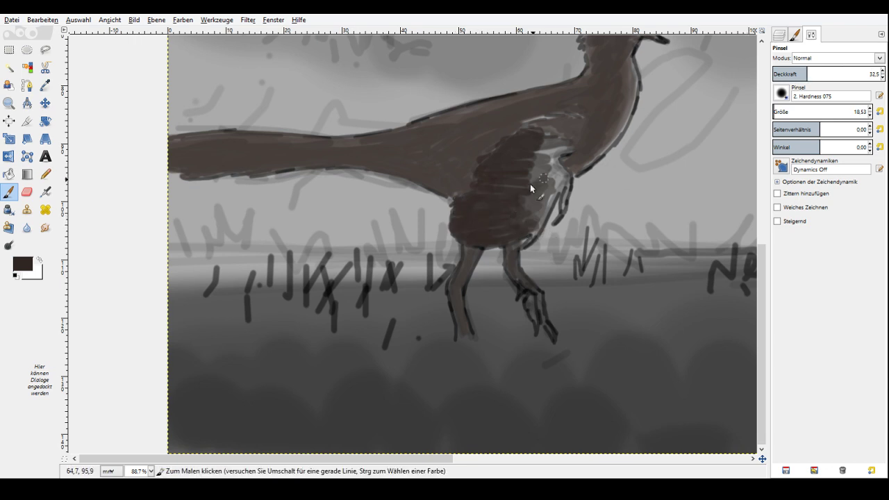
{"action": "mouse_move", "coordinate": [533, 148]}
{"action": "left_mouse_down"}
{"action": "mouse_move", "coordinate": [584, 122]}
{"action": "mouse_move", "coordinate": [587, 152]}
{"action": "mouse_move", "coordinate": [609, 103]}
{"action": "left_mouse_up"}
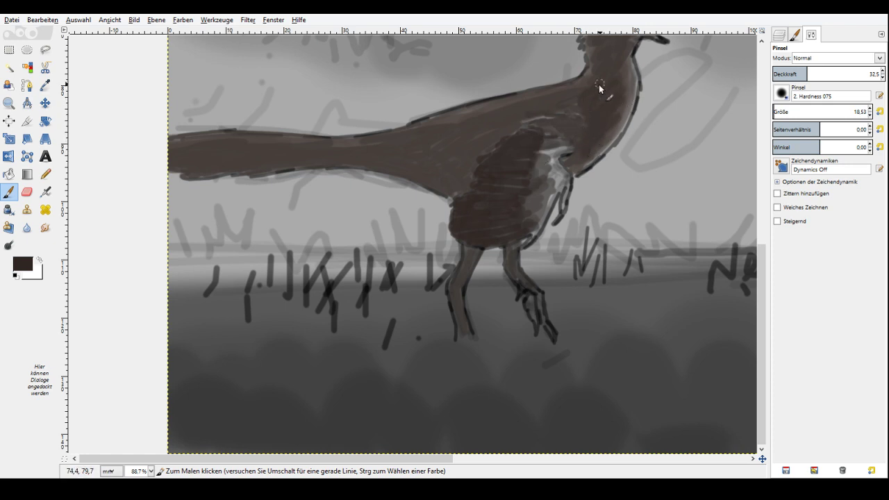
{"action": "mouse_move", "coordinate": [471, 160]}
{"action": "left_mouse_down"}
{"action": "mouse_move", "coordinate": [397, 150]}
{"action": "mouse_move", "coordinate": [327, 156]}
{"action": "mouse_move", "coordinate": [446, 171]}
{"action": "left_mouse_up"}
{"action": "left_click_drag", "start_coordinate": [475, 139], "coordinate": [259, 148]}
{"action": "left_click_drag", "start_coordinate": [764, 272], "coordinate": [764, 234]}
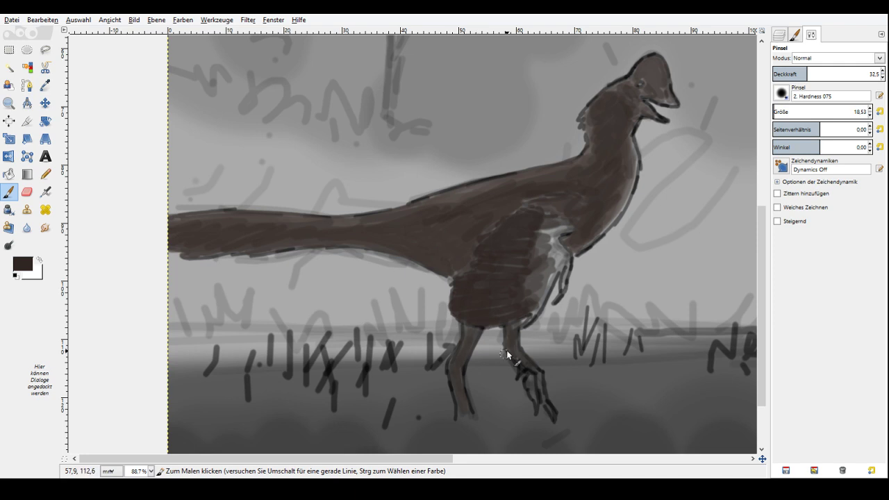
Paint thin dark olive grass blades in the lower foreground beneath the large tree at 60.8 opacity.
{"action": "key", "text": "z"}
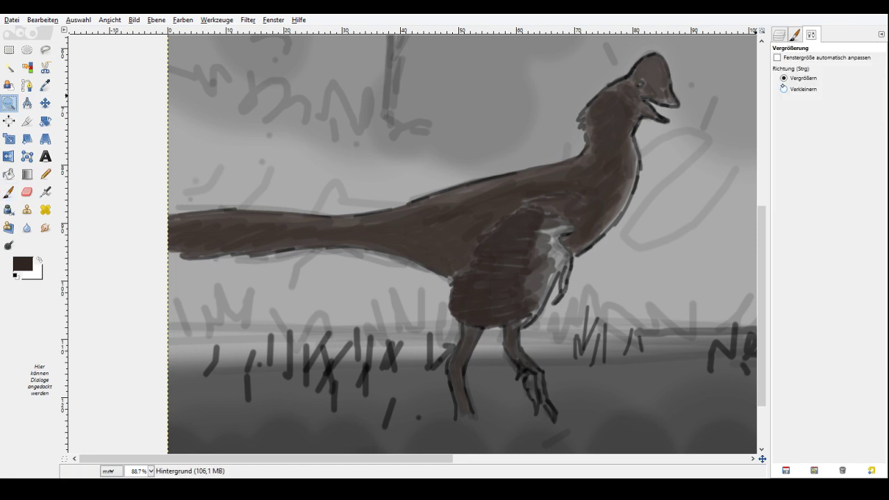
{"action": "left_click", "coordinate": [137, 291], "text": "ctrl"}
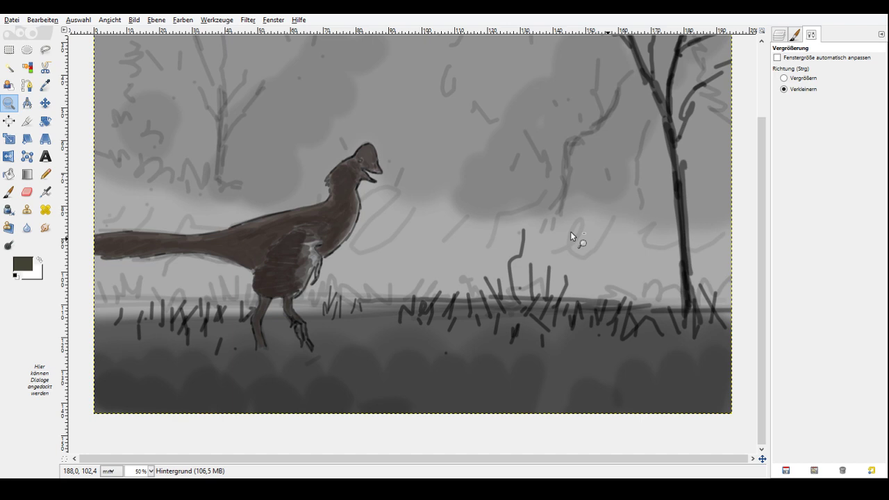
{"action": "key", "text": "p"}
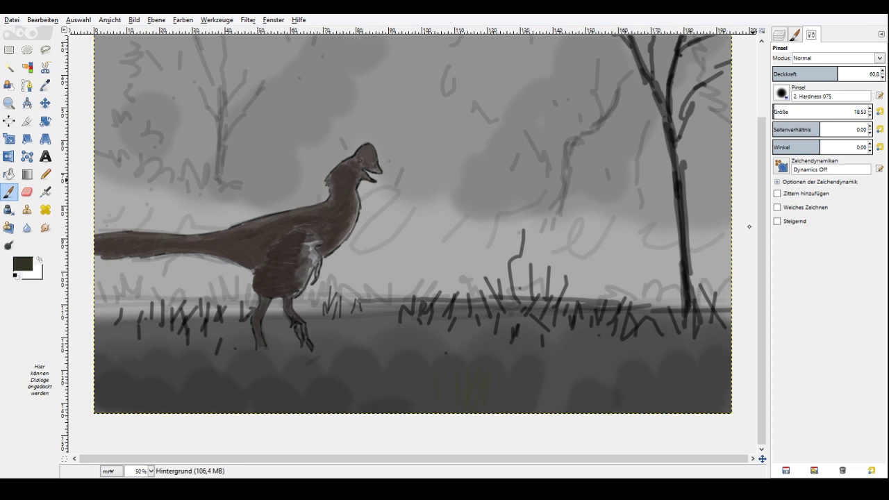
{"action": "left_click_drag", "start_coordinate": [676, 371], "coordinate": [685, 410]}
{"action": "left_click_drag", "start_coordinate": [667, 362], "coordinate": [672, 412]}
{"action": "left_click_drag", "start_coordinate": [656, 372], "coordinate": [661, 412]}
{"action": "left_click_drag", "start_coordinate": [641, 379], "coordinate": [651, 412]}
{"action": "left_click_drag", "start_coordinate": [607, 383], "coordinate": [605, 417]}
{"action": "mouse_move", "coordinate": [585, 387]}
{"action": "left_mouse_down"}
{"action": "mouse_move", "coordinate": [575, 421]}
{"action": "mouse_move", "coordinate": [592, 421]}
{"action": "left_mouse_up"}
{"action": "left_click_drag", "start_coordinate": [623, 382], "coordinate": [632, 410]}
Cover the foreground ground strip with dark olive vertical strokes, using brush size 59.42 and opacity 35.1.
{"action": "left_click", "coordinate": [778, 105]}
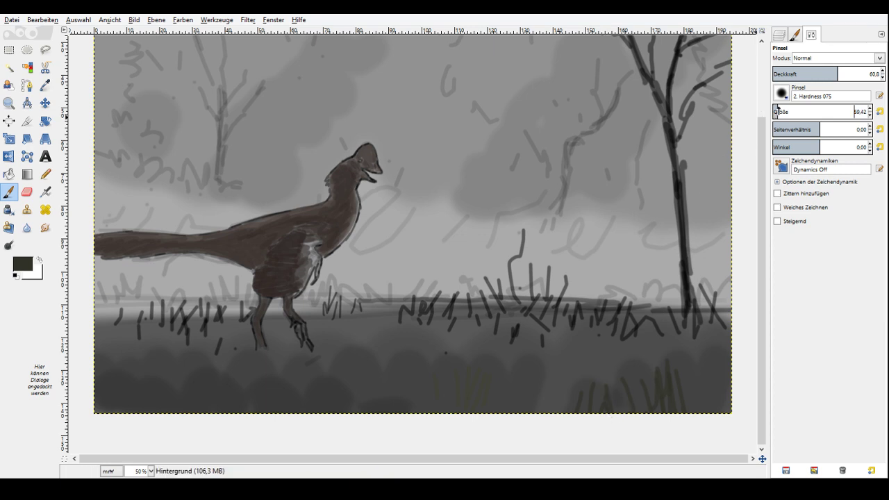
{"action": "left_click", "coordinate": [810, 74]}
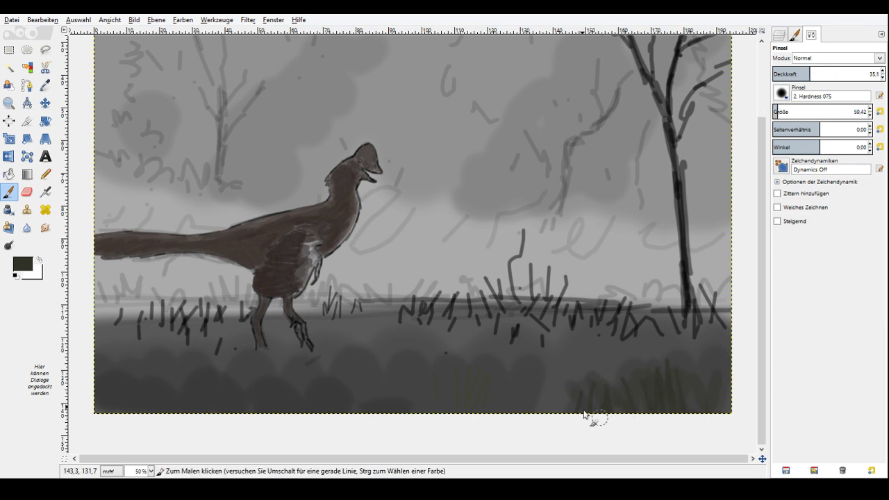
{"action": "left_click_drag", "start_coordinate": [583, 415], "coordinate": [549, 378]}
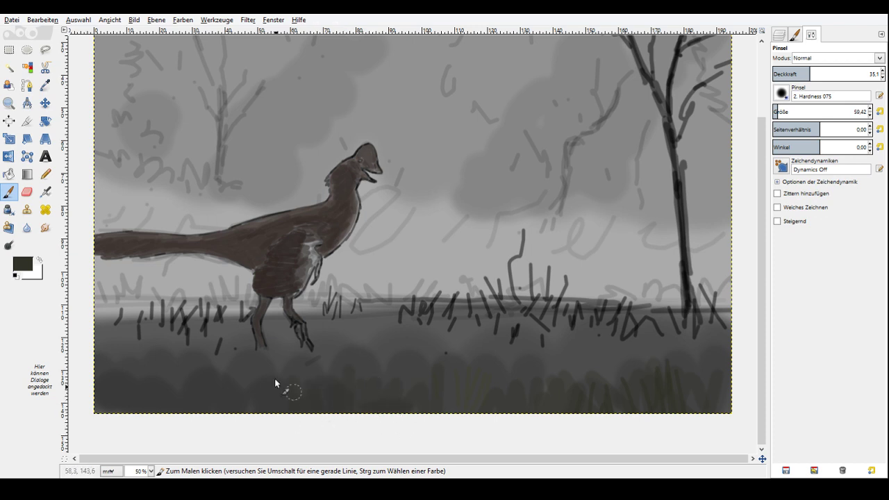
{"action": "mouse_move", "coordinate": [275, 379]}
{"action": "left_mouse_down"}
{"action": "mouse_move", "coordinate": [107, 388]}
{"action": "mouse_move", "coordinate": [104, 400]}
{"action": "mouse_move", "coordinate": [214, 425]}
{"action": "mouse_move", "coordinate": [285, 400]}
{"action": "left_mouse_up"}
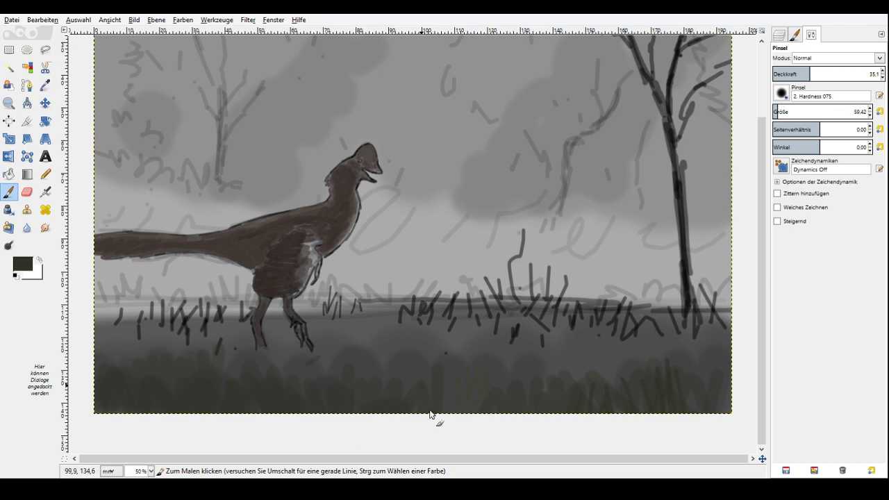
{"action": "mouse_move", "coordinate": [430, 415]}
{"action": "left_mouse_down"}
{"action": "mouse_move", "coordinate": [574, 363]}
{"action": "mouse_move", "coordinate": [632, 421]}
{"action": "mouse_move", "coordinate": [670, 419]}
{"action": "mouse_move", "coordinate": [691, 359]}
{"action": "mouse_move", "coordinate": [718, 387]}
{"action": "left_mouse_up"}
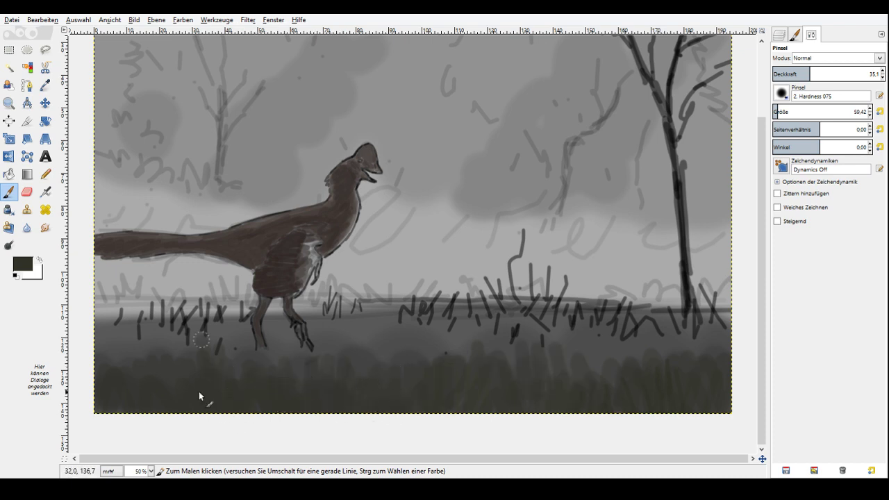
{"action": "mouse_move", "coordinate": [559, 365]}
{"action": "left_mouse_down"}
{"action": "mouse_move", "coordinate": [591, 418]}
{"action": "mouse_move", "coordinate": [637, 373]}
{"action": "mouse_move", "coordinate": [673, 377]}
{"action": "left_mouse_up"}
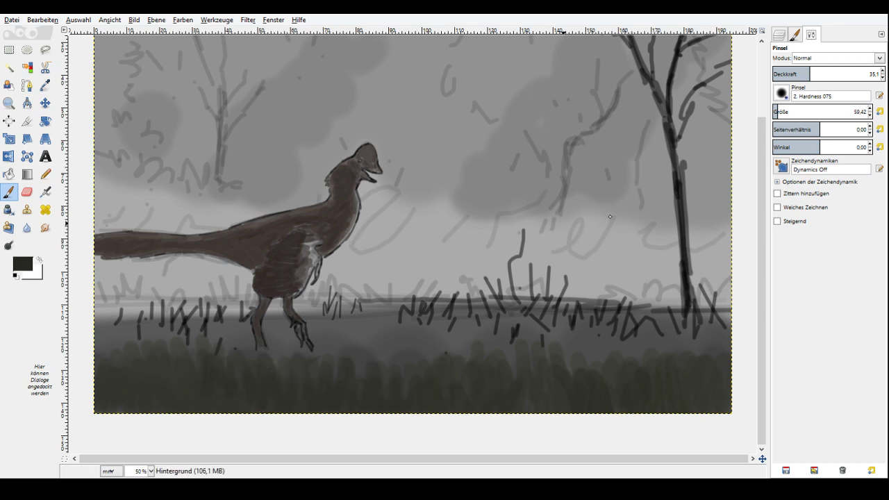
Paint olive over the ground below the dinosaur's tail and around the large tree's base, with brush size 53.58 and opacity raised to 71.6.
{"action": "left_click", "coordinate": [819, 75]}
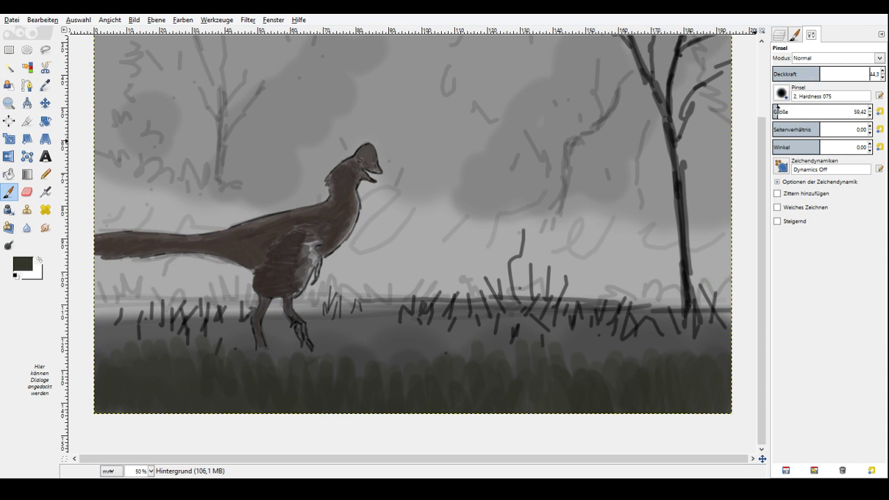
{"action": "left_click", "coordinate": [777, 109]}
{"action": "mouse_move", "coordinate": [148, 343]}
{"action": "left_mouse_down"}
{"action": "mouse_move", "coordinate": [115, 340]}
{"action": "mouse_move", "coordinate": [163, 349]}
{"action": "mouse_move", "coordinate": [182, 328]}
{"action": "mouse_move", "coordinate": [123, 325]}
{"action": "mouse_move", "coordinate": [104, 308]}
{"action": "left_mouse_up"}
{"action": "left_click_drag", "start_coordinate": [824, 74], "coordinate": [849, 73]}
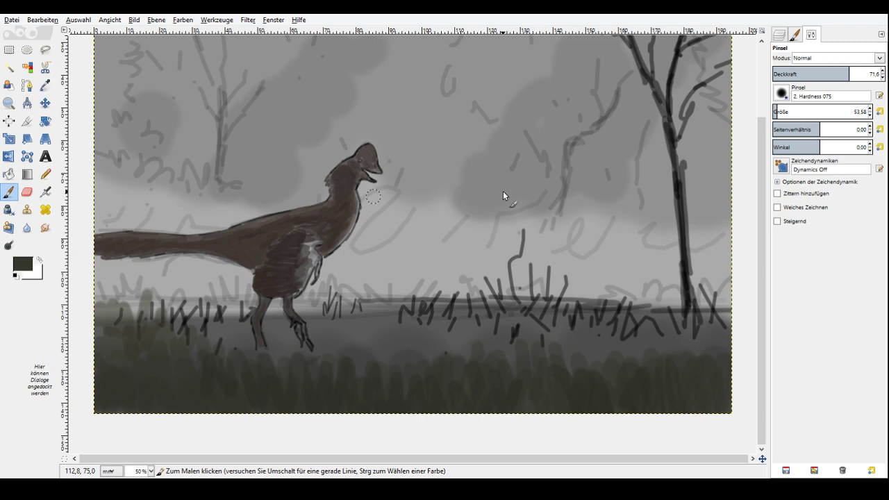
{"action": "left_click_drag", "start_coordinate": [592, 339], "coordinate": [578, 336]}
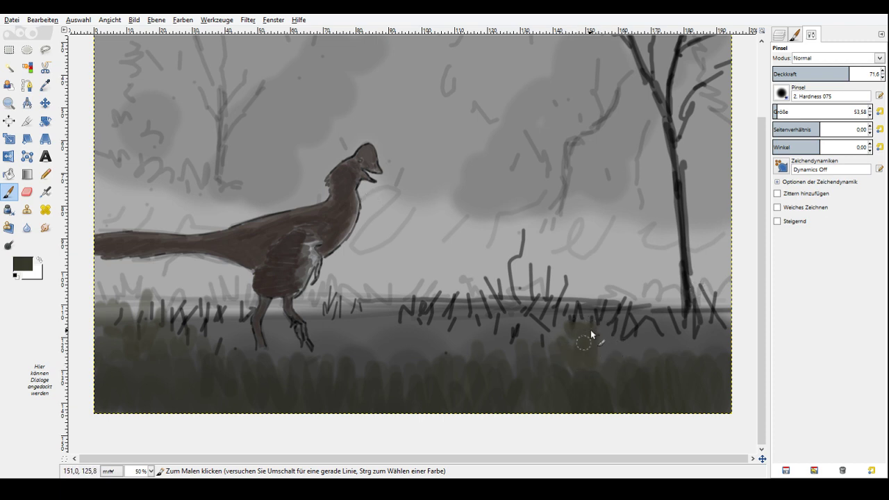
{"action": "left_click_drag", "start_coordinate": [592, 334], "coordinate": [716, 336]}
Set opacity to 83.5 and brush size to 30.21, and paint olive grass near the tall twig, around the dinosaur's feet and below its tail.
{"action": "left_click", "coordinate": [864, 72]}
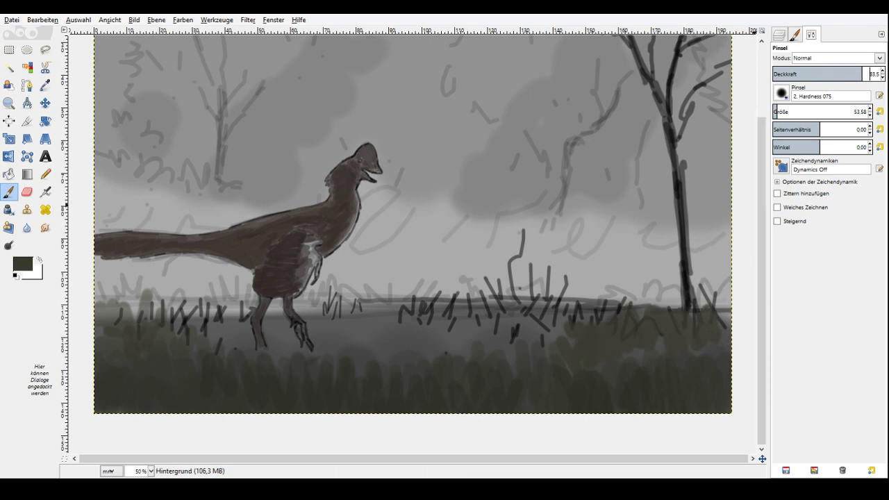
{"action": "left_click", "coordinate": [775, 112]}
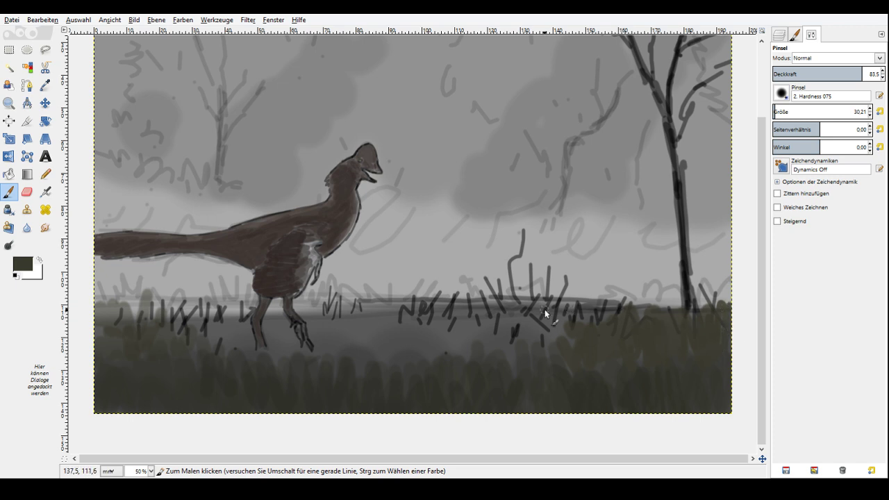
{"action": "left_click_drag", "start_coordinate": [545, 310], "coordinate": [557, 320]}
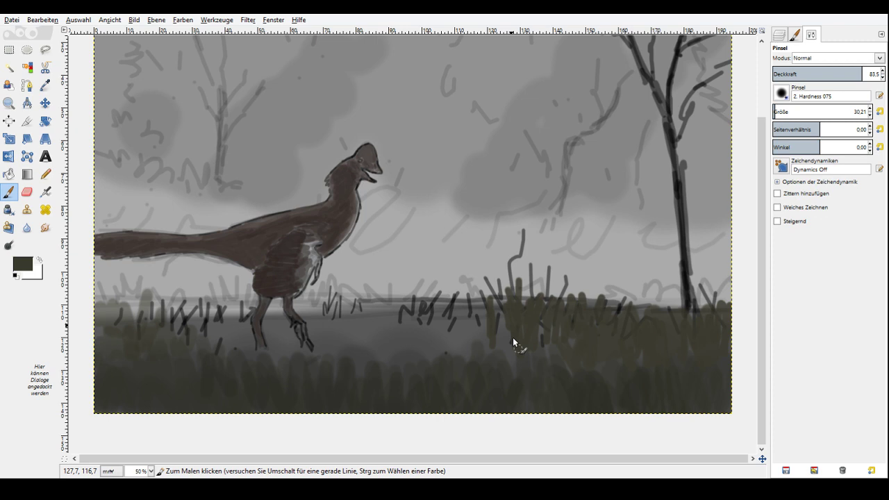
{"action": "mouse_move", "coordinate": [266, 347]}
{"action": "left_mouse_down"}
{"action": "mouse_move", "coordinate": [242, 341]}
{"action": "mouse_move", "coordinate": [250, 350]}
{"action": "mouse_move", "coordinate": [264, 340]}
{"action": "mouse_move", "coordinate": [261, 358]}
{"action": "mouse_move", "coordinate": [283, 341]}
{"action": "left_mouse_up"}
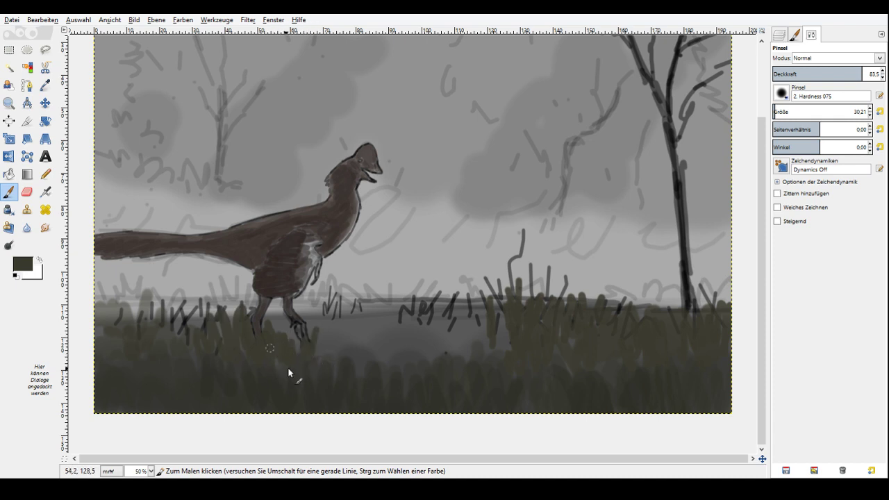
{"action": "mouse_move", "coordinate": [334, 346]}
{"action": "left_mouse_down"}
{"action": "mouse_move", "coordinate": [269, 324]}
{"action": "mouse_move", "coordinate": [278, 319]}
{"action": "mouse_move", "coordinate": [200, 319]}
{"action": "left_mouse_up"}
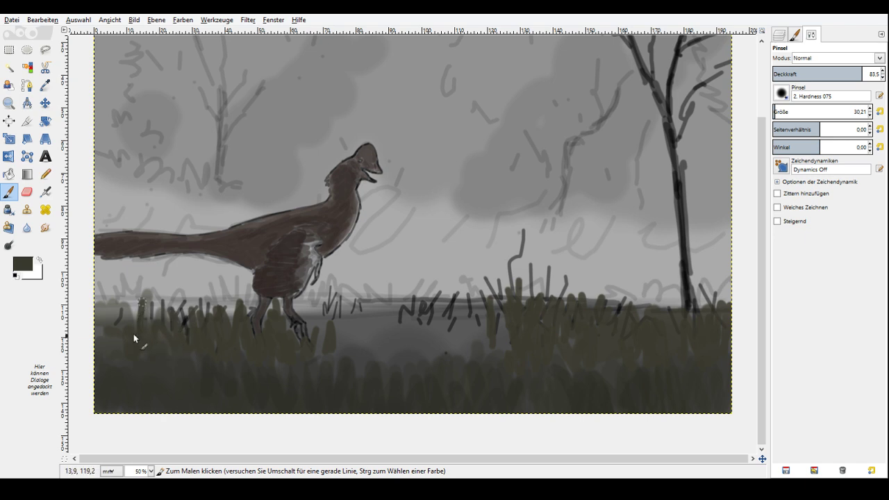
{"action": "left_click_drag", "start_coordinate": [133, 334], "coordinate": [112, 298]}
Fill the bare ground between the dinosaur and the tall twig with upright olive grass blades.
{"action": "left_click_drag", "start_coordinate": [483, 294], "coordinate": [481, 339]}
{"action": "left_click_drag", "start_coordinate": [431, 306], "coordinate": [410, 335]}
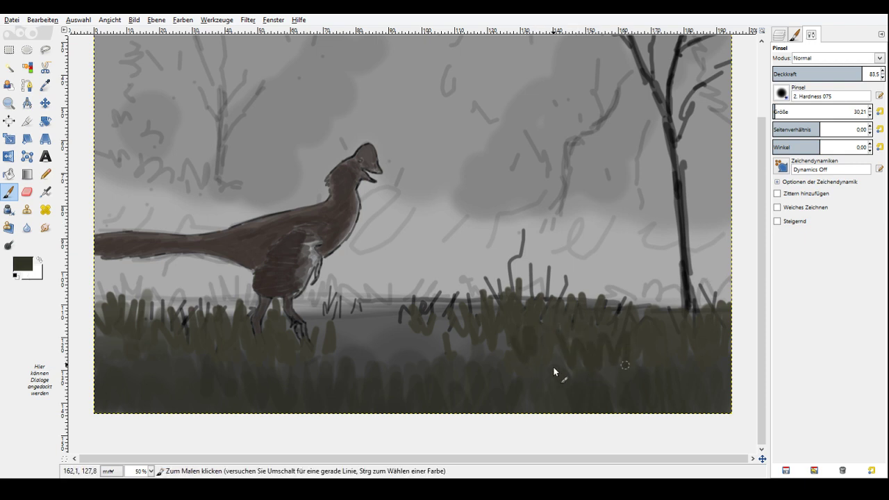
{"action": "mouse_move", "coordinate": [315, 342]}
{"action": "left_mouse_down"}
{"action": "mouse_move", "coordinate": [314, 311]}
{"action": "mouse_move", "coordinate": [308, 318]}
{"action": "mouse_move", "coordinate": [364, 353]}
{"action": "mouse_move", "coordinate": [374, 325]}
{"action": "mouse_move", "coordinate": [422, 348]}
{"action": "left_mouse_up"}
{"action": "mouse_move", "coordinate": [377, 318]}
{"action": "left_mouse_down"}
{"action": "mouse_move", "coordinate": [346, 300]}
{"action": "mouse_move", "coordinate": [340, 337]}
{"action": "left_mouse_up"}
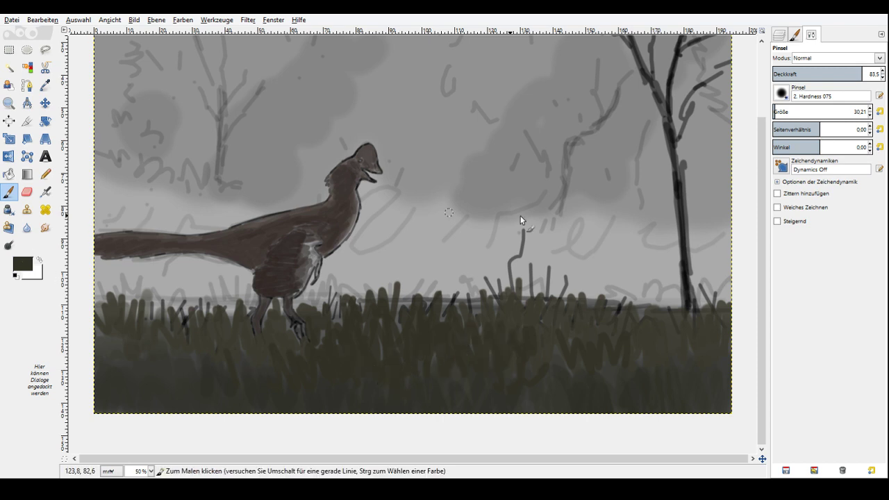
Sample a darker olive from the foreground and paint dark grass blades along the image's lower edge, from the middle to below the large tree.
{"action": "left_click", "coordinate": [659, 396], "text": "ctrl"}
{"action": "mouse_move", "coordinate": [659, 397]}
{"action": "left_mouse_down"}
{"action": "mouse_move", "coordinate": [657, 362]}
{"action": "mouse_move", "coordinate": [673, 380]}
{"action": "mouse_move", "coordinate": [654, 408]}
{"action": "mouse_move", "coordinate": [630, 384]}
{"action": "mouse_move", "coordinate": [686, 367]}
{"action": "left_mouse_up"}
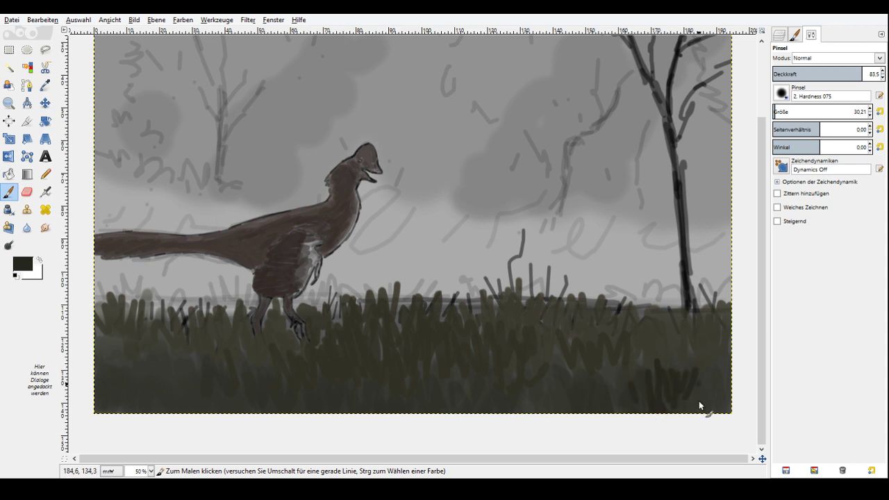
{"action": "left_click_drag", "start_coordinate": [698, 400], "coordinate": [726, 361]}
{"action": "mouse_move", "coordinate": [508, 360]}
{"action": "left_mouse_down"}
{"action": "mouse_move", "coordinate": [498, 391]}
{"action": "mouse_move", "coordinate": [528, 370]}
{"action": "left_mouse_up"}
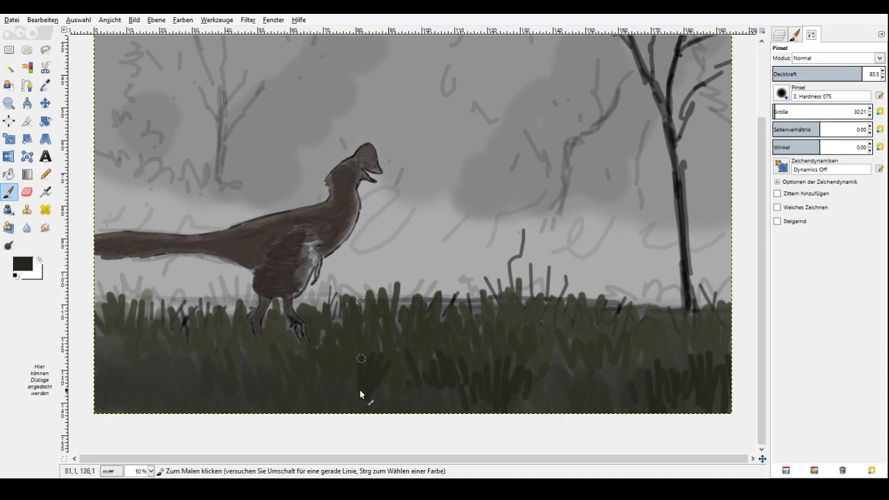
{"action": "mouse_move", "coordinate": [394, 408]}
{"action": "left_mouse_down"}
{"action": "mouse_move", "coordinate": [410, 350]}
{"action": "mouse_move", "coordinate": [386, 331]}
{"action": "left_mouse_up"}
{"action": "left_click_drag", "start_coordinate": [556, 409], "coordinate": [567, 364]}
{"action": "mouse_move", "coordinate": [578, 389]}
{"action": "left_mouse_down"}
{"action": "mouse_move", "coordinate": [579, 357]}
{"action": "mouse_move", "coordinate": [587, 373]}
{"action": "left_mouse_up"}
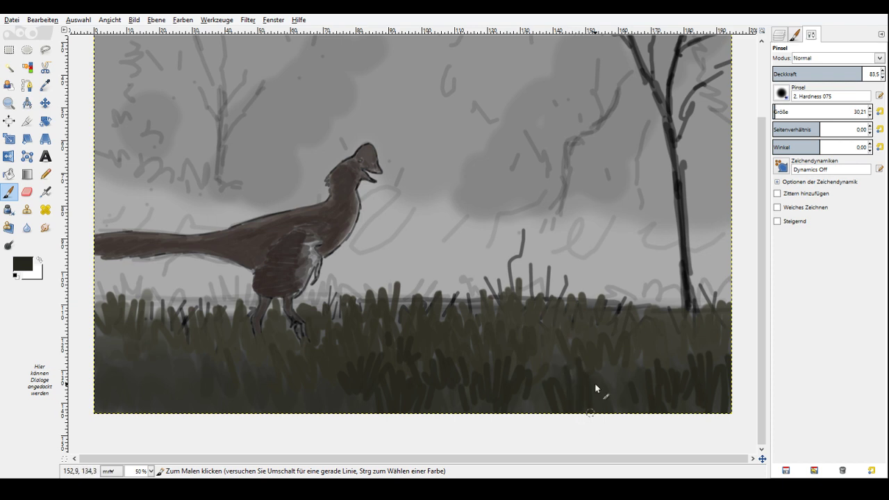
{"action": "left_click_drag", "start_coordinate": [605, 410], "coordinate": [626, 367]}
{"action": "left_click_drag", "start_coordinate": [528, 412], "coordinate": [518, 360]}
Continue the very dark grass blades through the foreground below the dinosaur's tail and feet, adding dark patches behind its legs.
{"action": "mouse_move", "coordinate": [179, 406]}
{"action": "left_mouse_down"}
{"action": "mouse_move", "coordinate": [182, 374]}
{"action": "mouse_move", "coordinate": [165, 364]}
{"action": "left_mouse_up"}
{"action": "left_click_drag", "start_coordinate": [157, 402], "coordinate": [153, 358]}
{"action": "left_click_drag", "start_coordinate": [145, 415], "coordinate": [138, 356]}
{"action": "mouse_move", "coordinate": [131, 416]}
{"action": "left_mouse_down"}
{"action": "mouse_move", "coordinate": [124, 357]}
{"action": "mouse_move", "coordinate": [104, 338]}
{"action": "left_mouse_up"}
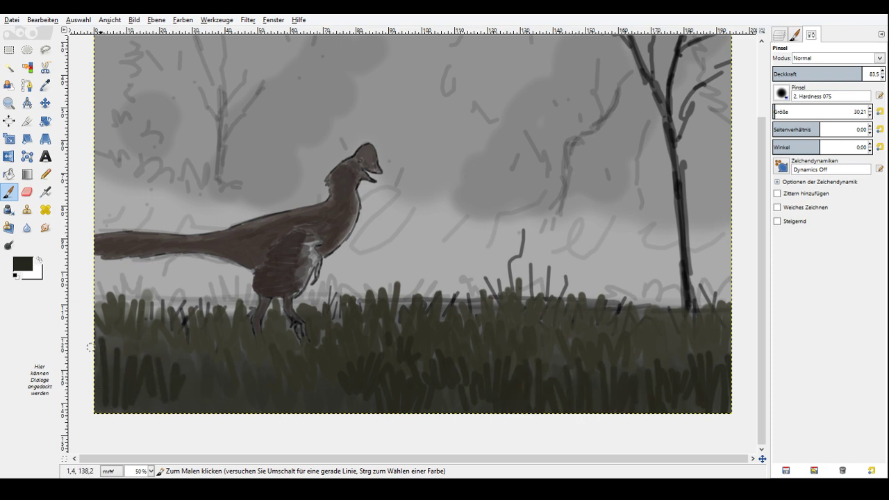
{"action": "left_click_drag", "start_coordinate": [109, 351], "coordinate": [139, 332]}
{"action": "left_click_drag", "start_coordinate": [229, 325], "coordinate": [240, 341]}
{"action": "mouse_move", "coordinate": [162, 410]}
{"action": "left_mouse_down"}
{"action": "mouse_move", "coordinate": [166, 379]}
{"action": "mouse_move", "coordinate": [183, 406]}
{"action": "left_mouse_up"}
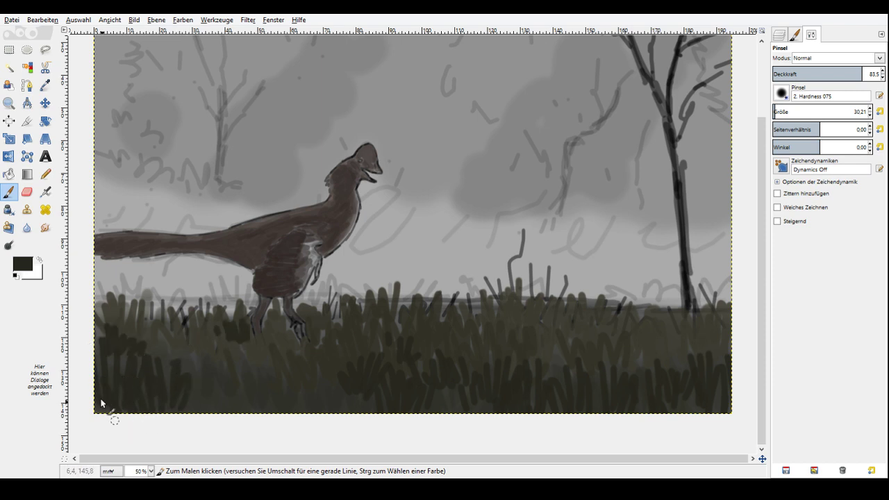
{"action": "mouse_move", "coordinate": [101, 403]}
{"action": "left_mouse_down"}
{"action": "mouse_move", "coordinate": [260, 408]}
{"action": "mouse_move", "coordinate": [211, 387]}
{"action": "mouse_move", "coordinate": [203, 422]}
{"action": "mouse_move", "coordinate": [235, 421]}
{"action": "mouse_move", "coordinate": [256, 362]}
{"action": "mouse_move", "coordinate": [272, 383]}
{"action": "left_mouse_up"}
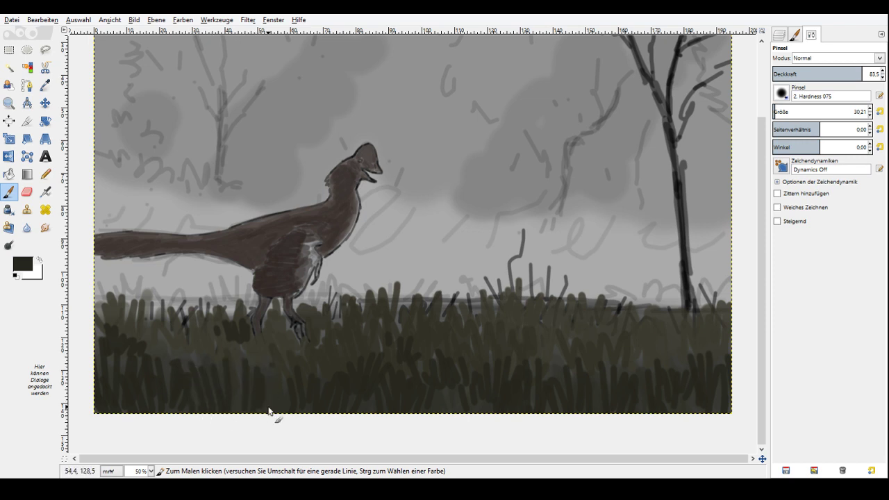
Lower the opacity to 56.2 and blend the dark foreground grass into the lighter grass above with short upright strokes.
{"action": "left_click", "coordinate": [833, 74]}
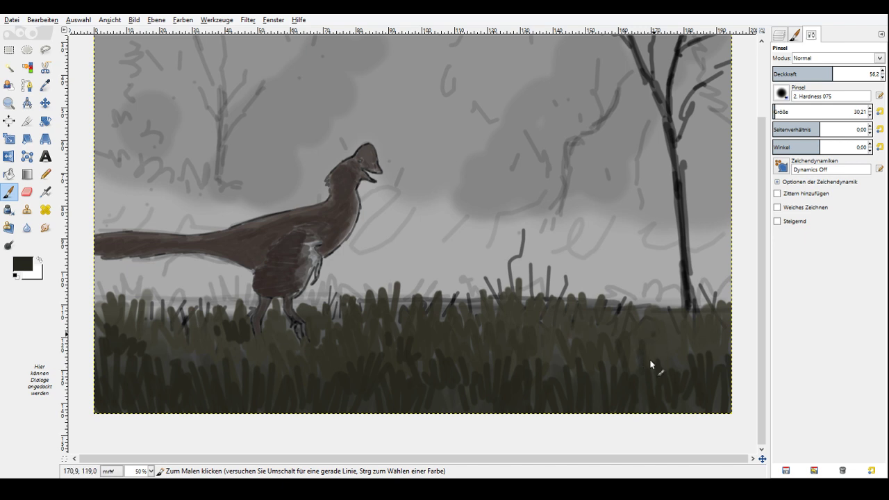
{"action": "left_click_drag", "start_coordinate": [664, 372], "coordinate": [663, 338]}
{"action": "left_click_drag", "start_coordinate": [692, 358], "coordinate": [691, 331]}
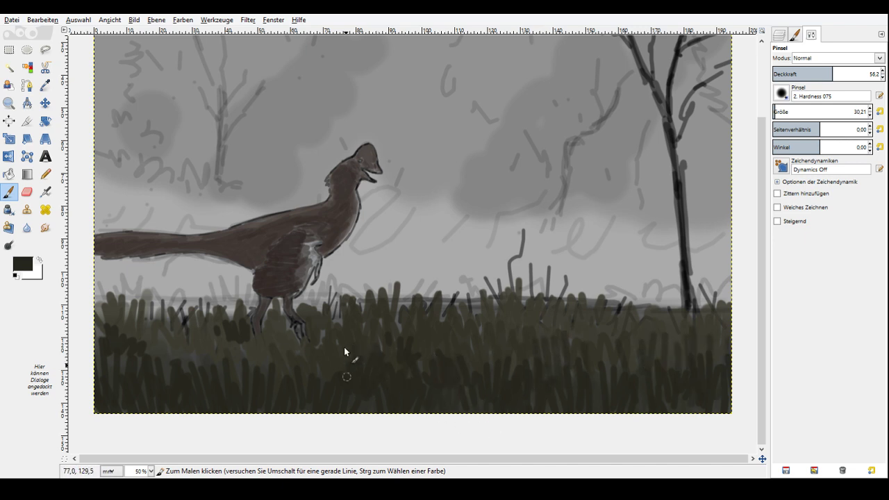
{"action": "left_click_drag", "start_coordinate": [215, 368], "coordinate": [213, 340]}
{"action": "left_click_drag", "start_coordinate": [194, 362], "coordinate": [191, 339]}
{"action": "left_click_drag", "start_coordinate": [164, 372], "coordinate": [159, 337]}
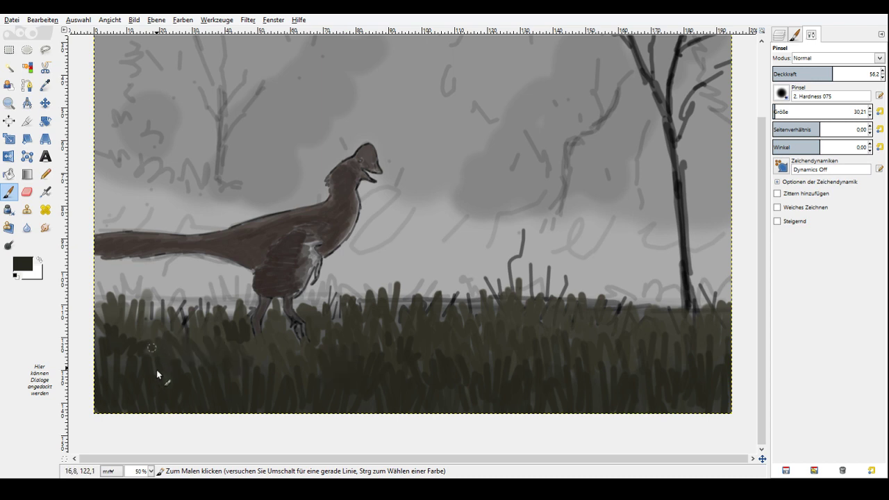
Layer lighter brownish-olive blades over the upper grass across the scene at 61.3 opacity.
{"action": "left_click", "coordinate": [105, 359], "text": "ctrl"}
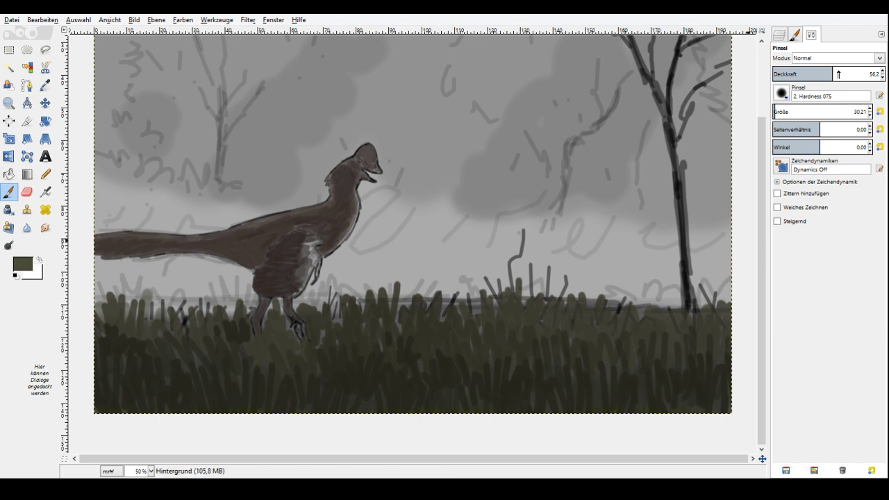
{"action": "left_click", "coordinate": [838, 72]}
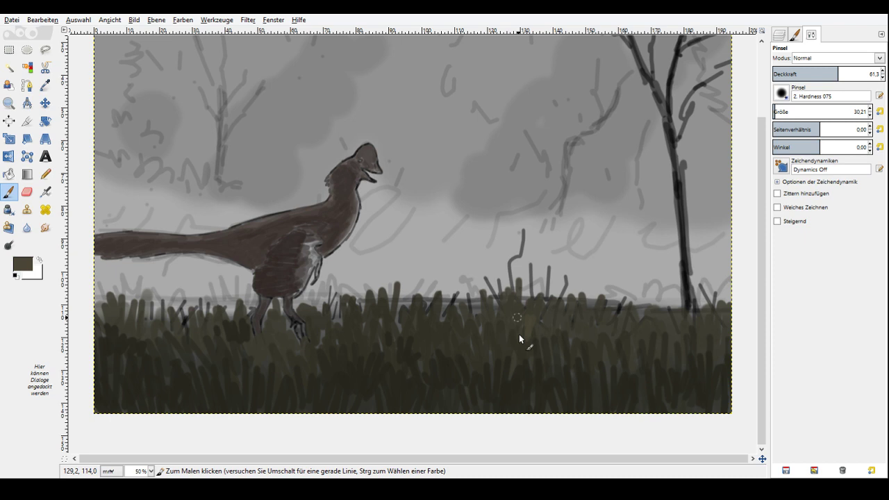
{"action": "mouse_move", "coordinate": [519, 334]}
{"action": "left_mouse_down"}
{"action": "mouse_move", "coordinate": [655, 319]}
{"action": "mouse_move", "coordinate": [462, 307]}
{"action": "mouse_move", "coordinate": [441, 324]}
{"action": "mouse_move", "coordinate": [424, 302]}
{"action": "mouse_move", "coordinate": [392, 298]}
{"action": "mouse_move", "coordinate": [362, 323]}
{"action": "mouse_move", "coordinate": [396, 323]}
{"action": "mouse_move", "coordinate": [367, 317]}
{"action": "mouse_move", "coordinate": [322, 340]}
{"action": "mouse_move", "coordinate": [344, 316]}
{"action": "left_mouse_up"}
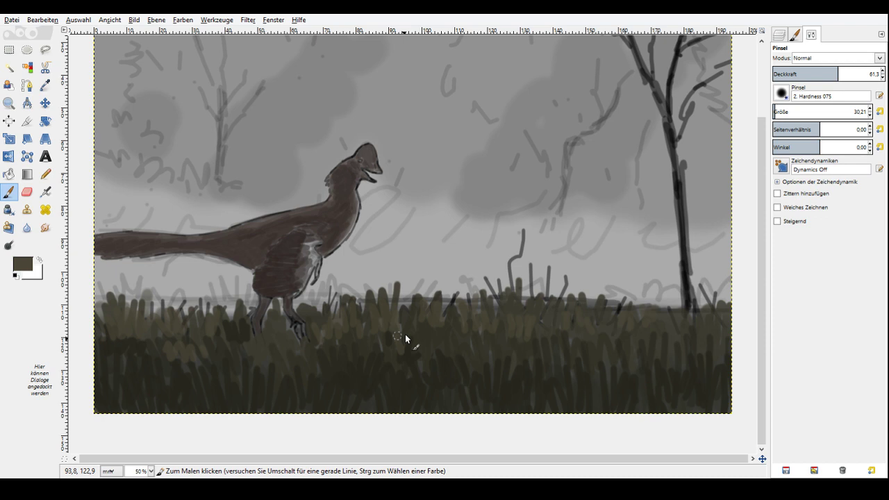
{"action": "left_click_drag", "start_coordinate": [405, 334], "coordinate": [476, 351]}
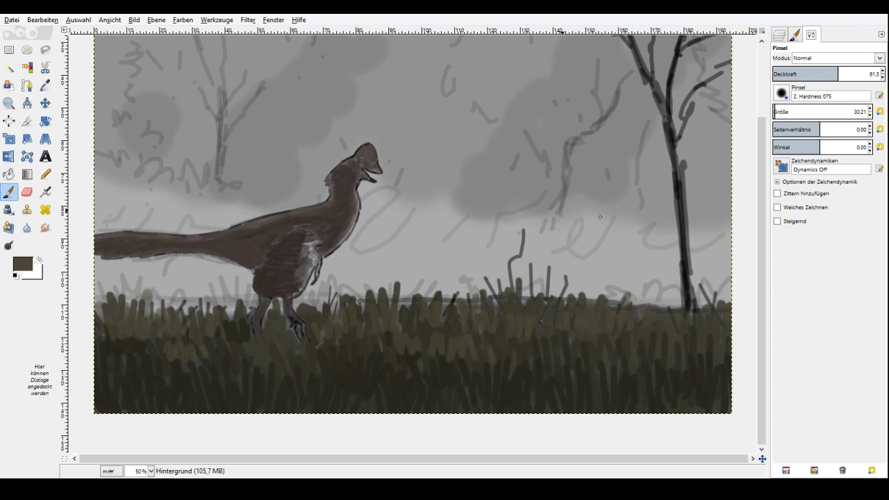
At 79.4 opacity and brush size 24.37, paint a dark branching shrub over the sketched one between the dinosaur and the large tree.
{"action": "left_click", "coordinate": [858, 73]}
{"action": "left_click", "coordinate": [775, 112]}
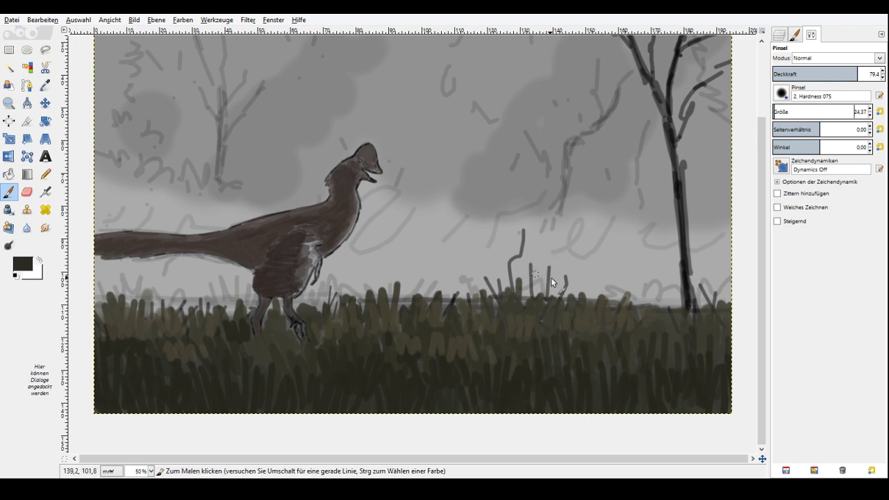
{"action": "left_click_drag", "start_coordinate": [524, 230], "coordinate": [522, 248]}
{"action": "mouse_move", "coordinate": [537, 251]}
{"action": "left_mouse_down"}
{"action": "mouse_move", "coordinate": [515, 262]}
{"action": "mouse_move", "coordinate": [508, 293]}
{"action": "left_mouse_up"}
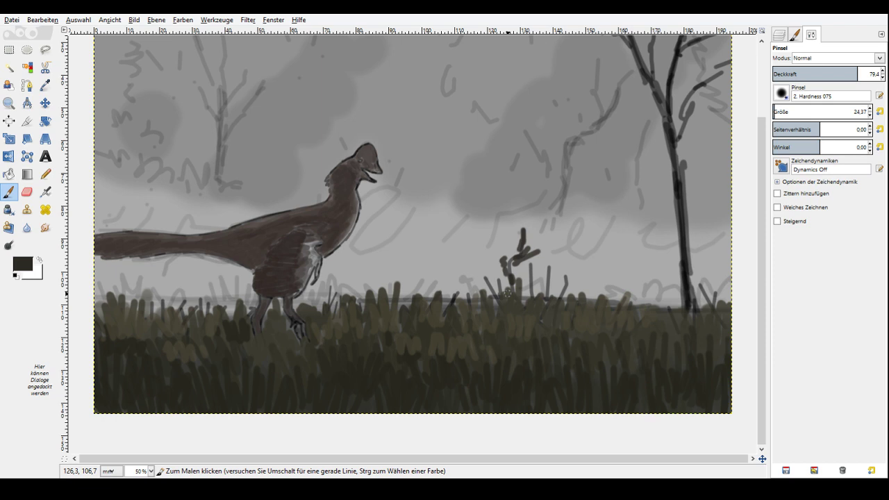
{"action": "left_click_drag", "start_coordinate": [533, 268], "coordinate": [513, 279]}
{"action": "mouse_move", "coordinate": [492, 249]}
{"action": "left_mouse_down"}
{"action": "mouse_move", "coordinate": [508, 271]}
{"action": "mouse_move", "coordinate": [516, 254]}
{"action": "left_mouse_up"}
{"action": "left_click_drag", "start_coordinate": [524, 238], "coordinate": [530, 233]}
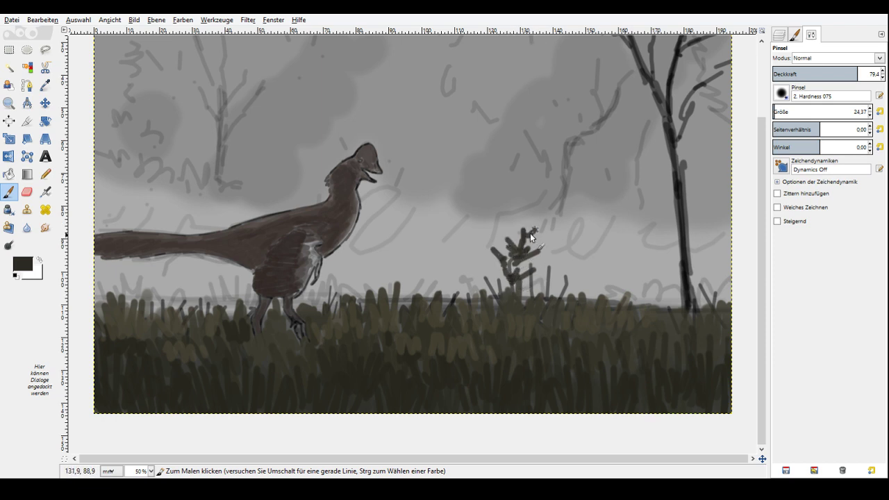
{"action": "left_click_drag", "start_coordinate": [553, 292], "coordinate": [555, 261]}
{"action": "left_click_drag", "start_coordinate": [516, 298], "coordinate": [492, 267]}
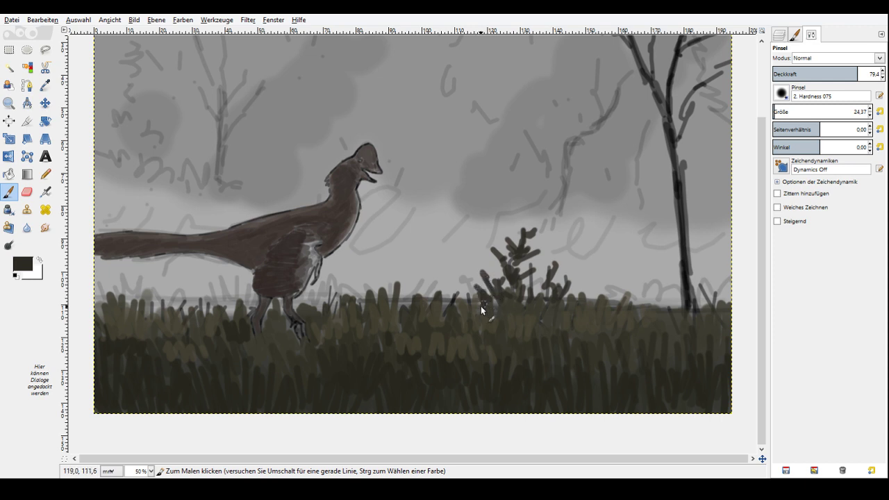
Add dark olive and brown blades along the top edge of the grass, from the left side past the dinosaur to the large tree.
{"action": "left_click", "coordinate": [638, 278]}
{"action": "mouse_move", "coordinate": [660, 296]}
{"action": "left_mouse_down"}
{"action": "mouse_move", "coordinate": [663, 308]}
{"action": "mouse_move", "coordinate": [641, 314]}
{"action": "left_mouse_up"}
{"action": "left_click_drag", "start_coordinate": [224, 298], "coordinate": [220, 309]}
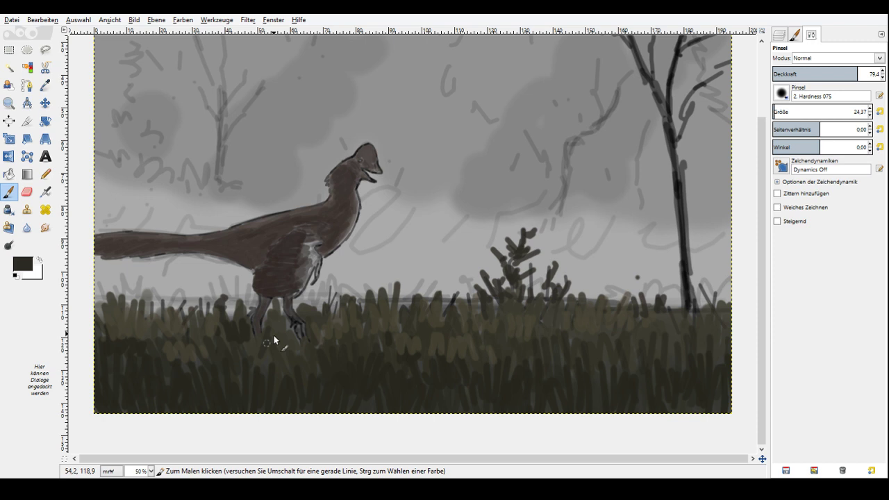
{"action": "left_click_drag", "start_coordinate": [123, 291], "coordinate": [119, 305]}
{"action": "left_click_drag", "start_coordinate": [111, 287], "coordinate": [102, 309]}
{"action": "mouse_move", "coordinate": [403, 296]}
{"action": "left_mouse_down"}
{"action": "mouse_move", "coordinate": [405, 310]}
{"action": "mouse_move", "coordinate": [451, 312]}
{"action": "left_mouse_up"}
{"action": "mouse_move", "coordinate": [697, 297]}
{"action": "left_mouse_down"}
{"action": "mouse_move", "coordinate": [701, 329]}
{"action": "mouse_move", "coordinate": [713, 299]}
{"action": "left_mouse_up"}
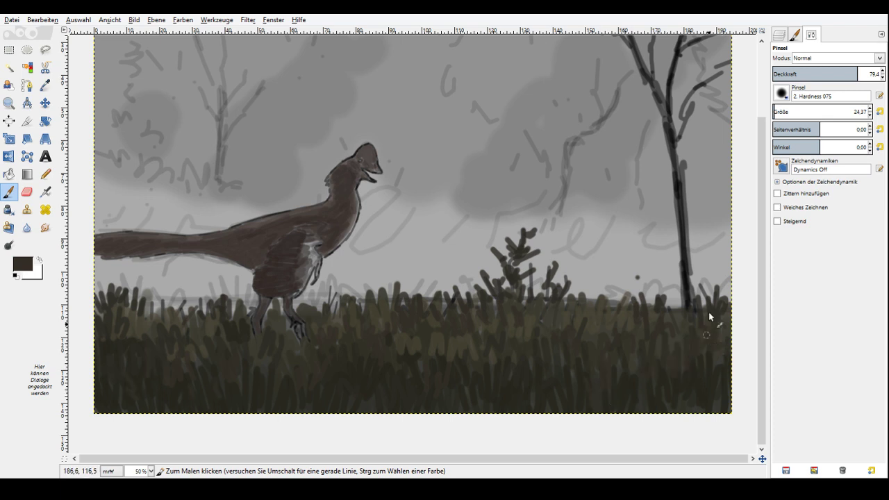
{"action": "left_click_drag", "start_coordinate": [619, 312], "coordinate": [643, 275]}
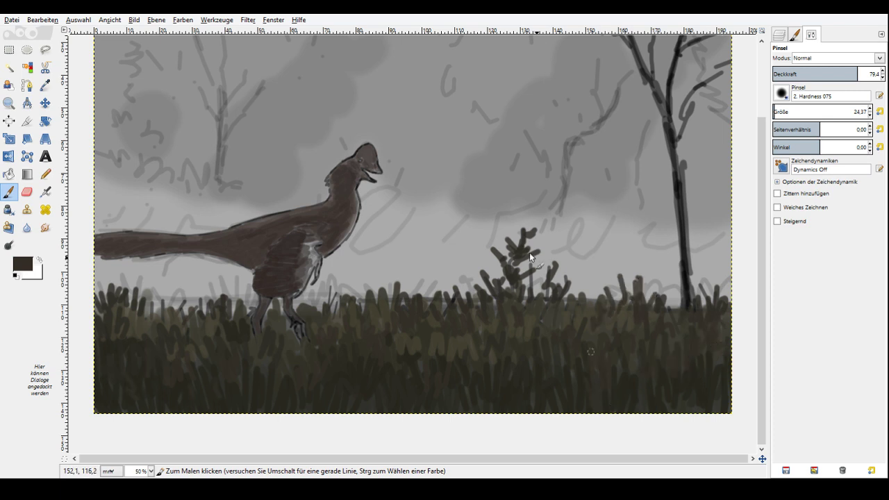
Lower the opacity to 25.3 and darken the bent background tree's trunk and the pale patch on the dinosaur's wing.
{"action": "left_click_drag", "start_coordinate": [822, 74], "coordinate": [799, 74]}
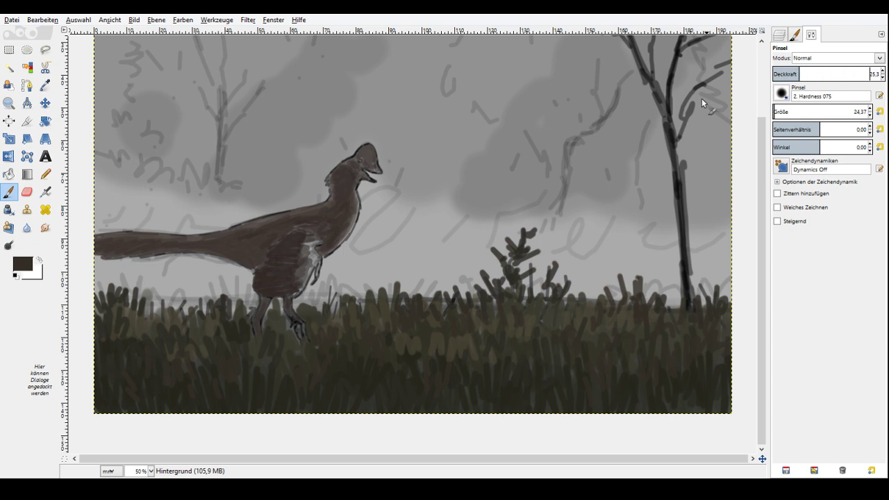
{"action": "left_click_drag", "start_coordinate": [559, 204], "coordinate": [613, 107]}
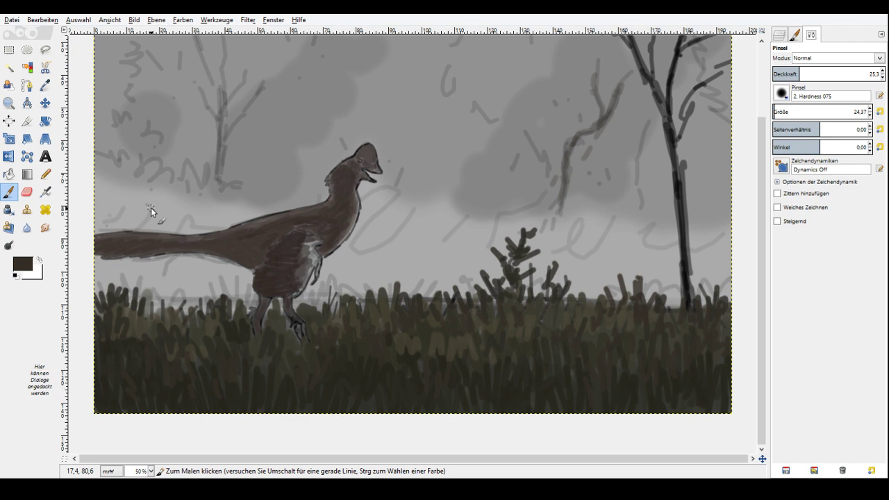
{"action": "mouse_move", "coordinate": [309, 245]}
{"action": "left_mouse_down"}
{"action": "mouse_move", "coordinate": [310, 267]}
{"action": "mouse_move", "coordinate": [305, 237]}
{"action": "left_mouse_up"}
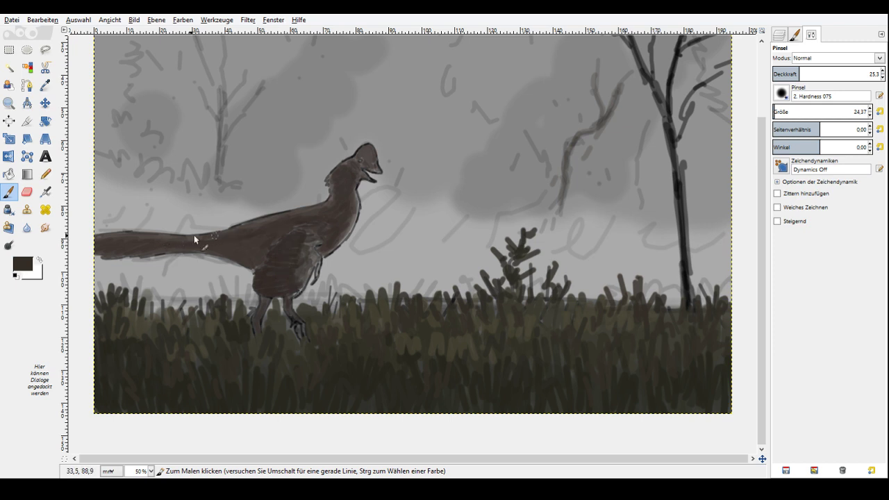
Choose a light tan paint colour, test highlight strokes on the middle of the grass and undo the zigzag stroke.
{"action": "left_click", "coordinate": [674, 231]}
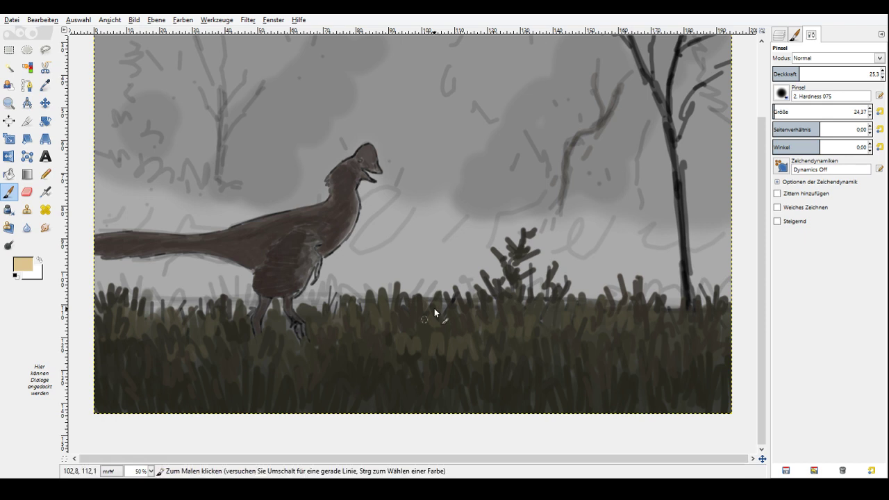
{"action": "left_click_drag", "start_coordinate": [437, 332], "coordinate": [457, 321]}
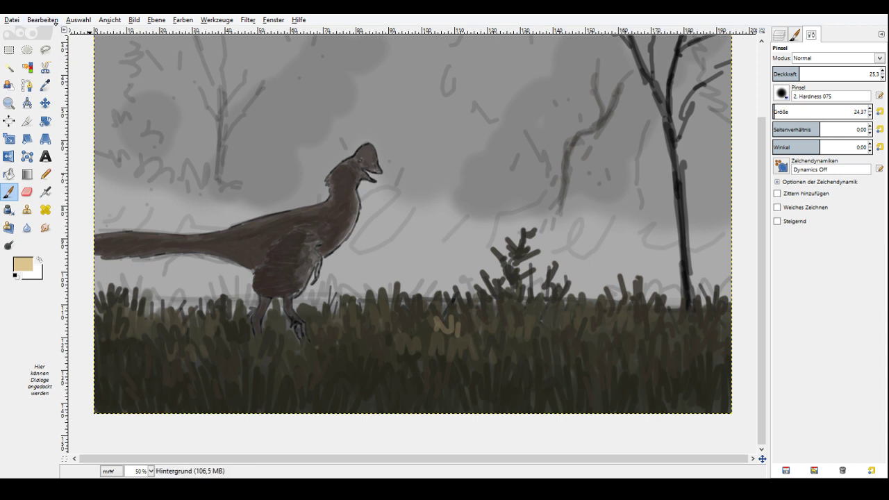
{"action": "key", "text": "ctrl+z"}
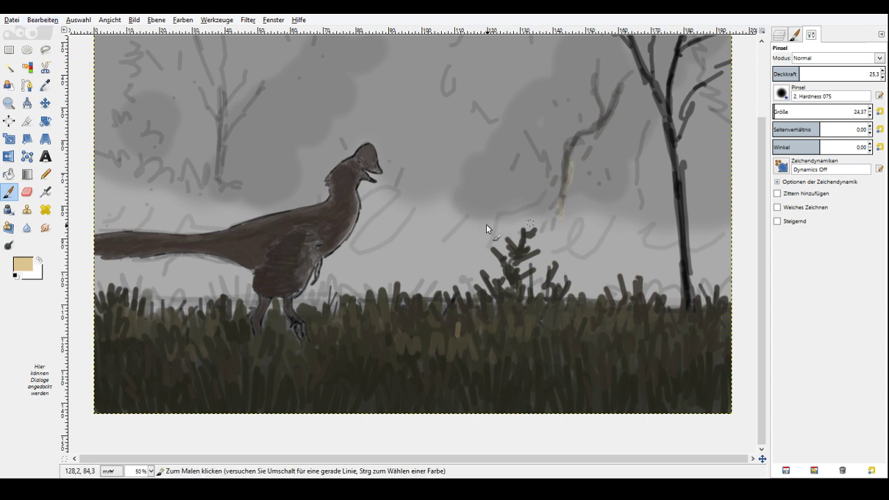
With the Hardness 025 brush at size 328.16 and 12.9 opacity, paint a soft tan glow left of the bent background tree.
{"action": "left_click", "coordinate": [799, 111]}
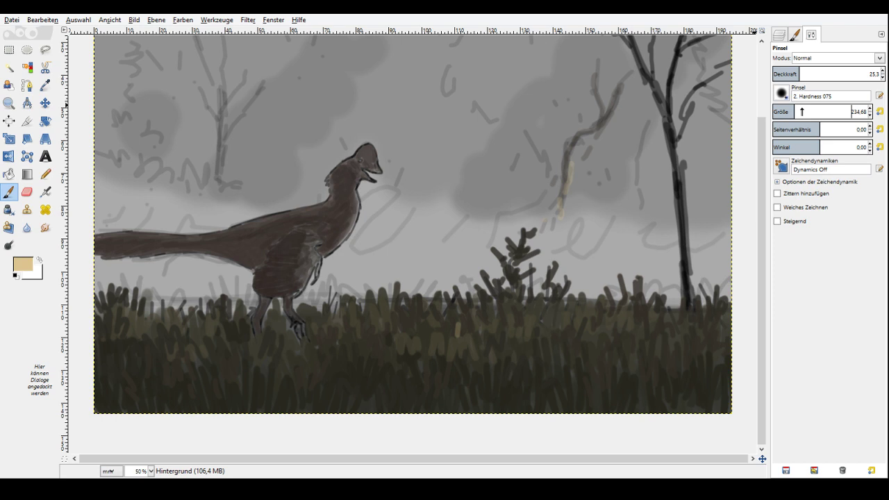
{"action": "left_click", "coordinate": [803, 111]}
{"action": "scroll", "coordinate": [782, 93], "scroll_direction": "up", "scroll_amount": 2}
{"action": "left_click", "coordinate": [786, 73]}
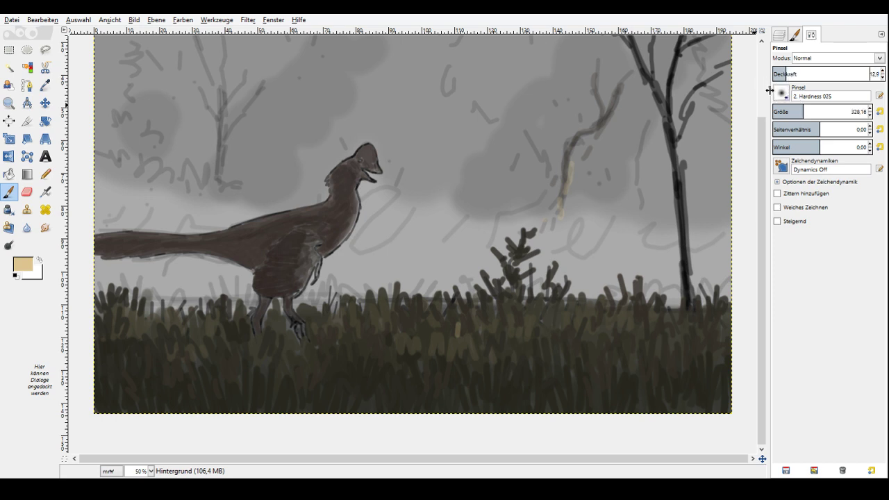
{"action": "left_click_drag", "start_coordinate": [492, 99], "coordinate": [471, 190]}
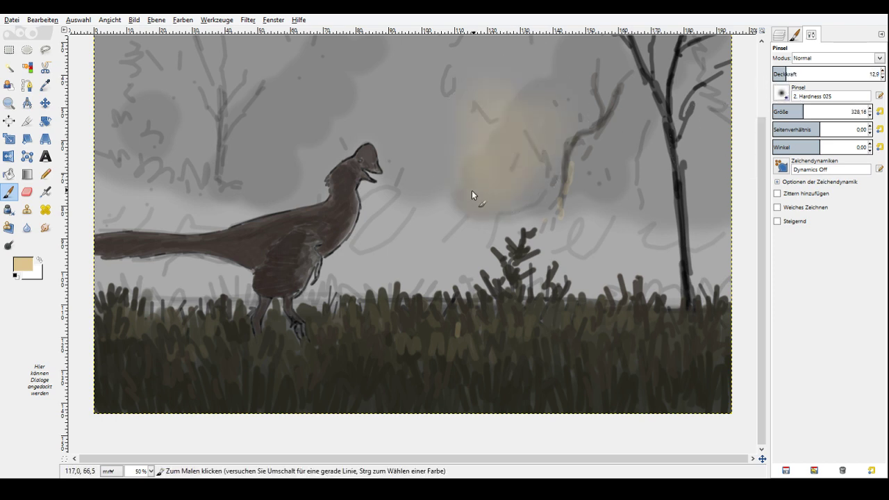
At size 182.11 and 10.8 opacity, extend the tan glow around the bent tree and add another beside the left background tree.
{"action": "left_click", "coordinate": [791, 111]}
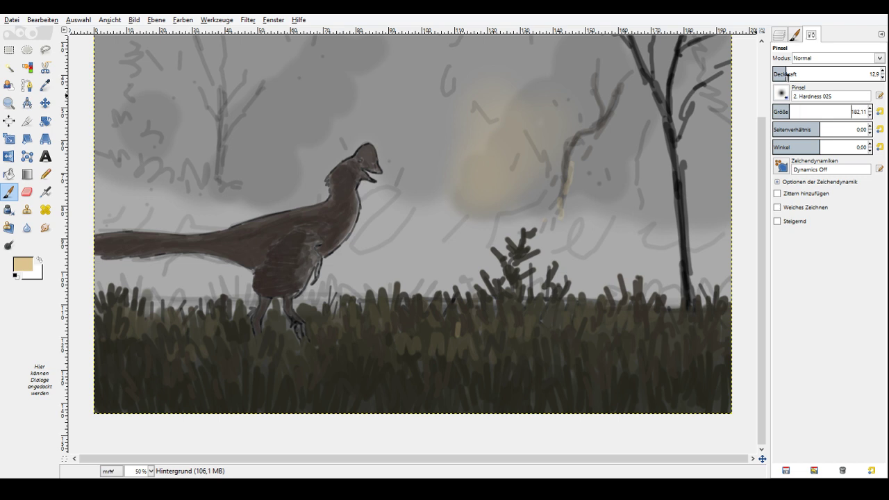
{"action": "left_click", "coordinate": [785, 73]}
{"action": "mouse_move", "coordinate": [511, 167]}
{"action": "left_mouse_down"}
{"action": "mouse_move", "coordinate": [555, 182]}
{"action": "mouse_move", "coordinate": [596, 162]}
{"action": "mouse_move", "coordinate": [641, 203]}
{"action": "mouse_move", "coordinate": [473, 228]}
{"action": "left_mouse_up"}
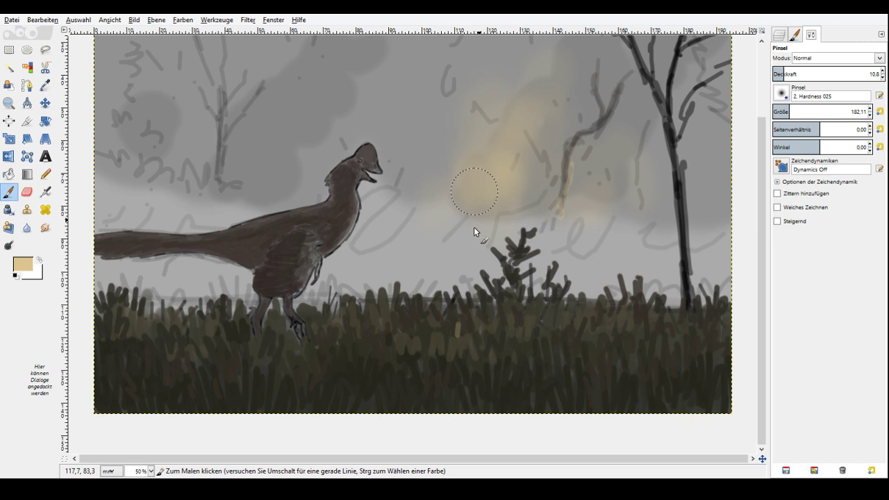
{"action": "left_click_drag", "start_coordinate": [295, 97], "coordinate": [285, 163]}
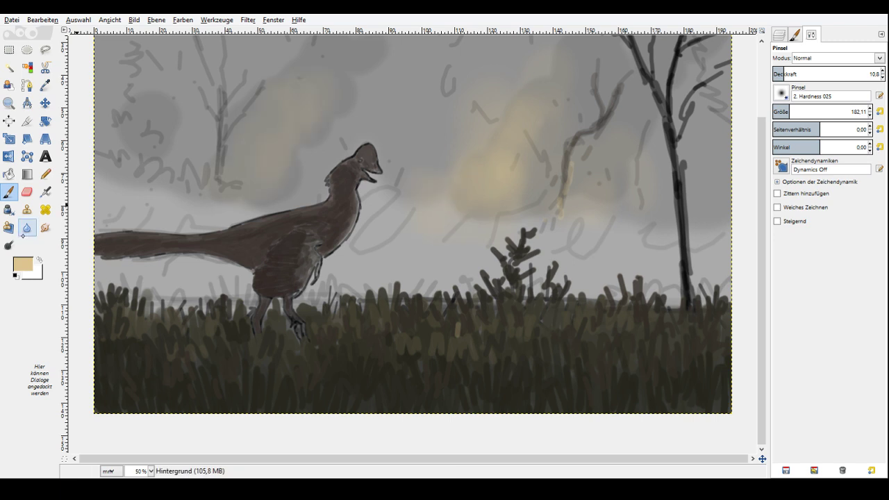
Switch to a duller tan and build up the background glow at 18.0 opacity, refining it at size 82.79 and 26.3 opacity.
{"action": "left_click", "coordinate": [647, 210]}
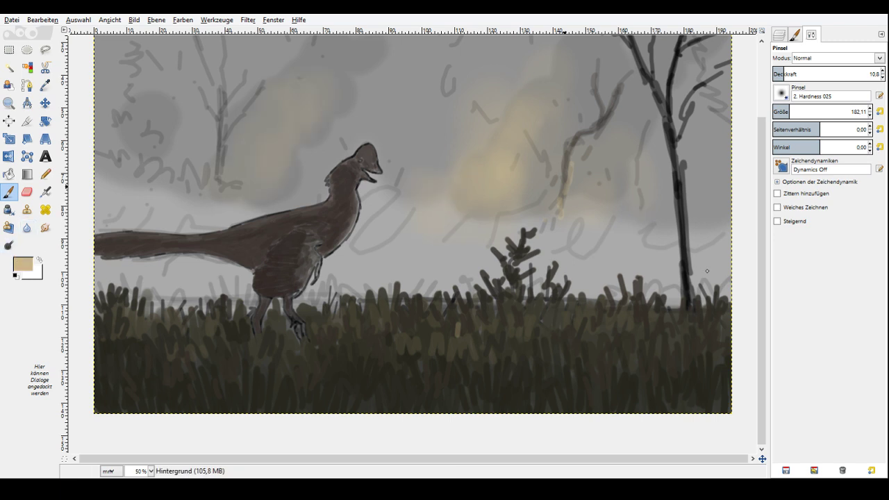
{"action": "left_click", "coordinate": [791, 74]}
{"action": "mouse_move", "coordinate": [543, 183]}
{"action": "left_mouse_down"}
{"action": "mouse_move", "coordinate": [473, 220]}
{"action": "mouse_move", "coordinate": [428, 225]}
{"action": "mouse_move", "coordinate": [510, 100]}
{"action": "mouse_move", "coordinate": [552, 80]}
{"action": "mouse_move", "coordinate": [499, 165]}
{"action": "left_mouse_up"}
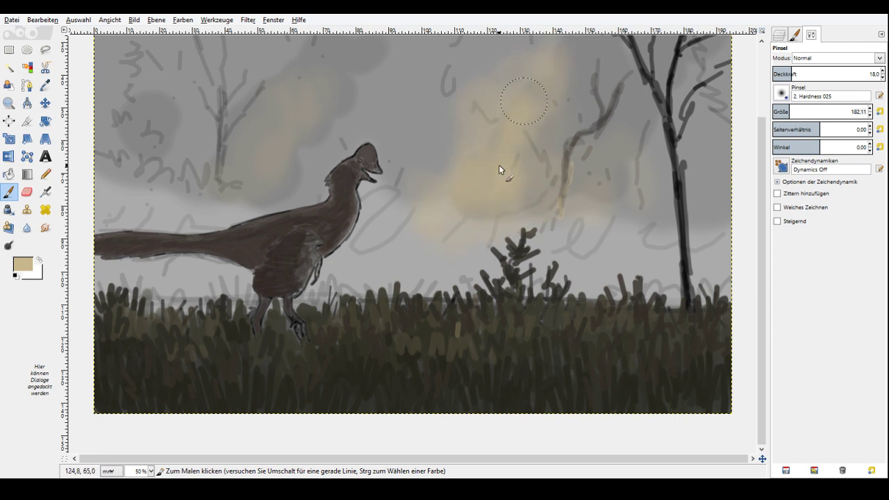
{"action": "left_click_drag", "start_coordinate": [602, 161], "coordinate": [607, 184]}
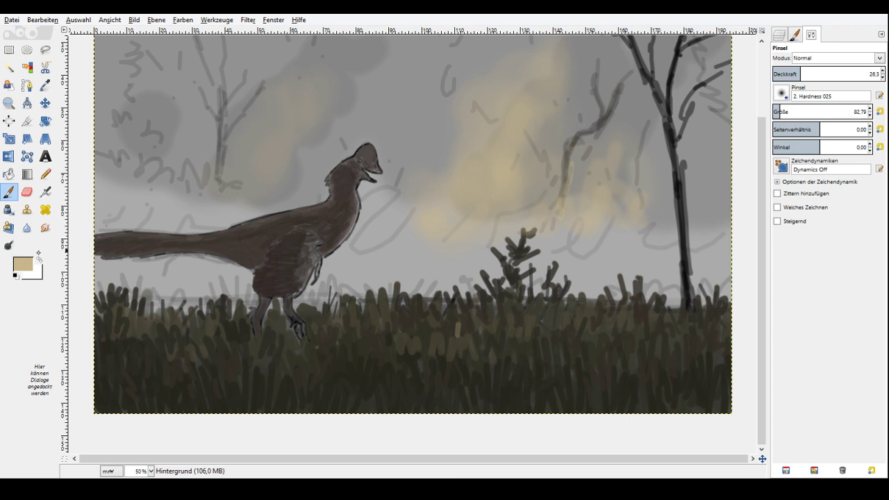
{"action": "mouse_move", "coordinate": [516, 195]}
{"action": "left_mouse_down"}
{"action": "mouse_move", "coordinate": [465, 231]}
{"action": "mouse_move", "coordinate": [441, 187]}
{"action": "left_mouse_up"}
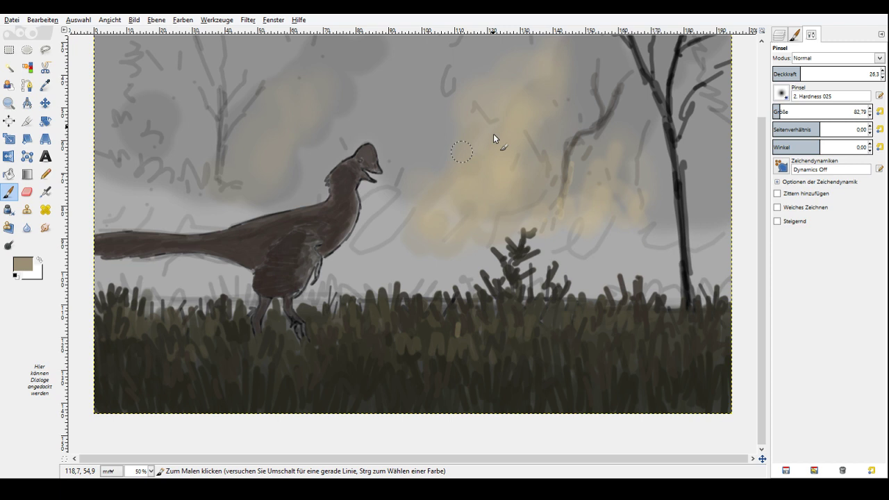
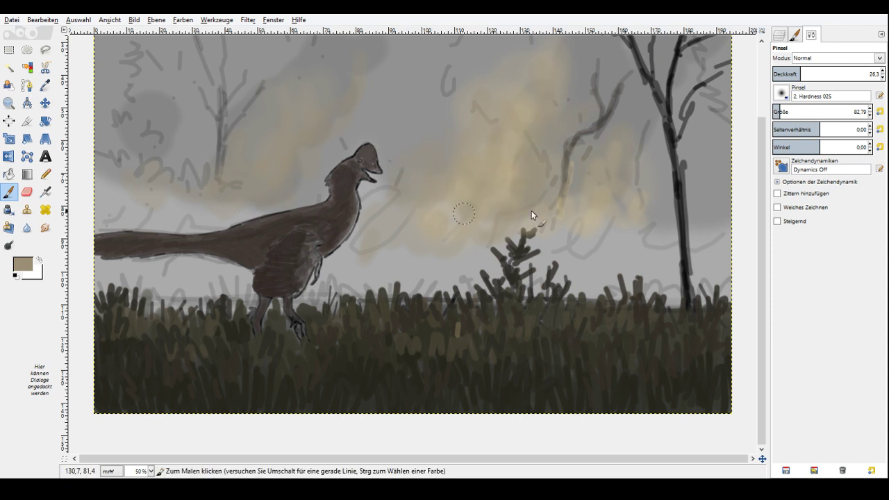
In Dodge mode with light tan, brighten the glow beside the dinosaur's head at size 713.74, refining it at size 65.26 and 6.7 opacity.
{"action": "left_click", "coordinate": [644, 211]}
{"action": "left_click", "coordinate": [802, 149]}
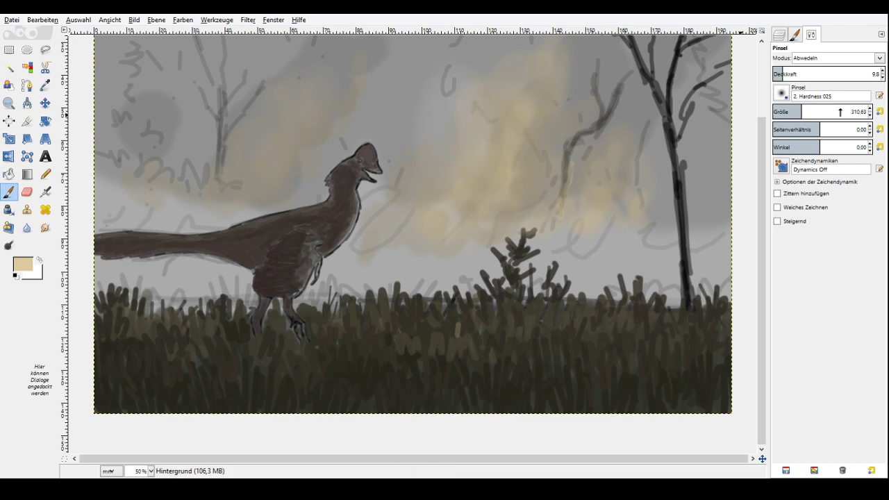
{"action": "left_click", "coordinate": [840, 111]}
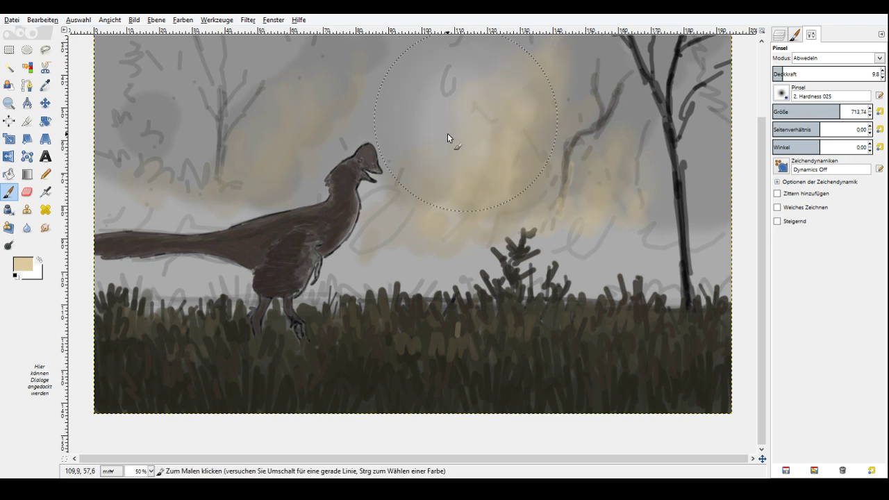
{"action": "left_click", "coordinate": [448, 133]}
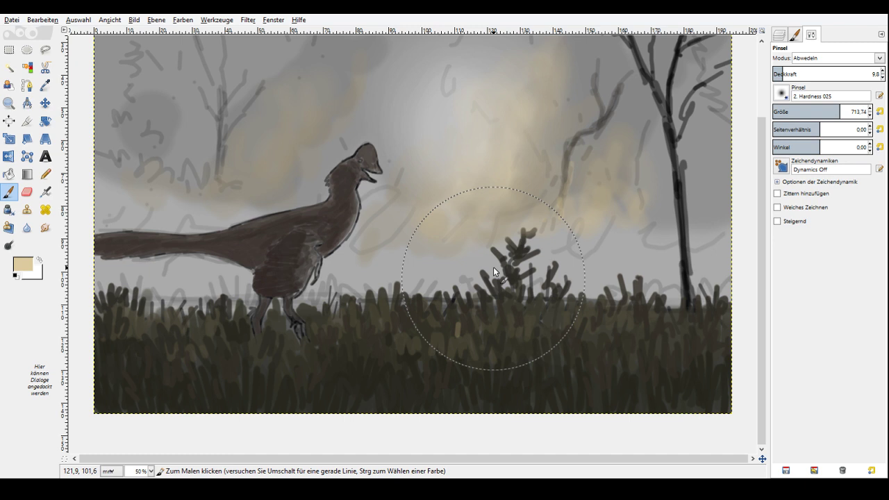
{"action": "left_click", "coordinate": [780, 112]}
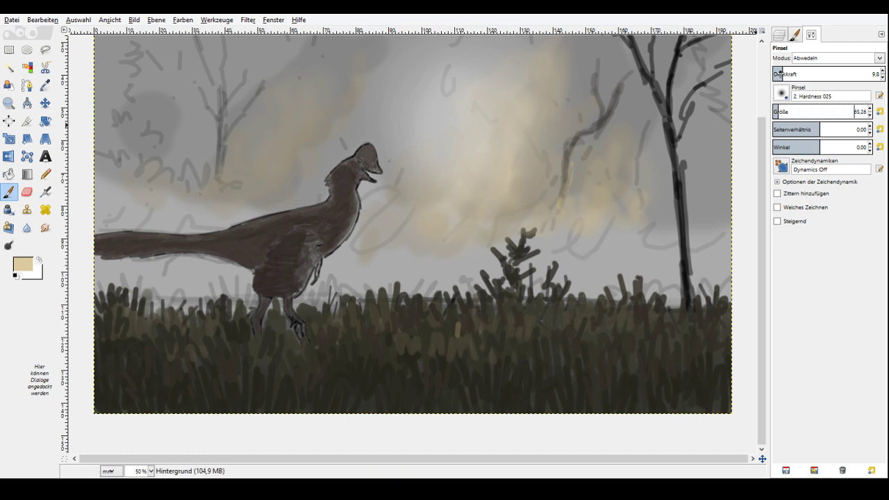
{"action": "left_click", "coordinate": [780, 74]}
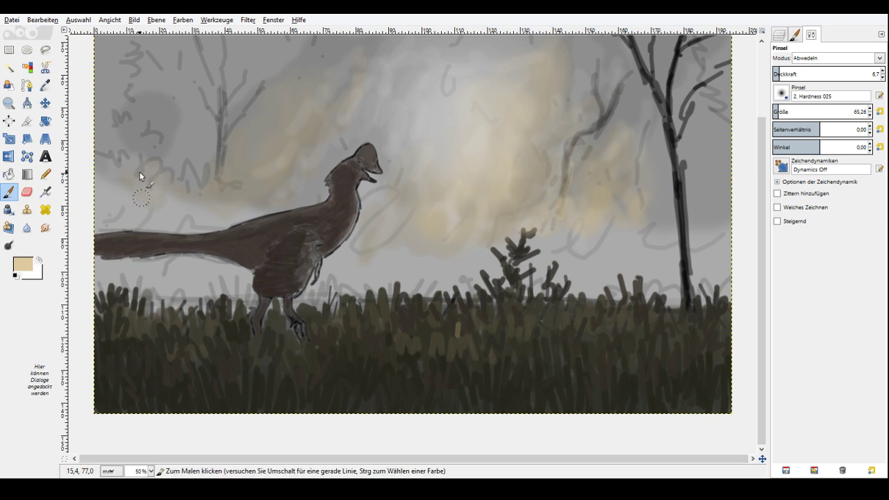
Switch to grey-brown in Normal mode at 57.2 opacity and size 6.84, and paint thin blades over the sketched undergrowth by the left background tree.
{"action": "left_click", "coordinate": [615, 191]}
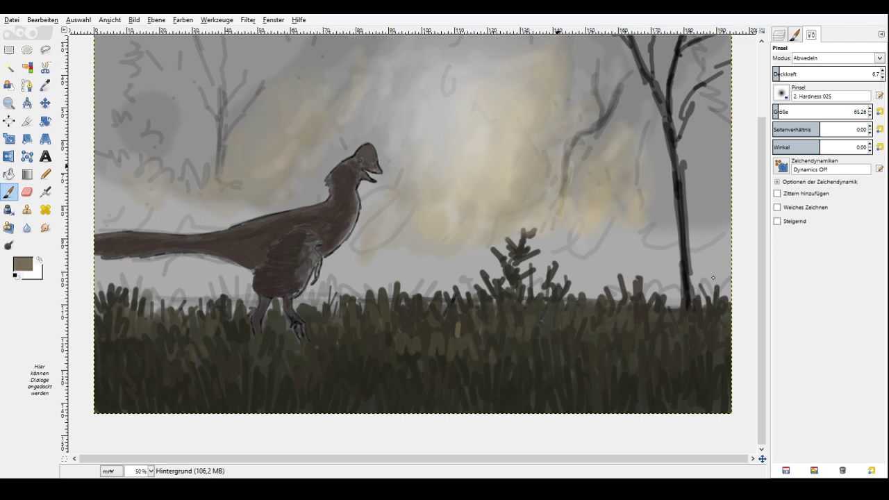
{"action": "key", "text": "z"}
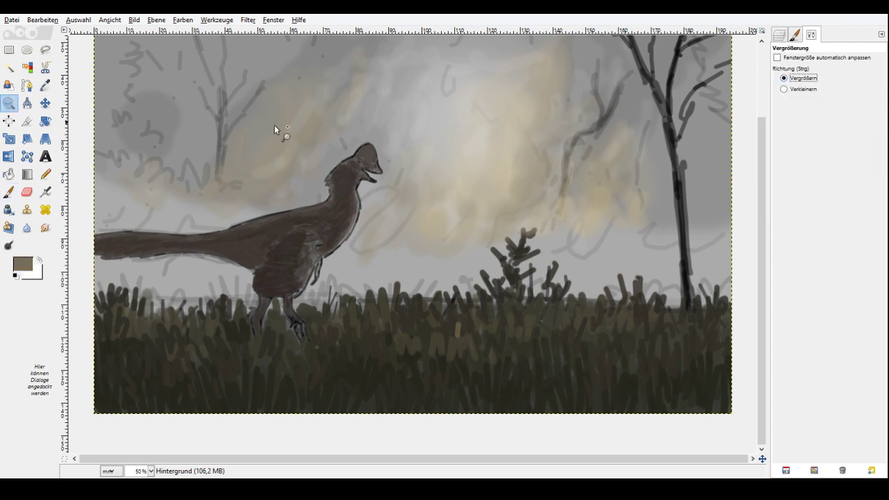
{"action": "left_click", "coordinate": [111, 153]}
{"action": "left_click", "coordinate": [111, 153]}
{"action": "key", "text": "p"}
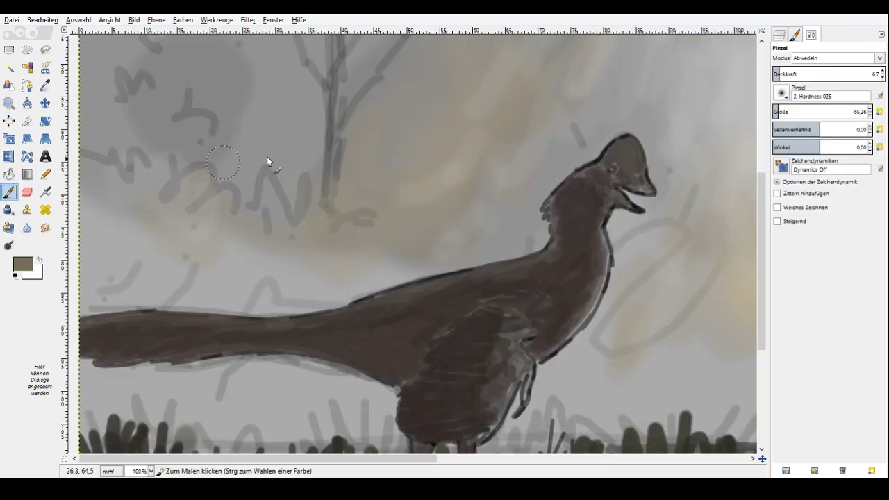
{"action": "left_click", "coordinate": [835, 71]}
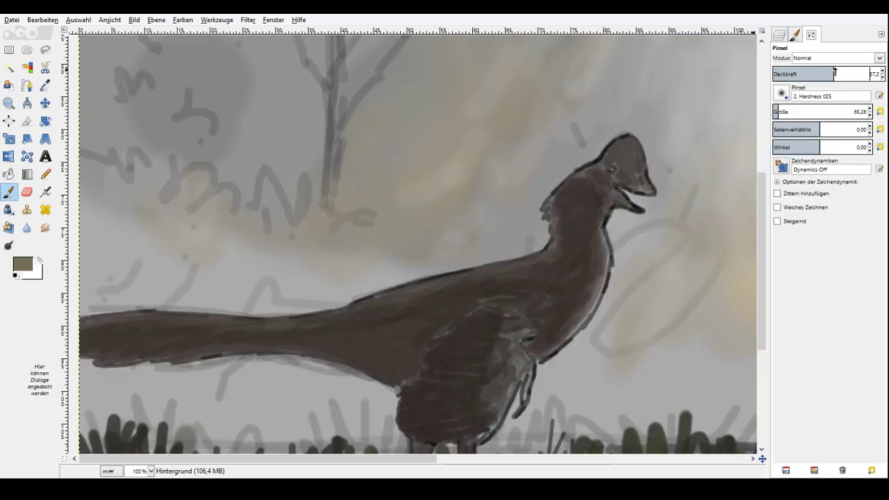
{"action": "left_click", "coordinate": [774, 109]}
{"action": "mouse_move", "coordinate": [249, 194]}
{"action": "left_mouse_down"}
{"action": "mouse_move", "coordinate": [251, 217]}
{"action": "mouse_move", "coordinate": [259, 216]}
{"action": "left_mouse_up"}
{"action": "left_click_drag", "start_coordinate": [276, 210], "coordinate": [279, 224]}
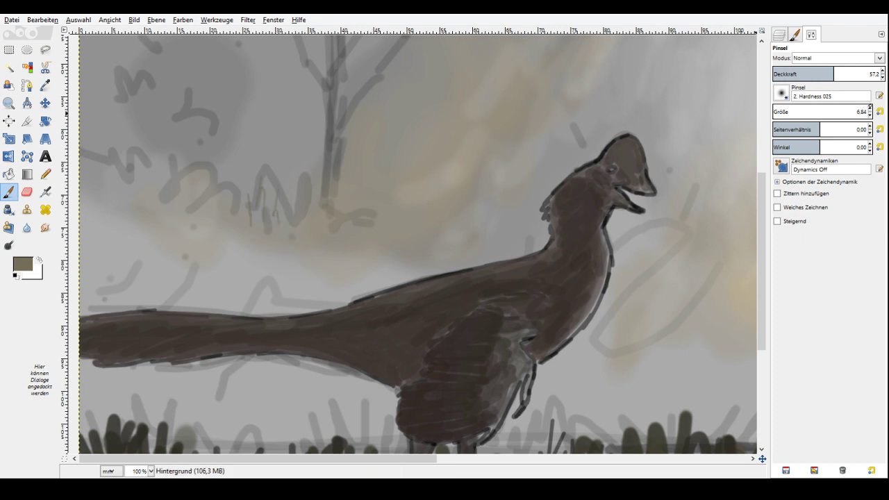
Raise the brush to size 13.84 and 77.8 opacity, and paint grey-brown grass blades around the foot of the left background tree.
{"action": "left_click", "coordinate": [869, 108]}
{"action": "left_click", "coordinate": [856, 73]}
{"action": "left_click_drag", "start_coordinate": [278, 183], "coordinate": [274, 217]}
{"action": "left_click_drag", "start_coordinate": [292, 203], "coordinate": [288, 234]}
{"action": "mouse_move", "coordinate": [307, 212]}
{"action": "left_mouse_down"}
{"action": "mouse_move", "coordinate": [301, 230]}
{"action": "mouse_move", "coordinate": [317, 251]}
{"action": "left_mouse_up"}
{"action": "left_click_drag", "start_coordinate": [304, 213], "coordinate": [312, 244]}
{"action": "left_click_drag", "start_coordinate": [298, 210], "coordinate": [307, 233]}
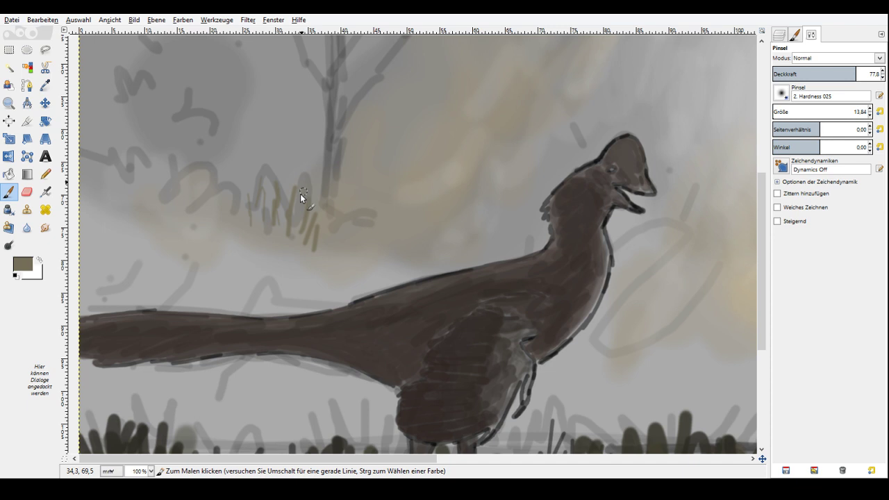
{"action": "left_click_drag", "start_coordinate": [336, 197], "coordinate": [322, 262]}
{"action": "left_click_drag", "start_coordinate": [258, 168], "coordinate": [229, 217]}
{"action": "left_click_drag", "start_coordinate": [266, 192], "coordinate": [260, 204]}
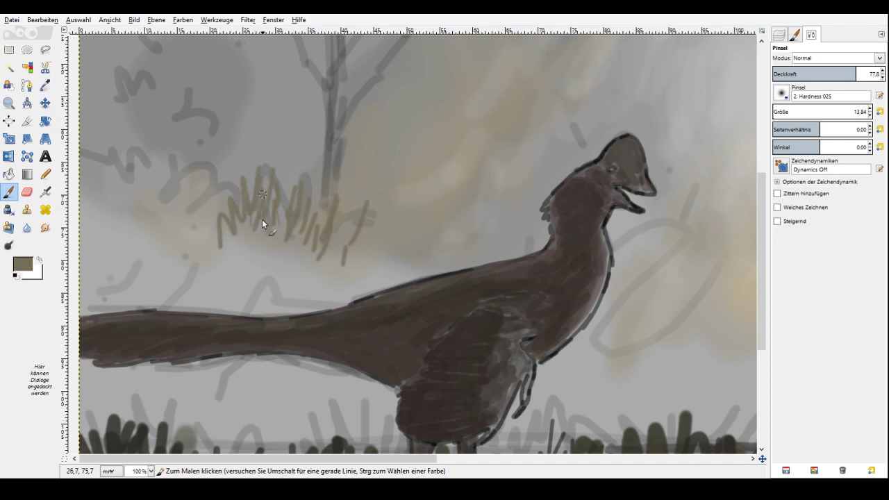
{"action": "left_click_drag", "start_coordinate": [362, 207], "coordinate": [368, 258]}
{"action": "left_click_drag", "start_coordinate": [378, 236], "coordinate": [362, 261]}
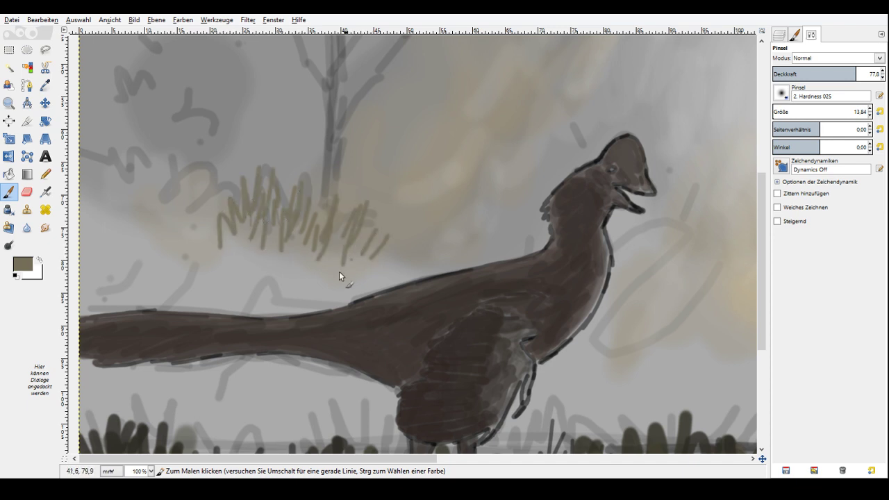
Extend the grey-brown blades toward the left edge and add more along the lower rim and toward the dinosaur's back.
{"action": "left_click_drag", "start_coordinate": [215, 196], "coordinate": [202, 241]}
{"action": "left_click_drag", "start_coordinate": [187, 197], "coordinate": [181, 216]}
{"action": "left_click_drag", "start_coordinate": [196, 197], "coordinate": [191, 210]}
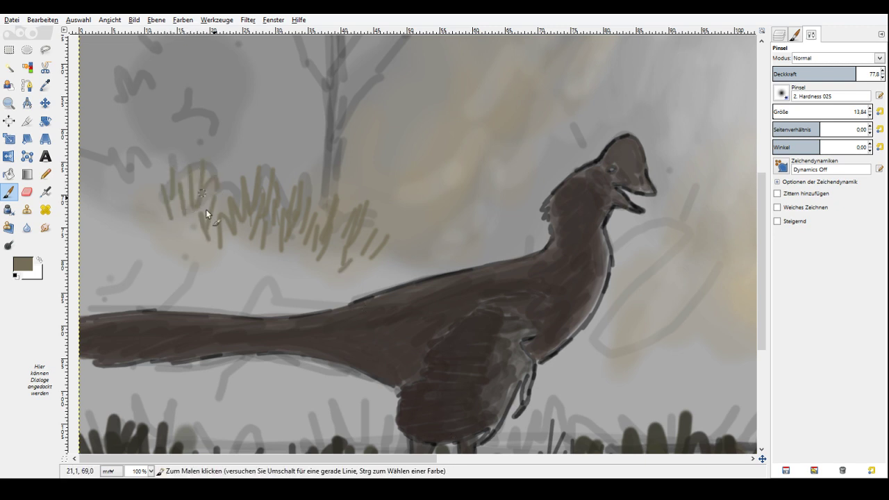
{"action": "left_click_drag", "start_coordinate": [157, 223], "coordinate": [167, 247]}
{"action": "left_click_drag", "start_coordinate": [171, 244], "coordinate": [182, 269]}
{"action": "left_click_drag", "start_coordinate": [244, 228], "coordinate": [257, 262]}
{"action": "left_click_drag", "start_coordinate": [291, 230], "coordinate": [278, 269]}
{"action": "left_click_drag", "start_coordinate": [379, 253], "coordinate": [355, 282]}
{"action": "mouse_move", "coordinate": [435, 240]}
{"action": "left_mouse_down"}
{"action": "mouse_move", "coordinate": [419, 265]}
{"action": "mouse_move", "coordinate": [396, 265]}
{"action": "left_mouse_up"}
{"action": "left_click_drag", "start_coordinate": [373, 223], "coordinate": [359, 243]}
{"action": "left_click_drag", "start_coordinate": [149, 185], "coordinate": [136, 208]}
{"action": "left_click_drag", "start_coordinate": [122, 169], "coordinate": [127, 183]}
{"action": "left_click_drag", "start_coordinate": [104, 184], "coordinate": [113, 215]}
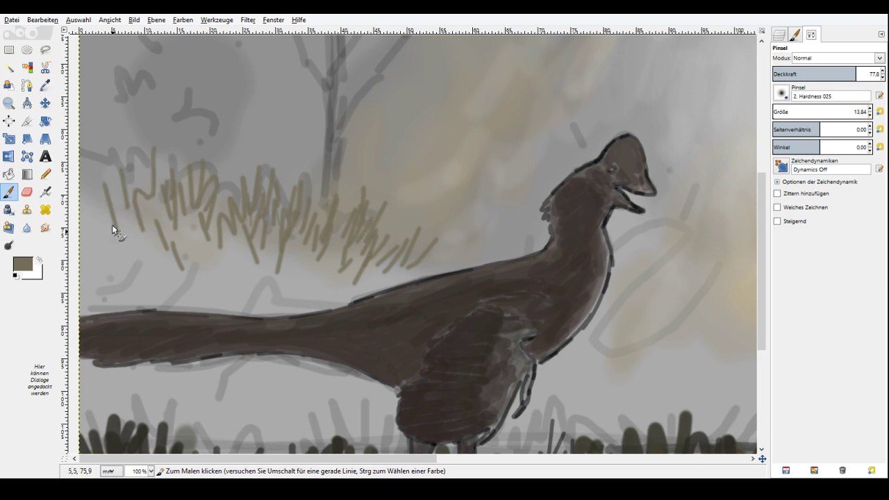
Fill the left background grass out to the canvas edge and close its gaps, ending it with blades above the dinosaur's back.
{"action": "left_click_drag", "start_coordinate": [95, 160], "coordinate": [94, 217]}
{"action": "left_click_drag", "start_coordinate": [83, 173], "coordinate": [95, 237]}
{"action": "left_click_drag", "start_coordinate": [109, 229], "coordinate": [122, 265]}
{"action": "left_click_drag", "start_coordinate": [136, 215], "coordinate": [150, 242]}
{"action": "left_click_drag", "start_coordinate": [185, 208], "coordinate": [183, 275]}
{"action": "left_click_drag", "start_coordinate": [239, 227], "coordinate": [231, 268]}
{"action": "left_click_drag", "start_coordinate": [270, 202], "coordinate": [280, 230]}
{"action": "left_click_drag", "start_coordinate": [442, 174], "coordinate": [449, 230]}
{"action": "left_click_drag", "start_coordinate": [434, 208], "coordinate": [421, 244]}
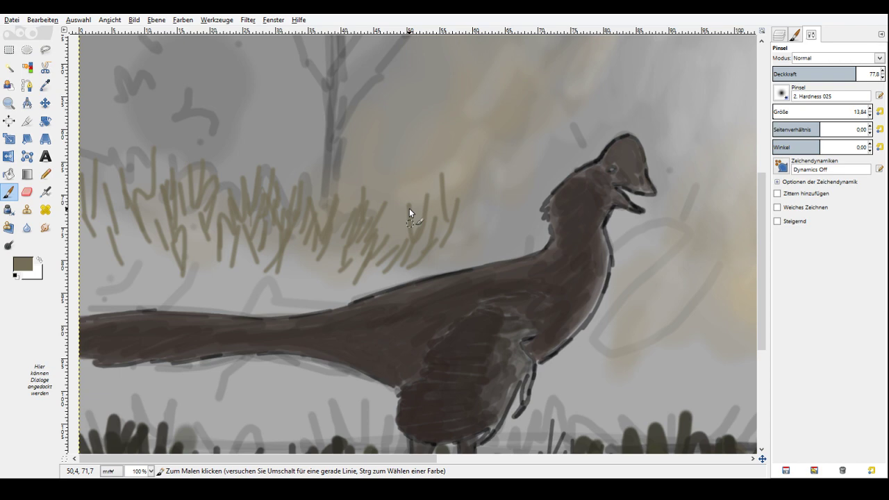
{"action": "left_click_drag", "start_coordinate": [450, 236], "coordinate": [426, 274]}
{"action": "left_click_drag", "start_coordinate": [326, 243], "coordinate": [264, 295]}
{"action": "left_click_drag", "start_coordinate": [230, 255], "coordinate": [189, 274]}
{"action": "left_click_drag", "start_coordinate": [185, 227], "coordinate": [174, 269]}
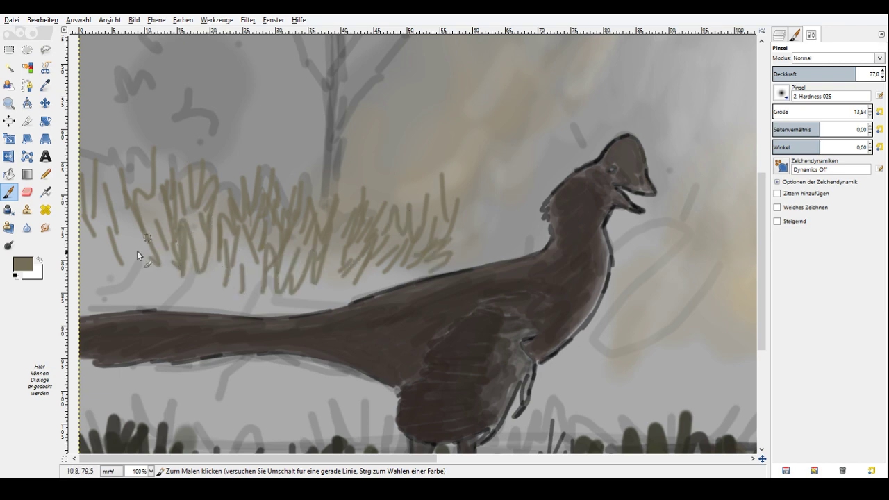
Paint a matching patch of thin grey-brown blades between the bent tree and the large dark tree.
{"action": "left_click", "coordinate": [626, 460]}
{"action": "left_click", "coordinate": [629, 459]}
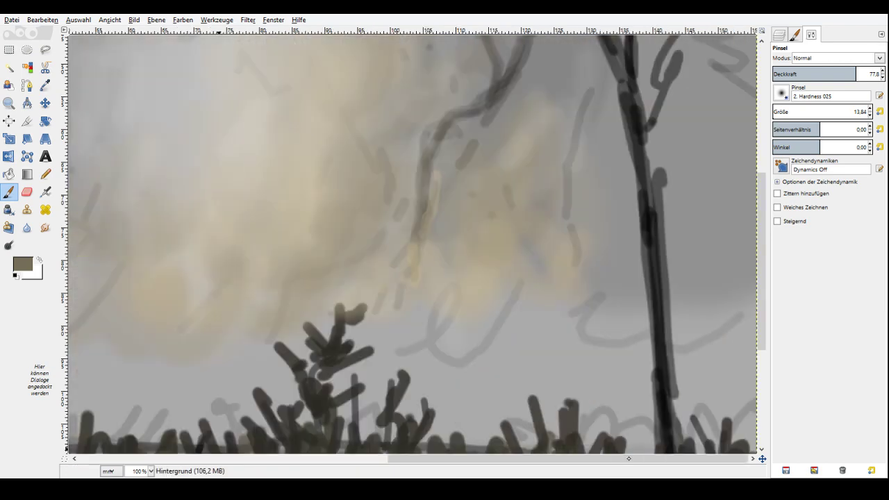
{"action": "left_click_drag", "start_coordinate": [467, 137], "coordinate": [482, 168]}
{"action": "left_click_drag", "start_coordinate": [460, 159], "coordinate": [483, 202]}
{"action": "left_click_drag", "start_coordinate": [503, 130], "coordinate": [510, 154]}
{"action": "mouse_move", "coordinate": [526, 128]}
{"action": "left_mouse_down"}
{"action": "mouse_move", "coordinate": [535, 171]}
{"action": "mouse_move", "coordinate": [565, 177]}
{"action": "left_mouse_up"}
{"action": "left_click_drag", "start_coordinate": [565, 139], "coordinate": [589, 188]}
{"action": "left_click_drag", "start_coordinate": [492, 139], "coordinate": [518, 188]}
{"action": "mouse_move", "coordinate": [446, 168]}
{"action": "left_mouse_down"}
{"action": "mouse_move", "coordinate": [458, 191]}
{"action": "mouse_move", "coordinate": [456, 229]}
{"action": "mouse_move", "coordinate": [477, 247]}
{"action": "left_mouse_up"}
{"action": "left_click_drag", "start_coordinate": [434, 238], "coordinate": [460, 272]}
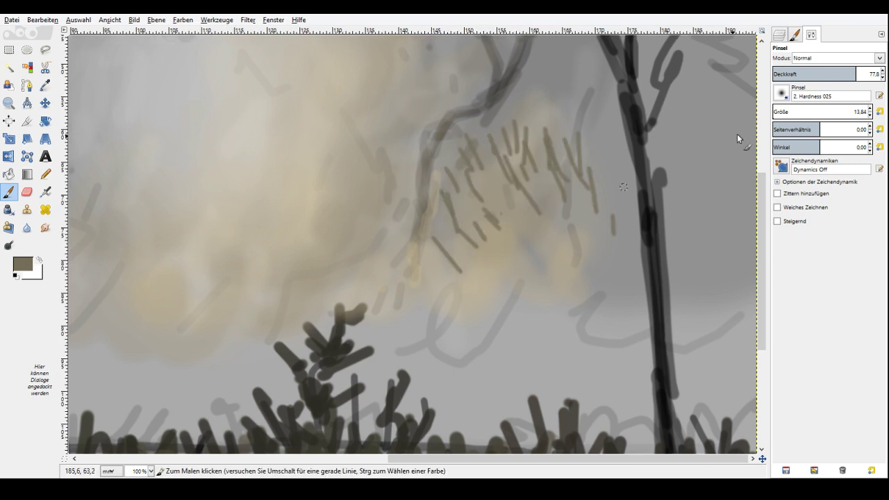
Lower the opacity to 47.9 and thicken the blades beside the bent tree with fainter strokes.
{"action": "left_click", "coordinate": [826, 72]}
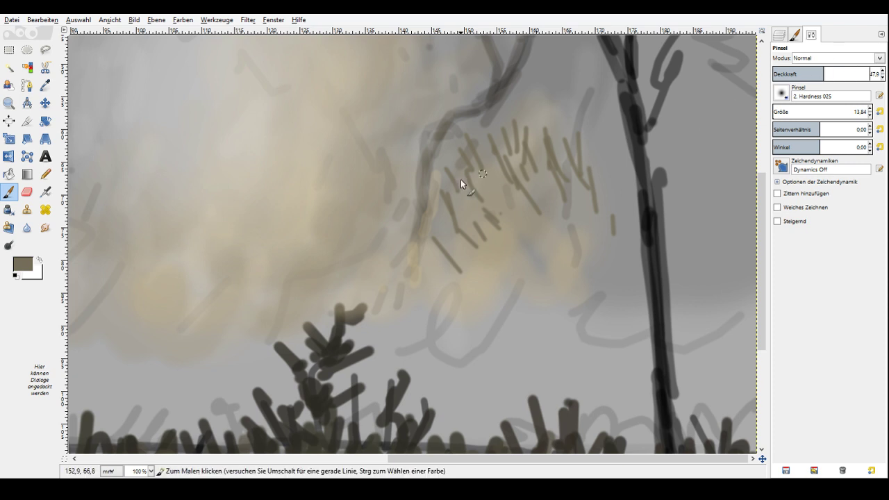
{"action": "left_click_drag", "start_coordinate": [458, 209], "coordinate": [480, 240]}
{"action": "left_click_drag", "start_coordinate": [568, 185], "coordinate": [573, 228]}
{"action": "left_click_drag", "start_coordinate": [618, 167], "coordinate": [611, 196]}
{"action": "mouse_move", "coordinate": [458, 235]}
{"action": "left_mouse_down"}
{"action": "mouse_move", "coordinate": [470, 257]}
{"action": "mouse_move", "coordinate": [526, 301]}
{"action": "left_mouse_up"}
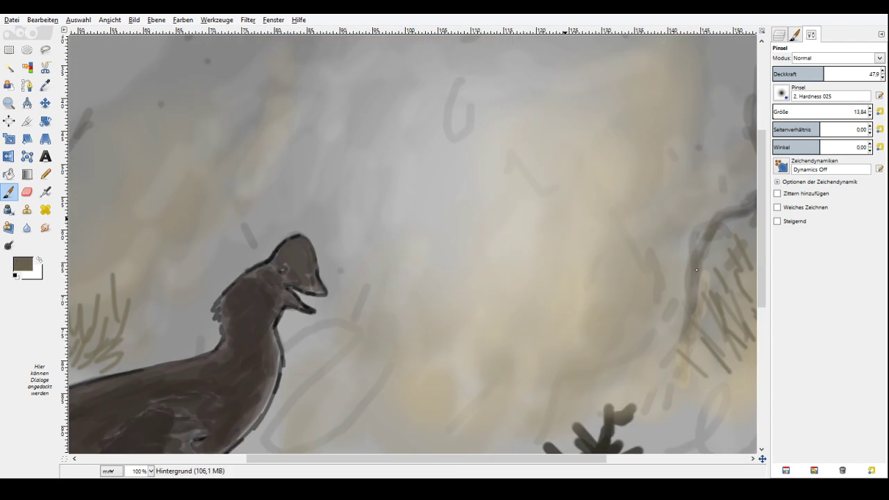
Paint short grey-brown leaf strokes above the dinosaur's head, starting at 54.1 opacity and continuing at size 17.84 and 37.1 opacity.
{"action": "left_click", "coordinate": [830, 74]}
{"action": "left_click_drag", "start_coordinate": [395, 135], "coordinate": [430, 139]}
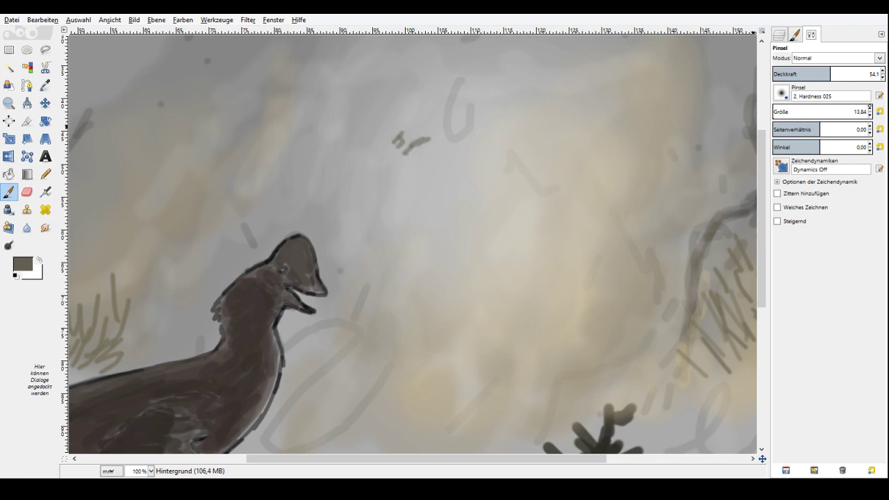
{"action": "left_click", "coordinate": [870, 109]}
{"action": "left_click", "coordinate": [813, 73]}
{"action": "left_click_drag", "start_coordinate": [436, 155], "coordinate": [458, 150]}
{"action": "mouse_move", "coordinate": [419, 153]}
{"action": "left_mouse_down"}
{"action": "mouse_move", "coordinate": [423, 164]}
{"action": "mouse_move", "coordinate": [465, 165]}
{"action": "mouse_move", "coordinate": [499, 150]}
{"action": "left_mouse_up"}
{"action": "left_click_drag", "start_coordinate": [494, 168], "coordinate": [486, 177]}
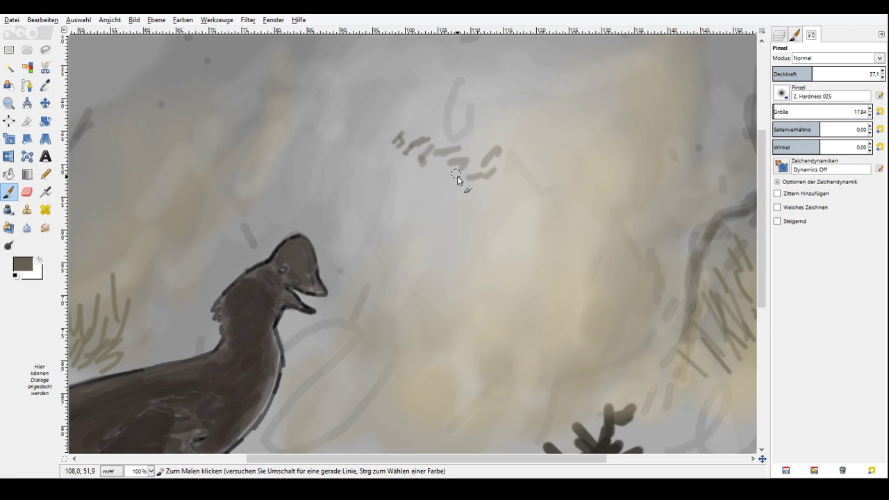
{"action": "left_click_drag", "start_coordinate": [456, 164], "coordinate": [445, 186]}
{"action": "left_click_drag", "start_coordinate": [440, 169], "coordinate": [419, 177]}
{"action": "left_click_drag", "start_coordinate": [408, 171], "coordinate": [400, 180]}
{"action": "left_click_drag", "start_coordinate": [394, 179], "coordinate": [386, 188]}
Paint long thin branches sweeping down from the leaf cluster above the dinosaur's head, and add a second leaf group over it.
{"action": "left_click_drag", "start_coordinate": [441, 180], "coordinate": [335, 207]}
{"action": "mouse_move", "coordinate": [444, 192]}
{"action": "left_mouse_down"}
{"action": "mouse_move", "coordinate": [421, 206]}
{"action": "mouse_move", "coordinate": [339, 214]}
{"action": "left_mouse_up"}
{"action": "left_click_drag", "start_coordinate": [360, 171], "coordinate": [391, 150]}
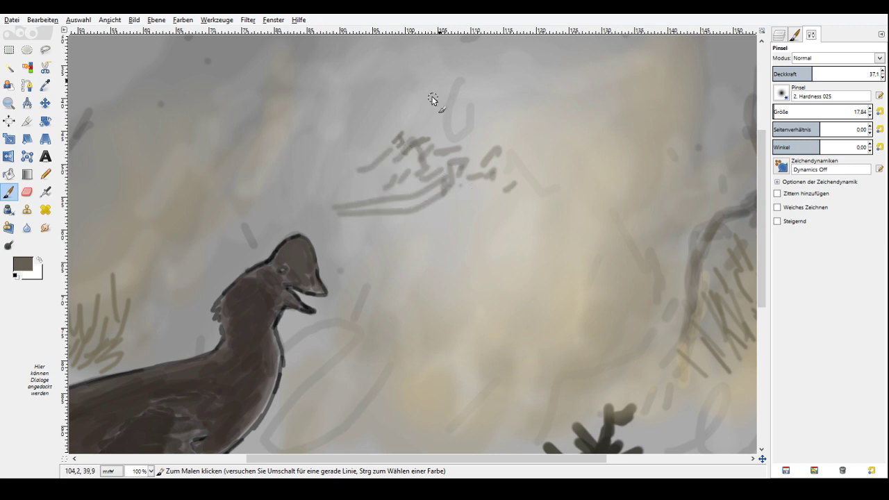
{"action": "left_click_drag", "start_coordinate": [415, 109], "coordinate": [441, 81]}
{"action": "left_click_drag", "start_coordinate": [489, 107], "coordinate": [481, 112]}
{"action": "left_click_drag", "start_coordinate": [468, 102], "coordinate": [449, 113]}
{"action": "left_click_drag", "start_coordinate": [453, 98], "coordinate": [421, 119]}
{"action": "left_click_drag", "start_coordinate": [382, 111], "coordinate": [373, 126]}
{"action": "left_click_drag", "start_coordinate": [373, 131], "coordinate": [365, 139]}
{"action": "mouse_move", "coordinate": [344, 148]}
{"action": "left_mouse_down"}
{"action": "mouse_move", "coordinate": [330, 159]}
{"action": "mouse_move", "coordinate": [292, 150]}
{"action": "left_mouse_up"}
{"action": "left_click_drag", "start_coordinate": [322, 148], "coordinate": [259, 184]}
{"action": "left_click_drag", "start_coordinate": [368, 143], "coordinate": [267, 209]}
{"action": "left_click_drag", "start_coordinate": [326, 192], "coordinate": [266, 223]}
{"action": "left_click_drag", "start_coordinate": [364, 181], "coordinate": [350, 187]}
Lower the opacity to 22.7 and add fainter strokes along the branches and leaves above the dinosaur's head.
{"action": "left_click", "coordinate": [797, 74]}
{"action": "left_click_drag", "start_coordinate": [432, 194], "coordinate": [333, 226]}
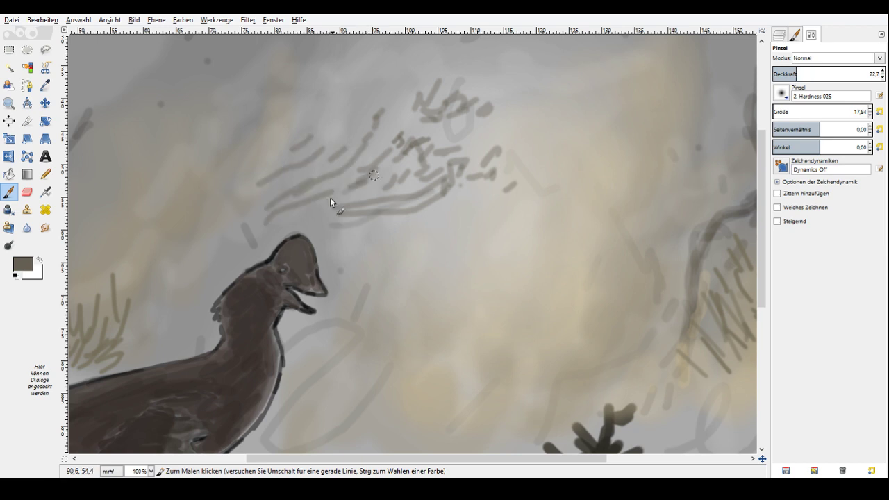
{"action": "left_click_drag", "start_coordinate": [399, 100], "coordinate": [339, 131]}
{"action": "left_click_drag", "start_coordinate": [492, 127], "coordinate": [478, 138]}
{"action": "left_click_drag", "start_coordinate": [508, 144], "coordinate": [496, 157]}
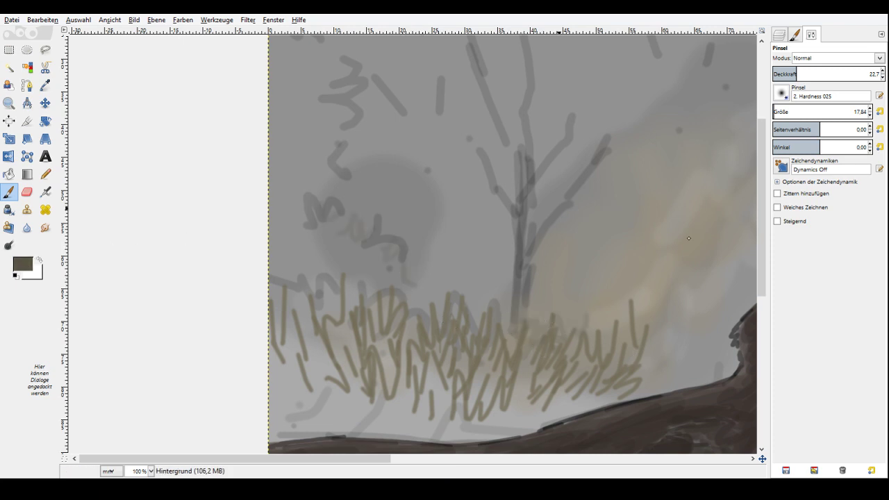
With olive-brown at 48.5 opacity, paint short leaf strokes over the sketched shrub above the left background grass.
{"action": "left_click", "coordinate": [824, 73]}
{"action": "mouse_move", "coordinate": [383, 222]}
{"action": "left_mouse_down"}
{"action": "mouse_move", "coordinate": [396, 268]}
{"action": "mouse_move", "coordinate": [372, 256]}
{"action": "left_mouse_up"}
{"action": "left_click_drag", "start_coordinate": [395, 247], "coordinate": [403, 276]}
{"action": "left_click_drag", "start_coordinate": [410, 230], "coordinate": [402, 246]}
{"action": "left_click_drag", "start_coordinate": [415, 240], "coordinate": [410, 259]}
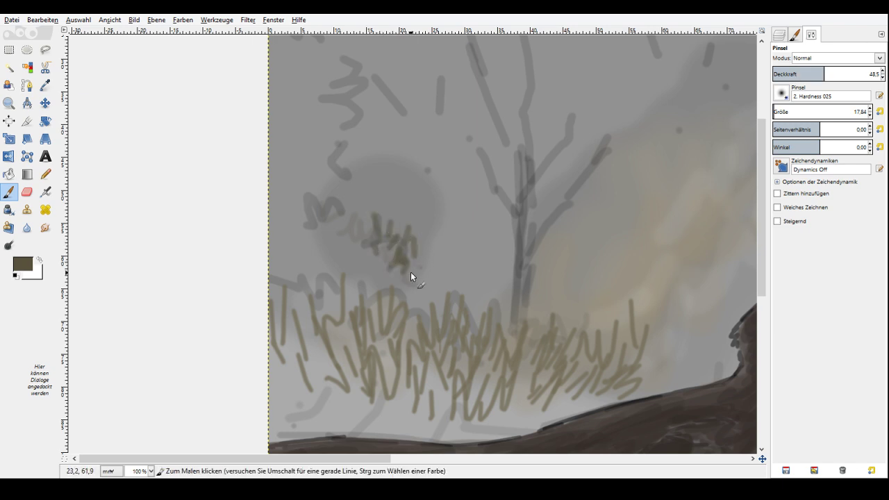
{"action": "mouse_move", "coordinate": [381, 220]}
{"action": "left_mouse_down"}
{"action": "mouse_move", "coordinate": [403, 271]}
{"action": "mouse_move", "coordinate": [299, 213]}
{"action": "left_mouse_up"}
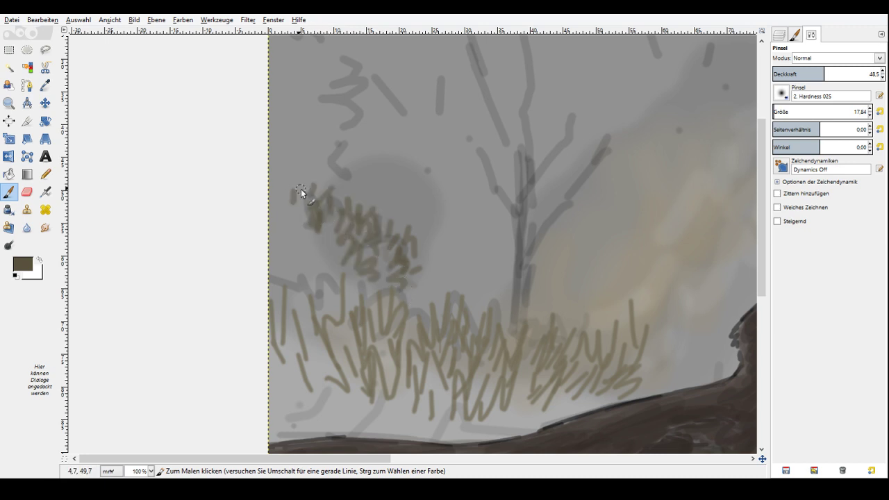
Lower the opacity to 35.6 and continue the leaf strokes upward over the sketched foliage along the canvas's left edge.
{"action": "left_click", "coordinate": [810, 74]}
{"action": "left_click_drag", "start_coordinate": [762, 203], "coordinate": [760, 171]}
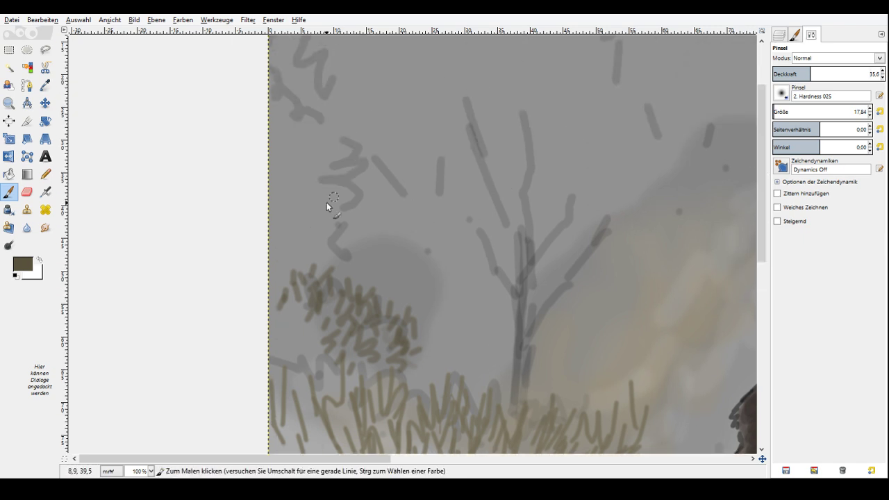
{"action": "mouse_move", "coordinate": [327, 202]}
{"action": "left_mouse_down"}
{"action": "mouse_move", "coordinate": [310, 212]}
{"action": "mouse_move", "coordinate": [347, 135]}
{"action": "mouse_move", "coordinate": [310, 137]}
{"action": "mouse_move", "coordinate": [286, 116]}
{"action": "mouse_move", "coordinate": [313, 148]}
{"action": "mouse_move", "coordinate": [326, 209]}
{"action": "left_mouse_up"}
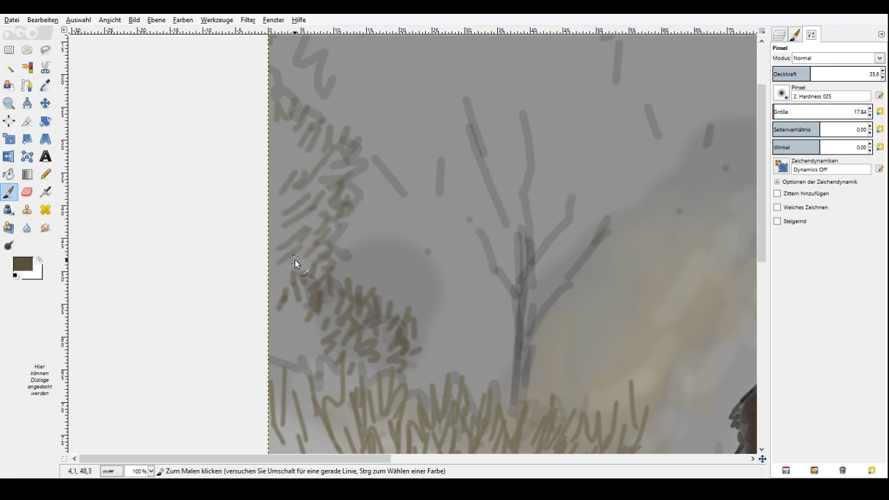
Paint the left background tree's trunk and forking branches in olive-brown, with small leaf marks around its crown.
{"action": "left_click", "coordinate": [447, 275]}
{"action": "left_click", "coordinate": [465, 281]}
{"action": "left_click_drag", "start_coordinate": [528, 221], "coordinate": [519, 259]}
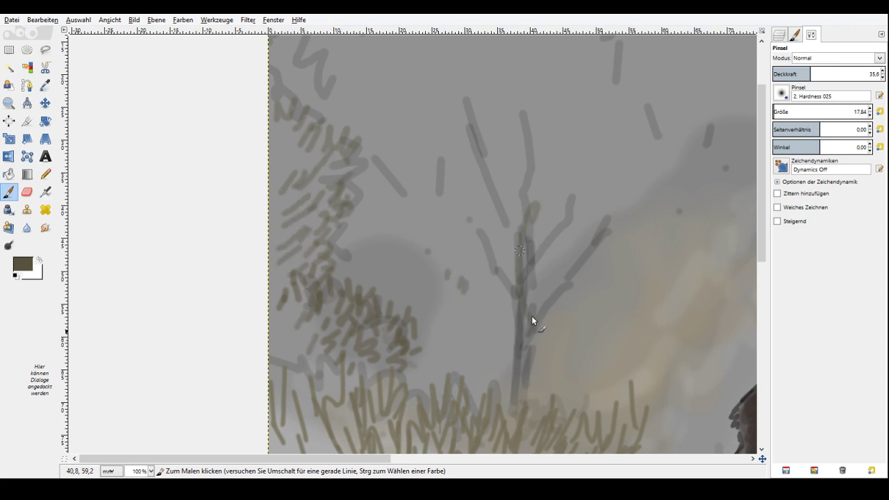
{"action": "left_click_drag", "start_coordinate": [533, 321], "coordinate": [605, 207]}
{"action": "left_click_drag", "start_coordinate": [568, 215], "coordinate": [582, 145]}
{"action": "left_click_drag", "start_coordinate": [575, 202], "coordinate": [599, 178]}
{"action": "left_click_drag", "start_coordinate": [528, 264], "coordinate": [528, 104]}
{"action": "left_click_drag", "start_coordinate": [530, 188], "coordinate": [553, 113]}
{"action": "left_click_drag", "start_coordinate": [517, 264], "coordinate": [486, 200]}
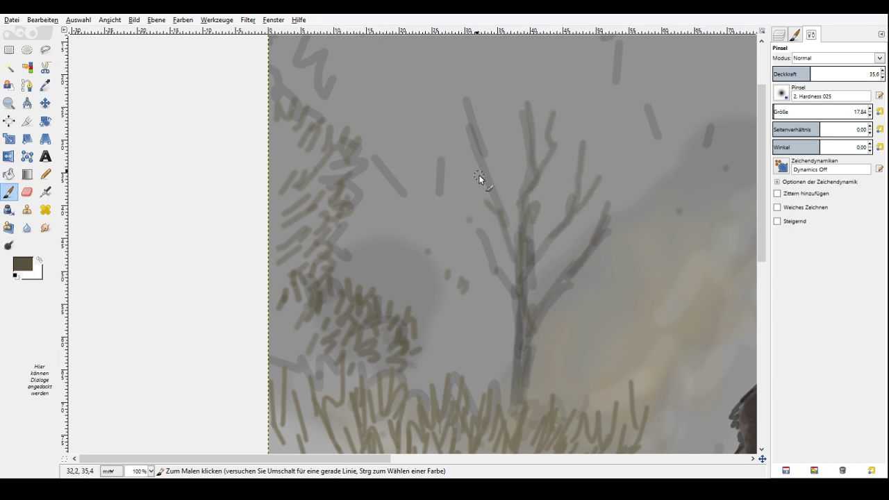
{"action": "left_click_drag", "start_coordinate": [572, 126], "coordinate": [615, 163]}
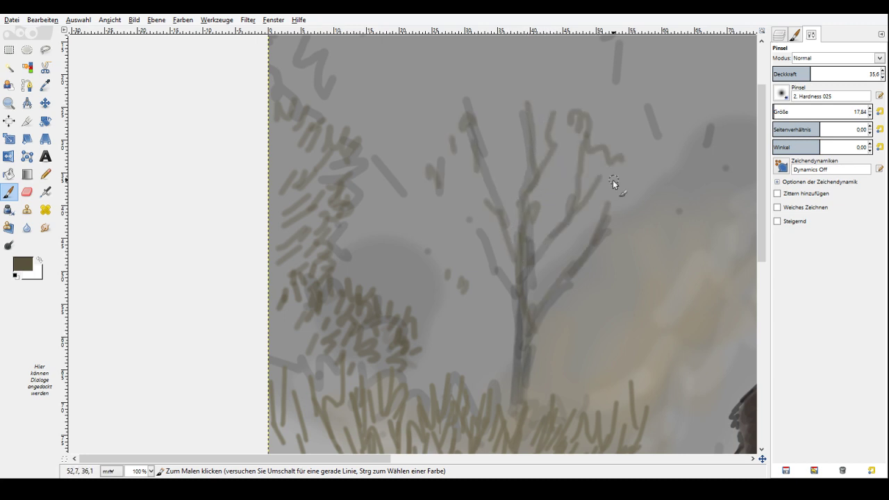
Paint olive-brown over the large dark tree's trunk and main limb, and along the bent tree's stem.
{"action": "left_click", "coordinate": [743, 458]}
{"action": "left_click", "coordinate": [743, 458]}
{"action": "left_click", "coordinate": [744, 458]}
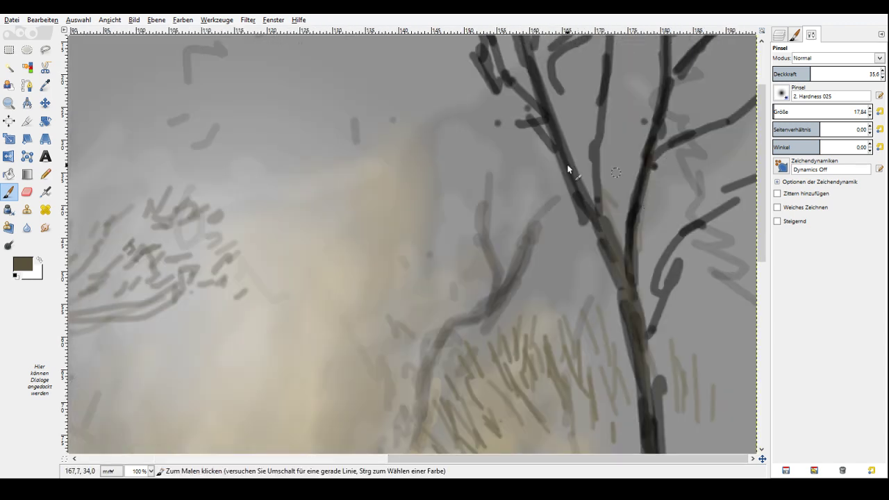
{"action": "mouse_move", "coordinate": [531, 203]}
{"action": "left_mouse_down"}
{"action": "mouse_move", "coordinate": [500, 289]}
{"action": "mouse_move", "coordinate": [423, 335]}
{"action": "left_mouse_up"}
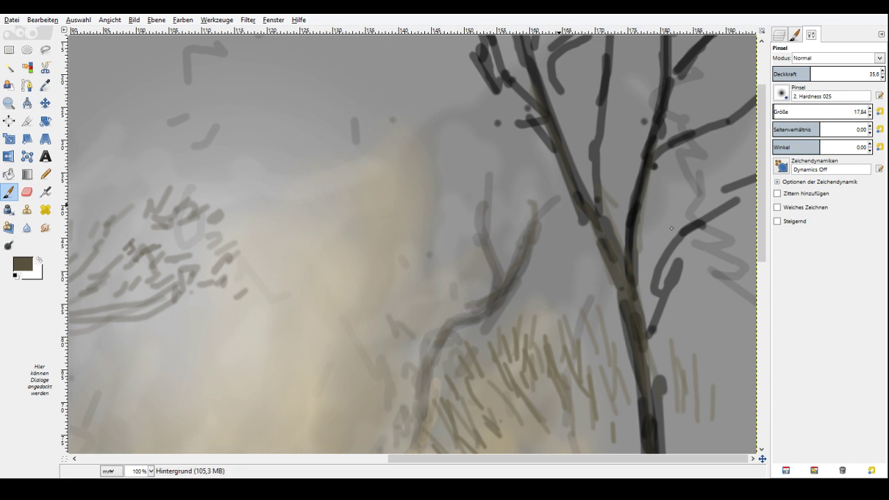
Sample dark brown from the large tree and repaint the bent tree's trunk, adding thin side branches and twigs.
{"action": "left_click", "coordinate": [629, 218], "text": "ctrl"}
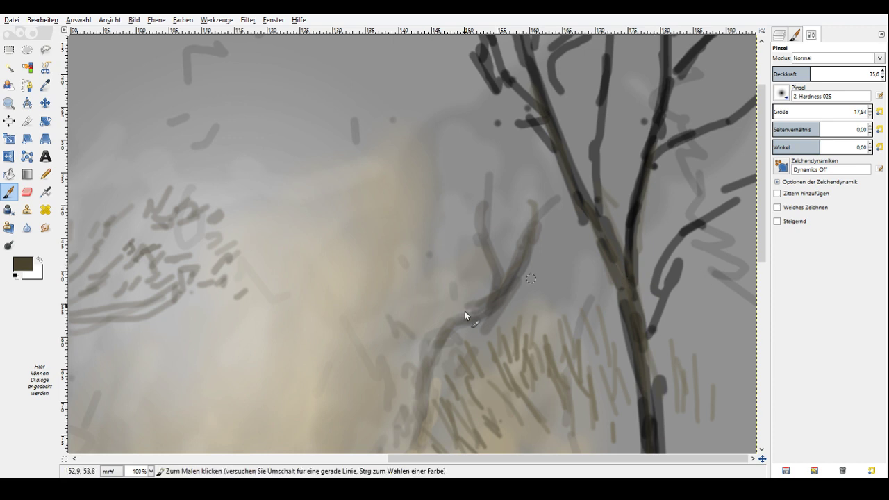
{"action": "mouse_move", "coordinate": [424, 435]}
{"action": "left_mouse_down"}
{"action": "mouse_move", "coordinate": [541, 210]}
{"action": "mouse_move", "coordinate": [562, 199]}
{"action": "left_mouse_up"}
{"action": "left_click_drag", "start_coordinate": [484, 201], "coordinate": [489, 129]}
{"action": "left_click_drag", "start_coordinate": [483, 243], "coordinate": [449, 209]}
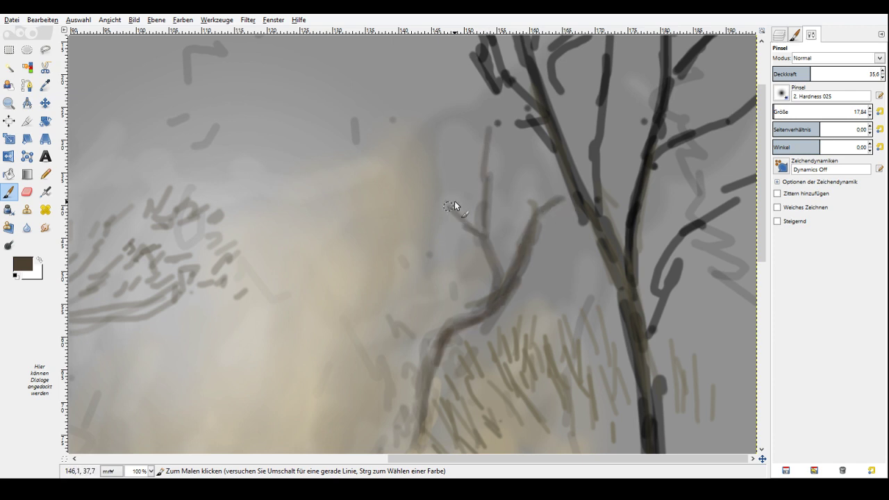
{"action": "left_click_drag", "start_coordinate": [518, 290], "coordinate": [571, 285]}
{"action": "left_click_drag", "start_coordinate": [486, 329], "coordinate": [533, 329]}
{"action": "left_click", "coordinate": [442, 315]}
{"action": "left_click_drag", "start_coordinate": [421, 368], "coordinate": [392, 339]}
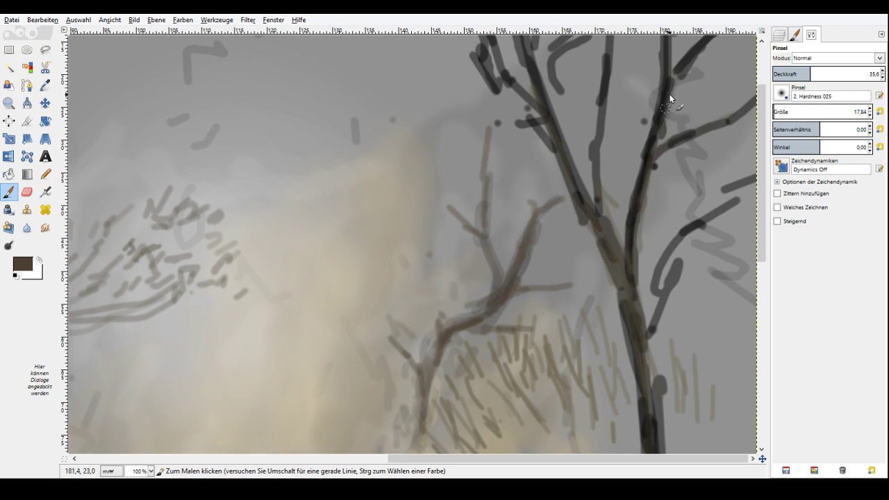
Paint dark brown over the large tree's upper limbs and add thin twigs throughout its crown.
{"action": "scroll", "coordinate": [622, 107], "scroll_direction": "up", "scroll_amount": 3}
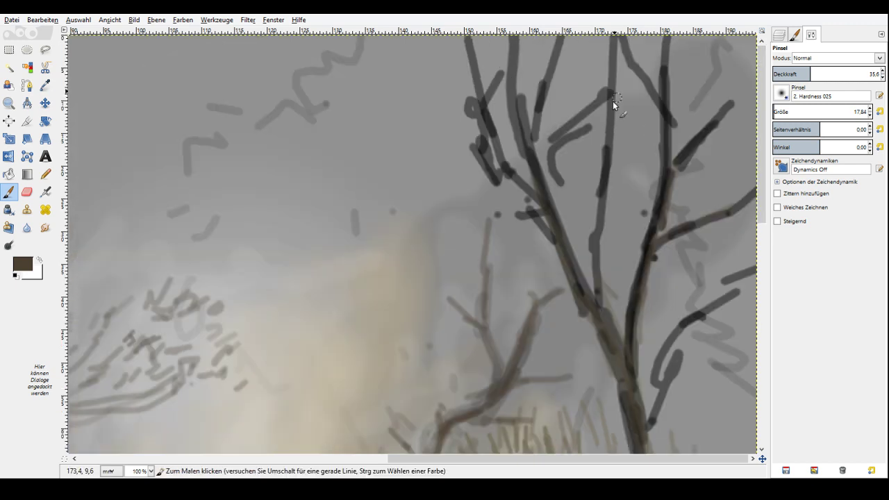
{"action": "left_click_drag", "start_coordinate": [608, 63], "coordinate": [599, 208]}
{"action": "left_click_drag", "start_coordinate": [535, 165], "coordinate": [544, 137]}
{"action": "left_click_drag", "start_coordinate": [464, 101], "coordinate": [412, 66]}
{"action": "left_click_drag", "start_coordinate": [559, 94], "coordinate": [595, 63]}
{"action": "left_click_drag", "start_coordinate": [615, 139], "coordinate": [651, 104]}
{"action": "mouse_move", "coordinate": [594, 167]}
{"action": "left_mouse_down"}
{"action": "mouse_move", "coordinate": [562, 197]}
{"action": "mouse_move", "coordinate": [564, 220]}
{"action": "left_mouse_up"}
{"action": "left_click_drag", "start_coordinate": [550, 126], "coordinate": [617, 212]}
{"action": "left_click_drag", "start_coordinate": [652, 101], "coordinate": [703, 60]}
{"action": "left_click_drag", "start_coordinate": [700, 64], "coordinate": [689, 98]}
{"action": "mouse_move", "coordinate": [683, 139]}
{"action": "left_mouse_down"}
{"action": "mouse_move", "coordinate": [704, 206]}
{"action": "mouse_move", "coordinate": [712, 180]}
{"action": "left_mouse_up"}
{"action": "left_click_drag", "start_coordinate": [727, 192], "coordinate": [731, 199]}
{"action": "left_click_drag", "start_coordinate": [700, 260], "coordinate": [652, 289]}
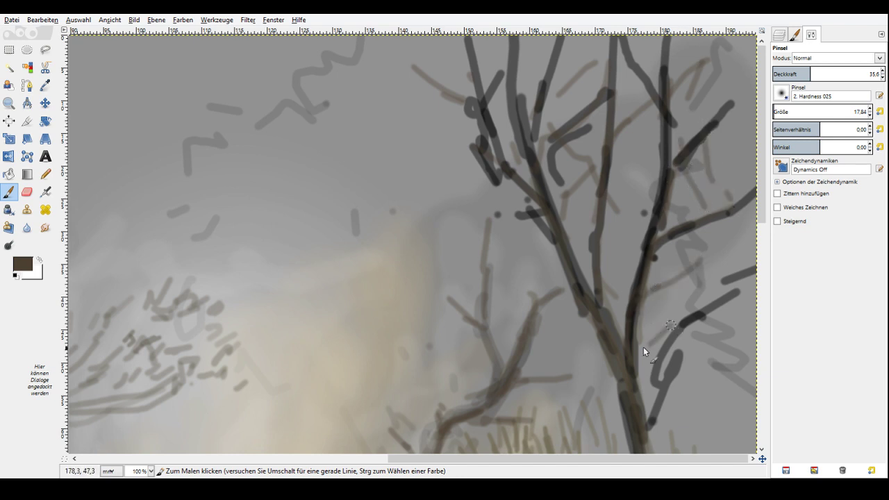
Repaint the large tree's lower side branch in dark brown and add small twigs along its limbs.
{"action": "left_click_drag", "start_coordinate": [649, 417], "coordinate": [737, 292]}
{"action": "left_click_drag", "start_coordinate": [678, 365], "coordinate": [730, 350]}
{"action": "left_click_drag", "start_coordinate": [669, 327], "coordinate": [640, 313]}
{"action": "left_click_drag", "start_coordinate": [609, 275], "coordinate": [585, 256]}
{"action": "left_click_drag", "start_coordinate": [572, 209], "coordinate": [559, 192]}
Add small dark brown leaf marks around the crown of the left background tree.
{"action": "left_click_drag", "start_coordinate": [762, 459], "coordinate": [738, 463]}
{"action": "left_click_drag", "start_coordinate": [380, 196], "coordinate": [370, 206]}
{"action": "left_click_drag", "start_coordinate": [371, 187], "coordinate": [359, 186]}
{"action": "left_click_drag", "start_coordinate": [348, 168], "coordinate": [343, 134]}
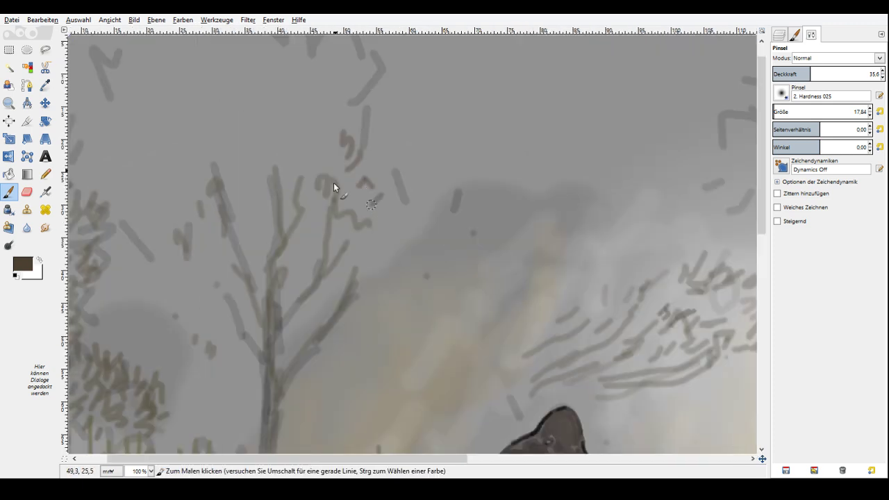
Choose a bright orange foreground color and set the Paintbrush to 2. Hardness 075, size 53.58 and opacity 57.2.
{"action": "key", "text": "z"}
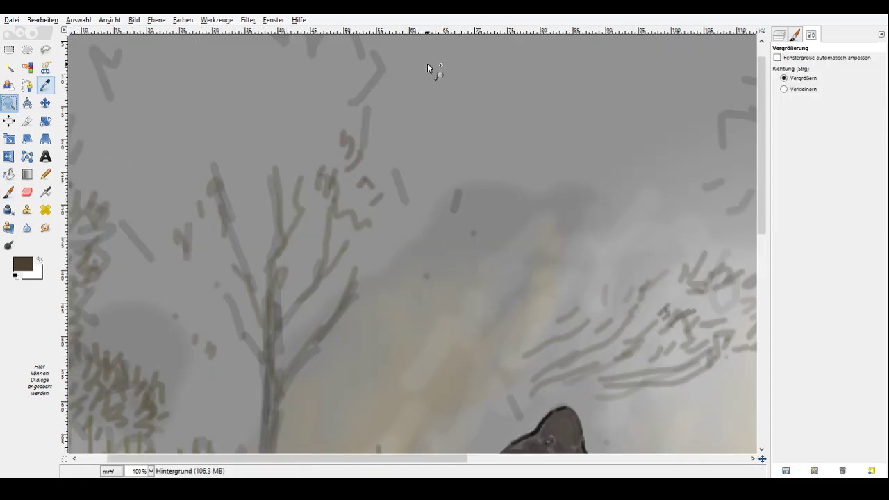
{"action": "left_click", "coordinate": [616, 233], "text": "ctrl"}
{"action": "left_click", "coordinate": [617, 232], "text": "ctrl"}
{"action": "left_click", "coordinate": [617, 233], "text": "ctrl"}
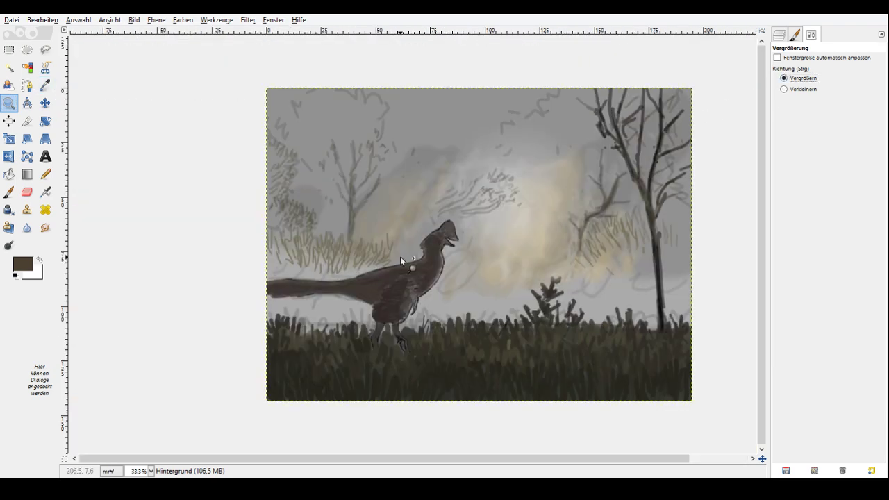
{"action": "left_click", "coordinate": [321, 349]}
{"action": "left_click", "coordinate": [450, 321]}
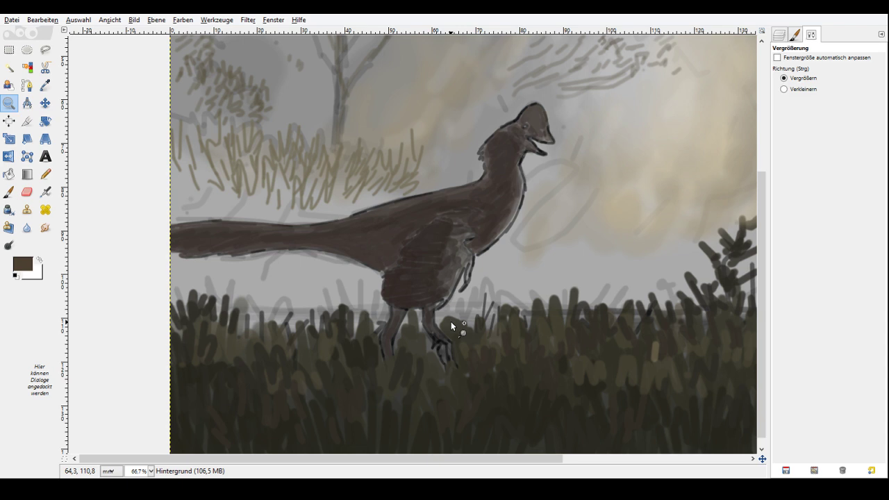
{"action": "left_click", "coordinate": [674, 230]}
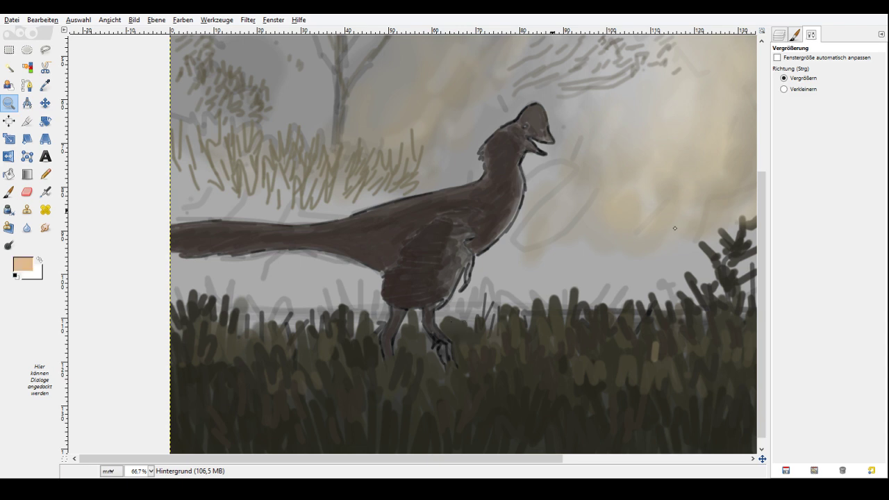
{"action": "left_click_drag", "start_coordinate": [674, 230], "coordinate": [675, 230]}
{"action": "left_click", "coordinate": [658, 209]}
{"action": "left_click", "coordinate": [655, 187]}
{"action": "key", "text": "p"}
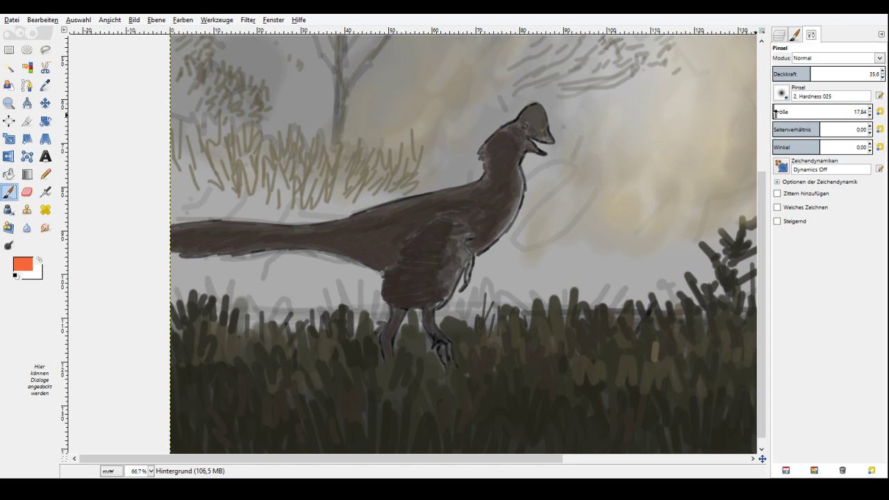
{"action": "left_click", "coordinate": [776, 111]}
{"action": "left_click", "coordinate": [834, 74]}
Paint the first bright orange flame strokes above the grass in front of the dinosaur's chest.
{"action": "mouse_move", "coordinate": [554, 244]}
{"action": "left_mouse_down"}
{"action": "mouse_move", "coordinate": [542, 266]}
{"action": "mouse_move", "coordinate": [546, 286]}
{"action": "left_mouse_up"}
{"action": "mouse_move", "coordinate": [569, 256]}
{"action": "left_mouse_down"}
{"action": "mouse_move", "coordinate": [581, 235]}
{"action": "mouse_move", "coordinate": [538, 283]}
{"action": "left_mouse_up"}
{"action": "left_click_drag", "start_coordinate": [575, 234], "coordinate": [583, 257]}
{"action": "left_click_drag", "start_coordinate": [602, 212], "coordinate": [603, 270]}
{"action": "left_click_drag", "start_coordinate": [618, 211], "coordinate": [629, 232]}
{"action": "left_click", "coordinate": [646, 229]}
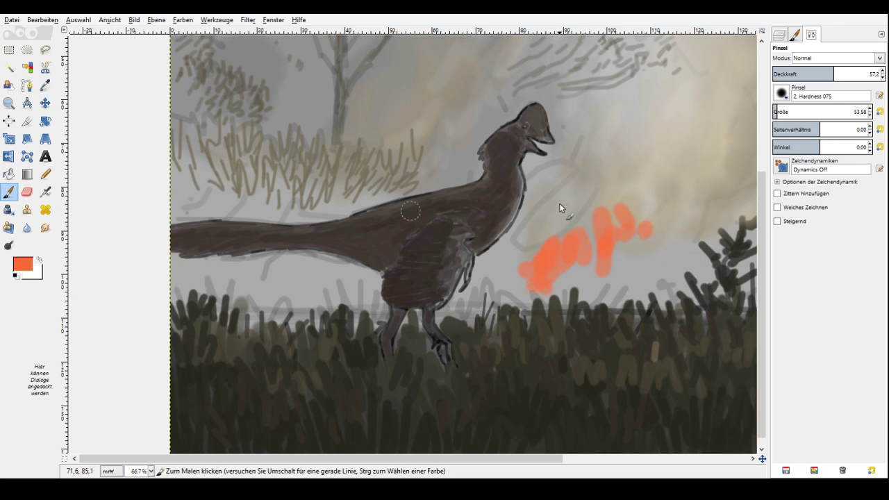
Change the color to a redder orange and layer more flame strokes over the patch in front of the dinosaur.
{"action": "left_click", "coordinate": [660, 162]}
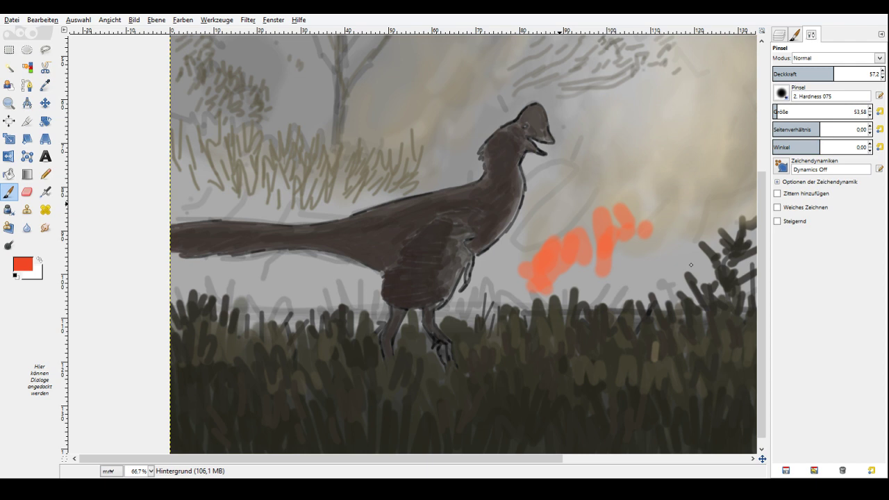
{"action": "left_click_drag", "start_coordinate": [650, 205], "coordinate": [633, 250]}
{"action": "left_click_drag", "start_coordinate": [618, 216], "coordinate": [605, 261]}
{"action": "left_click_drag", "start_coordinate": [600, 215], "coordinate": [576, 271]}
{"action": "left_click_drag", "start_coordinate": [546, 231], "coordinate": [547, 257]}
{"action": "left_click_drag", "start_coordinate": [528, 247], "coordinate": [516, 263]}
Set the brush size to 36.05 and paint red-orange flames between the dinosaur's legs, in front of its chest and beneath its tail.
{"action": "left_click", "coordinate": [776, 111]}
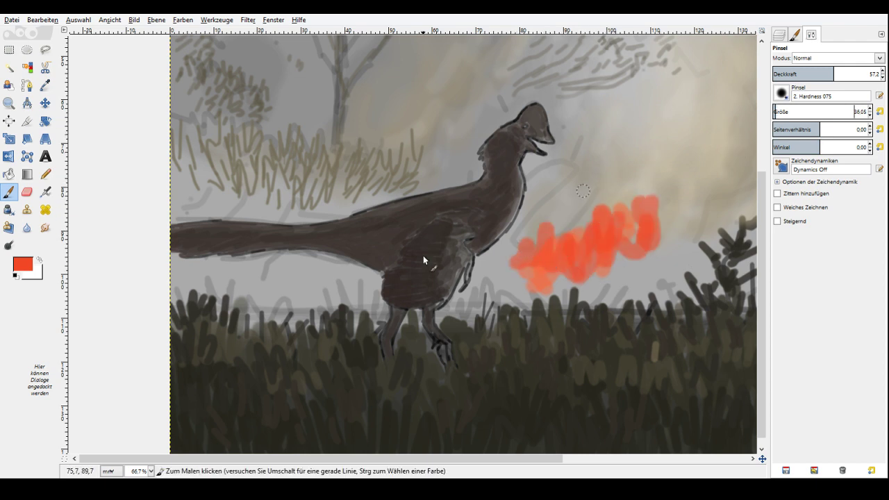
{"action": "left_click", "coordinate": [412, 317]}
{"action": "left_click_drag", "start_coordinate": [441, 317], "coordinate": [457, 307]}
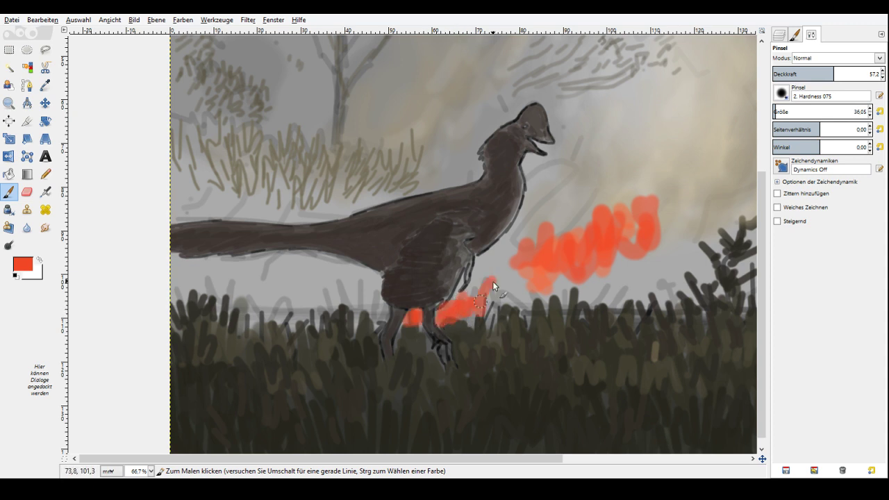
{"action": "mouse_move", "coordinate": [493, 281]}
{"action": "left_mouse_down"}
{"action": "mouse_move", "coordinate": [535, 211]}
{"action": "mouse_move", "coordinate": [585, 196]}
{"action": "mouse_move", "coordinate": [596, 234]}
{"action": "mouse_move", "coordinate": [633, 247]}
{"action": "left_mouse_up"}
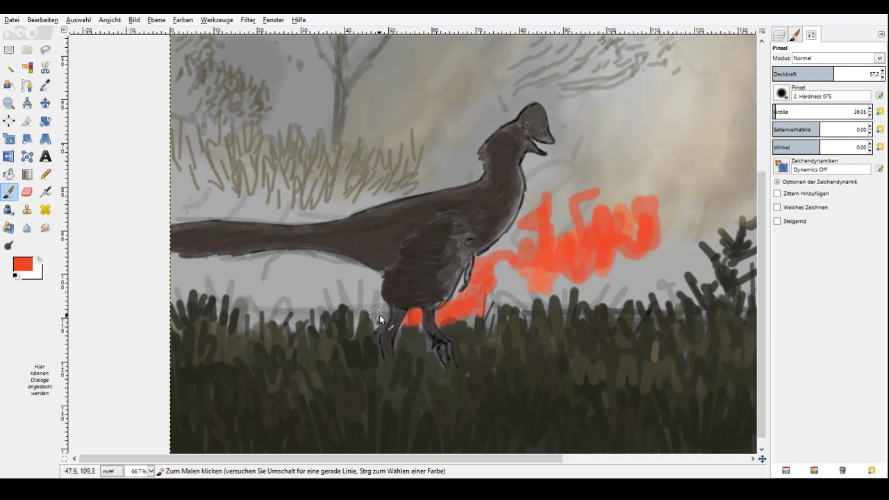
{"action": "mouse_move", "coordinate": [380, 316]}
{"action": "left_mouse_down"}
{"action": "mouse_move", "coordinate": [375, 277]}
{"action": "mouse_move", "coordinate": [375, 301]}
{"action": "mouse_move", "coordinate": [342, 266]}
{"action": "mouse_move", "coordinate": [330, 284]}
{"action": "mouse_move", "coordinate": [251, 296]}
{"action": "mouse_move", "coordinate": [239, 286]}
{"action": "left_mouse_up"}
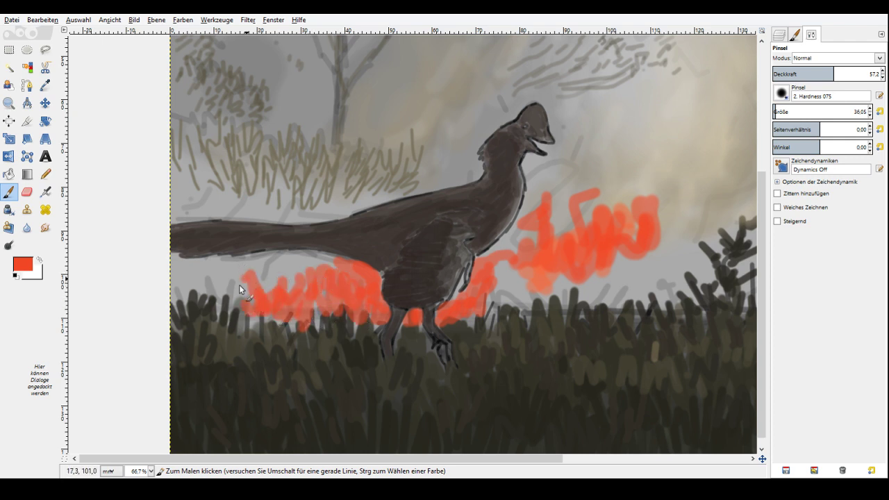
{"action": "mouse_move", "coordinate": [287, 256]}
{"action": "left_mouse_down"}
{"action": "mouse_move", "coordinate": [271, 296]}
{"action": "mouse_move", "coordinate": [196, 273]}
{"action": "mouse_move", "coordinate": [175, 281]}
{"action": "mouse_move", "coordinate": [173, 309]}
{"action": "mouse_move", "coordinate": [181, 285]}
{"action": "mouse_move", "coordinate": [302, 296]}
{"action": "left_mouse_up"}
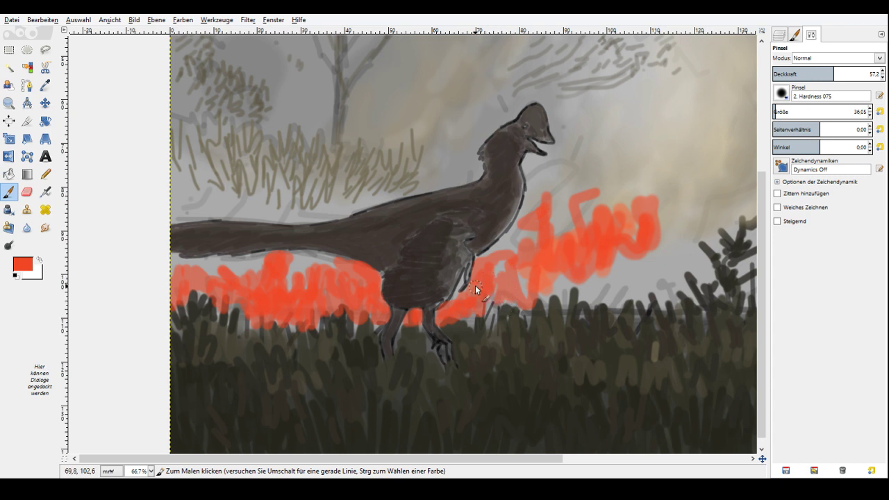
Fill the area between the dinosaur and the dark shrub with red-orange flames and add a small flame above the tail.
{"action": "mouse_move", "coordinate": [585, 263]}
{"action": "left_mouse_down"}
{"action": "mouse_move", "coordinate": [681, 271]}
{"action": "mouse_move", "coordinate": [684, 288]}
{"action": "mouse_move", "coordinate": [660, 230]}
{"action": "mouse_move", "coordinate": [669, 260]}
{"action": "mouse_move", "coordinate": [666, 215]}
{"action": "mouse_move", "coordinate": [635, 165]}
{"action": "mouse_move", "coordinate": [604, 261]}
{"action": "mouse_move", "coordinate": [623, 249]}
{"action": "mouse_move", "coordinate": [608, 293]}
{"action": "left_mouse_up"}
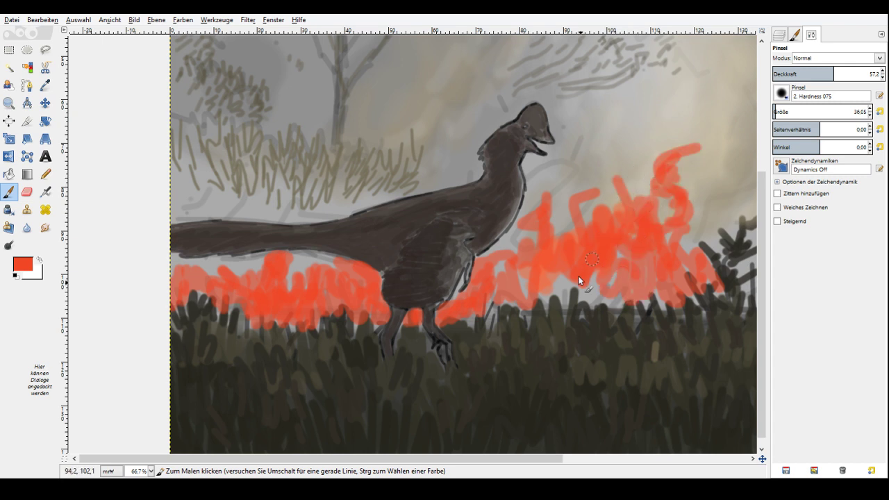
{"action": "left_click_drag", "start_coordinate": [579, 276], "coordinate": [612, 302]}
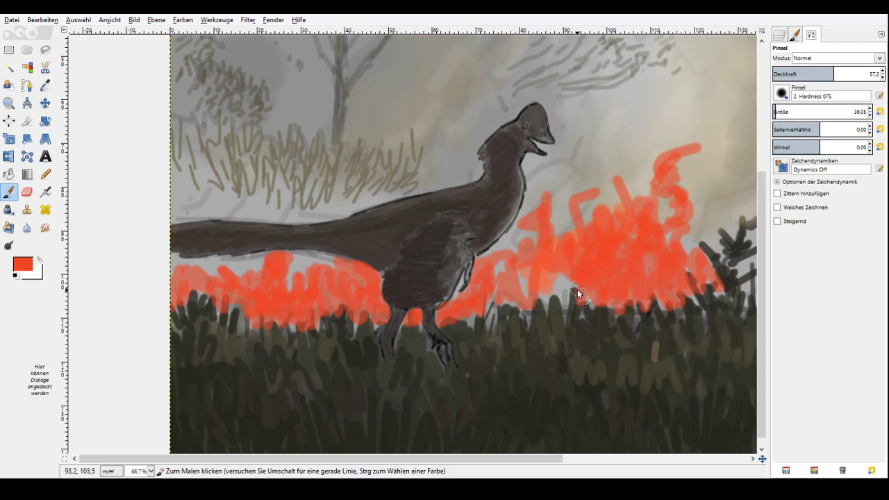
{"action": "left_click_drag", "start_coordinate": [548, 269], "coordinate": [518, 311]}
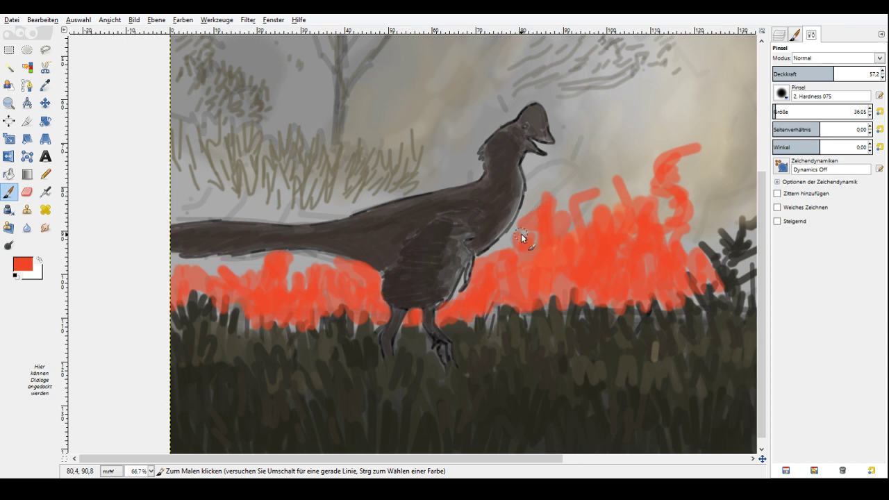
{"action": "left_click_drag", "start_coordinate": [257, 189], "coordinate": [235, 212]}
Extend the red-orange flames from behind the dark shrub to the large tree's trunk, with loose tongues rising above.
{"action": "scroll", "coordinate": [231, 212], "scroll_direction": "right", "scroll_amount": 5}
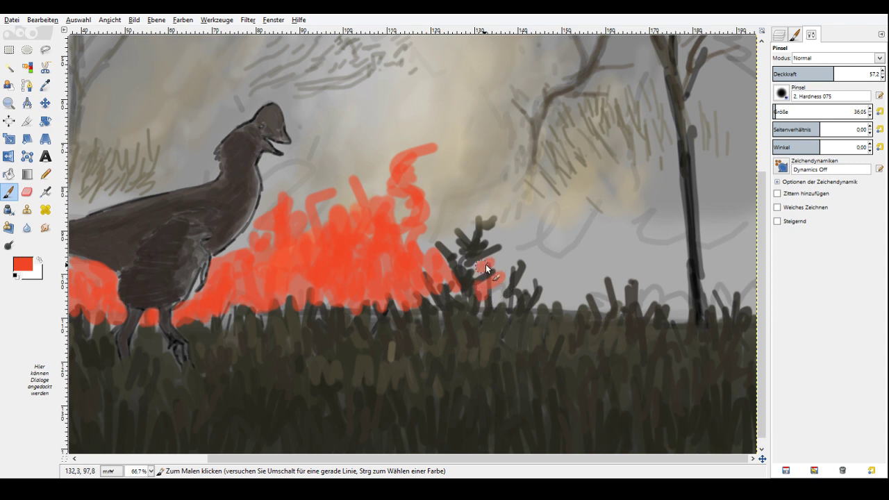
{"action": "left_click_drag", "start_coordinate": [452, 228], "coordinate": [446, 249]}
{"action": "left_click_drag", "start_coordinate": [495, 282], "coordinate": [502, 295]}
{"action": "mouse_move", "coordinate": [542, 270]}
{"action": "left_mouse_down"}
{"action": "mouse_move", "coordinate": [530, 281]}
{"action": "mouse_move", "coordinate": [556, 256]}
{"action": "left_mouse_up"}
{"action": "left_click", "coordinate": [582, 277]}
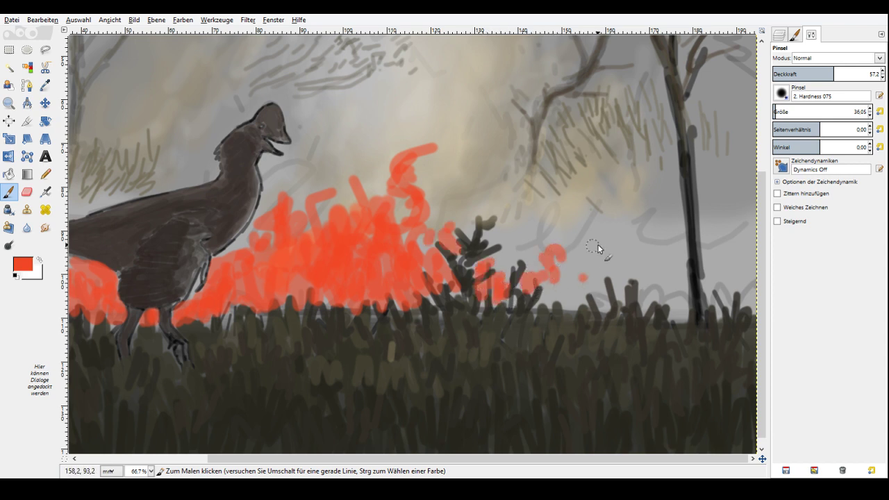
{"action": "mouse_move", "coordinate": [597, 249]}
{"action": "left_mouse_down"}
{"action": "mouse_move", "coordinate": [649, 292]}
{"action": "mouse_move", "coordinate": [663, 239]}
{"action": "mouse_move", "coordinate": [632, 199]}
{"action": "mouse_move", "coordinate": [611, 219]}
{"action": "mouse_move", "coordinate": [627, 177]}
{"action": "mouse_move", "coordinate": [629, 229]}
{"action": "mouse_move", "coordinate": [605, 242]}
{"action": "left_mouse_up"}
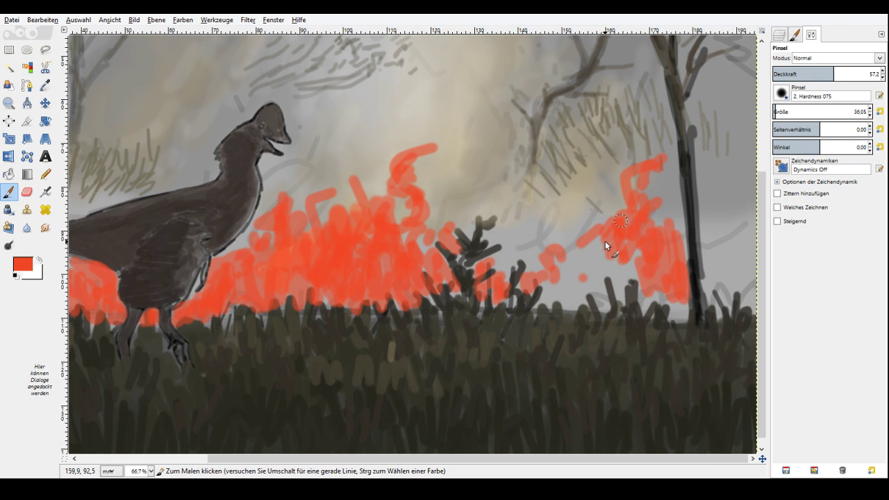
{"action": "mouse_move", "coordinate": [606, 245]}
{"action": "left_mouse_down"}
{"action": "mouse_move", "coordinate": [560, 308]}
{"action": "mouse_move", "coordinate": [537, 271]}
{"action": "left_mouse_up"}
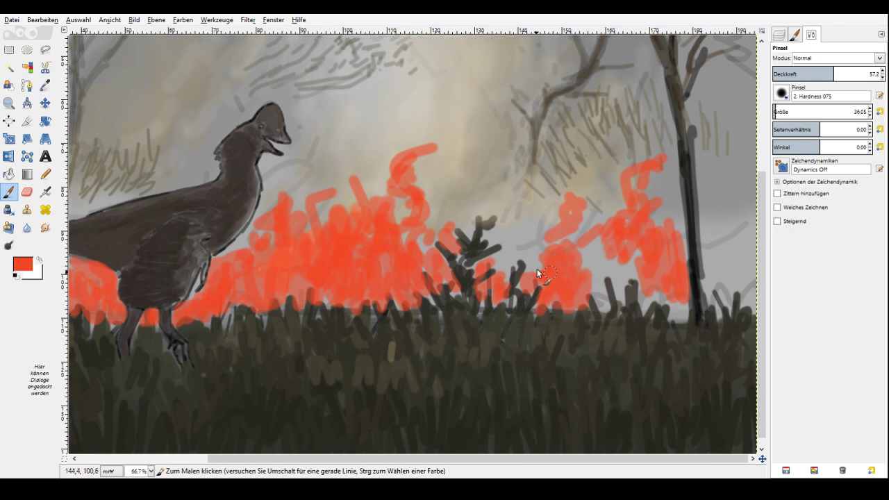
{"action": "mouse_move", "coordinate": [537, 269]}
{"action": "left_mouse_down"}
{"action": "mouse_move", "coordinate": [536, 213]}
{"action": "mouse_move", "coordinate": [509, 182]}
{"action": "left_mouse_up"}
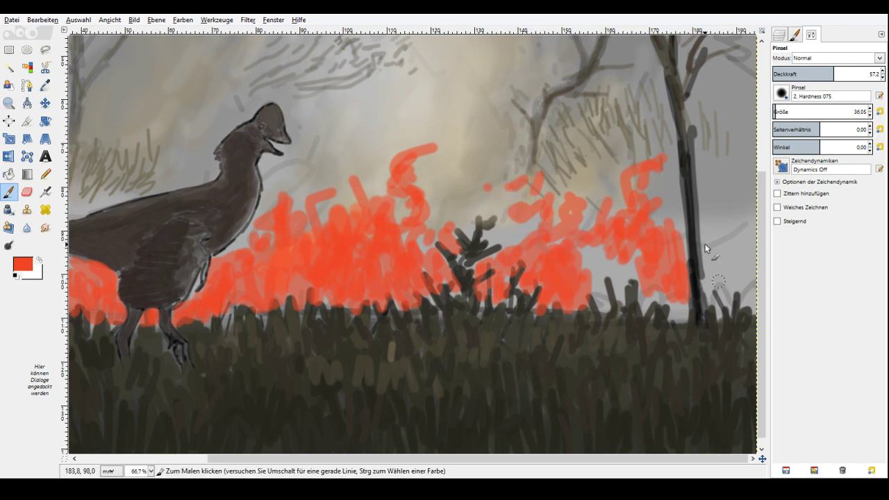
Paint red-orange flames beyond the large tree's trunk and fill the gap between the trunk and the shrub.
{"action": "mouse_move", "coordinate": [706, 244]}
{"action": "left_mouse_down"}
{"action": "mouse_move", "coordinate": [745, 262]}
{"action": "mouse_move", "coordinate": [726, 203]}
{"action": "mouse_move", "coordinate": [724, 274]}
{"action": "left_mouse_up"}
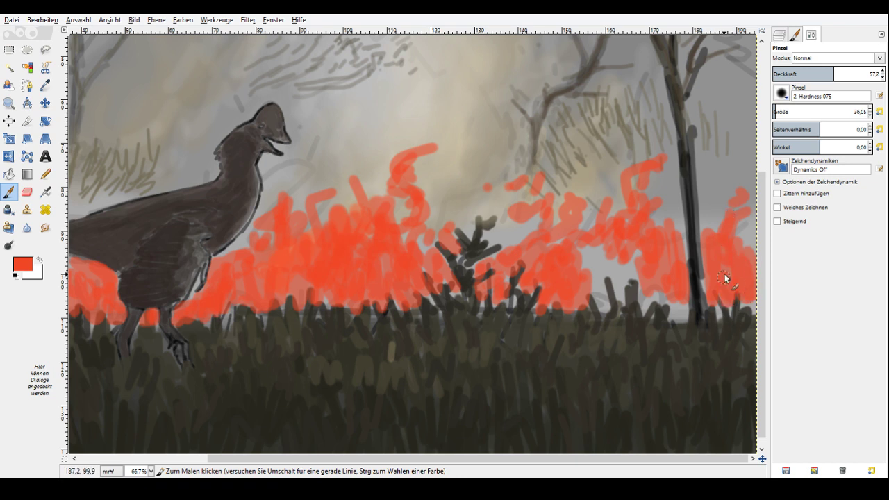
{"action": "mouse_move", "coordinate": [619, 267]}
{"action": "left_mouse_down"}
{"action": "mouse_move", "coordinate": [597, 260]}
{"action": "mouse_move", "coordinate": [596, 274]}
{"action": "mouse_move", "coordinate": [576, 269]}
{"action": "mouse_move", "coordinate": [624, 264]}
{"action": "left_mouse_up"}
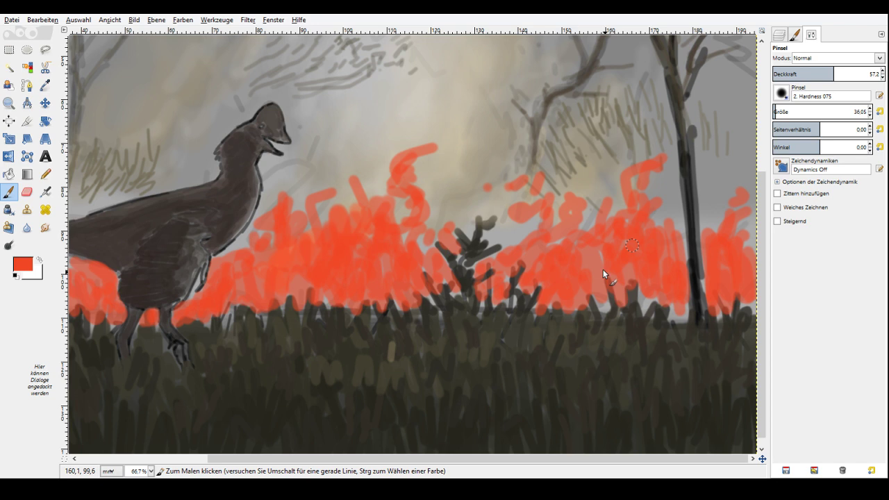
{"action": "left_click_drag", "start_coordinate": [603, 270], "coordinate": [646, 244]}
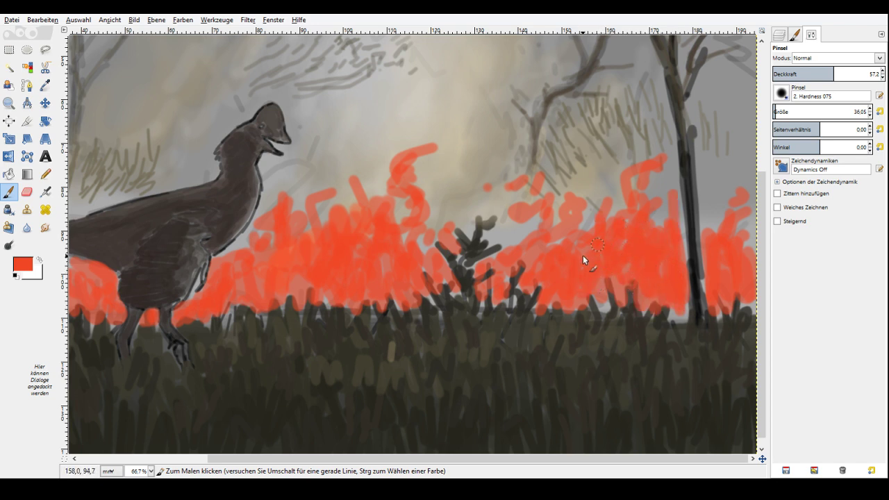
Choose a deeper red and shade the flames around the large tree, across the middle and near the dinosaur's chest.
{"action": "left_click", "coordinate": [653, 158]}
{"action": "left_click", "coordinate": [697, 262]}
{"action": "left_click_drag", "start_coordinate": [622, 267], "coordinate": [663, 188]}
{"action": "mouse_move", "coordinate": [716, 219]}
{"action": "left_mouse_down"}
{"action": "mouse_move", "coordinate": [708, 302]}
{"action": "mouse_move", "coordinate": [676, 241]}
{"action": "mouse_move", "coordinate": [679, 222]}
{"action": "mouse_move", "coordinate": [678, 272]}
{"action": "mouse_move", "coordinate": [632, 300]}
{"action": "left_mouse_up"}
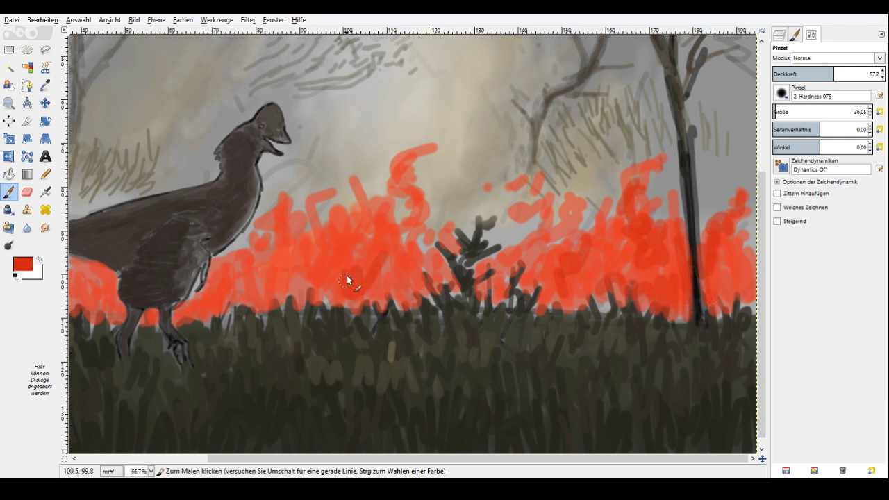
{"action": "left_click_drag", "start_coordinate": [271, 272], "coordinate": [218, 277]}
Set the brush size to 18.53 and add thin deep red strokes along the grass line and under the dinosaur's tail.
{"action": "left_click", "coordinate": [775, 110]}
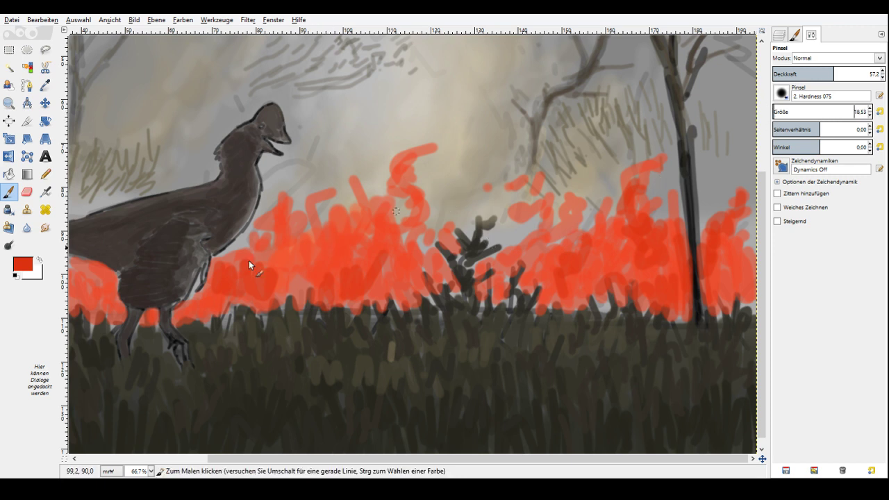
{"action": "left_click_drag", "start_coordinate": [212, 314], "coordinate": [271, 317]}
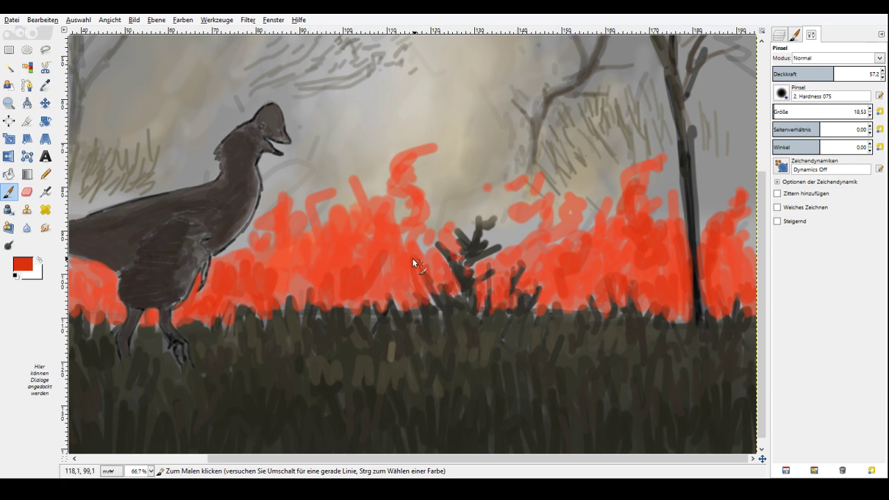
{"action": "scroll", "coordinate": [413, 263], "scroll_direction": "left", "scroll_amount": 3}
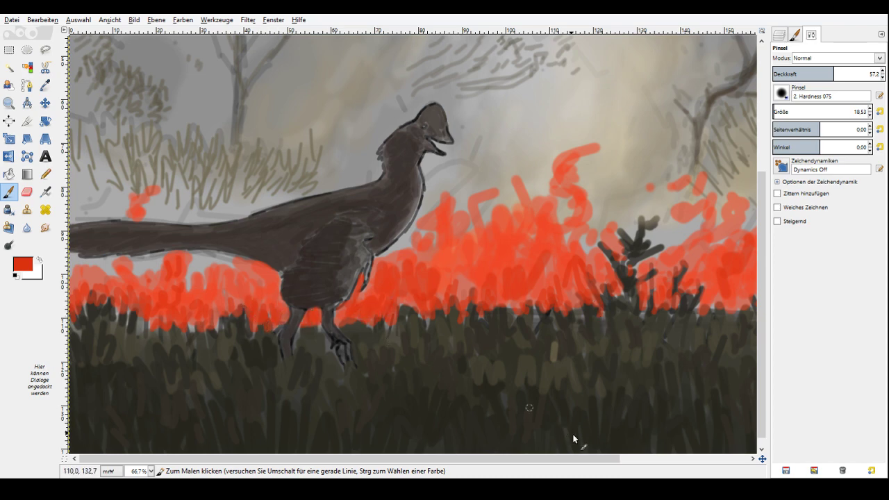
Paint a yellow-orange glow in the flames near the large tree using Addition mode, brush size 59.42 and opacity 19.6.
{"action": "left_click_drag", "start_coordinate": [574, 459], "coordinate": [703, 458]}
{"action": "left_click", "coordinate": [656, 164]}
{"action": "left_click", "coordinate": [675, 231]}
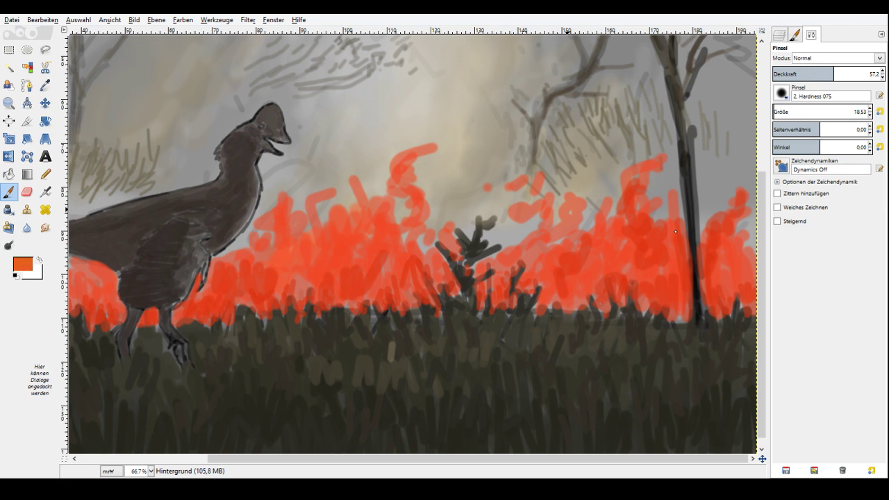
{"action": "left_click", "coordinate": [675, 231]}
{"action": "left_click", "coordinate": [837, 58]}
{"action": "left_click", "coordinate": [800, 164]}
{"action": "left_click", "coordinate": [777, 112]}
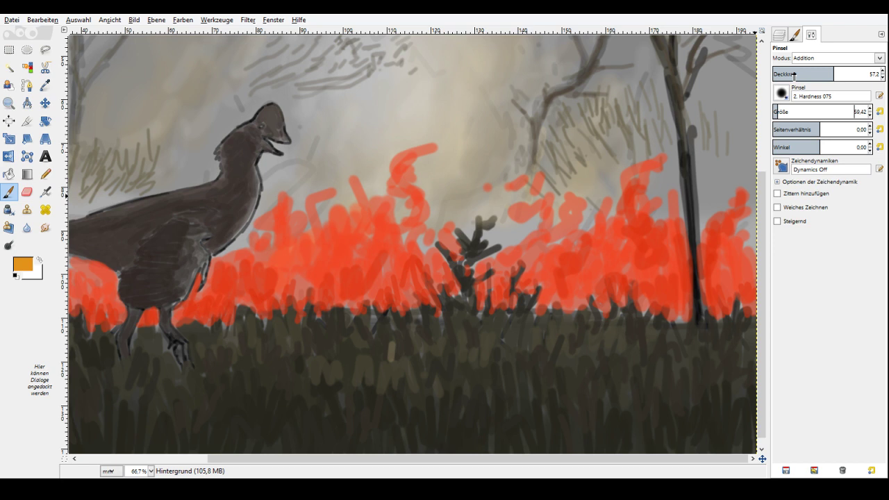
{"action": "left_click", "coordinate": [793, 74]}
{"action": "left_click_drag", "start_coordinate": [566, 299], "coordinate": [622, 228]}
Set the brush size to 36.05 and opacity to 27.8, and paint glowing orange curls in the flames beside the large trunk.
{"action": "left_click", "coordinate": [776, 112]}
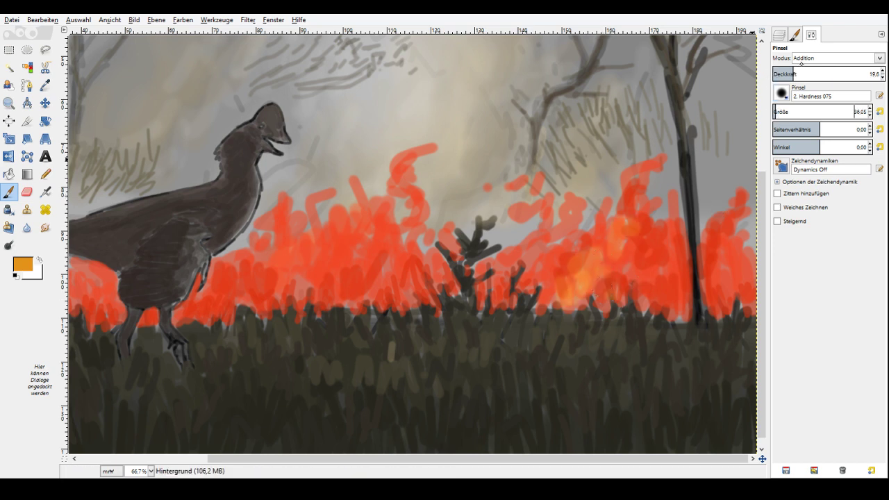
{"action": "left_click", "coordinate": [802, 70]}
{"action": "mouse_move", "coordinate": [635, 230]}
{"action": "left_mouse_down"}
{"action": "mouse_move", "coordinate": [662, 272]}
{"action": "mouse_move", "coordinate": [620, 298]}
{"action": "left_mouse_up"}
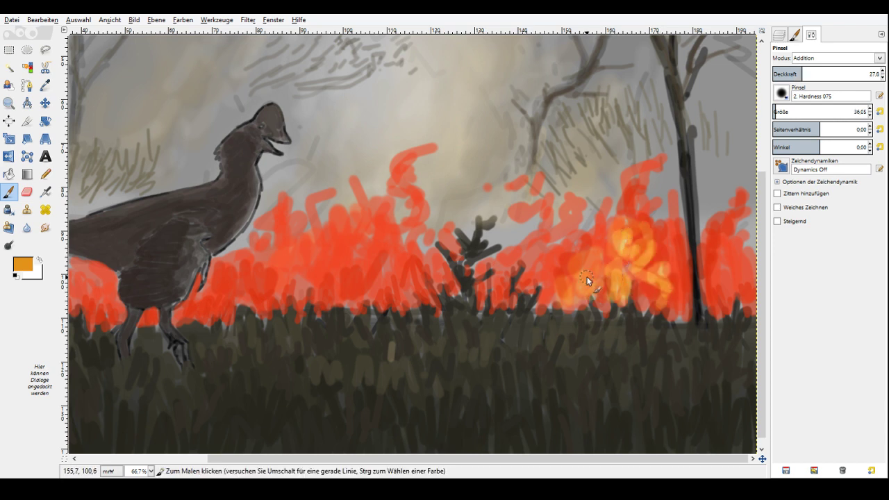
With a slightly darker orange at opacity 35.6, spread glowing highlights through the flames beyond the trunk and on both sides of the shrub.
{"action": "left_click", "coordinate": [811, 71]}
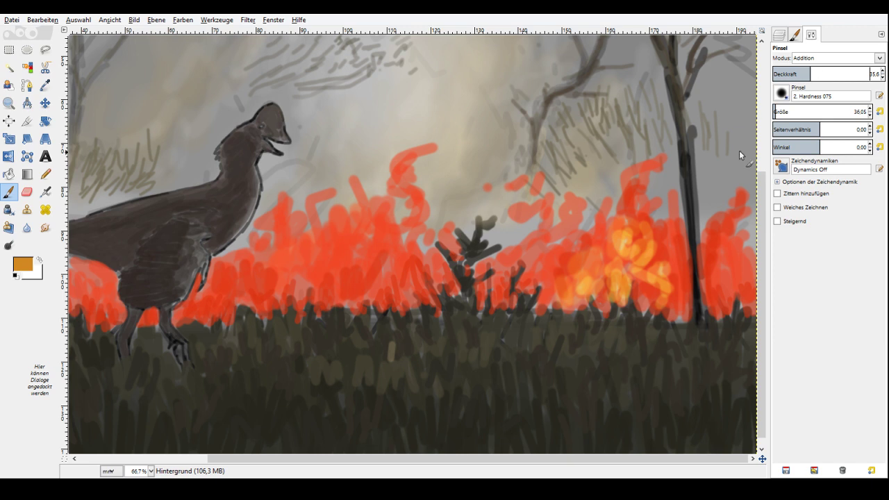
{"action": "mouse_move", "coordinate": [566, 264]}
{"action": "left_mouse_down"}
{"action": "mouse_move", "coordinate": [507, 278]}
{"action": "mouse_move", "coordinate": [503, 298]}
{"action": "mouse_move", "coordinate": [478, 296]}
{"action": "mouse_move", "coordinate": [535, 255]}
{"action": "left_mouse_up"}
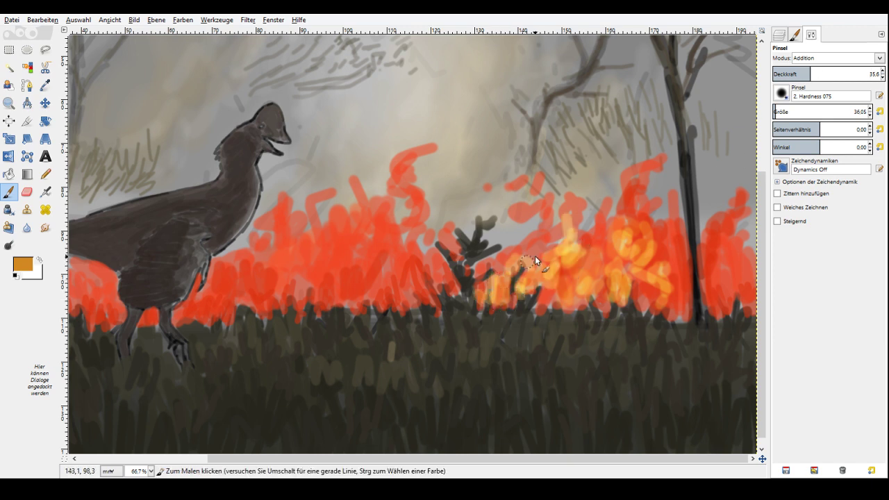
{"action": "mouse_move", "coordinate": [709, 305]}
{"action": "left_mouse_down"}
{"action": "mouse_move", "coordinate": [719, 269]}
{"action": "mouse_move", "coordinate": [738, 281]}
{"action": "mouse_move", "coordinate": [730, 256]}
{"action": "mouse_move", "coordinate": [691, 296]}
{"action": "mouse_move", "coordinate": [640, 307]}
{"action": "left_mouse_up"}
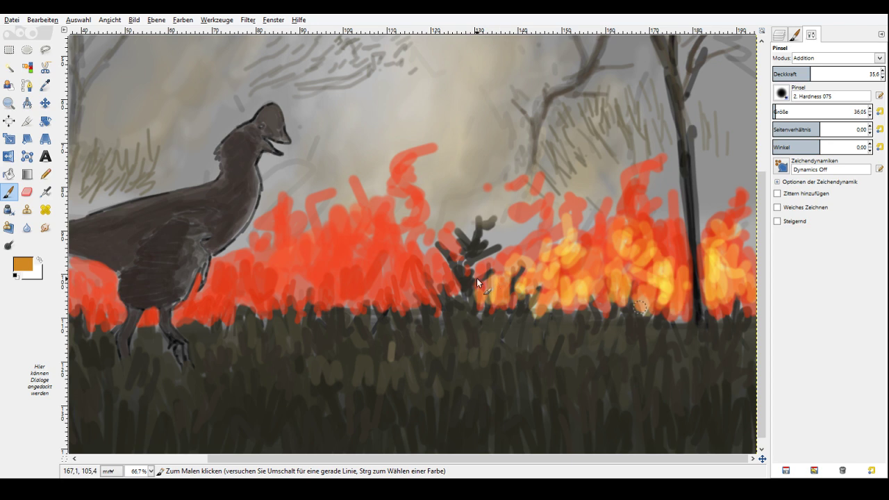
{"action": "left_click_drag", "start_coordinate": [403, 261], "coordinate": [340, 299]}
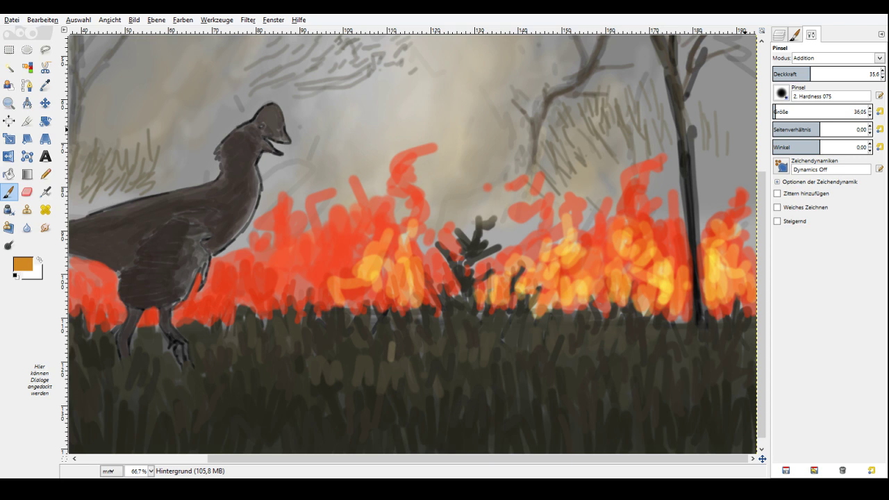
Set the brush size to 18.53 and opacity to 41.8, and paint thin orange highlights through the flames between the dinosaur and the shrub.
{"action": "left_click", "coordinate": [774, 111]}
{"action": "left_click", "coordinate": [817, 74]}
{"action": "left_click_drag", "start_coordinate": [407, 159], "coordinate": [422, 235]}
{"action": "mouse_move", "coordinate": [363, 207]}
{"action": "left_mouse_down"}
{"action": "mouse_move", "coordinate": [355, 238]}
{"action": "mouse_move", "coordinate": [346, 216]}
{"action": "mouse_move", "coordinate": [292, 229]}
{"action": "mouse_move", "coordinate": [289, 267]}
{"action": "left_mouse_up"}
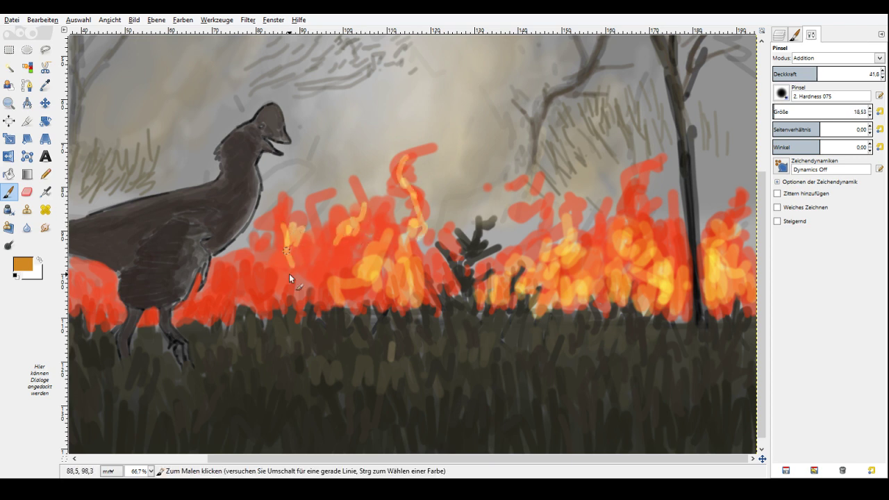
{"action": "left_click_drag", "start_coordinate": [321, 301], "coordinate": [324, 280]}
{"action": "left_click_drag", "start_coordinate": [292, 309], "coordinate": [294, 285]}
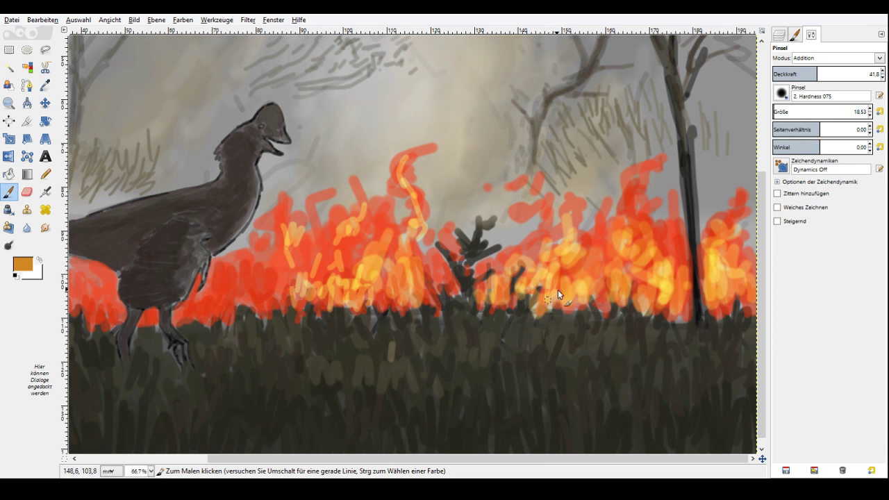
Add short glowing orange strokes at the base of the flames beyond the shrub, beside it and behind the dinosaur's legs.
{"action": "left_click_drag", "start_coordinate": [556, 306], "coordinate": [608, 262]}
{"action": "left_click_drag", "start_coordinate": [507, 306], "coordinate": [506, 288]}
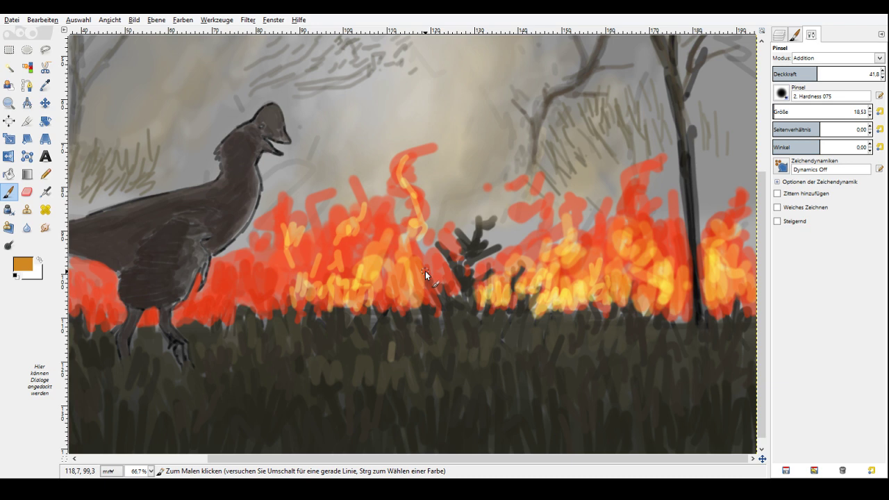
{"action": "left_click_drag", "start_coordinate": [458, 294], "coordinate": [455, 275]}
{"action": "left_click_drag", "start_coordinate": [203, 293], "coordinate": [199, 279]}
{"action": "left_click_drag", "start_coordinate": [181, 314], "coordinate": [196, 311]}
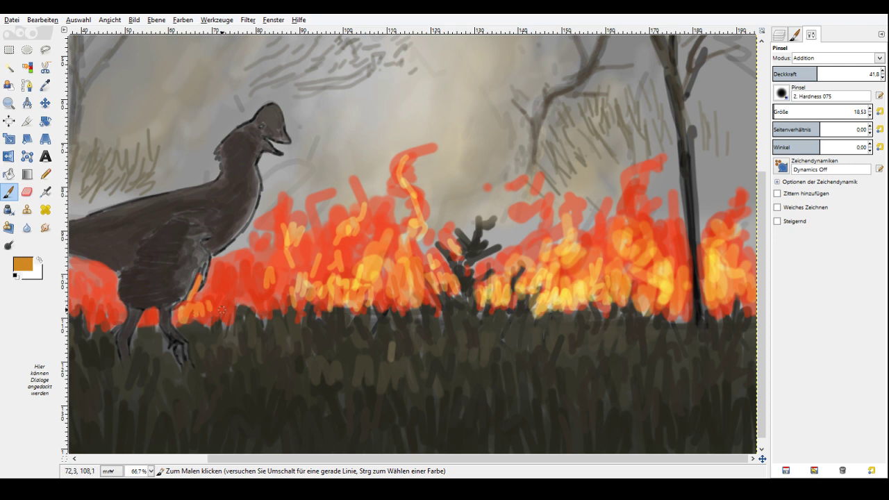
{"action": "left_click_drag", "start_coordinate": [385, 240], "coordinate": [393, 221]}
Paint thin yellow-orange highlights in the flames under the tail, between the legs and in front of the dinosaur.
{"action": "scroll", "coordinate": [364, 245], "scroll_direction": "left", "scroll_amount": 4}
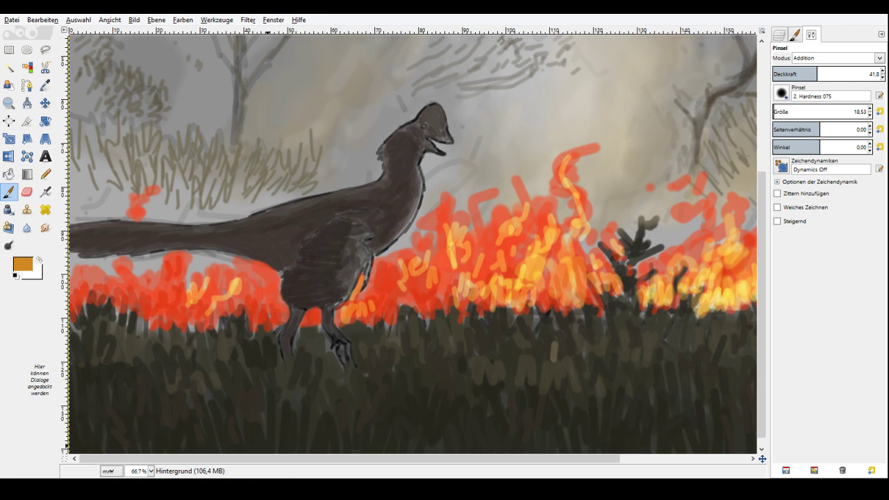
{"action": "mouse_move", "coordinate": [260, 291]}
{"action": "left_mouse_down"}
{"action": "mouse_move", "coordinate": [269, 318]}
{"action": "mouse_move", "coordinate": [280, 321]}
{"action": "left_mouse_up"}
{"action": "mouse_move", "coordinate": [194, 292]}
{"action": "left_mouse_down"}
{"action": "mouse_move", "coordinate": [164, 303]}
{"action": "mouse_move", "coordinate": [101, 289]}
{"action": "mouse_move", "coordinate": [77, 306]}
{"action": "left_mouse_up"}
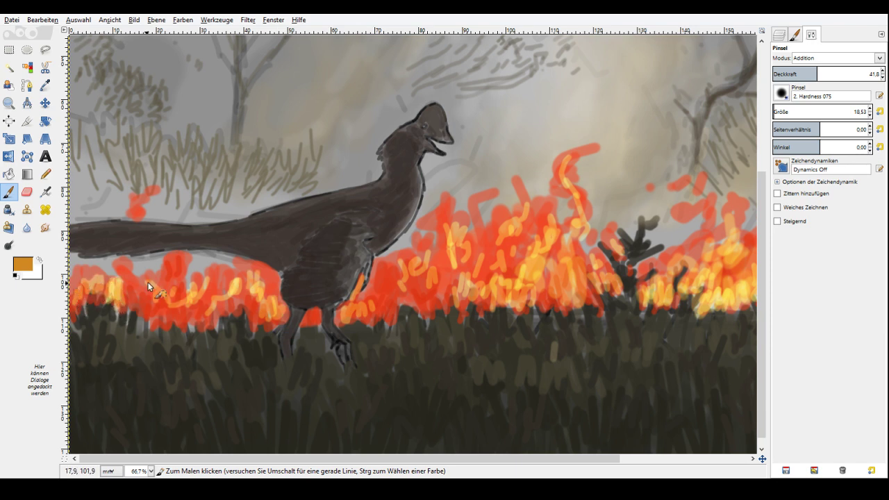
{"action": "left_click_drag", "start_coordinate": [148, 282], "coordinate": [243, 295]}
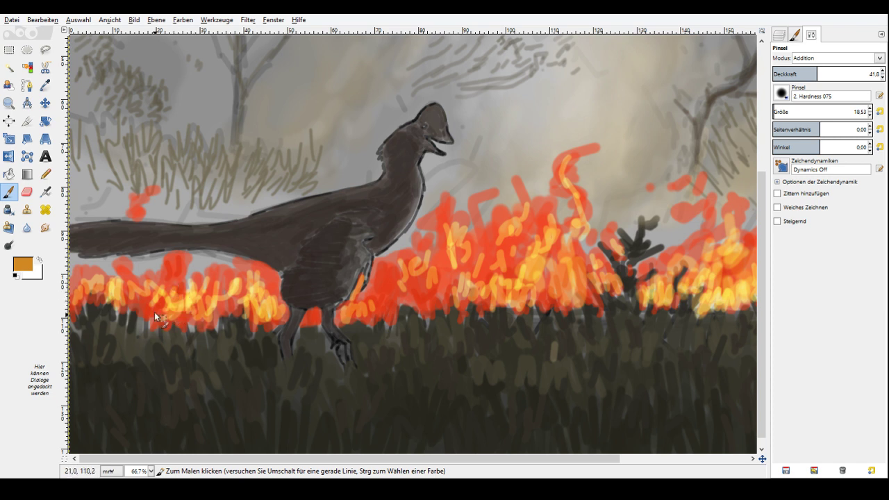
{"action": "mouse_move", "coordinate": [300, 311]}
{"action": "left_mouse_down"}
{"action": "mouse_move", "coordinate": [319, 325]}
{"action": "mouse_move", "coordinate": [300, 326]}
{"action": "left_mouse_up"}
{"action": "mouse_move", "coordinate": [385, 264]}
{"action": "left_mouse_down"}
{"action": "mouse_move", "coordinate": [395, 274]}
{"action": "mouse_move", "coordinate": [372, 303]}
{"action": "mouse_move", "coordinate": [396, 285]}
{"action": "left_mouse_up"}
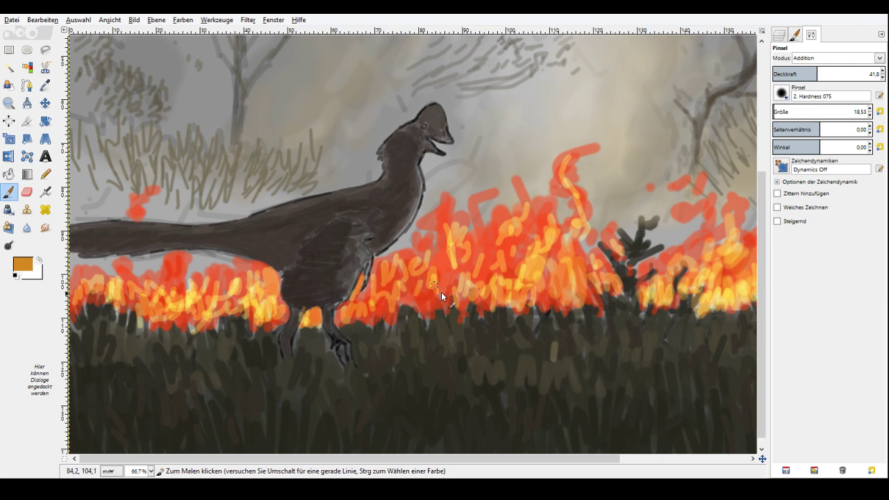
{"action": "left_click_drag", "start_coordinate": [535, 296], "coordinate": [554, 263]}
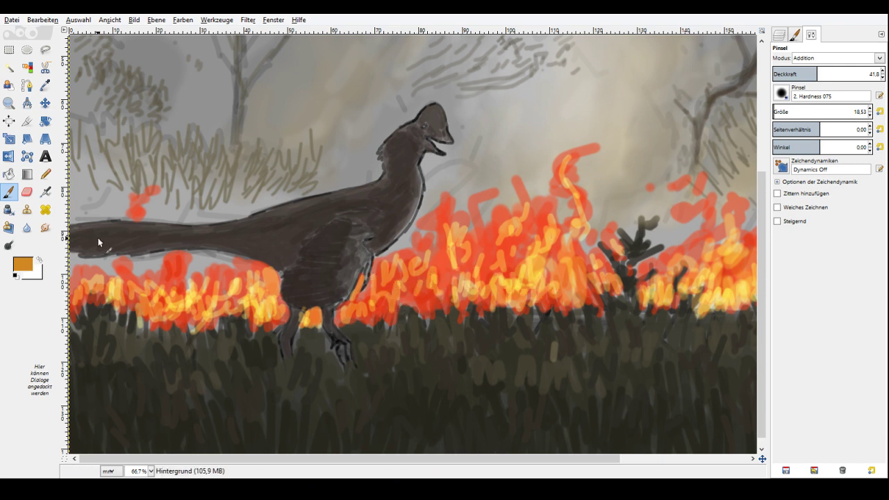
With a darker brownish orange at brush size 147.05 and opacity 22.2, lay a broad Addition-mode glow over the flames across the picture.
{"action": "left_click", "coordinate": [644, 164], "text": "ctrl"}
{"action": "left_click", "coordinate": [786, 109]}
{"action": "left_click", "coordinate": [796, 73]}
{"action": "mouse_move", "coordinate": [564, 192]}
{"action": "left_mouse_down"}
{"action": "mouse_move", "coordinate": [570, 223]}
{"action": "mouse_move", "coordinate": [506, 212]}
{"action": "mouse_move", "coordinate": [431, 241]}
{"action": "mouse_move", "coordinate": [391, 294]}
{"action": "mouse_move", "coordinate": [548, 274]}
{"action": "mouse_move", "coordinate": [584, 292]}
{"action": "left_mouse_up"}
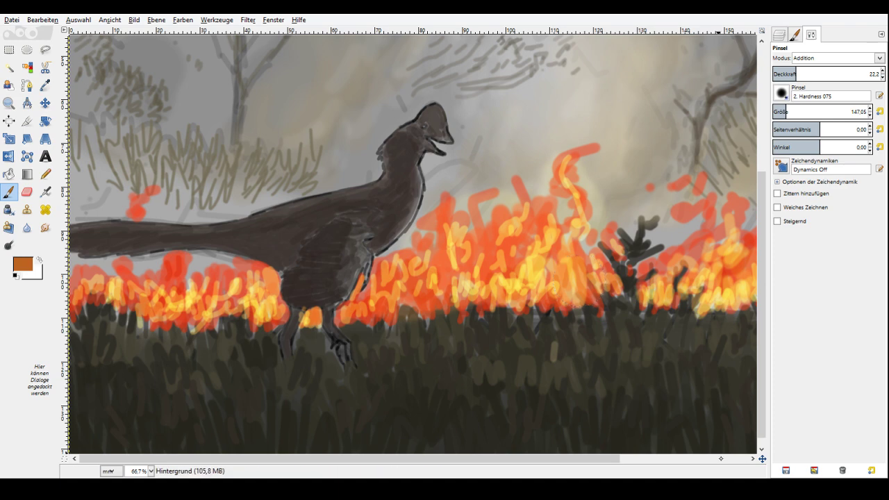
{"action": "left_click", "coordinate": [721, 459]}
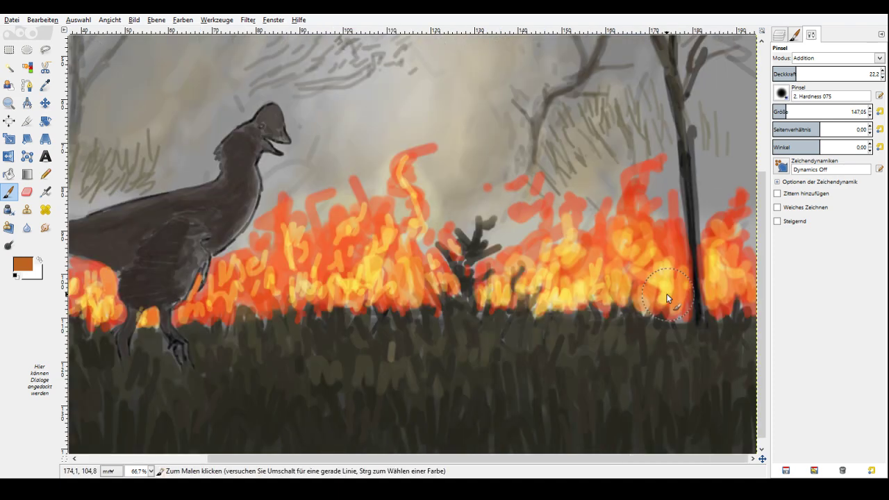
{"action": "left_click_drag", "start_coordinate": [723, 229], "coordinate": [743, 274]}
{"action": "scroll", "coordinate": [377, 292], "scroll_direction": "left", "scroll_amount": 12}
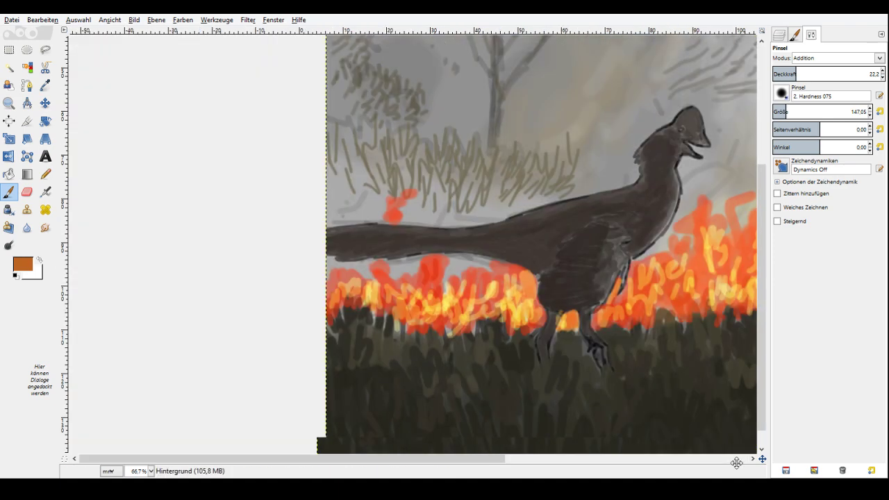
{"action": "left_click_drag", "start_coordinate": [376, 289], "coordinate": [397, 312]}
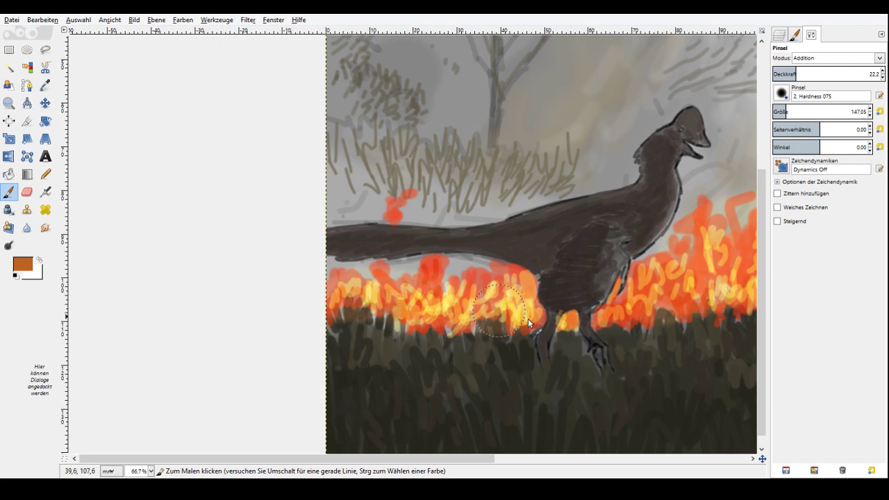
Set the opacity to 28.4 and brush size to 76.95, and brighten the flames around the large trunk and in front of the dinosaur.
{"action": "left_click", "coordinate": [802, 73]}
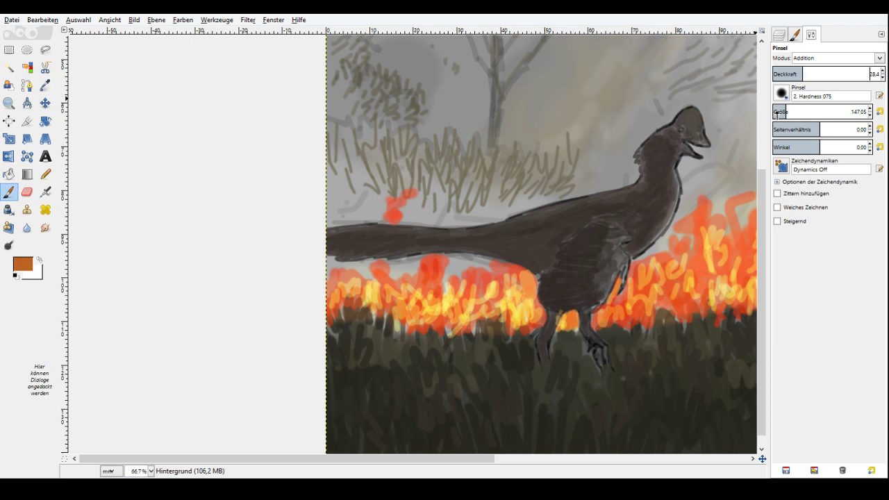
{"action": "left_click", "coordinate": [779, 113]}
{"action": "left_click_drag", "start_coordinate": [405, 459], "coordinate": [658, 458]}
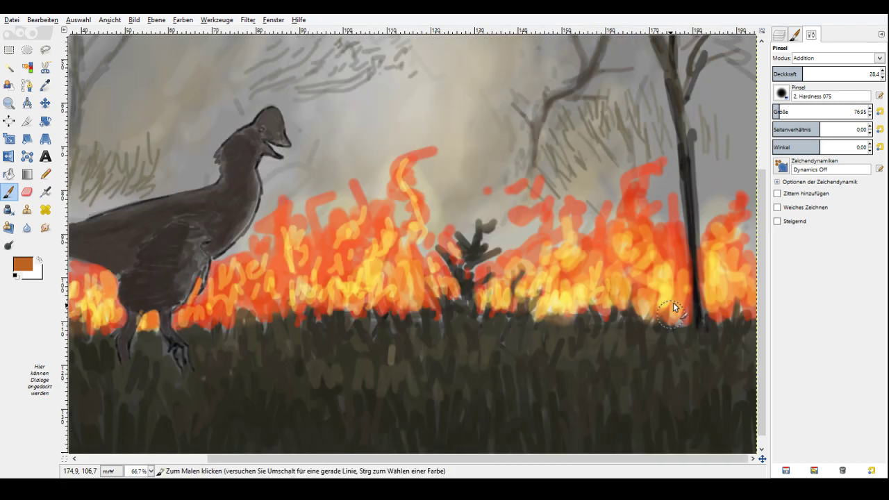
{"action": "left_click_drag", "start_coordinate": [673, 302], "coordinate": [737, 262]}
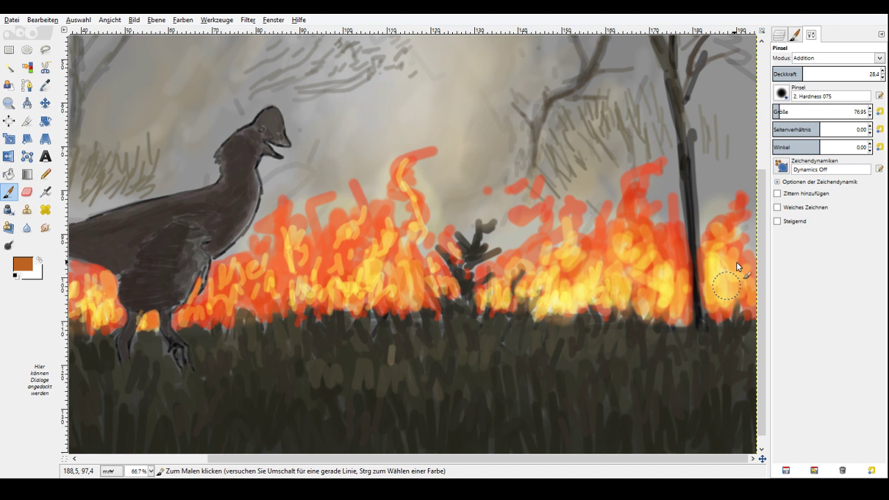
{"action": "left_click_drag", "start_coordinate": [737, 262], "coordinate": [600, 213]}
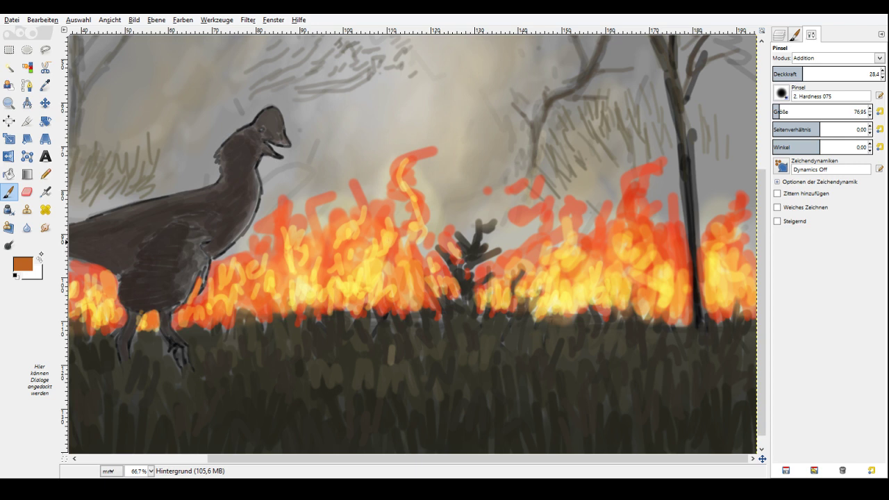
In Normal mode at opacity 30.9 and brush size 53.58, blend saturated orange over the flames on both sides of the shrub.
{"action": "left_click", "coordinate": [880, 58]}
{"action": "left_click", "coordinate": [806, 67]}
{"action": "left_click", "coordinate": [805, 74]}
{"action": "left_click", "coordinate": [777, 107]}
{"action": "key", "text": "ctrl+z"}
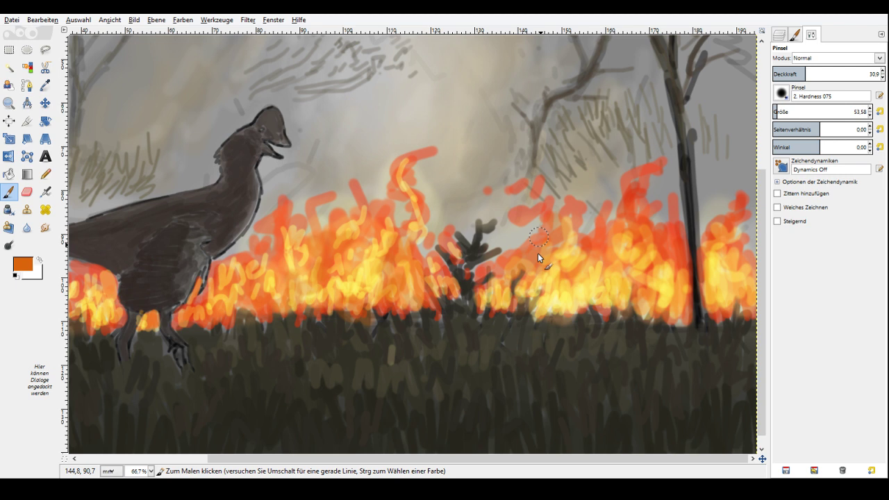
{"action": "left_click_drag", "start_coordinate": [539, 257], "coordinate": [431, 309]}
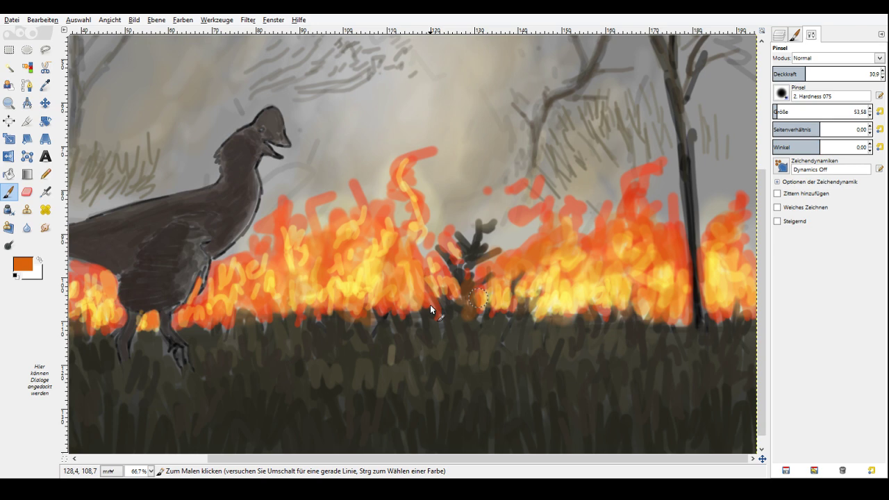
{"action": "key", "text": "ctrl+z"}
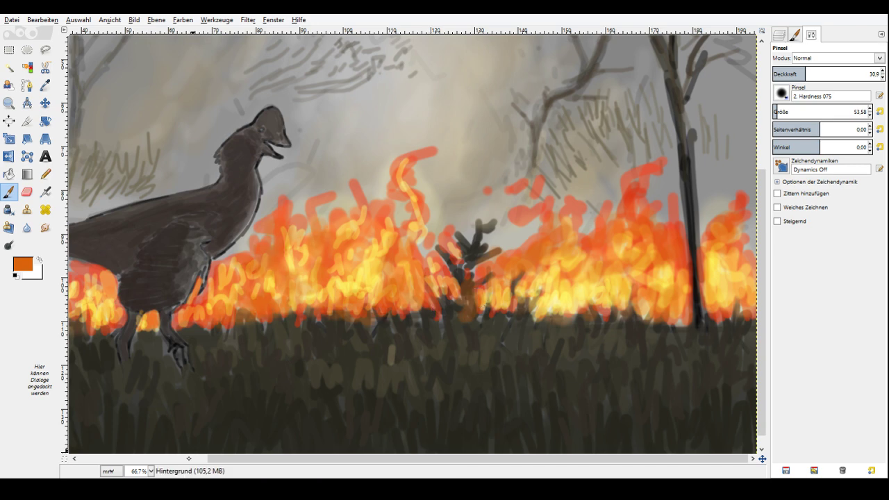
Set the brush size to 30.21 and opacity to 21.6, and soften the flames and flame tips around the tail and tall curl with orange.
{"action": "left_click", "coordinate": [189, 459]}
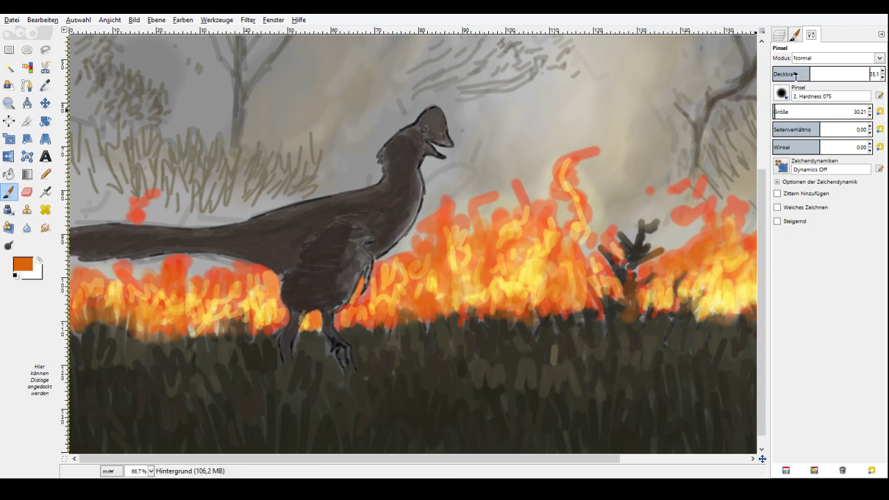
{"action": "left_click", "coordinate": [796, 75]}
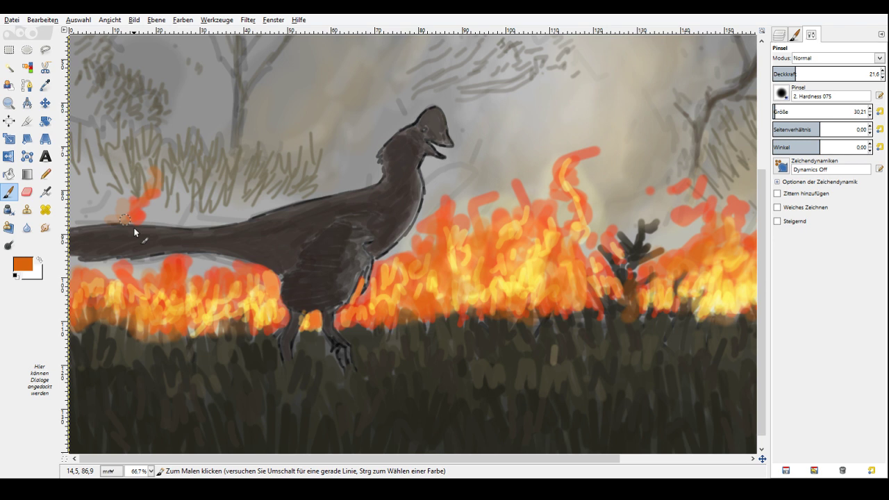
{"action": "left_click_drag", "start_coordinate": [114, 268], "coordinate": [106, 283]}
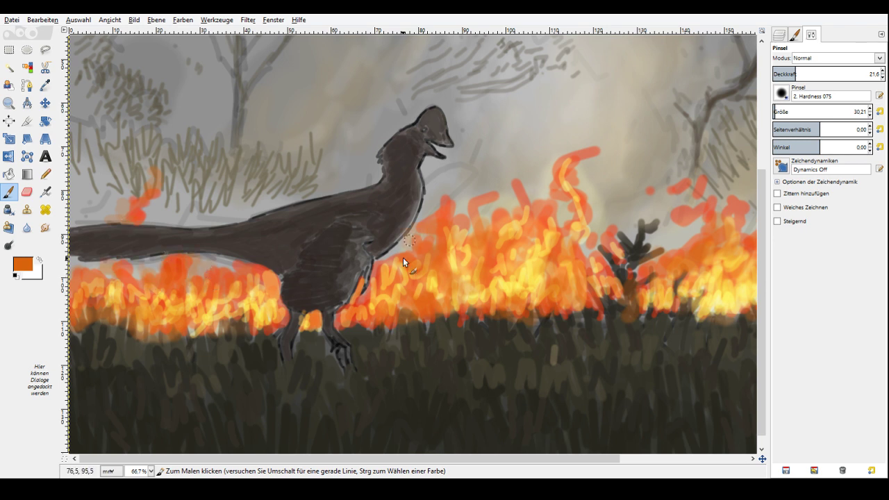
{"action": "left_click_drag", "start_coordinate": [492, 198], "coordinate": [513, 174]}
{"action": "mouse_move", "coordinate": [605, 142]}
{"action": "left_mouse_down"}
{"action": "mouse_move", "coordinate": [580, 148]}
{"action": "mouse_move", "coordinate": [596, 173]}
{"action": "left_mouse_up"}
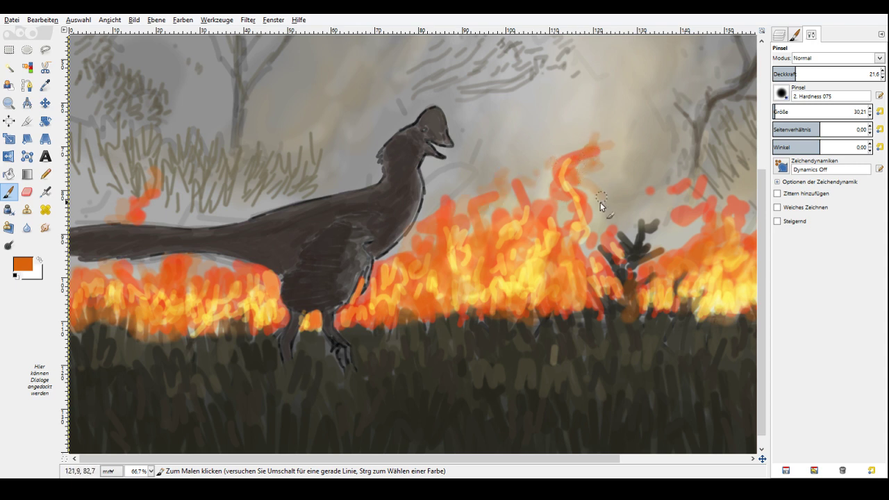
{"action": "left_click_drag", "start_coordinate": [600, 203], "coordinate": [589, 250]}
With dark brown, the 2. Hardness 025 brush, size 47.74 and opacity 12.9, paint smoke around the tall flame curl and above the shrub.
{"action": "left_click", "coordinate": [617, 186]}
{"action": "left_click", "coordinate": [613, 180], "text": "ctrl"}
{"action": "left_click", "coordinate": [615, 181], "text": "ctrl"}
{"action": "left_click", "coordinate": [776, 111]}
{"action": "left_click", "coordinate": [781, 93]}
{"action": "left_click", "coordinate": [839, 155]}
{"action": "left_click", "coordinate": [787, 73]}
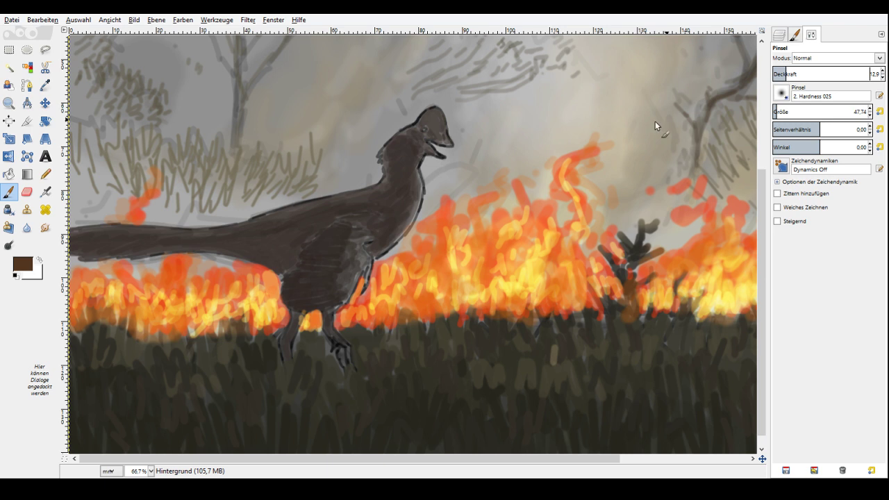
{"action": "left_click_drag", "start_coordinate": [603, 145], "coordinate": [563, 209]}
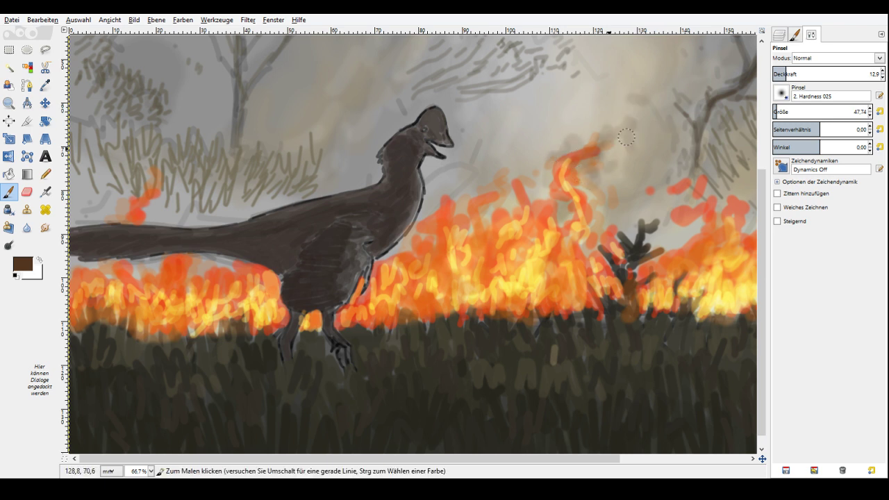
{"action": "mouse_move", "coordinate": [627, 137]}
{"action": "left_mouse_down"}
{"action": "mouse_move", "coordinate": [590, 201]}
{"action": "mouse_move", "coordinate": [580, 175]}
{"action": "mouse_move", "coordinate": [538, 177]}
{"action": "left_mouse_up"}
{"action": "left_click_drag", "start_coordinate": [622, 160], "coordinate": [636, 104]}
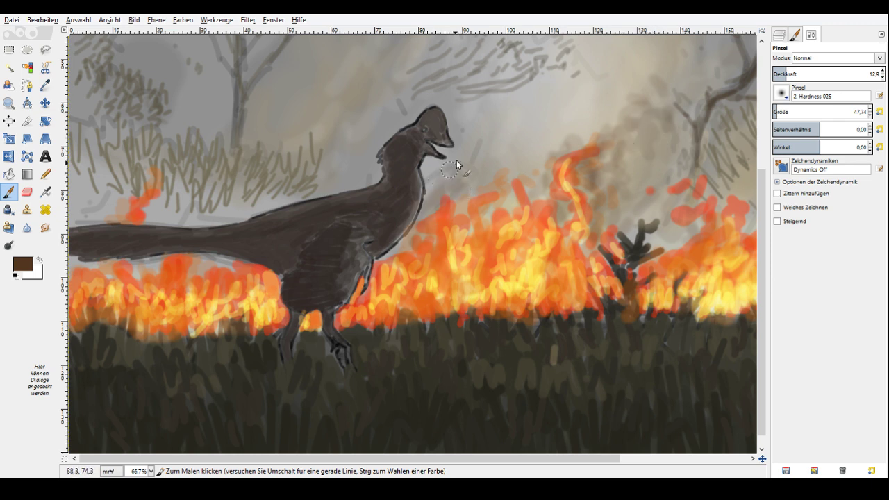
Paint faint brown smoke rising from the flames in front of the dinosaur's head and above its back and tail.
{"action": "left_click_drag", "start_coordinate": [444, 222], "coordinate": [472, 193]}
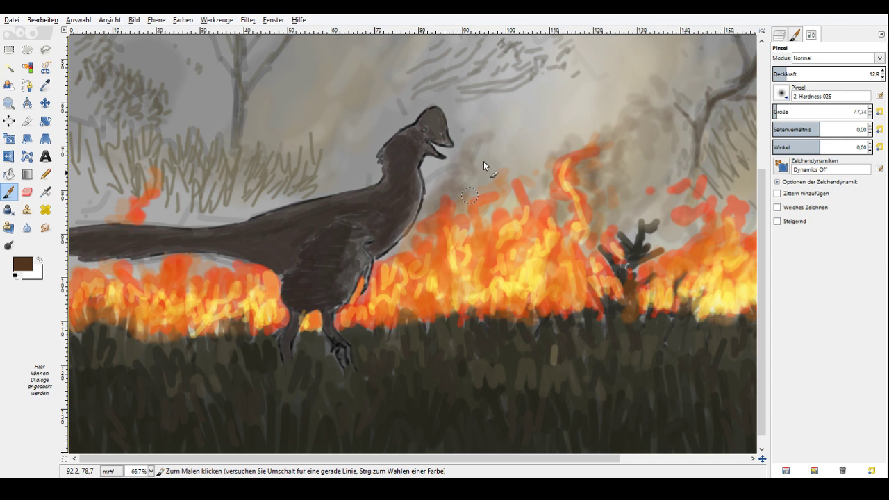
{"action": "left_click_drag", "start_coordinate": [487, 128], "coordinate": [506, 125]}
{"action": "left_click_drag", "start_coordinate": [318, 186], "coordinate": [240, 205]}
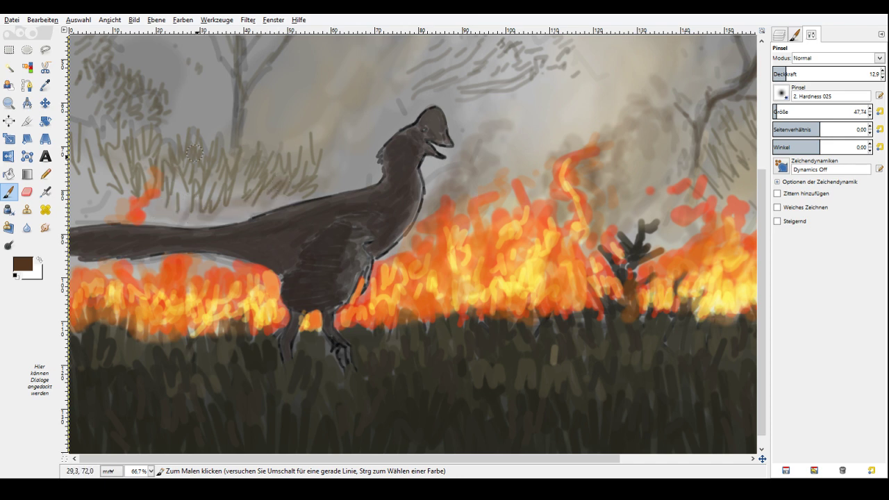
{"action": "left_click_drag", "start_coordinate": [166, 148], "coordinate": [94, 214]}
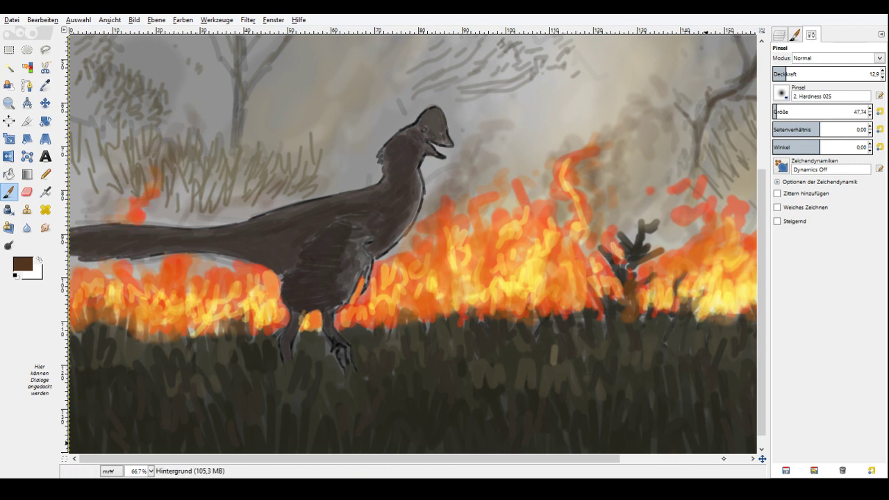
Add faint brown smoke above the flames on both sides of the large tree trunk.
{"action": "left_click", "coordinate": [724, 459]}
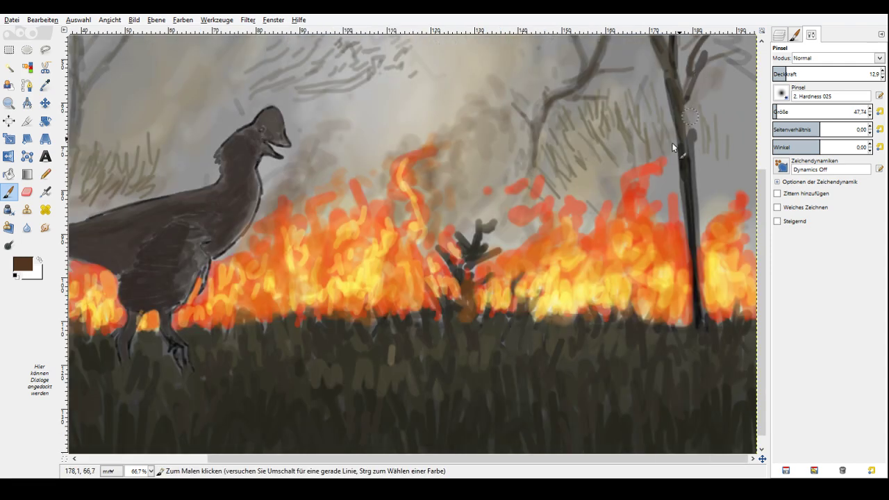
{"action": "mouse_move", "coordinate": [674, 147]}
{"action": "left_mouse_down"}
{"action": "mouse_move", "coordinate": [650, 185]}
{"action": "mouse_move", "coordinate": [681, 152]}
{"action": "mouse_move", "coordinate": [653, 129]}
{"action": "left_mouse_up"}
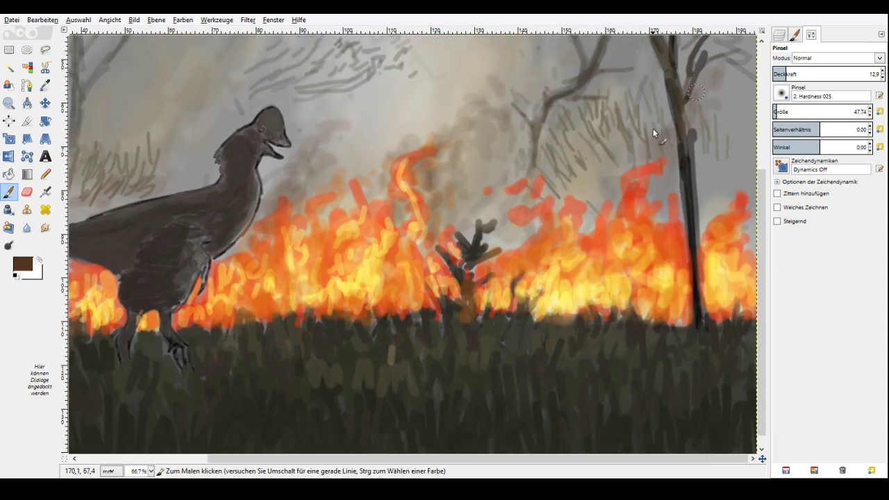
{"action": "mouse_move", "coordinate": [719, 207]}
{"action": "left_mouse_down"}
{"action": "mouse_move", "coordinate": [754, 221]}
{"action": "mouse_move", "coordinate": [719, 215]}
{"action": "left_mouse_up"}
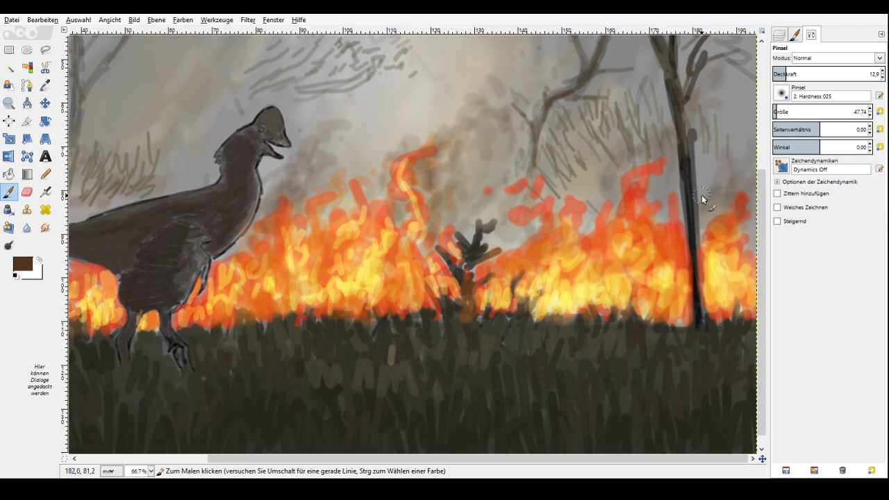
Paint a diagonal streak of brown smoke across the sky and hanging branch above the dinosaur's head.
{"action": "scroll", "coordinate": [695, 198], "scroll_direction": "up", "scroll_amount": 4}
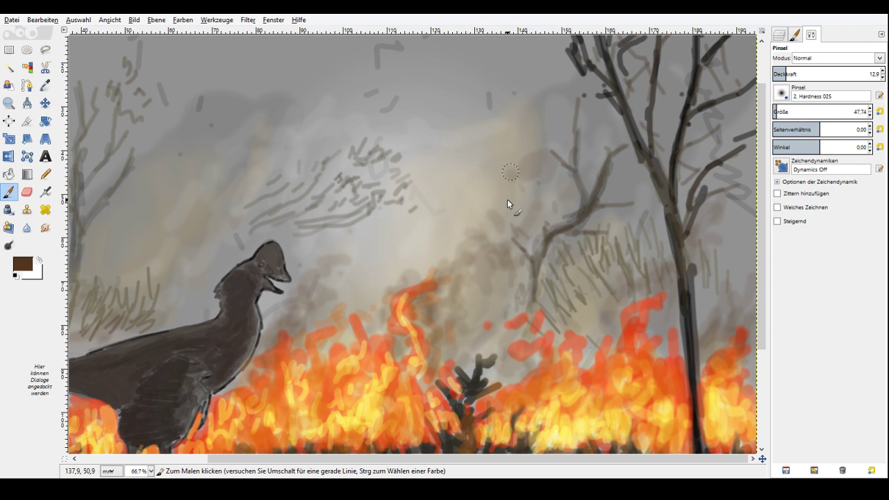
{"action": "left_click_drag", "start_coordinate": [438, 61], "coordinate": [334, 177]}
{"action": "left_click_drag", "start_coordinate": [421, 111], "coordinate": [363, 139]}
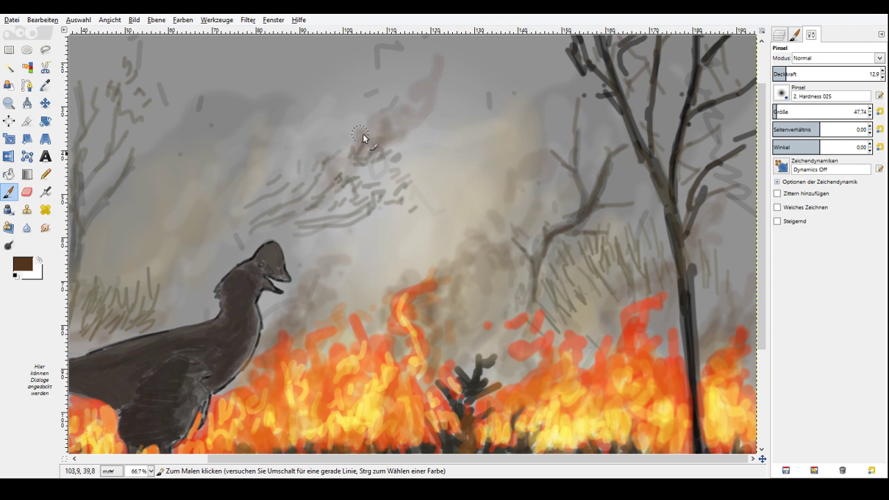
Set the brush size to 106.16 and opacity to 7.7, and paint broad faint smoke across the sky and around the small bare tree.
{"action": "left_click_drag", "start_coordinate": [776, 111], "coordinate": [854, 112]}
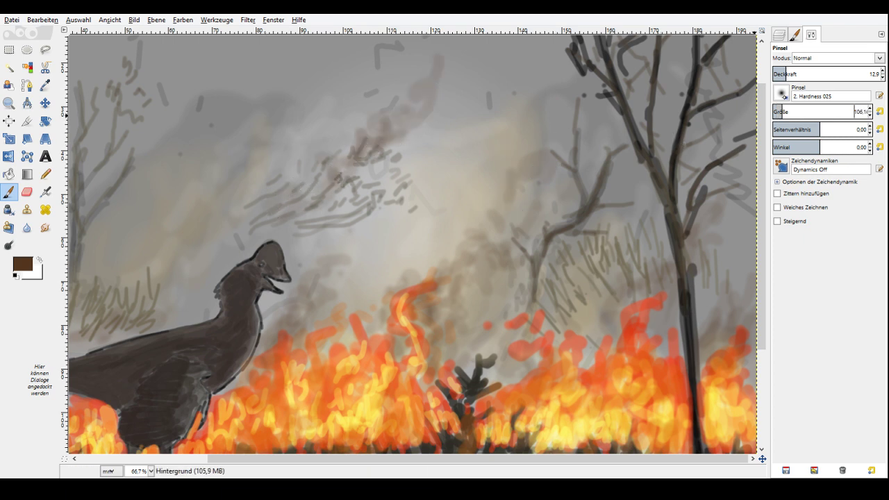
{"action": "left_click", "coordinate": [780, 73]}
{"action": "mouse_move", "coordinate": [313, 167]}
{"action": "left_mouse_down"}
{"action": "mouse_move", "coordinate": [368, 118]}
{"action": "mouse_move", "coordinate": [452, 78]}
{"action": "left_mouse_up"}
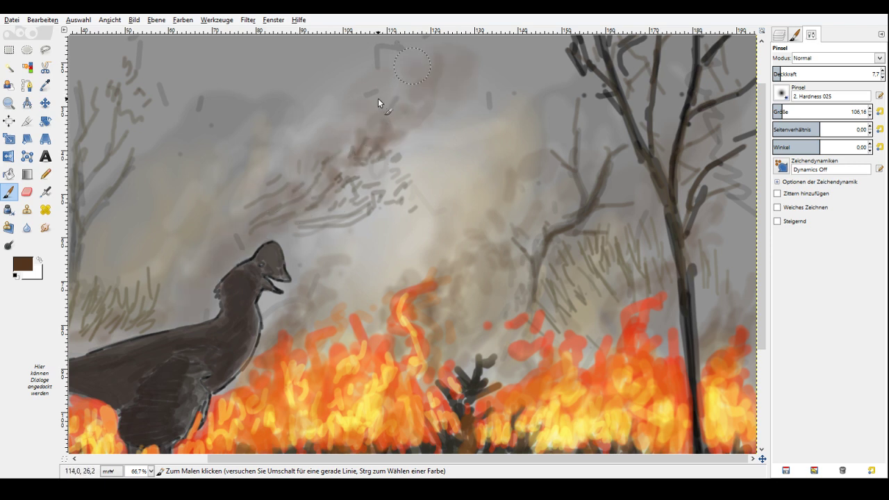
{"action": "left_click_drag", "start_coordinate": [378, 98], "coordinate": [172, 212]}
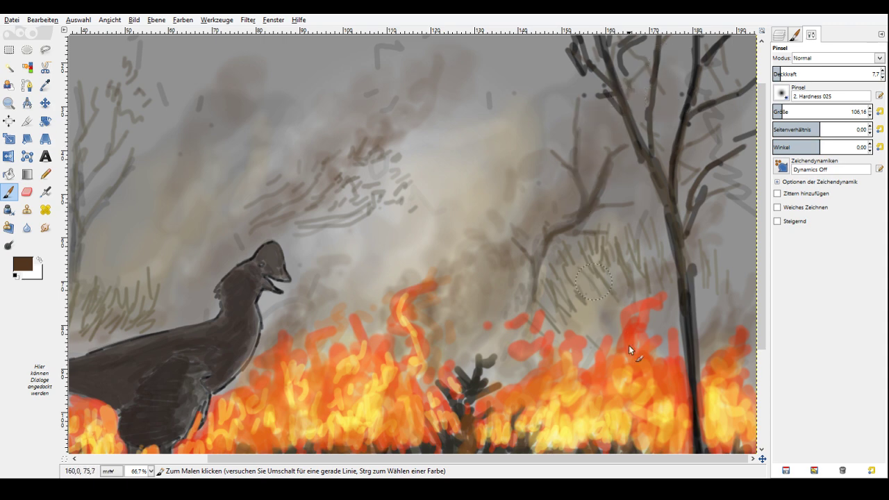
{"action": "scroll", "coordinate": [629, 345], "scroll_direction": "left", "scroll_amount": 5}
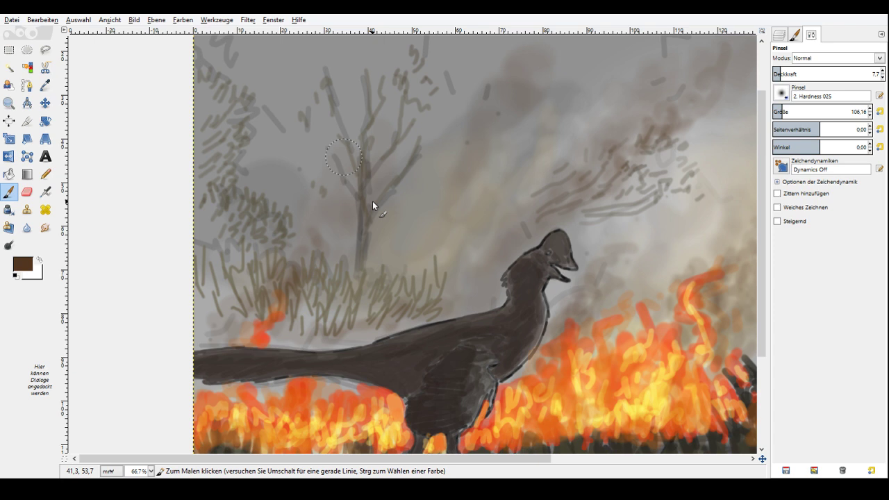
{"action": "mouse_move", "coordinate": [372, 201]}
{"action": "left_mouse_down"}
{"action": "mouse_move", "coordinate": [460, 54]}
{"action": "mouse_move", "coordinate": [397, 179]}
{"action": "left_mouse_up"}
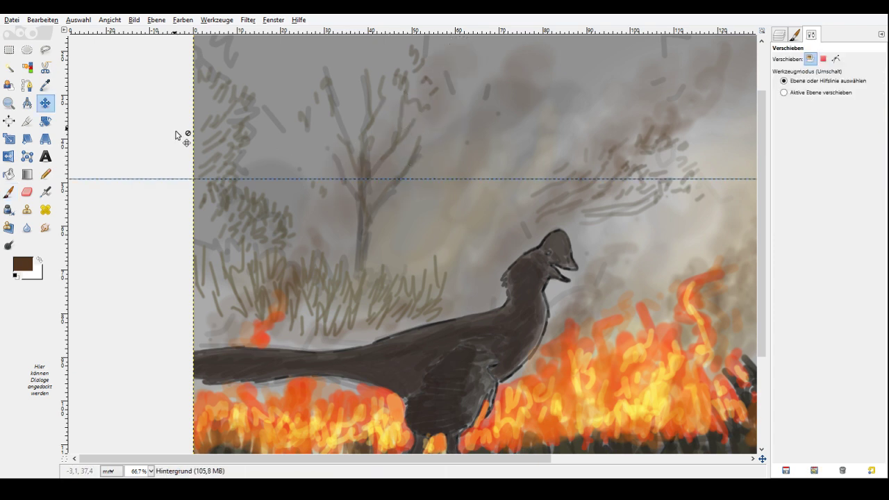
Remove the stray horizontal guide from the canvas and return to the Paintbrush.
{"action": "left_click_drag", "start_coordinate": [129, 179], "coordinate": [154, 37]}
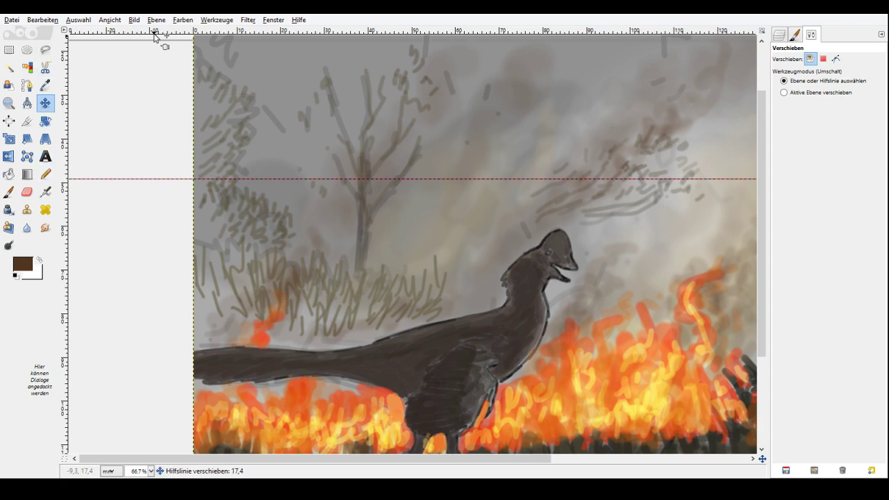
{"action": "left_click_drag", "start_coordinate": [154, 36], "coordinate": [156, 31]}
{"action": "key", "text": "p"}
Paint soft brown smoke drifting into the upper sky beside the small bare tree and above the dinosaur's back.
{"action": "scroll", "coordinate": [556, 104], "scroll_direction": "up", "scroll_amount": 2}
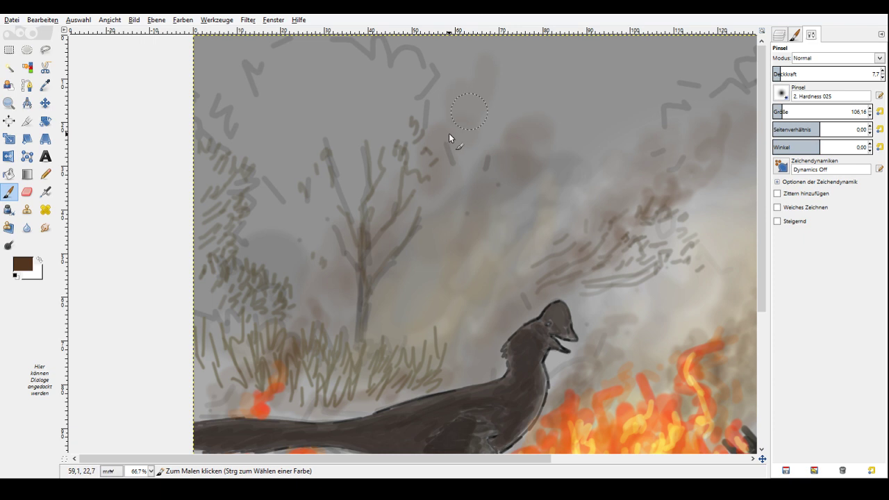
{"action": "left_click_drag", "start_coordinate": [484, 70], "coordinate": [535, 52]}
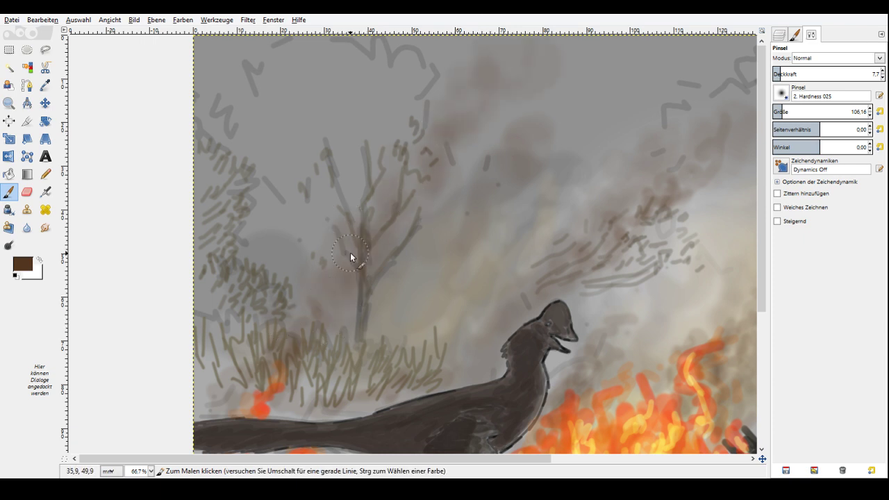
{"action": "left_click_drag", "start_coordinate": [593, 104], "coordinate": [567, 163]}
{"action": "left_click_drag", "start_coordinate": [453, 344], "coordinate": [453, 359]}
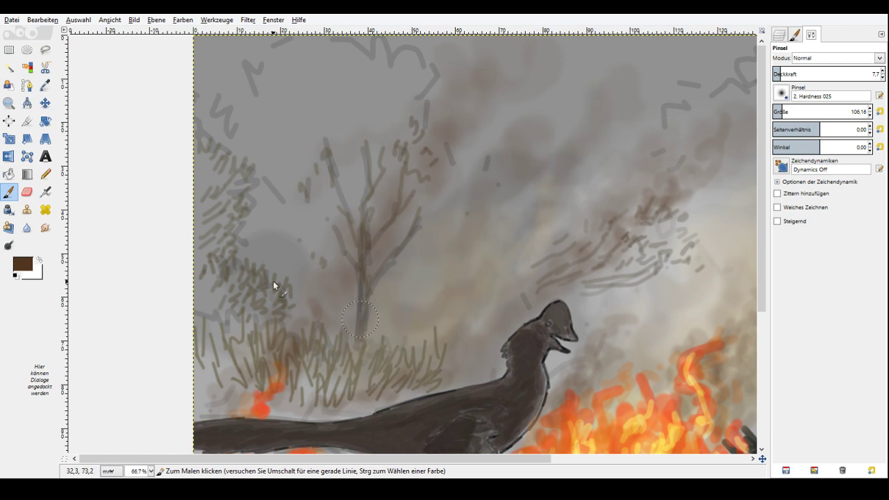
Set the brush opacity to 17.5 and size to 59.42, and add smoke around the tail flames and the tall grass behind the dinosaur.
{"action": "key", "text": "z"}
{"action": "left_click", "coordinate": [621, 204], "text": "ctrl"}
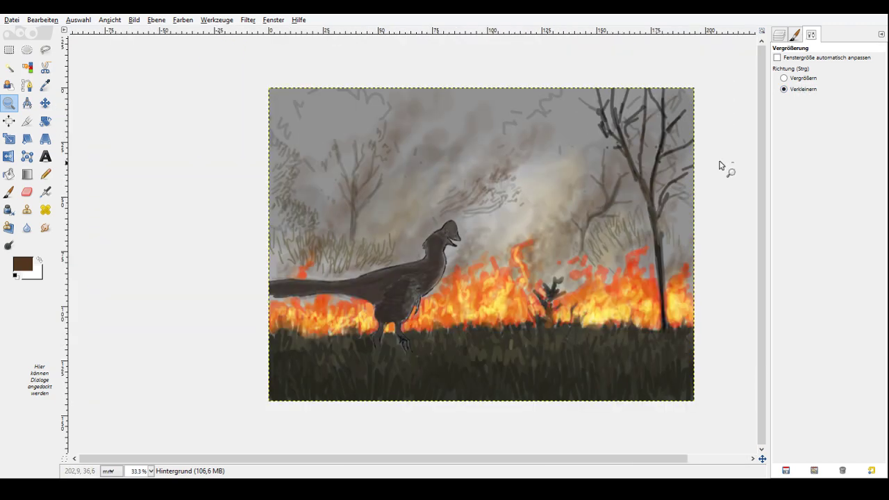
{"action": "left_click", "coordinate": [323, 333]}
{"action": "left_click", "coordinate": [9, 192]}
{"action": "left_click", "coordinate": [791, 75]}
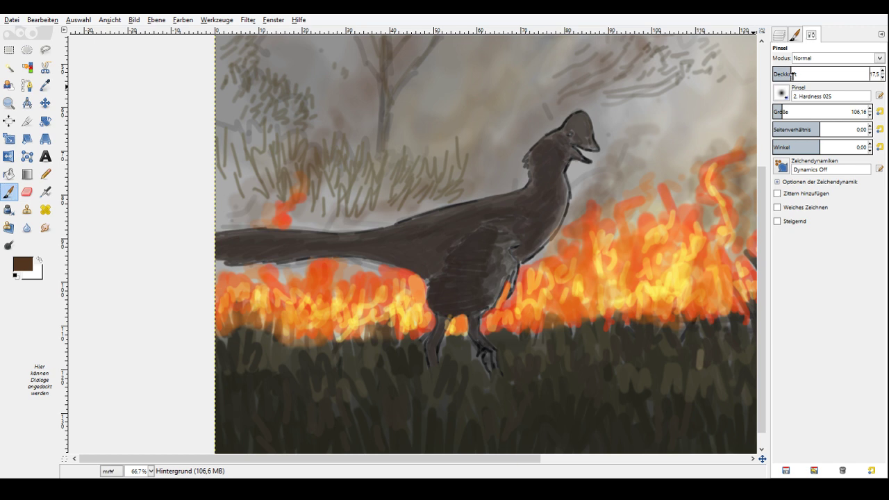
{"action": "left_click", "coordinate": [779, 111]}
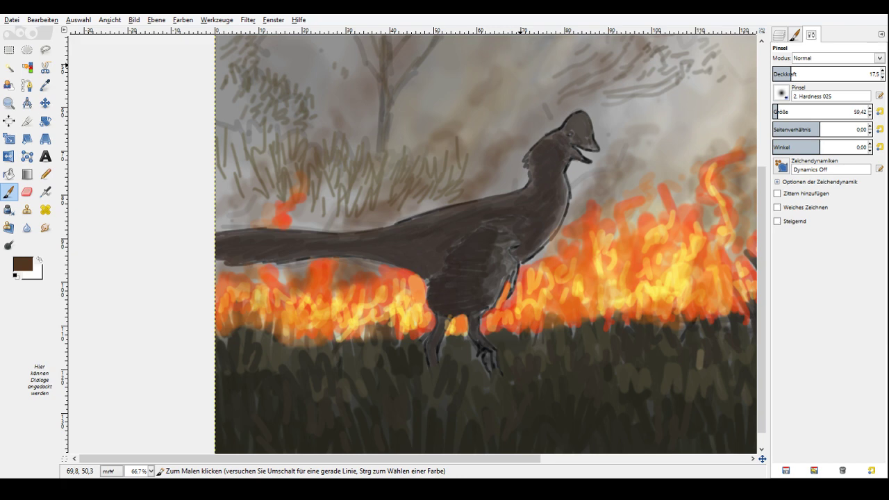
Paint brown smoke above the flames around the large tree trunk and the thin tree beside it.
{"action": "left_click", "coordinate": [736, 459]}
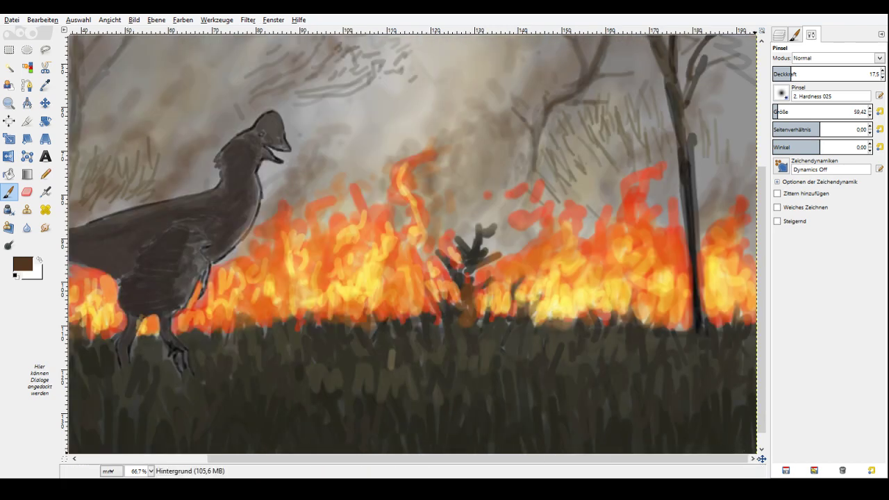
{"action": "left_click_drag", "start_coordinate": [666, 178], "coordinate": [491, 306]}
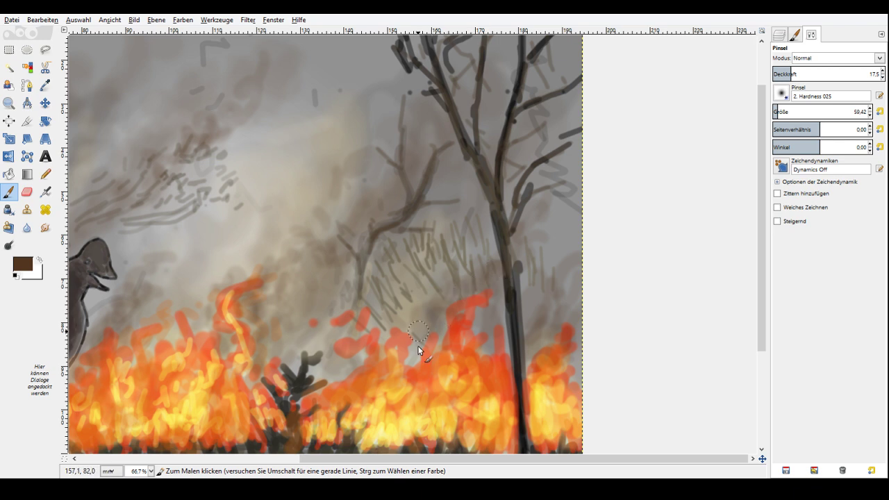
{"action": "left_click_drag", "start_coordinate": [488, 274], "coordinate": [556, 214]}
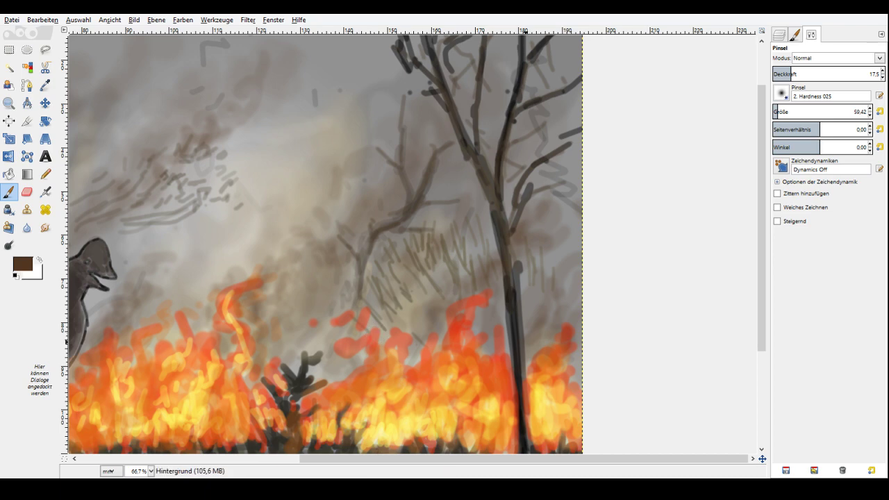
Set the brush size to 129.53 and opacity to 10.8, and paint hazy smoke around the small bare tree and the leafy bush beside it.
{"action": "left_click_drag", "start_coordinate": [763, 459], "coordinate": [741, 464]}
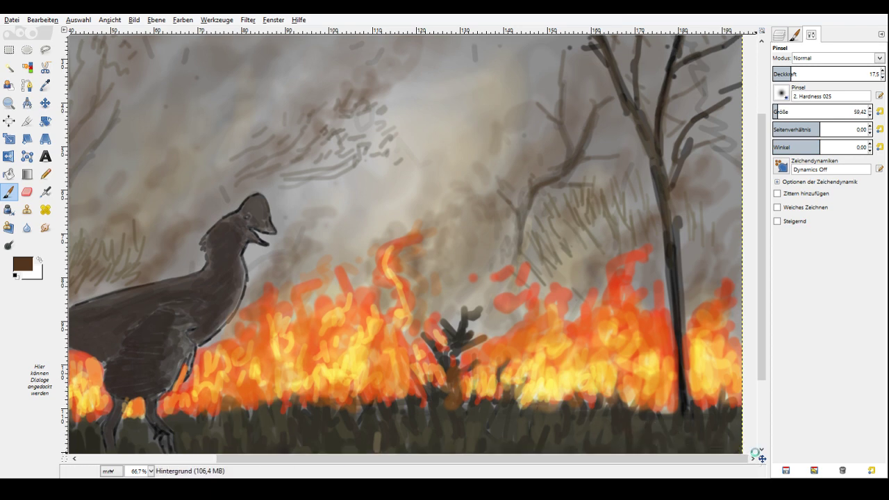
{"action": "left_click_drag", "start_coordinate": [760, 457], "coordinate": [742, 450]}
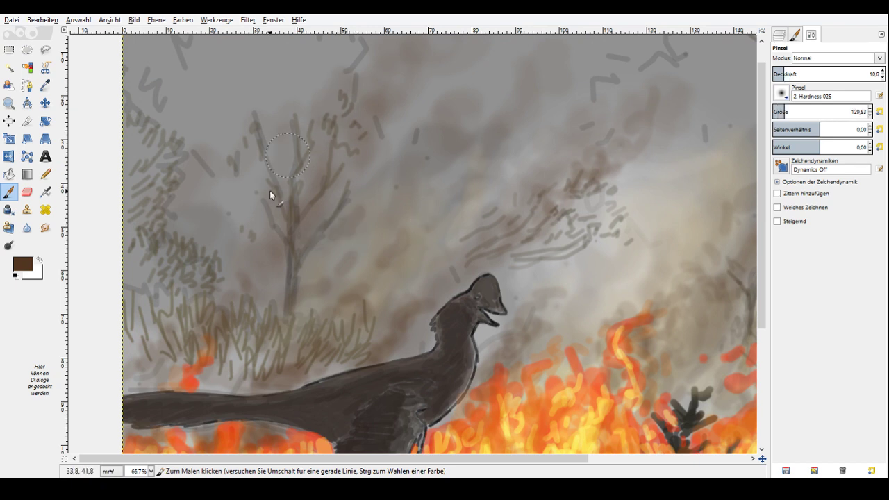
{"action": "mouse_move", "coordinate": [270, 191]}
{"action": "left_mouse_down"}
{"action": "mouse_move", "coordinate": [221, 162]}
{"action": "mouse_move", "coordinate": [183, 226]}
{"action": "mouse_move", "coordinate": [212, 246]}
{"action": "mouse_move", "coordinate": [212, 222]}
{"action": "left_mouse_up"}
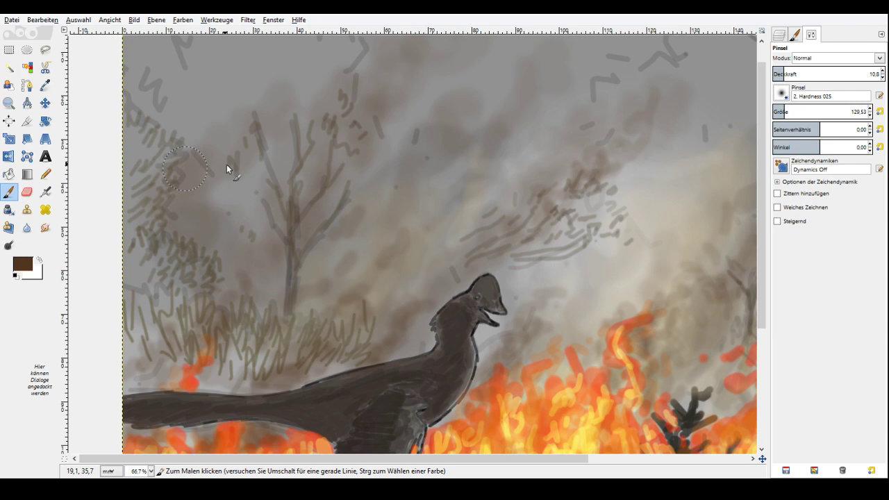
{"action": "left_click_drag", "start_coordinate": [247, 97], "coordinate": [202, 97]}
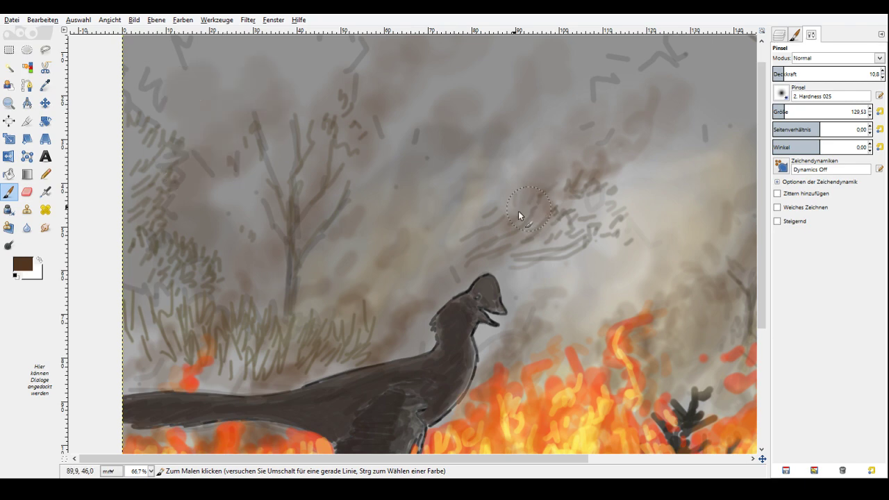
Extend the faint brown smoke across the upper sky toward the branches of the large tree.
{"action": "scroll", "coordinate": [700, 457], "scroll_direction": "right", "scroll_amount": 5}
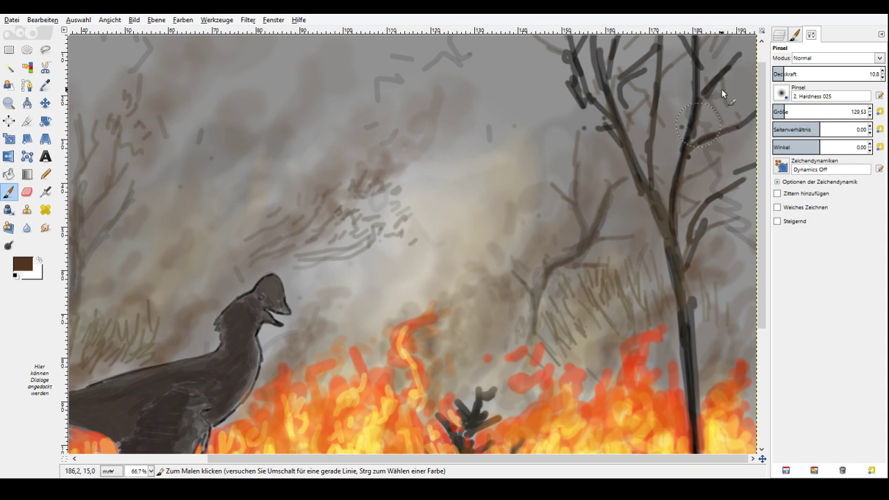
{"action": "mouse_move", "coordinate": [609, 86]}
{"action": "left_mouse_down"}
{"action": "mouse_move", "coordinate": [566, 186]}
{"action": "mouse_move", "coordinate": [174, 31]}
{"action": "left_mouse_up"}
{"action": "left_click", "coordinate": [8, 191]}
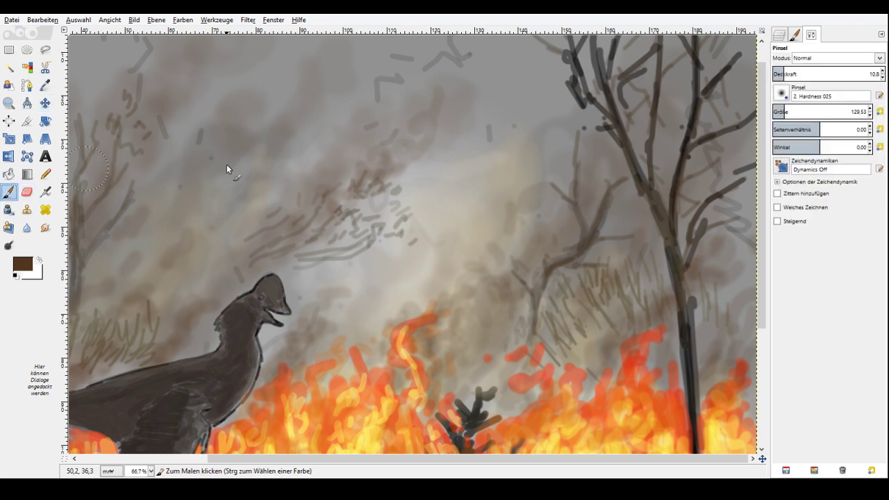
Sample an orange from the flames, set the brush mode to Abwedeln, and paint a warm glow along the grass edge below the fire.
{"action": "left_click_drag", "start_coordinate": [762, 459], "coordinate": [770, 467]}
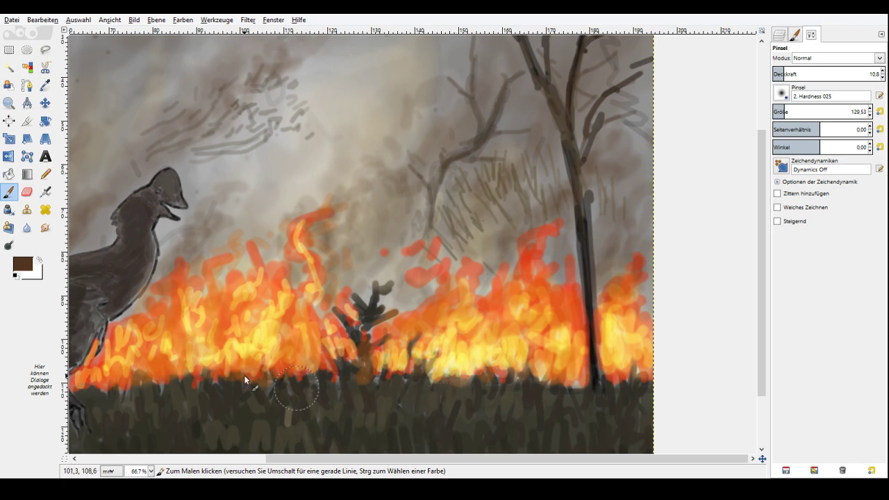
{"action": "mouse_move", "coordinate": [762, 459]}
{"action": "left_mouse_down"}
{"action": "mouse_move", "coordinate": [720, 461]}
{"action": "mouse_move", "coordinate": [762, 459]}
{"action": "left_mouse_up"}
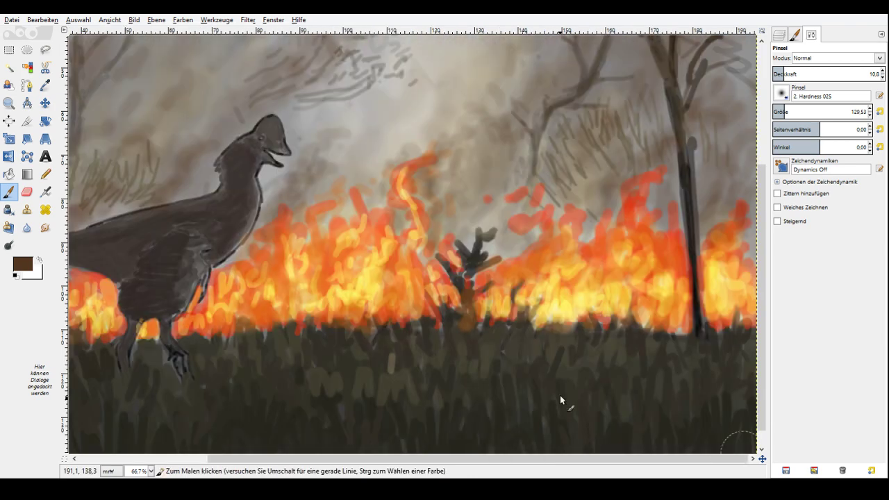
{"action": "left_click", "coordinate": [687, 237], "text": "ctrl"}
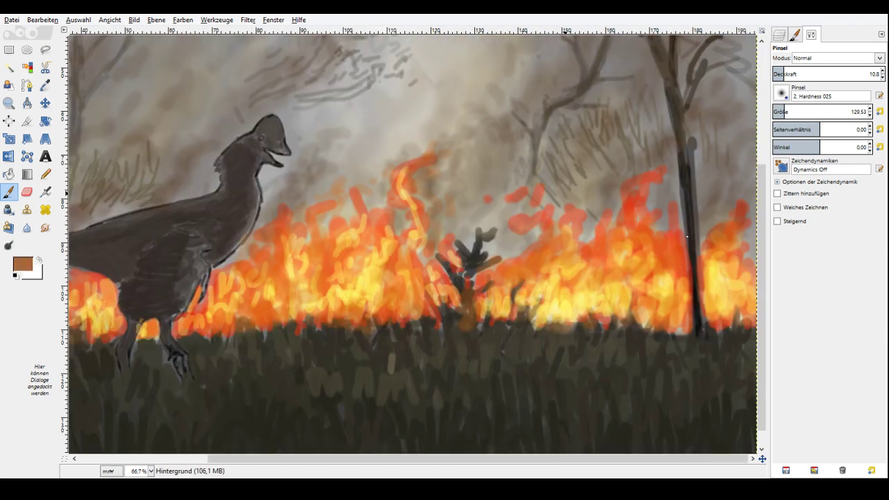
{"action": "left_click", "coordinate": [651, 173], "text": "ctrl"}
{"action": "left_click", "coordinate": [799, 58]}
{"action": "left_click", "coordinate": [803, 152]}
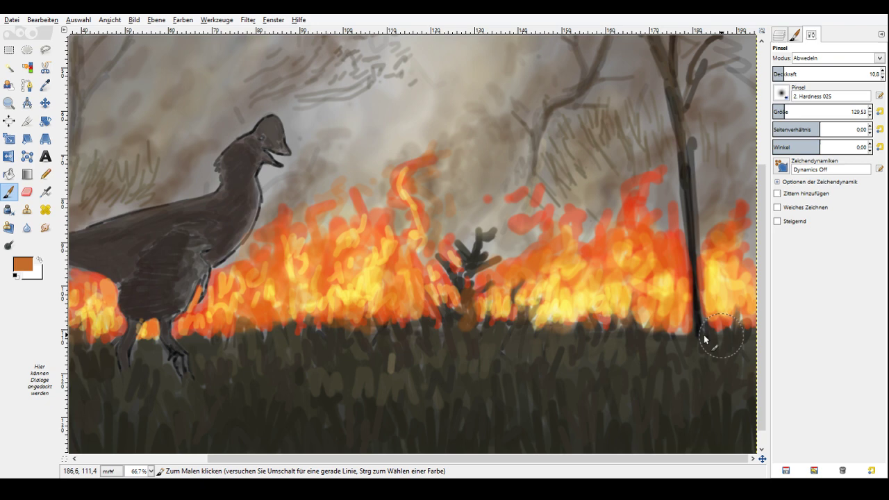
{"action": "left_click_drag", "start_coordinate": [705, 339], "coordinate": [535, 335]}
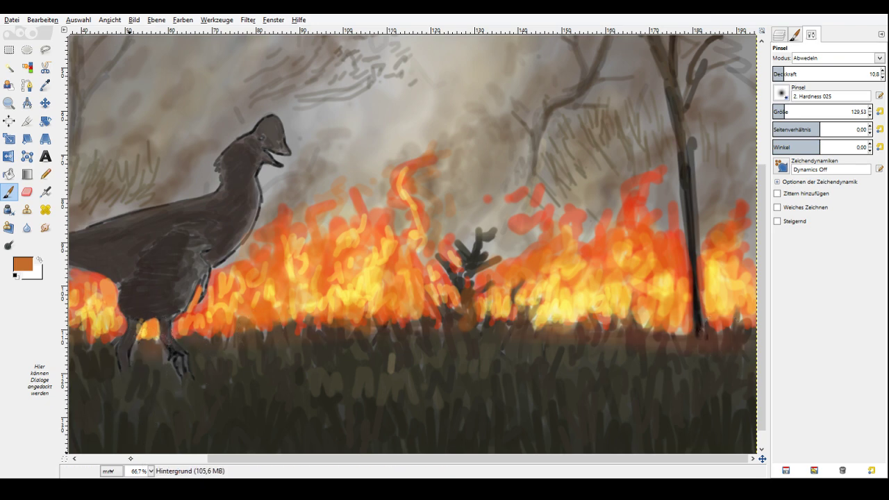
{"action": "scroll", "coordinate": [410, 243], "scroll_direction": "left", "scroll_amount": 5}
Set the brush opacity to 23.2 and size to 24.37, and paint an orange rim light along the dinosaur's chest and front neck.
{"action": "key", "text": "z"}
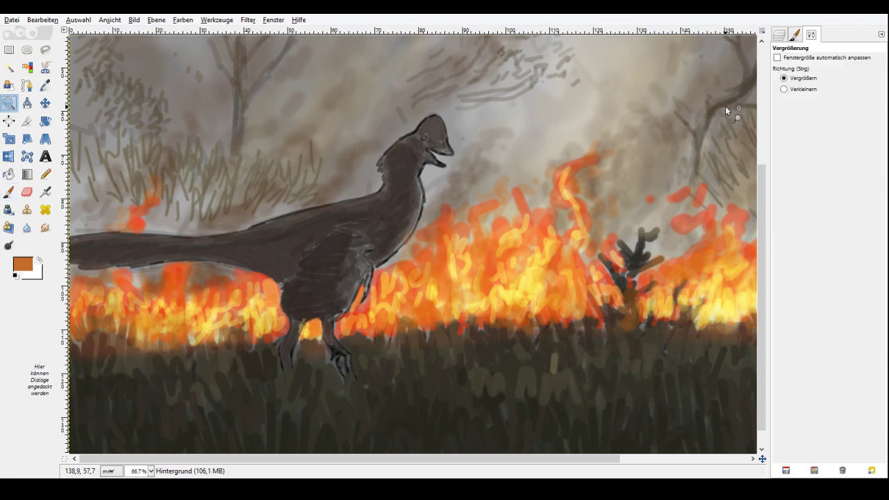
{"action": "left_click", "coordinate": [790, 78]}
{"action": "double_click", "coordinate": [361, 213]}
{"action": "key", "text": "p"}
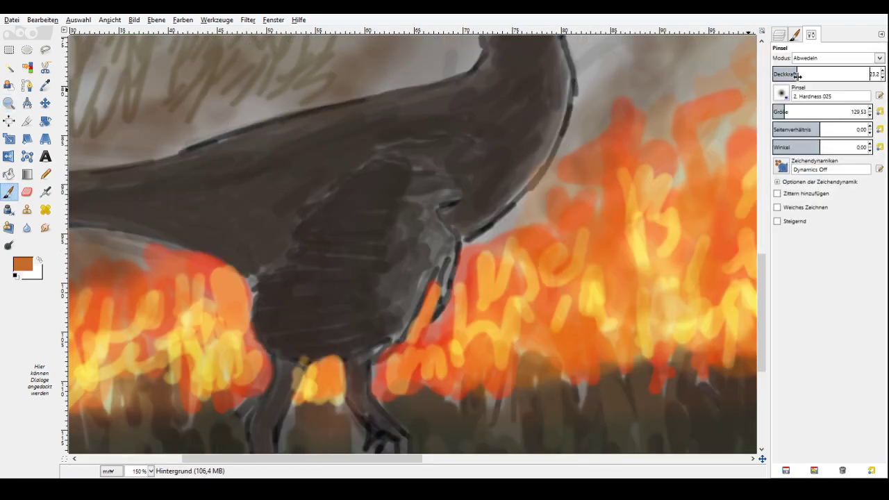
{"action": "left_click", "coordinate": [781, 110]}
{"action": "left_click", "coordinate": [775, 112]}
{"action": "mouse_move", "coordinate": [486, 214]}
{"action": "left_mouse_down"}
{"action": "mouse_move", "coordinate": [470, 227]}
{"action": "mouse_move", "coordinate": [551, 140]}
{"action": "left_mouse_up"}
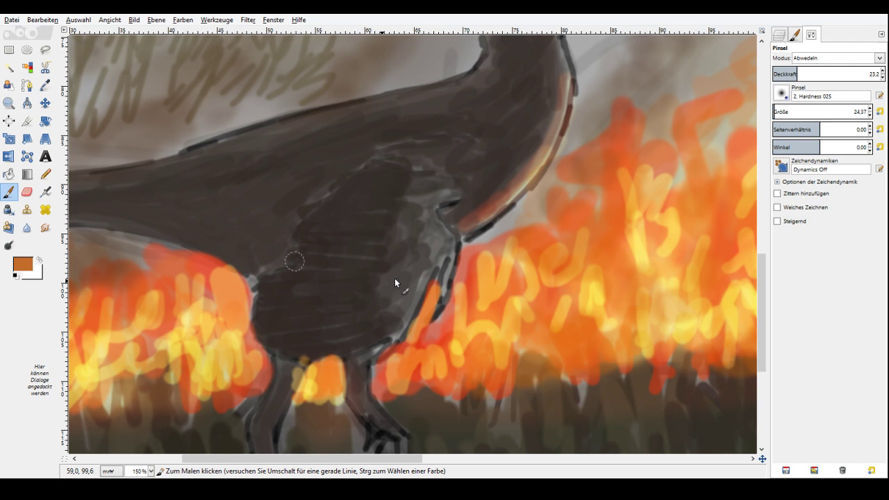
Set the brush size to 15 and opacity to 18, and paint a faint orange rim light along the dinosaur's front thigh and lower leg.
{"action": "left_click", "coordinate": [773, 111]}
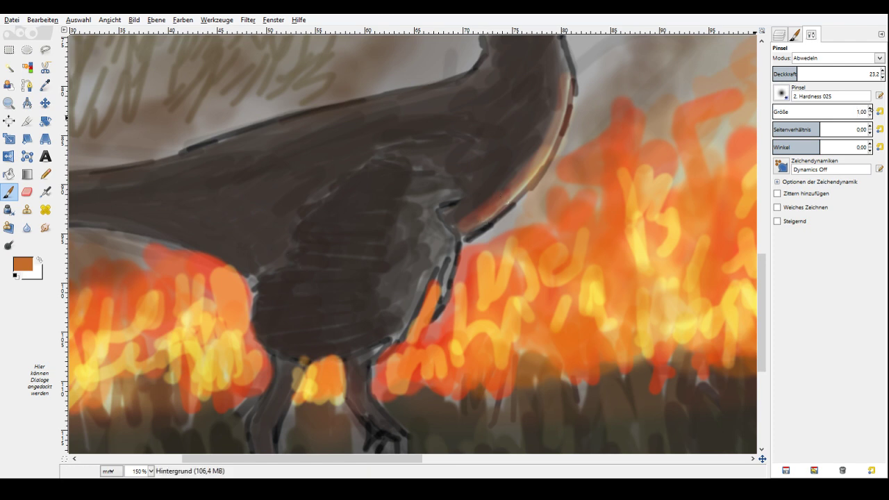
{"action": "left_click", "coordinate": [879, 95]}
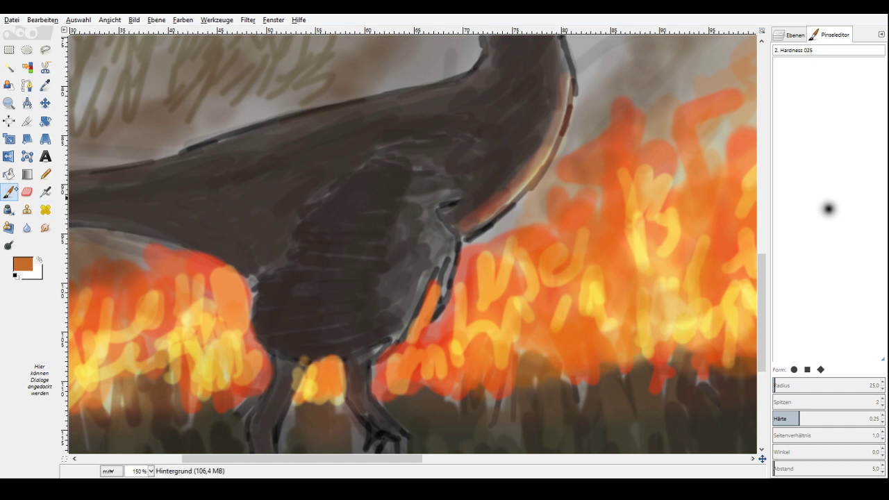
{"action": "double_click", "coordinate": [9, 191]}
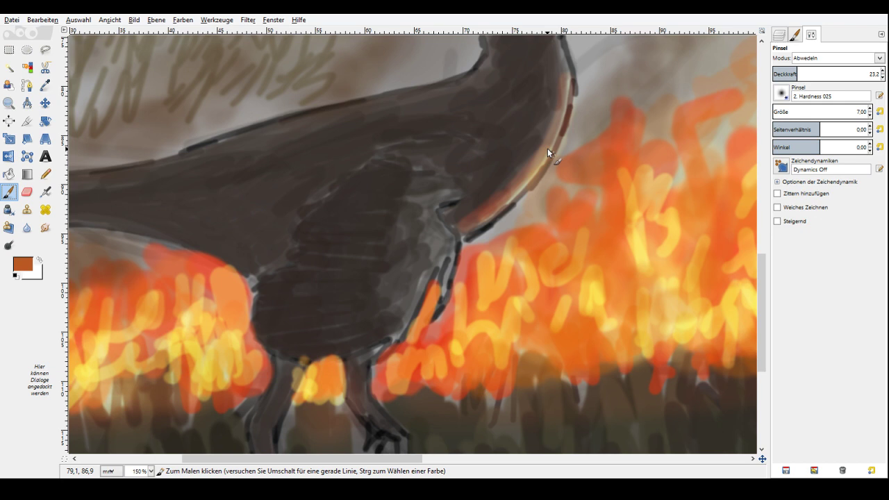
{"action": "scroll", "coordinate": [867, 107], "scroll_direction": "up", "scroll_amount": 7}
{"action": "scroll", "coordinate": [867, 107], "scroll_direction": "up", "scroll_amount": 1}
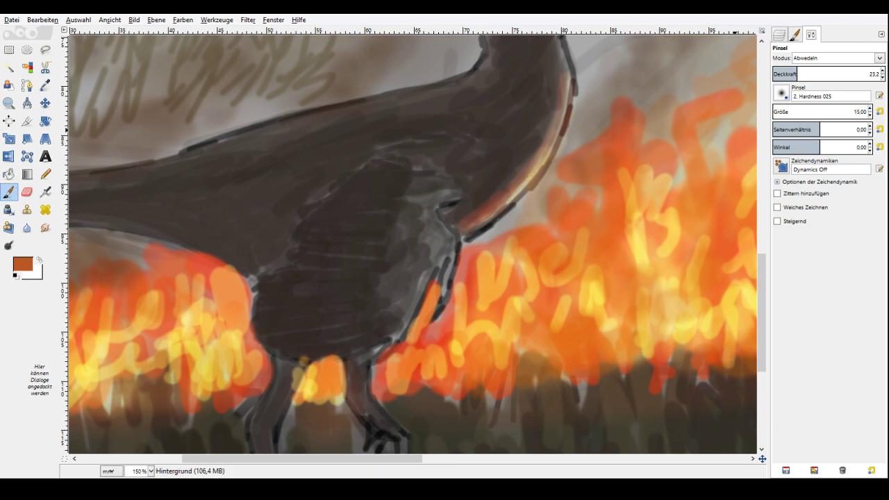
{"action": "left_click", "coordinate": [791, 74]}
{"action": "left_click_drag", "start_coordinate": [430, 283], "coordinate": [396, 333]}
{"action": "mouse_move", "coordinate": [361, 372]}
{"action": "left_mouse_down"}
{"action": "mouse_move", "coordinate": [366, 401]}
{"action": "mouse_move", "coordinate": [386, 418]}
{"action": "left_mouse_up"}
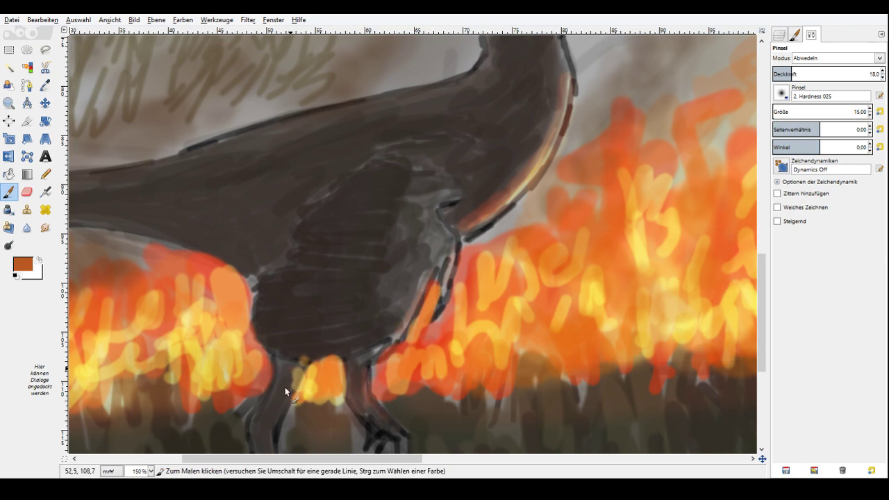
Paint the orange rim light on the dinosaur's rear leg and along the underside of its tail.
{"action": "scroll", "coordinate": [566, 230], "scroll_direction": "up", "scroll_amount": 6}
{"action": "left_click_drag", "start_coordinate": [569, 255], "coordinate": [558, 278]}
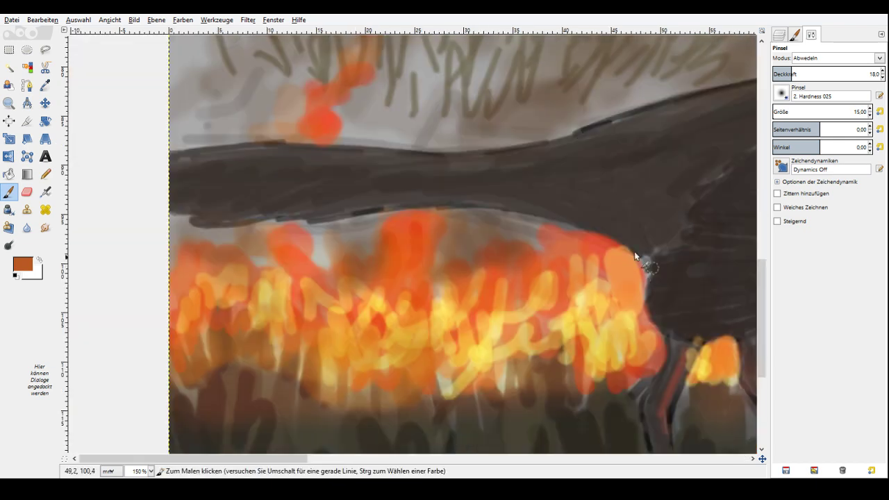
{"action": "mouse_move", "coordinate": [634, 251]}
{"action": "left_mouse_down"}
{"action": "mouse_move", "coordinate": [598, 226]}
{"action": "mouse_move", "coordinate": [453, 205]}
{"action": "mouse_move", "coordinate": [350, 214]}
{"action": "left_mouse_up"}
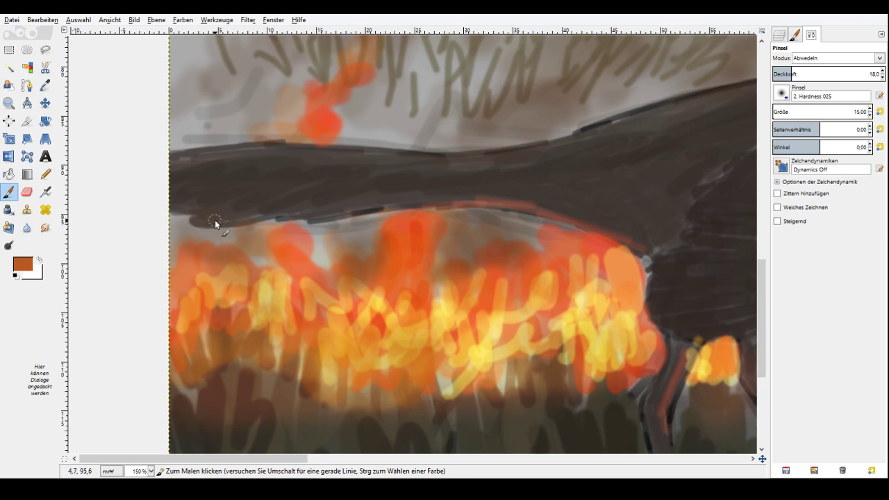
Sample a dark green from the grass, set the brush to Normal mode at 64.4 opacity, and paint dark blades against the fire ahead of the dinosaur.
{"action": "left_click_drag", "start_coordinate": [763, 459], "coordinate": [778, 461]}
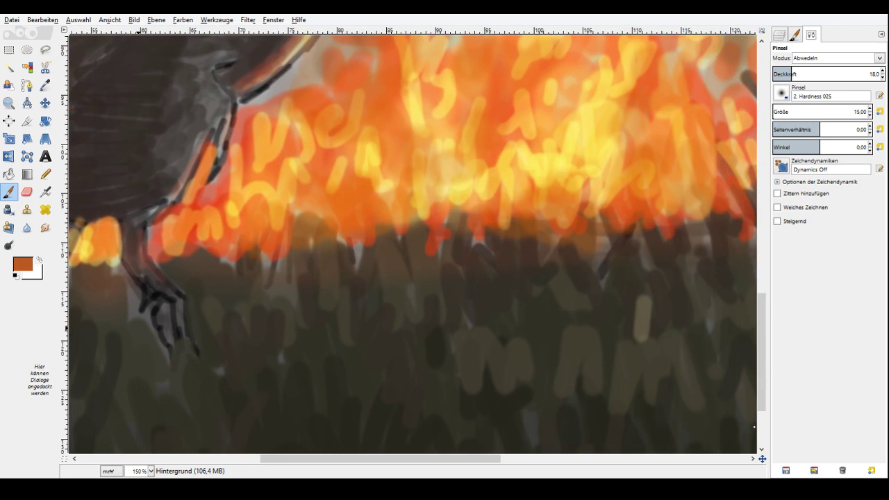
{"action": "key", "text": "o"}
{"action": "left_click", "coordinate": [198, 273]}
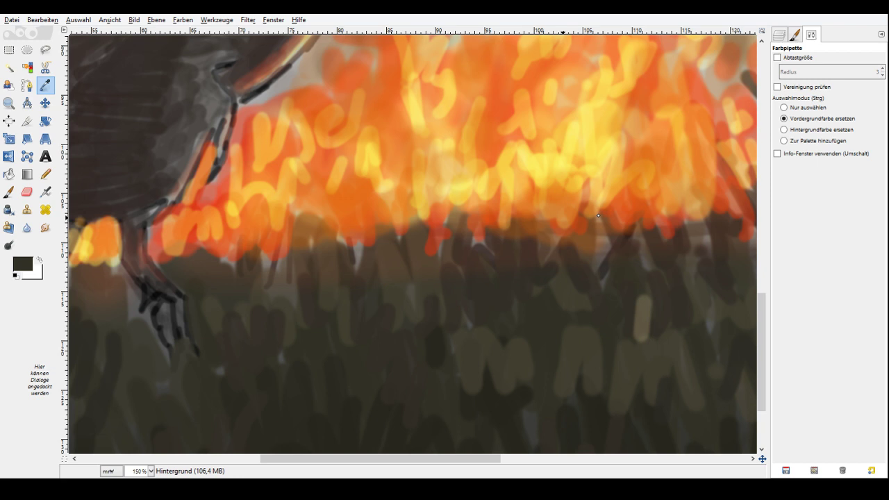
{"action": "left_click", "coordinate": [9, 191]}
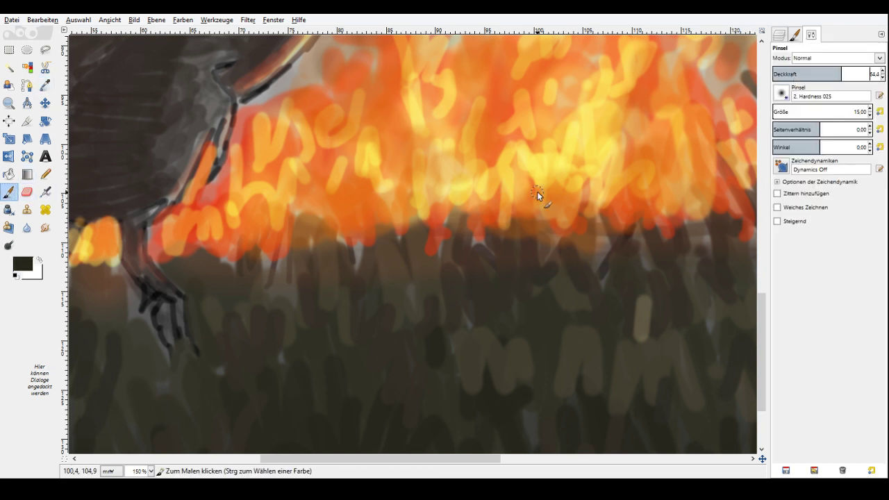
{"action": "mouse_move", "coordinate": [539, 189]}
{"action": "left_mouse_down"}
{"action": "mouse_move", "coordinate": [528, 215]}
{"action": "mouse_move", "coordinate": [544, 243]}
{"action": "left_mouse_up"}
{"action": "left_click_drag", "start_coordinate": [508, 155], "coordinate": [507, 207]}
{"action": "left_click_drag", "start_coordinate": [540, 181], "coordinate": [535, 212]}
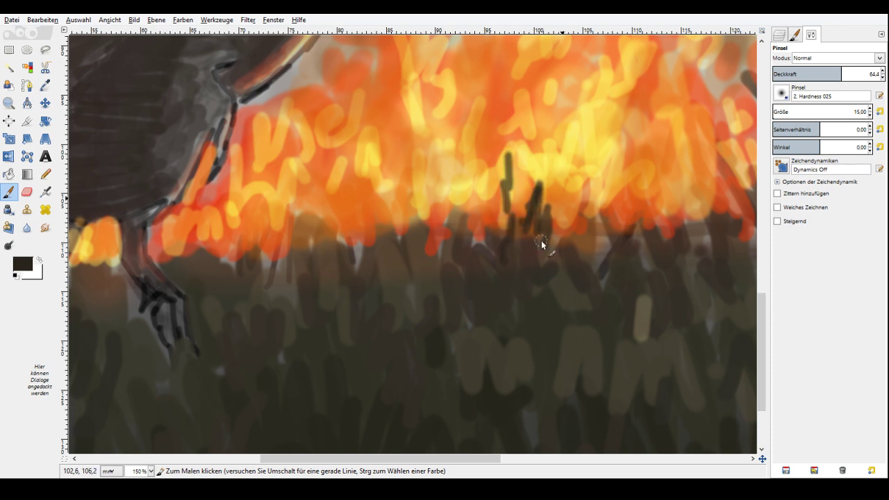
{"action": "left_click_drag", "start_coordinate": [466, 161], "coordinate": [487, 257]}
{"action": "left_click_drag", "start_coordinate": [580, 164], "coordinate": [562, 210]}
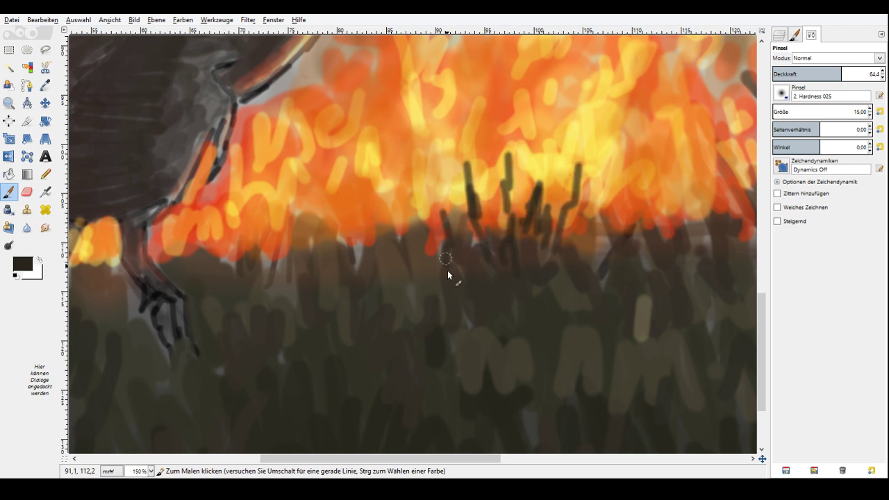
{"action": "left_click_drag", "start_coordinate": [618, 185], "coordinate": [594, 227]}
{"action": "left_click_drag", "start_coordinate": [503, 219], "coordinate": [499, 242]}
{"action": "left_click_drag", "start_coordinate": [612, 205], "coordinate": [606, 217]}
{"action": "left_click_drag", "start_coordinate": [669, 157], "coordinate": [655, 221]}
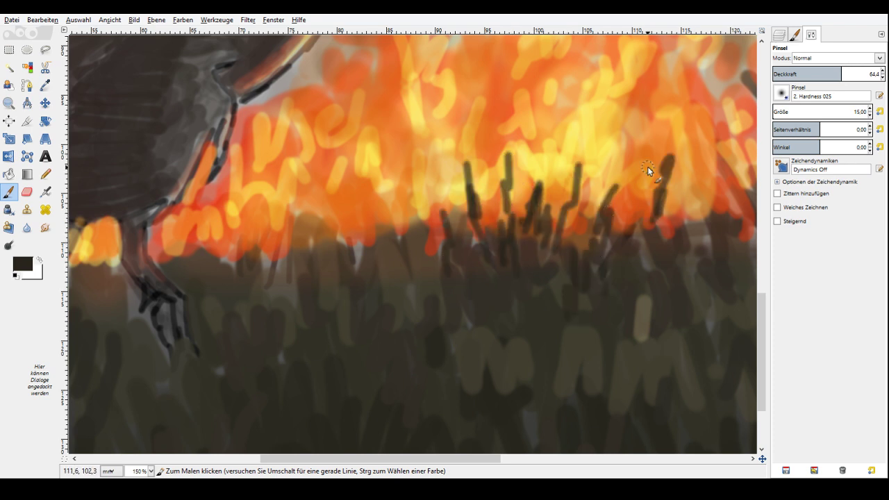
{"action": "left_click_drag", "start_coordinate": [648, 177], "coordinate": [635, 236]}
Continue the dark grass blades along the base of the fire back toward the dinosaur's front foot.
{"action": "left_click_drag", "start_coordinate": [400, 173], "coordinate": [379, 229]}
{"action": "left_click_drag", "start_coordinate": [376, 205], "coordinate": [364, 264]}
{"action": "left_click_drag", "start_coordinate": [325, 209], "coordinate": [332, 246]}
{"action": "mouse_move", "coordinate": [284, 223]}
{"action": "left_mouse_down"}
{"action": "mouse_move", "coordinate": [300, 281]}
{"action": "mouse_move", "coordinate": [278, 268]}
{"action": "left_mouse_up"}
{"action": "mouse_move", "coordinate": [258, 236]}
{"action": "left_mouse_down"}
{"action": "mouse_move", "coordinate": [261, 282]}
{"action": "mouse_move", "coordinate": [250, 280]}
{"action": "left_mouse_up"}
{"action": "left_click_drag", "start_coordinate": [220, 232], "coordinate": [230, 265]}
{"action": "left_click_drag", "start_coordinate": [210, 250], "coordinate": [216, 270]}
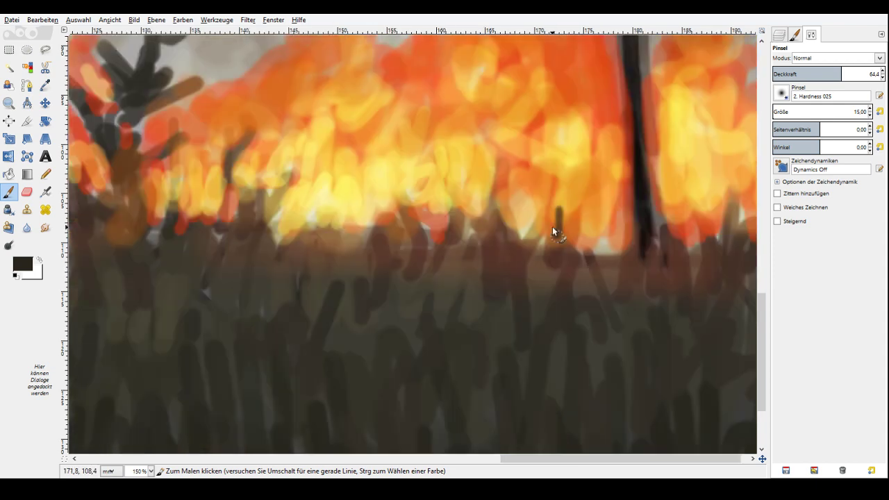
Paint dark grass stalks in front of the flames between the small bare tree and the slim dark trunk.
{"action": "left_click_drag", "start_coordinate": [552, 226], "coordinate": [561, 266]}
{"action": "left_click_drag", "start_coordinate": [589, 205], "coordinate": [583, 271]}
{"action": "left_click_drag", "start_coordinate": [492, 207], "coordinate": [510, 264]}
{"action": "mouse_move", "coordinate": [501, 168]}
{"action": "left_mouse_down"}
{"action": "mouse_move", "coordinate": [497, 210]}
{"action": "mouse_move", "coordinate": [510, 259]}
{"action": "left_mouse_up"}
{"action": "left_click_drag", "start_coordinate": [451, 151], "coordinate": [460, 221]}
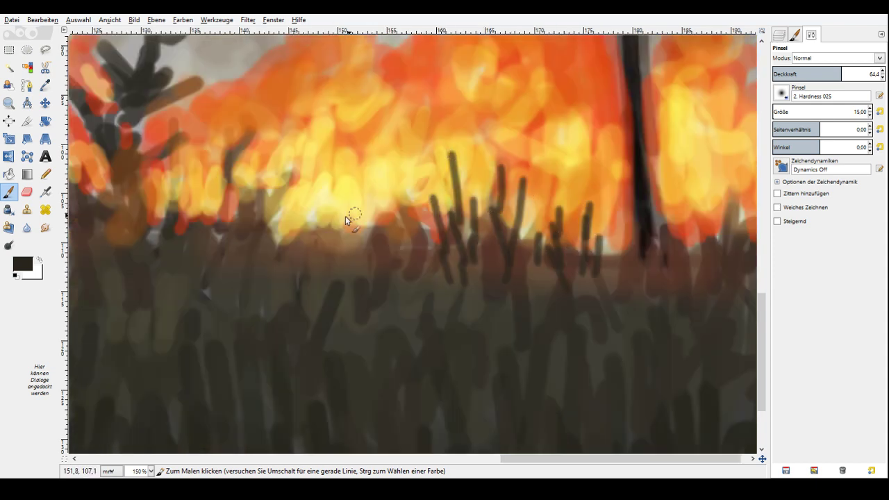
{"action": "left_click_drag", "start_coordinate": [320, 184], "coordinate": [319, 214]}
{"action": "left_click_drag", "start_coordinate": [312, 215], "coordinate": [324, 255]}
{"action": "left_click_drag", "start_coordinate": [285, 185], "coordinate": [282, 263]}
{"action": "mouse_move", "coordinate": [291, 148]}
{"action": "left_mouse_down"}
{"action": "mouse_move", "coordinate": [283, 223]}
{"action": "mouse_move", "coordinate": [261, 196]}
{"action": "mouse_move", "coordinate": [269, 255]}
{"action": "left_mouse_up"}
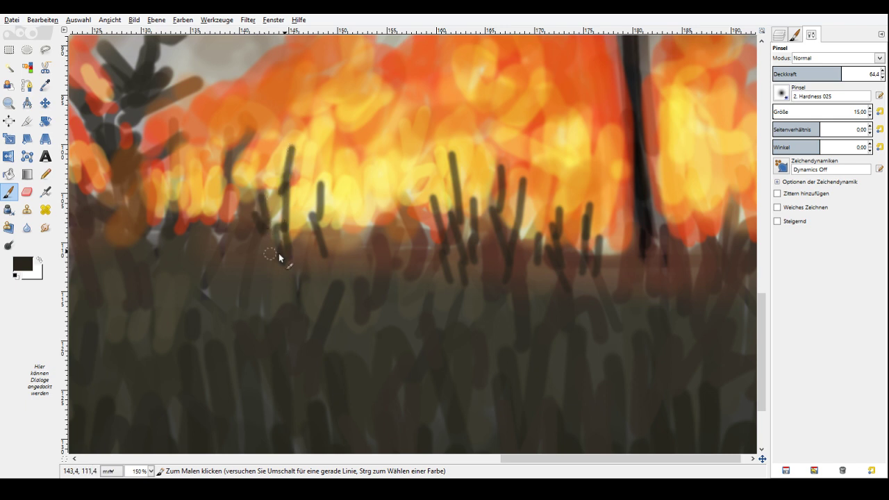
Fill the gaps along the fire's base with more dark stalks, from beside the bare tree to both sides of the slim trunk.
{"action": "left_click_drag", "start_coordinate": [625, 197], "coordinate": [614, 282]}
{"action": "left_click_drag", "start_coordinate": [579, 258], "coordinate": [578, 286]}
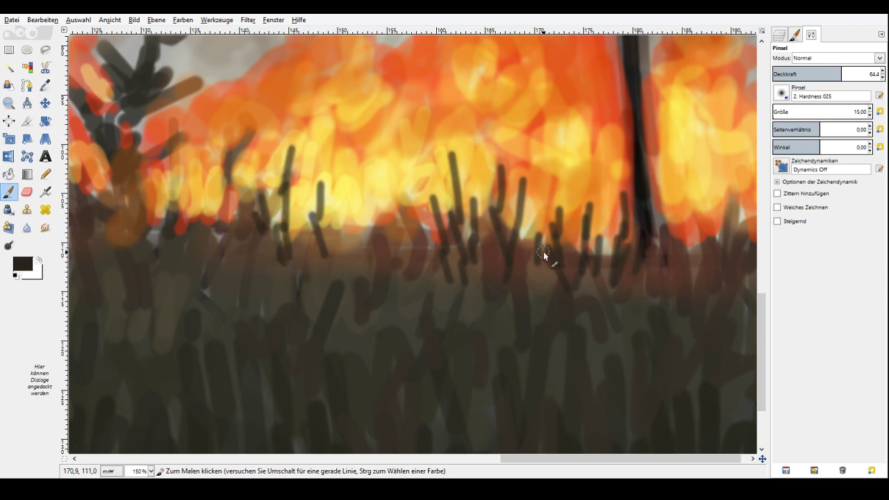
{"action": "left_click_drag", "start_coordinate": [543, 252], "coordinate": [530, 284]}
{"action": "left_click_drag", "start_coordinate": [371, 205], "coordinate": [365, 244]}
{"action": "left_click_drag", "start_coordinate": [356, 215], "coordinate": [341, 261]}
{"action": "left_click_drag", "start_coordinate": [211, 186], "coordinate": [215, 245]}
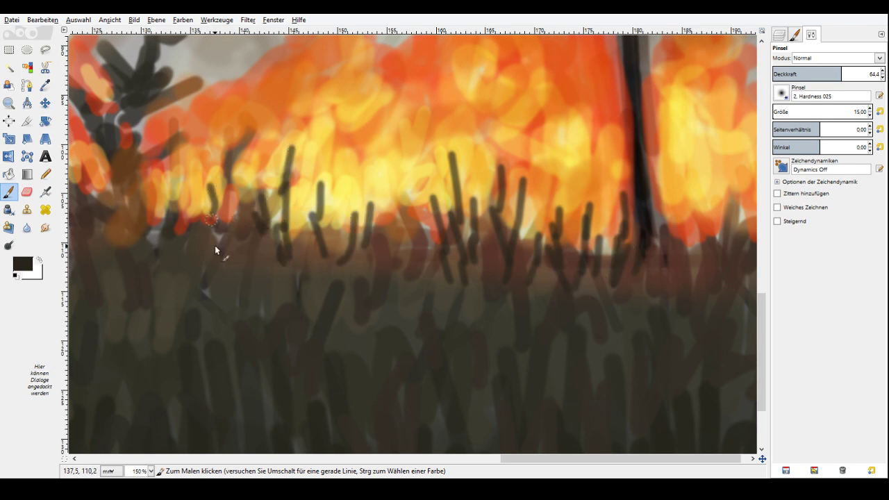
{"action": "left_click_drag", "start_coordinate": [182, 182], "coordinate": [200, 240]}
{"action": "left_click_drag", "start_coordinate": [212, 141], "coordinate": [215, 215]}
{"action": "left_click_drag", "start_coordinate": [666, 187], "coordinate": [672, 235]}
{"action": "left_click_drag", "start_coordinate": [685, 159], "coordinate": [685, 245]}
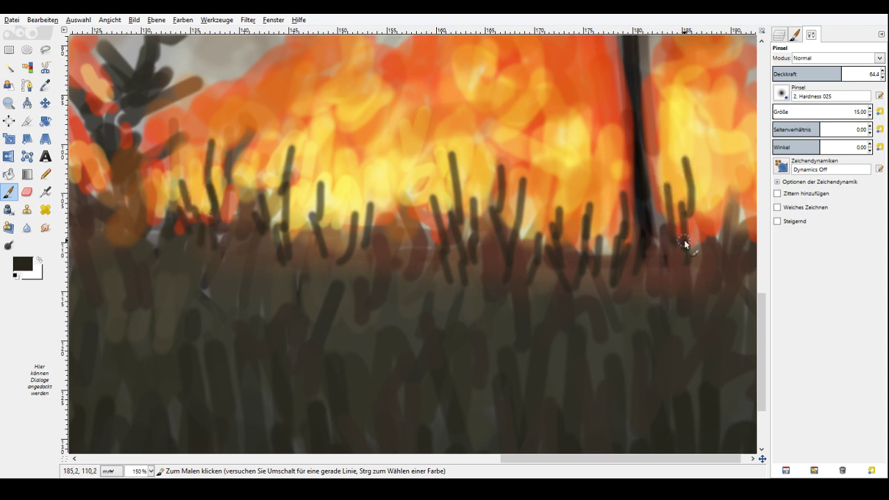
Add twigs to the tall central stalk and paint dark side branches on the small bare tree.
{"action": "mouse_move", "coordinate": [450, 189]}
{"action": "left_mouse_down"}
{"action": "mouse_move", "coordinate": [464, 154]}
{"action": "mouse_move", "coordinate": [451, 143]}
{"action": "left_mouse_up"}
{"action": "left_click", "coordinate": [469, 203]}
{"action": "left_click_drag", "start_coordinate": [126, 164], "coordinate": [170, 147]}
{"action": "left_click_drag", "start_coordinate": [179, 93], "coordinate": [201, 85]}
{"action": "mouse_move", "coordinate": [173, 115]}
{"action": "left_mouse_down"}
{"action": "mouse_move", "coordinate": [144, 123]}
{"action": "mouse_move", "coordinate": [184, 115]}
{"action": "left_mouse_up"}
{"action": "left_click_drag", "start_coordinate": [165, 164], "coordinate": [127, 187]}
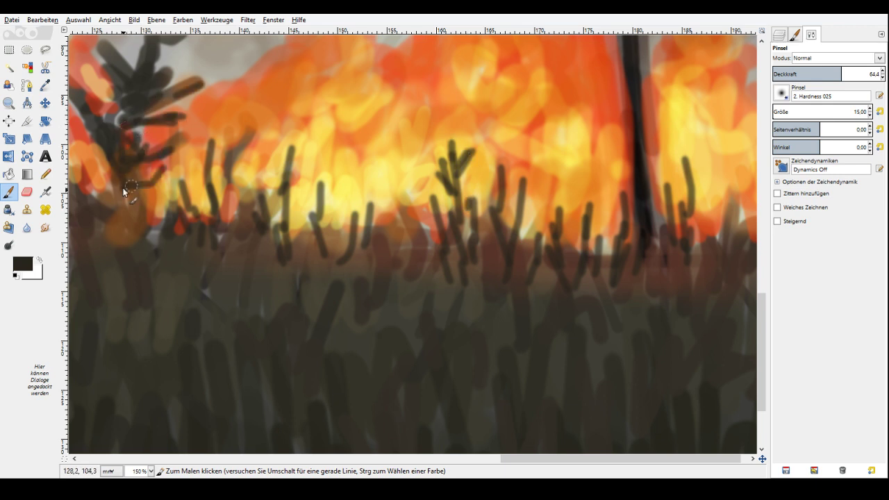
{"action": "left_click_drag", "start_coordinate": [110, 223], "coordinate": [175, 203]}
Paint short dark blades into the brownish grass just below the fire line.
{"action": "left_click_drag", "start_coordinate": [475, 262], "coordinate": [474, 289]}
{"action": "left_click_drag", "start_coordinate": [464, 271], "coordinate": [461, 295]}
{"action": "left_click_drag", "start_coordinate": [429, 264], "coordinate": [431, 292]}
{"action": "left_click_drag", "start_coordinate": [403, 265], "coordinate": [413, 297]}
{"action": "left_click_drag", "start_coordinate": [393, 280], "coordinate": [400, 302]}
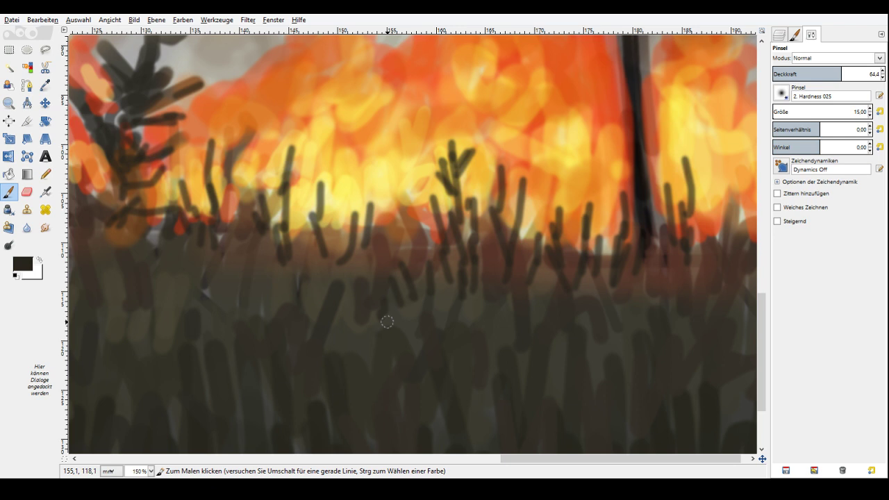
{"action": "left_click_drag", "start_coordinate": [371, 252], "coordinate": [362, 275]}
{"action": "mouse_move", "coordinate": [347, 262]}
{"action": "left_mouse_down"}
{"action": "mouse_move", "coordinate": [338, 278]}
{"action": "mouse_move", "coordinate": [306, 283]}
{"action": "left_mouse_up"}
{"action": "left_click_drag", "start_coordinate": [294, 306], "coordinate": [305, 322]}
{"action": "left_click_drag", "start_coordinate": [262, 283], "coordinate": [268, 310]}
{"action": "mouse_move", "coordinate": [246, 298]}
{"action": "left_mouse_down"}
{"action": "mouse_move", "coordinate": [251, 325]}
{"action": "mouse_move", "coordinate": [230, 321]}
{"action": "left_mouse_up"}
{"action": "left_click_drag", "start_coordinate": [372, 324], "coordinate": [376, 338]}
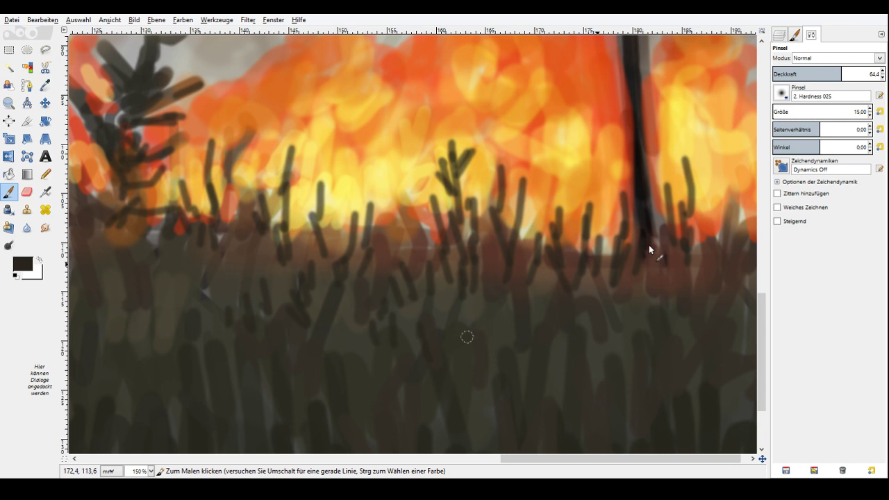
Set the brush opacity to 46.4 and paint subtle dark blades through the foreground grass down to the canvas edge.
{"action": "left_click", "coordinate": [822, 72]}
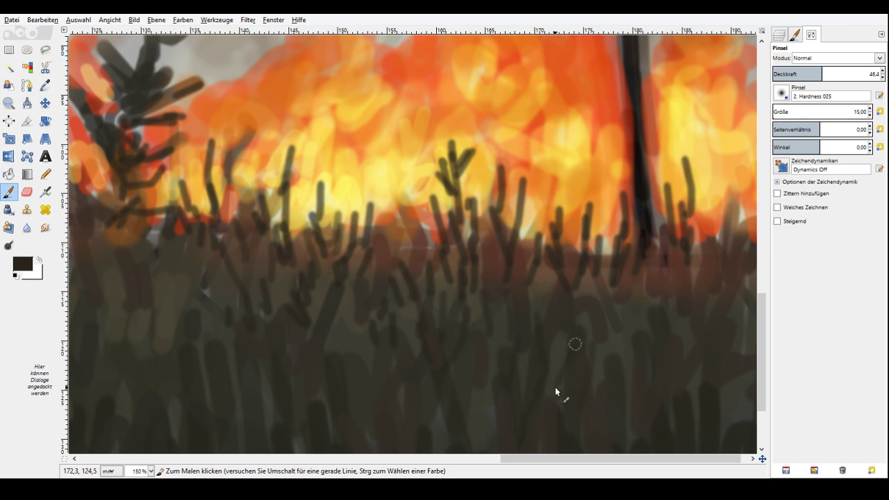
{"action": "scroll", "coordinate": [556, 391], "scroll_direction": "down", "scroll_amount": 5}
{"action": "scroll", "coordinate": [555, 391], "scroll_direction": "left", "scroll_amount": 1}
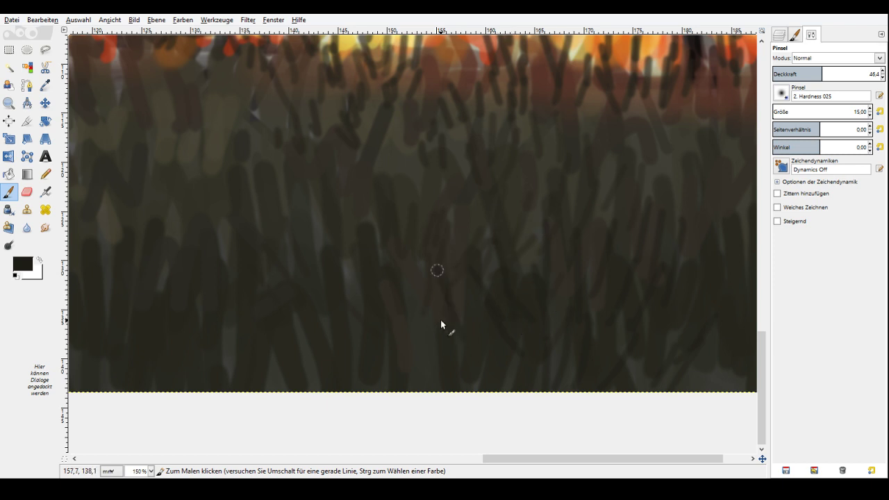
Paint dark grass-blade strokes across the foreground, including the grass around and below the dinosaur's feet.
{"action": "left_click_drag", "start_coordinate": [762, 459], "coordinate": [735, 456]}
{"action": "left_click_drag", "start_coordinate": [421, 331], "coordinate": [394, 403]}
{"action": "left_click_drag", "start_coordinate": [398, 353], "coordinate": [382, 410]}
{"action": "left_click_drag", "start_coordinate": [369, 353], "coordinate": [358, 410]}
{"action": "left_click_drag", "start_coordinate": [470, 370], "coordinate": [439, 435]}
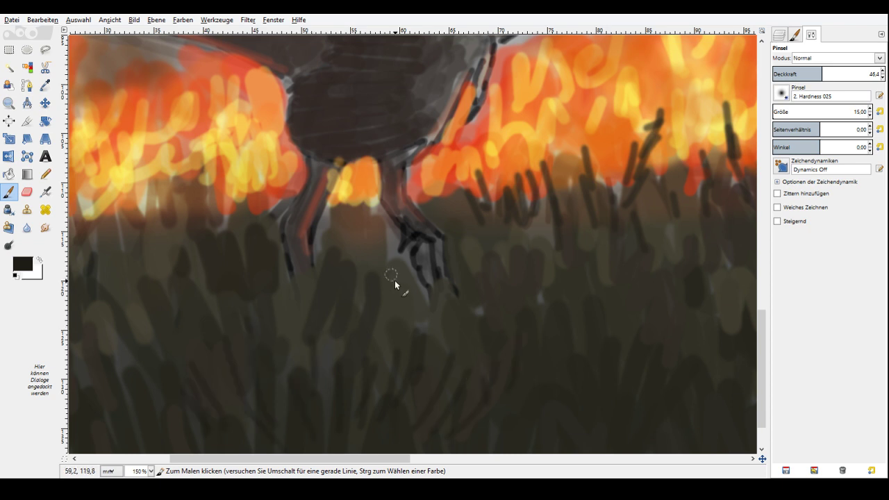
{"action": "left_click_drag", "start_coordinate": [411, 258], "coordinate": [403, 315]}
{"action": "left_click_drag", "start_coordinate": [331, 324], "coordinate": [319, 351]}
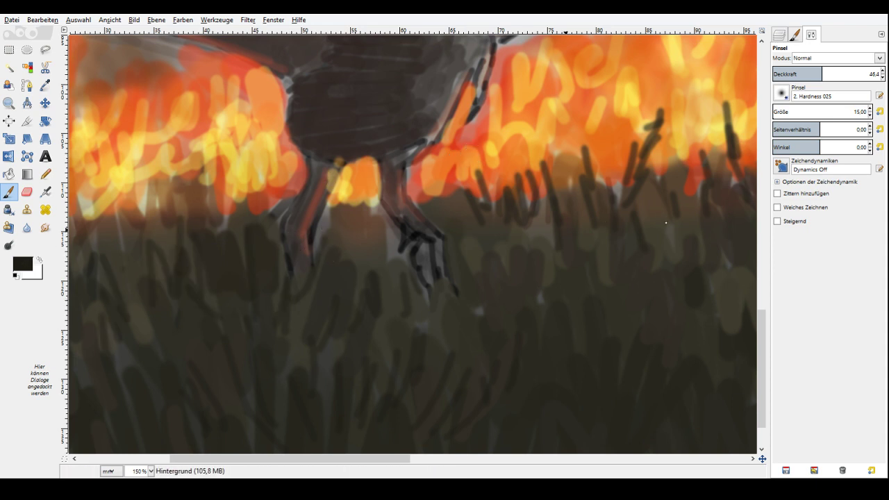
Set the brush to opacity 15.5 and size 53.58, and softly darken the dinosaur's body and thigh.
{"action": "left_click", "coordinate": [802, 74]}
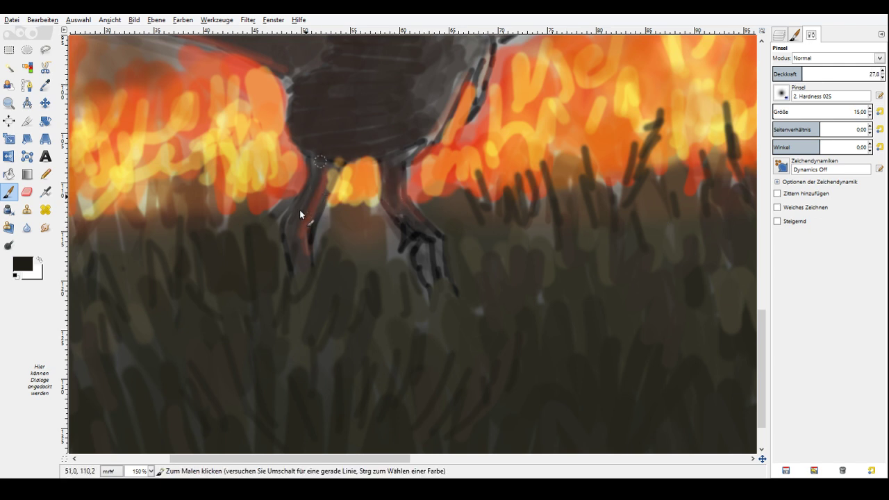
{"action": "scroll", "coordinate": [299, 210], "scroll_direction": "up", "scroll_amount": 8}
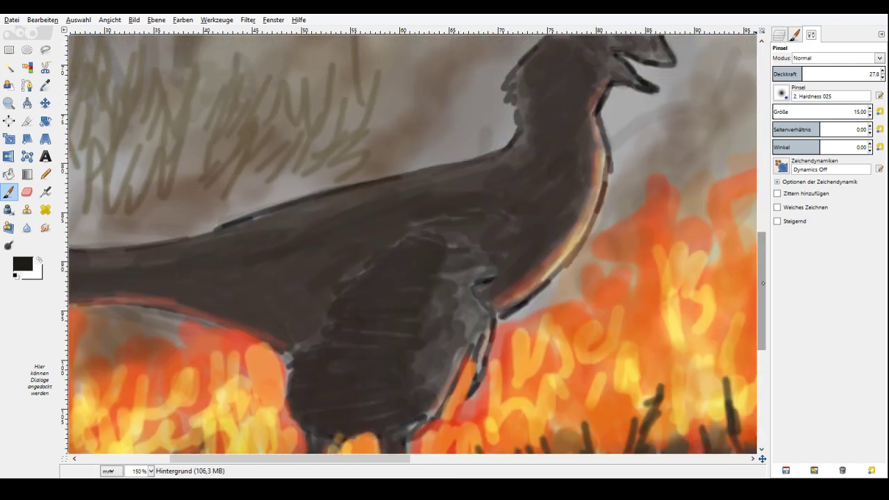
{"action": "left_click", "coordinate": [777, 111]}
{"action": "left_click", "coordinate": [790, 73]}
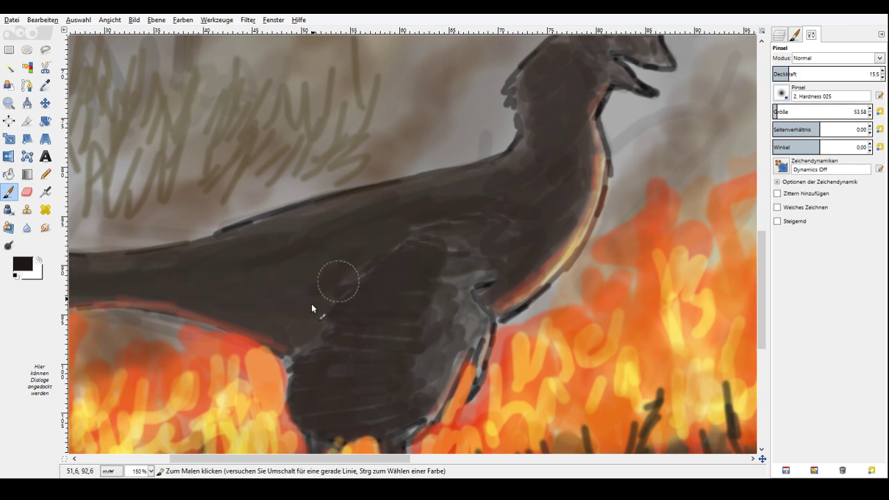
{"action": "left_click_drag", "start_coordinate": [455, 368], "coordinate": [469, 289]}
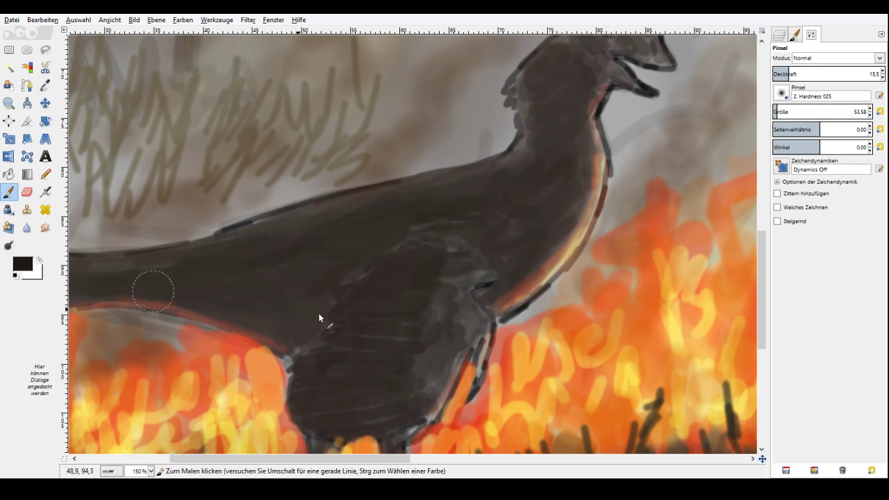
Brush faint dark smoke over the background above the dinosaur's tail.
{"action": "scroll", "coordinate": [319, 318], "scroll_direction": "left", "scroll_amount": 6}
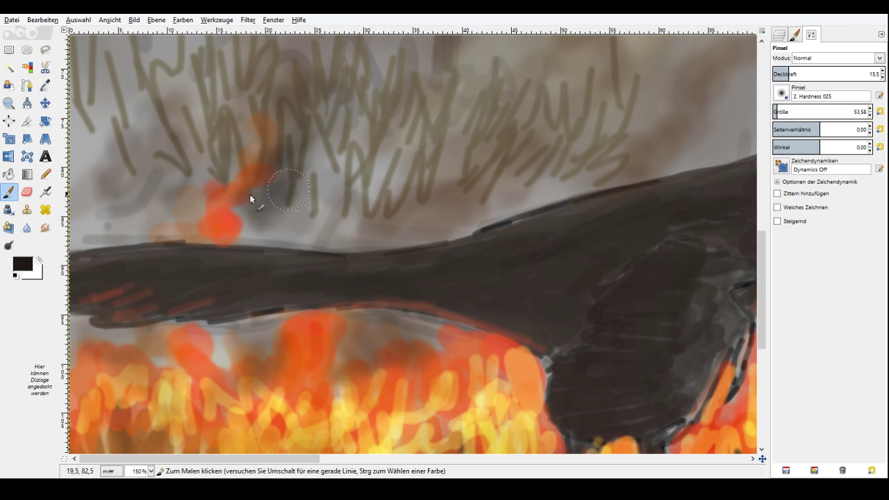
{"action": "mouse_move", "coordinate": [249, 194]}
{"action": "left_mouse_down"}
{"action": "mouse_move", "coordinate": [283, 206]}
{"action": "mouse_move", "coordinate": [402, 101]}
{"action": "mouse_move", "coordinate": [205, 141]}
{"action": "mouse_move", "coordinate": [188, 169]}
{"action": "left_mouse_up"}
{"action": "left_click", "coordinate": [762, 162]}
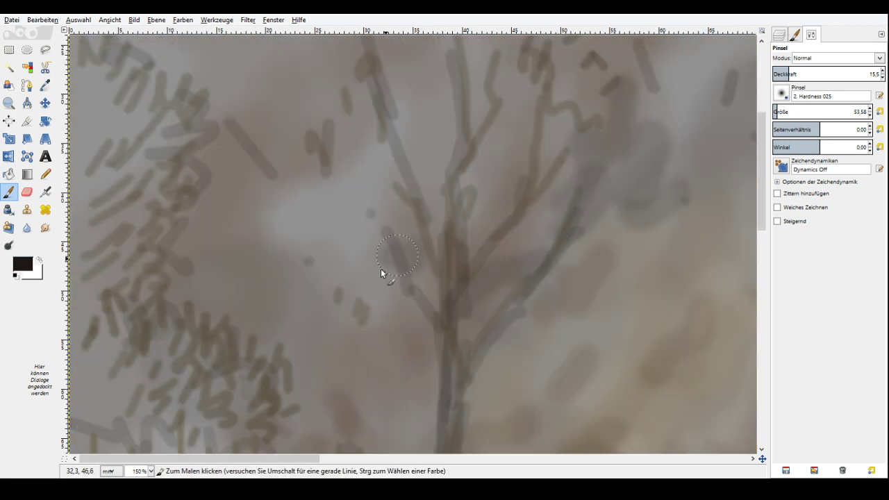
Set the brush to opacity 68.6 and size 30.21, and paint dark grass blades against the fire below the tail.
{"action": "left_click", "coordinate": [8, 103]}
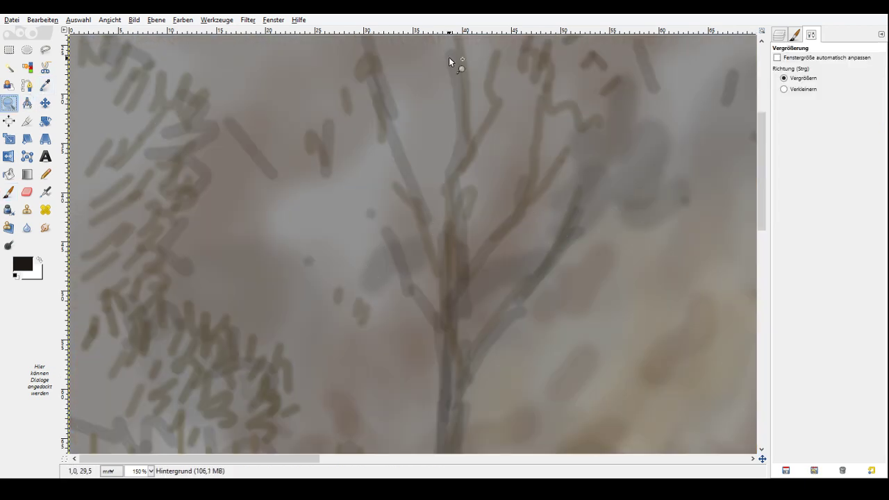
{"action": "left_click", "coordinate": [449, 57], "text": "ctrl"}
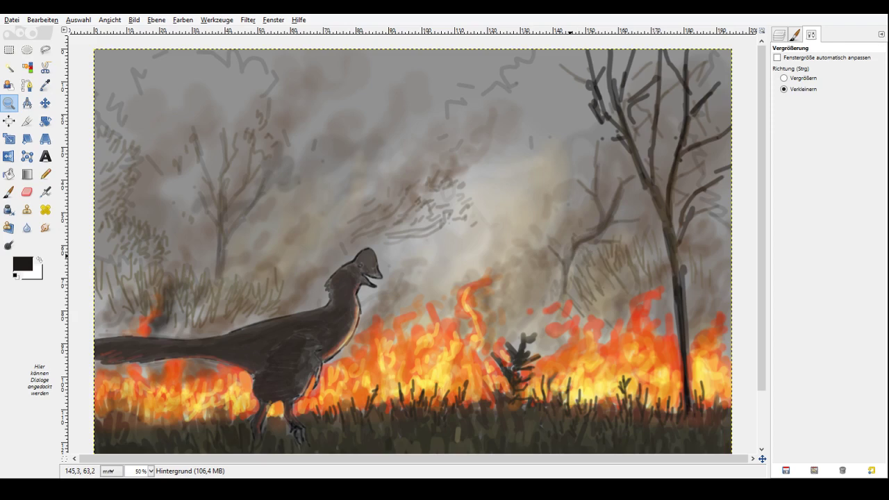
{"action": "left_click", "coordinate": [454, 301], "text": "ctrl"}
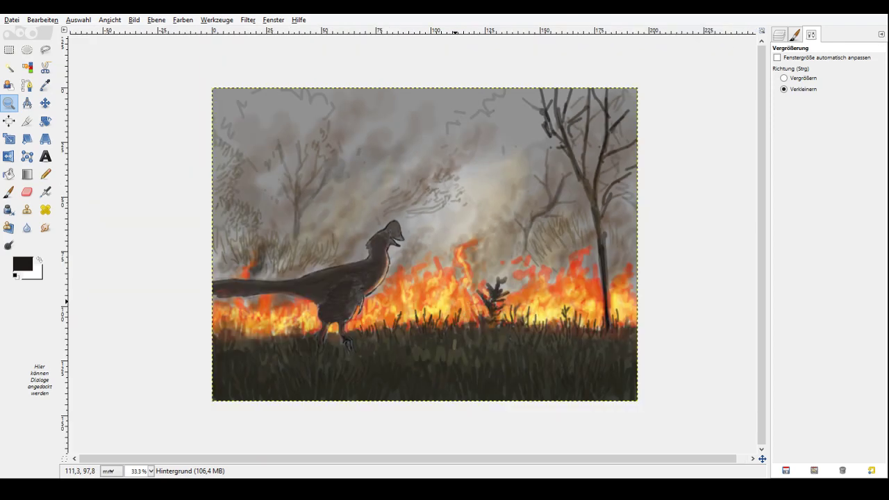
{"action": "left_click", "coordinate": [213, 332]}
{"action": "key", "text": "p"}
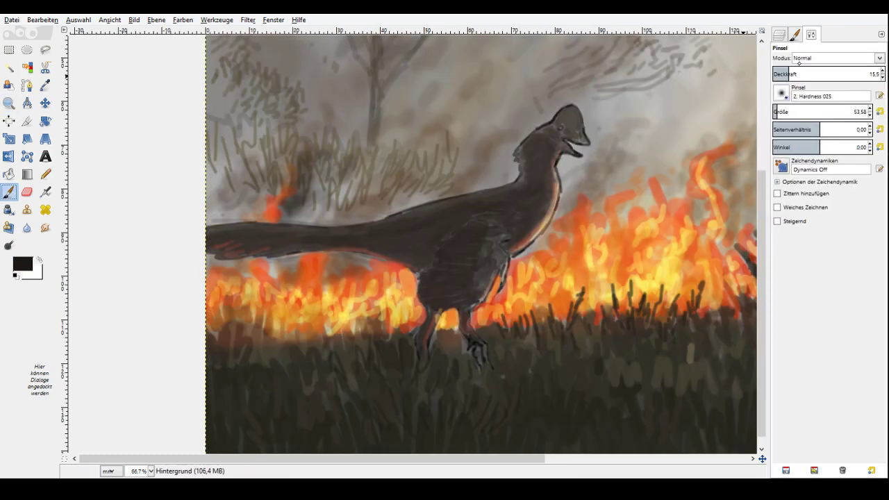
{"action": "left_click", "coordinate": [775, 108]}
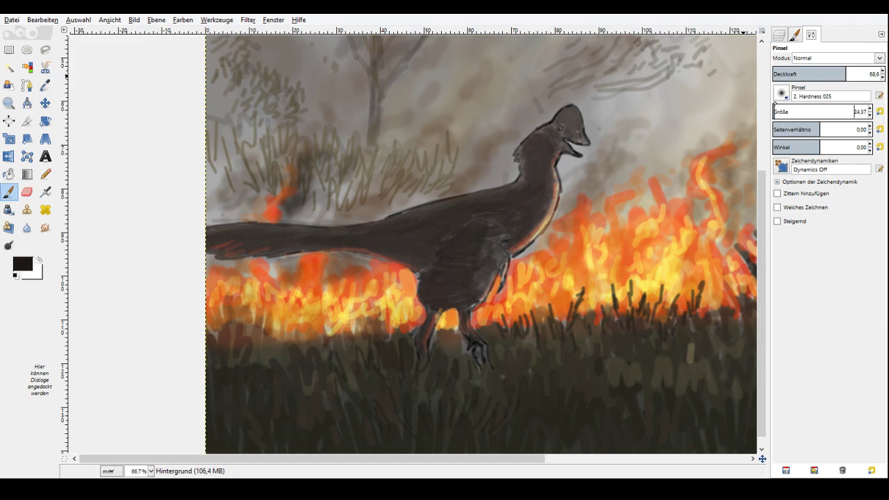
{"action": "left_click", "coordinate": [776, 107]}
{"action": "left_click_drag", "start_coordinate": [279, 342], "coordinate": [289, 312]}
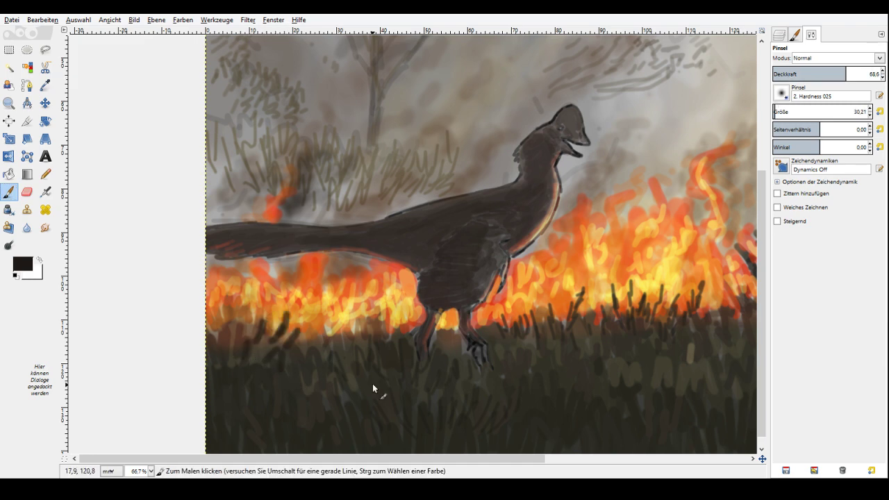
Sample a dark rust orange, set the brush to opacity 51 and size 18.53, and add darker strokes to the flames beyond the small bush.
{"action": "left_click", "coordinate": [702, 459]}
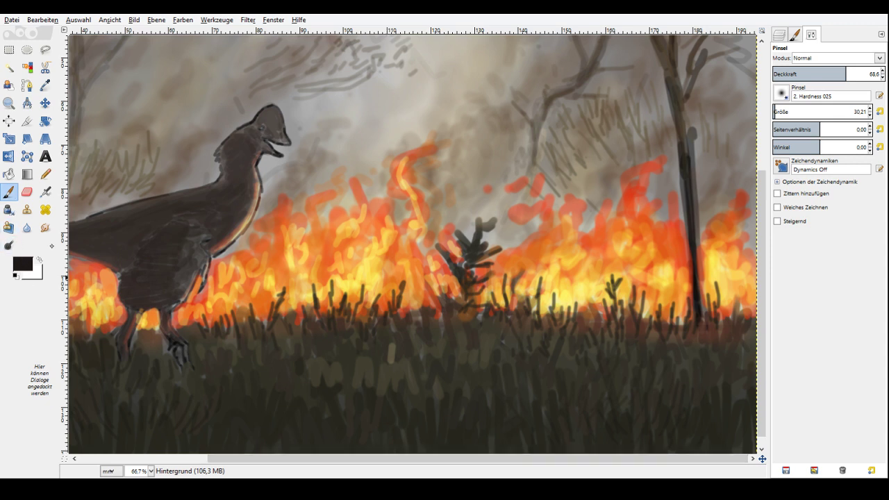
{"action": "left_click", "coordinate": [637, 161]}
{"action": "left_click", "coordinate": [551, 225], "text": "ctrl"}
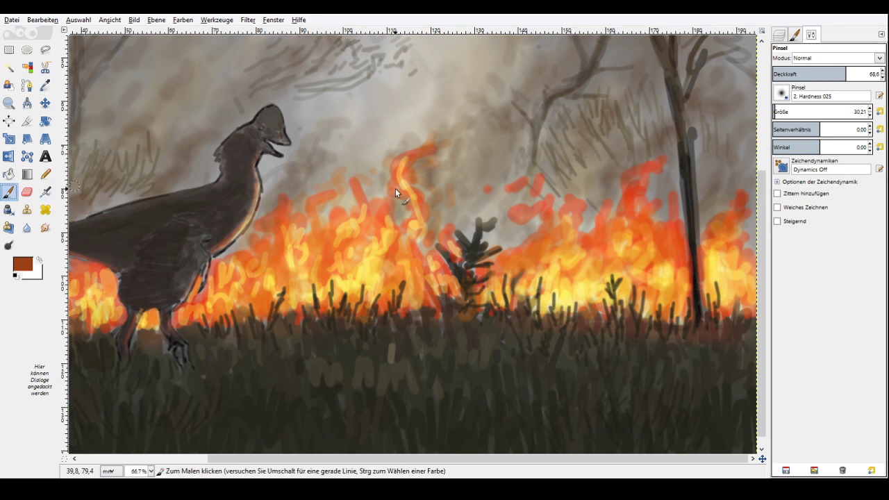
{"action": "left_click", "coordinate": [601, 234]}
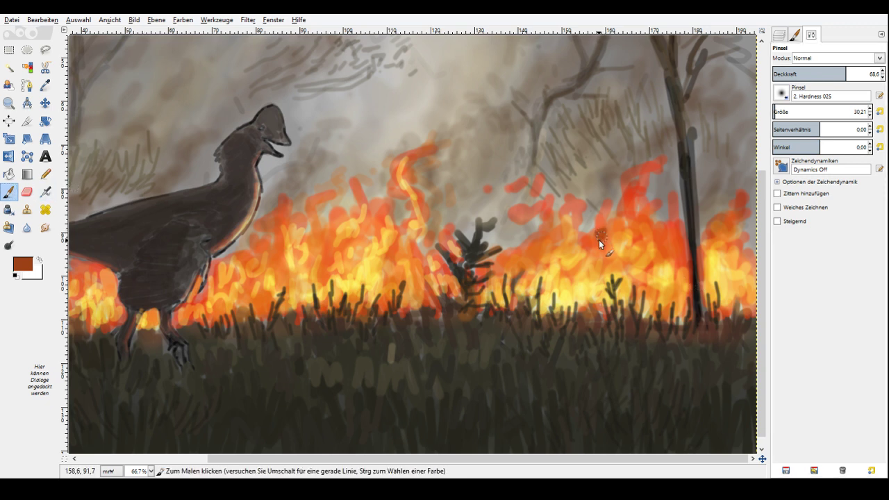
{"action": "left_click", "coordinate": [775, 109]}
{"action": "left_click", "coordinate": [828, 72]}
{"action": "left_click_drag", "start_coordinate": [636, 214], "coordinate": [635, 234]}
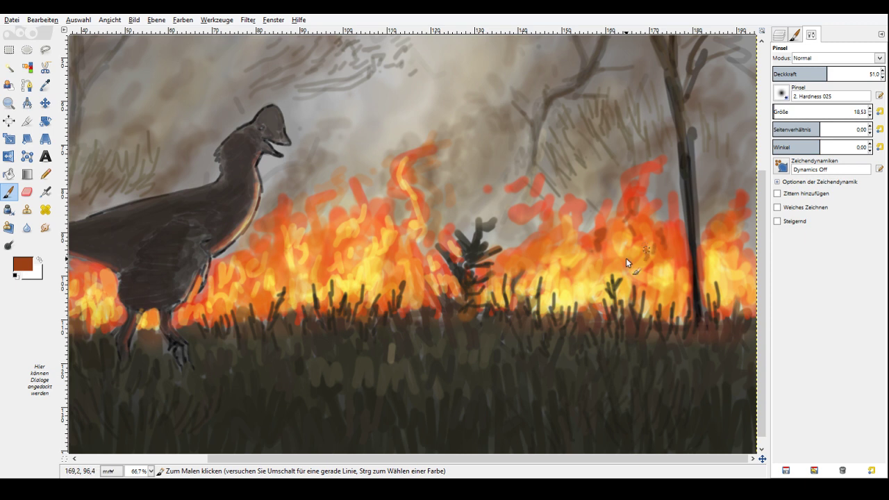
{"action": "left_click_drag", "start_coordinate": [566, 229], "coordinate": [552, 242]}
{"action": "left_click_drag", "start_coordinate": [513, 265], "coordinate": [513, 274]}
Add rust-orange accents to the tall central flame and the fire between the dinosaur and the bush.
{"action": "mouse_move", "coordinate": [410, 202]}
{"action": "left_mouse_down"}
{"action": "mouse_move", "coordinate": [399, 166]}
{"action": "mouse_move", "coordinate": [401, 188]}
{"action": "left_mouse_up"}
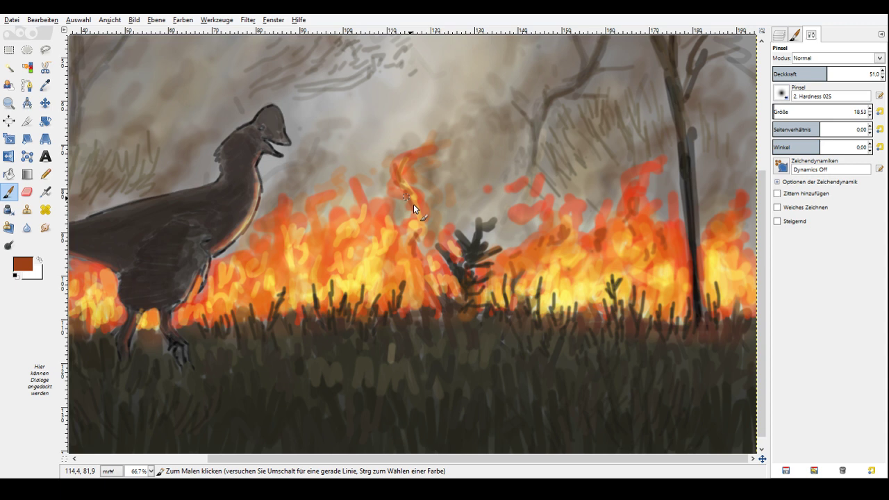
{"action": "left_click", "coordinate": [359, 232]}
{"action": "left_click", "coordinate": [326, 237]}
{"action": "left_click_drag", "start_coordinate": [428, 267], "coordinate": [422, 286]}
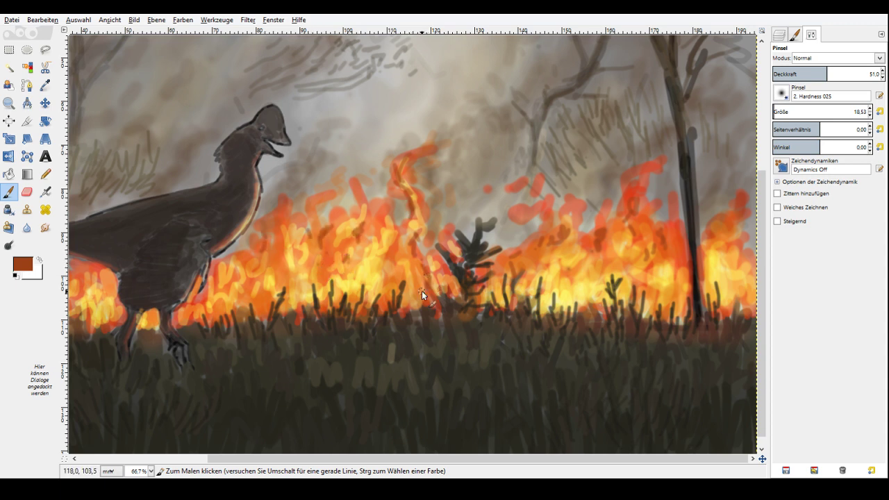
{"action": "left_click", "coordinate": [666, 216]}
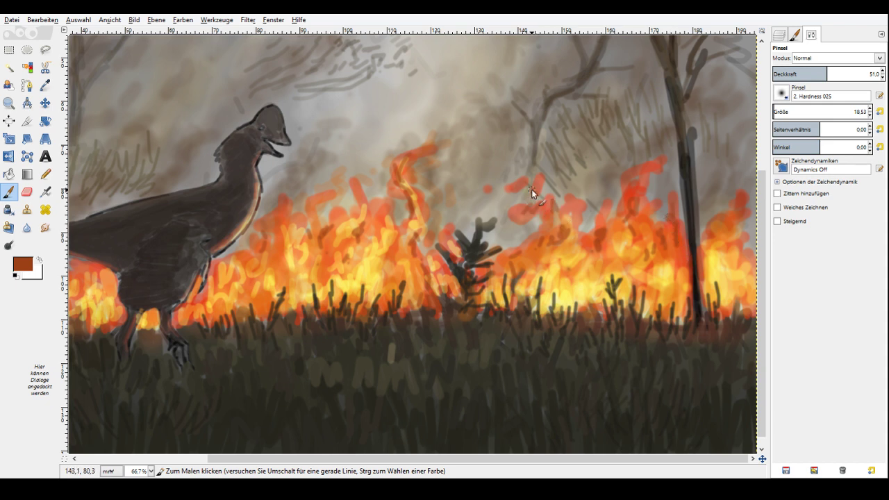
Sample a red-orange, set the brush to opacity 32 and size 25.53, and soften the flames around the large foreground tree.
{"action": "left_click", "coordinate": [531, 189], "text": "ctrl"}
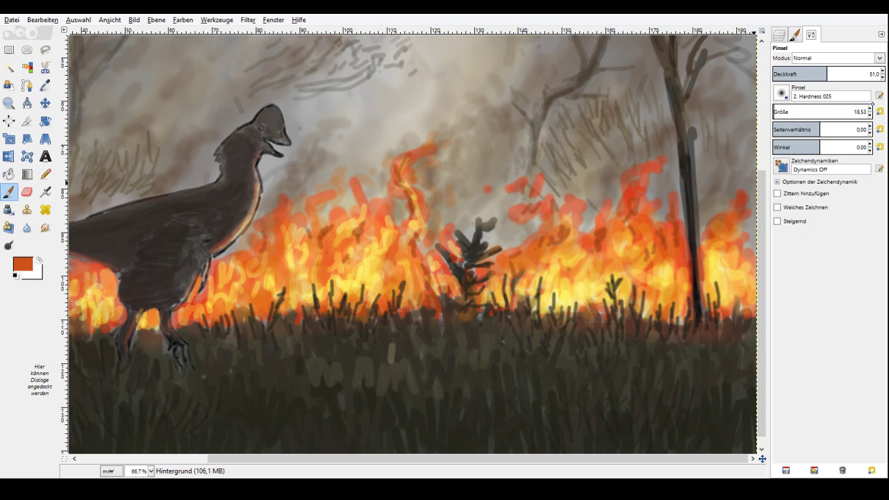
{"action": "left_click", "coordinate": [870, 109]}
{"action": "left_click", "coordinate": [806, 73]}
{"action": "left_click_drag", "start_coordinate": [544, 186], "coordinate": [539, 199]}
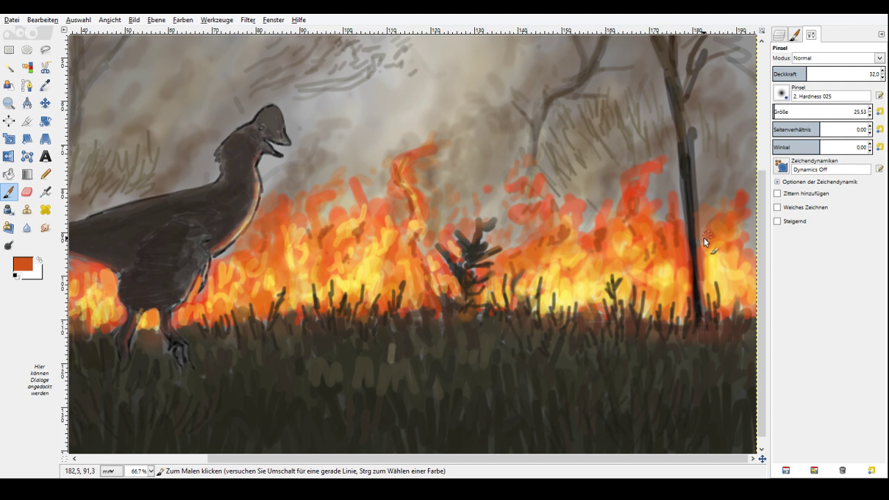
{"action": "left_click_drag", "start_coordinate": [594, 286], "coordinate": [583, 302]}
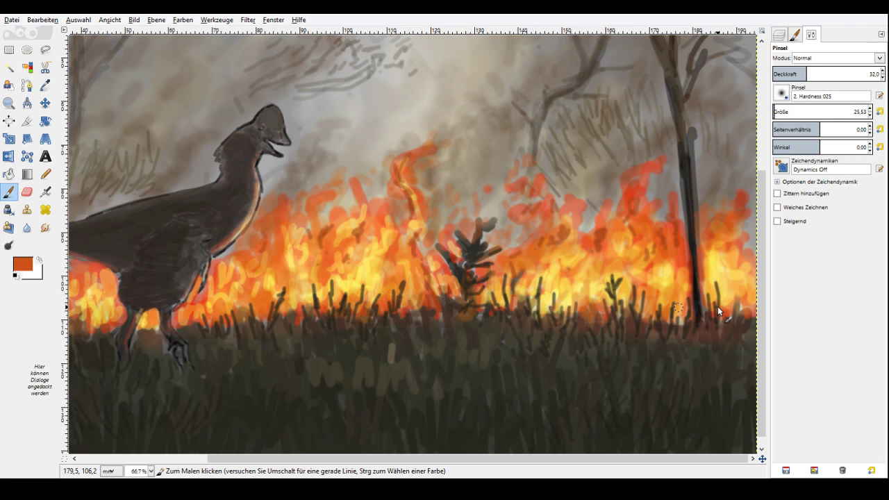
Paint translucent red-orange flames in the background grass above the dinosaur's tail and back.
{"action": "scroll", "coordinate": [719, 312], "scroll_direction": "left", "scroll_amount": 5}
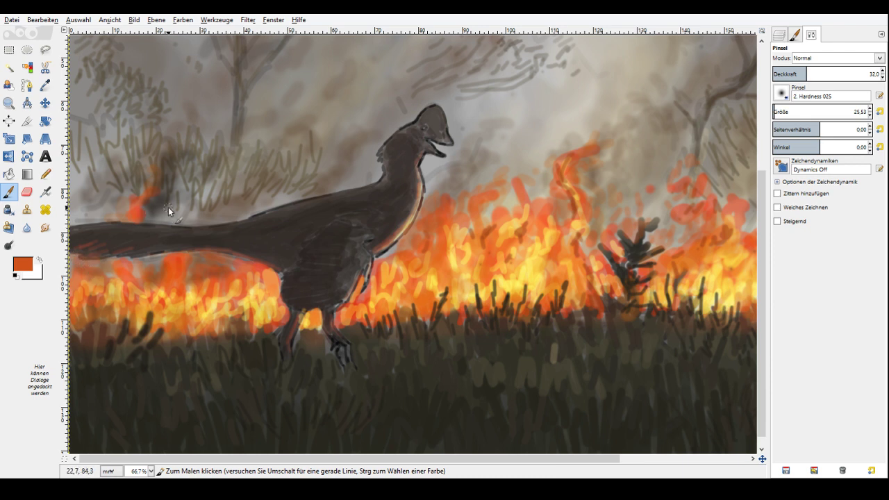
{"action": "left_click_drag", "start_coordinate": [170, 212], "coordinate": [164, 203]}
{"action": "left_click_drag", "start_coordinate": [104, 204], "coordinate": [81, 217]}
{"action": "mouse_move", "coordinate": [271, 201]}
{"action": "left_mouse_down"}
{"action": "mouse_move", "coordinate": [294, 175]}
{"action": "mouse_move", "coordinate": [268, 202]}
{"action": "left_mouse_up"}
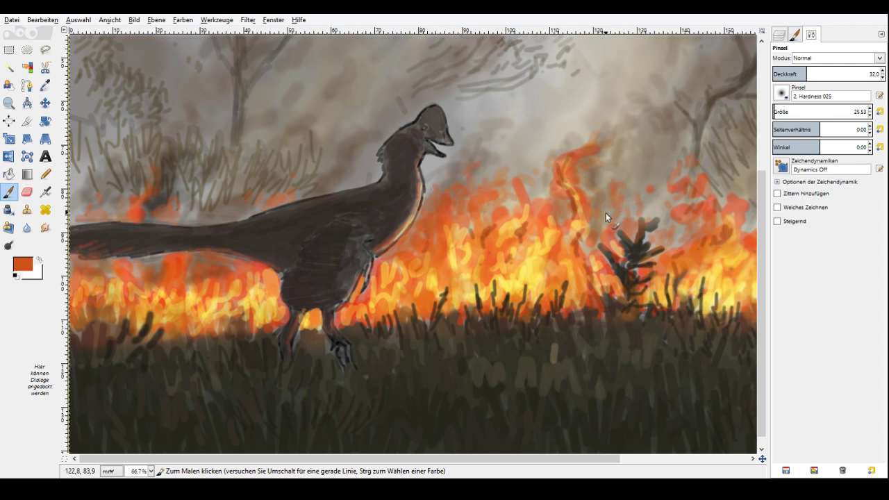
Sample a light yellow-orange, set the brush opacity to 53.1, and paint bright highlights into the flames, including those below the tail.
{"action": "left_click", "coordinate": [661, 185], "text": "ctrl"}
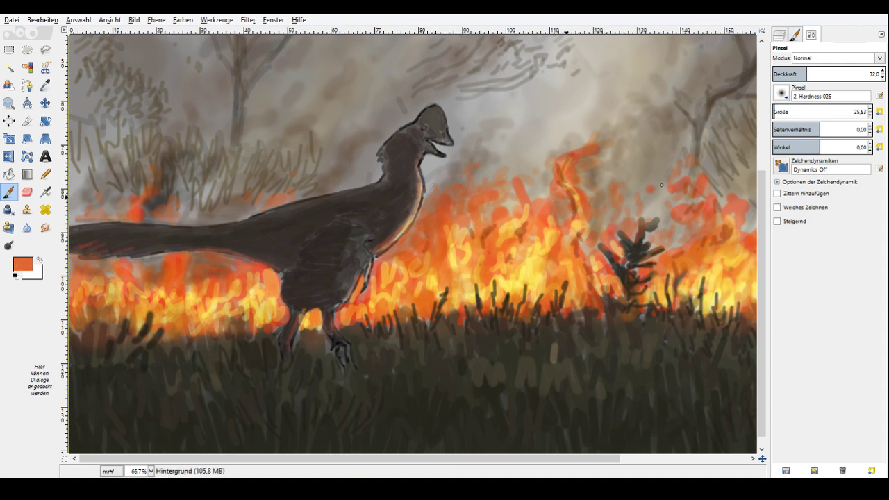
{"action": "left_click", "coordinate": [678, 217], "text": "ctrl"}
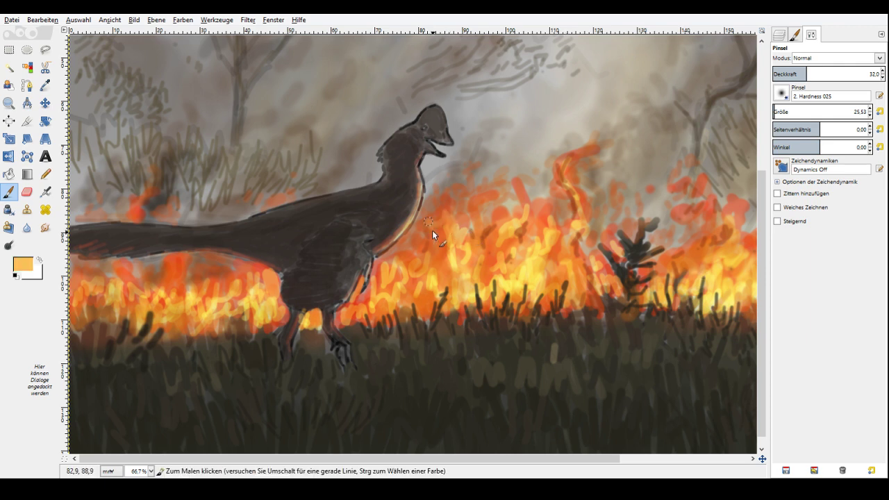
{"action": "left_click", "coordinate": [830, 73]}
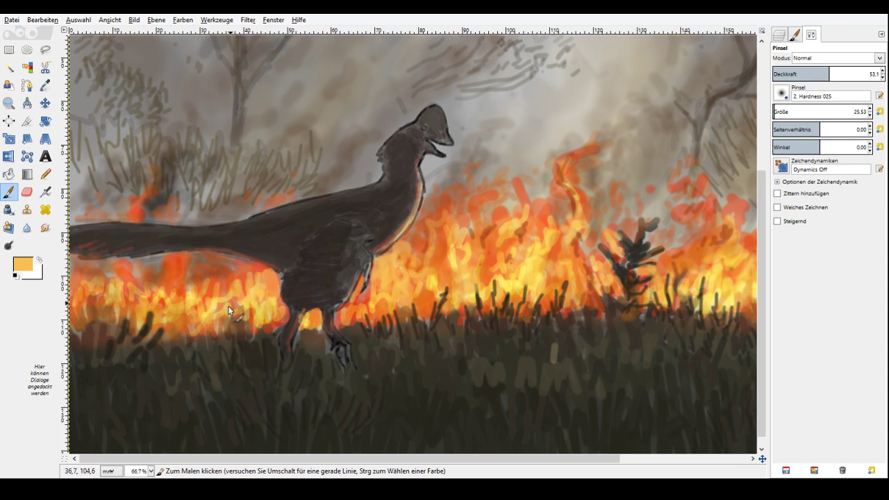
{"action": "left_click_drag", "start_coordinate": [203, 273], "coordinate": [196, 284]}
{"action": "left_click_drag", "start_coordinate": [134, 294], "coordinate": [134, 311]}
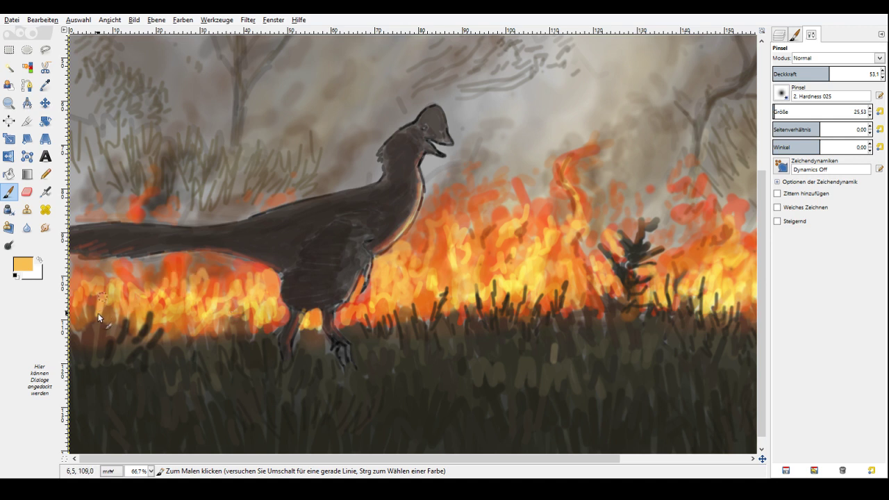
Sample a bright orange, reduce the brush size to 18.53, and paint glowing edge highlights along the large foreground tree's trunk.
{"action": "left_click", "coordinate": [390, 321], "text": "ctrl"}
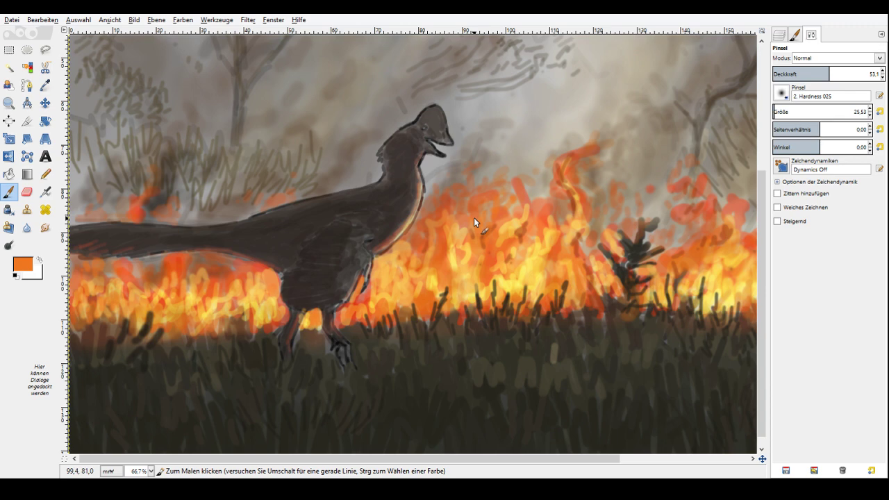
{"action": "scroll", "coordinate": [474, 218], "scroll_direction": "right", "scroll_amount": 5}
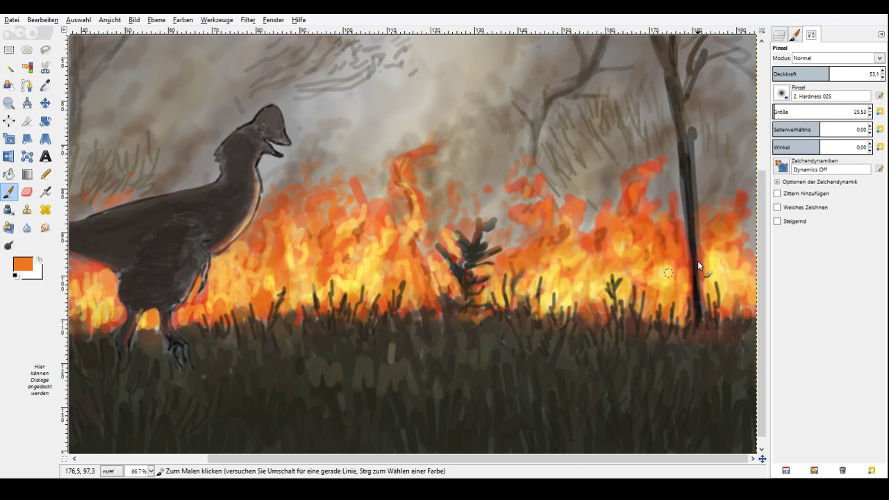
{"action": "key", "text": "bracketleft"}
{"action": "key", "text": "bracketleft"}
{"action": "key", "text": "bracketleft"}
{"action": "key", "text": "bracketleft"}
{"action": "key", "text": "bracketleft"}
{"action": "key", "text": "bracketleft"}
{"action": "key", "text": "bracketleft"}
{"action": "left_click_drag", "start_coordinate": [682, 174], "coordinate": [686, 233]}
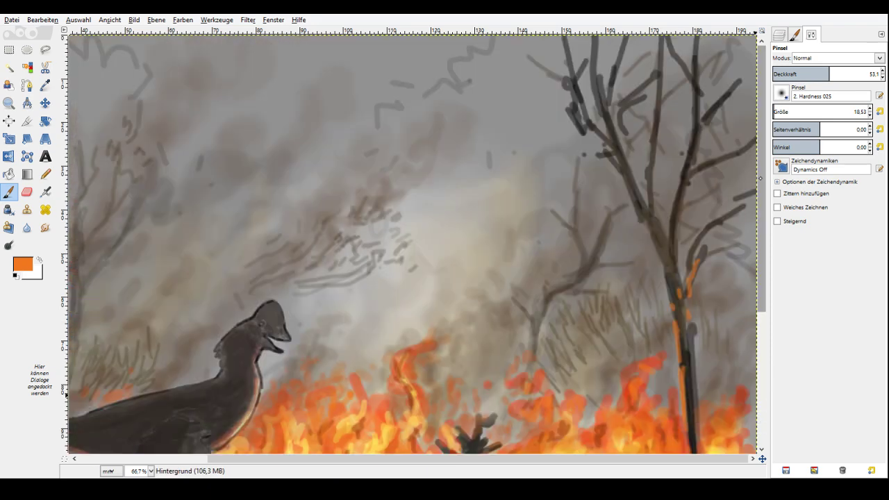
Paint an orange rim light down the dinosaur's throat and chest, and change the foreground colour to a deeper red-orange.
{"action": "left_click_drag", "start_coordinate": [260, 348], "coordinate": [215, 444]}
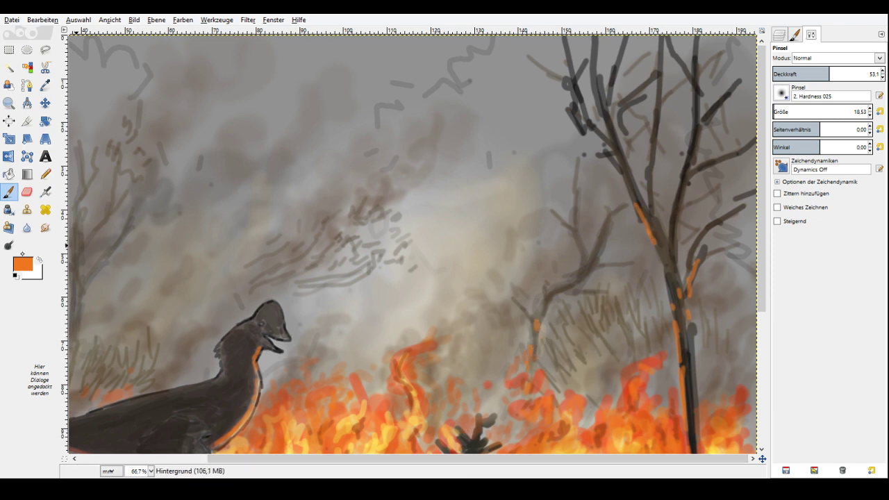
{"action": "left_click", "coordinate": [22, 261]}
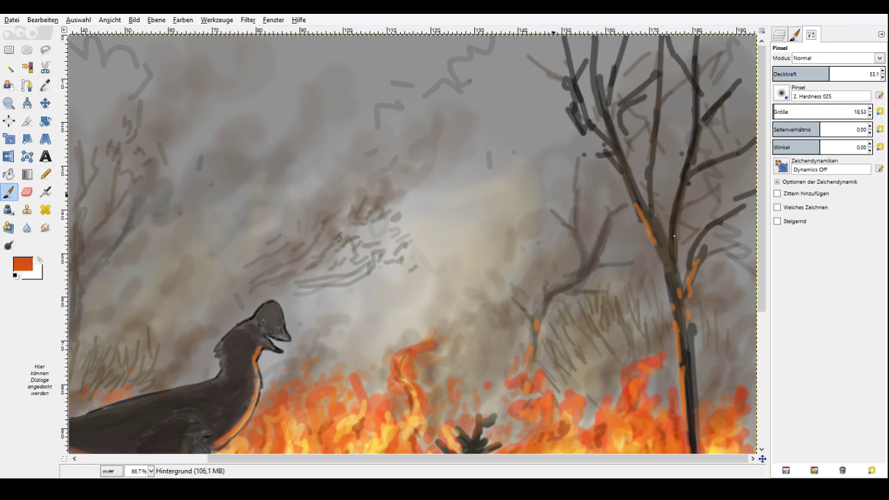
Set the brush opacity to 29.9 and paint orange glow strokes on the small background tree's trunk and the grass above the dinosaur's back.
{"action": "left_click", "coordinate": [804, 73]}
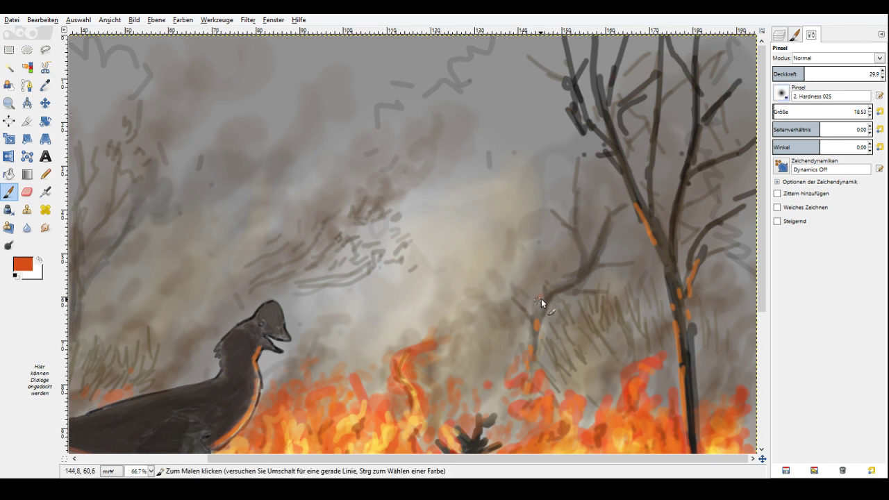
{"action": "left_click_drag", "start_coordinate": [541, 299], "coordinate": [554, 289]}
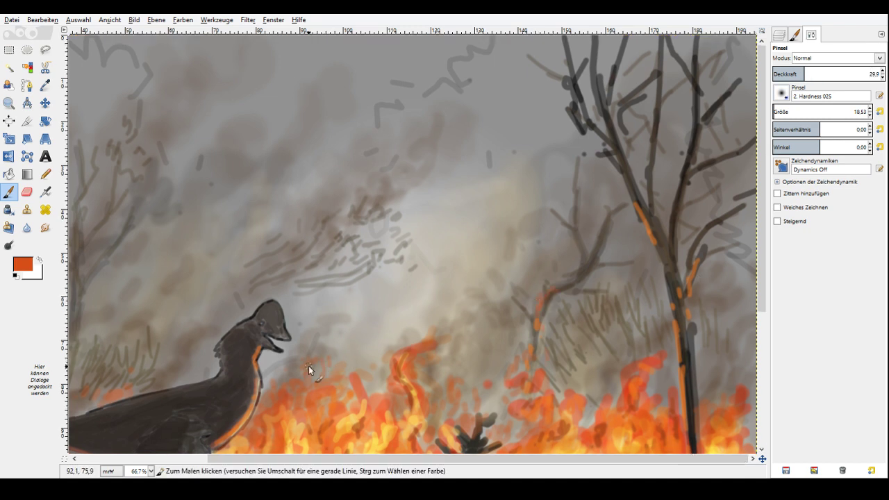
{"action": "left_click_drag", "start_coordinate": [159, 351], "coordinate": [154, 367]}
{"action": "left_click_drag", "start_coordinate": [137, 368], "coordinate": [122, 381]}
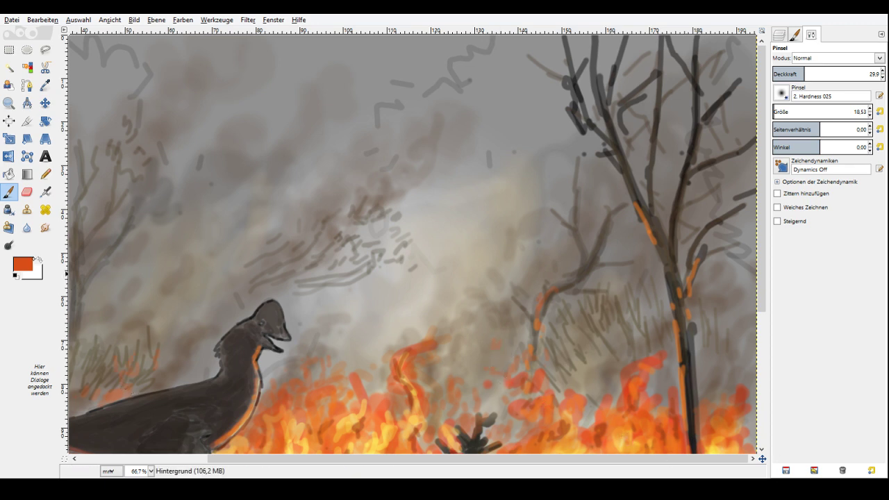
Choose a light orange and set the brush to opacity 59.8, size 9.53 and jitter enabled with an amount of 50.
{"action": "left_click", "coordinate": [673, 224]}
{"action": "left_click", "coordinate": [688, 260], "text": "ctrl"}
{"action": "left_click", "coordinate": [854, 74]}
{"action": "left_click", "coordinate": [869, 115]}
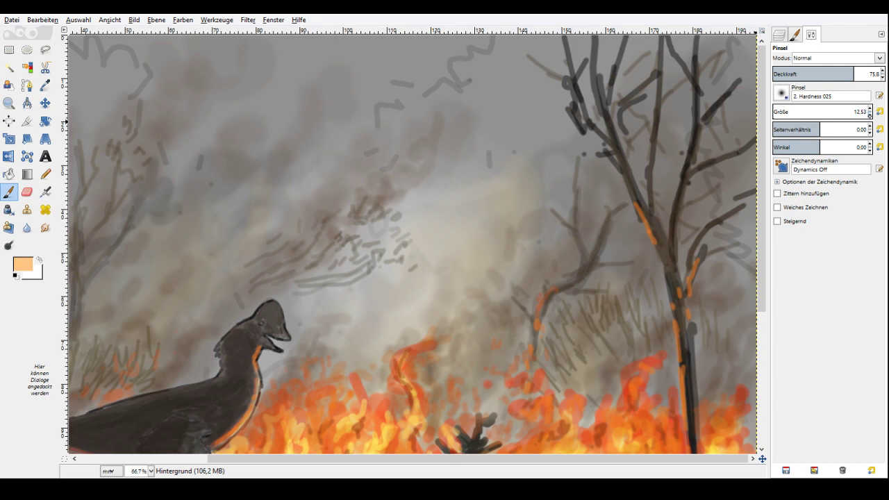
{"action": "left_click", "coordinate": [778, 194]}
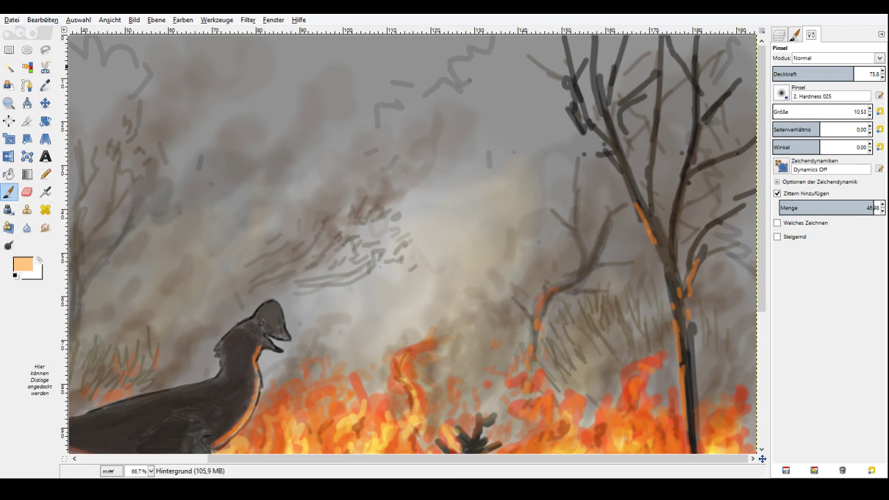
{"action": "left_click", "coordinate": [837, 72]}
{"action": "left_click_drag", "start_coordinate": [867, 207], "coordinate": [884, 206]}
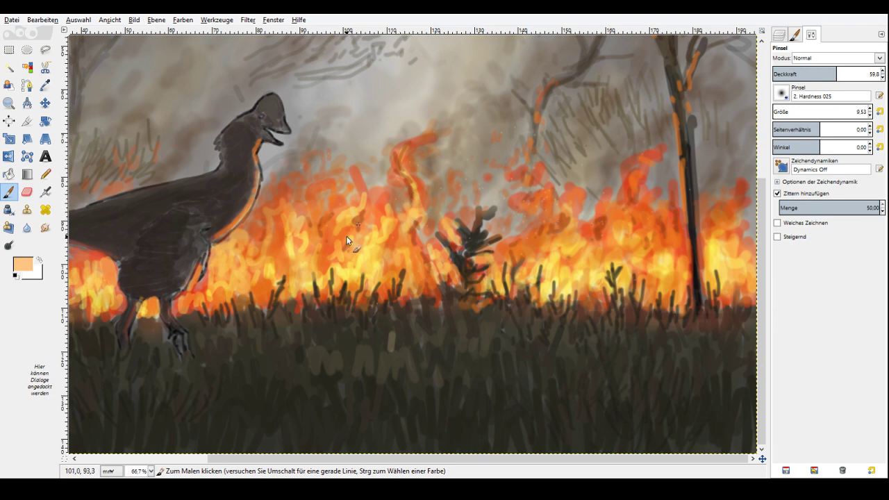
Reduce the jitter amount to 35.71 and scatter tiny glowing sparks over the flames and around the dinosaur.
{"action": "left_click", "coordinate": [173, 458]}
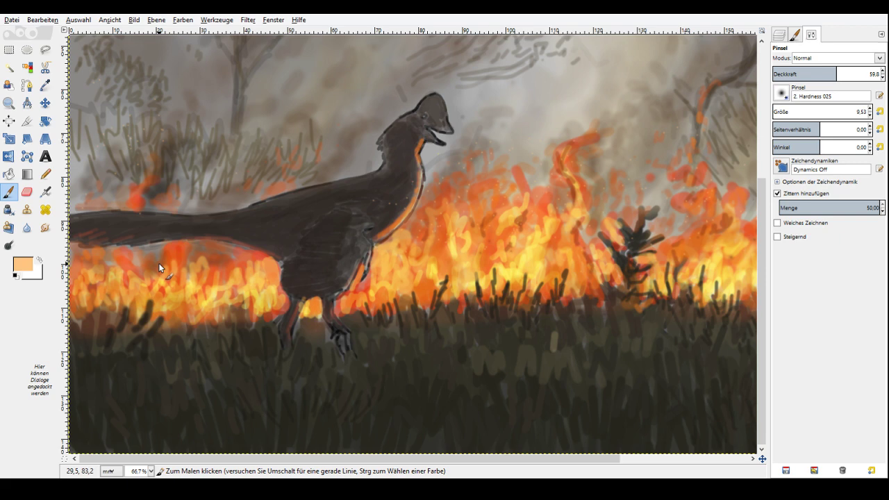
{"action": "left_click", "coordinate": [851, 208]}
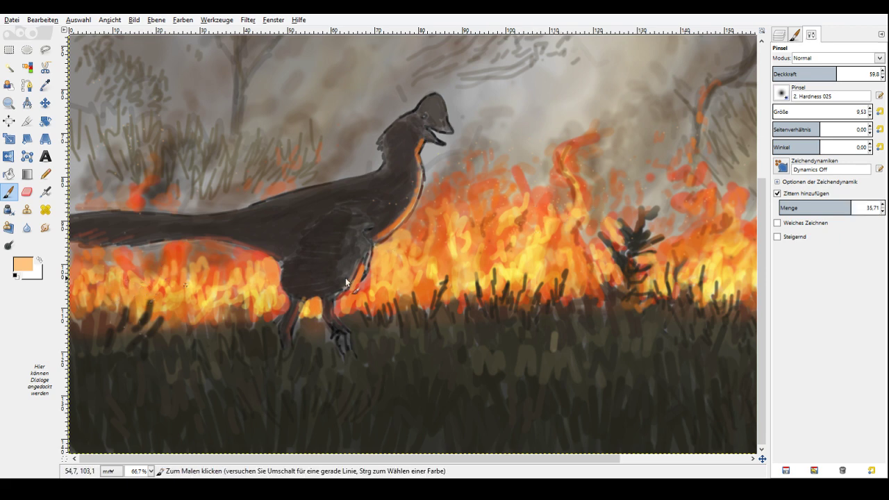
{"action": "scroll", "coordinate": [617, 214], "scroll_direction": "right", "scroll_amount": 3}
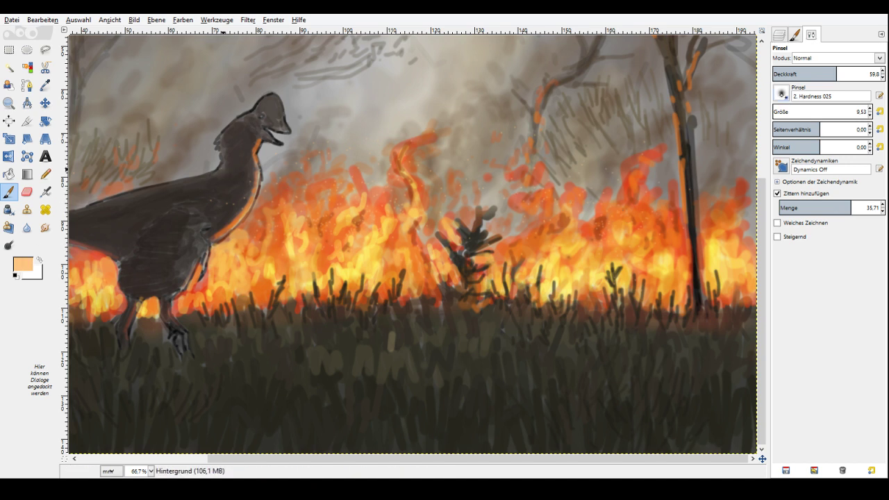
Turn off jitter, set the brush size to 374.89 and opacity to 13.4, and glaze light orange over the smoke.
{"action": "left_click", "coordinate": [777, 193]}
{"action": "left_click", "coordinate": [780, 112]}
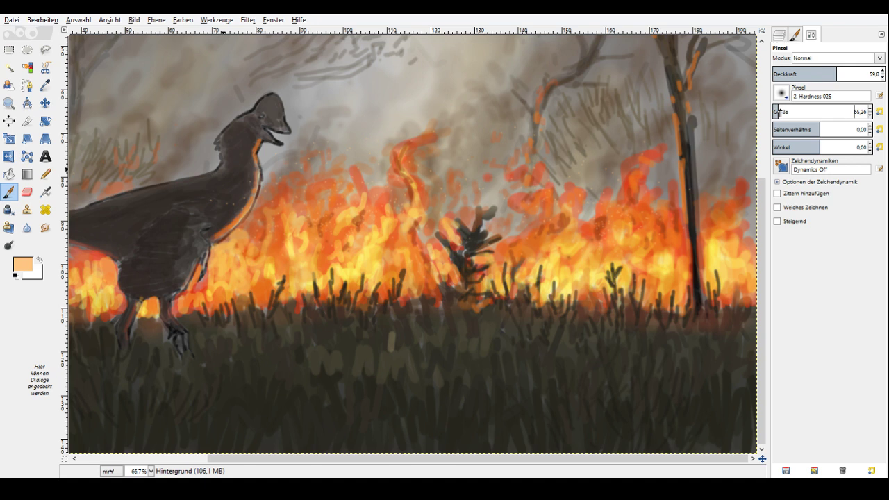
{"action": "left_click", "coordinate": [799, 74]}
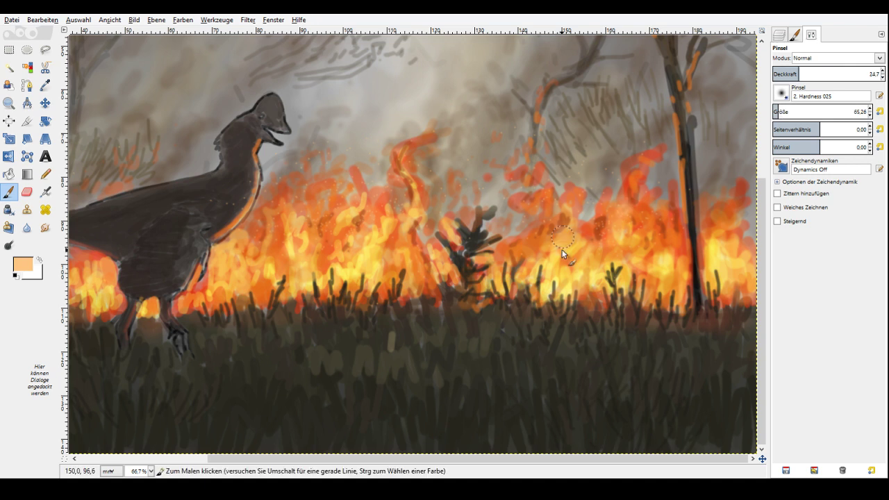
{"action": "left_click", "coordinate": [810, 109]}
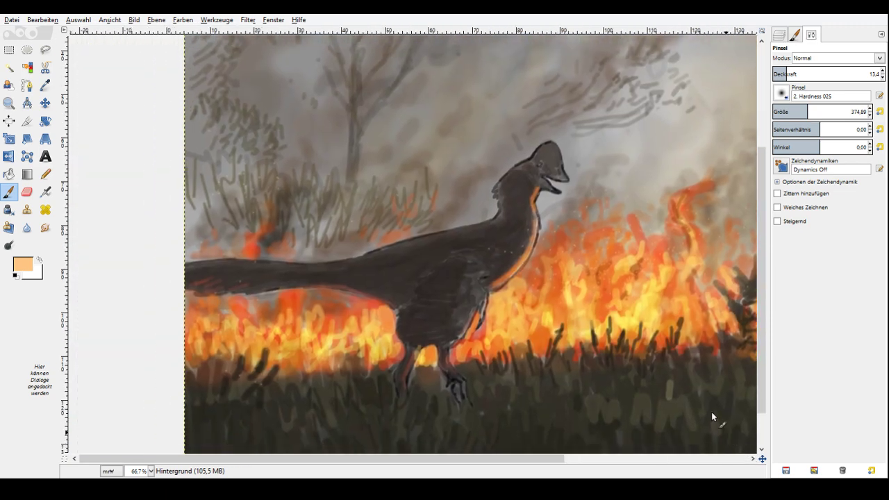
{"action": "left_click_drag", "start_coordinate": [762, 459], "coordinate": [779, 448]}
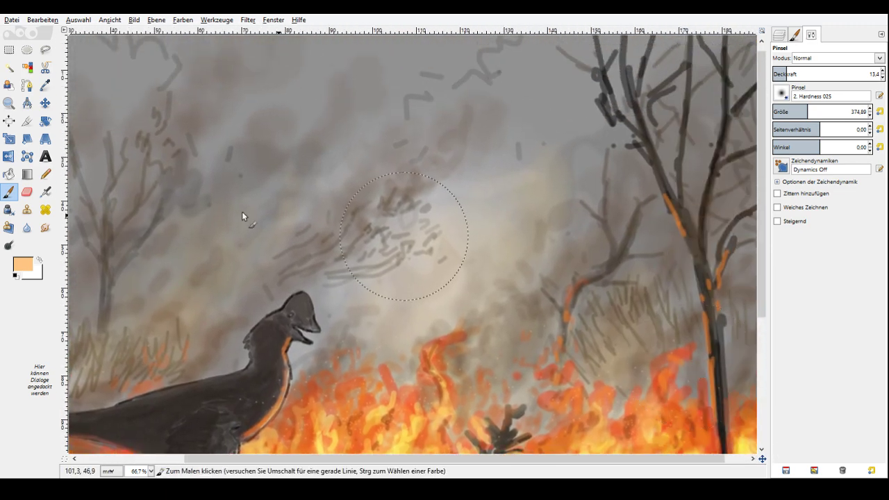
Change the foreground colour through light yellow to a muted olive-yellow and glaze it over the smoky sky.
{"action": "left_click", "coordinate": [675, 226]}
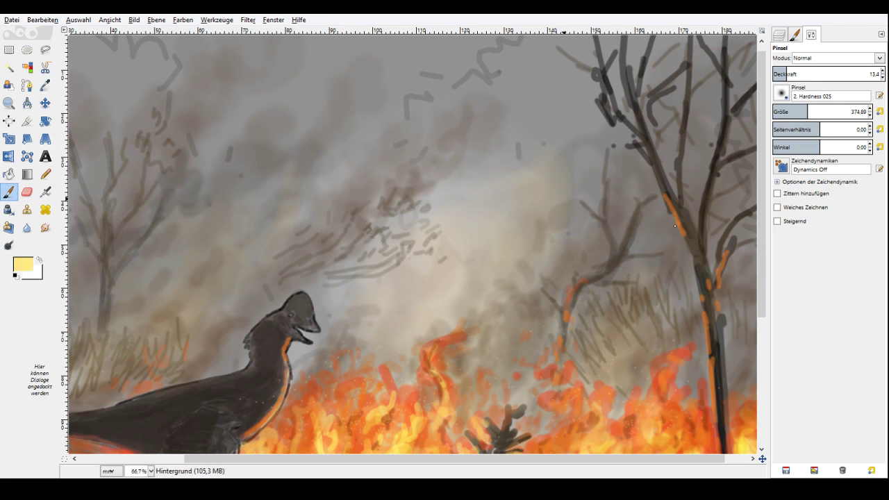
{"action": "left_click", "coordinate": [675, 226]}
{"action": "mouse_move", "coordinate": [589, 129]}
{"action": "left_mouse_down"}
{"action": "mouse_move", "coordinate": [581, 156]}
{"action": "mouse_move", "coordinate": [545, 144]}
{"action": "left_mouse_up"}
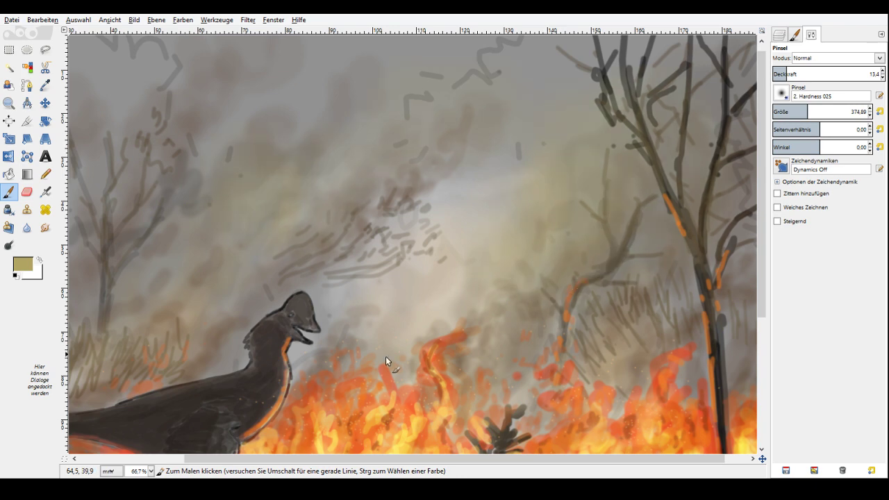
{"action": "left_click_drag", "start_coordinate": [176, 457], "coordinate": [75, 457]}
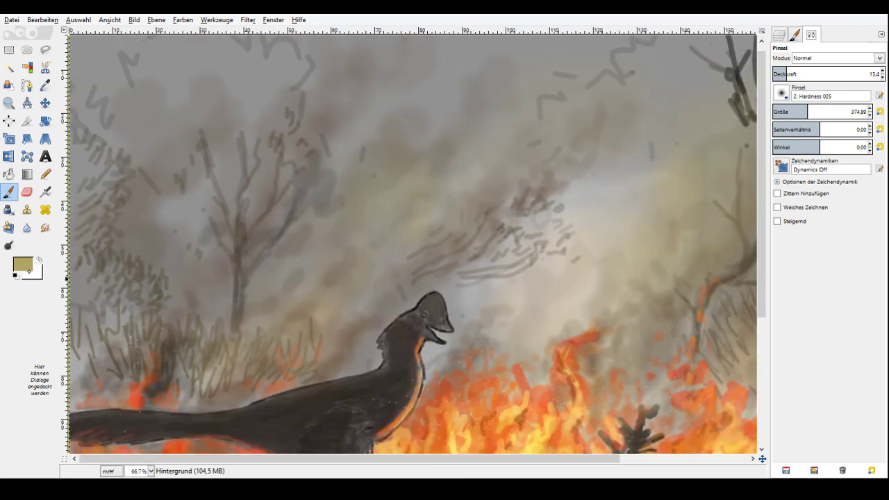
Choose a muted blue-grey and glaze it over the upper sky above the dinosaur.
{"action": "left_click", "coordinate": [634, 200]}
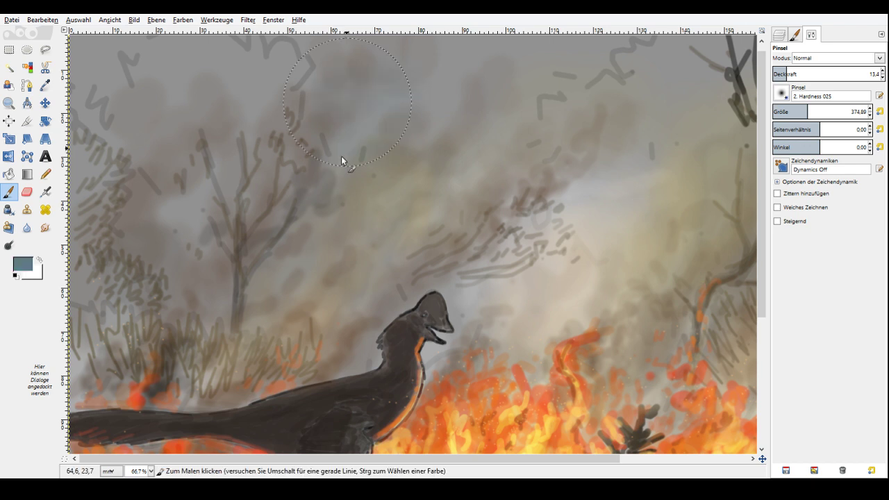
{"action": "left_click_drag", "start_coordinate": [349, 457], "coordinate": [478, 458]}
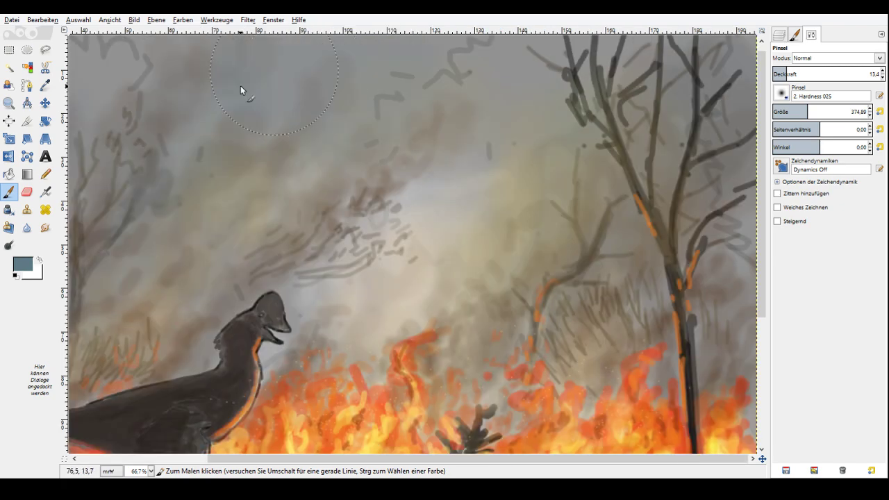
{"action": "scroll", "coordinate": [241, 85], "scroll_direction": "left", "scroll_amount": 5}
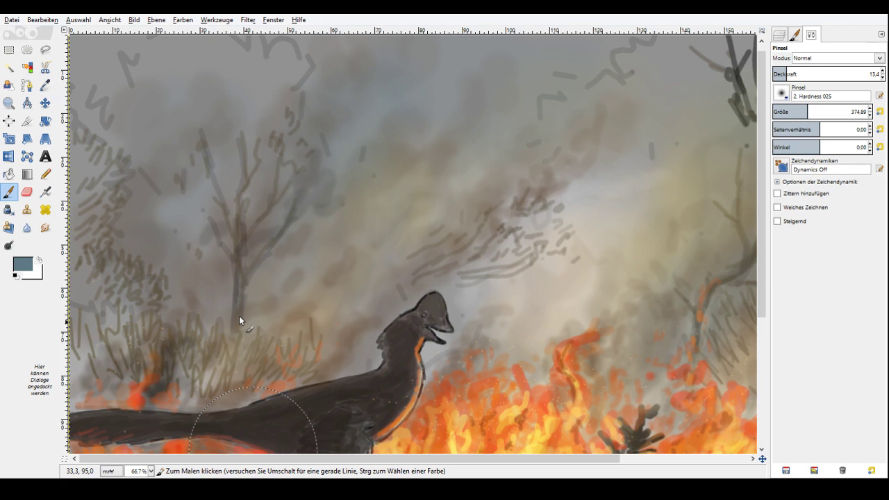
Replace a dark teal tint on the foreground grass with a dark navy glaze, and darken the upper-left sky with the same navy.
{"action": "left_click", "coordinate": [9, 103]}
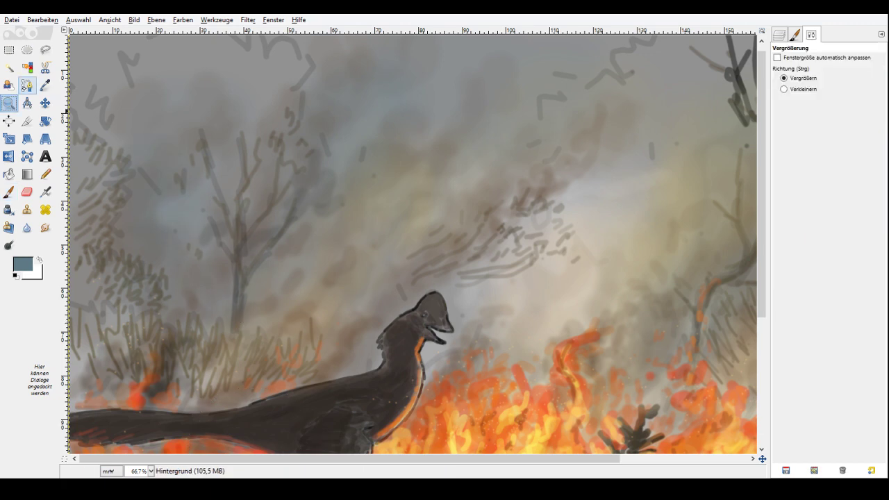
{"action": "key", "text": "minus"}
{"action": "key", "text": "minus"}
{"action": "key", "text": "p"}
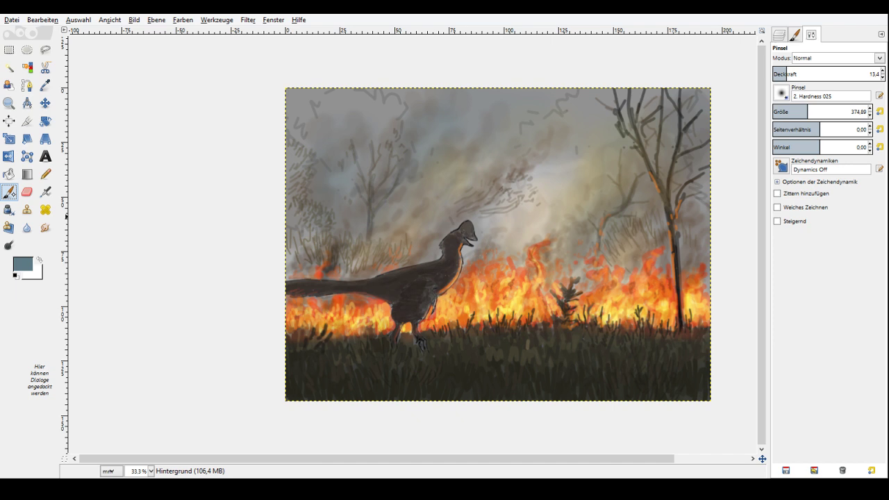
{"action": "left_click", "coordinate": [702, 398], "text": "ctrl"}
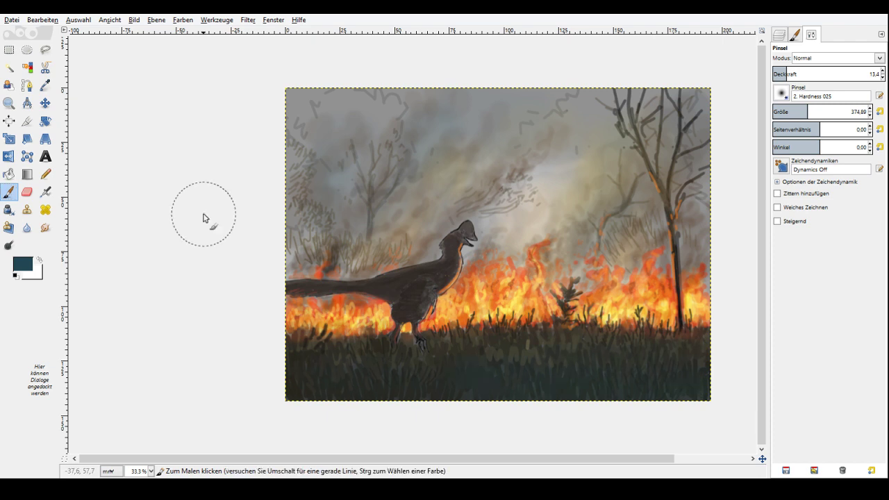
{"action": "key", "text": "ctrl+z"}
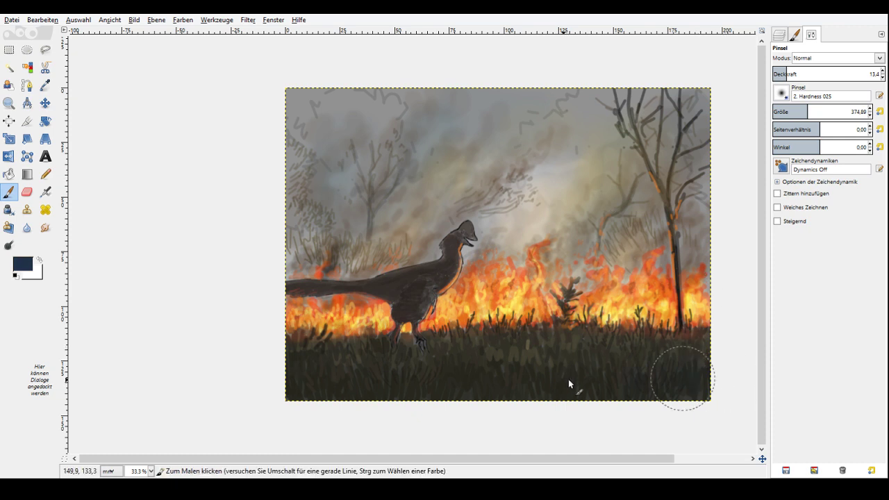
{"action": "left_click_drag", "start_coordinate": [393, 105], "coordinate": [348, 126]}
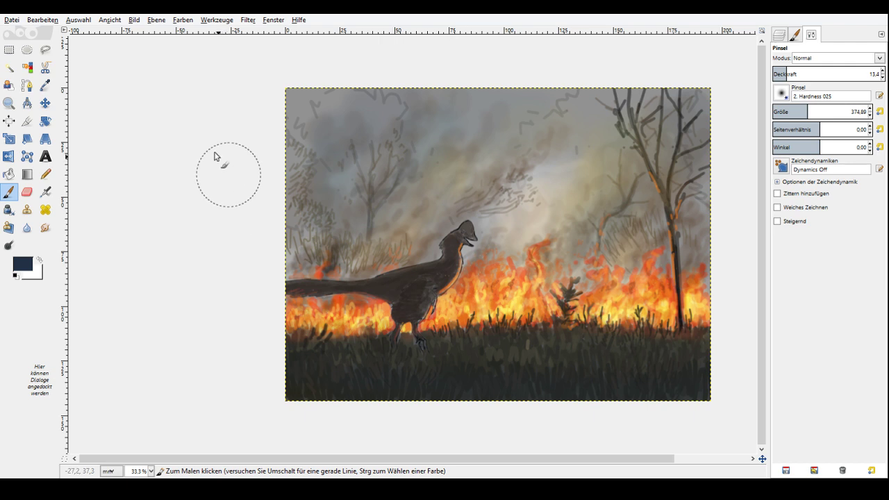
Glaze olive over the upper-left sky, reduce the brush size to 152.89, and paint soft beige smoke patches across the sky.
{"action": "left_click", "coordinate": [671, 186]}
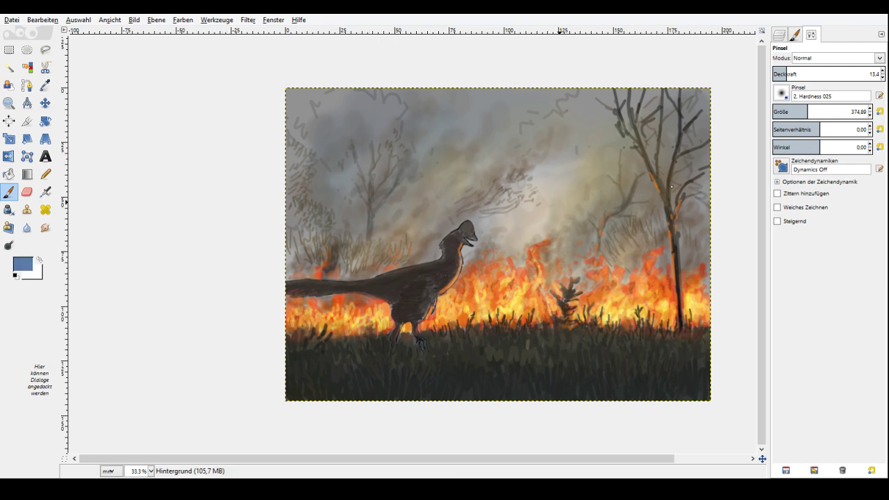
{"action": "left_click", "coordinate": [675, 224]}
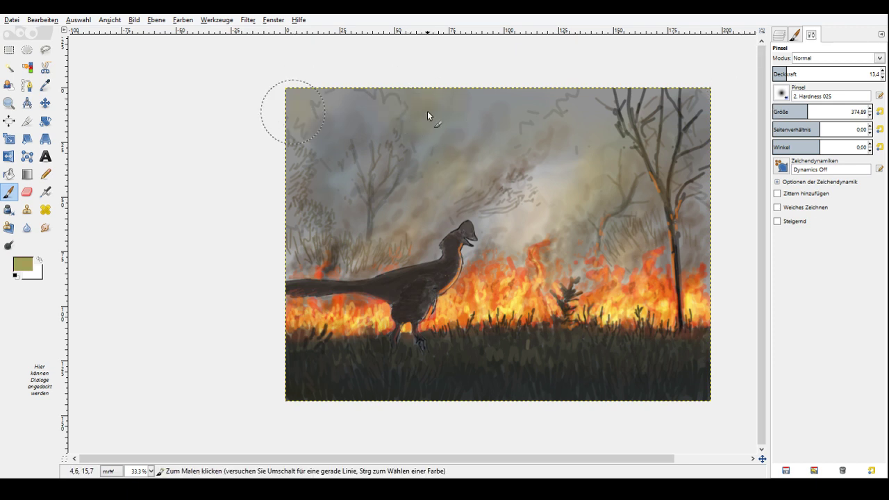
{"action": "key", "text": "bracketleft"}
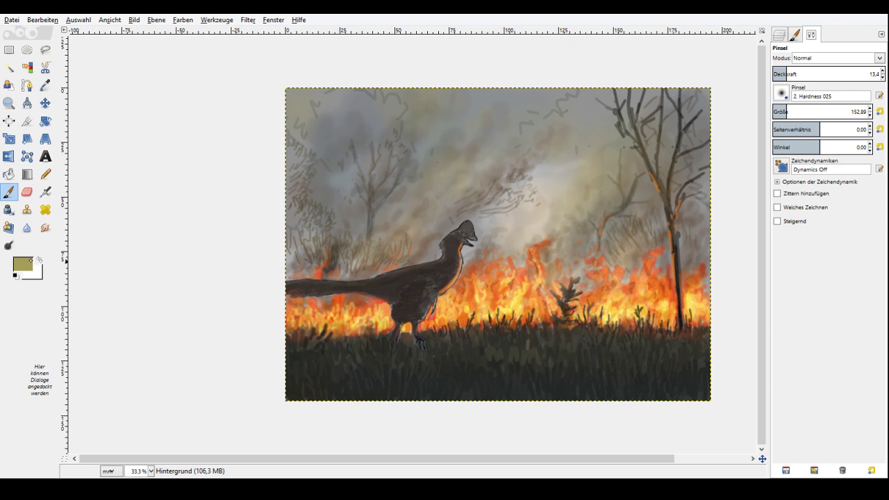
{"action": "left_click", "coordinate": [643, 199]}
{"action": "left_click", "coordinate": [643, 198]}
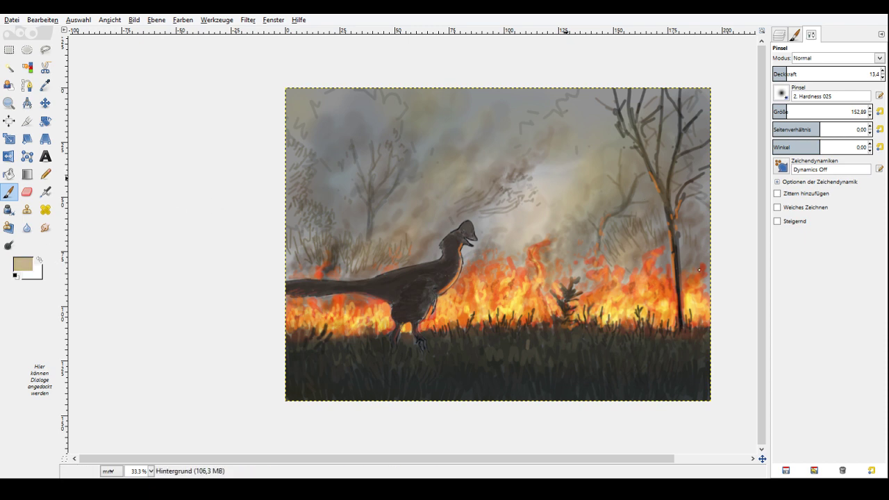
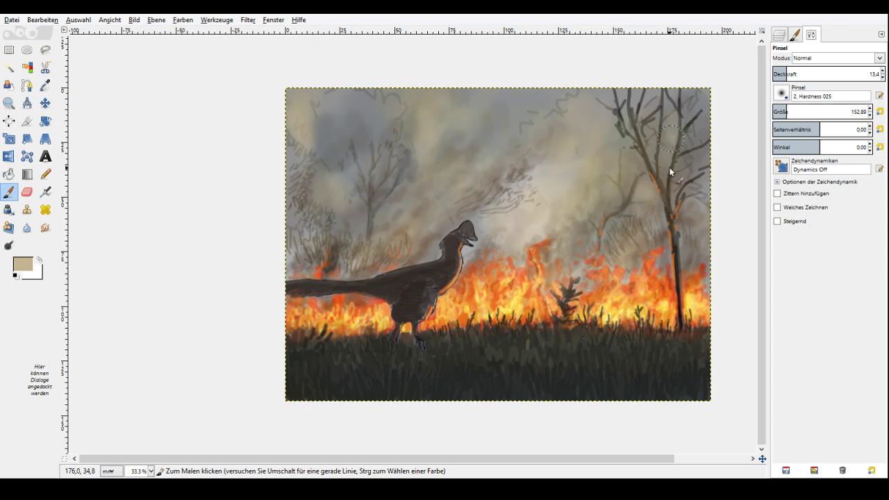
Choose a dark grey-brown, set the brush size to 263.89, and paint a soft dark crown behind the background tree left of the dinosaur.
{"action": "left_click", "coordinate": [629, 214], "text": "ctrl"}
{"action": "left_click", "coordinate": [613, 211], "text": "ctrl"}
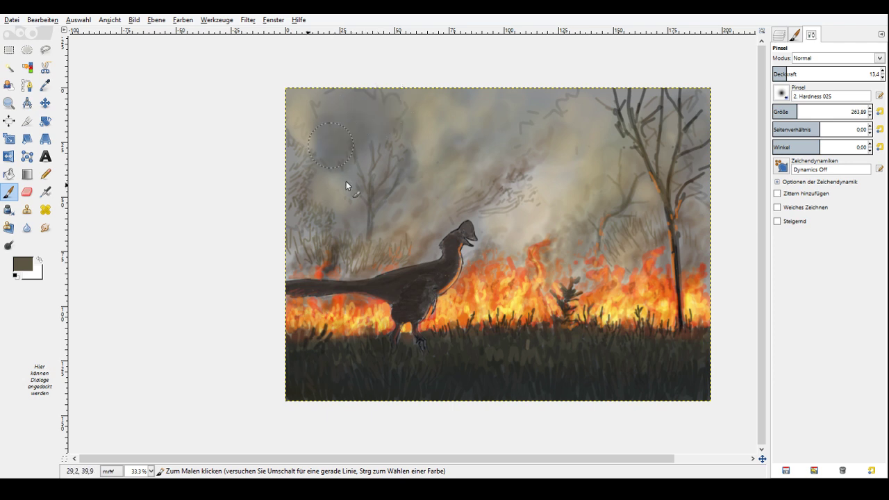
Set the brush opacity to 18.0 and size to 24.37, and paint fine twig strokes along the upper-left edge of the background tree's crown.
{"action": "key", "text": "z"}
{"action": "left_click", "coordinate": [784, 78]}
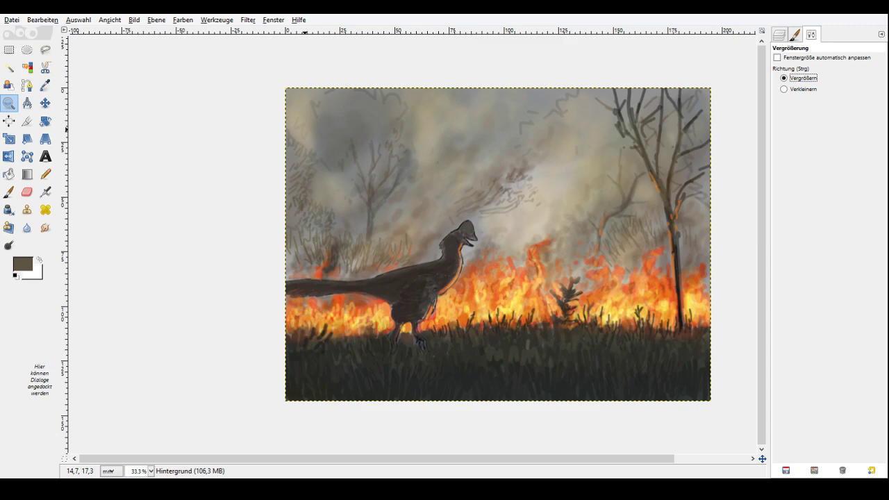
{"action": "double_click", "coordinate": [315, 123]}
{"action": "left_click", "coordinate": [9, 192]}
{"action": "left_click", "coordinate": [803, 72]}
{"action": "left_click_drag", "start_coordinate": [784, 111], "coordinate": [774, 111]}
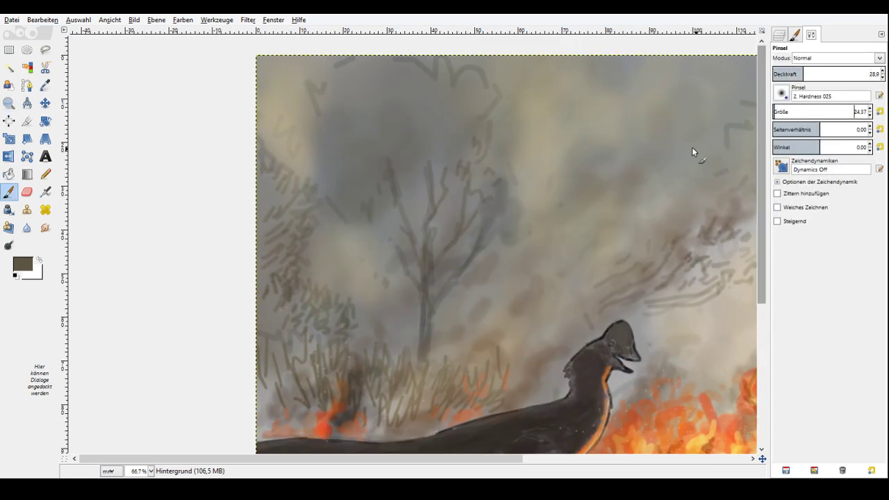
{"action": "left_click", "coordinate": [790, 78]}
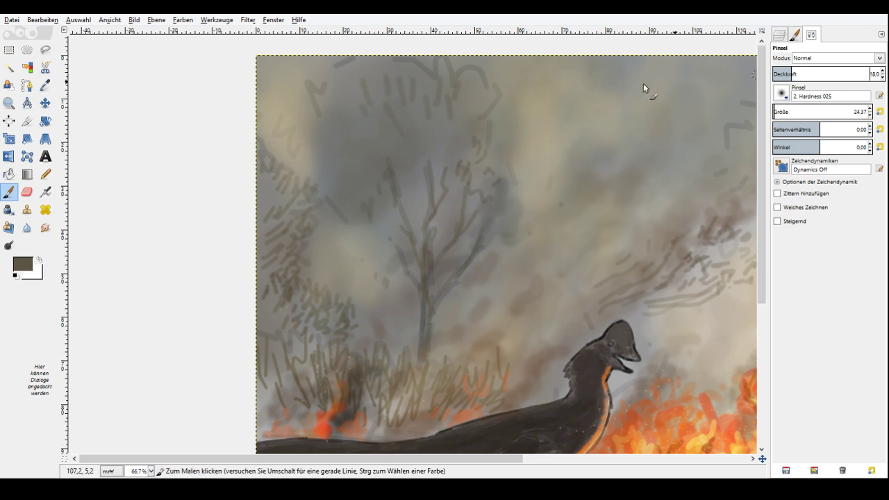
{"action": "left_click_drag", "start_coordinate": [283, 96], "coordinate": [312, 118]}
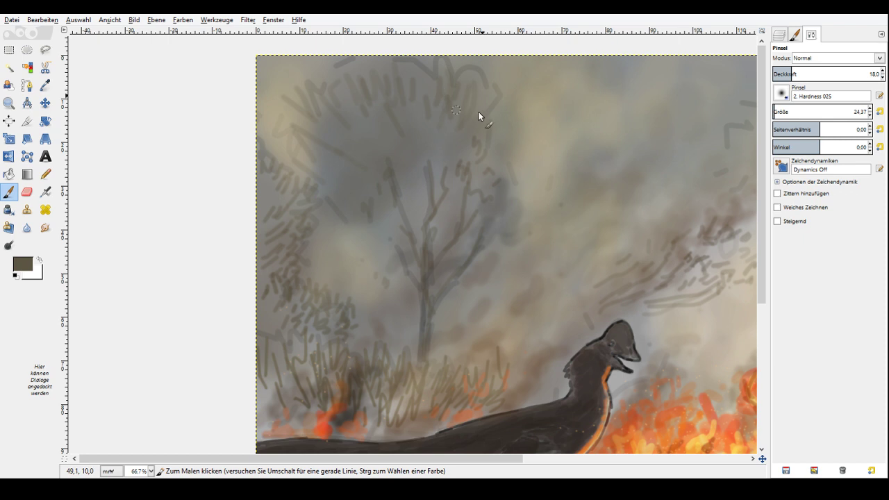
Paint faint outward twig strokes along the right side of the background tree's crown.
{"action": "left_click_drag", "start_coordinate": [521, 114], "coordinate": [543, 88]}
{"action": "left_click_drag", "start_coordinate": [509, 149], "coordinate": [583, 94]}
{"action": "left_click_drag", "start_coordinate": [519, 166], "coordinate": [563, 146]}
{"action": "left_click_drag", "start_coordinate": [521, 188], "coordinate": [544, 168]}
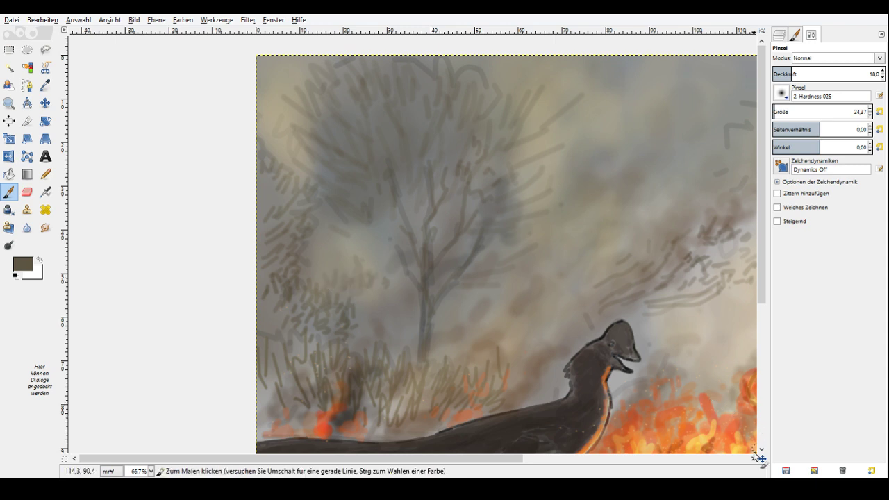
Paint fine twig strokes around the crown of the large tree on the right, varying the brush opacity between 11.3 and 19.6.
{"action": "scroll", "coordinate": [630, 317], "scroll_direction": "right", "scroll_amount": 5}
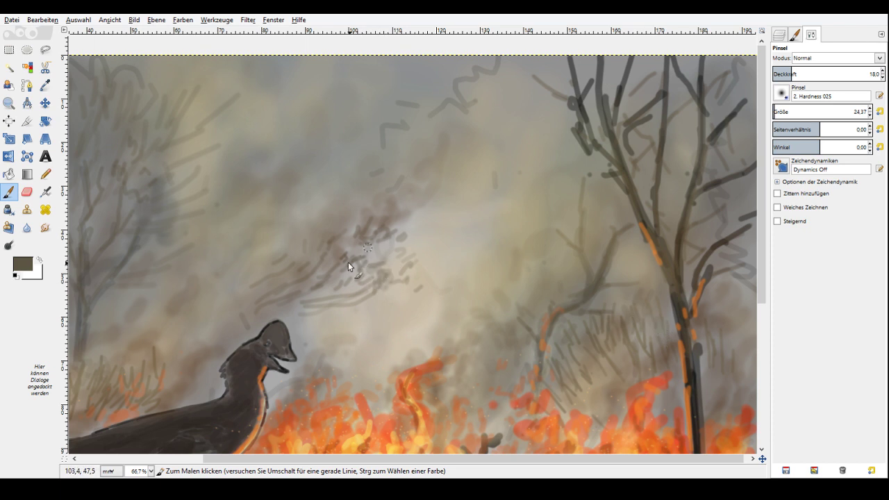
{"action": "left_click_drag", "start_coordinate": [319, 205], "coordinate": [310, 233]}
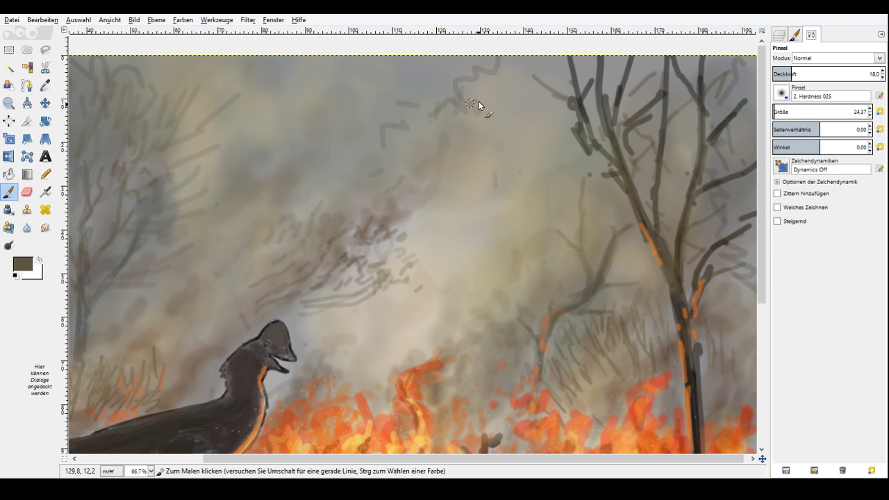
{"action": "mouse_move", "coordinate": [502, 64]}
{"action": "left_mouse_down"}
{"action": "mouse_move", "coordinate": [519, 91]}
{"action": "mouse_move", "coordinate": [490, 145]}
{"action": "left_mouse_up"}
{"action": "mouse_move", "coordinate": [505, 132]}
{"action": "left_mouse_down"}
{"action": "mouse_move", "coordinate": [522, 144]}
{"action": "mouse_move", "coordinate": [540, 129]}
{"action": "left_mouse_up"}
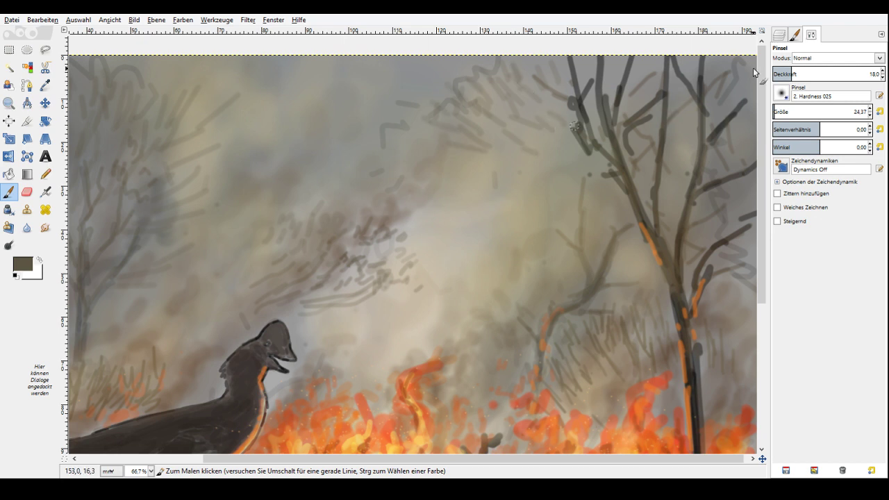
{"action": "left_click", "coordinate": [784, 74]}
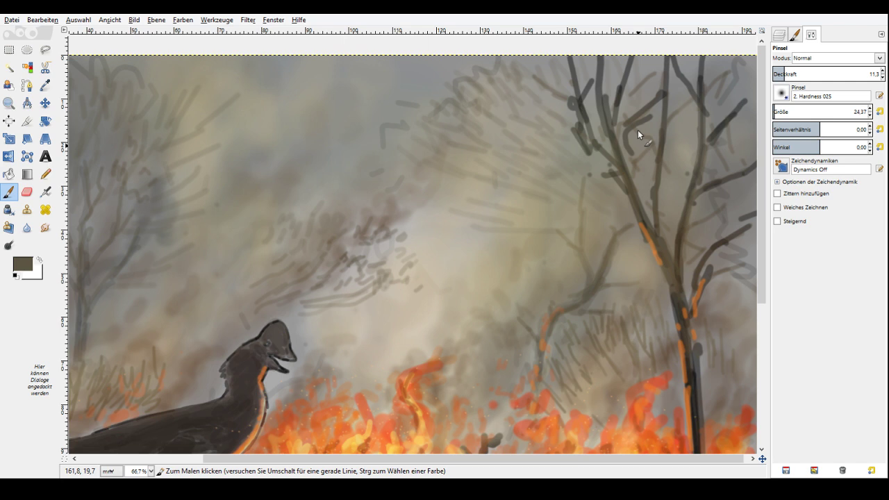
{"action": "left_click", "coordinate": [794, 72]}
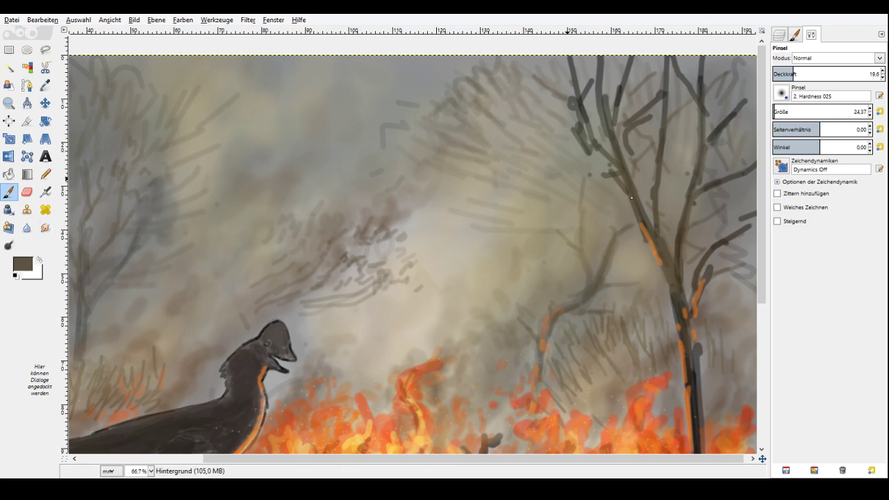
Glaze the sky with soft tan and olive smoke, lowering the brush opacity from 11.9 to 5.7 and enlarging the brush to 211.32.
{"action": "left_click", "coordinate": [654, 212], "text": "ctrl"}
{"action": "left_click", "coordinate": [777, 111]}
{"action": "left_click", "coordinate": [785, 74]}
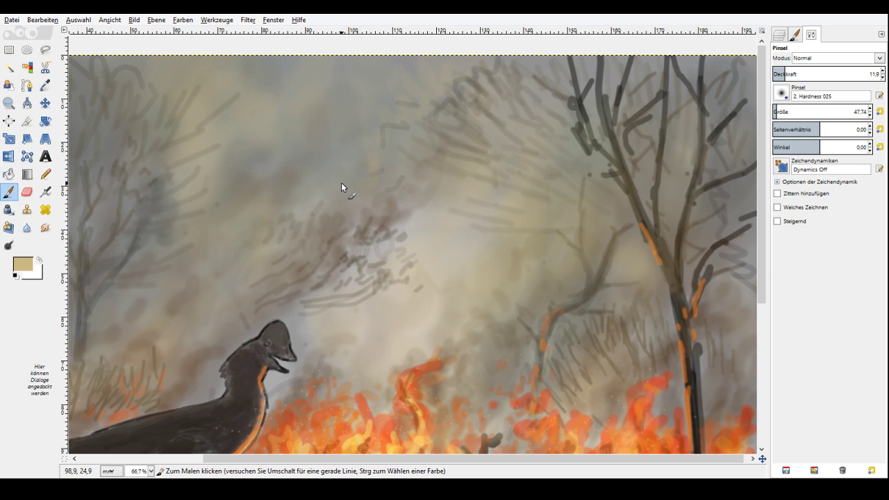
{"action": "left_click", "coordinate": [784, 112]}
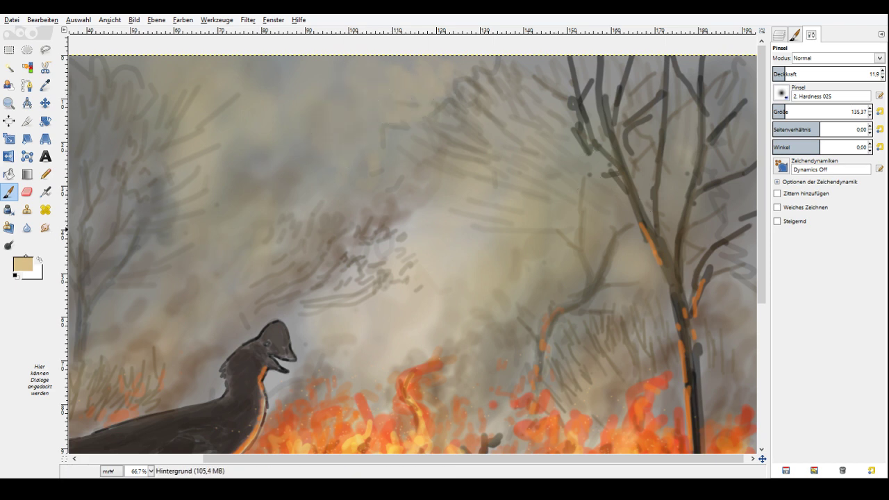
{"action": "left_click", "coordinate": [703, 282]}
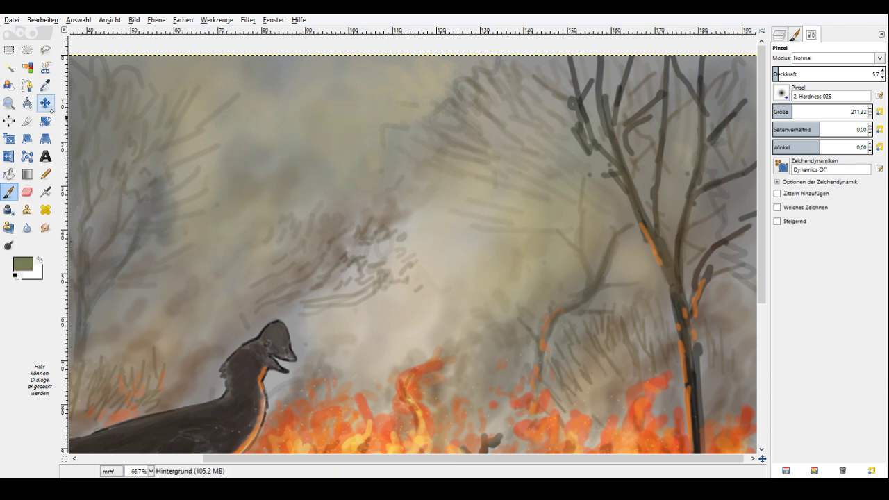
Choose a dark grey-brown, set the brush to Hardness 075, opacity 37.1 and size 30.21, and paint over the dinosaur's head and neck.
{"action": "left_click", "coordinate": [10, 103]}
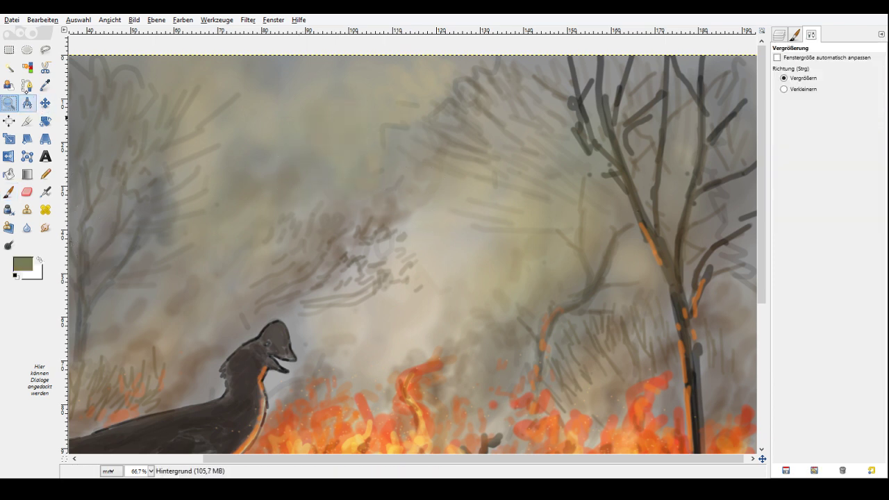
{"action": "left_click", "coordinate": [756, 91], "text": "ctrl"}
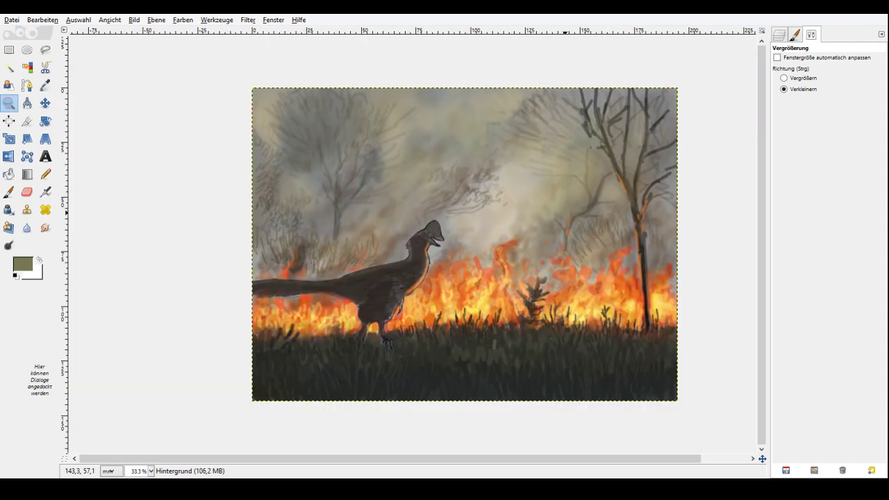
{"action": "left_click", "coordinate": [428, 232]}
{"action": "left_click", "coordinate": [441, 225]}
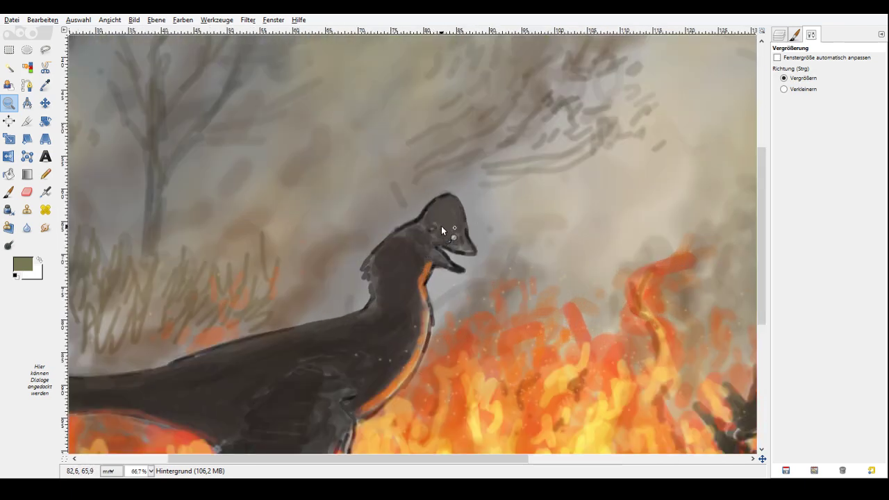
{"action": "left_click", "coordinate": [436, 249]}
{"action": "left_click", "coordinate": [437, 249]}
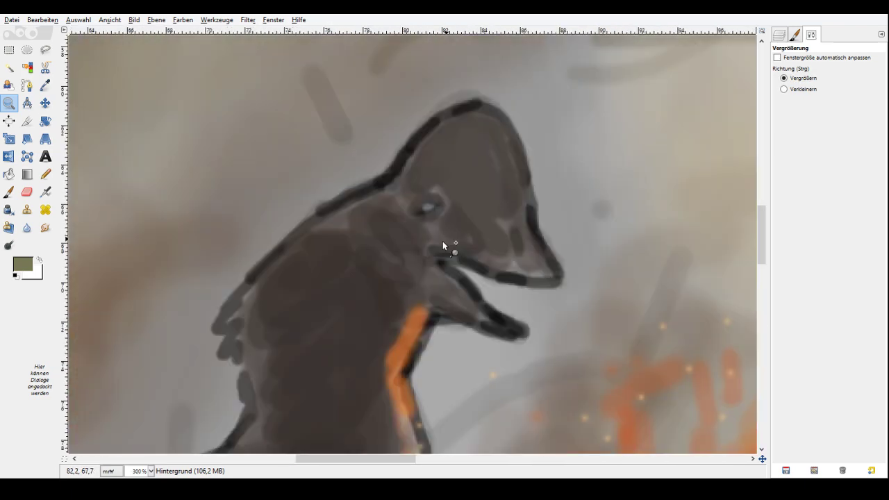
{"action": "left_click", "coordinate": [442, 241], "text": "ctrl"}
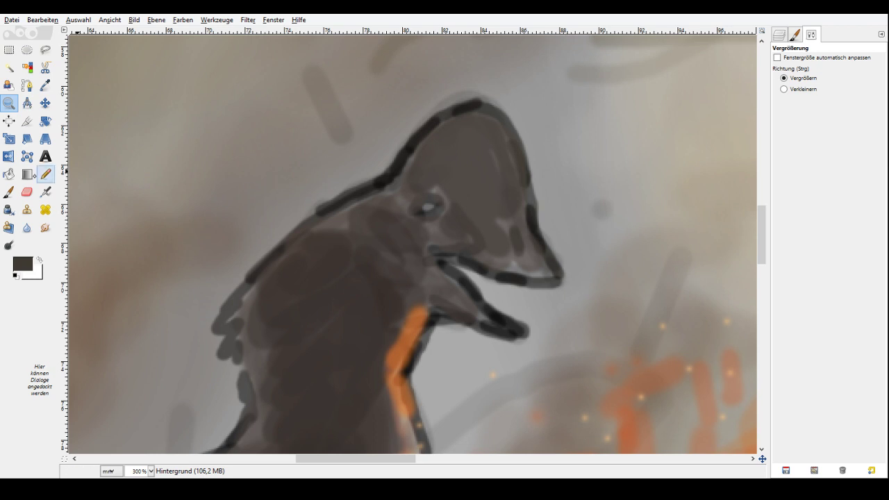
{"action": "left_click", "coordinate": [8, 192]}
{"action": "scroll", "coordinate": [782, 93], "scroll_direction": "down", "scroll_amount": 2}
{"action": "left_click", "coordinate": [775, 109]}
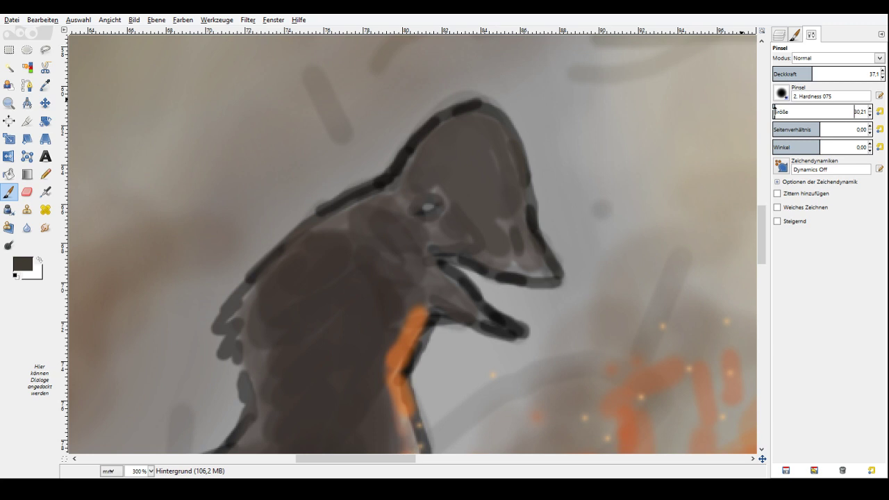
{"action": "mouse_move", "coordinate": [436, 208]}
{"action": "left_mouse_down"}
{"action": "mouse_move", "coordinate": [382, 203]}
{"action": "mouse_move", "coordinate": [286, 320]}
{"action": "mouse_move", "coordinate": [345, 379]}
{"action": "mouse_move", "coordinate": [316, 387]}
{"action": "left_mouse_up"}
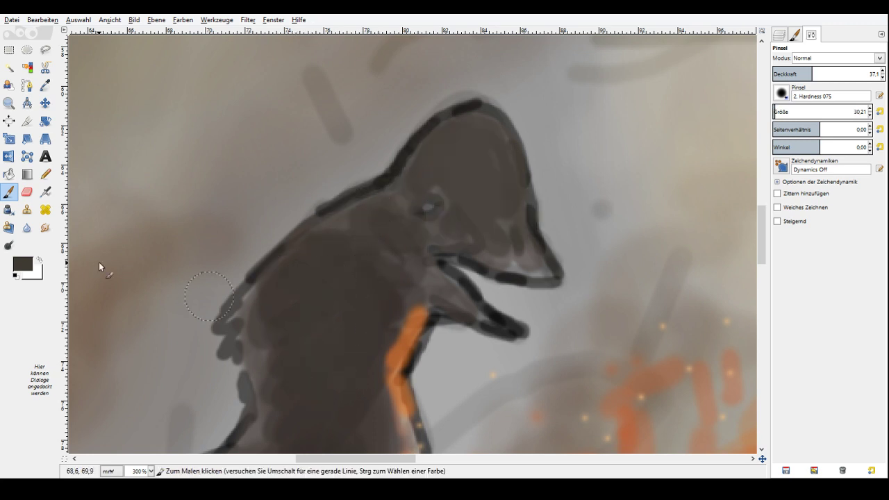
Choose a darker grey, set the brush opacity to 45.4 and size to 12.68, and shade the dinosaur's face, eye, jaw and neck.
{"action": "left_click", "coordinate": [15, 276]}
{"action": "left_click", "coordinate": [820, 73]}
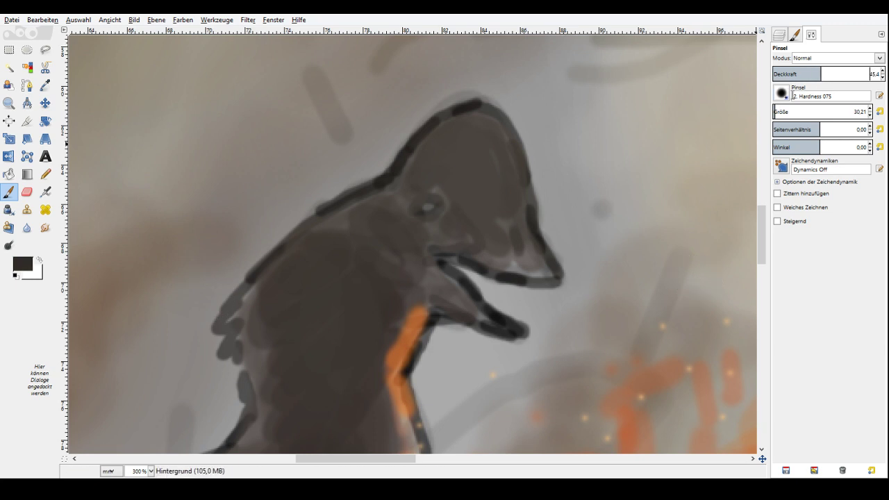
{"action": "left_click_drag", "start_coordinate": [776, 112], "coordinate": [772, 106]}
{"action": "left_click_drag", "start_coordinate": [532, 267], "coordinate": [489, 229]}
{"action": "left_click_drag", "start_coordinate": [409, 238], "coordinate": [423, 204]}
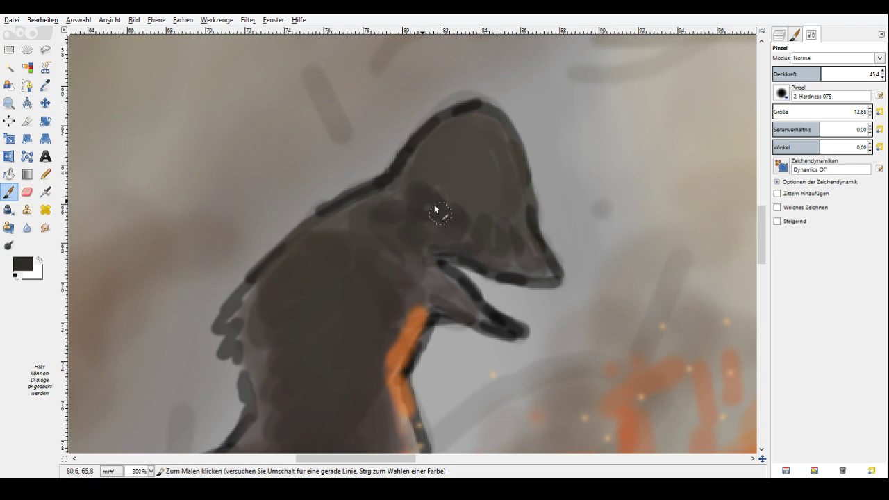
{"action": "left_click_drag", "start_coordinate": [434, 204], "coordinate": [314, 254]}
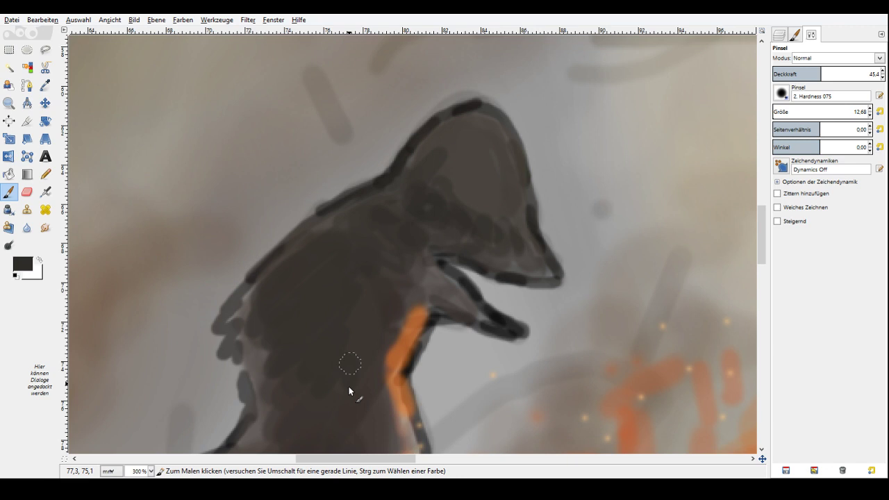
{"action": "left_click_drag", "start_coordinate": [375, 424], "coordinate": [448, 288]}
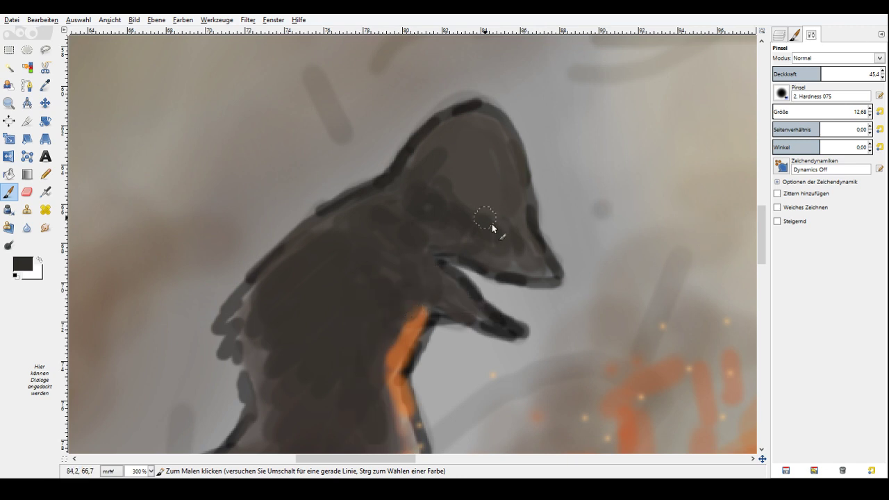
{"action": "left_click_drag", "start_coordinate": [446, 182], "coordinate": [410, 177]}
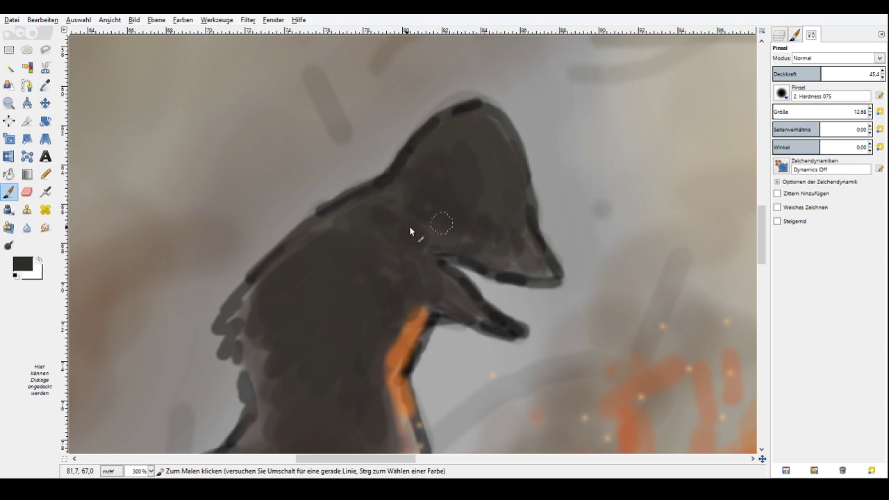
Cover the lighter grey patches on the dinosaur's lower body and thigh with dark strokes.
{"action": "scroll", "coordinate": [752, 256], "scroll_direction": "down", "scroll_amount": 5}
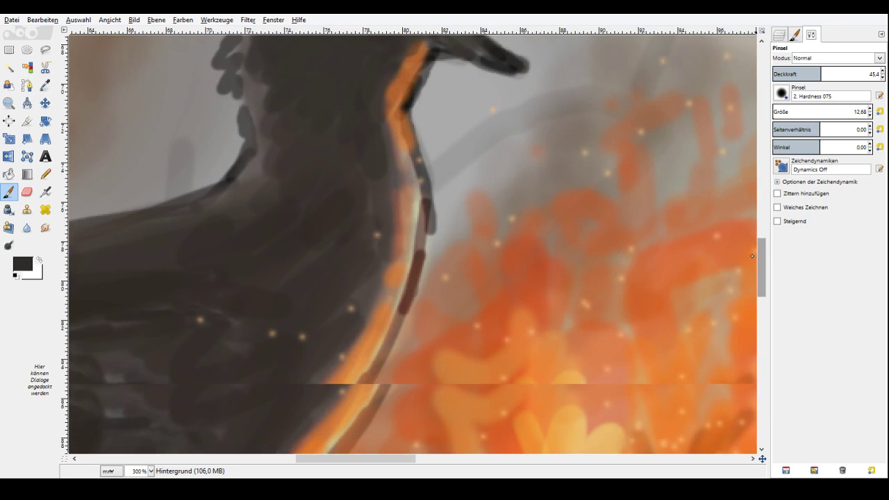
{"action": "scroll", "coordinate": [751, 257], "scroll_direction": "down", "scroll_amount": 3}
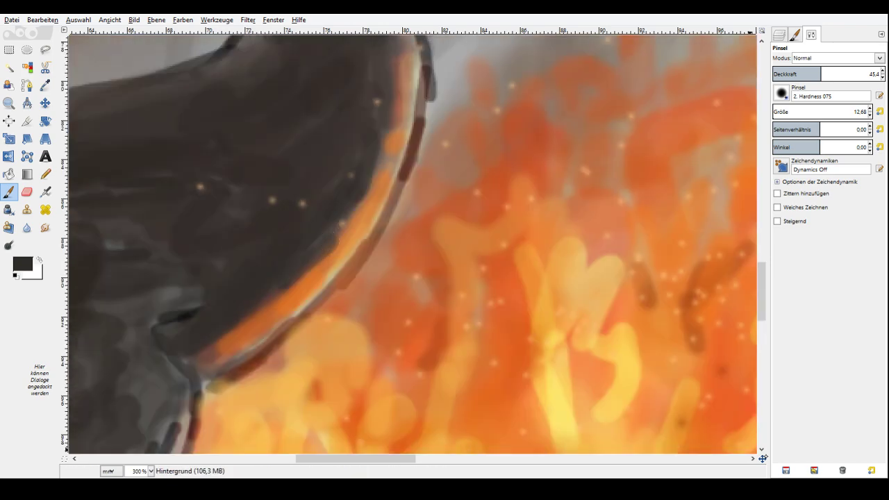
{"action": "left_click_drag", "start_coordinate": [763, 458], "coordinate": [747, 467]}
{"action": "left_click_drag", "start_coordinate": [472, 389], "coordinate": [447, 404]}
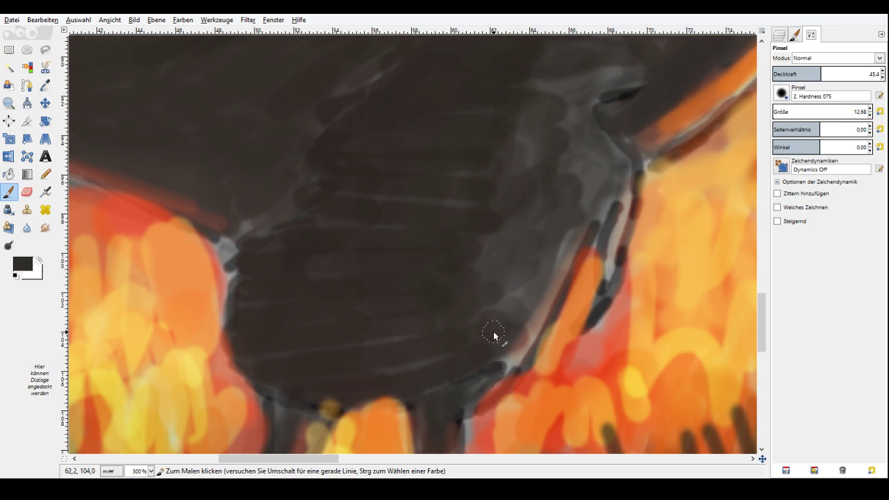
{"action": "mouse_move", "coordinate": [494, 336]}
{"action": "left_mouse_down"}
{"action": "mouse_move", "coordinate": [566, 157]}
{"action": "mouse_move", "coordinate": [513, 94]}
{"action": "left_mouse_up"}
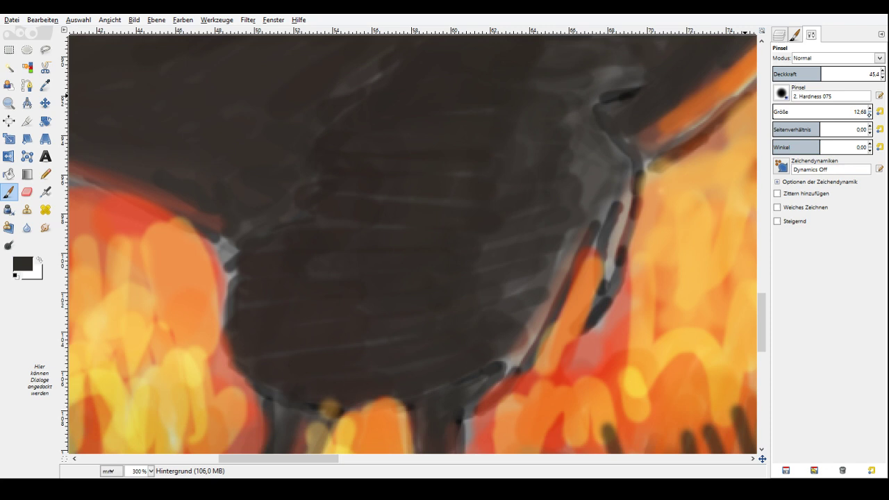
Choose a near-black colour, reduce the brush size to 10.68, and darken the hanging arm and the front edge of the thigh.
{"action": "double_click", "coordinate": [869, 115]}
{"action": "left_click", "coordinate": [880, 95]}
{"action": "double_click", "coordinate": [9, 191]}
{"action": "mouse_move", "coordinate": [610, 247]}
{"action": "left_mouse_down"}
{"action": "mouse_move", "coordinate": [625, 200]}
{"action": "mouse_move", "coordinate": [500, 376]}
{"action": "mouse_move", "coordinate": [520, 352]}
{"action": "left_mouse_up"}
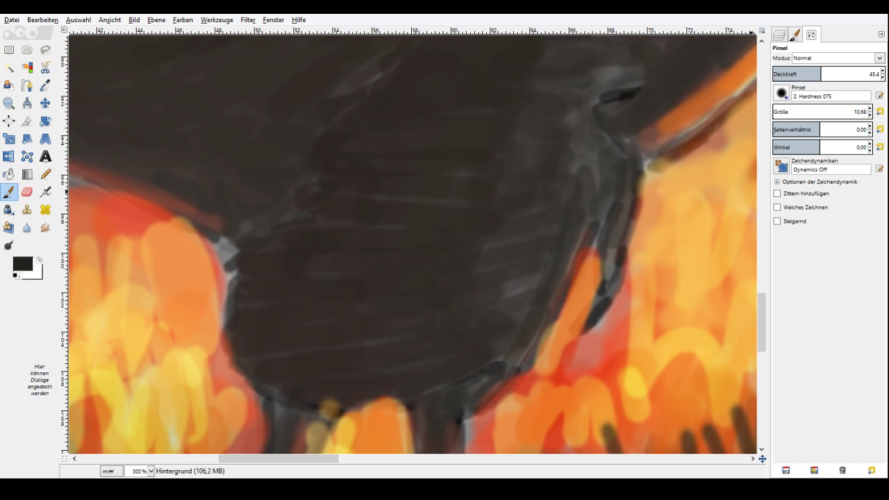
Set the brush opacity to 60.3 and size to 7.68, and reinforce the dark edges of the arm and the thigh's front and underside.
{"action": "left_click", "coordinate": [837, 72]}
{"action": "left_click_drag", "start_coordinate": [620, 214], "coordinate": [584, 326]}
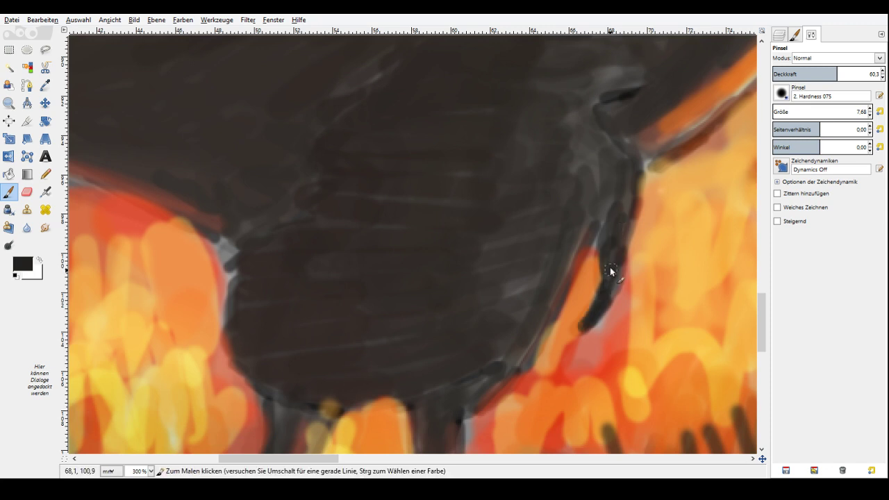
{"action": "left_click_drag", "start_coordinate": [592, 212], "coordinate": [554, 299]}
{"action": "left_click_drag", "start_coordinate": [575, 257], "coordinate": [526, 351]}
{"action": "left_click_drag", "start_coordinate": [498, 385], "coordinate": [468, 419]}
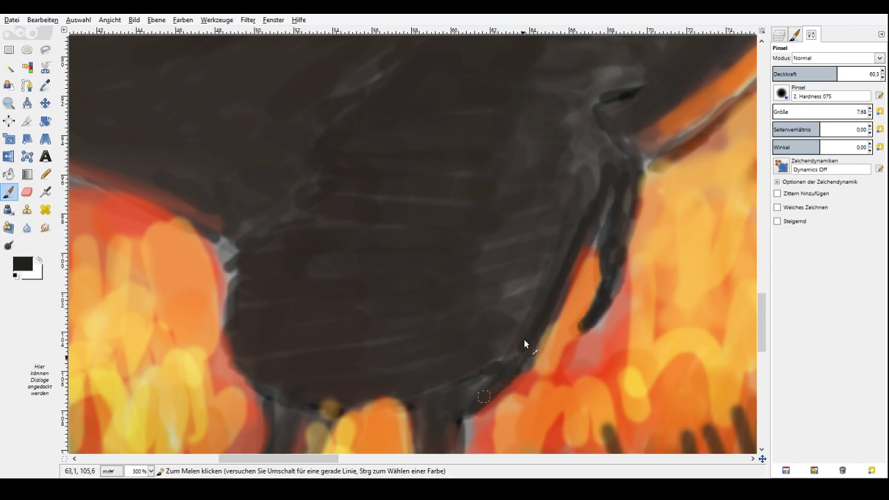
{"action": "left_click_drag", "start_coordinate": [524, 342], "coordinate": [321, 406]}
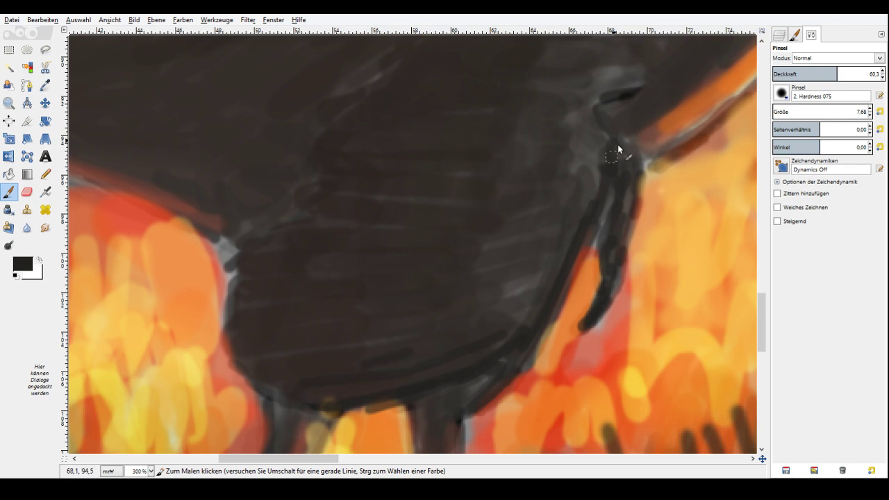
Paint short near-black feather strokes along the arm and thigh front, and add softer strokes on the body at opacity 36.6.
{"action": "mouse_move", "coordinate": [618, 148]}
{"action": "left_mouse_down"}
{"action": "mouse_move", "coordinate": [571, 96]}
{"action": "mouse_move", "coordinate": [561, 134]}
{"action": "mouse_move", "coordinate": [584, 203]}
{"action": "mouse_move", "coordinate": [540, 253]}
{"action": "mouse_move", "coordinate": [498, 312]}
{"action": "left_mouse_up"}
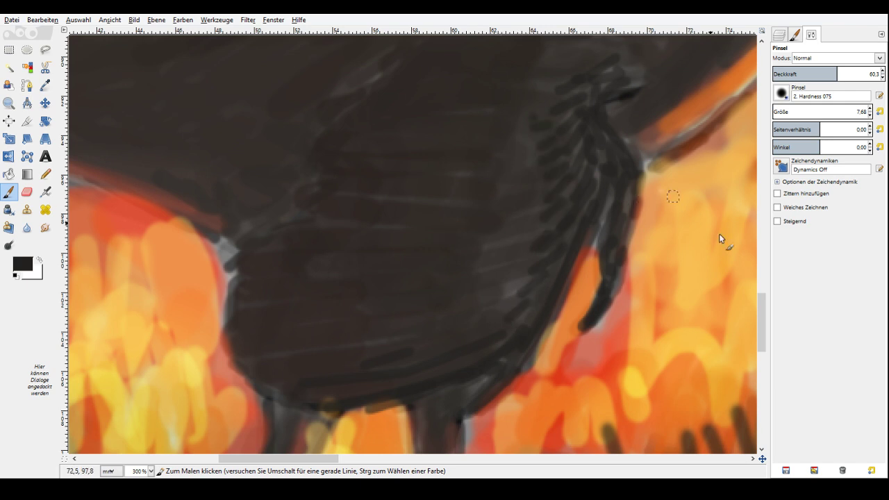
{"action": "scroll", "coordinate": [762, 313], "scroll_direction": "up", "scroll_amount": 5}
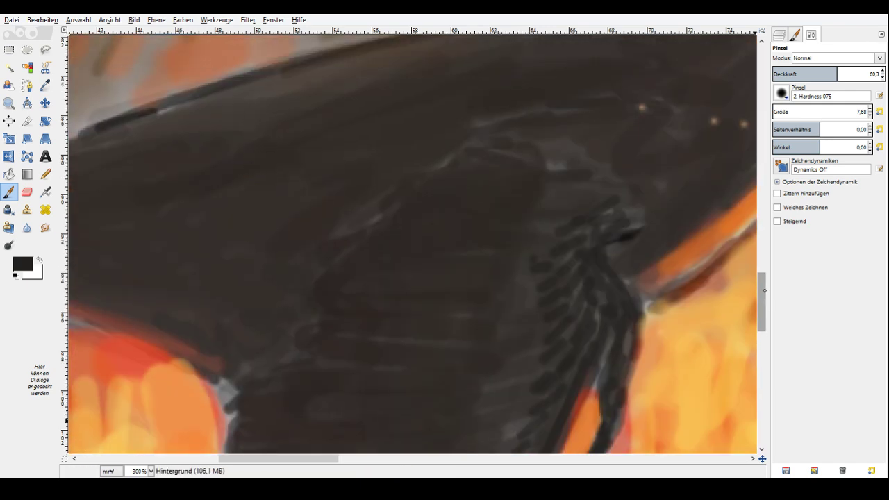
{"action": "left_click", "coordinate": [812, 75]}
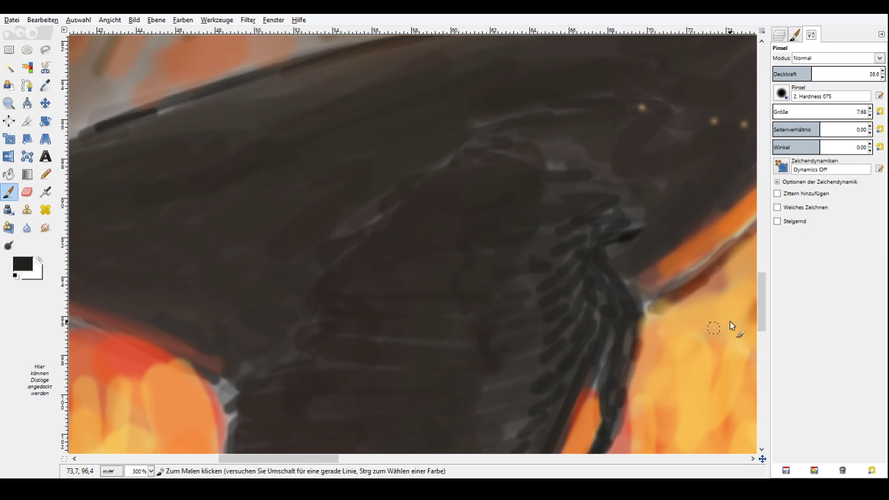
Pick a light orange from the flames and paint accents between the arm and thigh, under the thigh, and in the fire behind the leg.
{"action": "scroll", "coordinate": [731, 325], "scroll_direction": "down", "scroll_amount": 5}
{"action": "key", "text": "o"}
{"action": "left_click", "coordinate": [657, 238]}
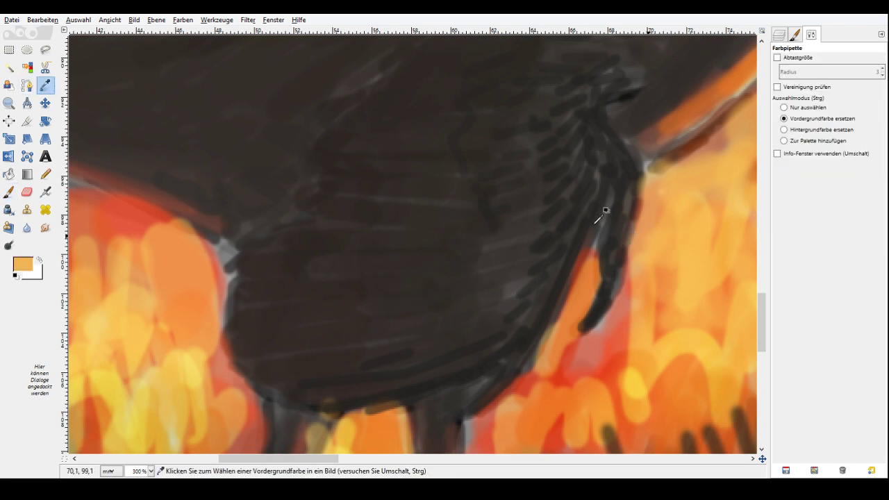
{"action": "key", "text": "p"}
{"action": "left_click_drag", "start_coordinate": [609, 199], "coordinate": [590, 248]}
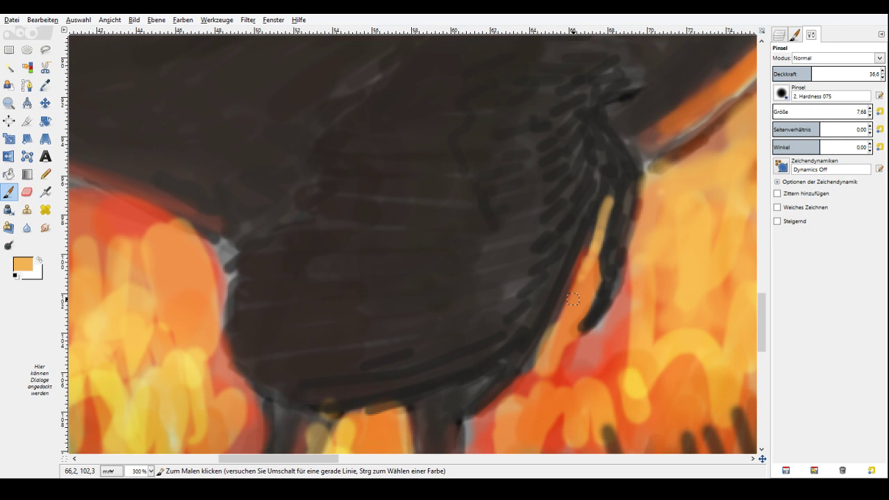
{"action": "left_click", "coordinate": [477, 387]}
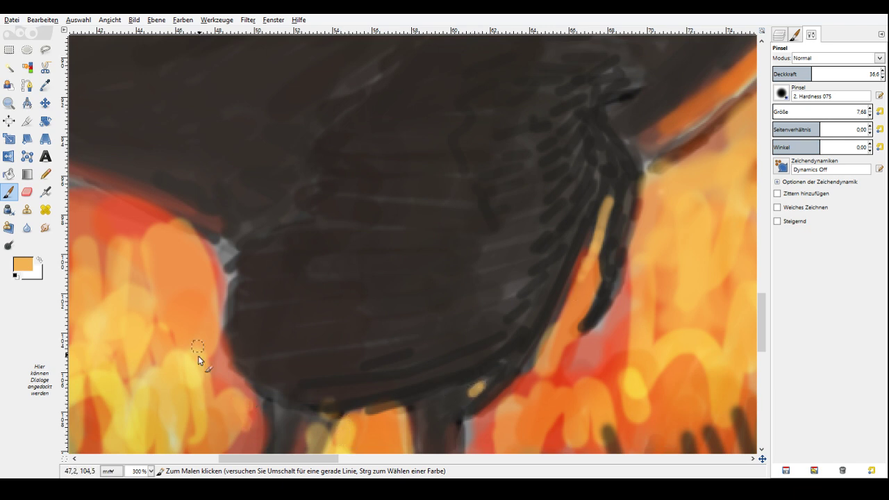
{"action": "left_click_drag", "start_coordinate": [129, 212], "coordinate": [156, 293]}
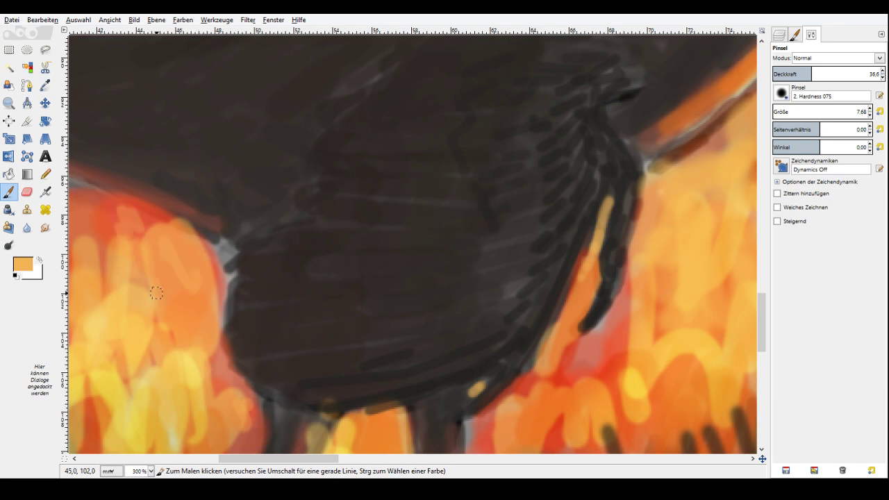
Pick a red from the flames and paint thin glowing strokes along the thigh front and hanging arm at opacity 20.6 and size 5.68.
{"action": "left_click", "coordinate": [826, 76]}
{"action": "left_click", "coordinate": [870, 116]}
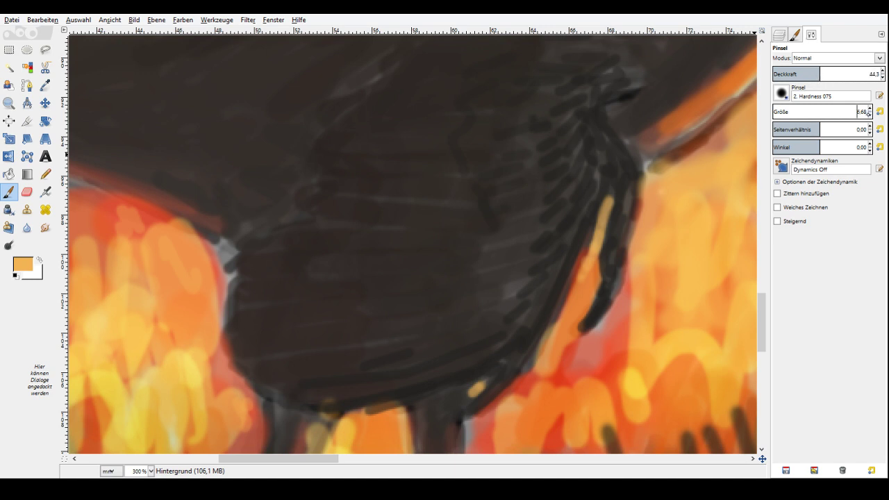
{"action": "left_click", "coordinate": [45, 85]}
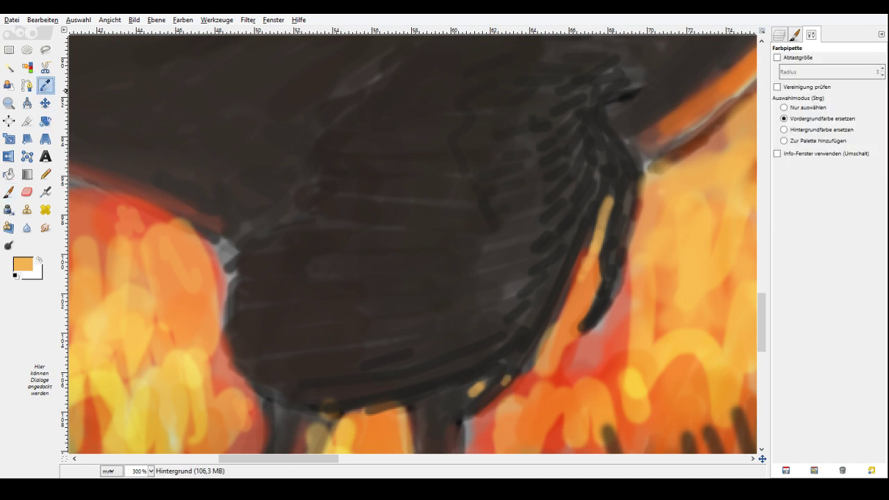
{"action": "left_click", "coordinate": [604, 364]}
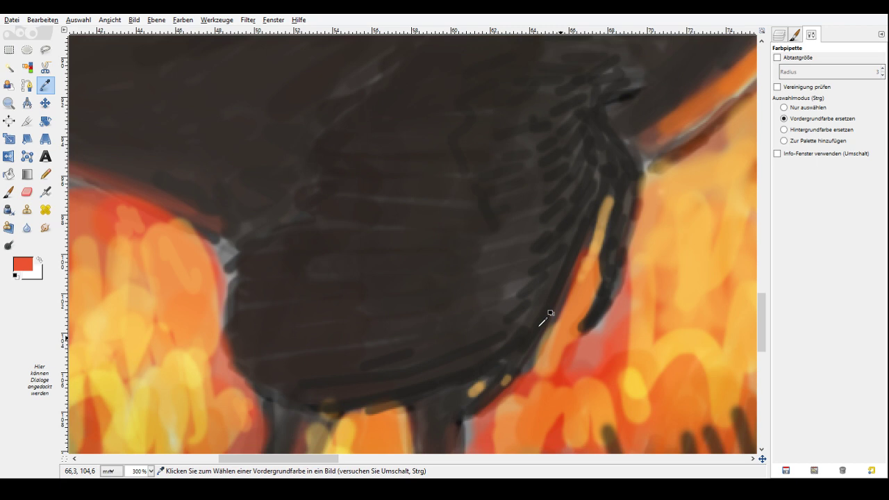
{"action": "key", "text": "p"}
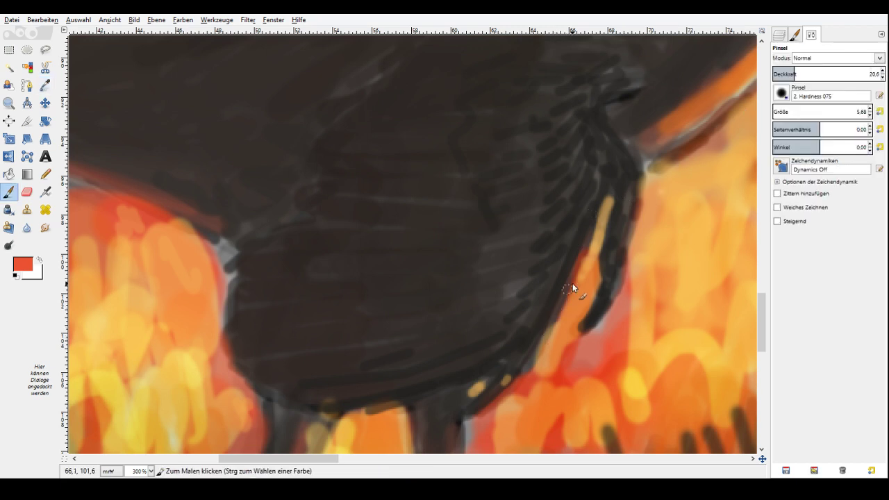
{"action": "left_click_drag", "start_coordinate": [591, 205], "coordinate": [525, 342]}
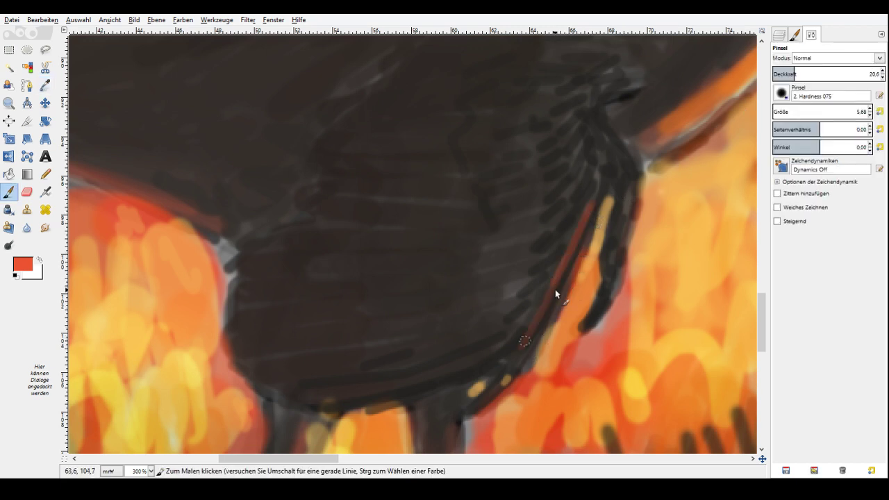
{"action": "left_click_drag", "start_coordinate": [555, 290], "coordinate": [601, 182]}
{"action": "mouse_move", "coordinate": [618, 241]}
{"action": "left_mouse_down"}
{"action": "mouse_move", "coordinate": [615, 281]}
{"action": "mouse_move", "coordinate": [632, 197]}
{"action": "mouse_move", "coordinate": [613, 141]}
{"action": "left_mouse_up"}
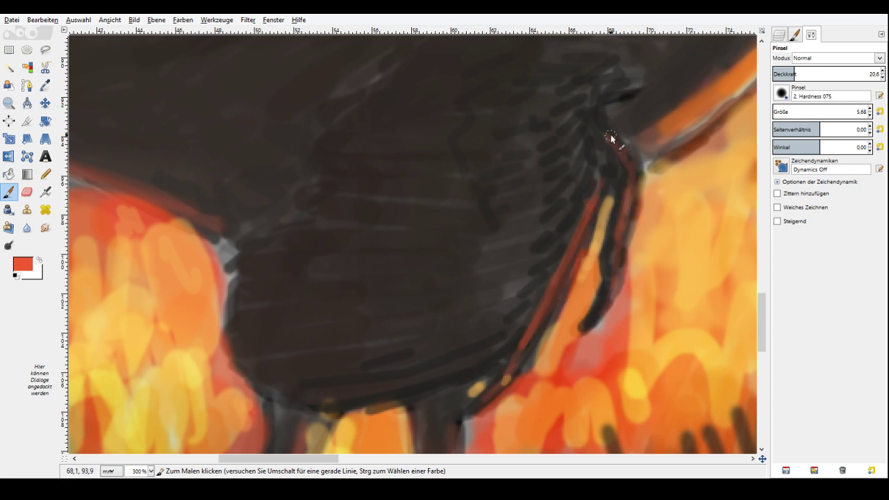
{"action": "left_click_drag", "start_coordinate": [611, 138], "coordinate": [659, 78]}
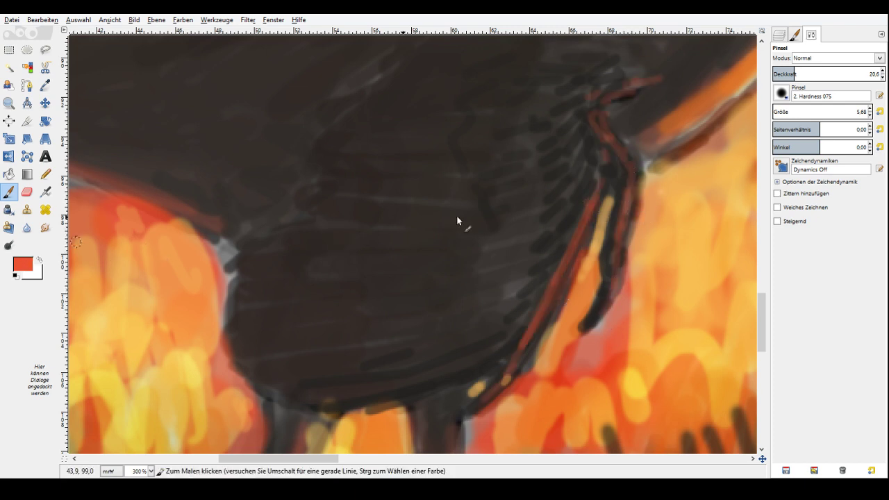
Pick an orange from the flames, set the brush opacity to 14.9, and paint short feather glints on the chest above the arm.
{"action": "left_click", "coordinate": [687, 229], "text": "ctrl"}
{"action": "left_click", "coordinate": [788, 74]}
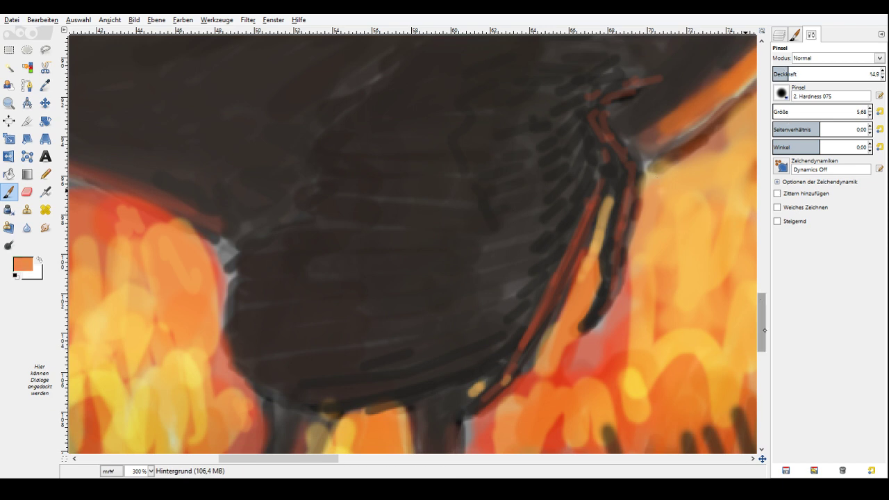
{"action": "left_click_drag", "start_coordinate": [764, 327], "coordinate": [765, 313]}
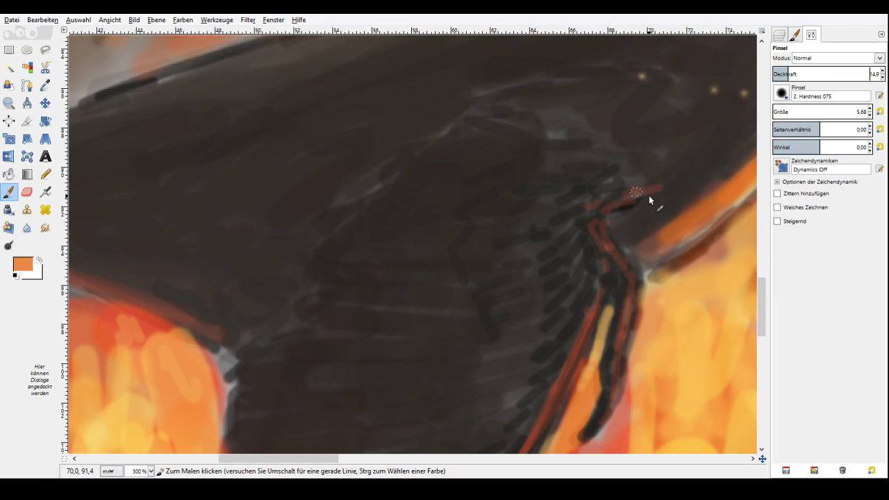
{"action": "left_click_drag", "start_coordinate": [649, 196], "coordinate": [631, 227]}
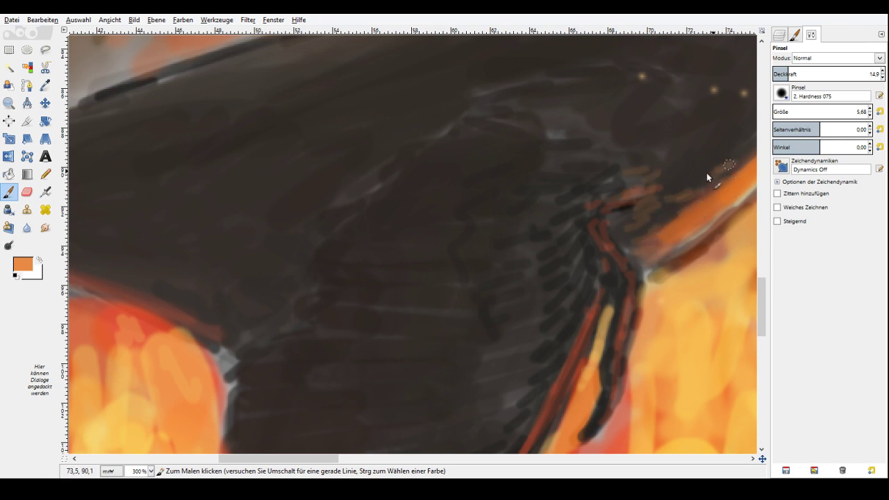
Paint faint orange strokes along the underside of the thigh and across its lower rear feathers.
{"action": "left_click_drag", "start_coordinate": [763, 305], "coordinate": [763, 326]}
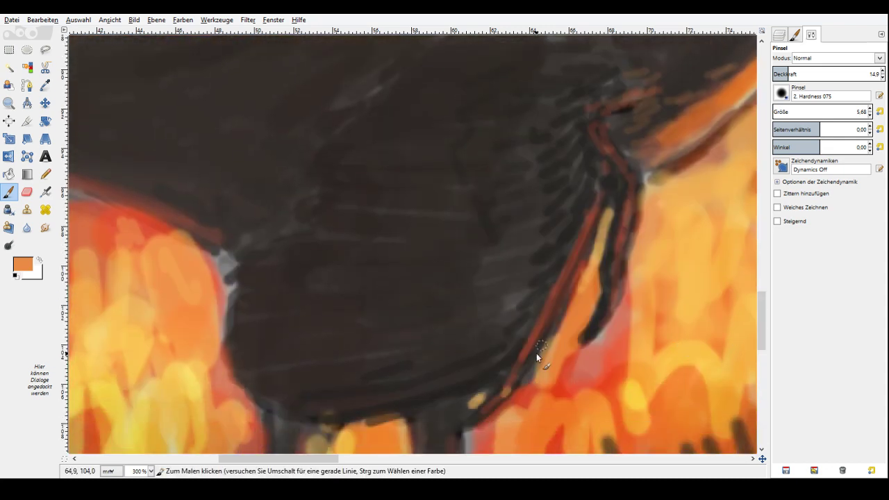
{"action": "left_click_drag", "start_coordinate": [509, 370], "coordinate": [371, 421]}
{"action": "left_click_drag", "start_coordinate": [368, 401], "coordinate": [321, 408]}
{"action": "left_click_drag", "start_coordinate": [360, 371], "coordinate": [277, 385]}
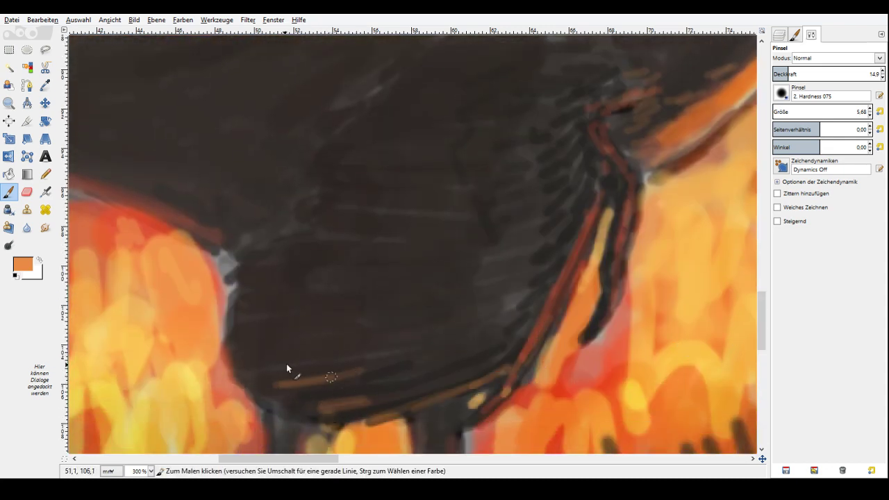
{"action": "left_click_drag", "start_coordinate": [321, 350], "coordinate": [247, 362]}
{"action": "left_click_drag", "start_coordinate": [357, 273], "coordinate": [275, 278]}
Lower the brush opacity to 8.8 and add subtle orange feather strokes on the chest and lower neck beside the glowing edge.
{"action": "left_click", "coordinate": [453, 458]}
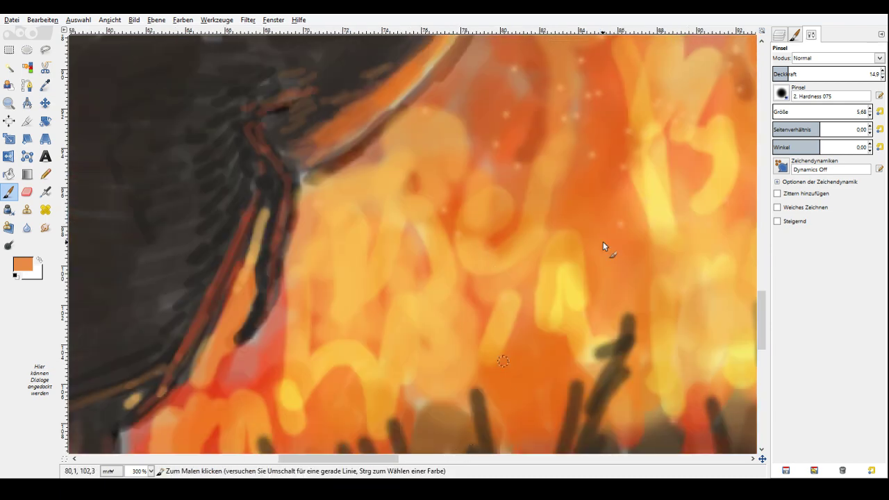
{"action": "left_click_drag", "start_coordinate": [761, 305], "coordinate": [762, 276]}
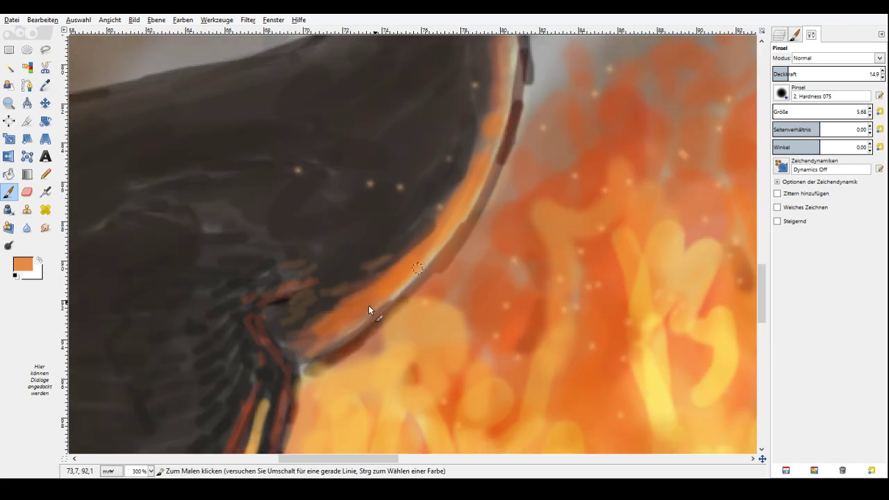
{"action": "left_click_drag", "start_coordinate": [368, 305], "coordinate": [434, 419]}
{"action": "left_click", "coordinate": [782, 74]}
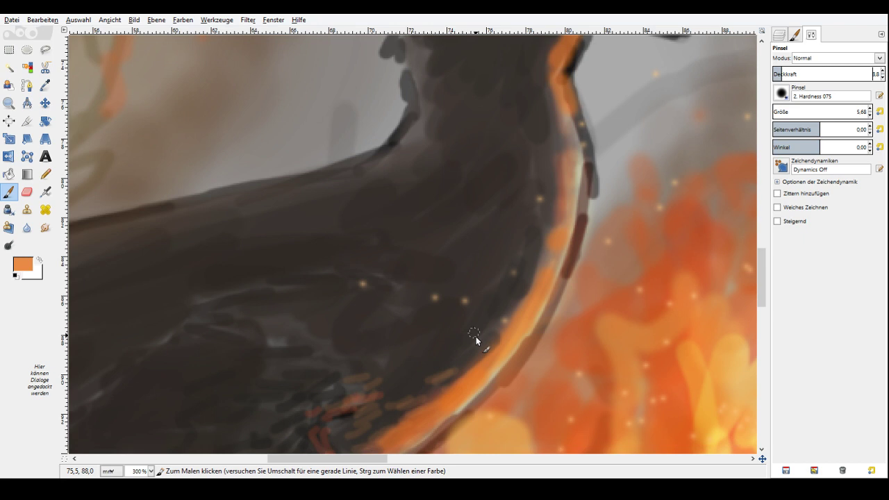
{"action": "left_click_drag", "start_coordinate": [490, 294], "coordinate": [518, 281]}
{"action": "left_click_drag", "start_coordinate": [495, 252], "coordinate": [532, 231]}
{"action": "left_click_drag", "start_coordinate": [542, 161], "coordinate": [512, 137]}
{"action": "left_click_drag", "start_coordinate": [478, 334], "coordinate": [448, 340]}
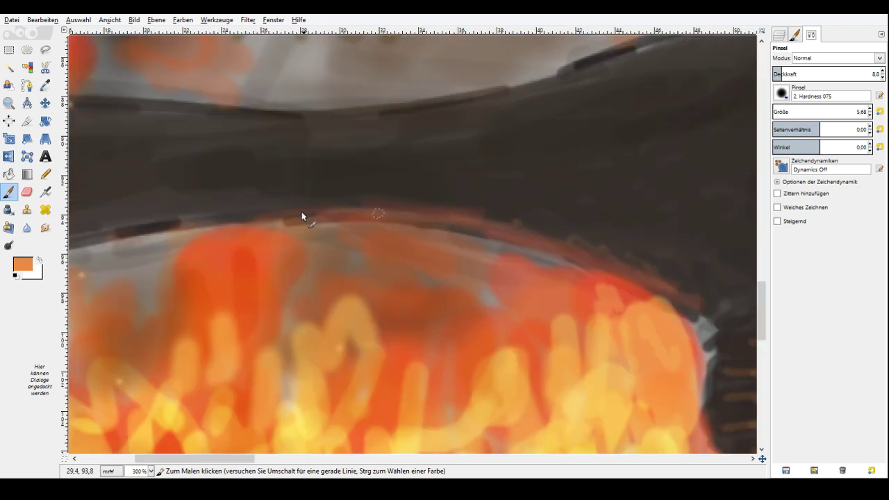
Paint a faint orange glow along the tail's underside, with short feather strokes just above that edge towards the body.
{"action": "left_click_drag", "start_coordinate": [302, 212], "coordinate": [154, 221]}
{"action": "left_click_drag", "start_coordinate": [615, 250], "coordinate": [591, 229]}
{"action": "left_click_drag", "start_coordinate": [575, 224], "coordinate": [554, 206]}
{"action": "left_click_drag", "start_coordinate": [530, 206], "coordinate": [514, 203]}
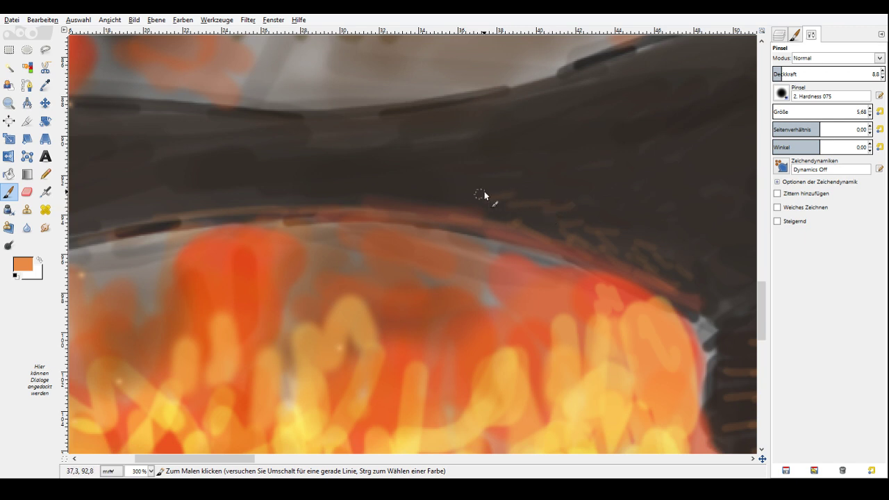
{"action": "left_click_drag", "start_coordinate": [624, 222], "coordinate": [594, 219]}
{"action": "left_click_drag", "start_coordinate": [371, 195], "coordinate": [312, 191]}
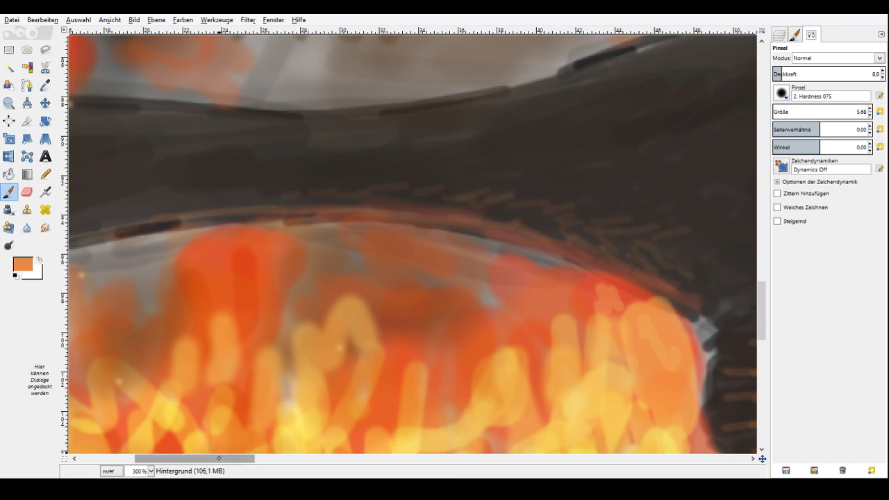
Set the Smudge tool's opacity to 60.3 and blend the flame strokes beneath the tail and across the rest of the fire.
{"action": "left_click_drag", "start_coordinate": [219, 458], "coordinate": [164, 458]}
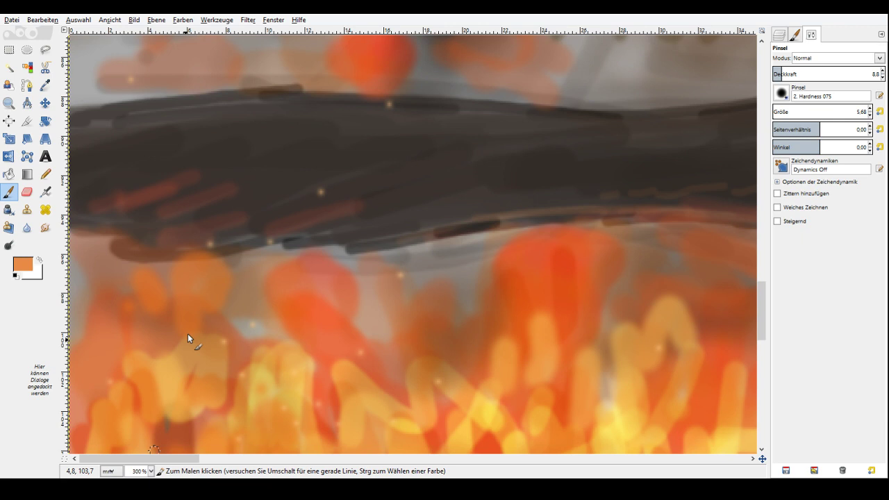
{"action": "key", "text": "z"}
{"action": "left_click", "coordinate": [633, 204], "text": "ctrl"}
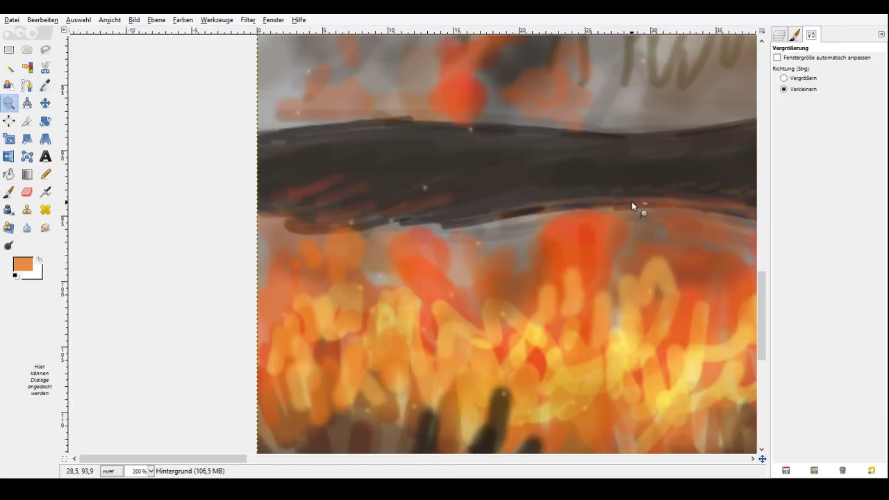
{"action": "left_click", "coordinate": [633, 204]}
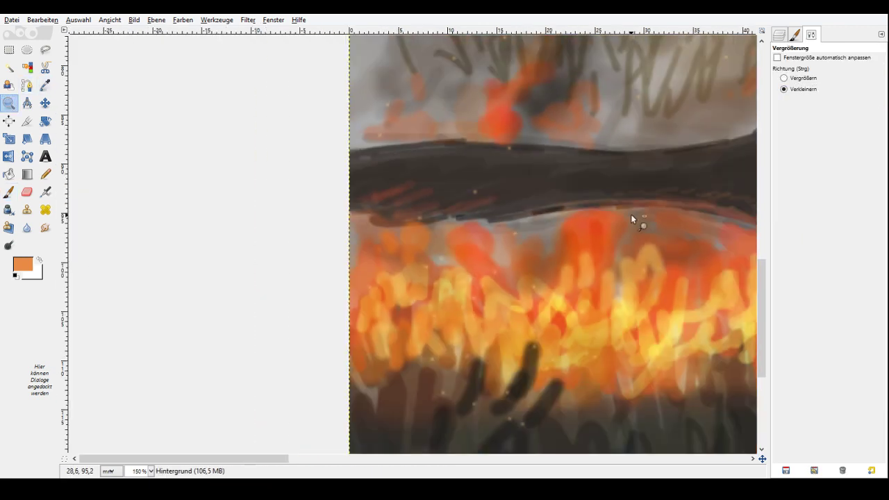
{"action": "left_click", "coordinate": [631, 214]}
{"action": "key", "text": "s"}
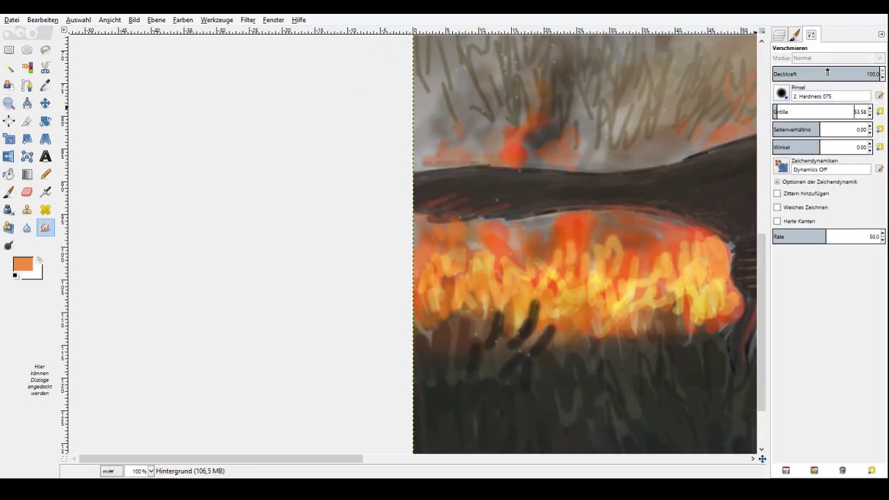
{"action": "left_click", "coordinate": [837, 73]}
{"action": "left_click_drag", "start_coordinate": [552, 269], "coordinate": [558, 285]}
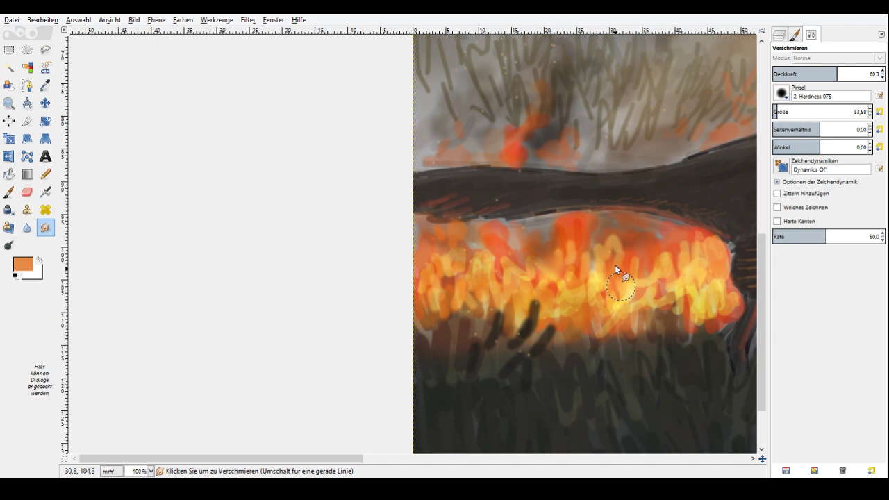
{"action": "left_click_drag", "start_coordinate": [441, 278], "coordinate": [451, 296]}
{"action": "left_click_drag", "start_coordinate": [621, 285], "coordinate": [635, 294]}
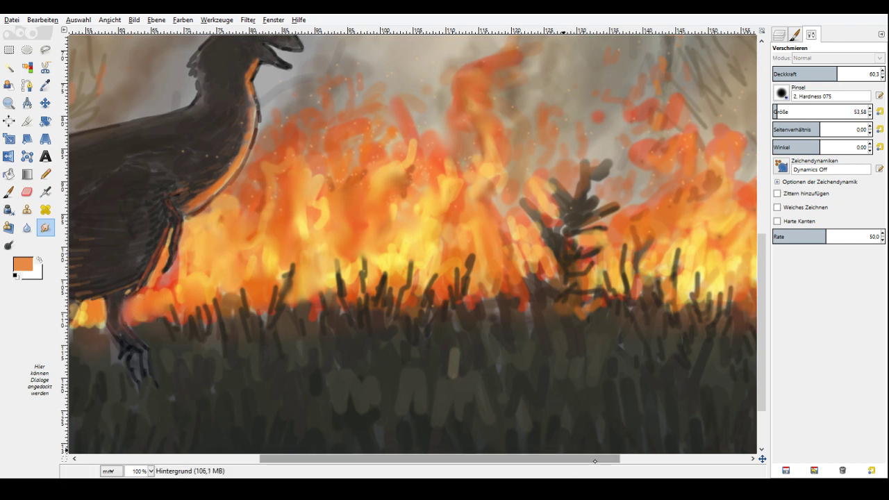
{"action": "left_click_drag", "start_coordinate": [595, 461], "coordinate": [718, 461]}
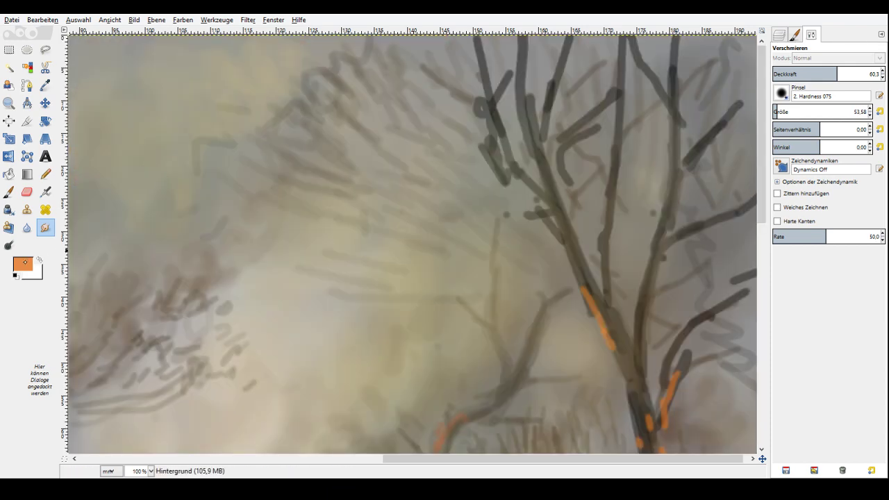
Pick a dark brown and paint upper branches in the large foreground tree's crown at brush opacity 75.3 and size 12.68.
{"action": "left_click", "coordinate": [605, 206], "text": "ctrl"}
{"action": "key", "text": "p"}
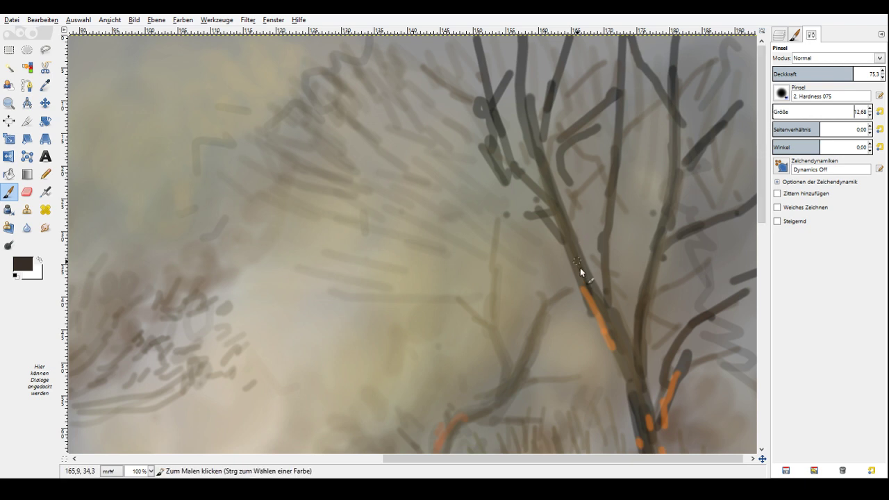
{"action": "mouse_move", "coordinate": [568, 236]}
{"action": "left_mouse_down"}
{"action": "mouse_move", "coordinate": [596, 301]}
{"action": "mouse_move", "coordinate": [636, 77]}
{"action": "left_mouse_up"}
{"action": "left_click_drag", "start_coordinate": [615, 180], "coordinate": [661, 95]}
{"action": "left_click_drag", "start_coordinate": [574, 129], "coordinate": [584, 47]}
{"action": "left_click_drag", "start_coordinate": [585, 112], "coordinate": [563, 148]}
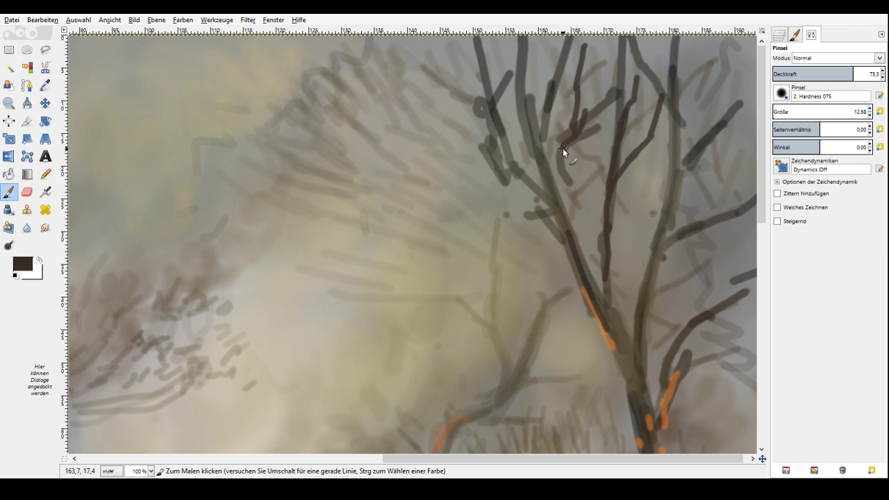
Darken the branches on the near side of the large tree's crown and extend them outward with new twigs.
{"action": "left_click_drag", "start_coordinate": [563, 148], "coordinate": [564, 228]}
{"action": "left_click_drag", "start_coordinate": [560, 224], "coordinate": [493, 129]}
{"action": "left_click_drag", "start_coordinate": [536, 137], "coordinate": [517, 39]}
{"action": "left_click_drag", "start_coordinate": [503, 171], "coordinate": [442, 115]}
{"action": "left_click_drag", "start_coordinate": [556, 225], "coordinate": [512, 202]}
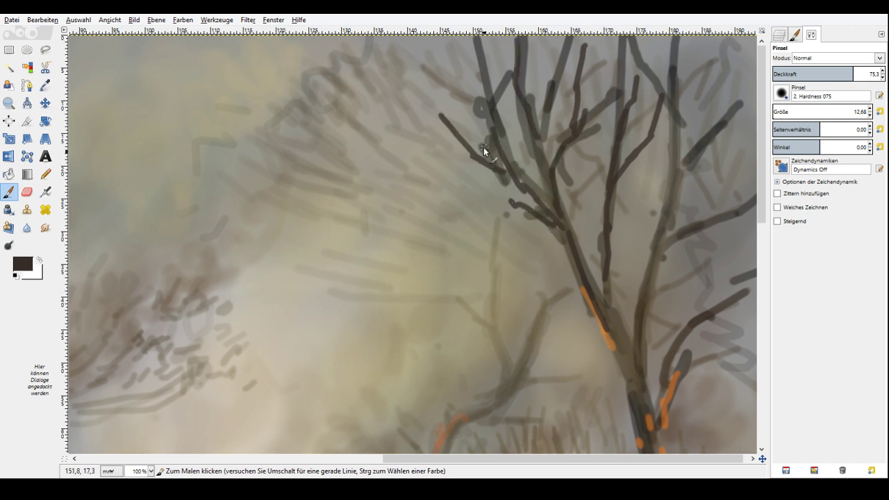
{"action": "left_click_drag", "start_coordinate": [485, 150], "coordinate": [458, 92]}
Add inner twigs to the middle of the large tree's crown and darken the two main limbs down to the trunk fork.
{"action": "left_click_drag", "start_coordinate": [584, 185], "coordinate": [585, 245]}
{"action": "left_click_drag", "start_coordinate": [625, 225], "coordinate": [628, 239]}
{"action": "left_click_drag", "start_coordinate": [640, 182], "coordinate": [644, 271]}
{"action": "left_click_drag", "start_coordinate": [657, 169], "coordinate": [654, 188]}
{"action": "left_click_drag", "start_coordinate": [652, 236], "coordinate": [645, 388]}
{"action": "left_click_drag", "start_coordinate": [592, 281], "coordinate": [634, 380]}
{"action": "left_click_drag", "start_coordinate": [653, 271], "coordinate": [671, 229]}
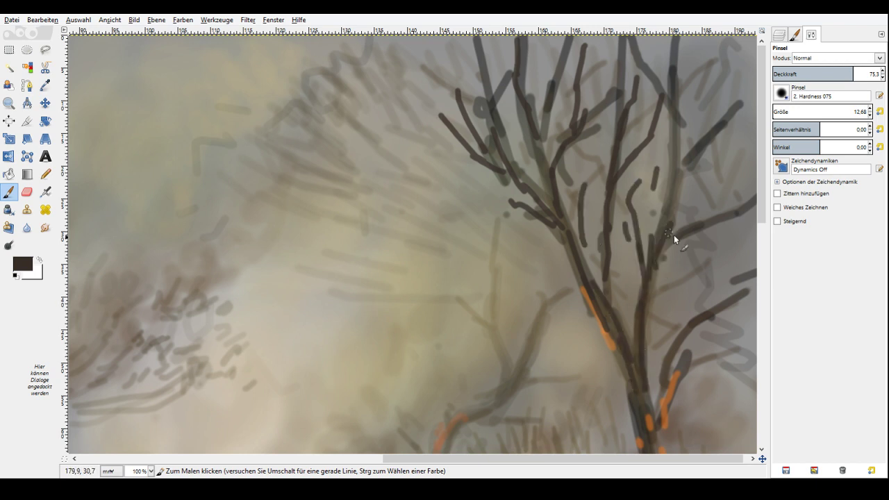
Paint dark forking branches on the large tree's outer side, reaching the canvas edge, plus twigs in its upper crown.
{"action": "scroll", "coordinate": [674, 234], "scroll_direction": "right", "scroll_amount": 5}
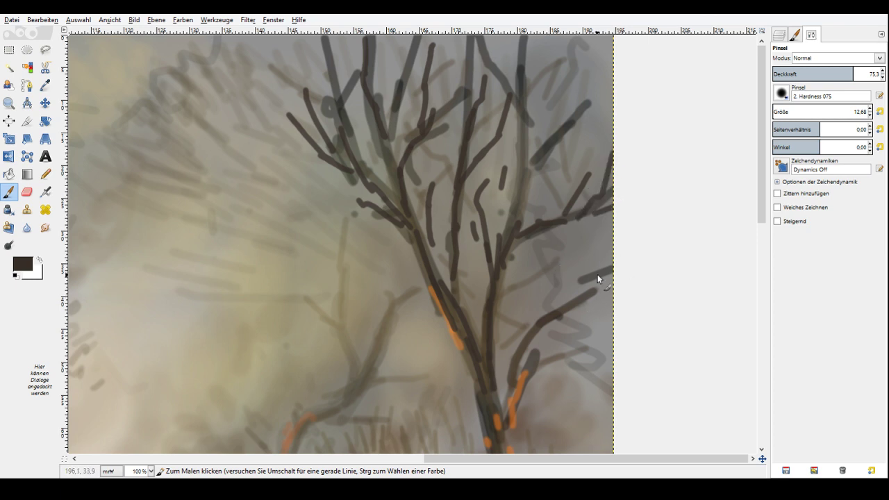
{"action": "left_click_drag", "start_coordinate": [610, 265], "coordinate": [534, 331]}
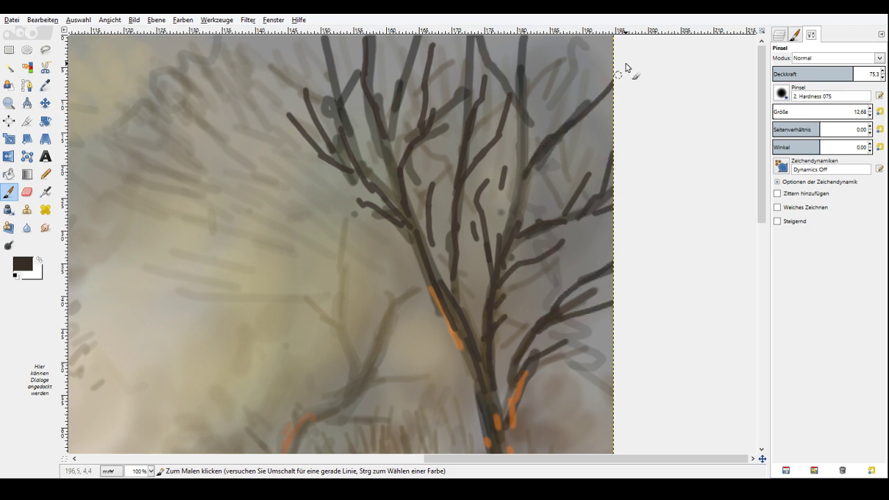
{"action": "left_click_drag", "start_coordinate": [561, 115], "coordinate": [578, 92]}
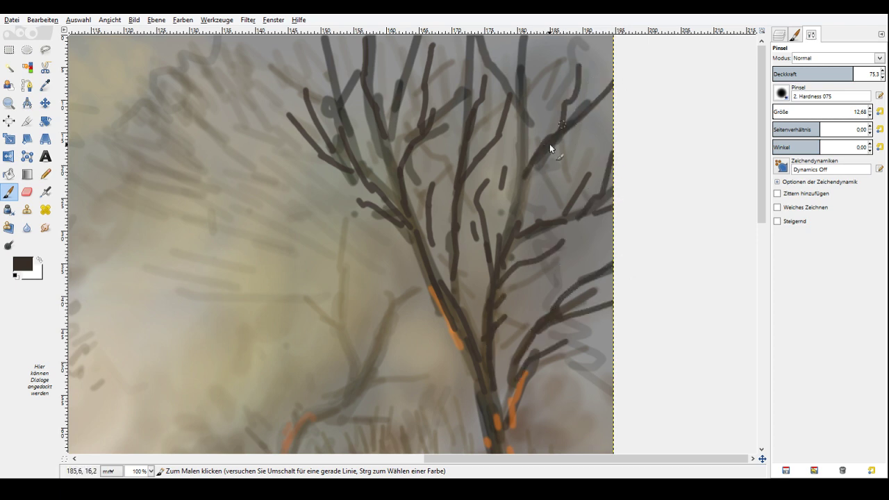
{"action": "left_click_drag", "start_coordinate": [525, 110], "coordinate": [550, 65]}
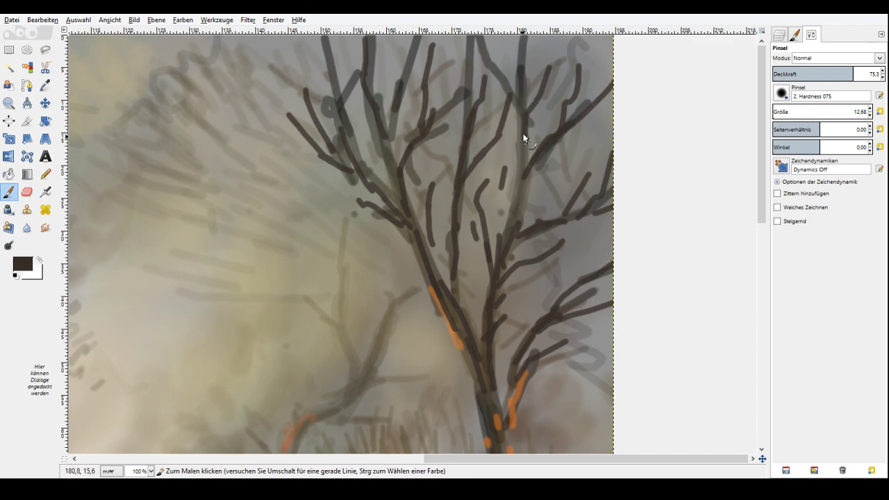
{"action": "key", "text": "z"}
{"action": "left_click", "coordinate": [577, 195]}
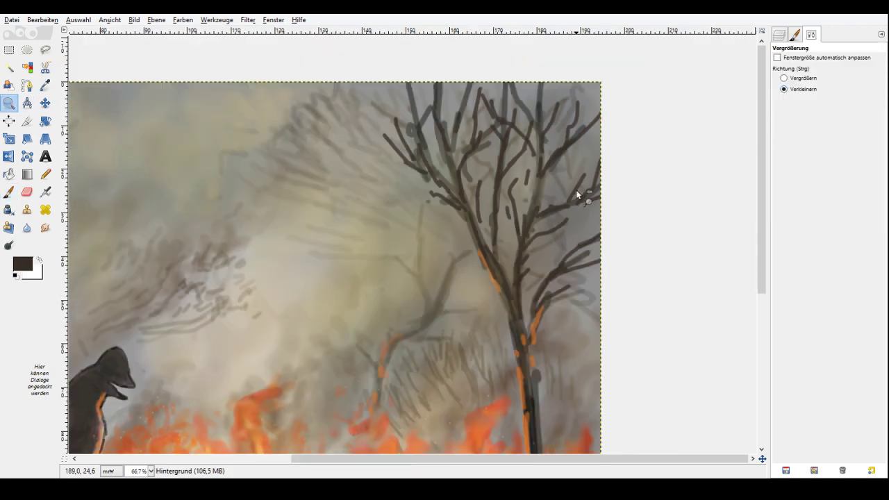
{"action": "left_click", "coordinate": [572, 205]}
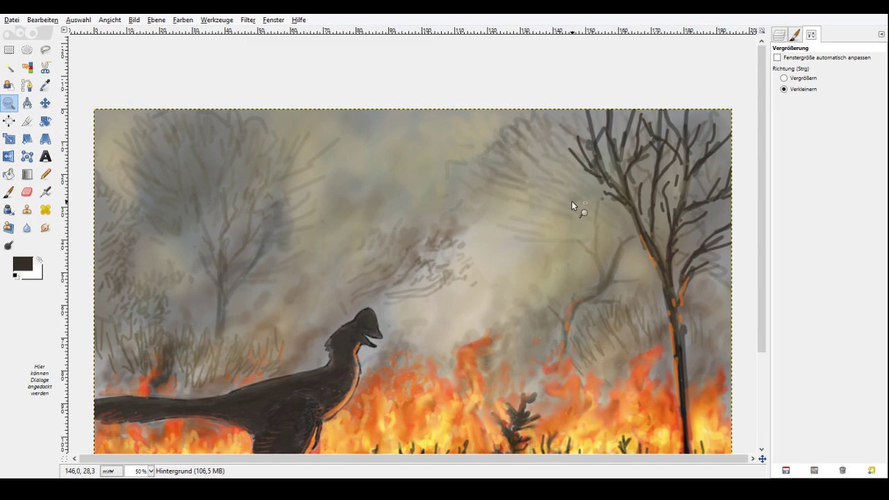
Pick a dark grey-green from the grass and paint blades against the flames behind the dinosaur's rear leg.
{"action": "left_click", "coordinate": [573, 203]}
{"action": "left_click", "coordinate": [785, 78]}
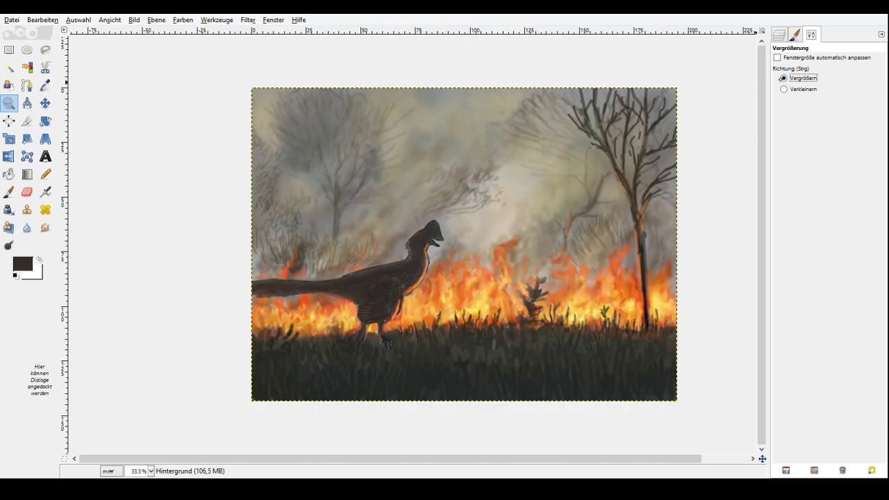
{"action": "left_click_drag", "start_coordinate": [232, 79], "coordinate": [690, 413]}
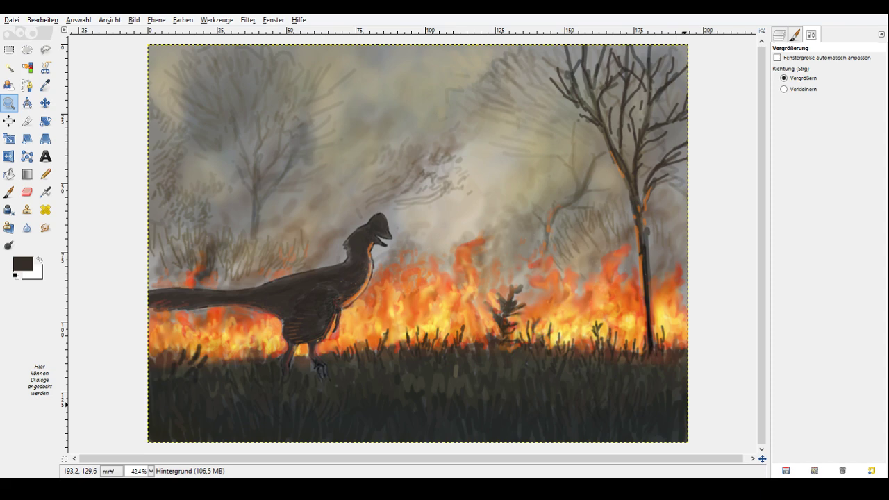
{"action": "left_click", "coordinate": [408, 407]}
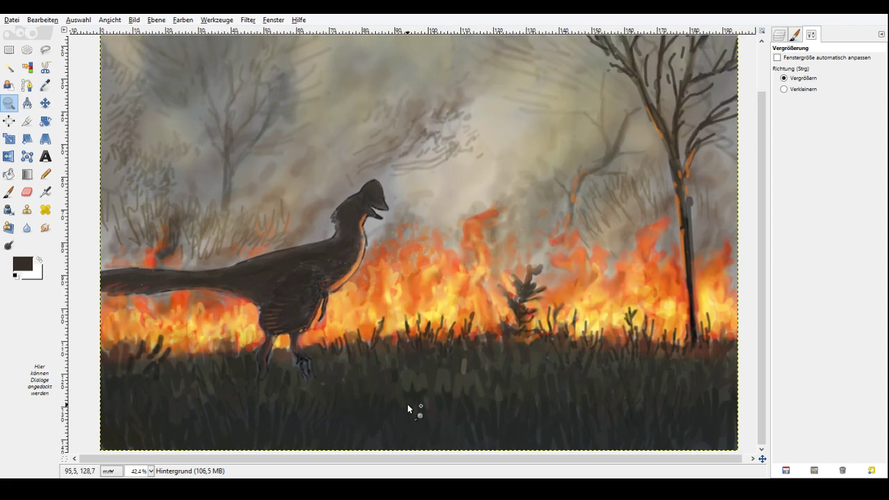
{"action": "left_click", "coordinate": [353, 429]}
{"action": "left_click", "coordinate": [196, 346]}
{"action": "left_click", "coordinate": [212, 395]}
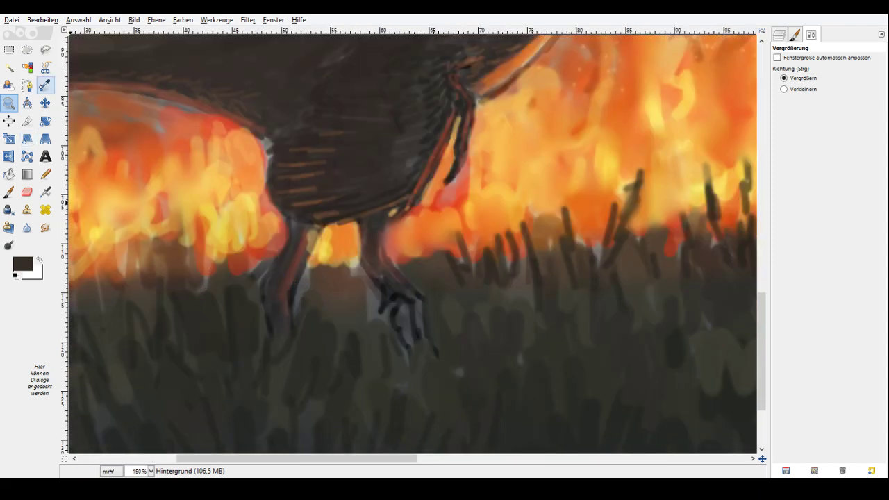
{"action": "left_click", "coordinate": [44, 85]}
{"action": "left_click", "coordinate": [209, 298]}
{"action": "key", "text": "p"}
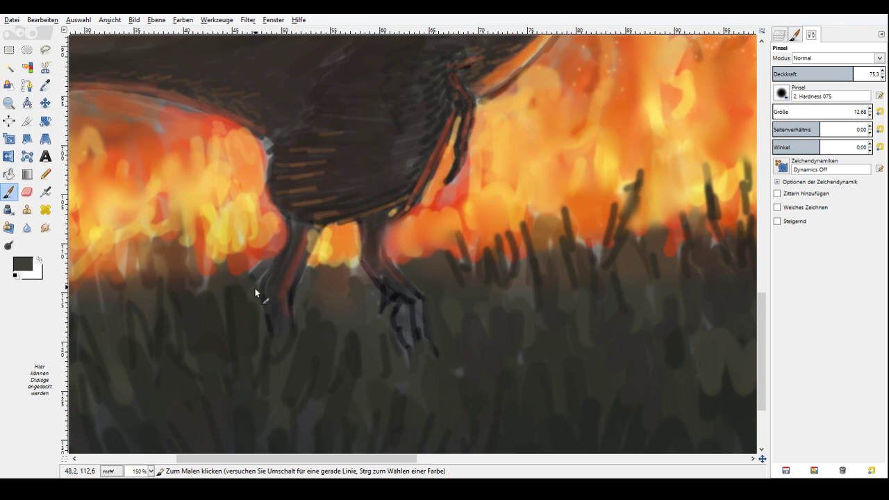
{"action": "left_click_drag", "start_coordinate": [210, 294], "coordinate": [214, 257]}
{"action": "left_click_drag", "start_coordinate": [198, 278], "coordinate": [204, 237]}
{"action": "left_click_drag", "start_coordinate": [171, 278], "coordinate": [174, 247]}
{"action": "left_click_drag", "start_coordinate": [156, 285], "coordinate": [150, 263]}
{"action": "left_click_drag", "start_coordinate": [137, 305], "coordinate": [130, 269]}
{"action": "left_click_drag", "start_coordinate": [115, 306], "coordinate": [107, 268]}
Paint more dark grass blades against the flames in front of the dinosaur's feet, plus one behind its legs.
{"action": "left_click_drag", "start_coordinate": [555, 218], "coordinate": [560, 254]}
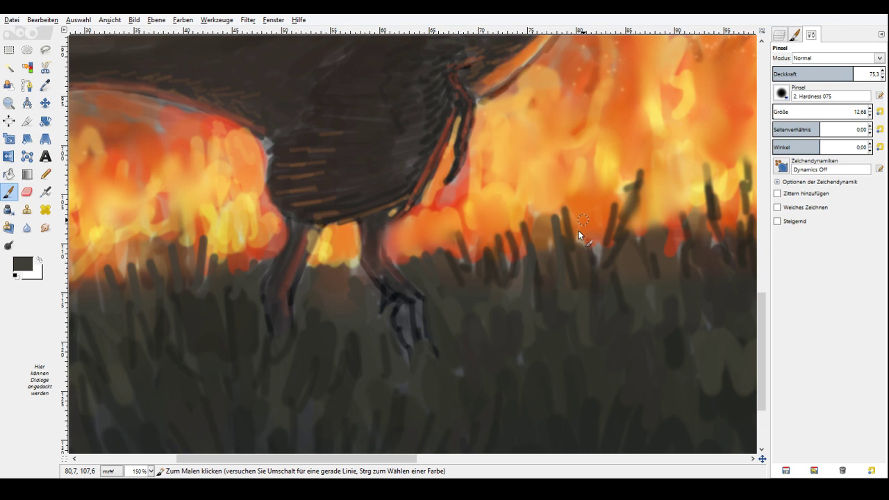
{"action": "left_click_drag", "start_coordinate": [669, 249], "coordinate": [672, 211]}
{"action": "left_click_drag", "start_coordinate": [660, 233], "coordinate": [655, 186]}
{"action": "left_click_drag", "start_coordinate": [590, 261], "coordinate": [591, 209]}
{"action": "left_click_drag", "start_coordinate": [521, 226], "coordinate": [492, 280]}
{"action": "left_click_drag", "start_coordinate": [469, 267], "coordinate": [472, 231]}
{"action": "left_click_drag", "start_coordinate": [442, 258], "coordinate": [434, 243]}
{"action": "left_click_drag", "start_coordinate": [421, 260], "coordinate": [406, 238]}
{"action": "left_click_drag", "start_coordinate": [141, 285], "coordinate": [142, 249]}
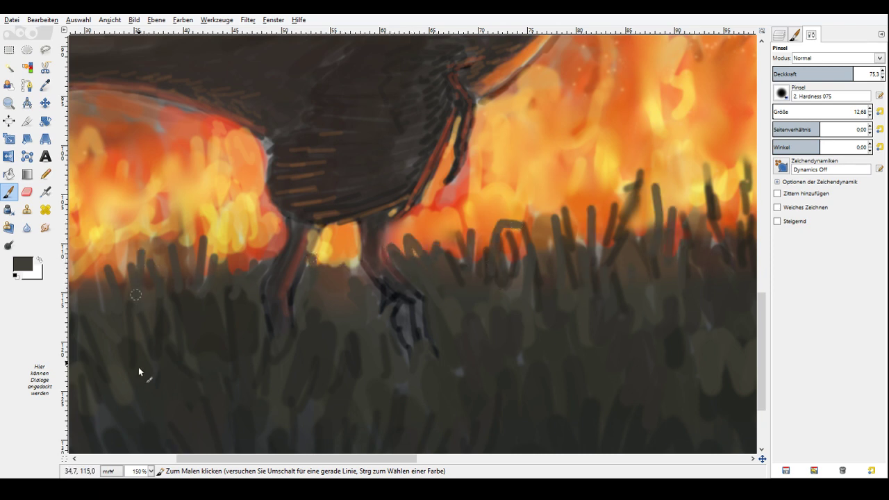
Add long blade strokes to the dark meadow between the dinosaur and the small shrub.
{"action": "scroll", "coordinate": [139, 367], "scroll_direction": "left", "scroll_amount": 2}
{"action": "left_click", "coordinate": [668, 461]}
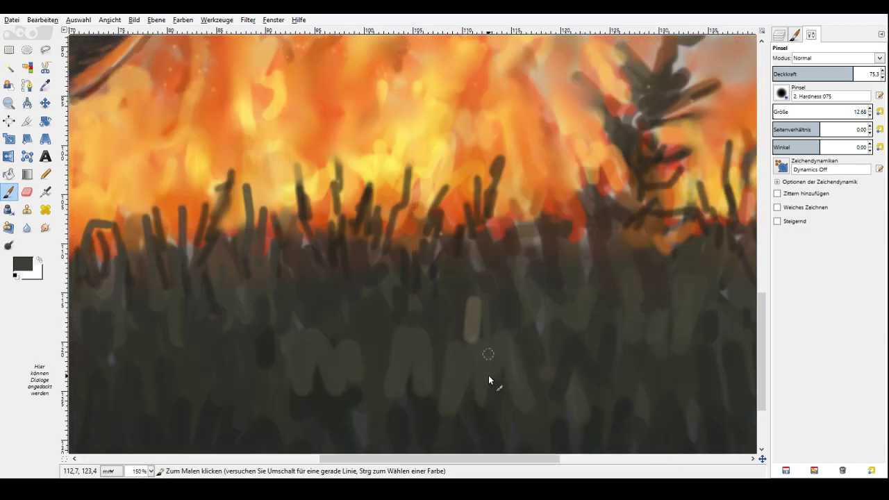
{"action": "left_click_drag", "start_coordinate": [453, 406], "coordinate": [457, 432]}
{"action": "left_click_drag", "start_coordinate": [373, 305], "coordinate": [387, 428]}
{"action": "mouse_move", "coordinate": [232, 340]}
{"action": "left_mouse_down"}
{"action": "mouse_move", "coordinate": [241, 392]}
{"action": "mouse_move", "coordinate": [223, 423]}
{"action": "left_mouse_up"}
{"action": "left_click_drag", "start_coordinate": [180, 347], "coordinate": [195, 394]}
{"action": "left_click_drag", "start_coordinate": [146, 360], "coordinate": [182, 415]}
{"action": "left_click_drag", "start_coordinate": [226, 386], "coordinate": [217, 320]}
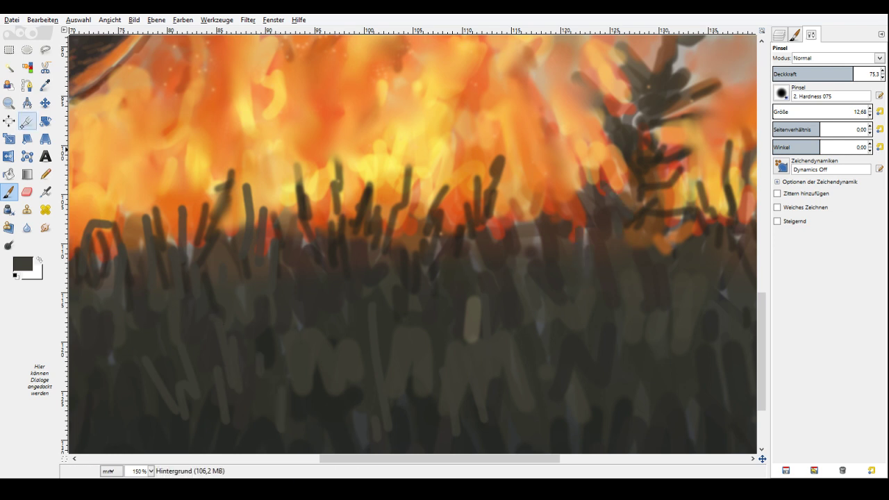
Extend the small shrub's side branches over the flames and add grass blades around its base.
{"action": "left_click_drag", "start_coordinate": [601, 105], "coordinate": [610, 127]}
{"action": "left_click_drag", "start_coordinate": [627, 56], "coordinate": [644, 110]}
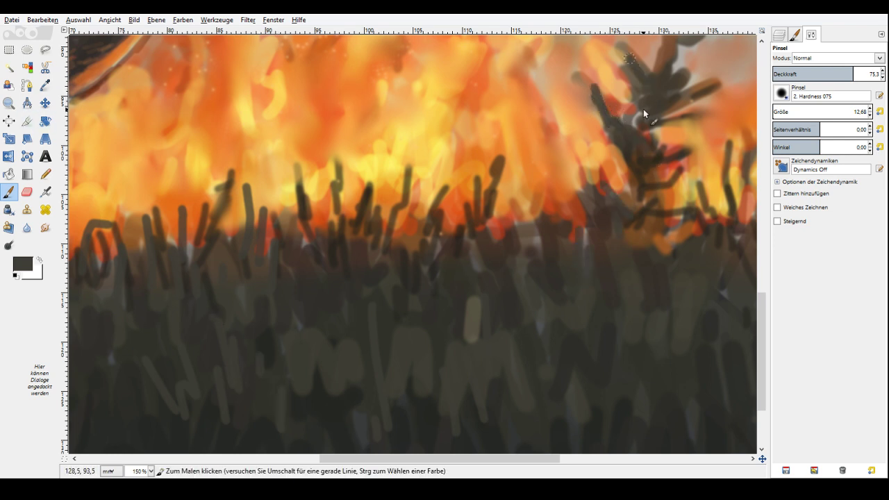
{"action": "left_click_drag", "start_coordinate": [660, 194], "coordinate": [709, 169]}
{"action": "left_click_drag", "start_coordinate": [636, 161], "coordinate": [610, 207]}
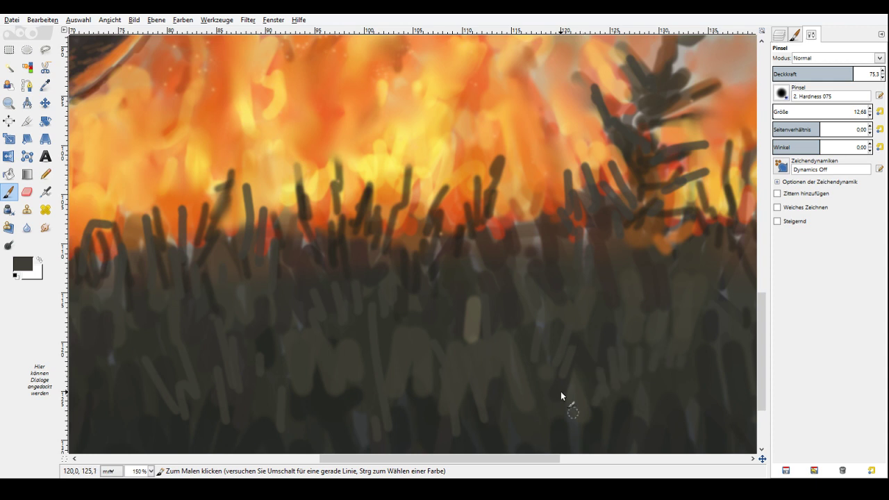
Pick a dark brown from the dinosaur's body as the paintbrush colour.
{"action": "left_click", "coordinate": [9, 104]}
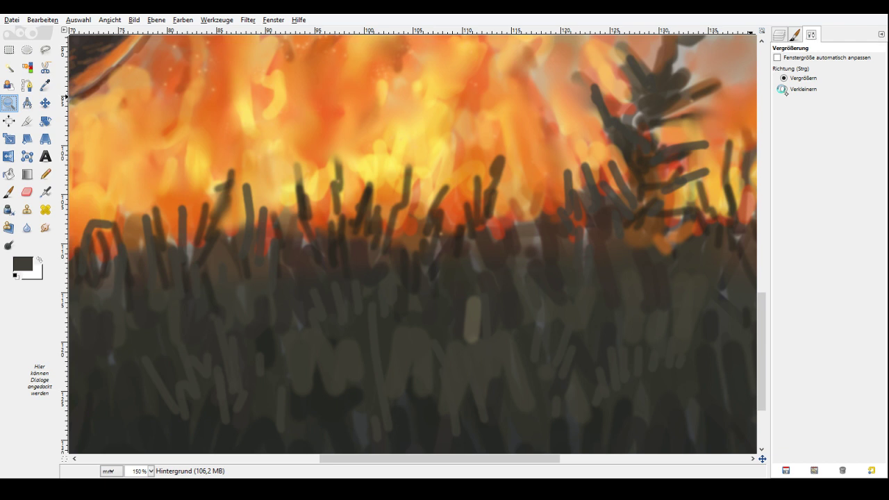
{"action": "left_click", "coordinate": [784, 90]}
{"action": "left_click", "coordinate": [620, 174]}
{"action": "left_click", "coordinate": [620, 174]}
{"action": "left_click", "coordinate": [621, 173]}
{"action": "left_click", "coordinate": [621, 174]}
{"action": "left_click", "coordinate": [784, 78]}
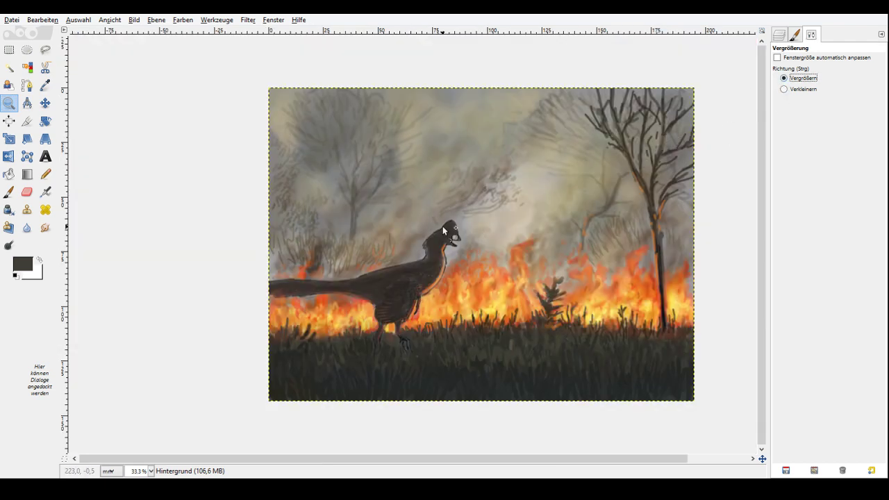
{"action": "left_click_drag", "start_coordinate": [442, 227], "coordinate": [392, 323]}
{"action": "left_click", "coordinate": [46, 85]}
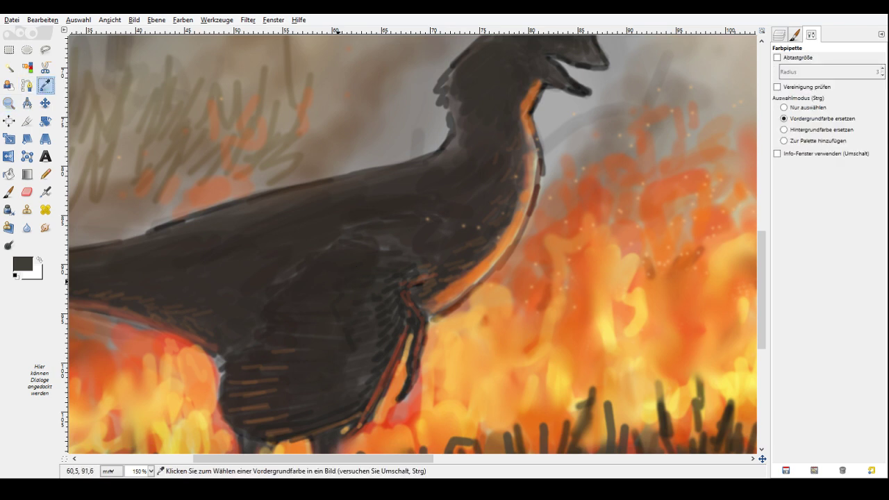
{"action": "left_click", "coordinate": [9, 192]}
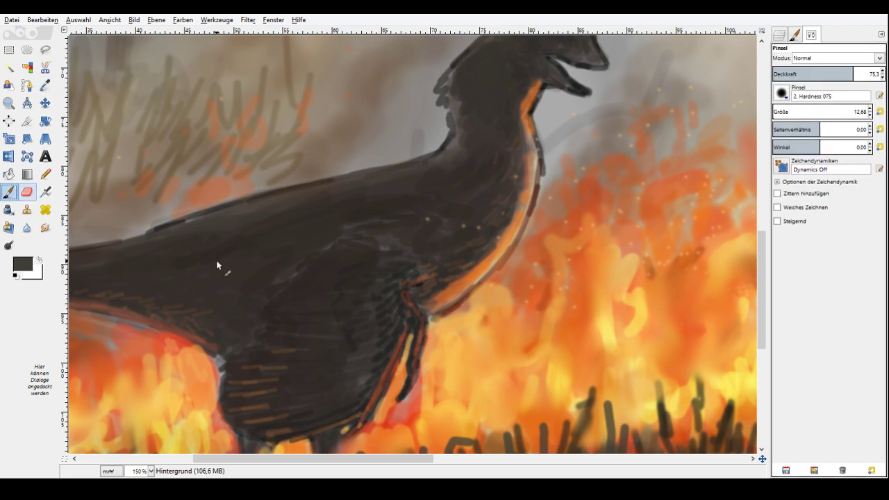
{"action": "left_click", "coordinate": [45, 85]}
{"action": "left_click", "coordinate": [254, 256]}
{"action": "left_click", "coordinate": [8, 193]}
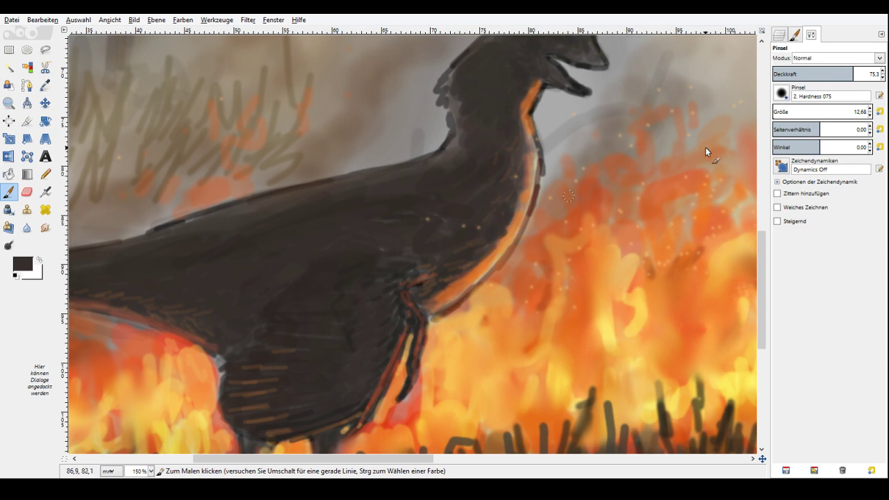
Set the brush to size 7.68 and opacity 43.8 and paint dark feather strokes along the dinosaur's chest, throat and nape.
{"action": "left_click", "coordinate": [869, 115]}
{"action": "left_click", "coordinate": [870, 115]}
{"action": "left_click", "coordinate": [870, 115]}
{"action": "left_click", "coordinate": [870, 115]}
{"action": "left_click", "coordinate": [870, 114]}
{"action": "left_click_drag", "start_coordinate": [835, 71], "coordinate": [819, 72]}
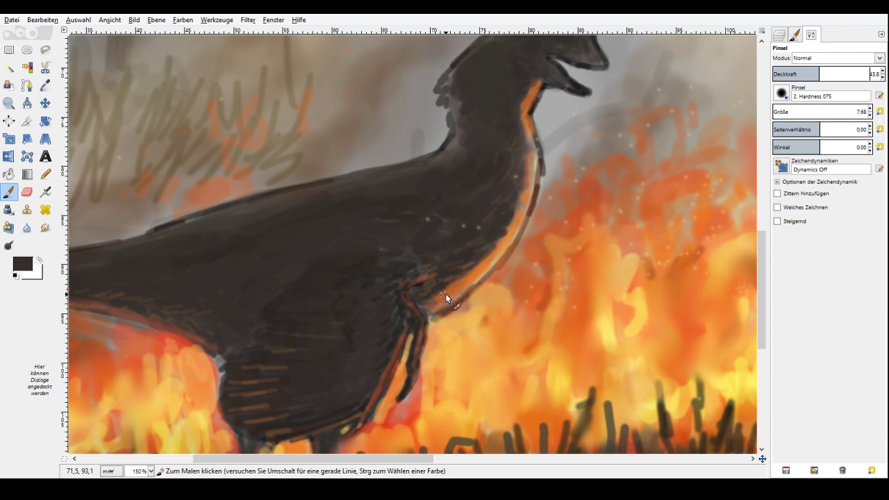
{"action": "left_click_drag", "start_coordinate": [477, 265], "coordinate": [489, 259]}
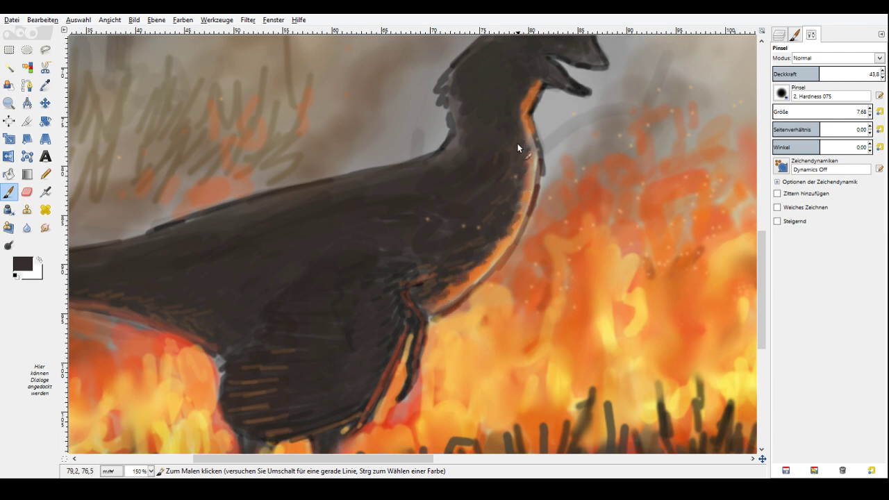
{"action": "left_click_drag", "start_coordinate": [525, 104], "coordinate": [539, 82]}
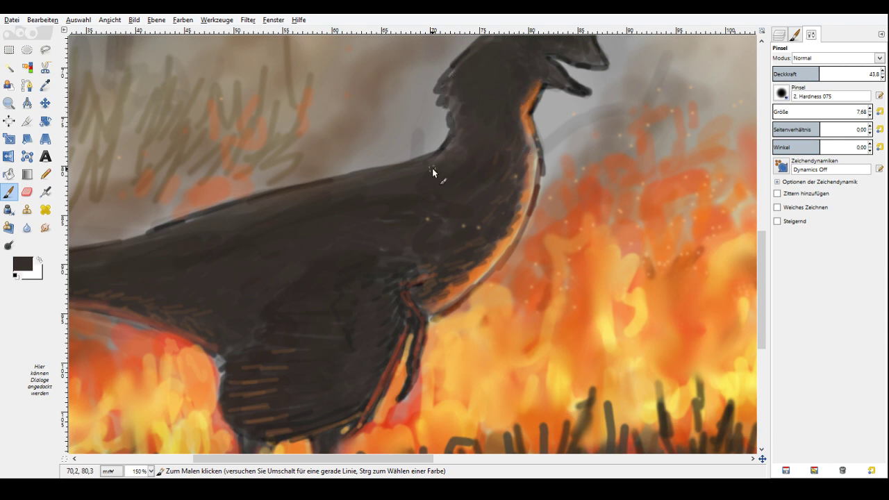
{"action": "left_click_drag", "start_coordinate": [453, 97], "coordinate": [457, 121]}
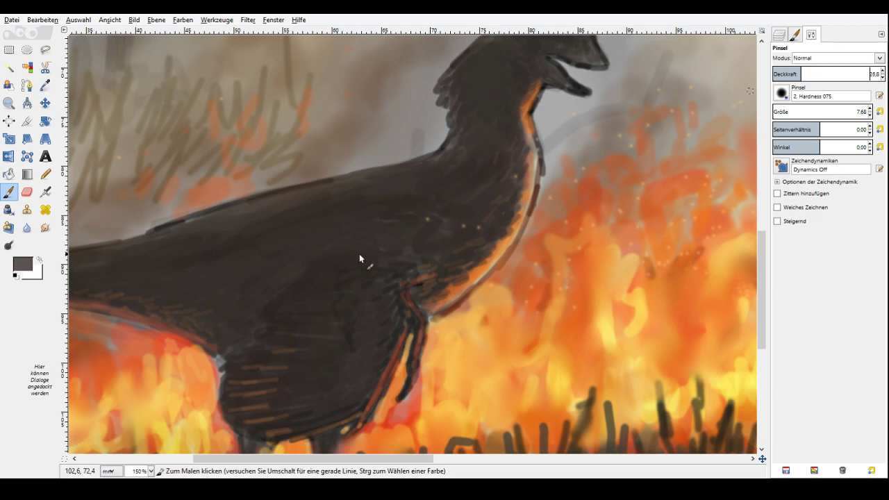
Paint faint grey-brown feather strokes on the dinosaur's body and neck at opacity 26.8, and sample a darker tone from the neck.
{"action": "left_click_drag", "start_coordinate": [351, 238], "coordinate": [400, 241]}
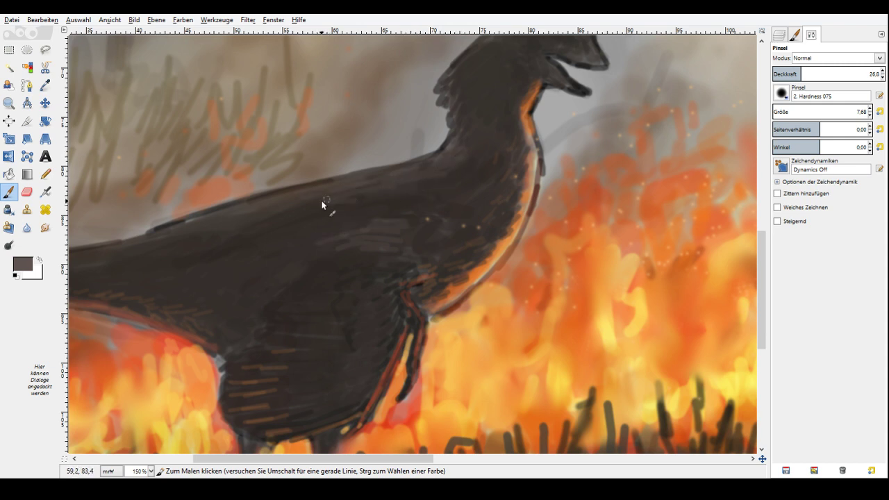
{"action": "scroll", "coordinate": [321, 199], "scroll_direction": "left", "scroll_amount": 5}
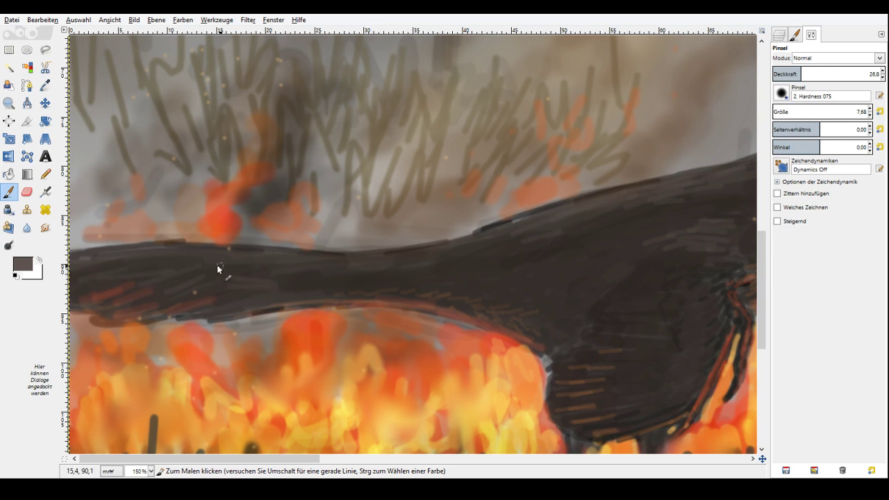
{"action": "scroll", "coordinate": [603, 236], "scroll_direction": "up", "scroll_amount": 4}
{"action": "scroll", "coordinate": [604, 236], "scroll_direction": "right", "scroll_amount": 3}
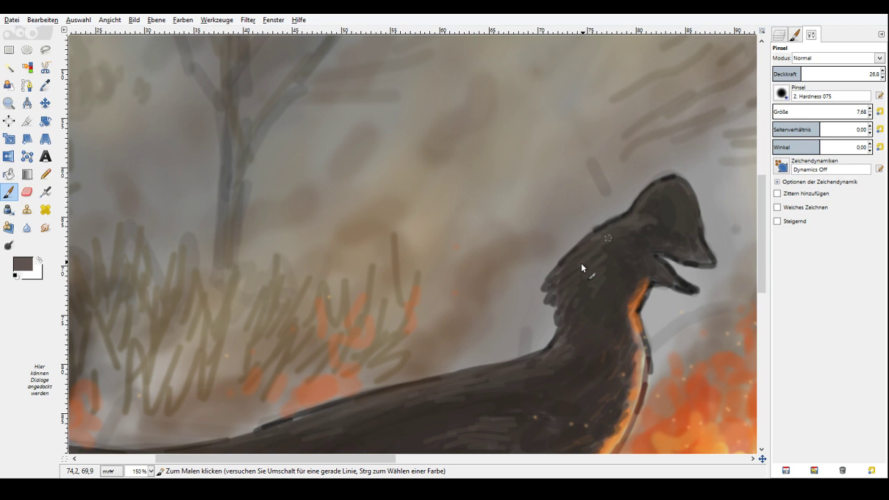
{"action": "left_click", "coordinate": [595, 233], "text": "ctrl"}
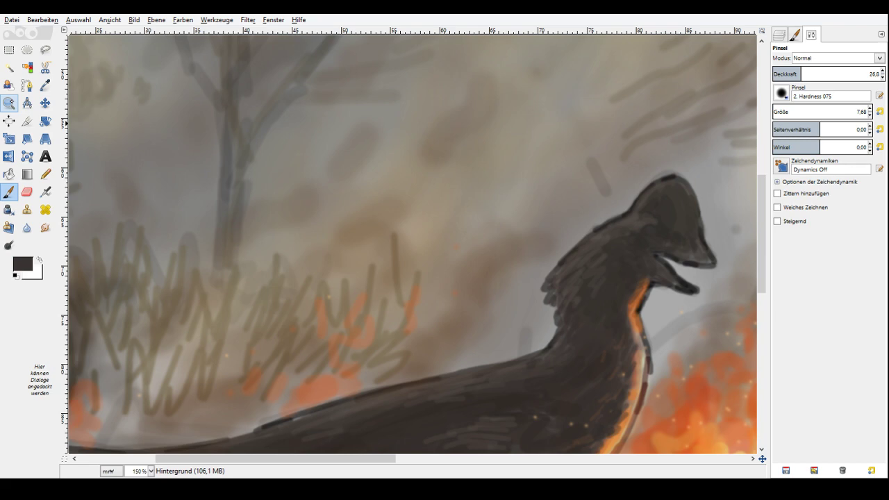
Lower the brush opacity to 20.1 and darken the dry bushes behind the dinosaur's back and tail.
{"action": "left_click", "coordinate": [9, 103]}
{"action": "left_click", "coordinate": [591, 173]}
{"action": "left_click", "coordinate": [593, 172]}
{"action": "left_click", "coordinate": [589, 175]}
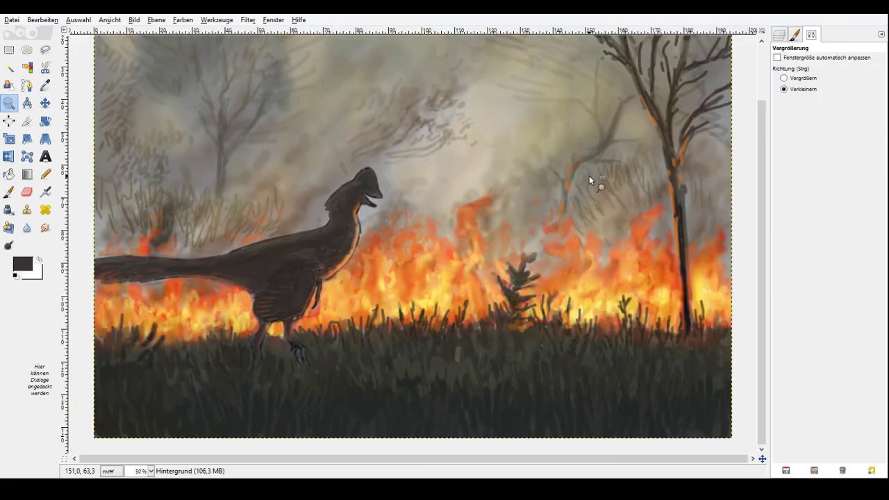
{"action": "left_click", "coordinate": [587, 188]}
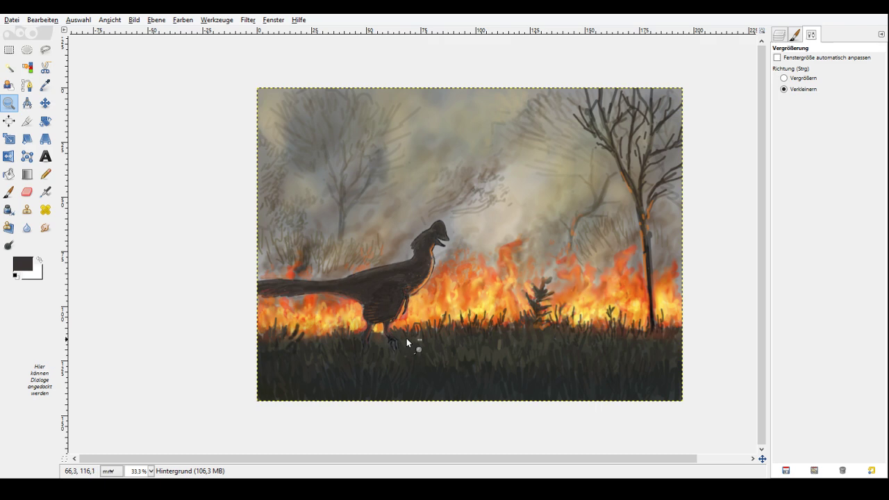
{"action": "left_click", "coordinate": [449, 305], "text": "ctrl"}
{"action": "key", "text": "p"}
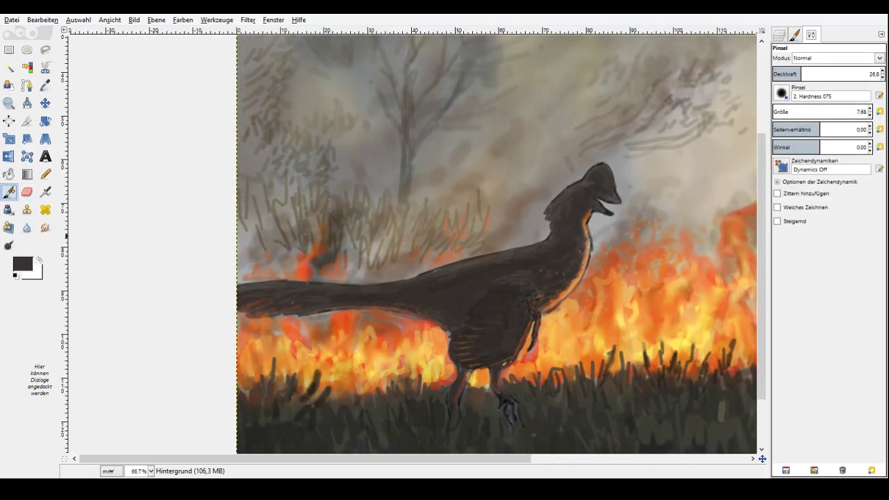
{"action": "left_click", "coordinate": [793, 73]}
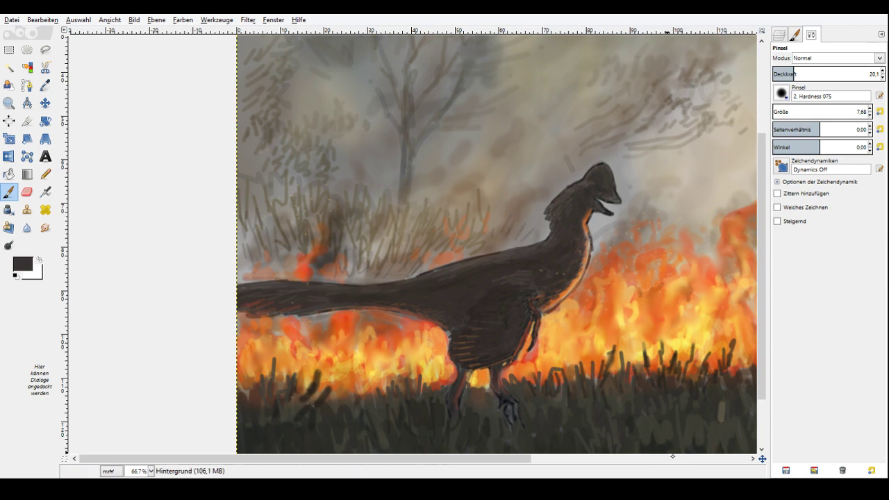
Set the brush opacity to 16.5 and paint thin dark twigs and grass around the small background tree near the large one.
{"action": "left_click", "coordinate": [672, 458]}
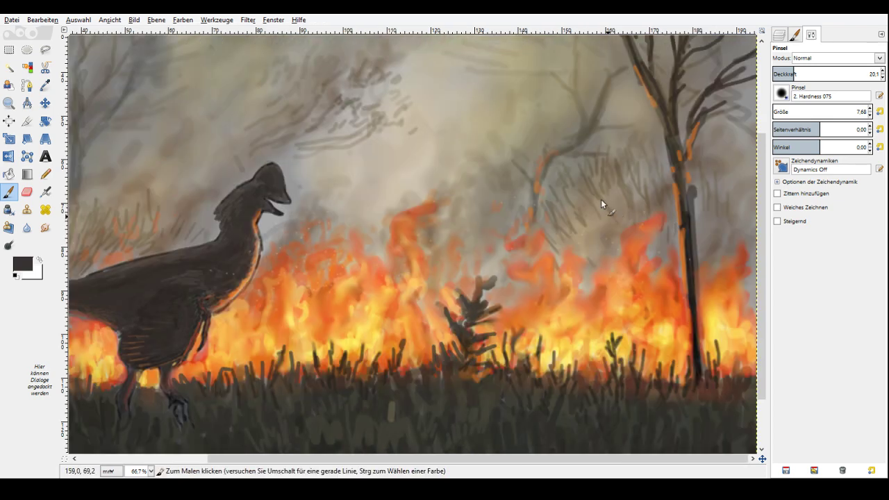
{"action": "left_click", "coordinate": [790, 71]}
{"action": "scroll", "coordinate": [743, 167], "scroll_direction": "down", "scroll_amount": 1}
{"action": "left_click_drag", "start_coordinate": [760, 178], "coordinate": [759, 168]}
{"action": "scroll", "coordinate": [759, 168], "scroll_direction": "up", "scroll_amount": 4}
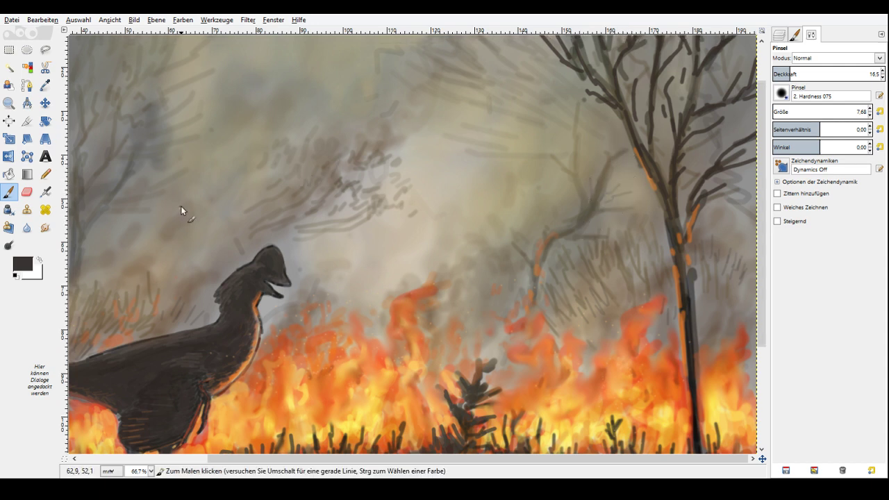
{"action": "key", "text": "z"}
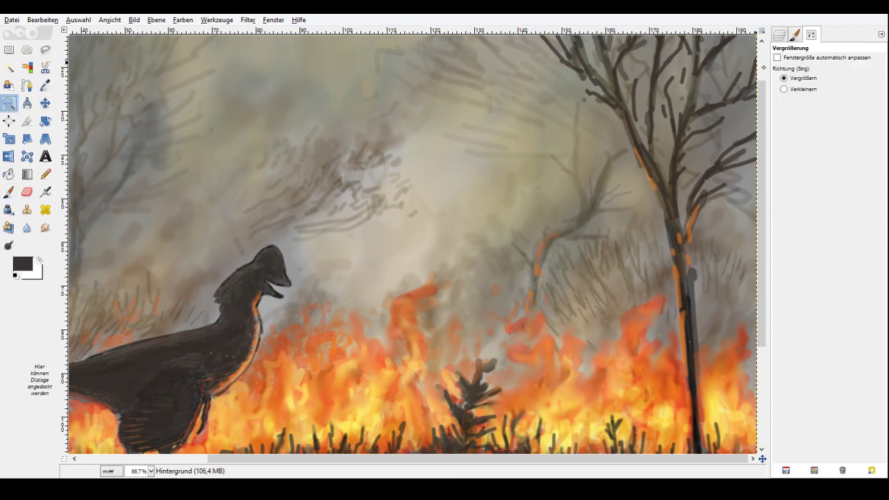
{"action": "left_click", "coordinate": [512, 243], "text": "ctrl"}
{"action": "left_click", "coordinate": [510, 244], "text": "ctrl"}
{"action": "left_click", "coordinate": [509, 244], "text": "ctrl"}
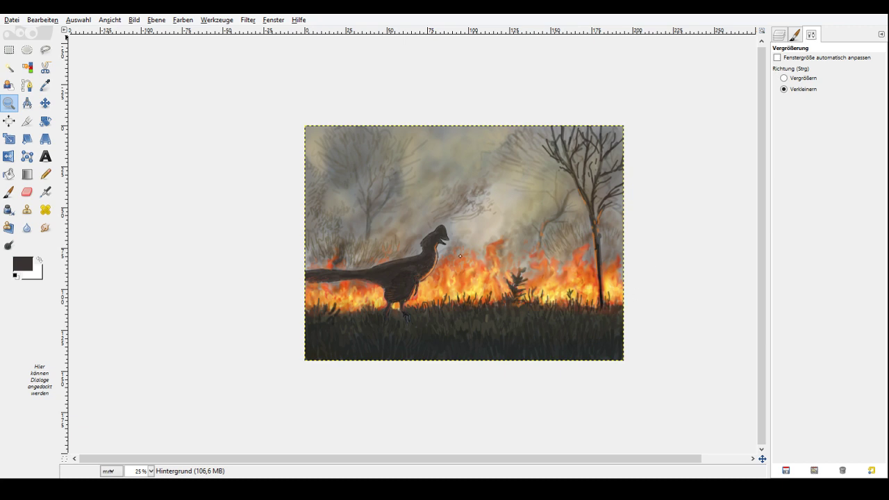
Apply a colour adjustment to the whole painting that raises its contrast and deepens the shadows.
{"action": "left_click", "coordinate": [382, 254]}
{"action": "left_click", "coordinate": [407, 155]}
{"action": "key", "text": "ctrl+e"}
{"action": "left_click", "coordinate": [183, 20]}
{"action": "left_click", "coordinate": [196, 113]}
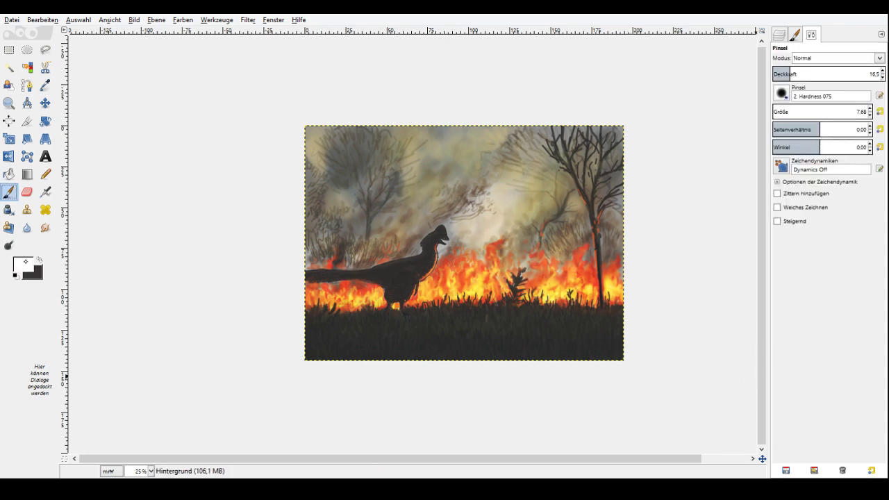
Choose a light beige foreground colour and set the brush to Dodge mode, Hardness 025, opacity 6.2 and size 357.37.
{"action": "left_click", "coordinate": [25, 262]}
{"action": "left_click", "coordinate": [657, 223]}
{"action": "left_click", "coordinate": [652, 224]}
{"action": "left_click", "coordinate": [714, 265]}
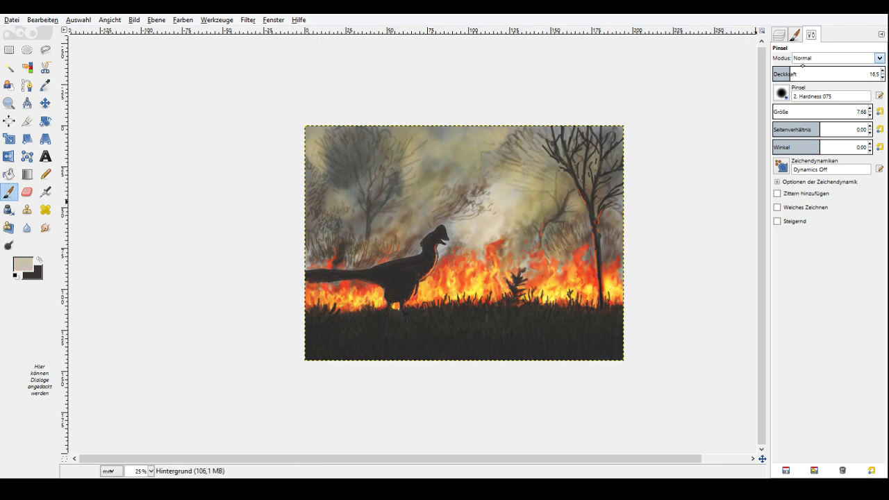
{"action": "left_click", "coordinate": [797, 146]}
{"action": "left_click_drag", "start_coordinate": [799, 111], "coordinate": [807, 110]}
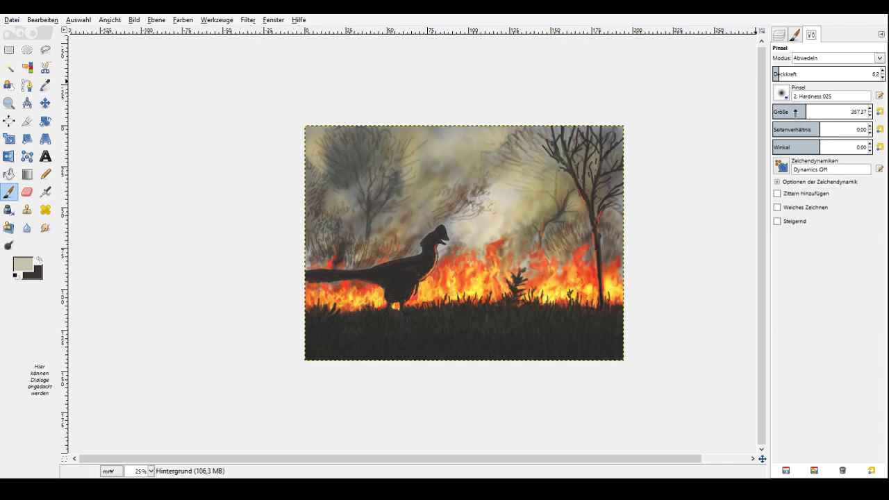
Set the Dodge brush size to 234.68 and lighten the smoke above the dinosaur and around the small background tree.
{"action": "left_click", "coordinate": [794, 111]}
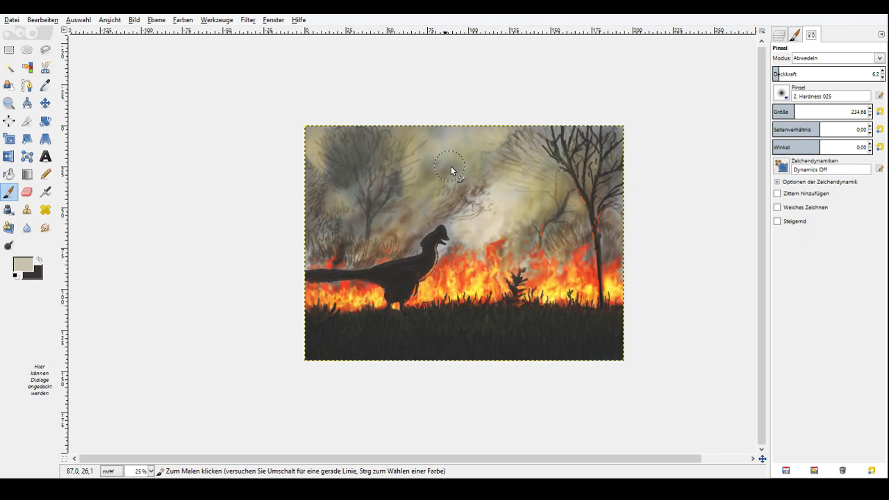
{"action": "mouse_move", "coordinate": [513, 142]}
{"action": "left_mouse_down"}
{"action": "mouse_move", "coordinate": [629, 238]}
{"action": "mouse_move", "coordinate": [557, 263]}
{"action": "left_mouse_up"}
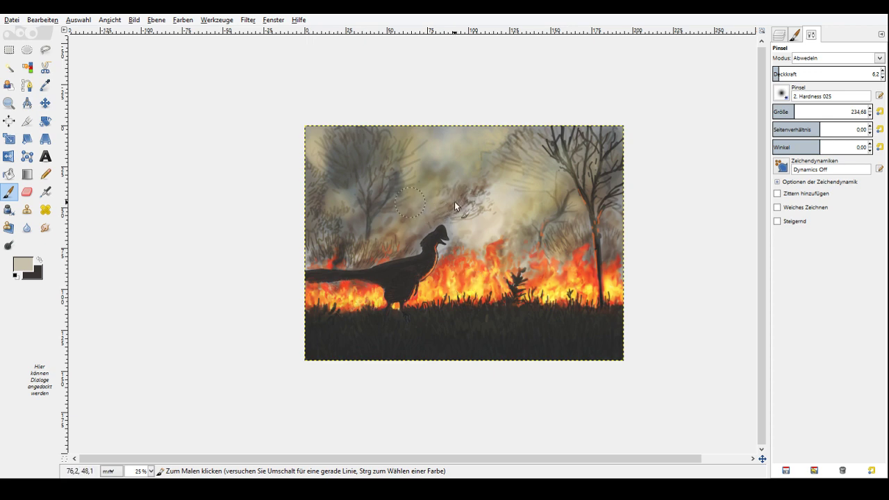
{"action": "mouse_move", "coordinate": [411, 202]}
{"action": "left_mouse_down"}
{"action": "mouse_move", "coordinate": [593, 172]}
{"action": "mouse_move", "coordinate": [529, 137]}
{"action": "mouse_move", "coordinate": [501, 189]}
{"action": "mouse_move", "coordinate": [598, 173]}
{"action": "mouse_move", "coordinate": [619, 161]}
{"action": "mouse_move", "coordinate": [542, 207]}
{"action": "mouse_move", "coordinate": [529, 230]}
{"action": "mouse_move", "coordinate": [582, 228]}
{"action": "mouse_move", "coordinate": [521, 223]}
{"action": "mouse_move", "coordinate": [563, 231]}
{"action": "left_mouse_up"}
{"action": "mouse_move", "coordinate": [432, 144]}
{"action": "left_mouse_down"}
{"action": "mouse_move", "coordinate": [435, 167]}
{"action": "mouse_move", "coordinate": [452, 171]}
{"action": "left_mouse_up"}
Set the brush size to 147.05 and brighten small smoke patches behind the bushes, along the sky and beside the large tree.
{"action": "left_click", "coordinate": [786, 112]}
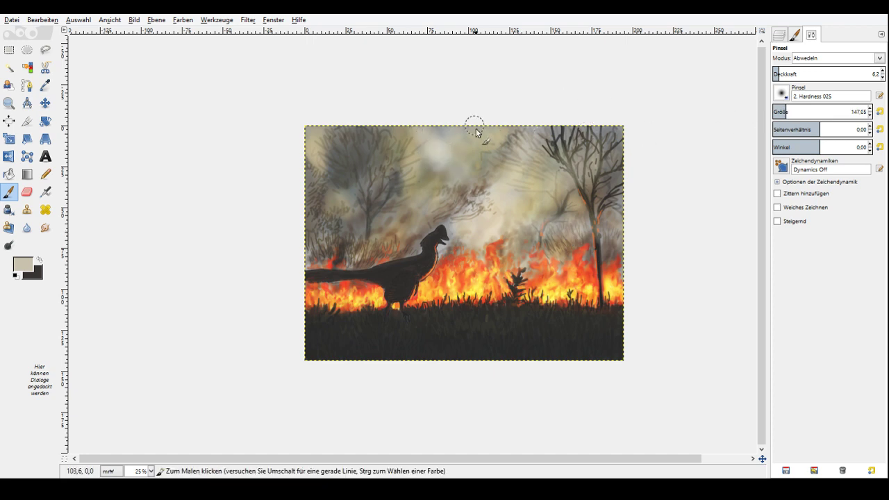
{"action": "mouse_move", "coordinate": [325, 207]}
{"action": "left_mouse_down"}
{"action": "mouse_move", "coordinate": [337, 209]}
{"action": "mouse_move", "coordinate": [264, 167]}
{"action": "mouse_move", "coordinate": [352, 221]}
{"action": "left_mouse_up"}
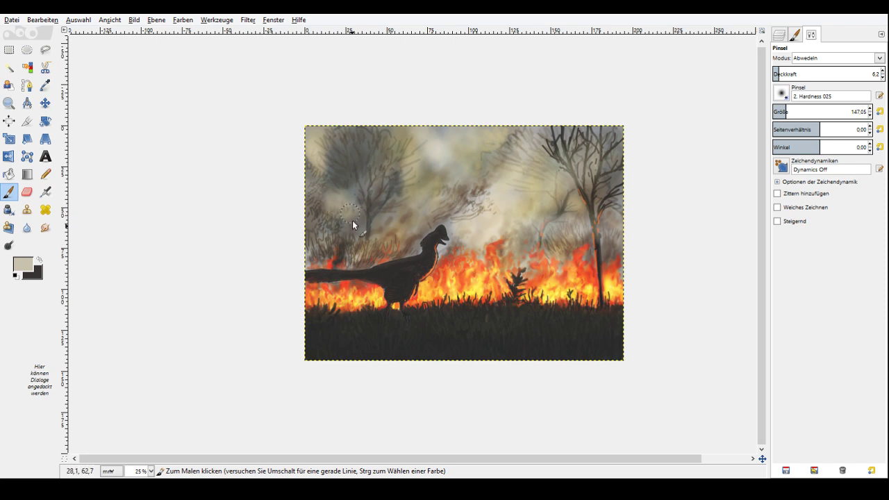
{"action": "left_click_drag", "start_coordinate": [353, 222], "coordinate": [426, 247]}
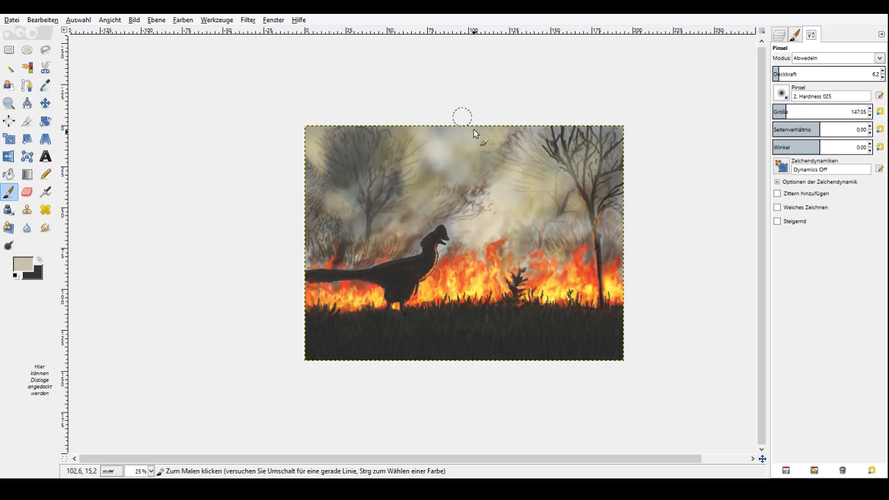
{"action": "left_click", "coordinate": [608, 138]}
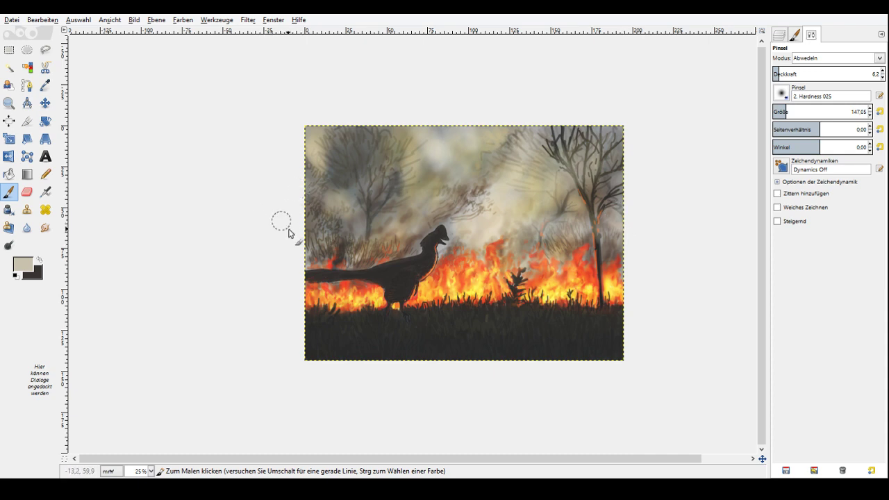
{"action": "key", "text": "ctrl+e"}
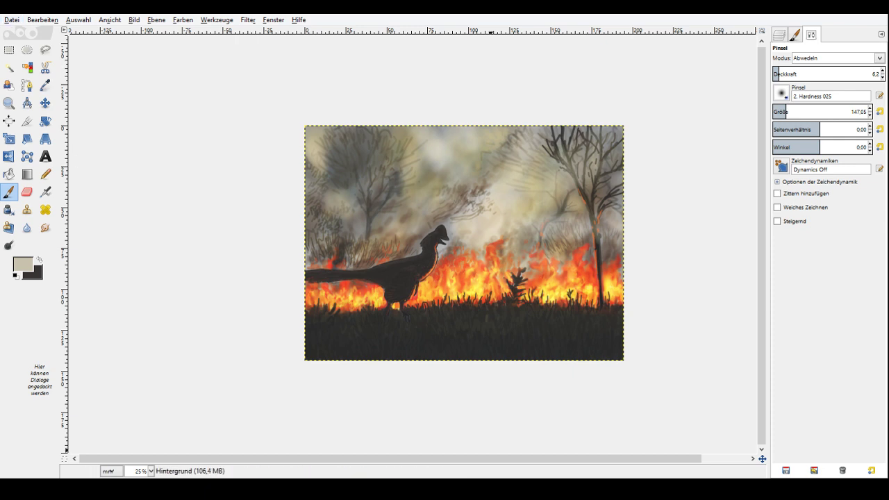
{"action": "key", "text": "ctrl+e"}
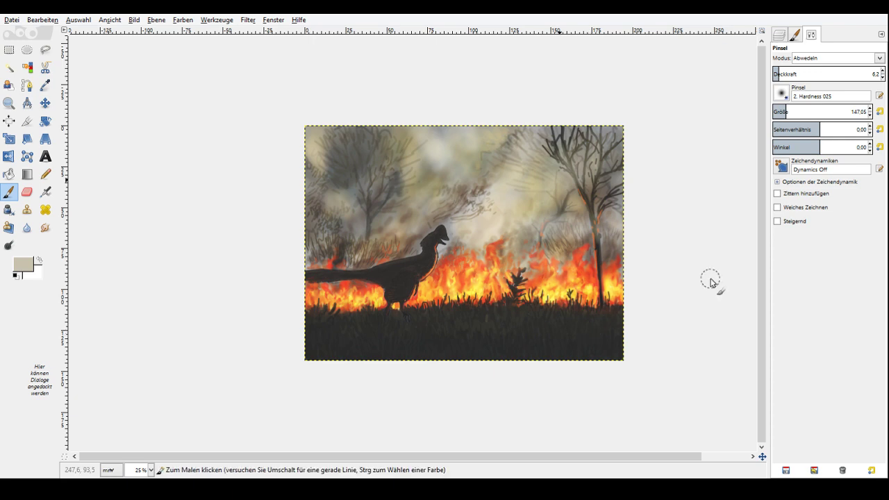
Erase the whole painting to a white canvas with the Eraser at Hardness 100 and size 591.05.
{"action": "left_click", "coordinate": [26, 192]}
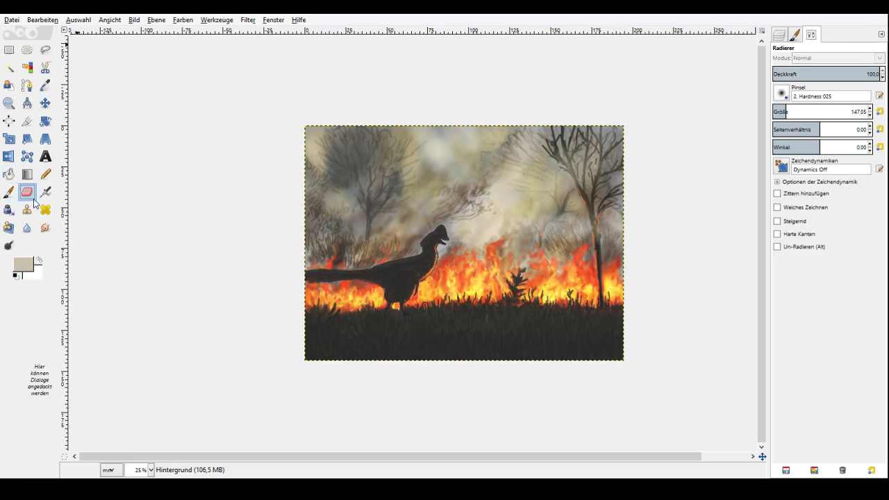
{"action": "left_click", "coordinate": [828, 110]}
{"action": "left_click", "coordinate": [784, 99]}
{"action": "left_click", "coordinate": [792, 169]}
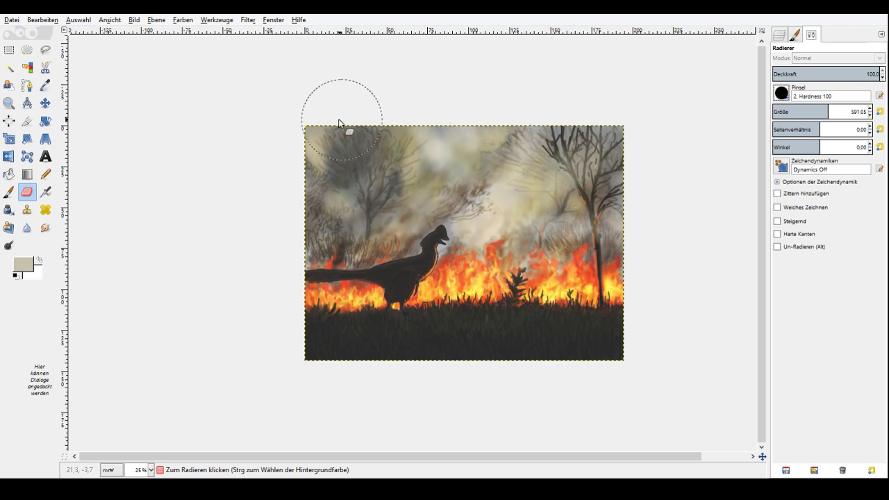
{"action": "mouse_move", "coordinate": [339, 119]}
{"action": "left_mouse_down"}
{"action": "mouse_move", "coordinate": [625, 134]}
{"action": "mouse_move", "coordinate": [306, 166]}
{"action": "mouse_move", "coordinate": [787, 241]}
{"action": "mouse_move", "coordinate": [451, 262]}
{"action": "mouse_move", "coordinate": [279, 228]}
{"action": "mouse_move", "coordinate": [571, 293]}
{"action": "mouse_move", "coordinate": [634, 294]}
{"action": "mouse_move", "coordinate": [199, 288]}
{"action": "mouse_move", "coordinate": [640, 371]}
{"action": "mouse_move", "coordinate": [276, 303]}
{"action": "mouse_move", "coordinate": [303, 351]}
{"action": "mouse_move", "coordinate": [393, 348]}
{"action": "left_mouse_up"}
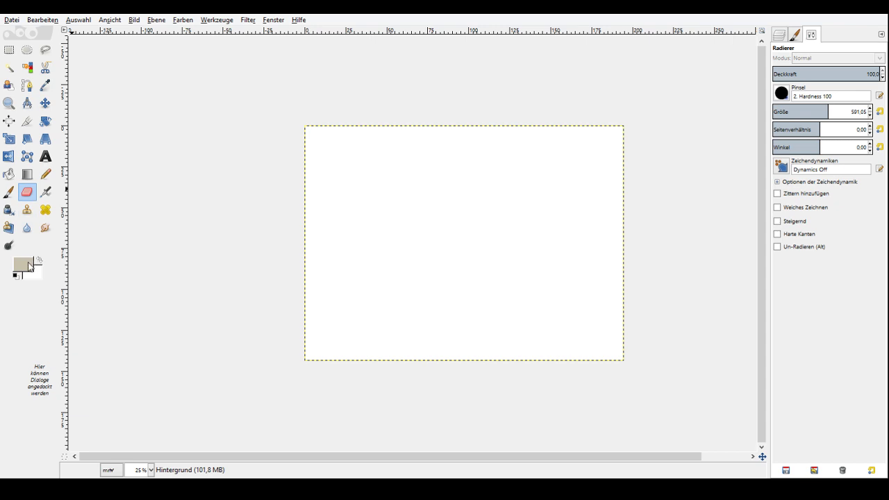
Reset the foreground colour to black and set the Paintbrush to Normal mode, Hardness 075 and size 21.37.
{"action": "key", "text": "d"}
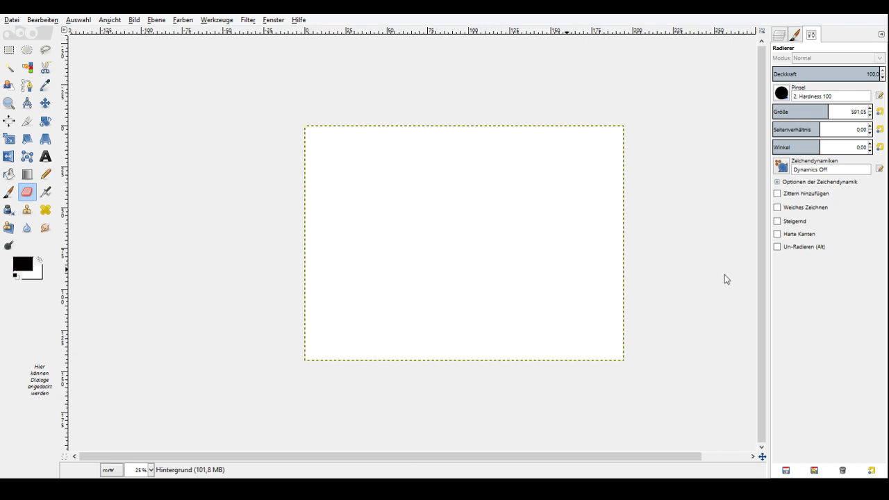
{"action": "left_click", "coordinate": [10, 193]}
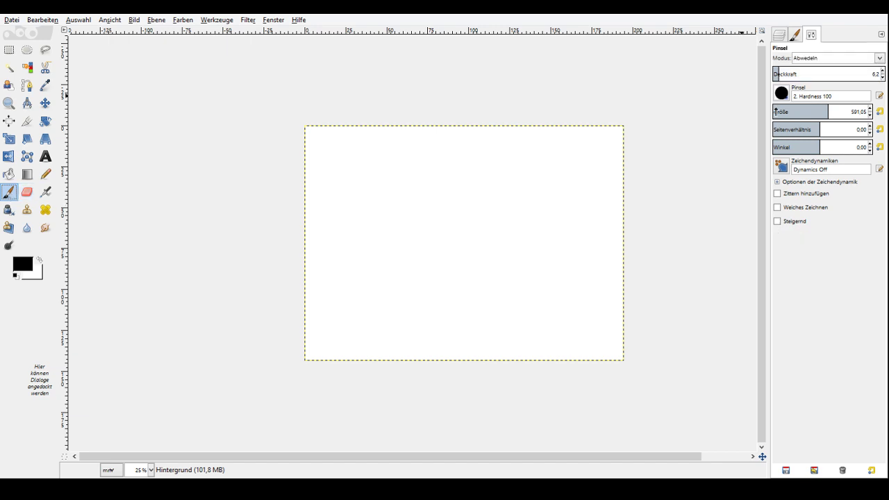
{"action": "left_click_drag", "start_coordinate": [776, 111], "coordinate": [774, 111]}
{"action": "left_click", "coordinate": [785, 95]}
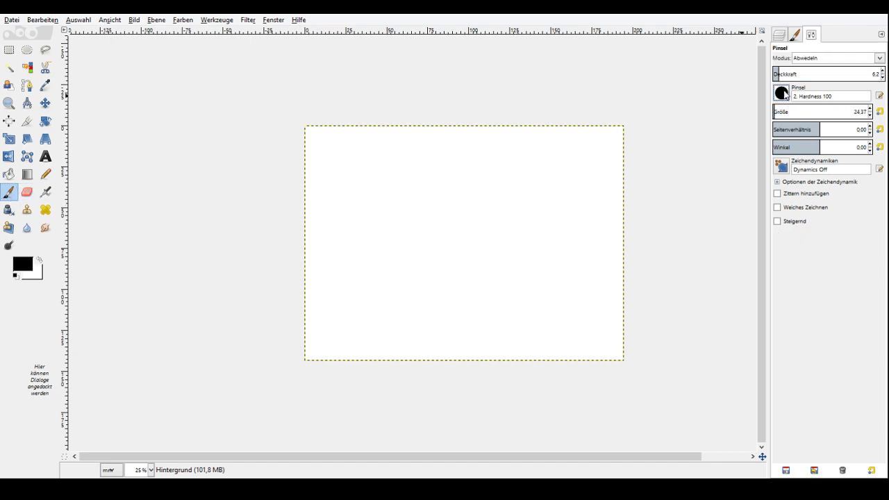
{"action": "left_click", "coordinate": [782, 174]}
{"action": "left_click", "coordinate": [870, 115]}
{"action": "left_click", "coordinate": [870, 115]}
{"action": "left_click", "coordinate": [871, 116]}
{"action": "left_click", "coordinate": [806, 59]}
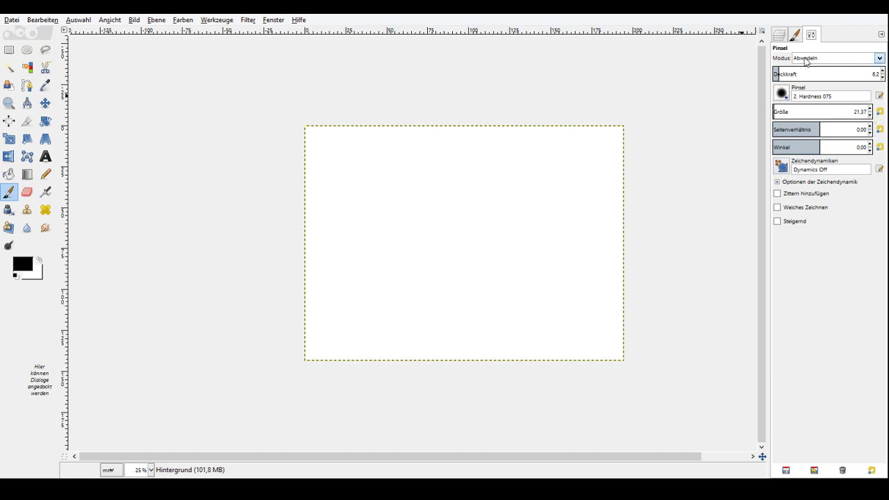
{"action": "left_click", "coordinate": [808, 68]}
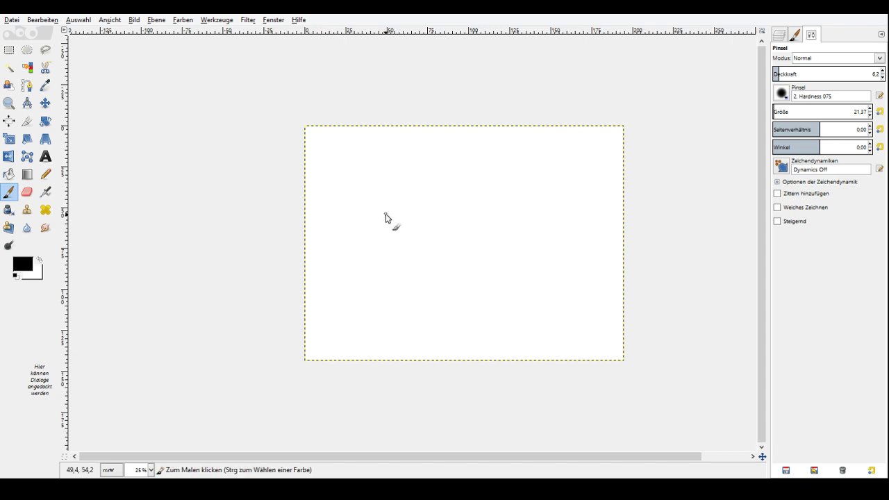
Sketch the faint outline of a long tapering shape running diagonally across the upper canvas, with its blunt end at upper left.
{"action": "left_click", "coordinate": [9, 103]}
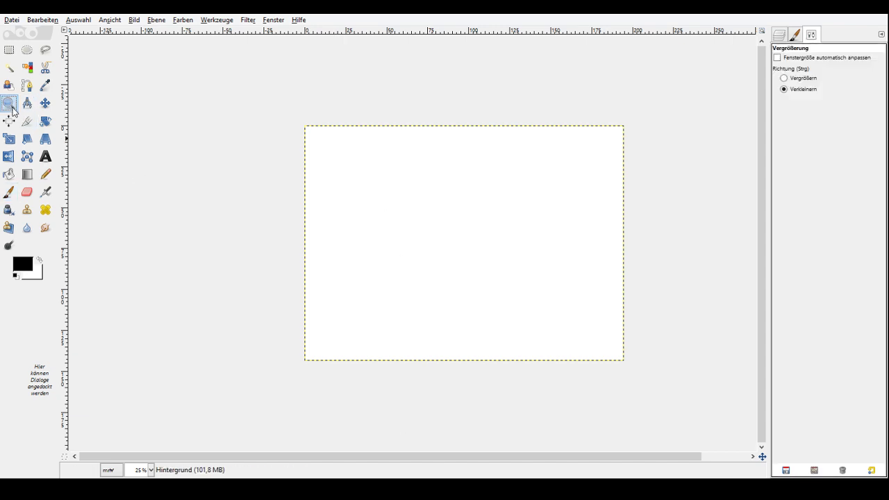
{"action": "left_click", "coordinate": [785, 78]}
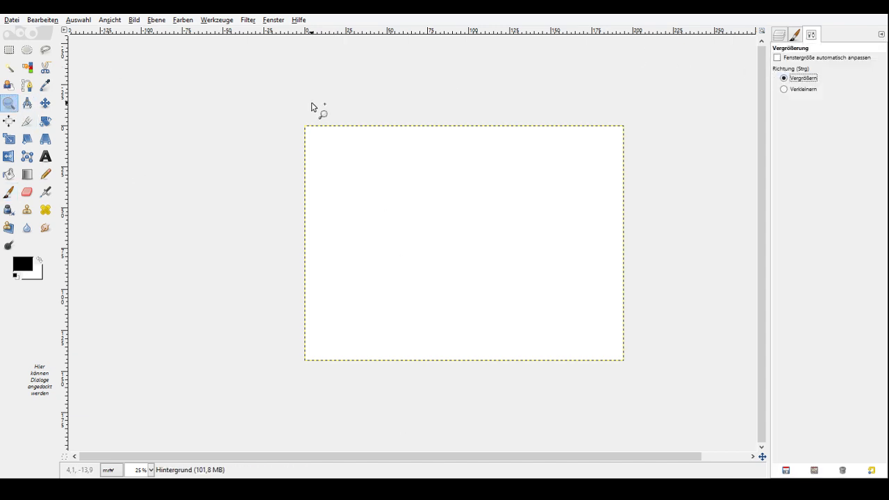
{"action": "left_click_drag", "start_coordinate": [297, 120], "coordinate": [634, 374]}
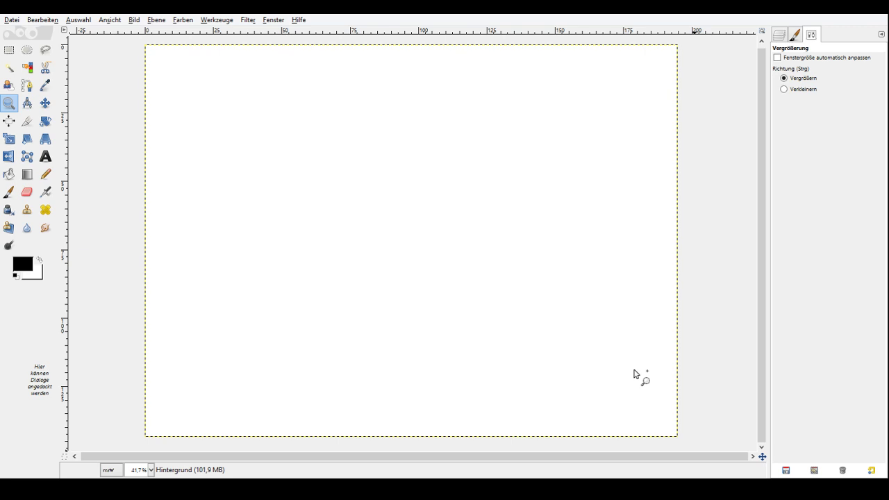
{"action": "left_click", "coordinate": [9, 191]}
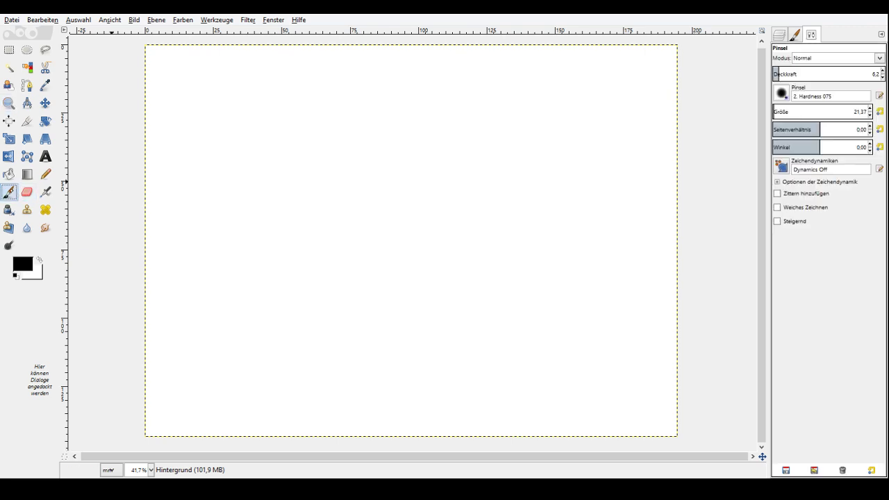
{"action": "left_click_drag", "start_coordinate": [585, 223], "coordinate": [511, 165]}
{"action": "left_click_drag", "start_coordinate": [614, 233], "coordinate": [606, 228]}
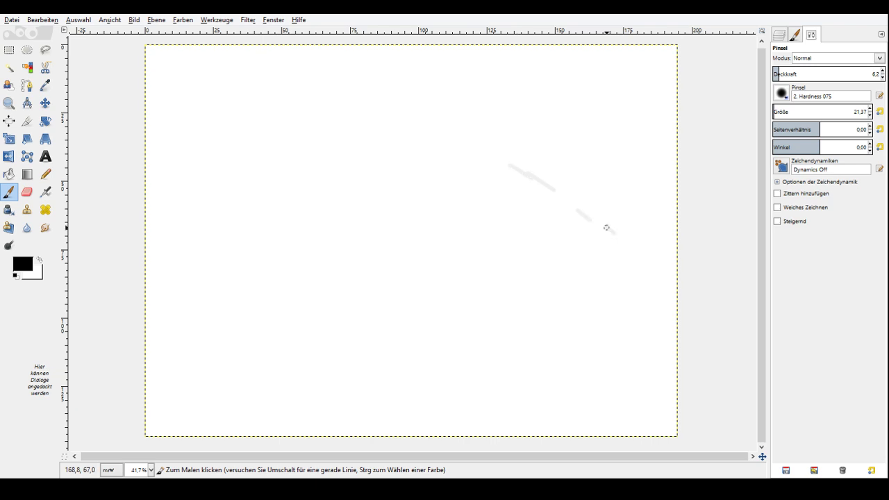
{"action": "mouse_move", "coordinate": [606, 242]}
{"action": "left_mouse_down"}
{"action": "mouse_move", "coordinate": [238, 124]}
{"action": "mouse_move", "coordinate": [235, 96]}
{"action": "mouse_move", "coordinate": [217, 79]}
{"action": "mouse_move", "coordinate": [245, 79]}
{"action": "mouse_move", "coordinate": [223, 61]}
{"action": "mouse_move", "coordinate": [371, 93]}
{"action": "mouse_move", "coordinate": [645, 254]}
{"action": "mouse_move", "coordinate": [602, 248]}
{"action": "mouse_move", "coordinate": [291, 139]}
{"action": "mouse_move", "coordinate": [192, 100]}
{"action": "mouse_move", "coordinate": [194, 80]}
{"action": "mouse_move", "coordinate": [235, 66]}
{"action": "mouse_move", "coordinate": [288, 64]}
{"action": "mouse_move", "coordinate": [428, 123]}
{"action": "mouse_move", "coordinate": [648, 250]}
{"action": "mouse_move", "coordinate": [644, 259]}
{"action": "mouse_move", "coordinate": [591, 236]}
{"action": "mouse_move", "coordinate": [625, 243]}
{"action": "left_mouse_up"}
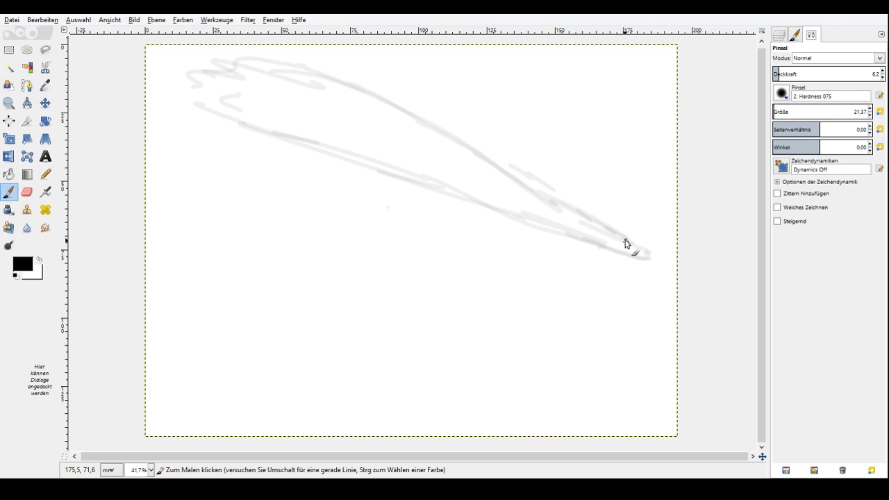
Erase stray strokes above the shape's upper edge and reinforce its jagged blunt end and underside with faint brush lines.
{"action": "key", "text": "shift+e"}
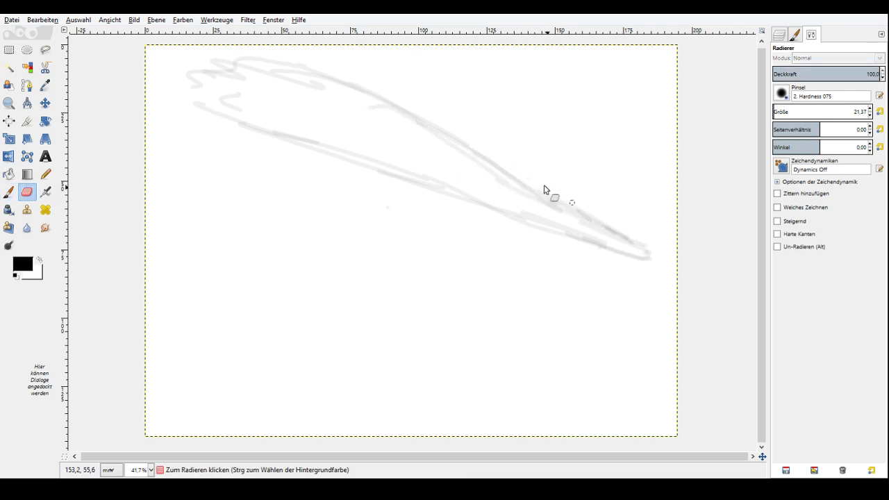
{"action": "left_click", "coordinate": [442, 128]}
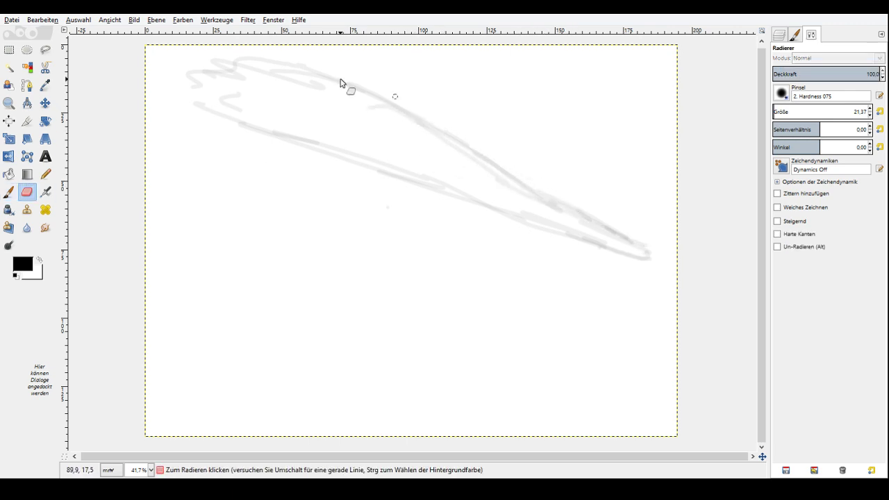
{"action": "key", "text": "p"}
{"action": "left_click_drag", "start_coordinate": [187, 113], "coordinate": [276, 134]}
{"action": "left_click_drag", "start_coordinate": [347, 150], "coordinate": [332, 139]}
{"action": "left_click_drag", "start_coordinate": [223, 119], "coordinate": [181, 106]}
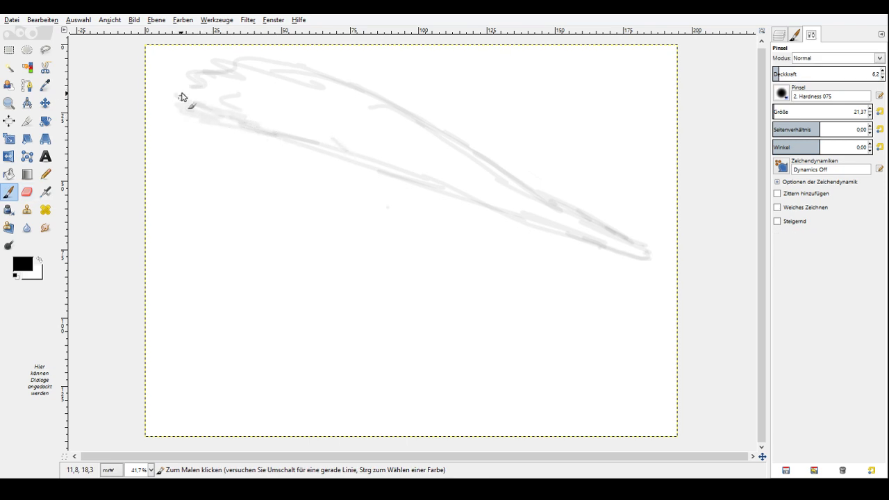
{"action": "mouse_move", "coordinate": [181, 97]}
{"action": "left_mouse_down"}
{"action": "mouse_move", "coordinate": [211, 95]}
{"action": "mouse_move", "coordinate": [271, 137]}
{"action": "left_mouse_up"}
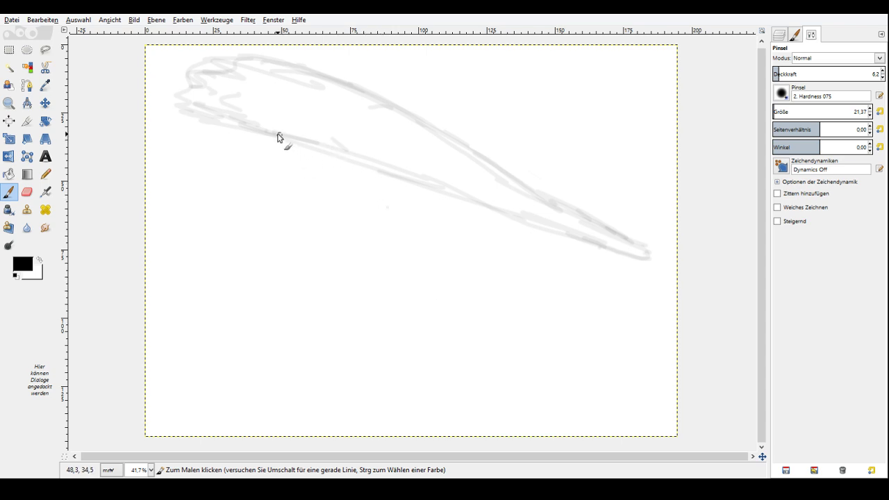
Sketch long curved lines hanging from the shape's underside towards the canvas bottom, with a three-pronged tip on one of them.
{"action": "mouse_move", "coordinate": [277, 134]}
{"action": "left_mouse_down"}
{"action": "mouse_move", "coordinate": [256, 364]}
{"action": "mouse_move", "coordinate": [230, 434]}
{"action": "left_mouse_up"}
{"action": "mouse_move", "coordinate": [381, 142]}
{"action": "left_mouse_down"}
{"action": "mouse_move", "coordinate": [413, 246]}
{"action": "mouse_move", "coordinate": [416, 434]}
{"action": "left_mouse_up"}
{"action": "mouse_move", "coordinate": [339, 136]}
{"action": "left_mouse_down"}
{"action": "mouse_move", "coordinate": [376, 251]}
{"action": "mouse_move", "coordinate": [374, 349]}
{"action": "mouse_move", "coordinate": [348, 443]}
{"action": "left_mouse_up"}
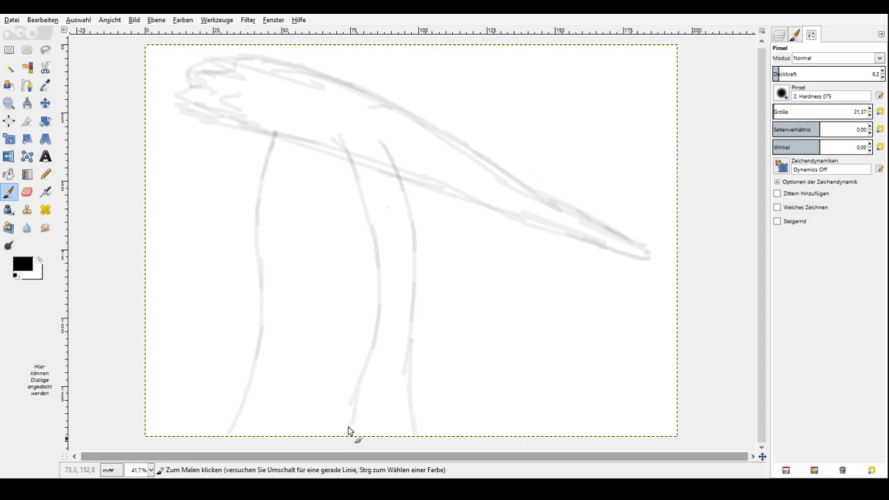
{"action": "left_click_drag", "start_coordinate": [226, 112], "coordinate": [162, 433]}
{"action": "mouse_move", "coordinate": [197, 135]}
{"action": "left_mouse_down"}
{"action": "mouse_move", "coordinate": [156, 326]}
{"action": "mouse_move", "coordinate": [134, 396]}
{"action": "left_mouse_up"}
{"action": "mouse_move", "coordinate": [292, 135]}
{"action": "left_mouse_down"}
{"action": "mouse_move", "coordinate": [291, 193]}
{"action": "mouse_move", "coordinate": [310, 290]}
{"action": "mouse_move", "coordinate": [304, 370]}
{"action": "left_mouse_up"}
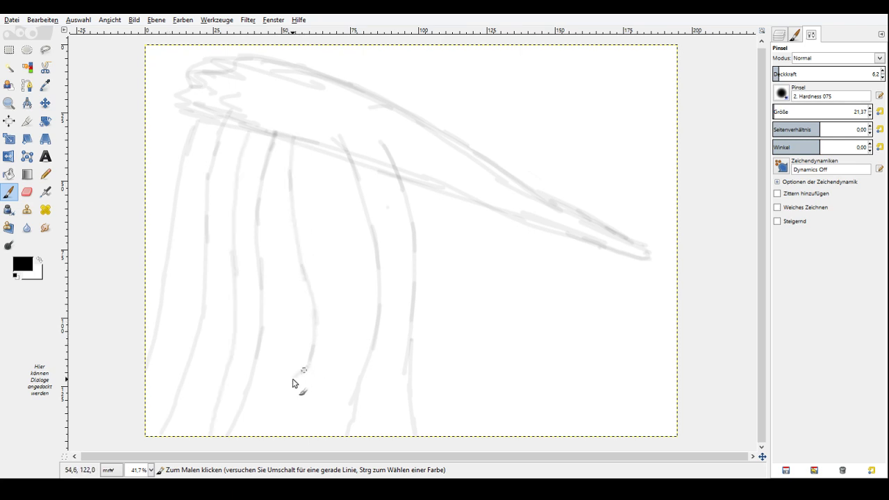
{"action": "left_click_drag", "start_coordinate": [310, 366], "coordinate": [273, 392]}
{"action": "left_click_drag", "start_coordinate": [313, 369], "coordinate": [316, 427]}
{"action": "left_click_drag", "start_coordinate": [306, 381], "coordinate": [298, 424]}
Add more faint hanging lines between the existing ones and further along the underside towards the shape's narrow end.
{"action": "mouse_move", "coordinate": [330, 130]}
{"action": "left_mouse_down"}
{"action": "mouse_move", "coordinate": [324, 183]}
{"action": "mouse_move", "coordinate": [353, 327]}
{"action": "left_mouse_up"}
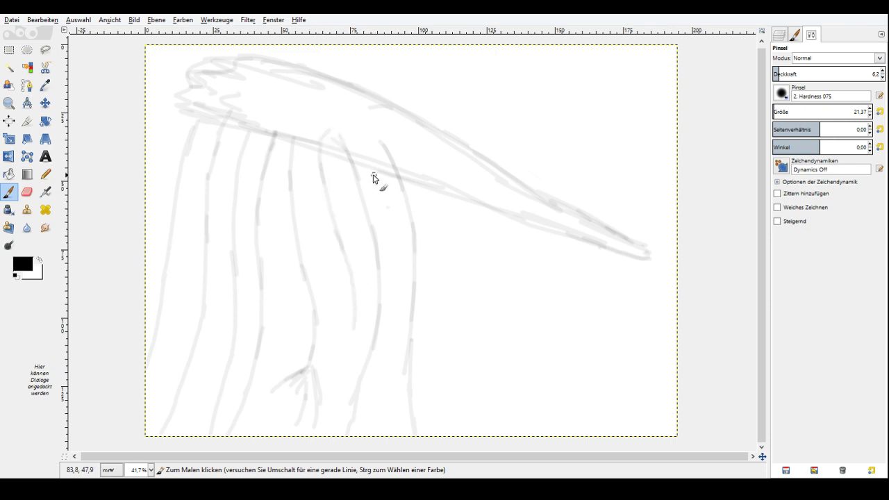
{"action": "left_click_drag", "start_coordinate": [460, 191], "coordinate": [472, 423]}
{"action": "left_click_drag", "start_coordinate": [413, 160], "coordinate": [438, 281]}
{"action": "mouse_move", "coordinate": [306, 133]}
{"action": "left_mouse_down"}
{"action": "mouse_move", "coordinate": [315, 219]}
{"action": "mouse_move", "coordinate": [290, 330]}
{"action": "left_mouse_up"}
{"action": "left_click_drag", "start_coordinate": [264, 162], "coordinate": [231, 416]}
{"action": "left_click_drag", "start_coordinate": [282, 108], "coordinate": [286, 359]}
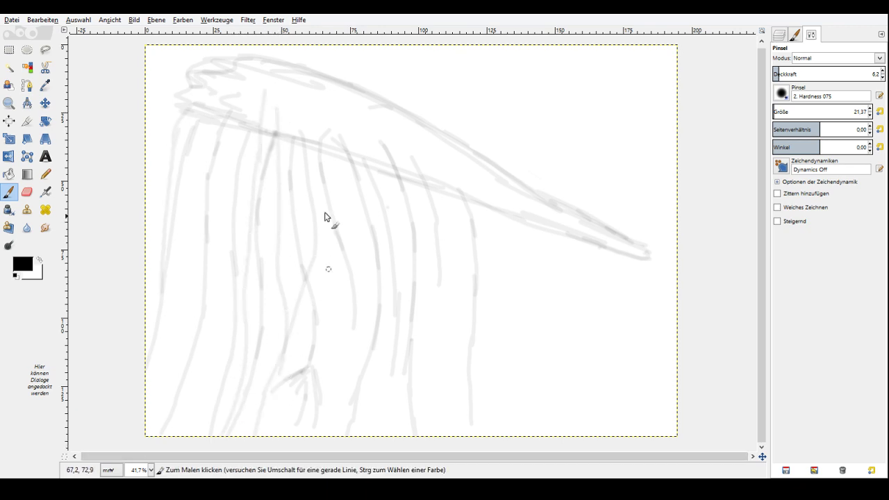
{"action": "left_click_drag", "start_coordinate": [328, 117], "coordinate": [347, 209]}
{"action": "left_click_drag", "start_coordinate": [355, 232], "coordinate": [360, 250]}
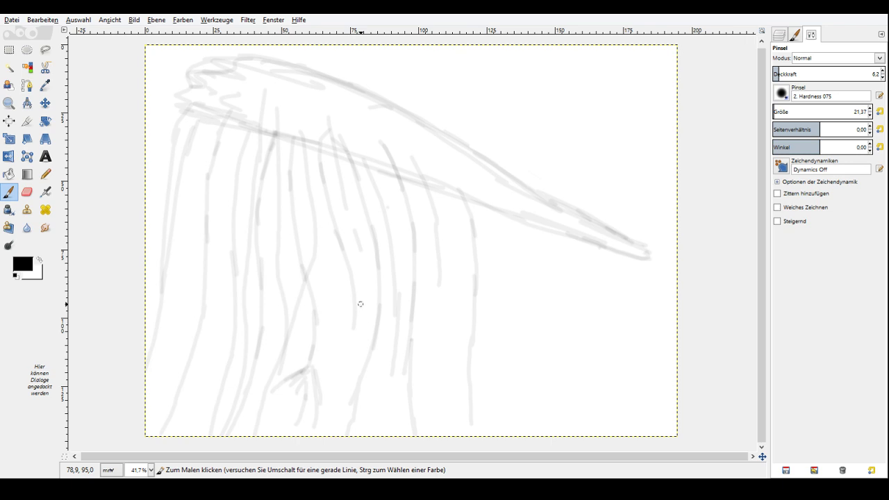
Set the brush opacity to 36.1 and size to 13.84, and trace the shape's underside and jagged blunt end with darker lines.
{"action": "left_click", "coordinate": [776, 110]}
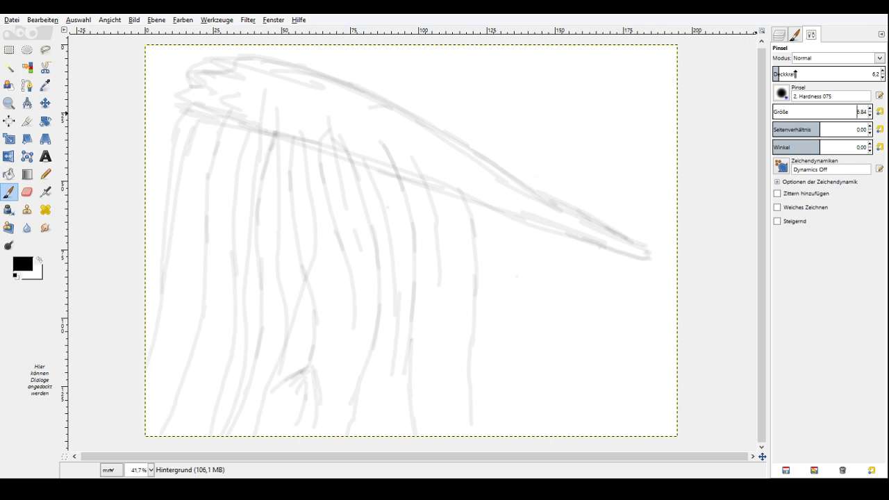
{"action": "left_click_drag", "start_coordinate": [795, 73], "coordinate": [811, 74]}
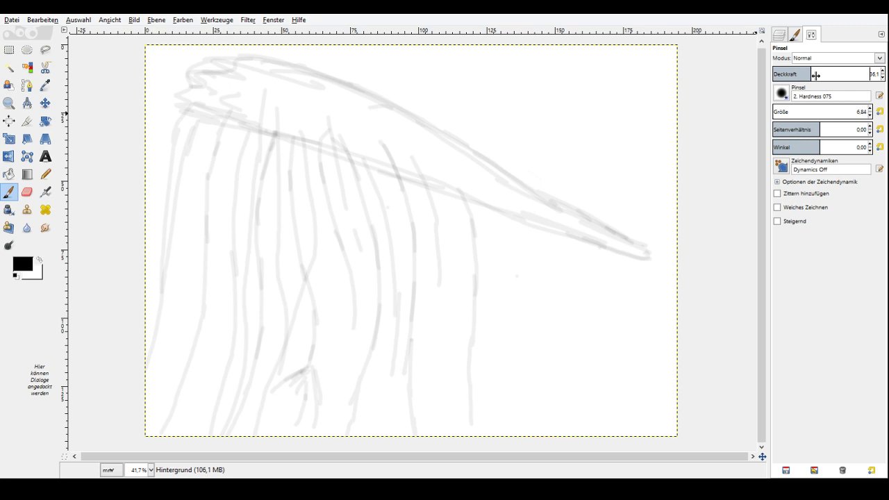
{"action": "left_click", "coordinate": [780, 110]}
{"action": "left_click_drag", "start_coordinate": [187, 113], "coordinate": [299, 135]}
{"action": "left_click_drag", "start_coordinate": [298, 132], "coordinate": [339, 147]}
{"action": "left_click_drag", "start_coordinate": [181, 103], "coordinate": [199, 72]}
Try tracing the shape's upper edge with darker strokes, and undo these strokes.
{"action": "mouse_move", "coordinate": [221, 53]}
{"action": "left_mouse_down"}
{"action": "mouse_move", "coordinate": [401, 111]}
{"action": "mouse_move", "coordinate": [219, 60]}
{"action": "mouse_move", "coordinate": [193, 73]}
{"action": "left_mouse_up"}
{"action": "mouse_move", "coordinate": [263, 65]}
{"action": "left_mouse_down"}
{"action": "mouse_move", "coordinate": [362, 81]}
{"action": "mouse_move", "coordinate": [502, 172]}
{"action": "left_mouse_up"}
{"action": "left_click", "coordinate": [48, 19]}
{"action": "left_click", "coordinate": [53, 31]}
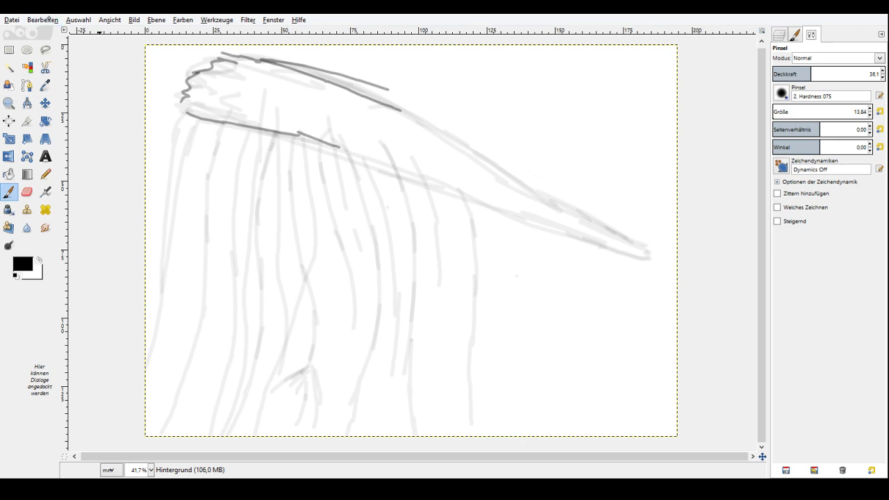
{"action": "key", "text": "ctrl+z"}
{"action": "key", "text": "ctrl+z"}
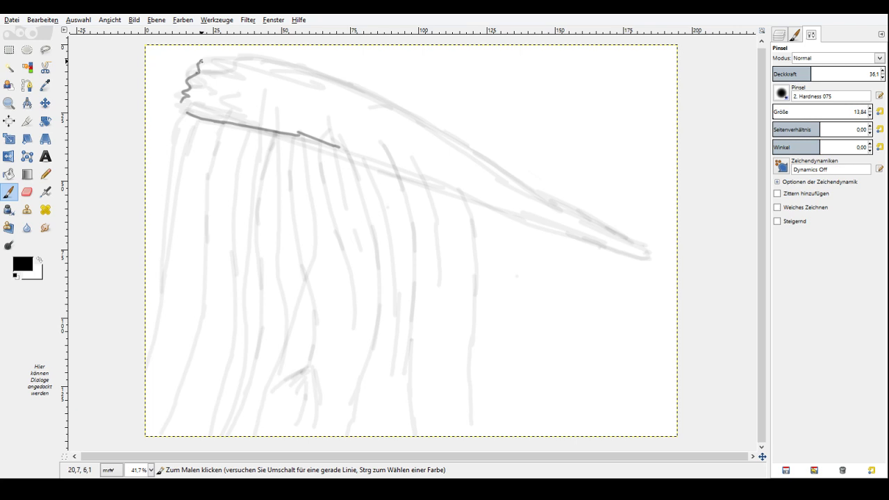
{"action": "left_click_drag", "start_coordinate": [424, 126], "coordinate": [358, 96]}
{"action": "left_click_drag", "start_coordinate": [517, 226], "coordinate": [526, 246]}
{"action": "left_click_drag", "start_coordinate": [462, 209], "coordinate": [473, 217]}
{"action": "mouse_move", "coordinate": [462, 242]}
{"action": "left_mouse_down"}
{"action": "mouse_move", "coordinate": [490, 275]}
{"action": "mouse_move", "coordinate": [387, 232]}
{"action": "mouse_move", "coordinate": [469, 243]}
{"action": "mouse_move", "coordinate": [560, 306]}
{"action": "left_mouse_up"}
{"action": "mouse_move", "coordinate": [239, 259]}
{"action": "left_mouse_down"}
{"action": "mouse_move", "coordinate": [348, 199]}
{"action": "mouse_move", "coordinate": [259, 228]}
{"action": "mouse_move", "coordinate": [459, 301]}
{"action": "left_mouse_up"}
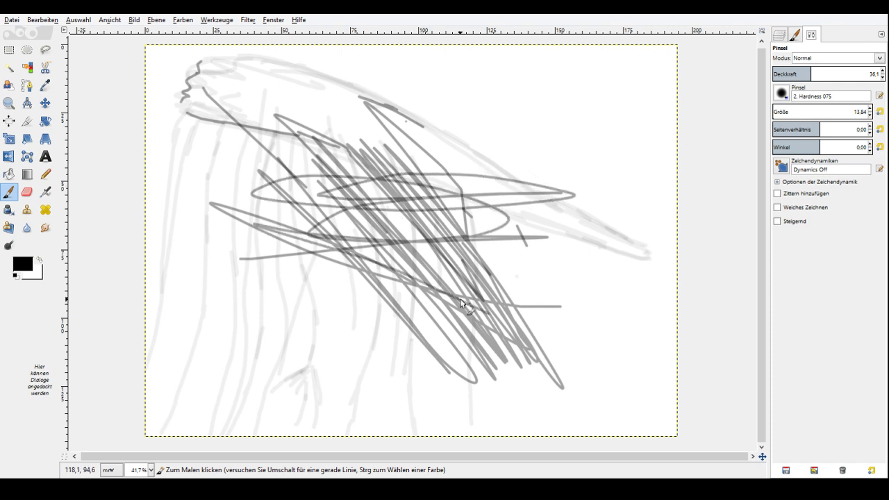
{"action": "key", "text": "ctrl+z"}
{"action": "key", "text": "ctrl+z"}
{"action": "key", "text": "ctrl+z"}
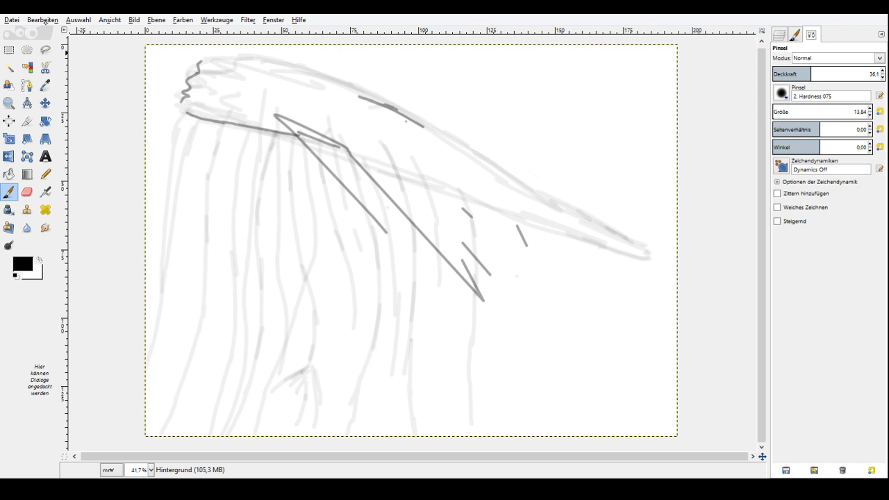
{"action": "key", "text": "ctrl+z"}
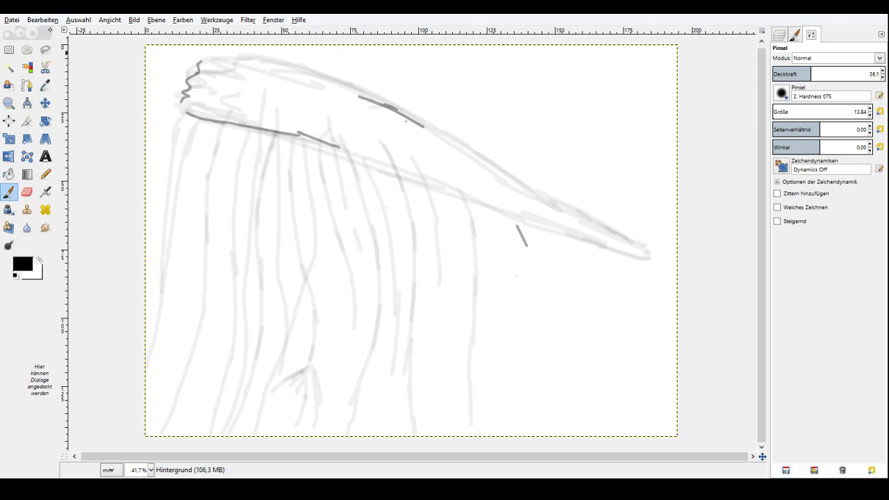
{"action": "key", "text": "ctrl+z"}
{"action": "key", "text": "ctrl+z"}
Trace the shape's upper edge, underside and jagged blunt end with dark strokes, and add a few short lines inside the blunt end.
{"action": "mouse_move", "coordinate": [199, 61]}
{"action": "left_mouse_down"}
{"action": "mouse_move", "coordinate": [259, 55]}
{"action": "mouse_move", "coordinate": [454, 136]}
{"action": "left_mouse_up"}
{"action": "mouse_move", "coordinate": [276, 130]}
{"action": "left_mouse_down"}
{"action": "mouse_move", "coordinate": [557, 235]}
{"action": "mouse_move", "coordinate": [645, 254]}
{"action": "mouse_move", "coordinate": [434, 129]}
{"action": "left_mouse_up"}
{"action": "mouse_move", "coordinate": [182, 101]}
{"action": "left_mouse_down"}
{"action": "mouse_move", "coordinate": [188, 109]}
{"action": "mouse_move", "coordinate": [200, 93]}
{"action": "mouse_move", "coordinate": [252, 69]}
{"action": "mouse_move", "coordinate": [187, 89]}
{"action": "left_mouse_up"}
{"action": "mouse_move", "coordinate": [221, 66]}
{"action": "left_mouse_down"}
{"action": "mouse_move", "coordinate": [271, 66]}
{"action": "mouse_move", "coordinate": [391, 107]}
{"action": "left_mouse_up"}
{"action": "left_click_drag", "start_coordinate": [301, 84], "coordinate": [344, 103]}
{"action": "left_click", "coordinate": [343, 108]}
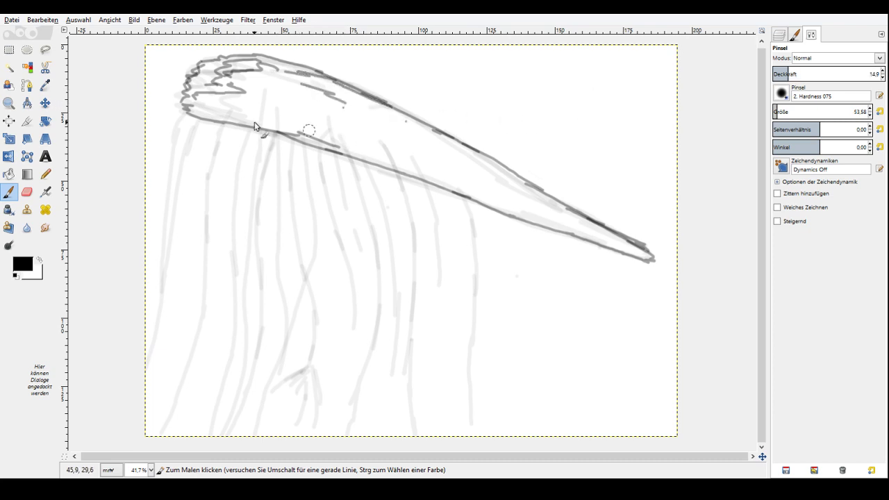
Set the brush opacity to 14.9 and size to 53.58, and shade the shape's interior light grey from blunt end to tip.
{"action": "mouse_move", "coordinate": [202, 109]}
{"action": "left_mouse_down"}
{"action": "mouse_move", "coordinate": [362, 145]}
{"action": "mouse_move", "coordinate": [399, 159]}
{"action": "mouse_move", "coordinate": [300, 130]}
{"action": "mouse_move", "coordinate": [653, 260]}
{"action": "mouse_move", "coordinate": [450, 182]}
{"action": "mouse_move", "coordinate": [531, 216]}
{"action": "mouse_move", "coordinate": [406, 143]}
{"action": "mouse_move", "coordinate": [525, 200]}
{"action": "left_mouse_up"}
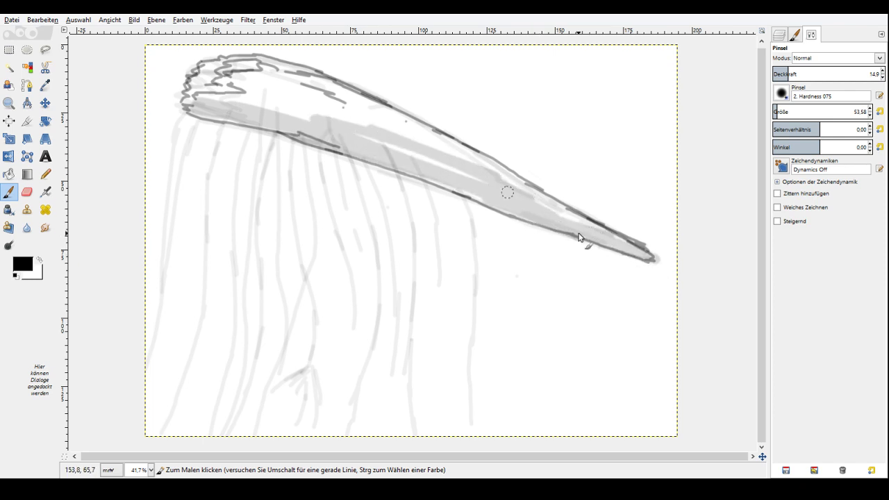
{"action": "mouse_move", "coordinate": [579, 237]}
{"action": "left_mouse_down"}
{"action": "mouse_move", "coordinate": [311, 120]}
{"action": "mouse_move", "coordinate": [261, 90]}
{"action": "mouse_move", "coordinate": [271, 83]}
{"action": "mouse_move", "coordinate": [307, 92]}
{"action": "mouse_move", "coordinate": [433, 146]}
{"action": "mouse_move", "coordinate": [281, 71]}
{"action": "left_mouse_up"}
{"action": "mouse_move", "coordinate": [281, 71]}
{"action": "left_mouse_down"}
{"action": "mouse_move", "coordinate": [235, 68]}
{"action": "mouse_move", "coordinate": [198, 87]}
{"action": "mouse_move", "coordinate": [239, 68]}
{"action": "left_mouse_up"}
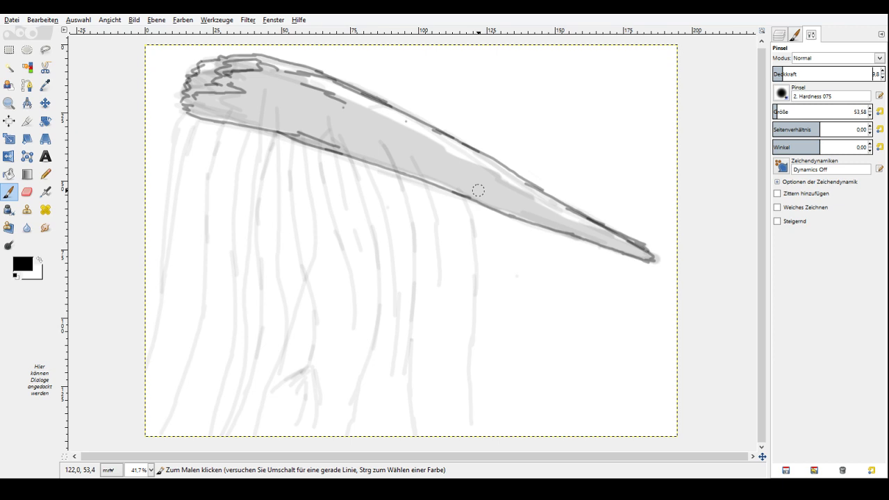
Set the brush opacity to 9.8 and darken the shape's shading with overlapping lengthwise strokes along its lower half.
{"action": "mouse_move", "coordinate": [197, 105]}
{"action": "left_mouse_down"}
{"action": "mouse_move", "coordinate": [358, 144]}
{"action": "mouse_move", "coordinate": [284, 121]}
{"action": "mouse_move", "coordinate": [541, 221]}
{"action": "mouse_move", "coordinate": [232, 82]}
{"action": "mouse_move", "coordinate": [588, 241]}
{"action": "left_mouse_up"}
{"action": "left_click_drag", "start_coordinate": [368, 128], "coordinate": [351, 118]}
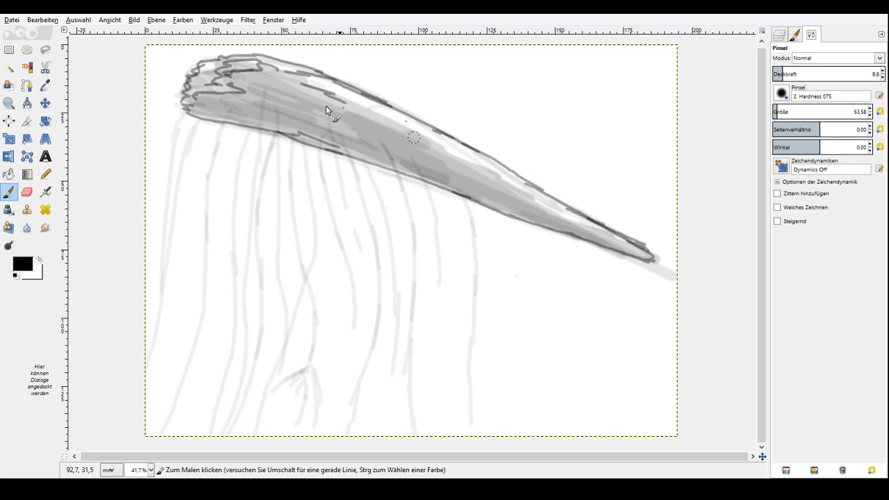
{"action": "mouse_move", "coordinate": [326, 105]}
{"action": "left_mouse_down"}
{"action": "mouse_move", "coordinate": [527, 192]}
{"action": "mouse_move", "coordinate": [329, 87]}
{"action": "mouse_move", "coordinate": [384, 114]}
{"action": "mouse_move", "coordinate": [355, 130]}
{"action": "mouse_move", "coordinate": [352, 144]}
{"action": "mouse_move", "coordinate": [399, 163]}
{"action": "left_mouse_up"}
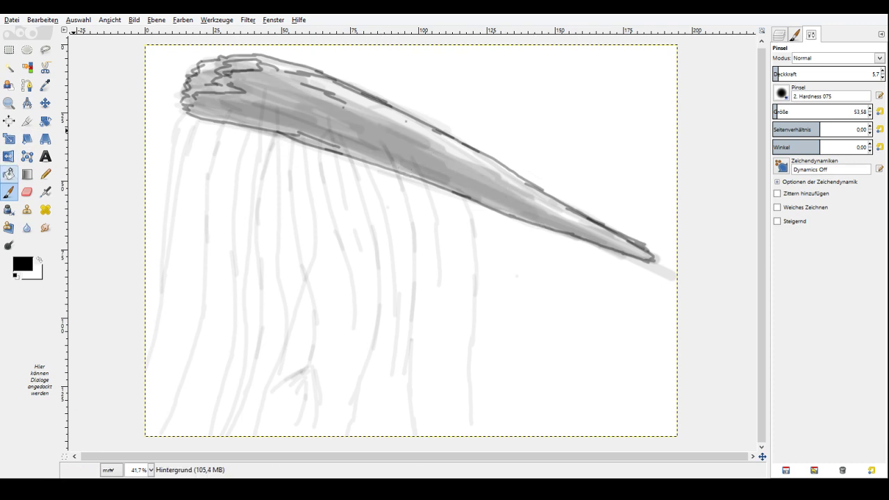
Erase the stray grey streak beyond the shape's pointed tip, and undo the erasing that cut into the tip.
{"action": "left_click", "coordinate": [27, 191]}
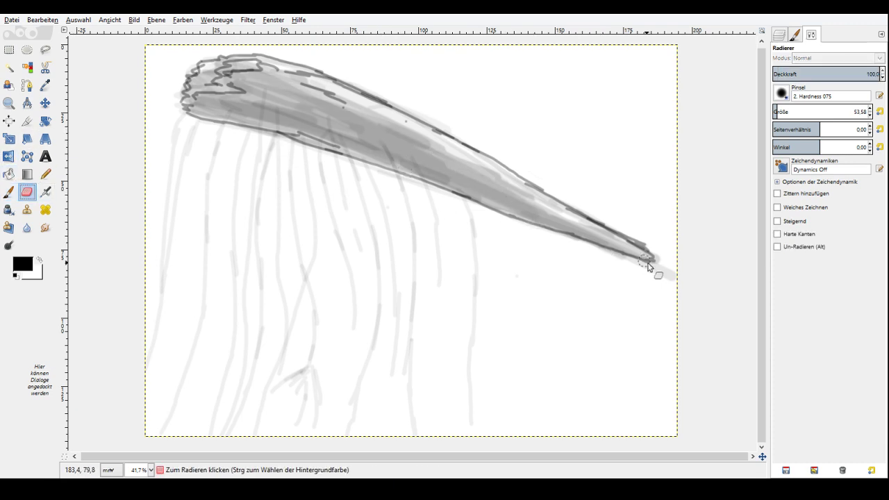
{"action": "mouse_move", "coordinate": [648, 263]}
{"action": "left_mouse_down"}
{"action": "mouse_move", "coordinate": [654, 271]}
{"action": "mouse_move", "coordinate": [633, 273]}
{"action": "left_mouse_up"}
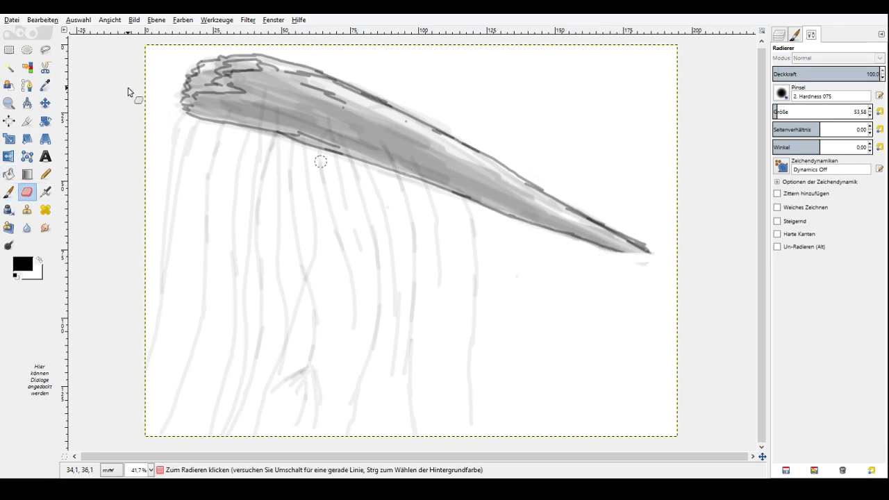
{"action": "left_click", "coordinate": [44, 20]}
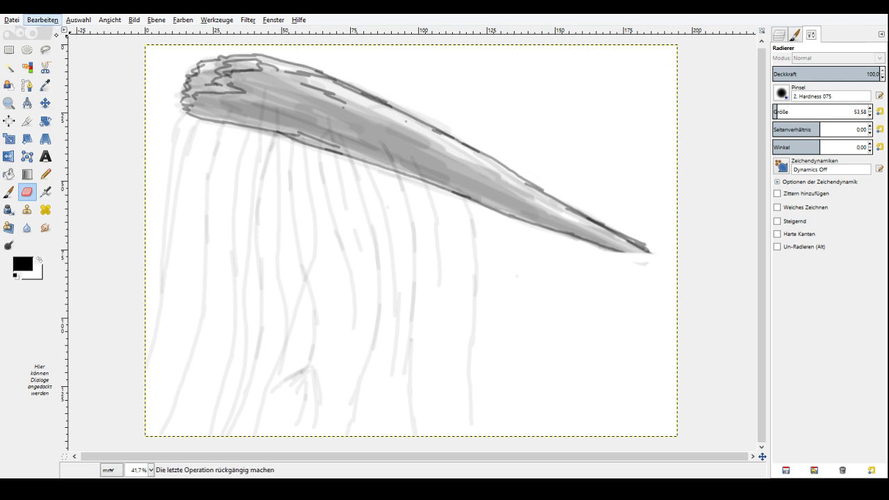
{"action": "left_click", "coordinate": [43, 33]}
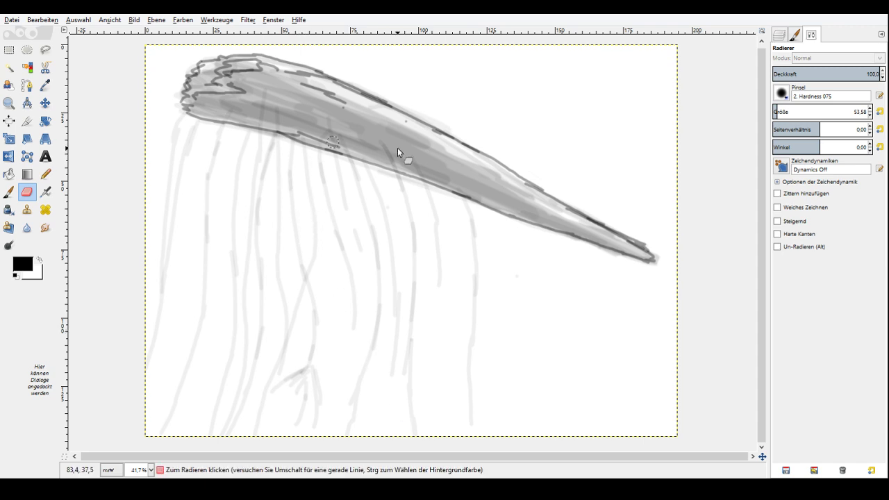
Deepen the shape's shading with faint Paintbrush strokes at opacity 5.7, and add finer lengthwise streaks at size 18.53.
{"action": "key", "text": "p"}
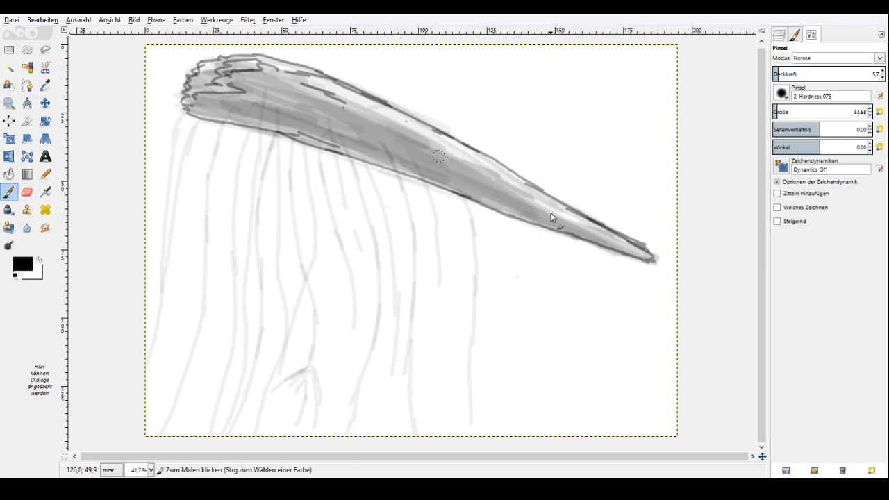
{"action": "left_click_drag", "start_coordinate": [551, 213], "coordinate": [300, 113]}
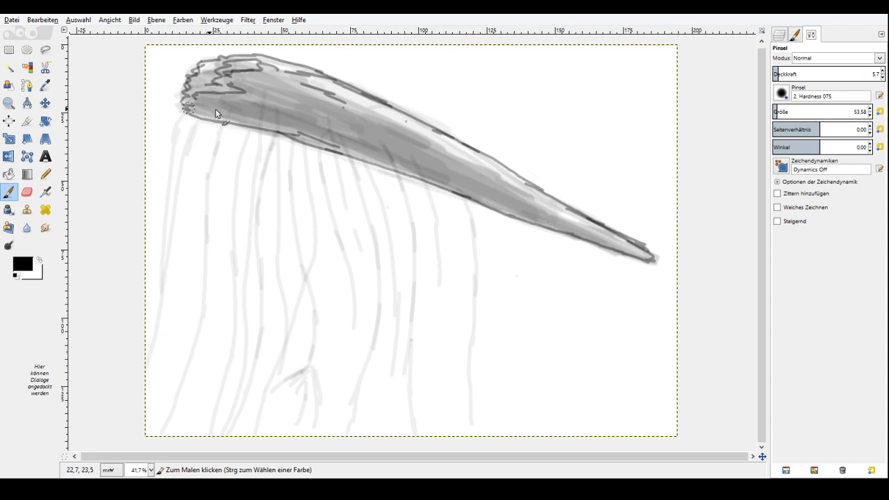
{"action": "left_click", "coordinate": [774, 109]}
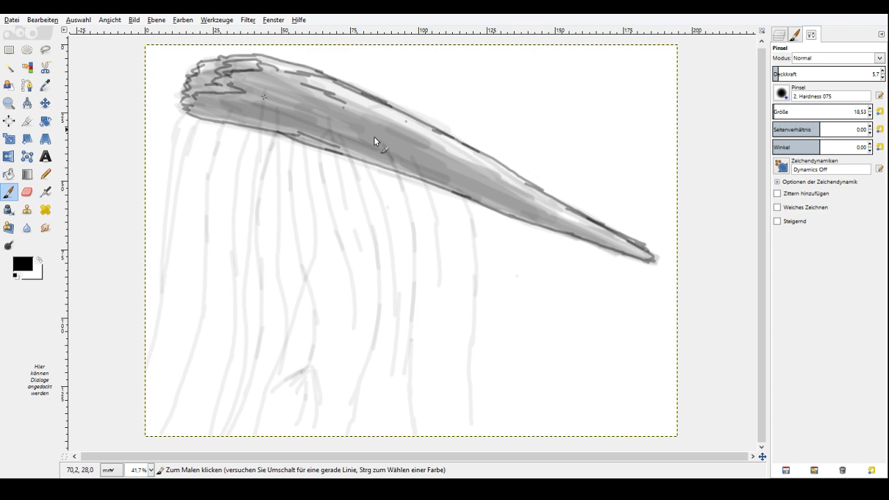
{"action": "mouse_move", "coordinate": [373, 136]}
{"action": "left_mouse_down"}
{"action": "mouse_move", "coordinate": [566, 212]}
{"action": "mouse_move", "coordinate": [458, 176]}
{"action": "mouse_move", "coordinate": [540, 215]}
{"action": "mouse_move", "coordinate": [339, 141]}
{"action": "mouse_move", "coordinate": [202, 114]}
{"action": "left_mouse_up"}
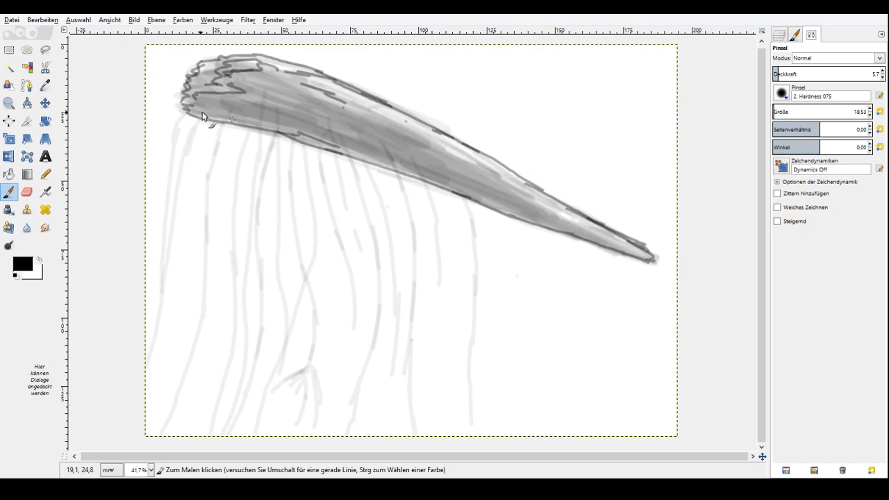
{"action": "left_click_drag", "start_coordinate": [605, 233], "coordinate": [550, 207]}
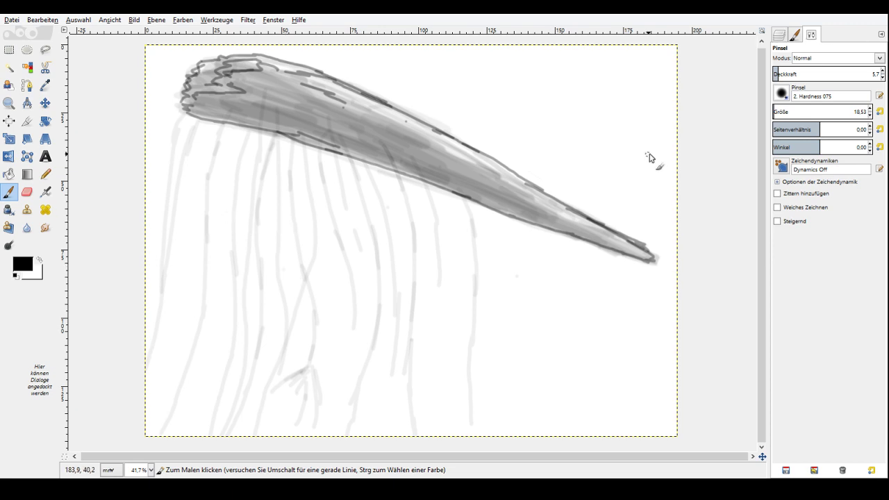
Set the brush opacity to 45.4 and draw four long dark lines hanging from the blunt end's underside to the canvas bottom.
{"action": "left_click", "coordinate": [813, 72]}
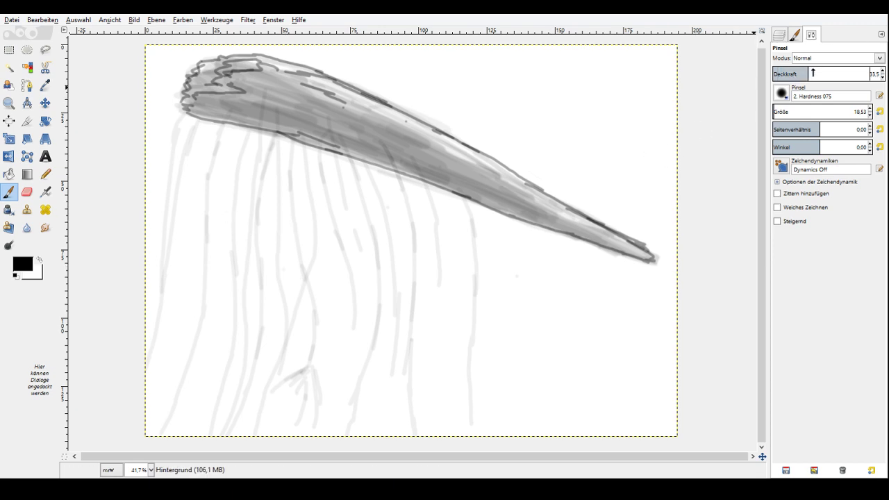
{"action": "left_click_drag", "start_coordinate": [813, 72], "coordinate": [821, 72]}
{"action": "left_click_drag", "start_coordinate": [262, 90], "coordinate": [228, 433]}
{"action": "mouse_move", "coordinate": [277, 110]}
{"action": "left_mouse_down"}
{"action": "mouse_move", "coordinate": [255, 224]}
{"action": "mouse_move", "coordinate": [253, 362]}
{"action": "mouse_move", "coordinate": [229, 435]}
{"action": "left_mouse_up"}
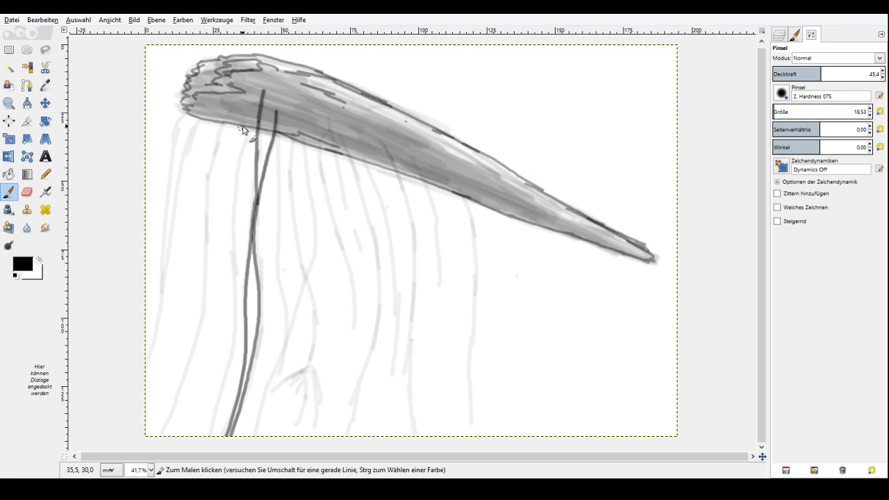
{"action": "left_click_drag", "start_coordinate": [249, 123], "coordinate": [209, 437]}
{"action": "mouse_move", "coordinate": [222, 121]}
{"action": "left_mouse_down"}
{"action": "mouse_move", "coordinate": [210, 167]}
{"action": "mouse_move", "coordinate": [207, 300]}
{"action": "mouse_move", "coordinate": [191, 376]}
{"action": "mouse_move", "coordinate": [159, 454]}
{"action": "left_mouse_up"}
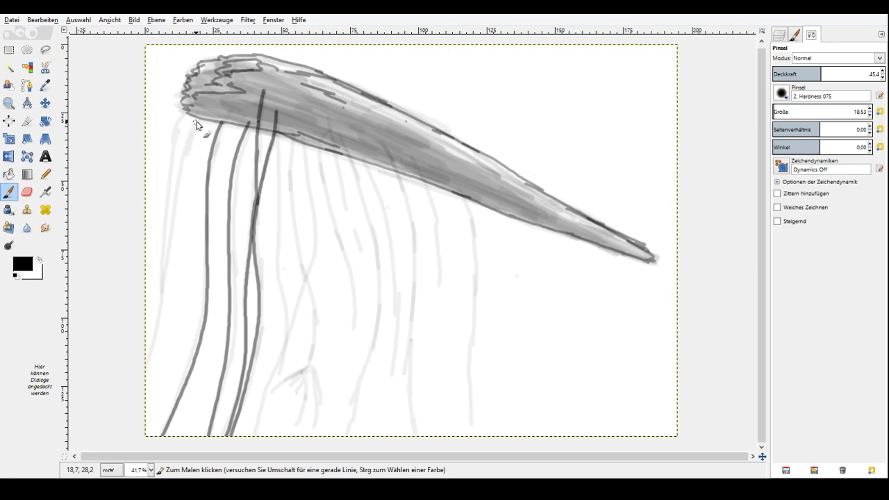
Draw two dark curved lines hanging from the outer blunt end to the canvas edge, and two shorter ones between the existing lines.
{"action": "left_click_drag", "start_coordinate": [196, 125], "coordinate": [146, 397]}
{"action": "left_click_drag", "start_coordinate": [229, 124], "coordinate": [217, 263]}
{"action": "left_click_drag", "start_coordinate": [244, 111], "coordinate": [244, 226]}
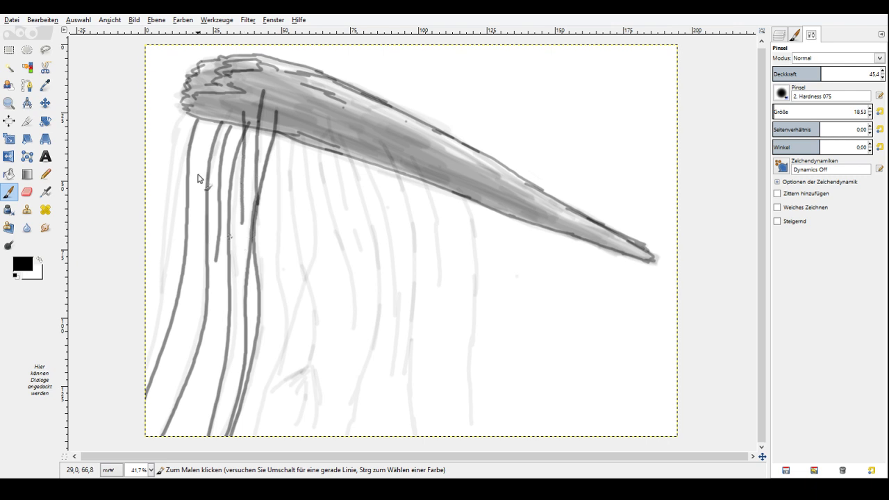
{"action": "left_click_drag", "start_coordinate": [184, 111], "coordinate": [146, 351]}
Draw five long dark lines hanging from the middle of the shape's underside, following the faint sketched ones.
{"action": "left_click_drag", "start_coordinate": [293, 130], "coordinate": [306, 281]}
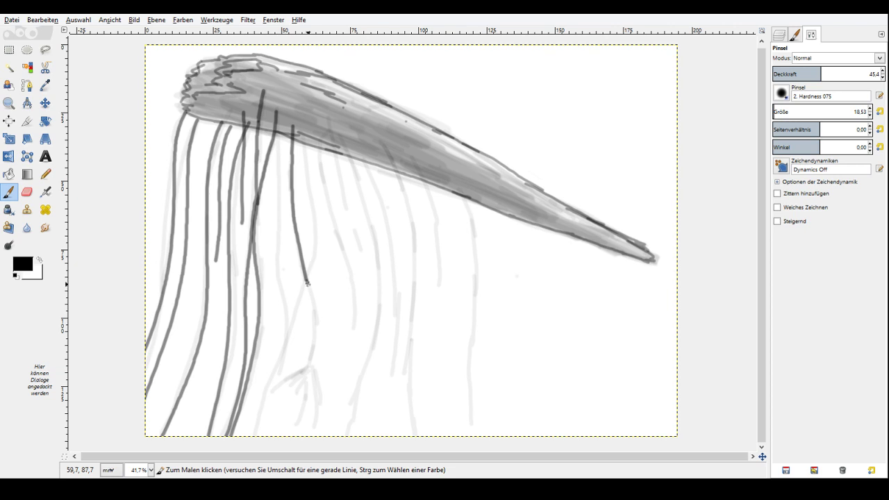
{"action": "left_click_drag", "start_coordinate": [306, 282], "coordinate": [307, 367]}
{"action": "mouse_move", "coordinate": [319, 134]}
{"action": "left_mouse_down"}
{"action": "mouse_move", "coordinate": [318, 180]}
{"action": "mouse_move", "coordinate": [340, 136]}
{"action": "mouse_move", "coordinate": [381, 283]}
{"action": "mouse_move", "coordinate": [361, 458]}
{"action": "left_mouse_up"}
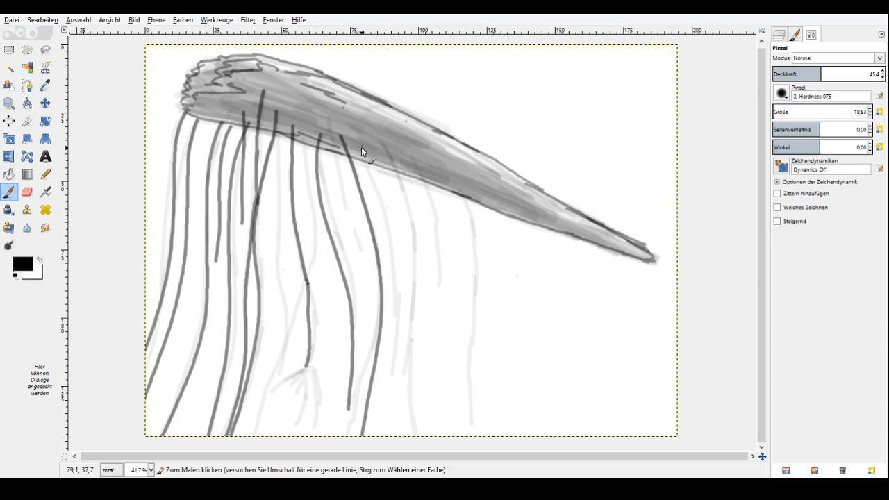
{"action": "left_click_drag", "start_coordinate": [362, 147], "coordinate": [406, 464]}
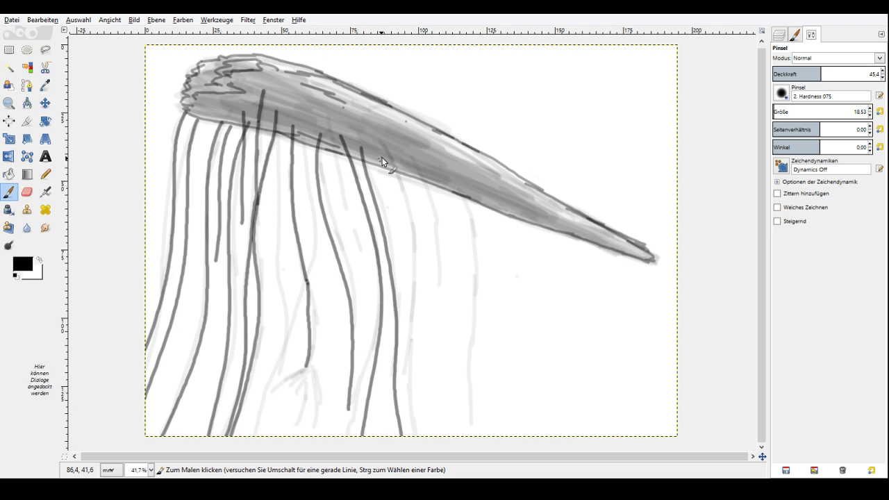
{"action": "left_click_drag", "start_coordinate": [382, 157], "coordinate": [417, 438]}
{"action": "left_click_drag", "start_coordinate": [412, 174], "coordinate": [406, 271]}
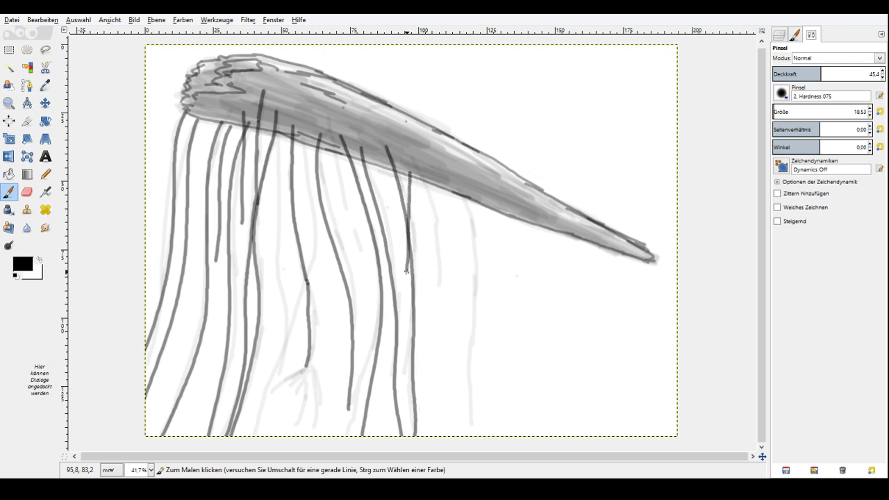
{"action": "left_click", "coordinate": [43, 20]}
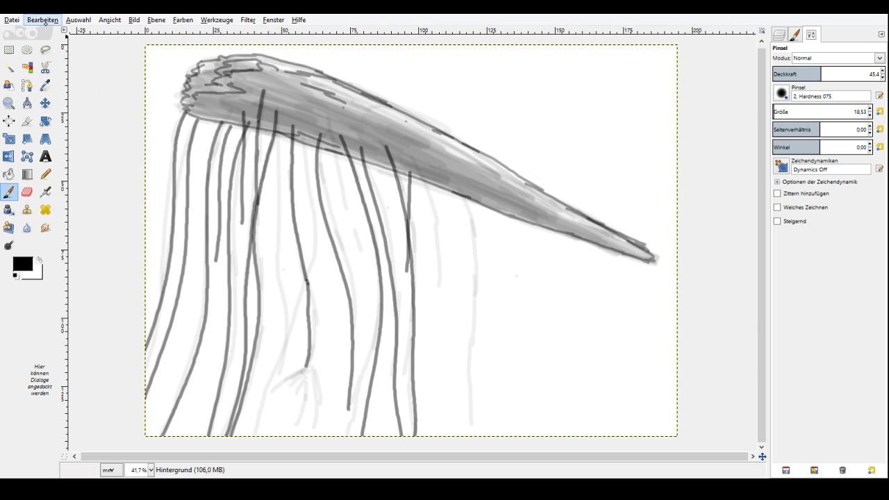
{"action": "left_click", "coordinate": [43, 33]}
Reduce the brush size to 17.53 and further to 16.53 while adding dark hanging lines in the gaps between the existing ones.
{"action": "left_click", "coordinate": [870, 114]}
{"action": "left_click_drag", "start_coordinate": [281, 142], "coordinate": [280, 172]}
{"action": "mouse_move", "coordinate": [303, 137]}
{"action": "left_mouse_down"}
{"action": "mouse_move", "coordinate": [321, 292]}
{"action": "mouse_move", "coordinate": [317, 439]}
{"action": "left_mouse_up"}
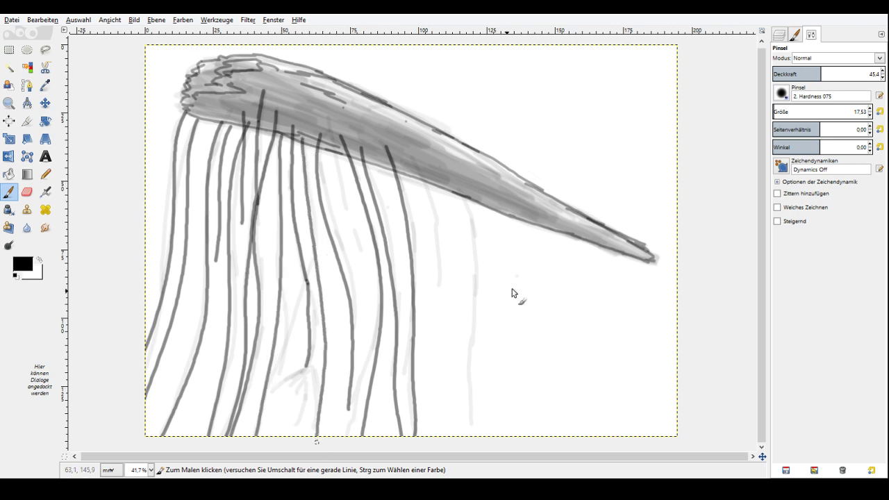
{"action": "key", "text": "bracketleft"}
{"action": "mouse_move", "coordinate": [336, 151]}
{"action": "left_mouse_down"}
{"action": "mouse_move", "coordinate": [360, 283]}
{"action": "mouse_move", "coordinate": [356, 437]}
{"action": "left_mouse_up"}
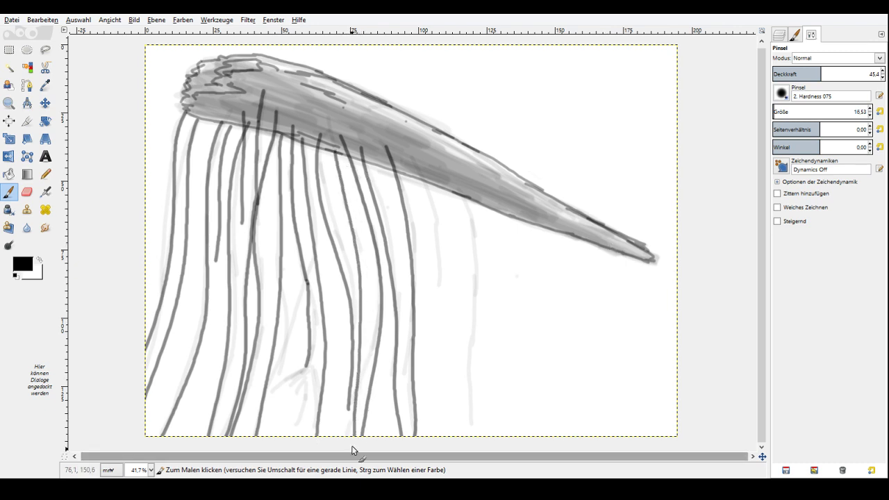
{"action": "left_click_drag", "start_coordinate": [201, 120], "coordinate": [193, 438]}
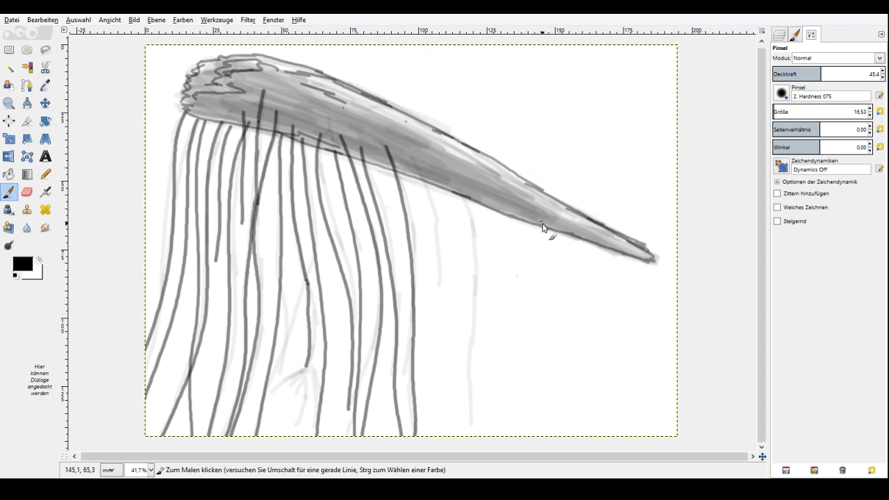
Extend the dark hanging lines along the underside towards the shape's narrow end, letting some of them cross.
{"action": "mouse_move", "coordinate": [460, 187]}
{"action": "left_mouse_down"}
{"action": "mouse_move", "coordinate": [477, 278]}
{"action": "mouse_move", "coordinate": [456, 397]}
{"action": "left_mouse_up"}
{"action": "mouse_move", "coordinate": [427, 178]}
{"action": "left_mouse_down"}
{"action": "mouse_move", "coordinate": [441, 264]}
{"action": "mouse_move", "coordinate": [434, 323]}
{"action": "left_mouse_up"}
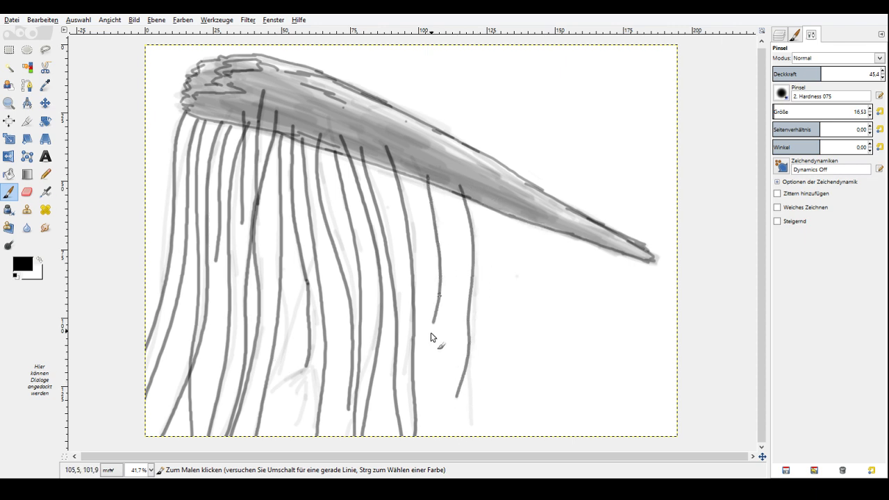
{"action": "left_click_drag", "start_coordinate": [411, 167], "coordinate": [402, 424]}
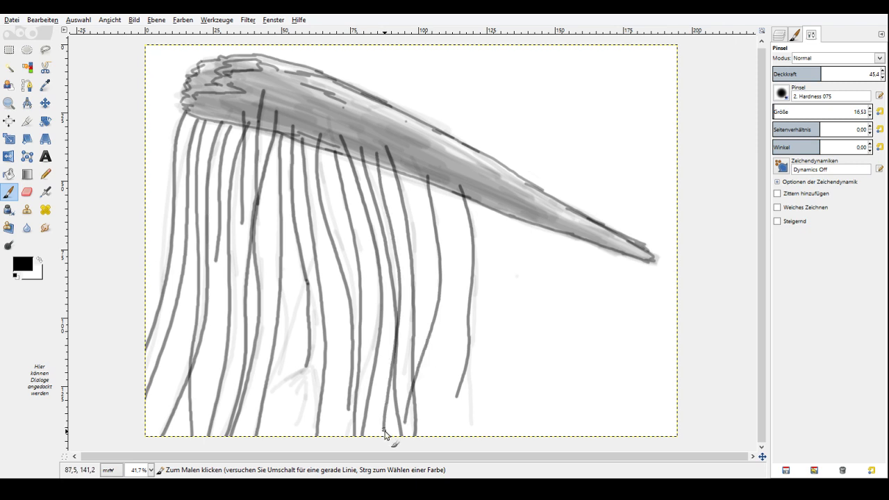
{"action": "mouse_move", "coordinate": [421, 193]}
{"action": "left_mouse_down"}
{"action": "mouse_move", "coordinate": [439, 305]}
{"action": "mouse_move", "coordinate": [438, 424]}
{"action": "left_mouse_up"}
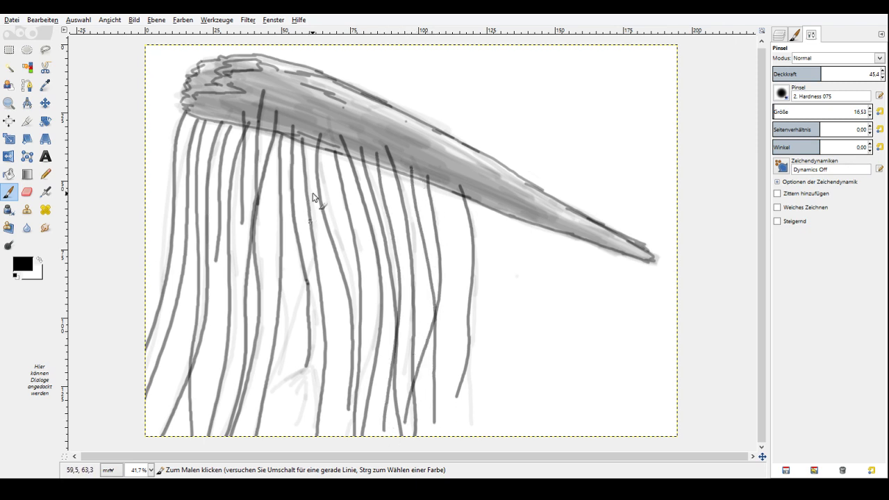
Fill in the middle of the fringe with five more dark hanging lines of varying length.
{"action": "left_click_drag", "start_coordinate": [323, 147], "coordinate": [335, 434]}
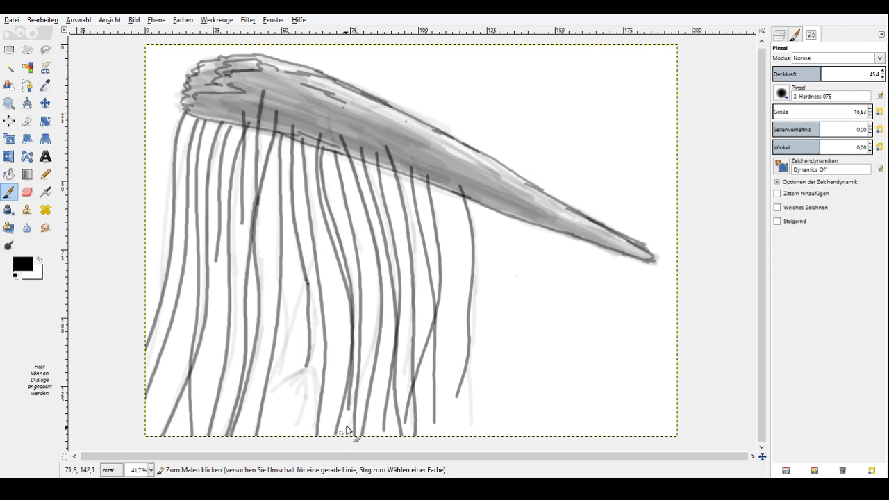
{"action": "left_click_drag", "start_coordinate": [347, 154], "coordinate": [379, 375]}
{"action": "left_click_drag", "start_coordinate": [285, 136], "coordinate": [291, 440]}
{"action": "left_click_drag", "start_coordinate": [267, 120], "coordinate": [262, 362]}
{"action": "left_click_drag", "start_coordinate": [324, 145], "coordinate": [339, 348]}
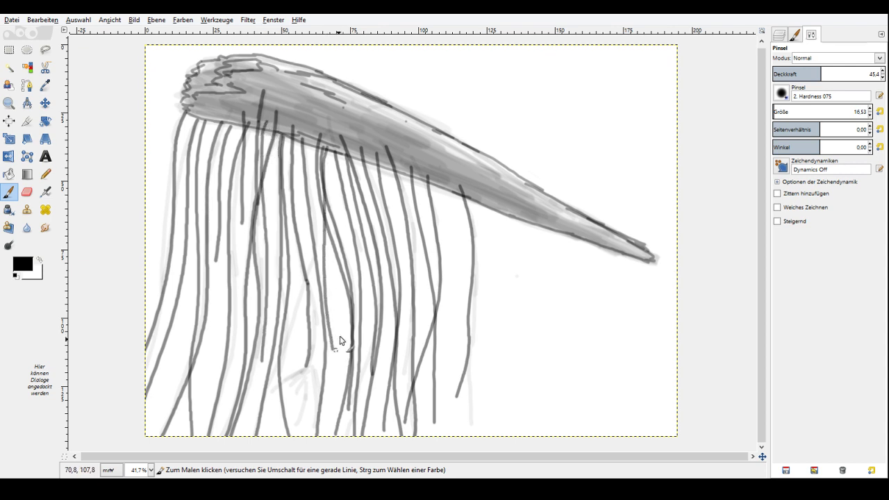
Add three shorter dark hanging lines that start higher up inside the shaded body, two of them nearer the narrow end.
{"action": "left_click_drag", "start_coordinate": [407, 156], "coordinate": [450, 339]}
{"action": "left_click_drag", "start_coordinate": [443, 162], "coordinate": [446, 265]}
{"action": "left_click_drag", "start_coordinate": [307, 109], "coordinate": [305, 255]}
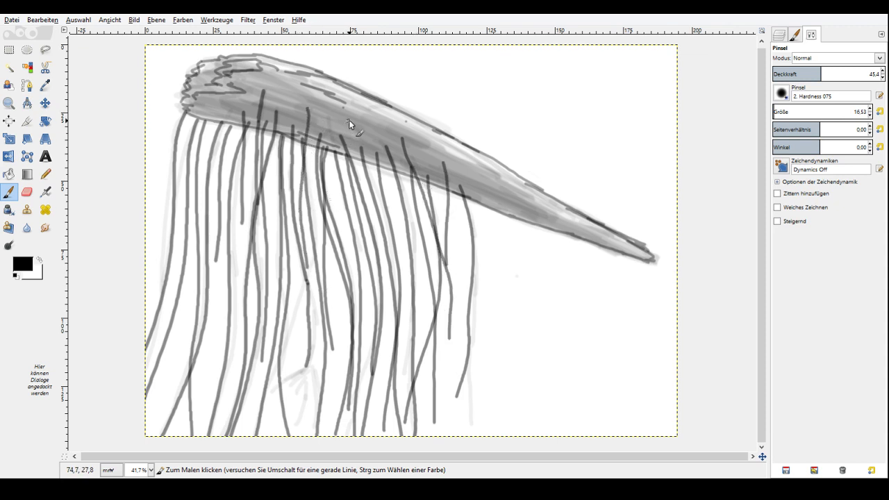
Add dark hanging lines that start inside the shaded body, some in the middle and two near the thick end.
{"action": "left_click_drag", "start_coordinate": [350, 122], "coordinate": [347, 253]}
{"action": "left_click_drag", "start_coordinate": [376, 133], "coordinate": [398, 243]}
{"action": "left_click_drag", "start_coordinate": [364, 125], "coordinate": [372, 177]}
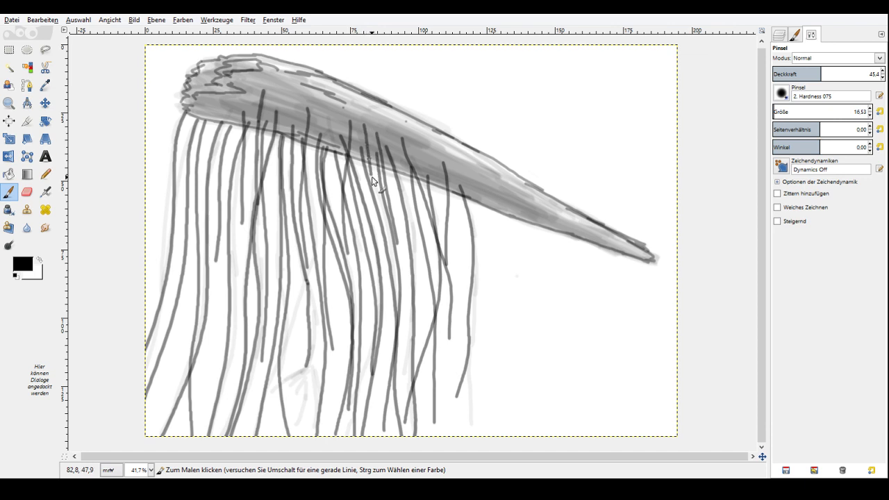
{"action": "left_click_drag", "start_coordinate": [414, 145], "coordinate": [421, 210]}
{"action": "left_click_drag", "start_coordinate": [214, 105], "coordinate": [177, 272]}
{"action": "left_click_drag", "start_coordinate": [228, 100], "coordinate": [207, 361]}
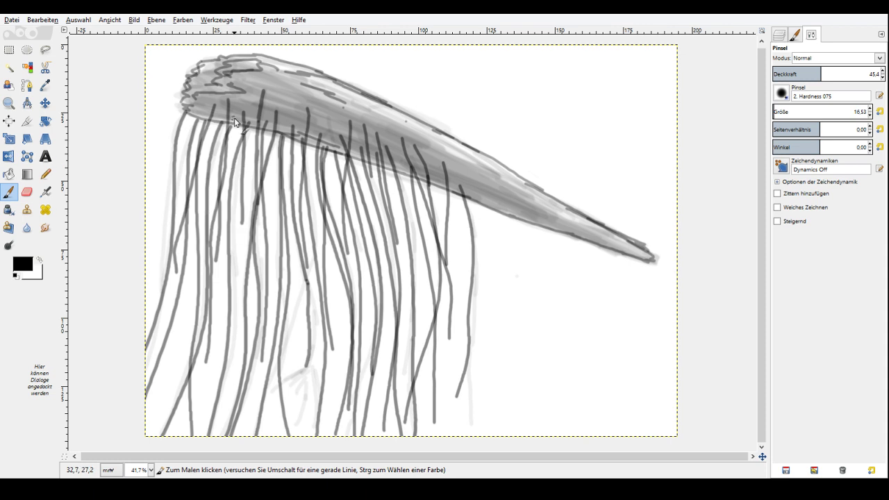
Continue the fringe with dark hanging lines towards the narrow end, reducing the brush size to 15.53 and curving the outermost line outward.
{"action": "left_click_drag", "start_coordinate": [258, 191], "coordinate": [238, 270]}
{"action": "key", "text": "ctrl+z"}
{"action": "mouse_move", "coordinate": [478, 192]}
{"action": "left_mouse_down"}
{"action": "mouse_move", "coordinate": [492, 413]}
{"action": "mouse_move", "coordinate": [456, 292]}
{"action": "left_mouse_up"}
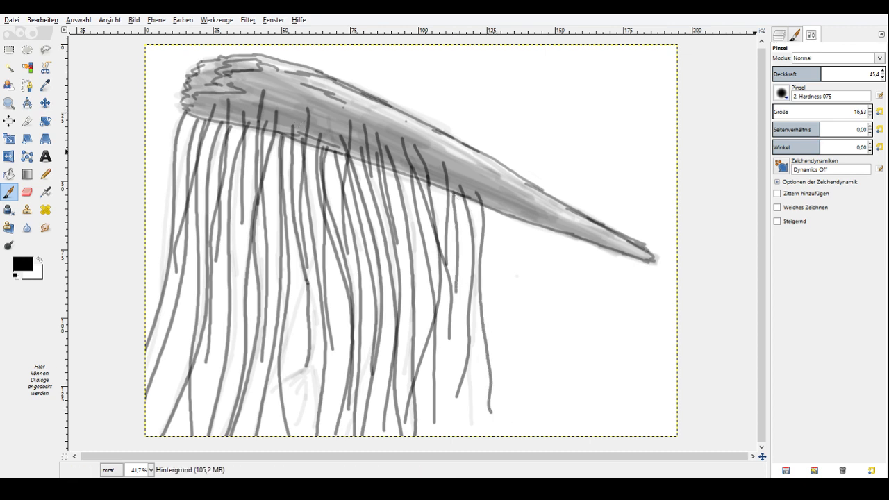
{"action": "left_click_drag", "start_coordinate": [560, 224], "coordinate": [556, 371]}
{"action": "left_click_drag", "start_coordinate": [517, 209], "coordinate": [513, 340]}
{"action": "left_click_drag", "start_coordinate": [576, 230], "coordinate": [577, 255]}
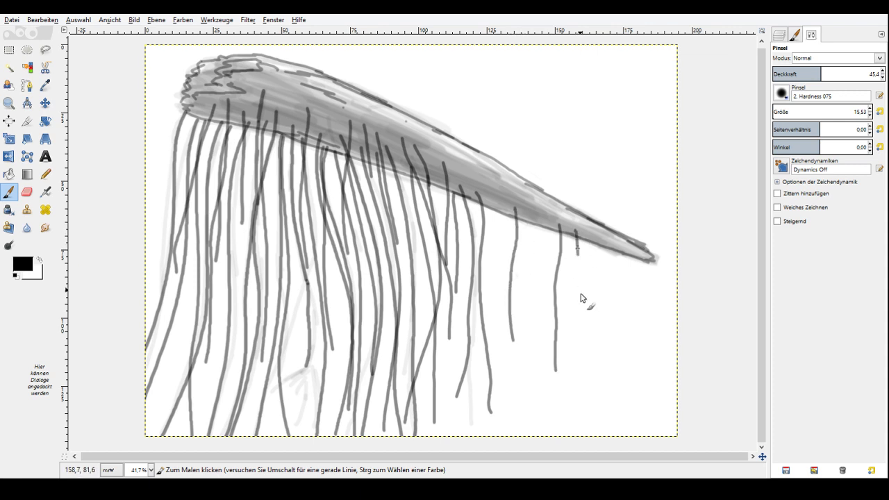
{"action": "left_click_drag", "start_coordinate": [581, 294], "coordinate": [590, 369]}
{"action": "left_click_drag", "start_coordinate": [526, 213], "coordinate": [543, 397]}
{"action": "mouse_move", "coordinate": [587, 241]}
{"action": "left_mouse_down"}
{"action": "mouse_move", "coordinate": [621, 363]}
{"action": "mouse_move", "coordinate": [621, 314]}
{"action": "mouse_move", "coordinate": [651, 359]}
{"action": "left_mouse_up"}
{"action": "left_click_drag", "start_coordinate": [614, 250], "coordinate": [645, 337]}
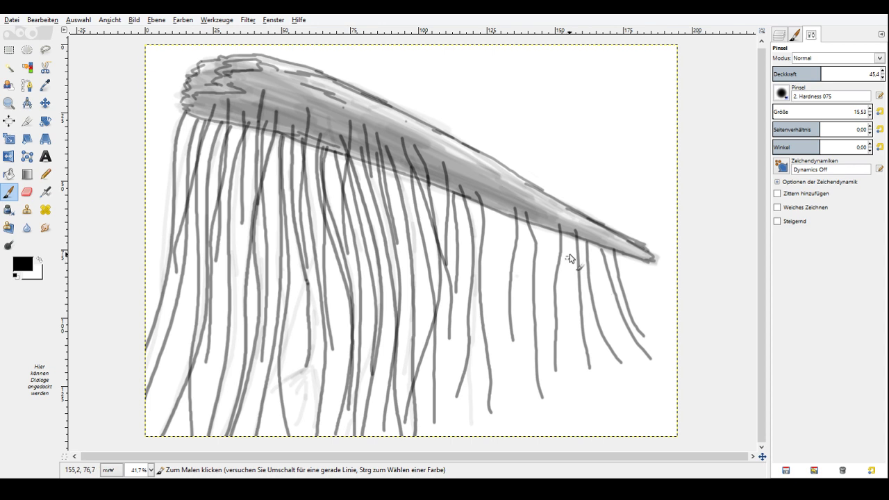
{"action": "left_click_drag", "start_coordinate": [549, 224], "coordinate": [546, 325]}
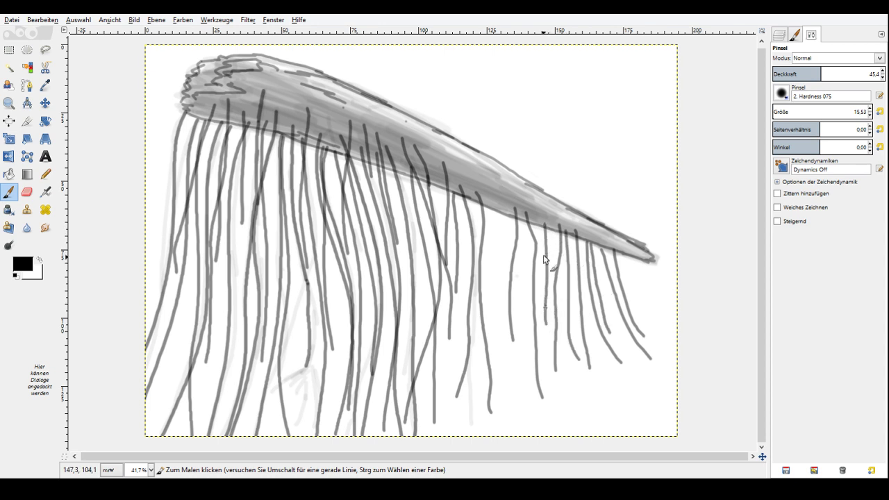
{"action": "left_click_drag", "start_coordinate": [532, 211], "coordinate": [525, 345]}
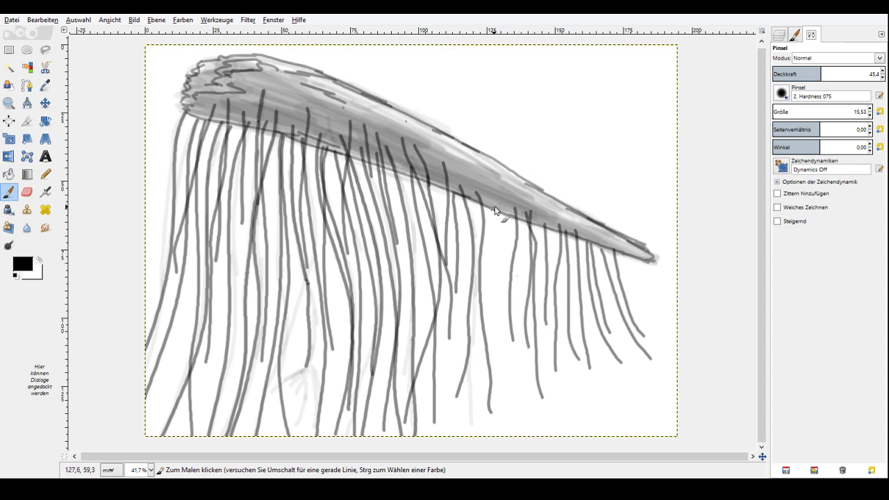
{"action": "left_click_drag", "start_coordinate": [495, 210], "coordinate": [519, 388]}
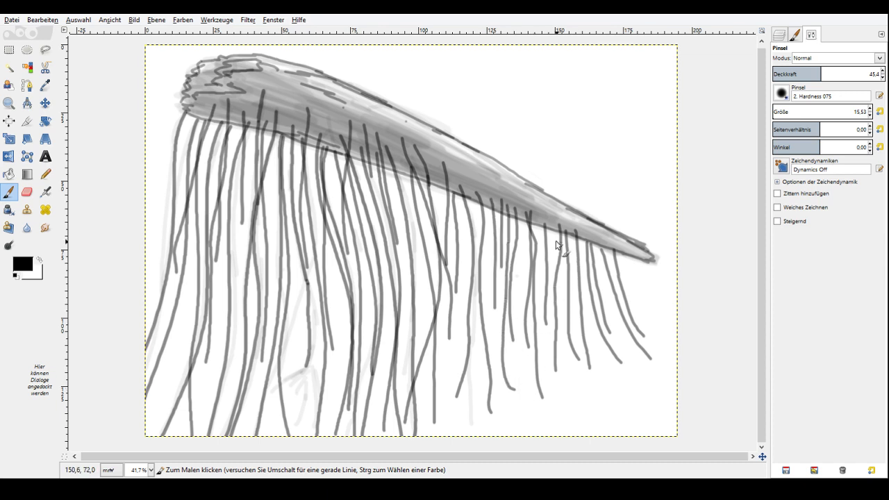
{"action": "left_click_drag", "start_coordinate": [553, 224], "coordinate": [574, 329]}
{"action": "left_click_drag", "start_coordinate": [627, 247], "coordinate": [635, 304]}
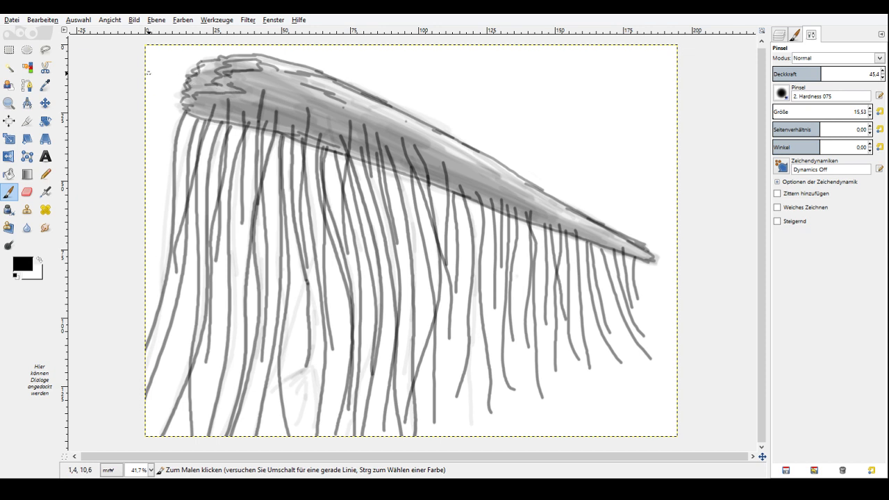
{"action": "key", "text": "ctrl"}
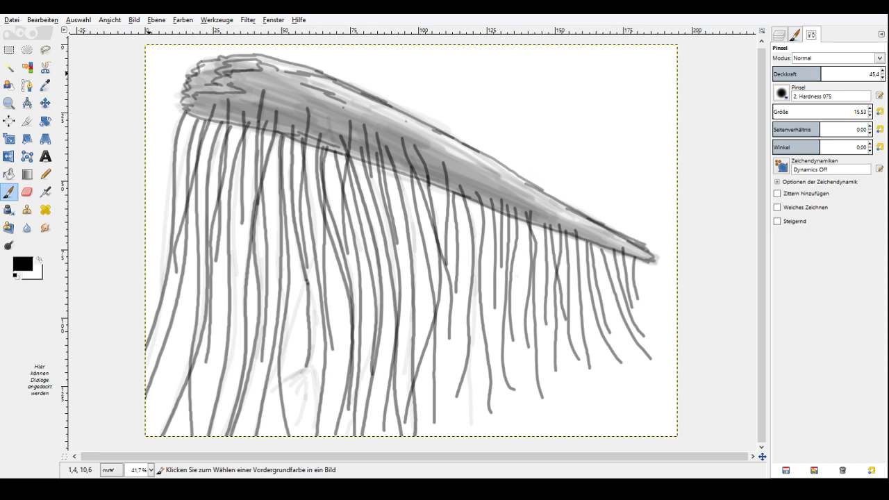
{"action": "key", "text": "ctrl+z"}
{"action": "key", "text": "ctrl+z"}
{"action": "key", "text": "ctrl+z"}
{"action": "key", "text": "ctrl+z"}
{"action": "key", "text": "ctrl+z"}
{"action": "key", "text": "ctrl+z"}
{"action": "key", "text": "ctrl+z"}
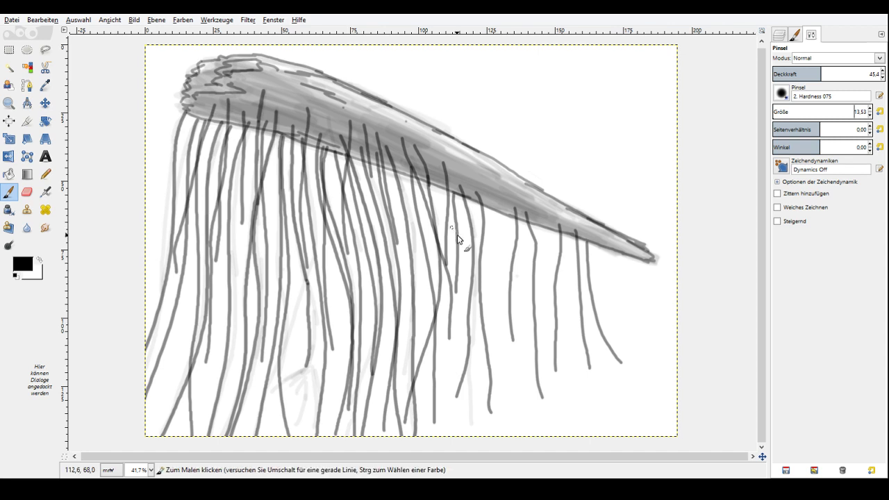
Reduce the brush size to 13.53 and add shorter dark lines in the gaps of the fringe's narrower half.
{"action": "left_click_drag", "start_coordinate": [537, 225], "coordinate": [546, 323]}
{"action": "left_click_drag", "start_coordinate": [493, 208], "coordinate": [502, 339]}
{"action": "left_click_drag", "start_coordinate": [501, 203], "coordinate": [505, 291]}
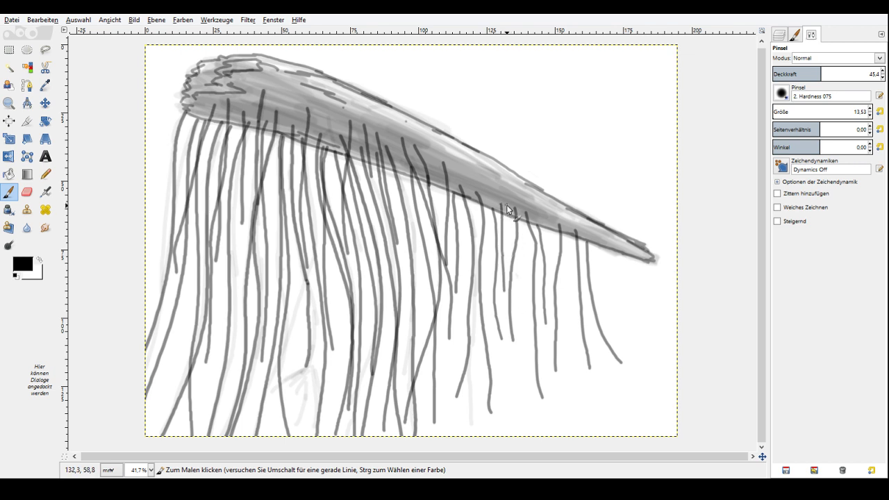
{"action": "left_click_drag", "start_coordinate": [507, 207], "coordinate": [512, 300]}
{"action": "mouse_move", "coordinate": [548, 226]}
{"action": "left_mouse_down"}
{"action": "mouse_move", "coordinate": [572, 347]}
{"action": "mouse_move", "coordinate": [569, 302]}
{"action": "left_mouse_up"}
{"action": "mouse_move", "coordinate": [603, 245]}
{"action": "left_mouse_down"}
{"action": "mouse_move", "coordinate": [622, 334]}
{"action": "mouse_move", "coordinate": [616, 292]}
{"action": "left_mouse_up"}
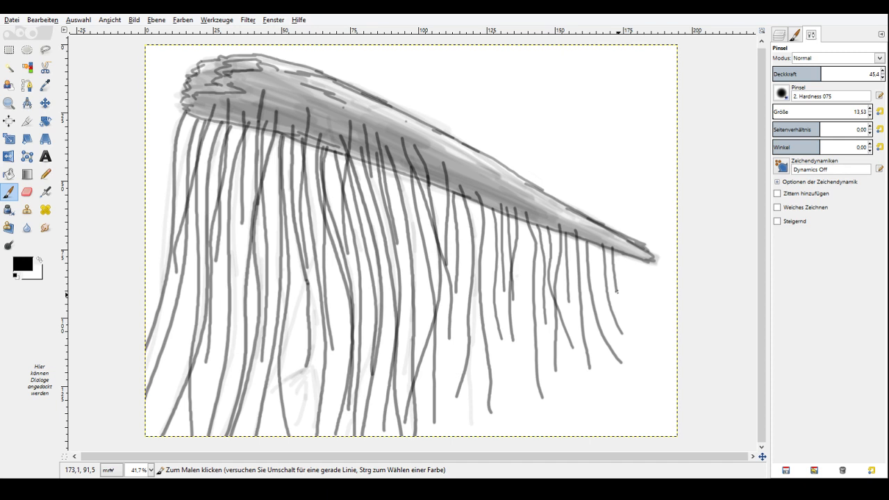
{"action": "left_click_drag", "start_coordinate": [463, 223], "coordinate": [479, 381]}
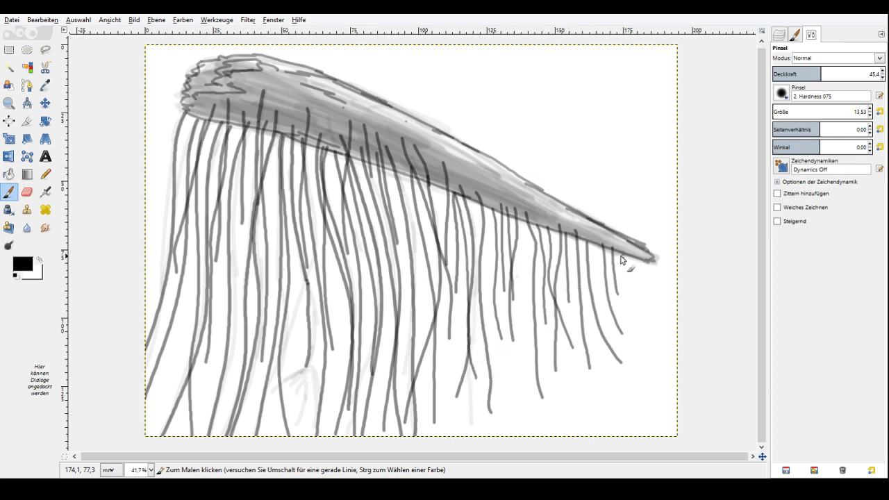
Reduce the brush size to 12.53 and add short, outward-curving hanging lines near the shape's pointed tip.
{"action": "left_click_drag", "start_coordinate": [620, 249], "coordinate": [628, 328]}
{"action": "key", "text": "bracketleft"}
{"action": "left_click_drag", "start_coordinate": [632, 254], "coordinate": [637, 304]}
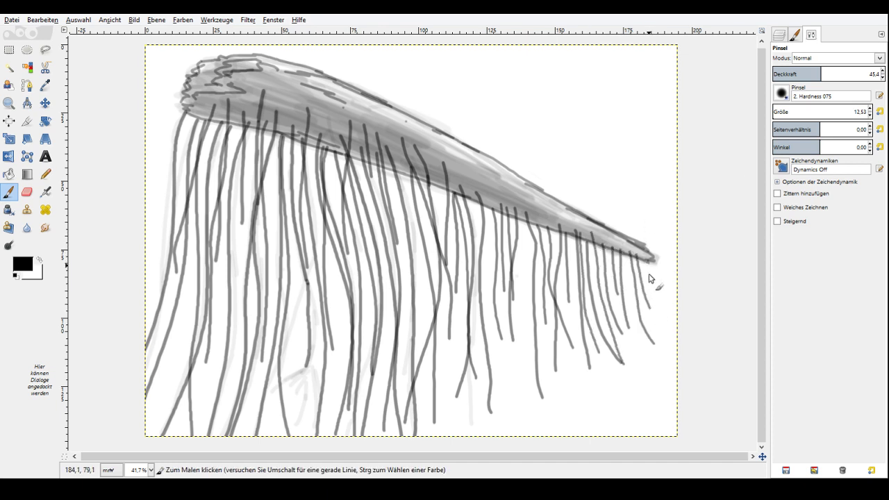
{"action": "left_click_drag", "start_coordinate": [648, 260], "coordinate": [659, 307]}
{"action": "left_click_drag", "start_coordinate": [626, 250], "coordinate": [637, 311]}
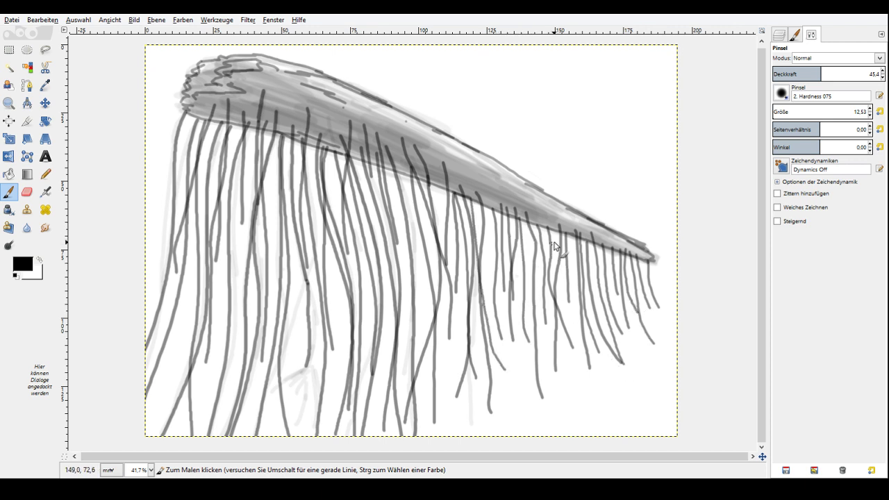
{"action": "left_click_drag", "start_coordinate": [551, 228], "coordinate": [573, 325]}
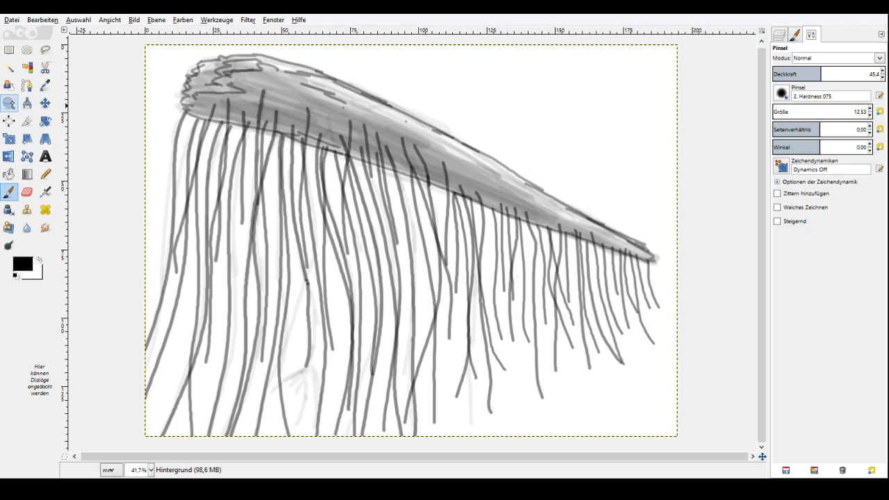
Paint fan-shaped tufts of short dark strokes at the lower ends of two long hanging lines below the thick end.
{"action": "left_click", "coordinate": [9, 103]}
{"action": "left_click", "coordinate": [287, 430]}
{"action": "left_click", "coordinate": [288, 430]}
{"action": "left_click", "coordinate": [9, 193]}
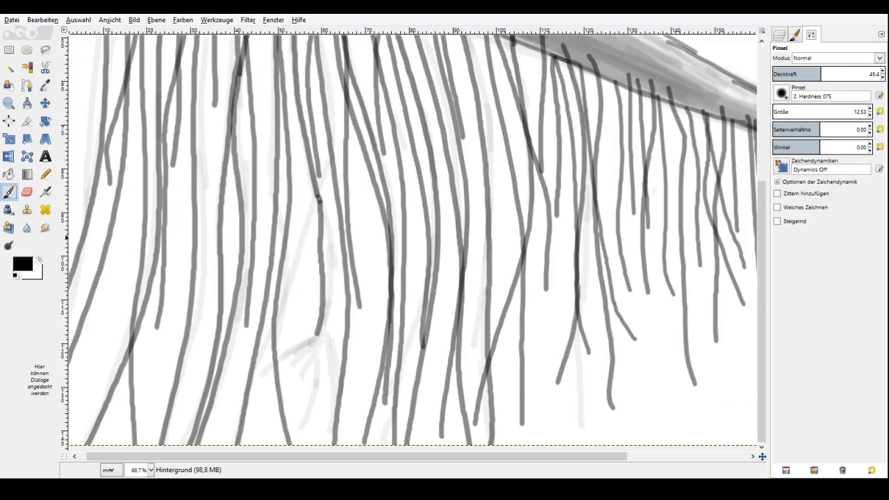
{"action": "mouse_move", "coordinate": [316, 335]}
{"action": "left_mouse_down"}
{"action": "mouse_move", "coordinate": [309, 356]}
{"action": "mouse_move", "coordinate": [317, 346]}
{"action": "mouse_move", "coordinate": [324, 355]}
{"action": "mouse_move", "coordinate": [331, 341]}
{"action": "mouse_move", "coordinate": [316, 339]}
{"action": "mouse_move", "coordinate": [314, 386]}
{"action": "left_mouse_up"}
{"action": "left_click_drag", "start_coordinate": [313, 349], "coordinate": [305, 379]}
{"action": "left_click_drag", "start_coordinate": [249, 328], "coordinate": [212, 352]}
{"action": "left_click_drag", "start_coordinate": [246, 330], "coordinate": [217, 360]}
{"action": "left_click_drag", "start_coordinate": [249, 327], "coordinate": [266, 373]}
{"action": "mouse_move", "coordinate": [248, 335]}
{"action": "left_mouse_down"}
{"action": "mouse_move", "coordinate": [254, 371]}
{"action": "mouse_move", "coordinate": [231, 366]}
{"action": "left_mouse_up"}
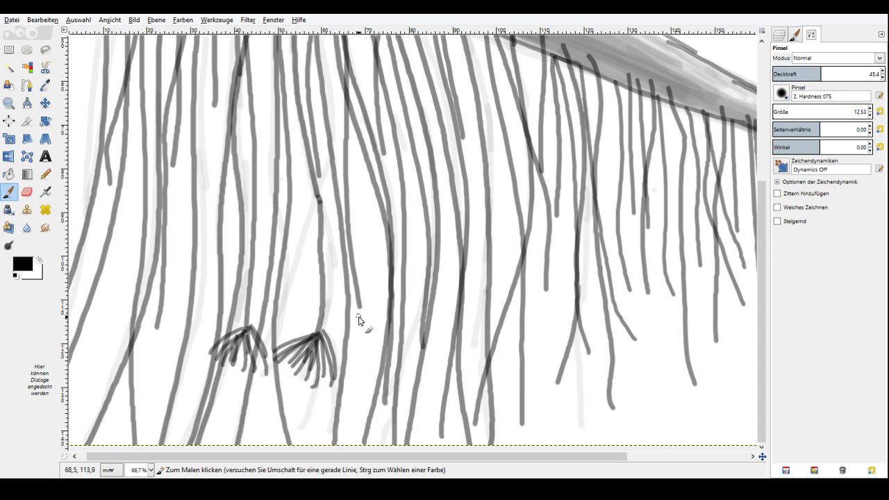
Paint a tuft of six short spreading strokes at the end of the line ending slightly higher beside the first tufts.
{"action": "left_click_drag", "start_coordinate": [361, 308], "coordinate": [348, 343]}
{"action": "left_click_drag", "start_coordinate": [361, 310], "coordinate": [353, 347]}
{"action": "left_click_drag", "start_coordinate": [362, 311], "coordinate": [358, 347]}
{"action": "left_click_drag", "start_coordinate": [362, 311], "coordinate": [364, 346]}
{"action": "left_click_drag", "start_coordinate": [362, 309], "coordinate": [378, 342]}
{"action": "left_click_drag", "start_coordinate": [364, 308], "coordinate": [396, 330]}
Paint a wide fan-shaped tuft at the end of the hanging line on the thick-end side of the existing tufts.
{"action": "left_click_drag", "start_coordinate": [158, 329], "coordinate": [111, 352]}
{"action": "left_click_drag", "start_coordinate": [154, 329], "coordinate": [119, 353]}
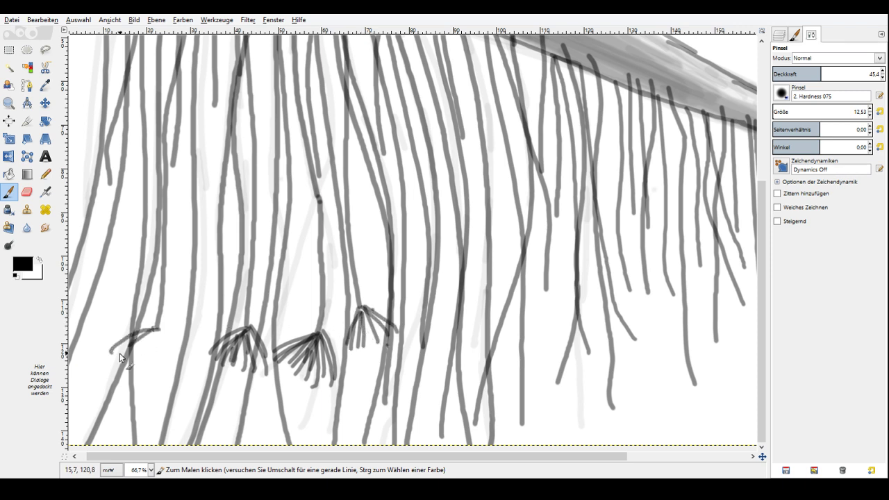
{"action": "left_click_drag", "start_coordinate": [159, 332], "coordinate": [194, 364]}
{"action": "left_click_drag", "start_coordinate": [159, 333], "coordinate": [182, 365]}
{"action": "left_click_drag", "start_coordinate": [159, 334], "coordinate": [169, 373]}
{"action": "mouse_move", "coordinate": [157, 334]}
{"action": "left_mouse_down"}
{"action": "mouse_move", "coordinate": [160, 369]}
{"action": "mouse_move", "coordinate": [153, 368]}
{"action": "left_mouse_up"}
{"action": "mouse_move", "coordinate": [152, 336]}
{"action": "left_mouse_down"}
{"action": "mouse_move", "coordinate": [143, 364]}
{"action": "mouse_move", "coordinate": [130, 351]}
{"action": "left_mouse_up"}
Paint short spreading strokes at the ends of two neighbouring lines that finish just above the lower canvas edge.
{"action": "mouse_move", "coordinate": [477, 421]}
{"action": "left_mouse_down"}
{"action": "mouse_move", "coordinate": [448, 434]}
{"action": "mouse_move", "coordinate": [452, 443]}
{"action": "left_mouse_up"}
{"action": "left_click_drag", "start_coordinate": [471, 424], "coordinate": [467, 444]}
{"action": "left_click_drag", "start_coordinate": [473, 425], "coordinate": [481, 443]}
{"action": "left_click_drag", "start_coordinate": [482, 427], "coordinate": [497, 444]}
{"action": "left_click_drag", "start_coordinate": [439, 437], "coordinate": [417, 445]}
Paint a narrow tuft of downward strokes at the line end above the two tufts at the lower canvas edge.
{"action": "left_click_drag", "start_coordinate": [424, 344], "coordinate": [406, 378]}
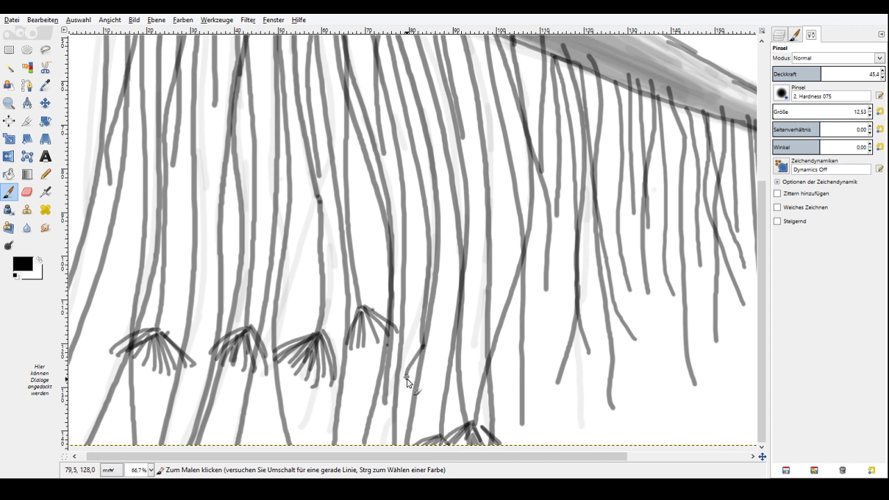
{"action": "left_click_drag", "start_coordinate": [423, 347], "coordinate": [412, 381]}
{"action": "left_click_drag", "start_coordinate": [423, 349], "coordinate": [420, 385]}
{"action": "left_click_drag", "start_coordinate": [423, 348], "coordinate": [434, 398]}
{"action": "left_click_drag", "start_coordinate": [425, 347], "coordinate": [444, 391]}
Paint a tuft at the low line end between the narrow tuft and the tufts towards the thick end.
{"action": "left_click_drag", "start_coordinate": [385, 404], "coordinate": [365, 435]}
{"action": "mouse_move", "coordinate": [385, 406]}
{"action": "left_mouse_down"}
{"action": "mouse_move", "coordinate": [372, 432]}
{"action": "mouse_move", "coordinate": [380, 432]}
{"action": "left_mouse_up"}
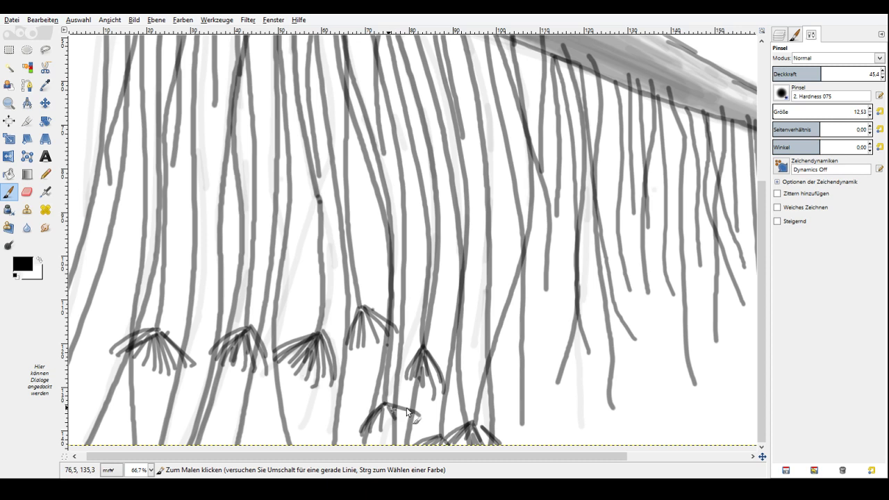
{"action": "left_click_drag", "start_coordinate": [387, 407], "coordinate": [393, 429]}
{"action": "left_click_drag", "start_coordinate": [385, 408], "coordinate": [372, 431]}
Paint tufts on the next two low line ends towards the narrow end, one near the canvas edge and one above it.
{"action": "mouse_move", "coordinate": [522, 421]}
{"action": "left_mouse_down"}
{"action": "mouse_move", "coordinate": [503, 443]}
{"action": "mouse_move", "coordinate": [540, 432]}
{"action": "mouse_move", "coordinate": [562, 442]}
{"action": "left_mouse_up"}
{"action": "left_click_drag", "start_coordinate": [555, 387], "coordinate": [512, 400]}
{"action": "mouse_move", "coordinate": [553, 388]}
{"action": "left_mouse_down"}
{"action": "mouse_move", "coordinate": [515, 407]}
{"action": "mouse_move", "coordinate": [524, 407]}
{"action": "left_mouse_up"}
{"action": "mouse_move", "coordinate": [553, 394]}
{"action": "left_mouse_down"}
{"action": "mouse_move", "coordinate": [537, 408]}
{"action": "mouse_move", "coordinate": [553, 410]}
{"action": "left_mouse_up"}
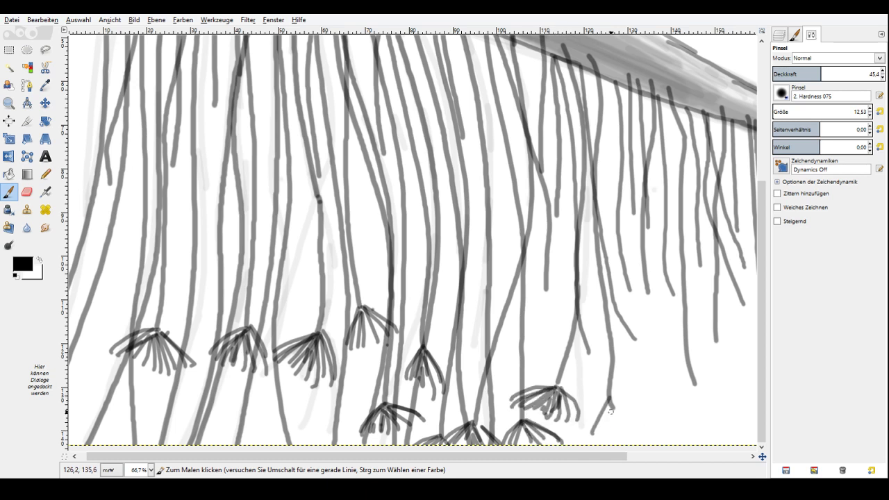
Paint a dense tuft on the next low line end and a smaller one on the shorter line above it.
{"action": "mouse_move", "coordinate": [608, 405]}
{"action": "left_mouse_down"}
{"action": "mouse_move", "coordinate": [596, 432]}
{"action": "mouse_move", "coordinate": [606, 436]}
{"action": "left_mouse_up"}
{"action": "left_click_drag", "start_coordinate": [610, 403], "coordinate": [654, 417]}
{"action": "left_click_drag", "start_coordinate": [610, 405], "coordinate": [637, 433]}
{"action": "mouse_move", "coordinate": [589, 353]}
{"action": "left_mouse_down"}
{"action": "mouse_move", "coordinate": [563, 366]}
{"action": "mouse_move", "coordinate": [592, 374]}
{"action": "mouse_move", "coordinate": [601, 367]}
{"action": "mouse_move", "coordinate": [610, 379]}
{"action": "left_mouse_up"}
Paint tufts on three progressively higher line ends in the middle of the fringe.
{"action": "left_click_drag", "start_coordinate": [547, 290], "coordinate": [513, 307]}
{"action": "left_click_drag", "start_coordinate": [543, 293], "coordinate": [535, 311]}
{"action": "mouse_move", "coordinate": [548, 292]}
{"action": "left_mouse_down"}
{"action": "mouse_move", "coordinate": [545, 310]}
{"action": "mouse_move", "coordinate": [559, 310]}
{"action": "left_mouse_up"}
{"action": "mouse_move", "coordinate": [549, 289]}
{"action": "left_mouse_down"}
{"action": "mouse_move", "coordinate": [566, 311]}
{"action": "mouse_move", "coordinate": [559, 318]}
{"action": "left_mouse_up"}
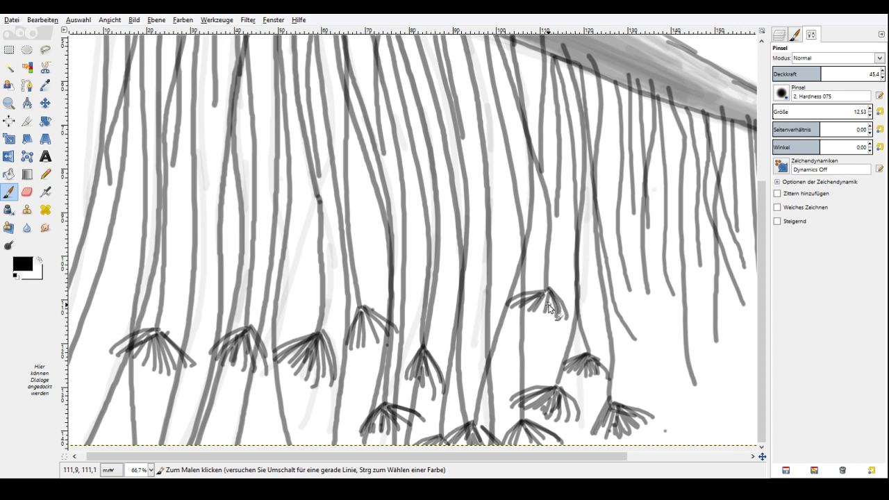
{"action": "mouse_move", "coordinate": [556, 217]}
{"action": "left_mouse_down"}
{"action": "mouse_move", "coordinate": [547, 240]}
{"action": "mouse_move", "coordinate": [571, 242]}
{"action": "left_mouse_up"}
{"action": "mouse_move", "coordinate": [541, 172]}
{"action": "left_mouse_down"}
{"action": "mouse_move", "coordinate": [532, 189]}
{"action": "mouse_move", "coordinate": [549, 198]}
{"action": "mouse_move", "coordinate": [565, 192]}
{"action": "left_mouse_up"}
{"action": "mouse_move", "coordinate": [541, 173]}
{"action": "left_mouse_down"}
{"action": "mouse_move", "coordinate": [549, 196]}
{"action": "mouse_move", "coordinate": [529, 201]}
{"action": "left_mouse_up"}
Paint a tuft of spreading strokes at the short line's end above the lower row of tufts, towards the thick end.
{"action": "left_click_drag", "start_coordinate": [320, 179], "coordinate": [313, 212]}
{"action": "mouse_move", "coordinate": [320, 179]}
{"action": "left_mouse_down"}
{"action": "mouse_move", "coordinate": [328, 203]}
{"action": "mouse_move", "coordinate": [351, 210]}
{"action": "left_mouse_up"}
{"action": "left_click_drag", "start_coordinate": [319, 179], "coordinate": [340, 216]}
{"action": "left_click_drag", "start_coordinate": [320, 181], "coordinate": [328, 217]}
Paint long narrow tufts on the two short lines closest to the shape's thick end.
{"action": "left_click_drag", "start_coordinate": [763, 457], "coordinate": [746, 454]}
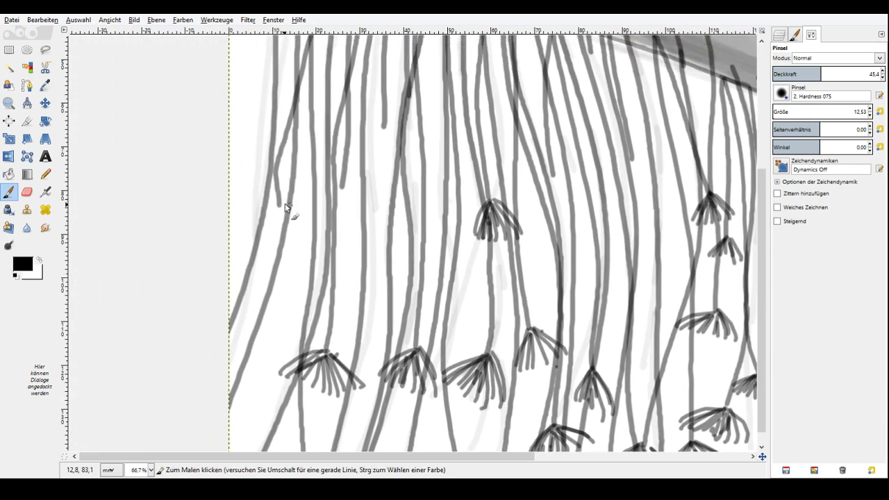
{"action": "left_click_drag", "start_coordinate": [279, 203], "coordinate": [264, 245]}
{"action": "left_click_drag", "start_coordinate": [279, 203], "coordinate": [303, 256]}
{"action": "mouse_move", "coordinate": [279, 203]}
{"action": "left_mouse_down"}
{"action": "mouse_move", "coordinate": [294, 262]}
{"action": "mouse_move", "coordinate": [285, 262]}
{"action": "left_mouse_up"}
{"action": "mouse_move", "coordinate": [279, 213]}
{"action": "left_mouse_down"}
{"action": "mouse_move", "coordinate": [276, 262]}
{"action": "mouse_move", "coordinate": [268, 255]}
{"action": "left_mouse_up"}
{"action": "left_click_drag", "start_coordinate": [339, 188], "coordinate": [313, 224]}
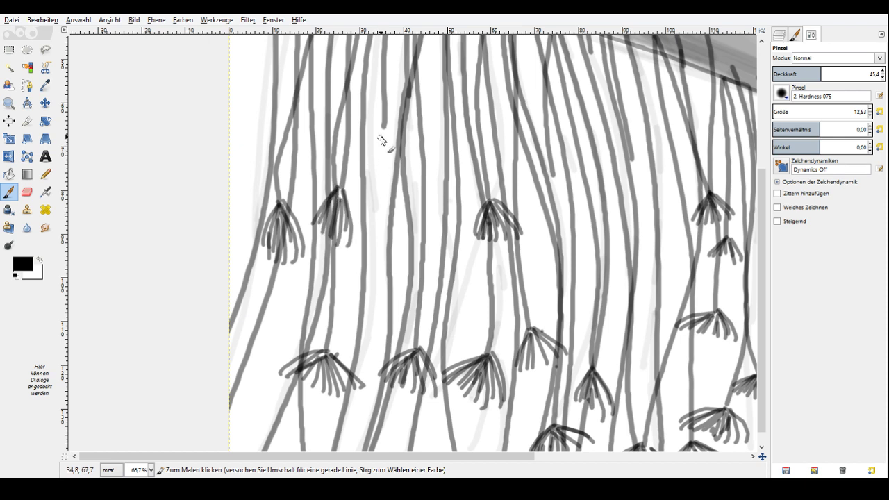
Paint tufts on the shortest line near the thick end and on a short line in the middle of the fringe.
{"action": "mouse_move", "coordinate": [384, 131]}
{"action": "left_mouse_down"}
{"action": "mouse_move", "coordinate": [364, 171]}
{"action": "mouse_move", "coordinate": [371, 175]}
{"action": "left_mouse_up"}
{"action": "mouse_move", "coordinate": [383, 136]}
{"action": "left_mouse_down"}
{"action": "mouse_move", "coordinate": [376, 175]}
{"action": "mouse_move", "coordinate": [394, 174]}
{"action": "left_mouse_up"}
{"action": "mouse_move", "coordinate": [554, 174]}
{"action": "left_mouse_down"}
{"action": "mouse_move", "coordinate": [537, 219]}
{"action": "mouse_move", "coordinate": [558, 216]}
{"action": "mouse_move", "coordinate": [565, 229]}
{"action": "left_mouse_up"}
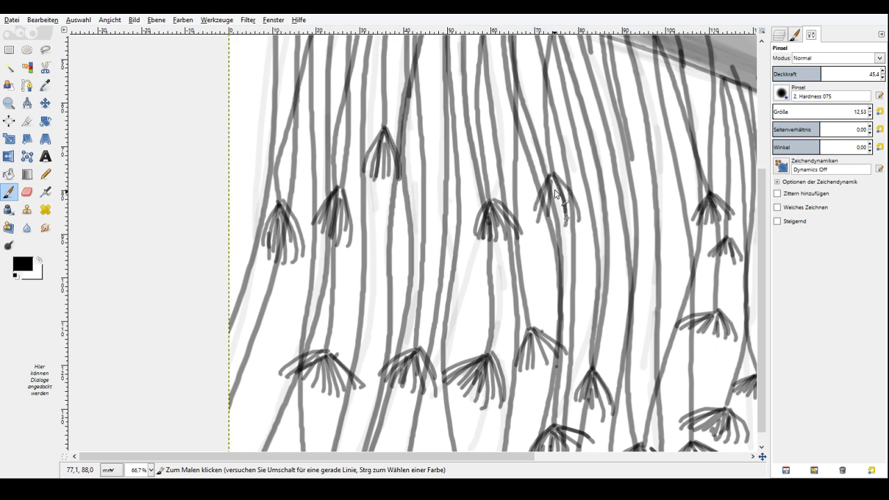
{"action": "left_click_drag", "start_coordinate": [555, 191], "coordinate": [554, 223]}
Paint a full tuft of long strokes on the next short line end in the middle of the fringe.
{"action": "left_click_drag", "start_coordinate": [632, 159], "coordinate": [615, 202]}
{"action": "left_click_drag", "start_coordinate": [633, 158], "coordinate": [658, 200]}
{"action": "mouse_move", "coordinate": [635, 161]}
{"action": "left_mouse_down"}
{"action": "mouse_move", "coordinate": [650, 205]}
{"action": "mouse_move", "coordinate": [624, 211]}
{"action": "left_mouse_up"}
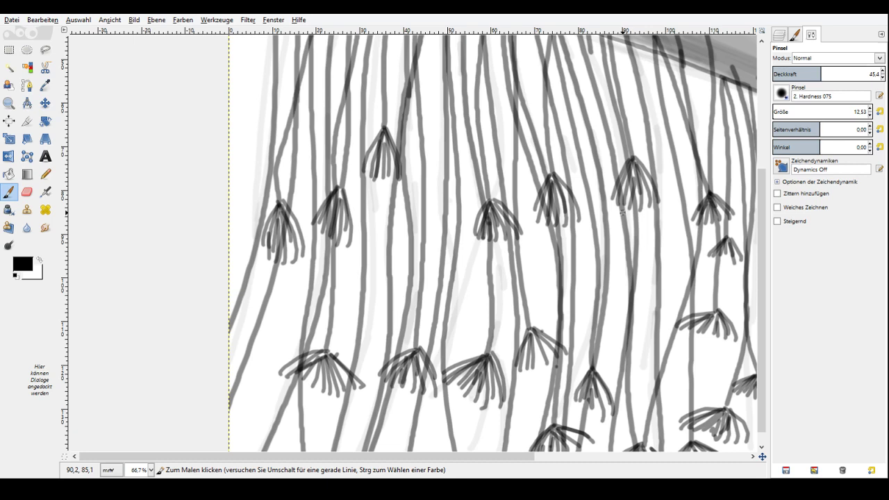
Paint a tuft on the longest line in the narrower half of the fringe and a small one on a shorter line nearby.
{"action": "left_click_drag", "start_coordinate": [351, 456], "coordinate": [512, 457]}
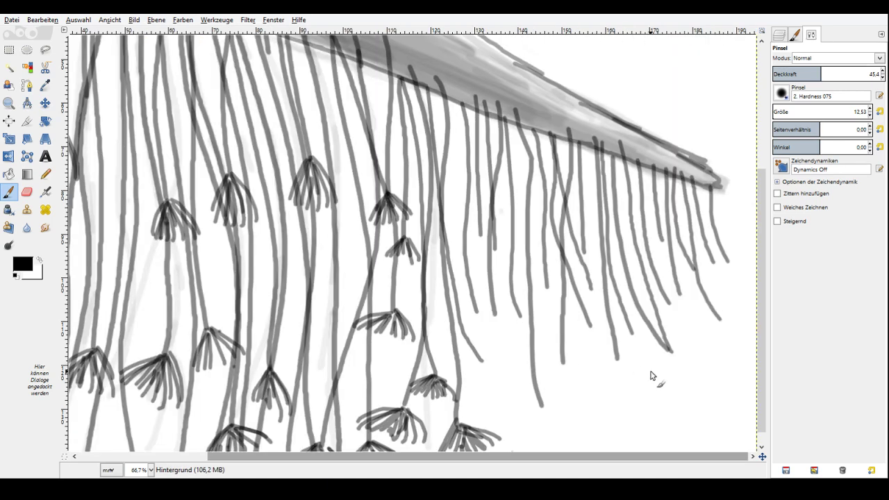
{"action": "scroll", "coordinate": [651, 376], "scroll_direction": "down", "scroll_amount": 1}
{"action": "left_click_drag", "start_coordinate": [542, 391], "coordinate": [529, 423]}
{"action": "left_click_drag", "start_coordinate": [543, 393], "coordinate": [534, 425]}
{"action": "mouse_move", "coordinate": [542, 395]}
{"action": "left_mouse_down"}
{"action": "mouse_move", "coordinate": [542, 424]}
{"action": "mouse_move", "coordinate": [567, 404]}
{"action": "left_mouse_up"}
{"action": "mouse_move", "coordinate": [544, 389]}
{"action": "left_mouse_down"}
{"action": "mouse_move", "coordinate": [583, 405]}
{"action": "mouse_move", "coordinate": [571, 412]}
{"action": "left_mouse_up"}
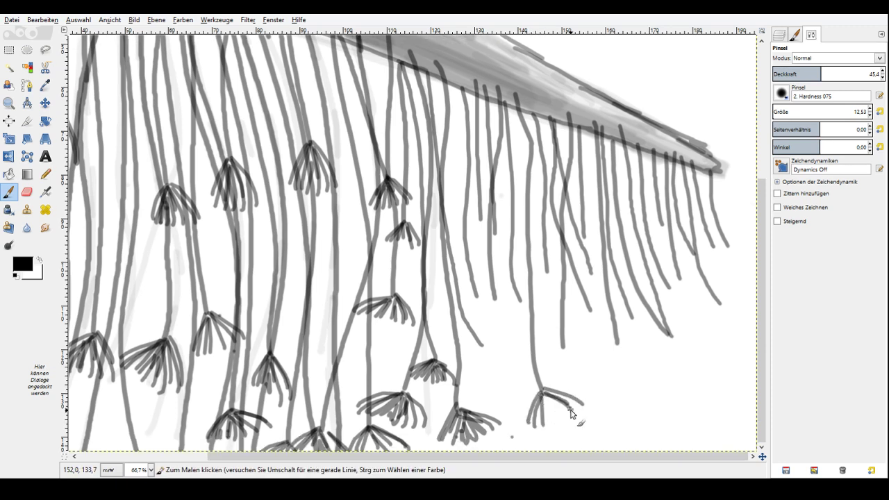
{"action": "left_click_drag", "start_coordinate": [480, 346], "coordinate": [490, 364]}
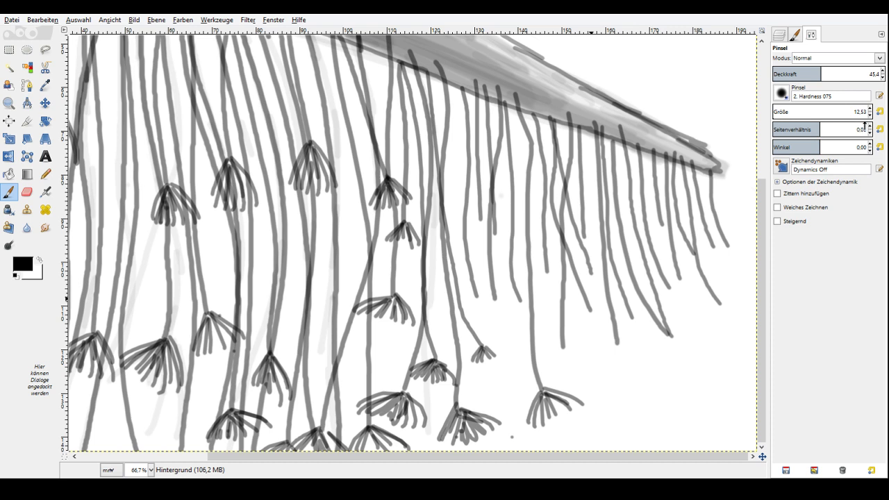
Reduce the brush size to 9.53 and paint small tufts on three neighbouring line ends of similar height.
{"action": "scroll", "coordinate": [856, 112], "scroll_direction": "down", "scroll_amount": 2}
{"action": "left_click", "coordinate": [869, 114]}
{"action": "left_click_drag", "start_coordinate": [477, 298], "coordinate": [476, 312]}
{"action": "mouse_move", "coordinate": [478, 299]}
{"action": "left_mouse_down"}
{"action": "mouse_move", "coordinate": [485, 316]}
{"action": "mouse_move", "coordinate": [489, 310]}
{"action": "mouse_move", "coordinate": [484, 321]}
{"action": "left_mouse_up"}
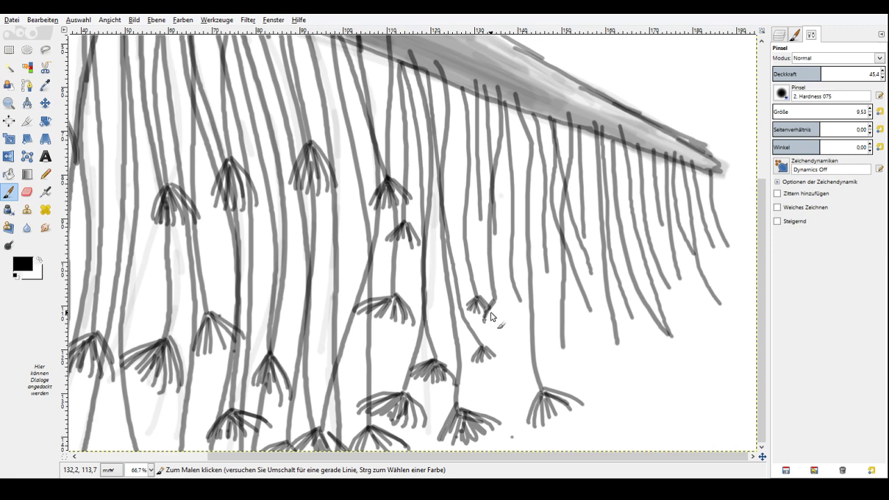
{"action": "mouse_move", "coordinate": [521, 305]}
{"action": "left_mouse_down"}
{"action": "mouse_move", "coordinate": [511, 321]}
{"action": "mouse_move", "coordinate": [535, 317]}
{"action": "mouse_move", "coordinate": [526, 321]}
{"action": "left_mouse_up"}
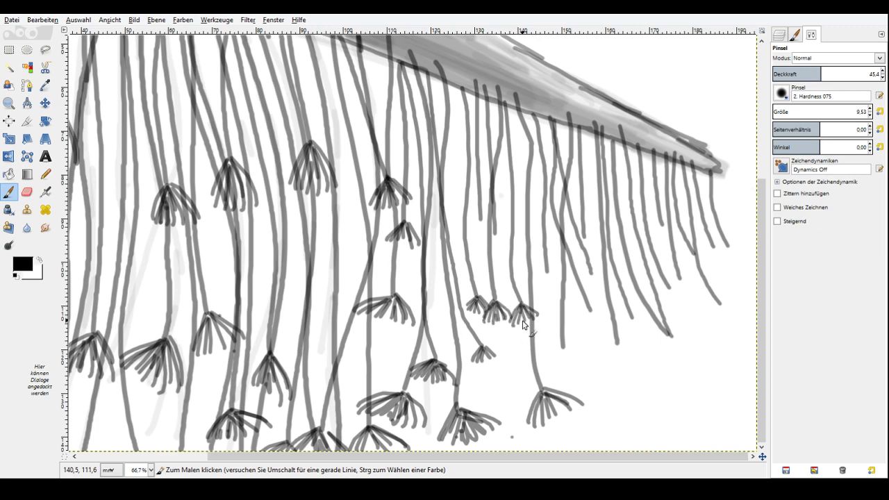
Paint small tufts on the next three line ends towards the narrow end, each higher than the one before.
{"action": "left_click_drag", "start_coordinate": [565, 348], "coordinate": [550, 360]}
{"action": "mouse_move", "coordinate": [565, 347]}
{"action": "left_mouse_down"}
{"action": "mouse_move", "coordinate": [579, 361]}
{"action": "mouse_move", "coordinate": [563, 367]}
{"action": "left_mouse_up"}
{"action": "left_click_drag", "start_coordinate": [590, 311], "coordinate": [589, 328]}
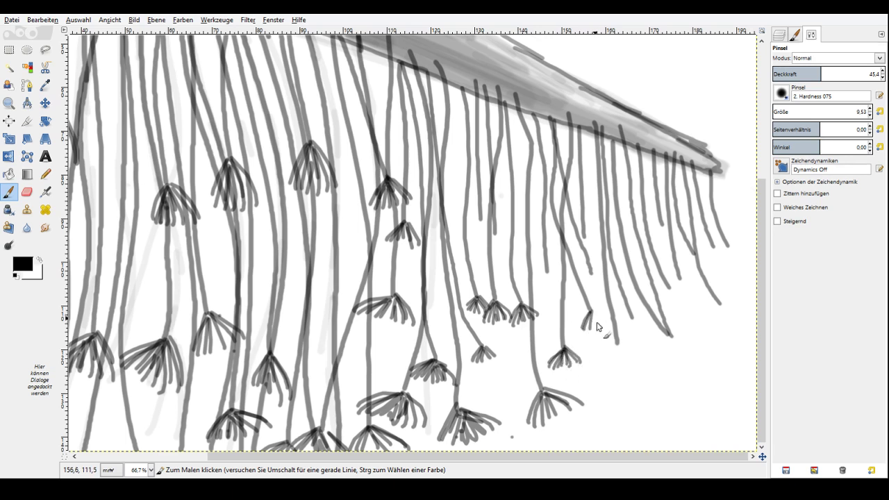
{"action": "left_click_drag", "start_coordinate": [598, 323], "coordinate": [599, 326]}
{"action": "left_click_drag", "start_coordinate": [592, 310], "coordinate": [606, 318]}
{"action": "left_click_drag", "start_coordinate": [589, 276], "coordinate": [577, 289]}
{"action": "mouse_move", "coordinate": [590, 276]}
{"action": "left_mouse_down"}
{"action": "mouse_move", "coordinate": [588, 291]}
{"action": "mouse_move", "coordinate": [606, 285]}
{"action": "left_mouse_up"}
Paint small tufts on three of the short line ends closer to the shape's underside.
{"action": "mouse_move", "coordinate": [584, 239]}
{"action": "left_mouse_down"}
{"action": "mouse_move", "coordinate": [576, 249]}
{"action": "mouse_move", "coordinate": [589, 251]}
{"action": "left_mouse_up"}
{"action": "left_click_drag", "start_coordinate": [494, 235], "coordinate": [488, 250]}
{"action": "left_click_drag", "start_coordinate": [495, 235], "coordinate": [497, 253]}
{"action": "mouse_move", "coordinate": [495, 235]}
{"action": "left_mouse_down"}
{"action": "mouse_move", "coordinate": [509, 245]}
{"action": "mouse_move", "coordinate": [470, 232]}
{"action": "left_mouse_up"}
{"action": "left_click_drag", "start_coordinate": [480, 221], "coordinate": [473, 235]}
{"action": "left_click_drag", "start_coordinate": [479, 221], "coordinate": [477, 235]}
Paint small tufts on three low line ends below the shape's narrow end.
{"action": "mouse_move", "coordinate": [616, 341]}
{"action": "left_mouse_down"}
{"action": "mouse_move", "coordinate": [609, 359]}
{"action": "mouse_move", "coordinate": [638, 356]}
{"action": "mouse_move", "coordinate": [613, 357]}
{"action": "left_mouse_up"}
{"action": "left_click_drag", "start_coordinate": [617, 341], "coordinate": [618, 355]}
{"action": "left_click_drag", "start_coordinate": [632, 318], "coordinate": [624, 330]}
{"action": "left_click_drag", "start_coordinate": [633, 317], "coordinate": [632, 330]}
{"action": "left_click_drag", "start_coordinate": [633, 317], "coordinate": [643, 328]}
{"action": "mouse_move", "coordinate": [634, 318]}
{"action": "left_mouse_down"}
{"action": "mouse_move", "coordinate": [651, 323]}
{"action": "mouse_move", "coordinate": [664, 348]}
{"action": "mouse_move", "coordinate": [691, 333]}
{"action": "mouse_move", "coordinate": [684, 346]}
{"action": "left_mouse_up"}
Paint small tufts on two short lines near the narrow end and on an untufted line further back in the fringe.
{"action": "mouse_move", "coordinate": [669, 287]}
{"action": "left_mouse_down"}
{"action": "mouse_move", "coordinate": [667, 298]}
{"action": "mouse_move", "coordinate": [681, 297]}
{"action": "mouse_move", "coordinate": [685, 284]}
{"action": "left_mouse_up"}
{"action": "mouse_move", "coordinate": [661, 225]}
{"action": "left_mouse_down"}
{"action": "mouse_move", "coordinate": [657, 234]}
{"action": "mouse_move", "coordinate": [669, 234]}
{"action": "left_mouse_up"}
{"action": "left_click_drag", "start_coordinate": [549, 271], "coordinate": [550, 293]}
{"action": "left_click_drag", "start_coordinate": [549, 273], "coordinate": [559, 288]}
Paint small tufts on the remaining line ends closest to the shape's pointed tip.
{"action": "left_click_drag", "start_coordinate": [722, 304], "coordinate": [716, 320]}
{"action": "mouse_move", "coordinate": [723, 304]}
{"action": "left_mouse_down"}
{"action": "mouse_move", "coordinate": [719, 315]}
{"action": "mouse_move", "coordinate": [734, 304]}
{"action": "left_mouse_up"}
{"action": "left_click_drag", "start_coordinate": [697, 255], "coordinate": [690, 265]}
{"action": "left_click_drag", "start_coordinate": [697, 255], "coordinate": [726, 256]}
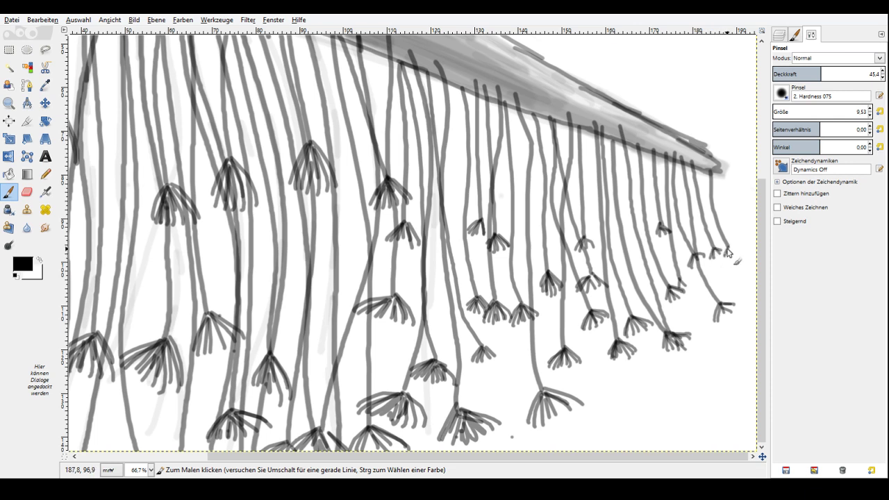
Finish the line at the shape's pointed tip with a small tuft and add two tufted lines further back in the fringe.
{"action": "left_click_drag", "start_coordinate": [728, 252], "coordinate": [735, 245]}
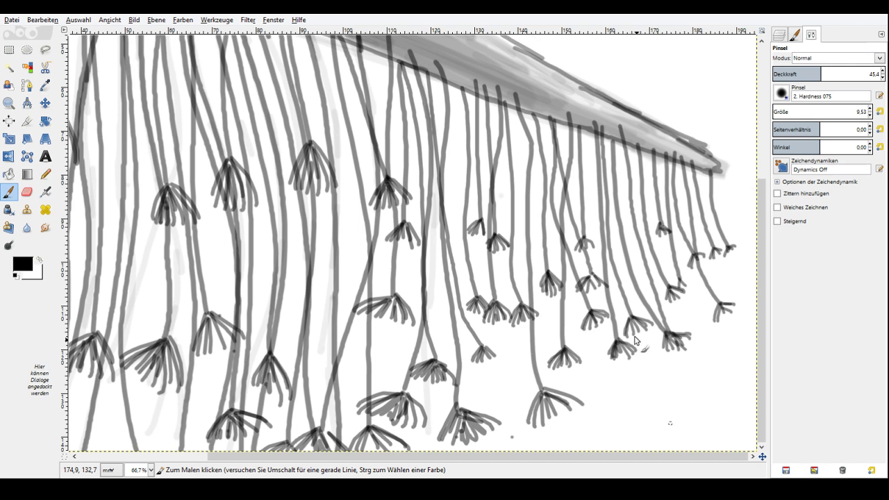
{"action": "left_click_drag", "start_coordinate": [616, 139], "coordinate": [625, 258]}
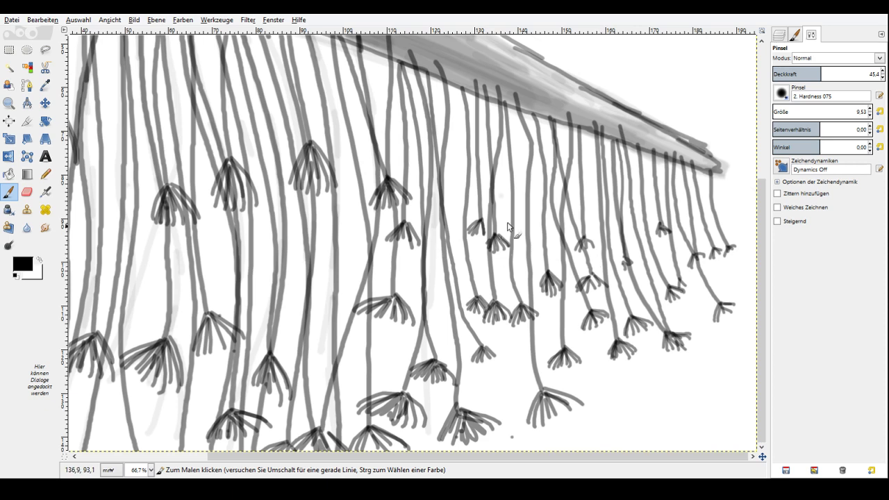
{"action": "left_click_drag", "start_coordinate": [512, 117], "coordinate": [515, 279]}
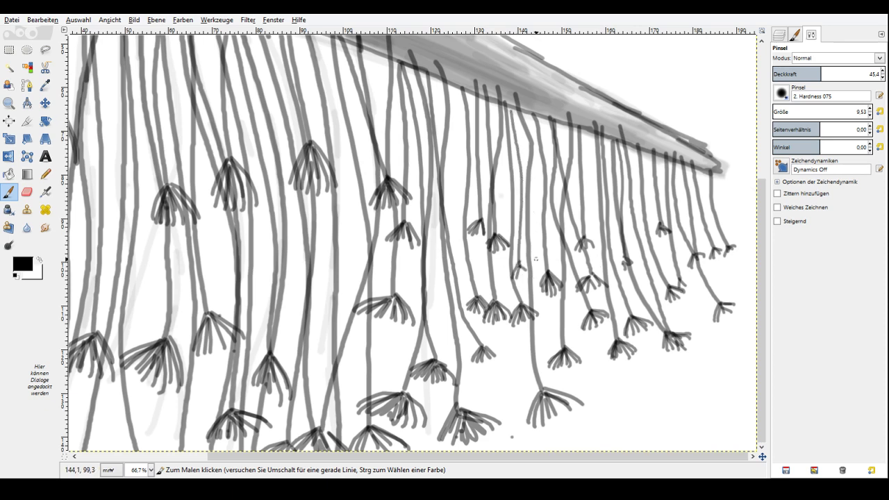
Paint clusters of small ovals on the lower half of the shape's wide end, just above the hanging lines.
{"action": "left_click_drag", "start_coordinate": [762, 456], "coordinate": [720, 403]}
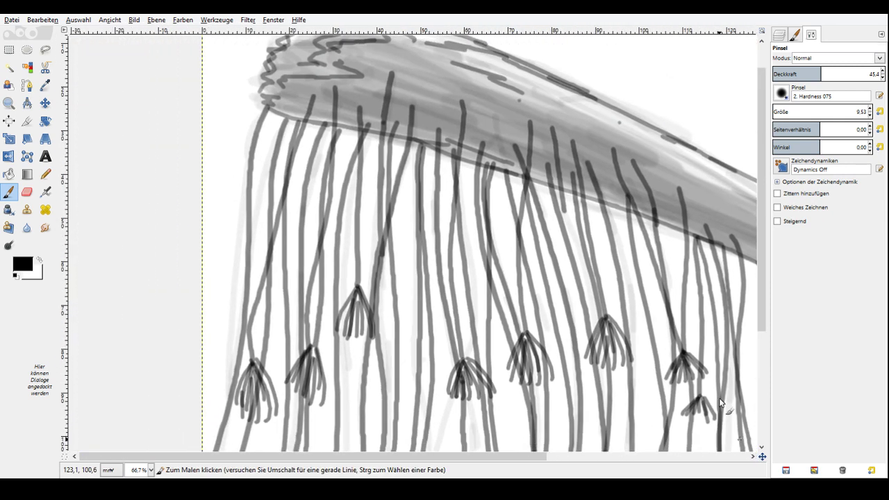
{"action": "left_click_drag", "start_coordinate": [442, 103], "coordinate": [438, 118]}
{"action": "left_click_drag", "start_coordinate": [440, 123], "coordinate": [446, 121]}
{"action": "mouse_move", "coordinate": [358, 91]}
{"action": "left_mouse_down"}
{"action": "mouse_move", "coordinate": [366, 89]}
{"action": "mouse_move", "coordinate": [345, 105]}
{"action": "mouse_move", "coordinate": [349, 115]}
{"action": "left_mouse_up"}
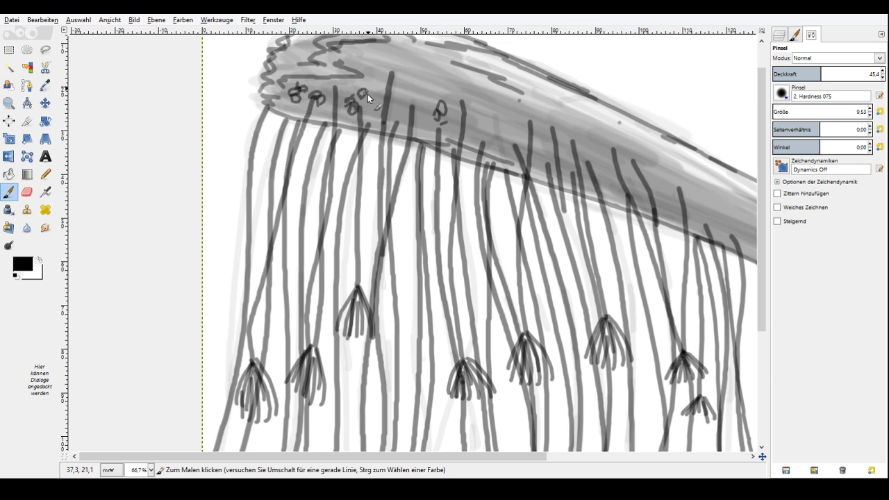
{"action": "left_click_drag", "start_coordinate": [369, 93], "coordinate": [379, 89]}
{"action": "left_click_drag", "start_coordinate": [403, 100], "coordinate": [399, 112]}
Paint small ovals along the lower edge of the shape's wide end, where the hanging lines begin.
{"action": "left_click_drag", "start_coordinate": [315, 132], "coordinate": [266, 109]}
{"action": "left_click", "coordinate": [422, 146]}
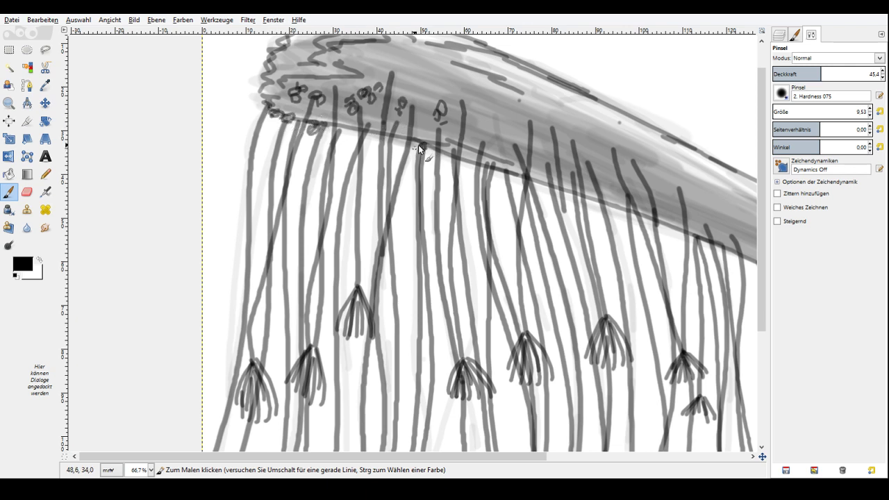
{"action": "mouse_move", "coordinate": [415, 145]}
{"action": "left_mouse_down"}
{"action": "mouse_move", "coordinate": [456, 142]}
{"action": "mouse_move", "coordinate": [455, 125]}
{"action": "mouse_move", "coordinate": [460, 144]}
{"action": "left_mouse_up"}
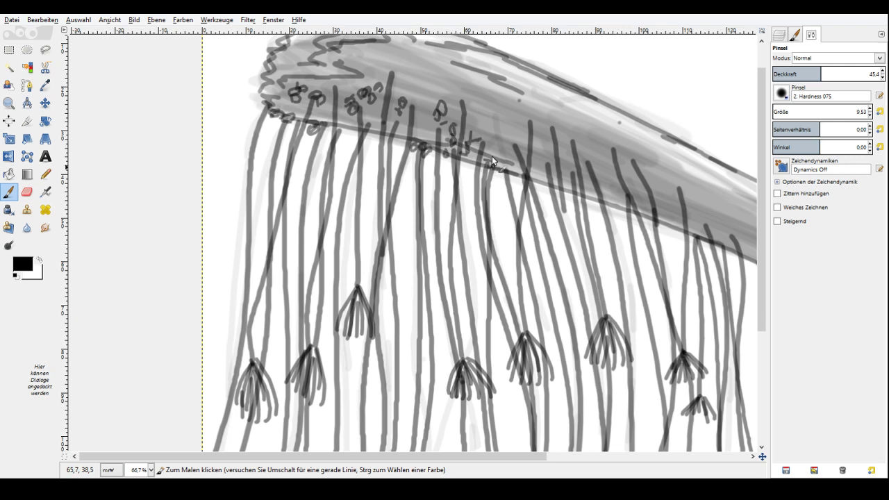
{"action": "left_click_drag", "start_coordinate": [492, 156], "coordinate": [500, 164]}
Set the brush size to 11.53 and fill gaps along the wide end's lower edge with more small ovals.
{"action": "left_click", "coordinate": [870, 109]}
{"action": "left_click", "coordinate": [869, 109]}
{"action": "left_click_drag", "start_coordinate": [406, 139], "coordinate": [396, 147]}
{"action": "left_click_drag", "start_coordinate": [368, 133], "coordinate": [346, 127]}
{"action": "left_click_drag", "start_coordinate": [275, 122], "coordinate": [266, 116]}
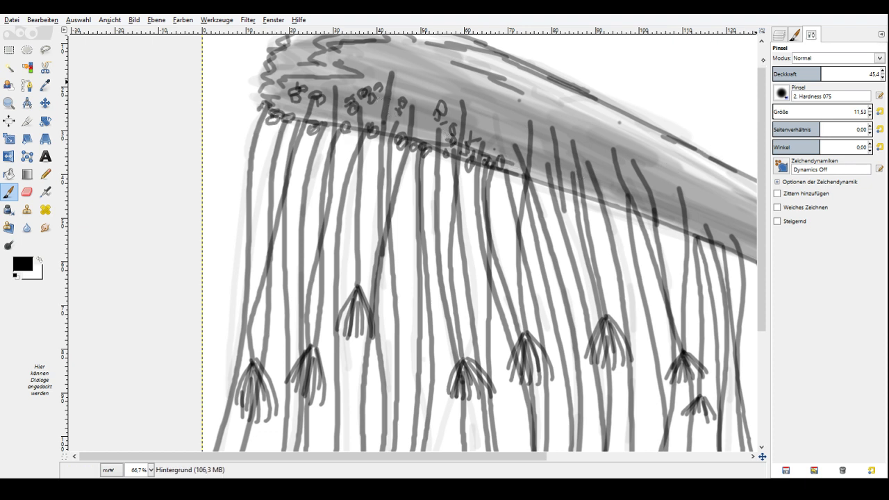
Paint clusters of small ovals along the upper part of the wide end and diagonally down towards the shape's middle.
{"action": "scroll", "coordinate": [402, 86], "scroll_direction": "up", "scroll_amount": 2}
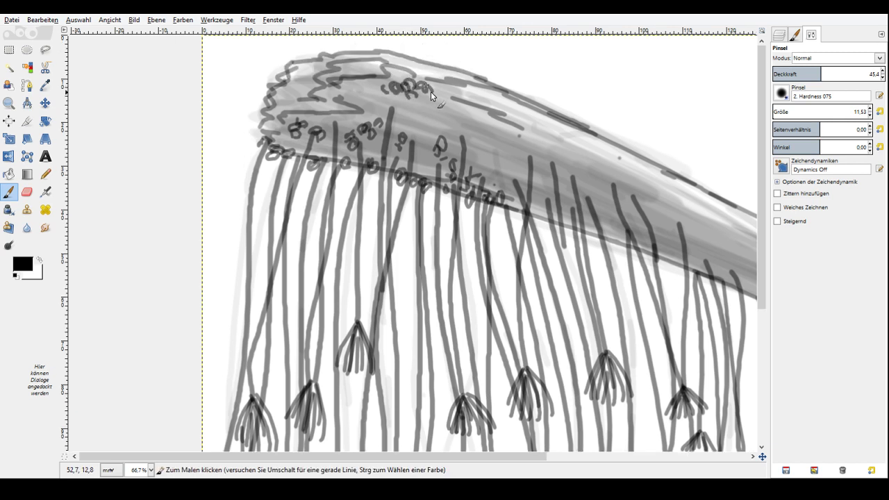
{"action": "left_click_drag", "start_coordinate": [362, 71], "coordinate": [332, 65]}
{"action": "left_click_drag", "start_coordinate": [443, 84], "coordinate": [474, 106]}
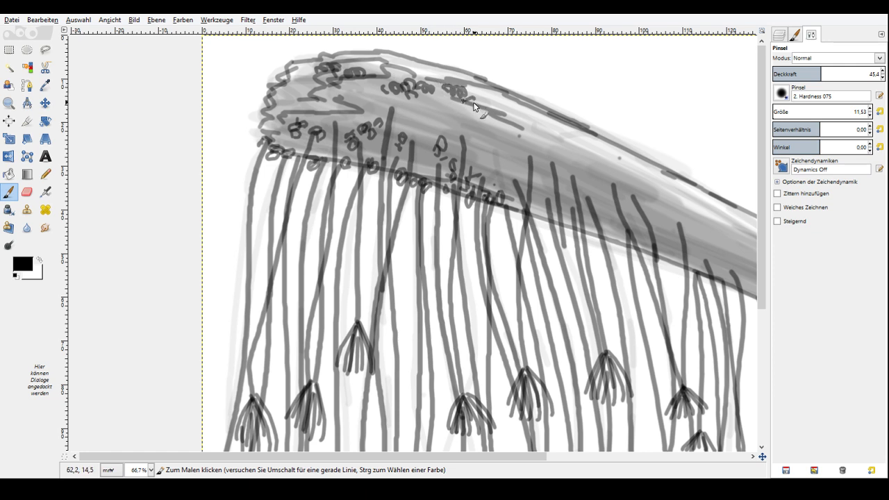
{"action": "left_click_drag", "start_coordinate": [504, 139], "coordinate": [542, 163]}
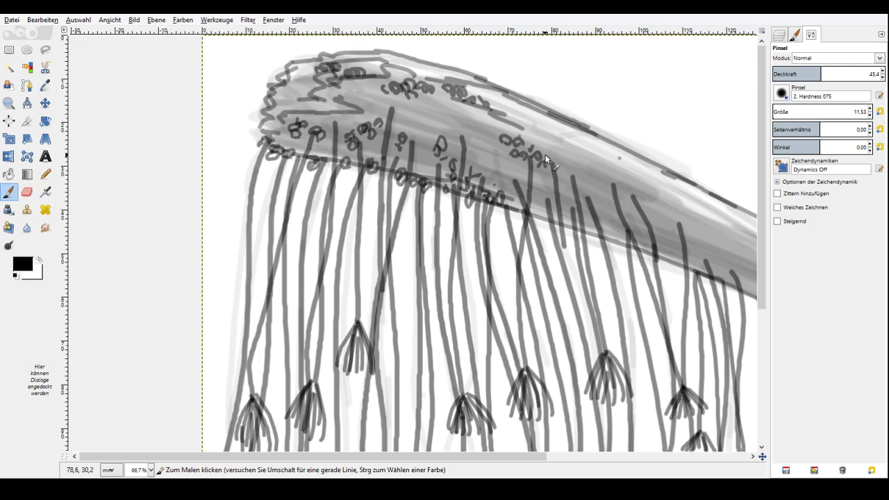
Paint groups of small dots and short dashes across the shape's middle section, above the hanging lines and at the lower edge.
{"action": "left_click", "coordinate": [712, 456]}
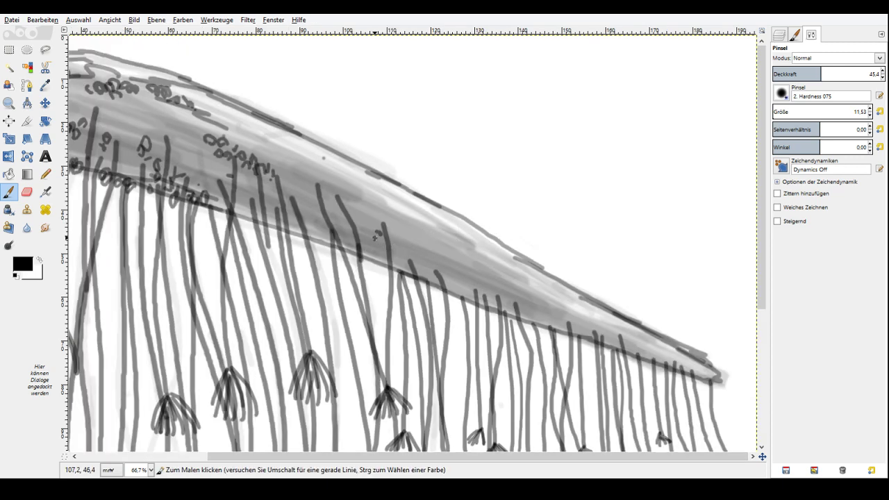
{"action": "left_click_drag", "start_coordinate": [375, 238], "coordinate": [368, 224]}
{"action": "left_click_drag", "start_coordinate": [313, 202], "coordinate": [298, 197]}
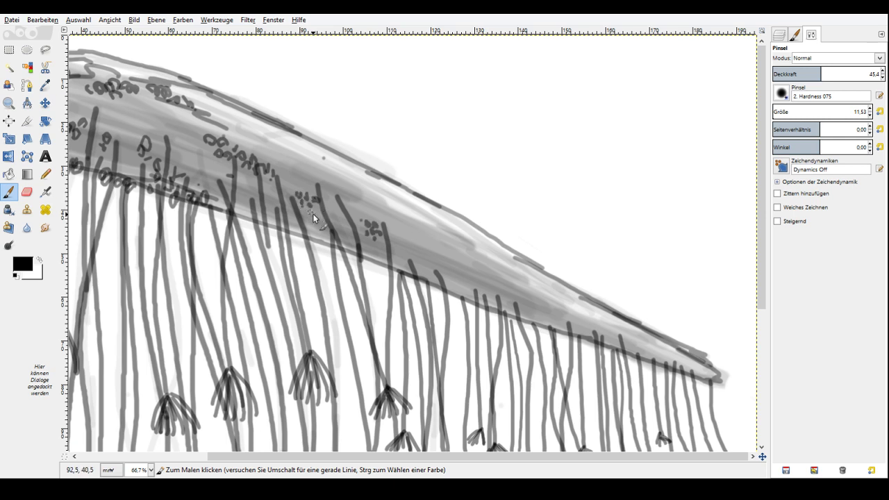
{"action": "left_click_drag", "start_coordinate": [319, 242], "coordinate": [331, 250]}
{"action": "left_click_drag", "start_coordinate": [407, 251], "coordinate": [424, 243]}
{"action": "left_click", "coordinate": [455, 255]}
{"action": "left_click", "coordinate": [448, 250]}
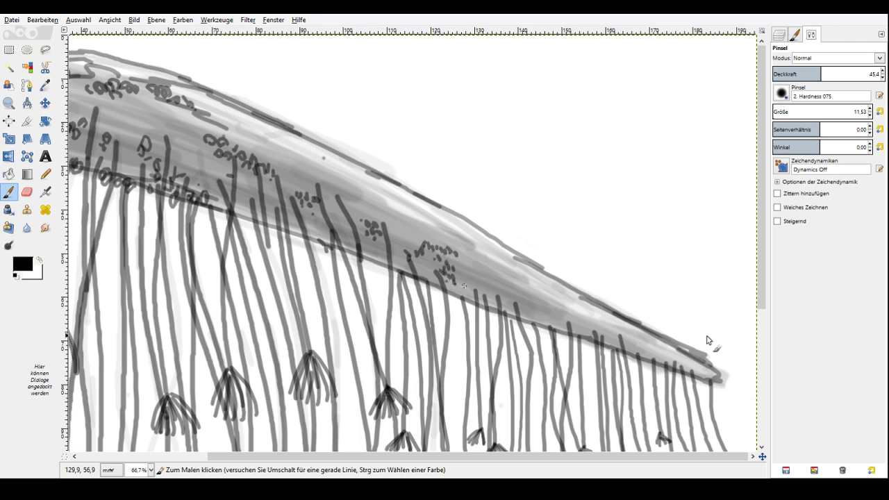
Paint two clusters of small dots near the lower edge of the shape's narrow half.
{"action": "scroll", "coordinate": [762, 336], "scroll_direction": "down", "scroll_amount": 5}
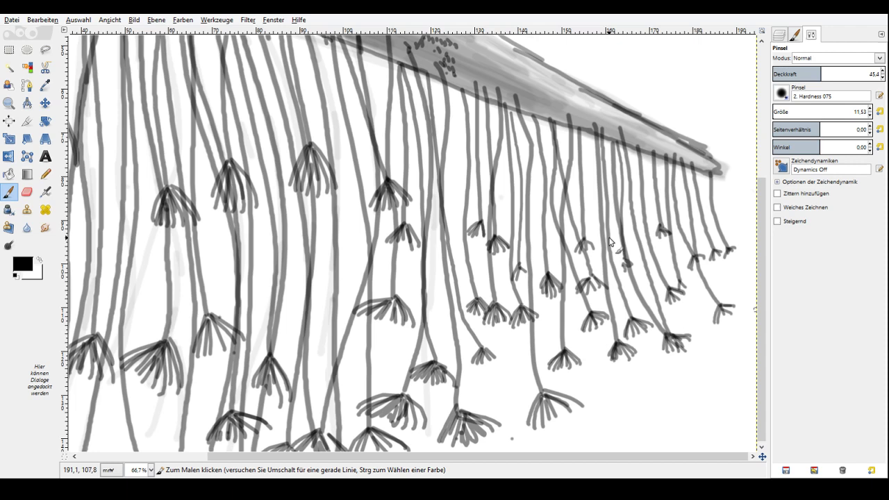
{"action": "left_click", "coordinate": [535, 104]}
{"action": "left_click", "coordinate": [530, 101]}
{"action": "left_click", "coordinate": [525, 98]}
{"action": "left_click", "coordinate": [602, 123]}
{"action": "left_click", "coordinate": [594, 122]}
{"action": "left_click", "coordinate": [588, 120]}
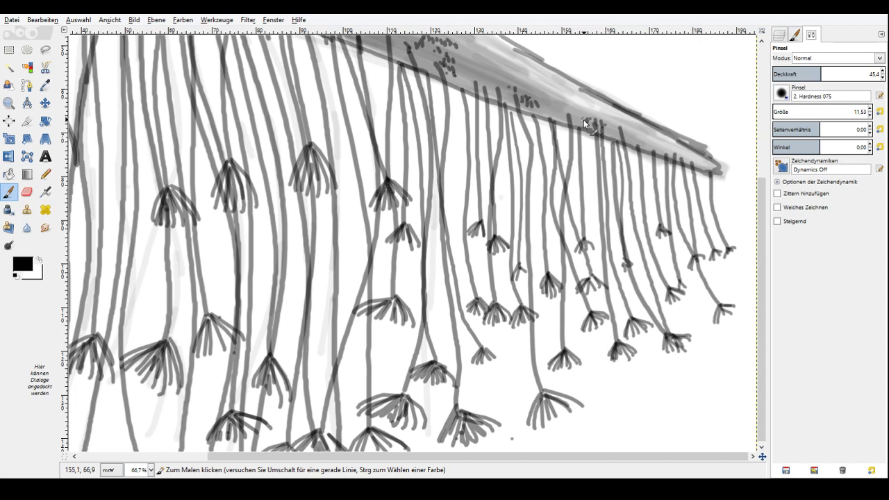
Paint a row of small dots along the lower edge close to the shape's pointed tip.
{"action": "left_click", "coordinate": [637, 137]}
{"action": "left_click", "coordinate": [642, 139]}
{"action": "left_click", "coordinate": [645, 143]}
{"action": "left_click", "coordinate": [650, 146]}
{"action": "left_click", "coordinate": [656, 148]}
Paint more small dots between the existing clusters in the narrow half and middle of the shape.
{"action": "scroll", "coordinate": [657, 147], "scroll_direction": "up", "scroll_amount": 3}
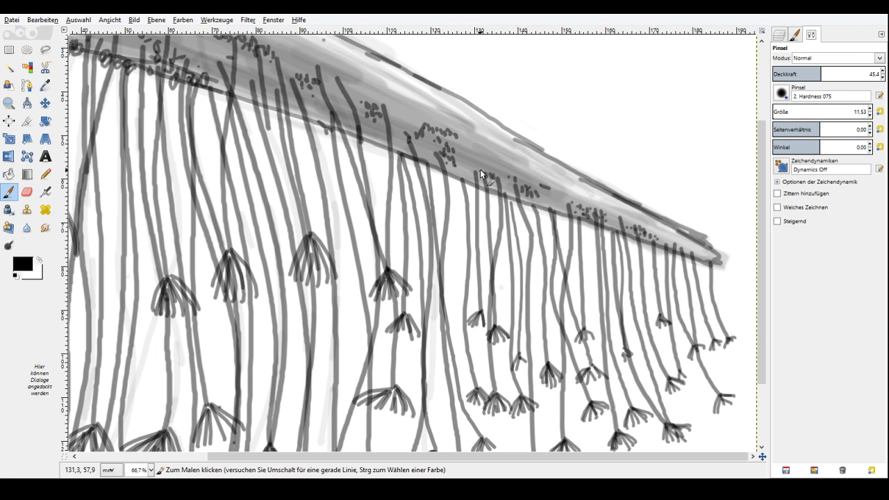
{"action": "left_click_drag", "start_coordinate": [474, 170], "coordinate": [485, 179]}
{"action": "left_click", "coordinate": [474, 165]}
{"action": "left_click", "coordinate": [479, 164]}
{"action": "left_click", "coordinate": [468, 161]}
{"action": "left_click", "coordinate": [462, 161]}
{"action": "left_click", "coordinate": [485, 163]}
{"action": "left_click", "coordinate": [493, 169]}
{"action": "left_click", "coordinate": [413, 109]}
{"action": "left_click", "coordinate": [341, 73]}
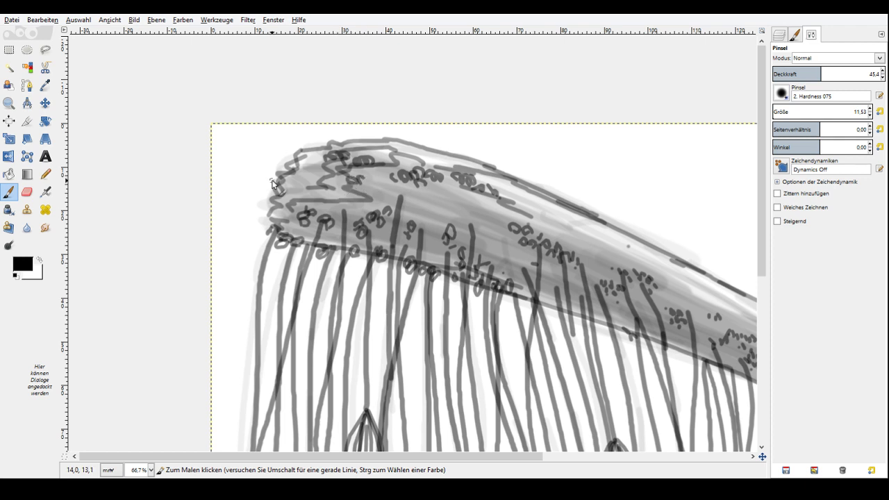
Line the blunt end's contour with small ovals and add scattered ovals and dots across the wide half.
{"action": "mouse_move", "coordinate": [286, 195]}
{"action": "left_mouse_down"}
{"action": "mouse_move", "coordinate": [273, 179]}
{"action": "mouse_move", "coordinate": [295, 182]}
{"action": "mouse_move", "coordinate": [303, 156]}
{"action": "mouse_move", "coordinate": [316, 153]}
{"action": "mouse_move", "coordinate": [316, 198]}
{"action": "left_mouse_up"}
{"action": "left_click_drag", "start_coordinate": [414, 196], "coordinate": [397, 206]}
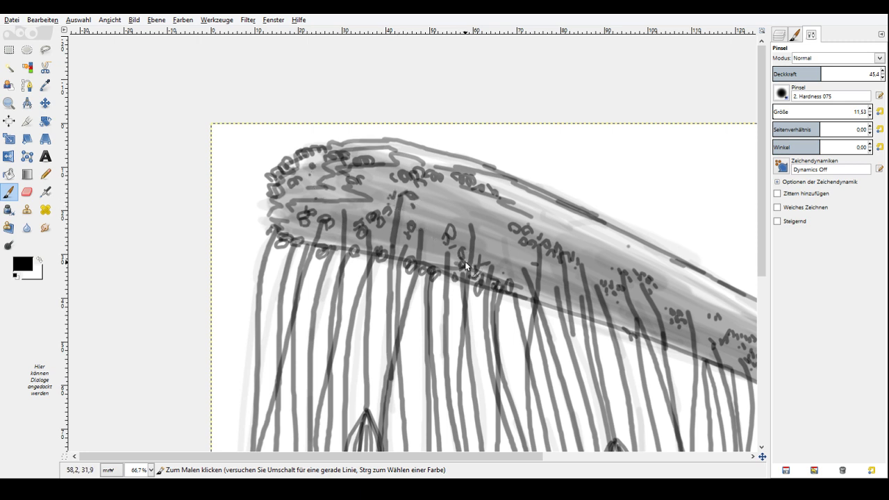
{"action": "left_click_drag", "start_coordinate": [485, 203], "coordinate": [492, 225]}
{"action": "left_click", "coordinate": [487, 236]}
{"action": "left_click", "coordinate": [491, 243]}
{"action": "left_click", "coordinate": [513, 266]}
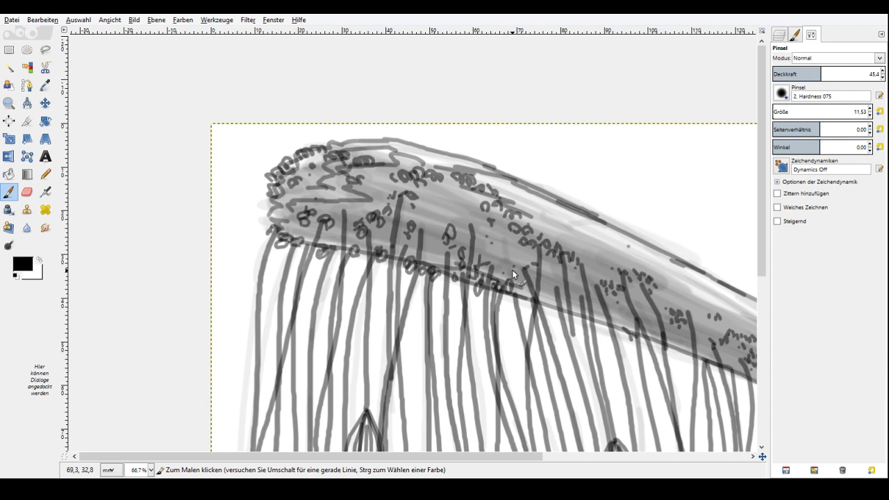
Scatter more dots across the centre of the wide half and paint a small tuft on a line just below the shape's middle.
{"action": "left_click", "coordinate": [488, 255]}
{"action": "left_click", "coordinate": [481, 248]}
{"action": "left_click", "coordinate": [464, 219]}
{"action": "left_click", "coordinate": [458, 212]}
{"action": "left_click", "coordinate": [449, 208]}
{"action": "left_click", "coordinate": [434, 206]}
{"action": "left_click_drag", "start_coordinate": [561, 349], "coordinate": [583, 352]}
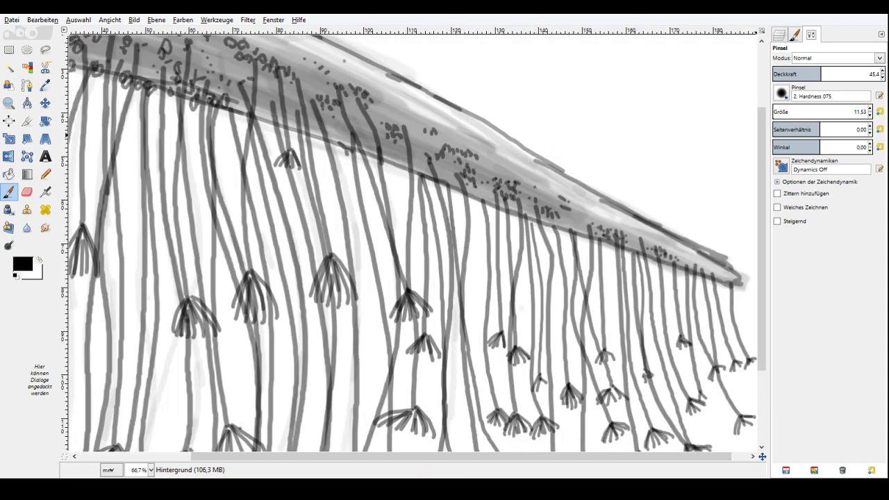
Set the brush opacity to 20.6 and shade the shape from narrow to wide end with soft lengthwise strokes.
{"action": "left_click", "coordinate": [795, 74]}
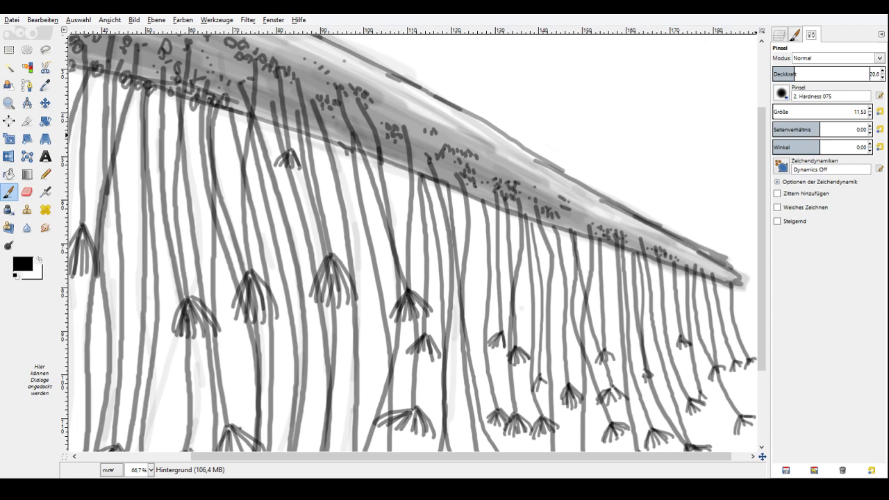
{"action": "left_click_drag", "start_coordinate": [377, 90], "coordinate": [693, 261]}
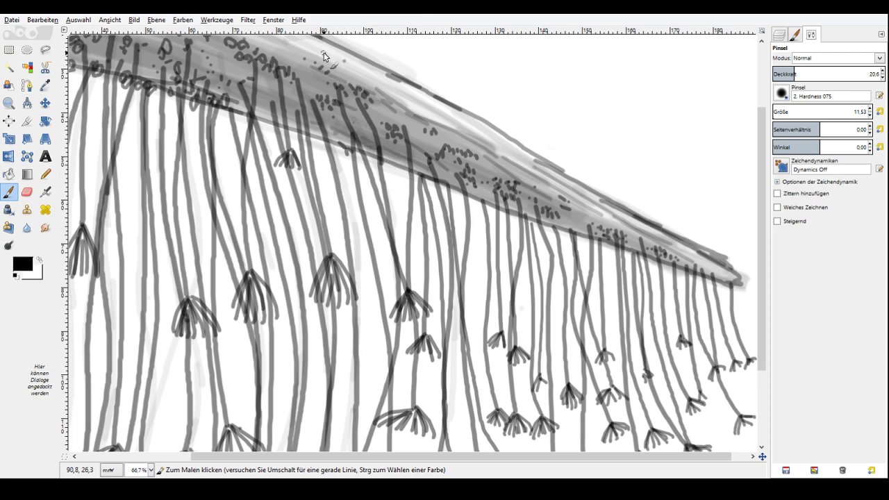
{"action": "left_click_drag", "start_coordinate": [762, 457], "coordinate": [749, 439]}
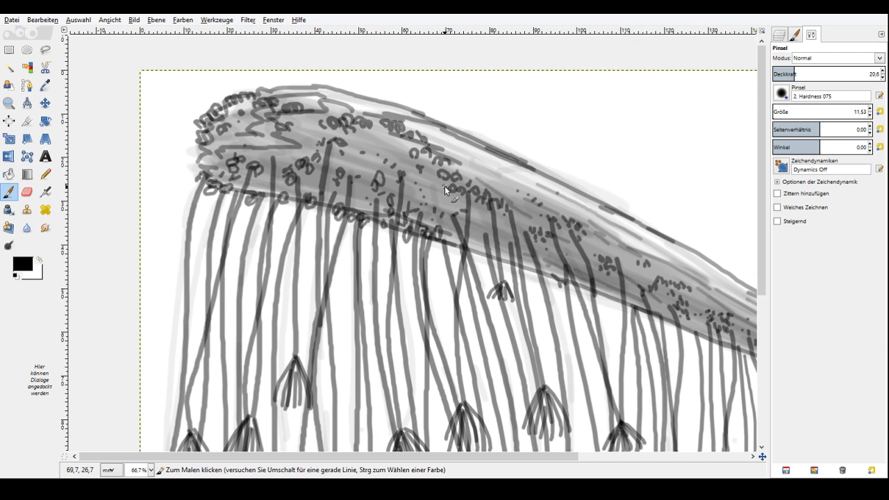
{"action": "left_click_drag", "start_coordinate": [417, 175], "coordinate": [369, 154]}
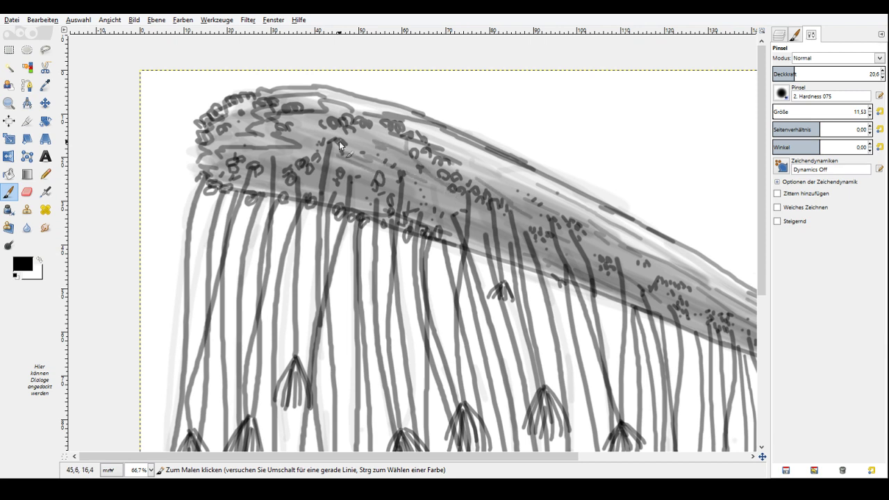
{"action": "left_click_drag", "start_coordinate": [286, 139], "coordinate": [243, 159]}
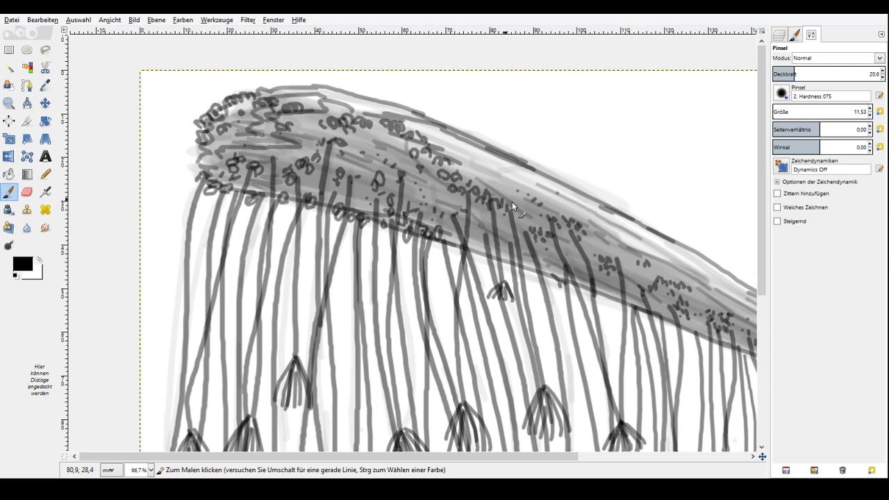
{"action": "left_click_drag", "start_coordinate": [452, 154], "coordinate": [720, 334]}
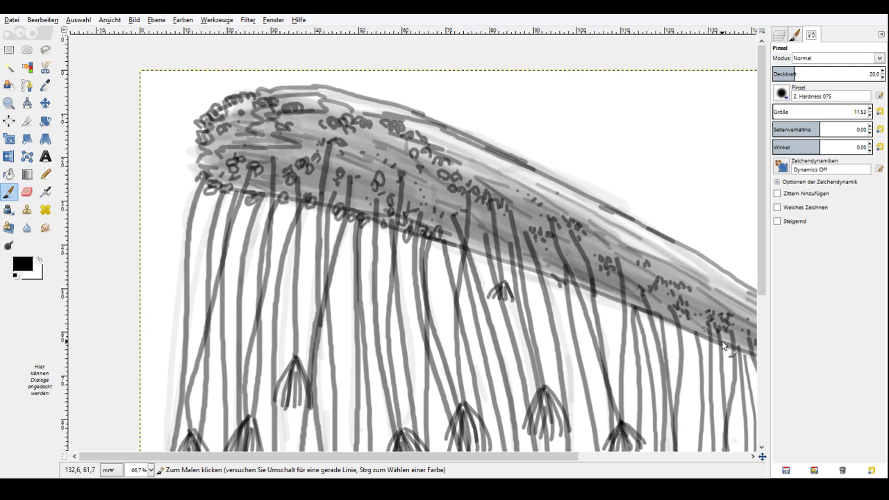
{"action": "left_click", "coordinate": [733, 457]}
{"action": "left_click_drag", "start_coordinate": [762, 457], "coordinate": [767, 462]}
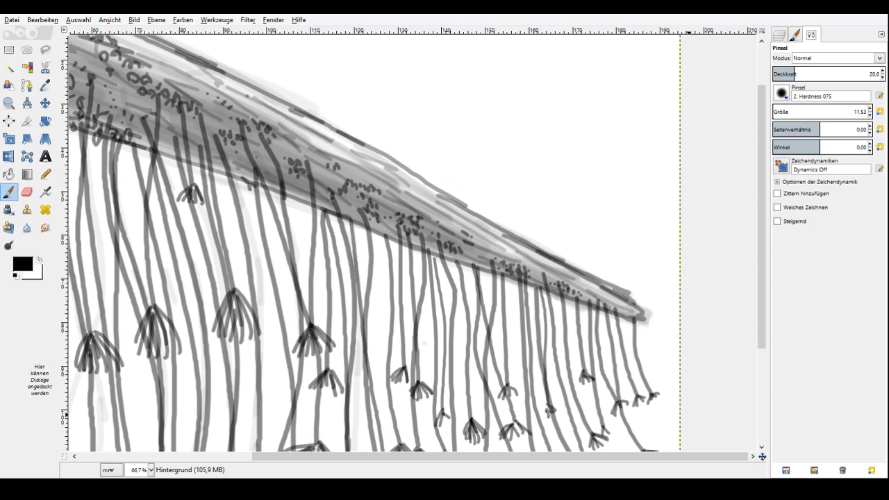
Set the brush opacity to 53.1 and add short dark marks along the lower and upper edges of the shape's middle section.
{"action": "left_click_drag", "start_coordinate": [762, 457], "coordinate": [751, 460]}
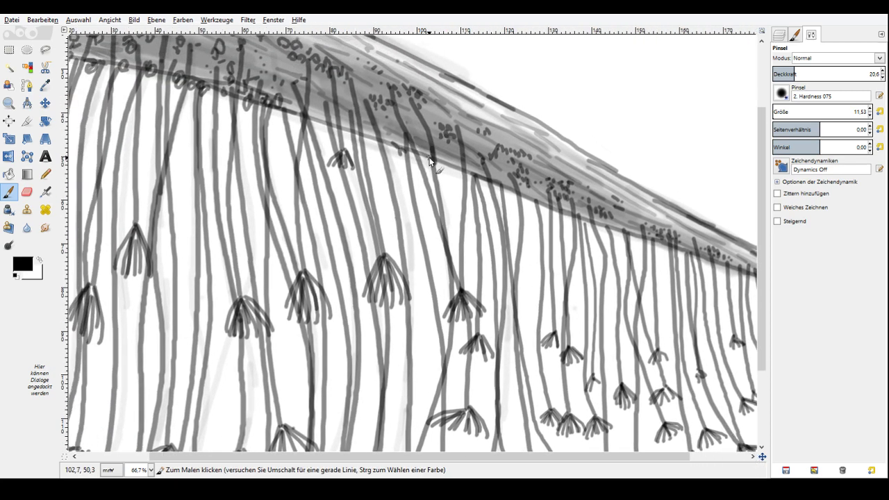
{"action": "left_click", "coordinate": [830, 74]}
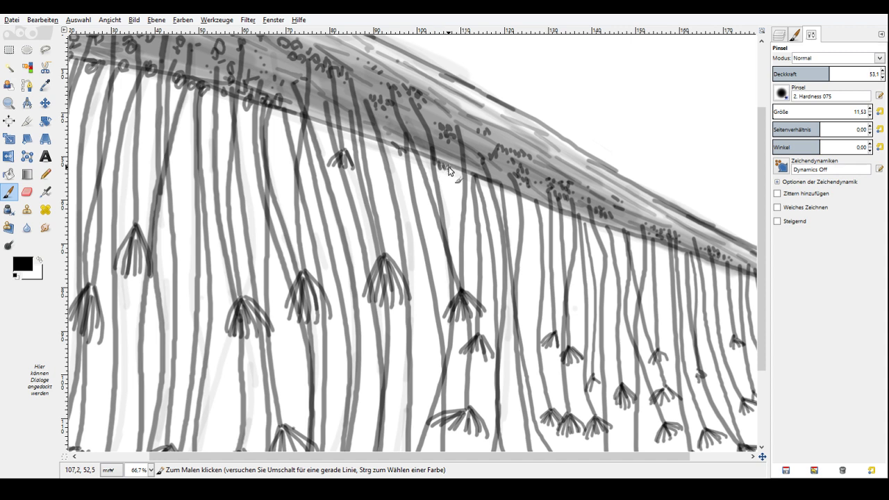
{"action": "mouse_move", "coordinate": [448, 170]}
{"action": "left_mouse_down"}
{"action": "mouse_move", "coordinate": [425, 162]}
{"action": "mouse_move", "coordinate": [514, 198]}
{"action": "left_mouse_up"}
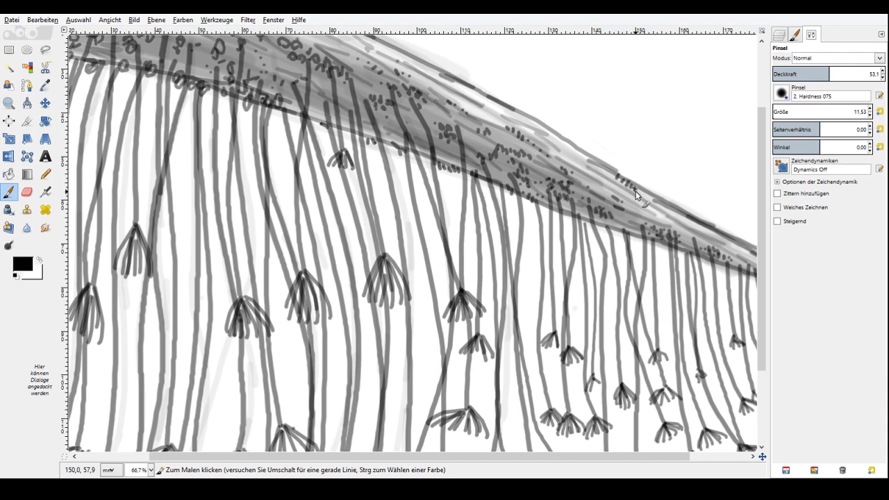
Zoom out with the Zoom tool to check the whole drawing.
{"action": "mouse_move", "coordinate": [762, 456]}
{"action": "left_mouse_down"}
{"action": "mouse_move", "coordinate": [739, 449]}
{"action": "mouse_move", "coordinate": [745, 472]}
{"action": "mouse_move", "coordinate": [760, 465]}
{"action": "left_mouse_up"}
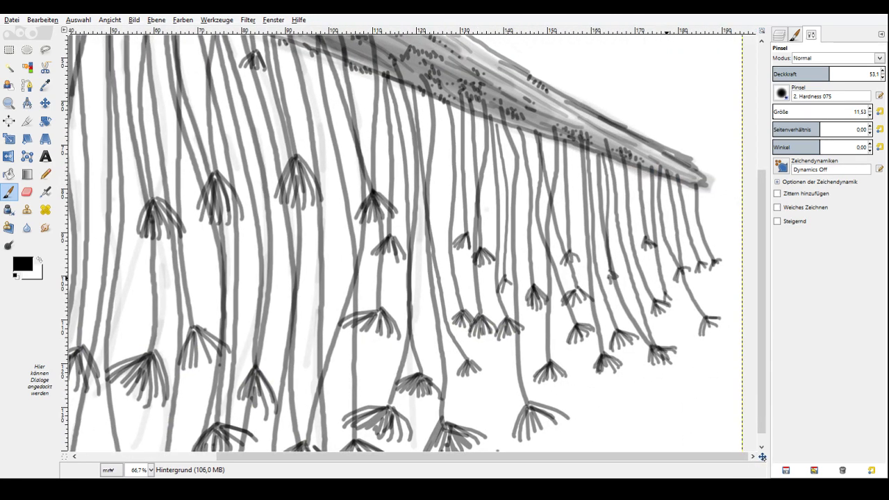
{"action": "left_click_drag", "start_coordinate": [763, 457], "coordinate": [730, 452]}
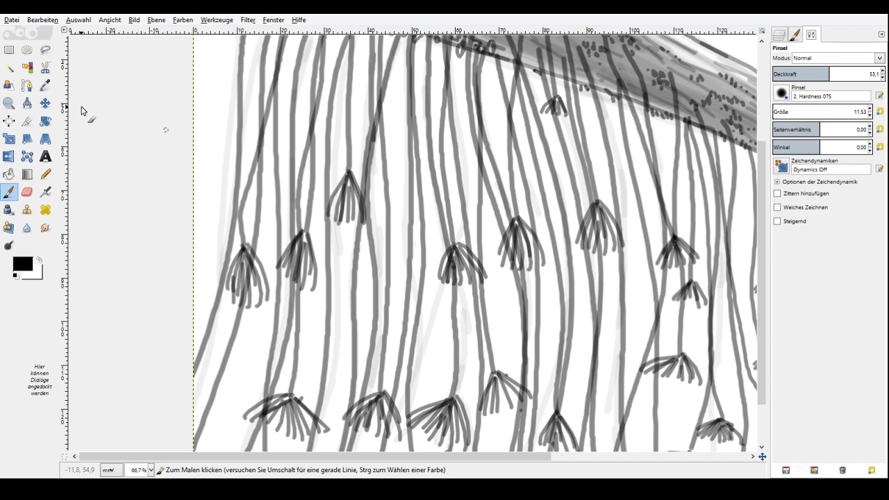
{"action": "left_click", "coordinate": [9, 103]}
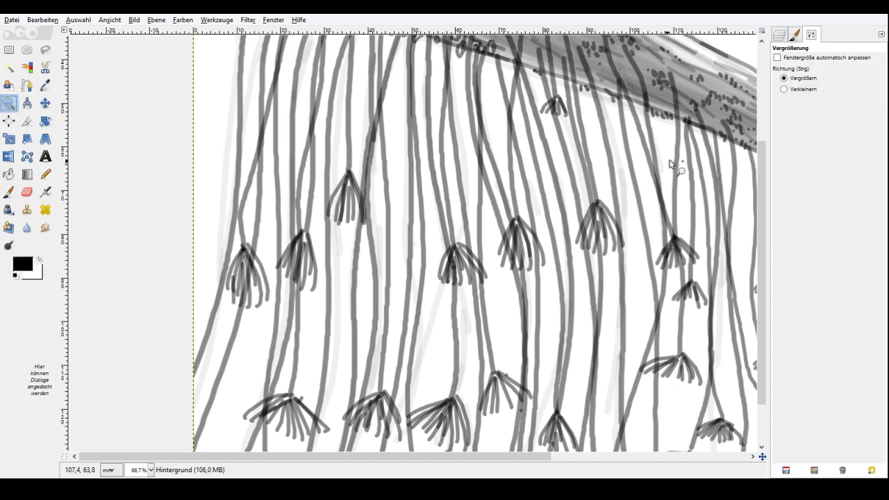
{"action": "left_click", "coordinate": [780, 90]}
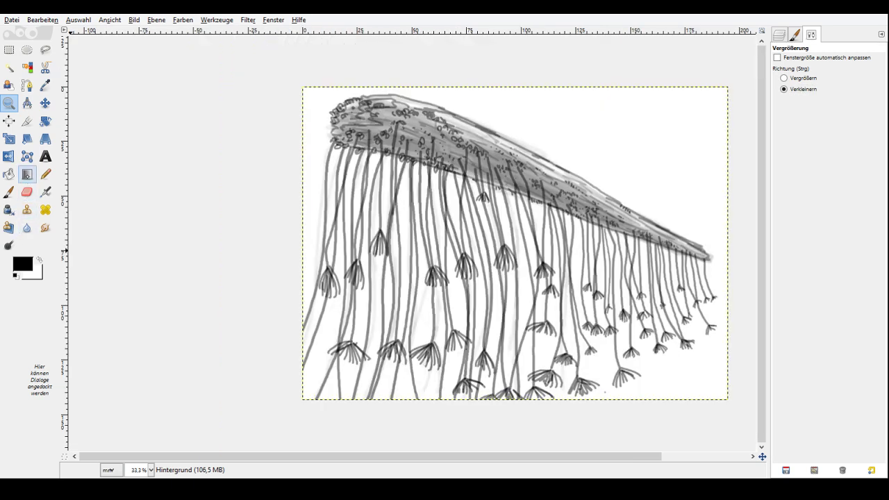
Darken the lower part of the picture with three overlapping black-to-transparent linear gradients running upward toward the shape at 18.0 opacity.
{"action": "left_click", "coordinate": [27, 174]}
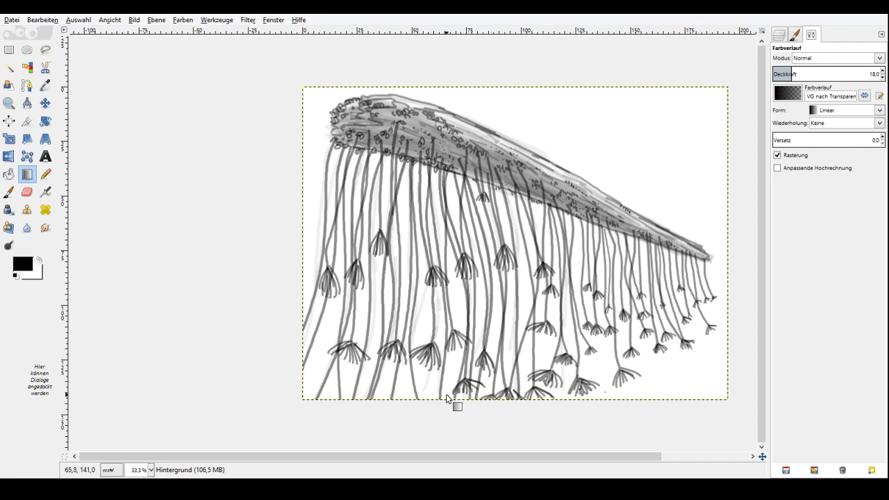
{"action": "left_click_drag", "start_coordinate": [447, 396], "coordinate": [506, 147]}
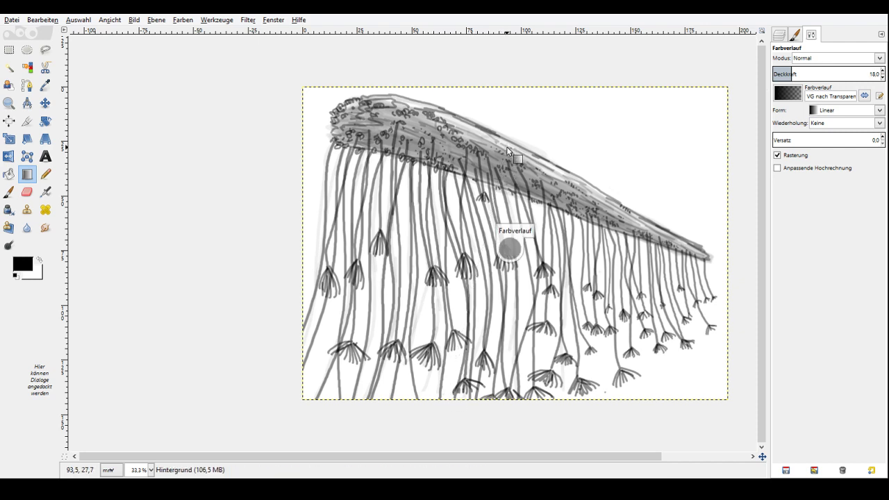
{"action": "left_click_drag", "start_coordinate": [449, 381], "coordinate": [492, 190]}
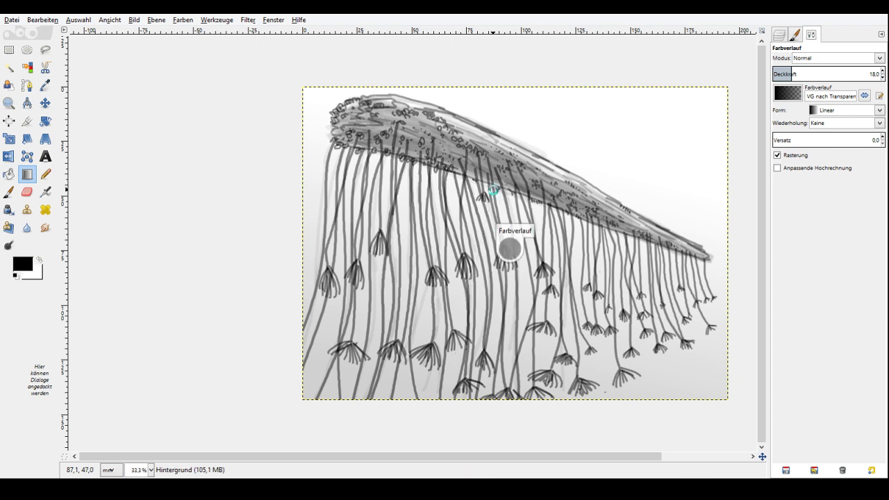
{"action": "left_click_drag", "start_coordinate": [463, 318], "coordinate": [488, 216]}
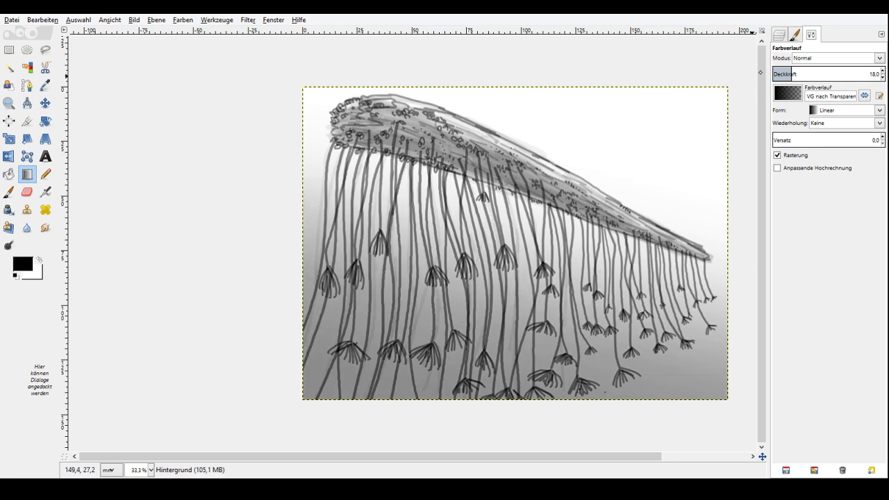
Set the gradient opacity to 11.3 and shade the picture from its upper-right corner diagonally toward the shape.
{"action": "left_click", "coordinate": [785, 69]}
{"action": "left_click_drag", "start_coordinate": [726, 91], "coordinate": [565, 207]}
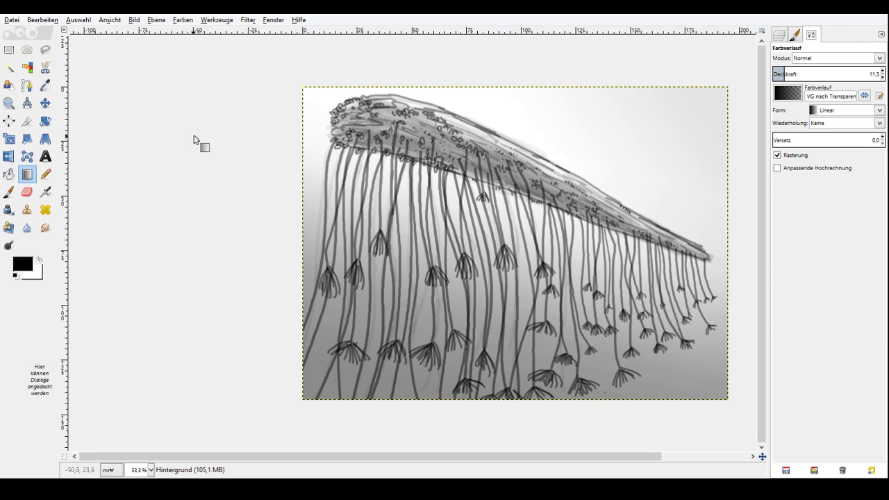
Darken the light tones with Curves, colorize the whole drawing teal, and switch to the Paintbrush.
{"action": "left_click", "coordinate": [182, 20]}
{"action": "left_click", "coordinate": [190, 117]}
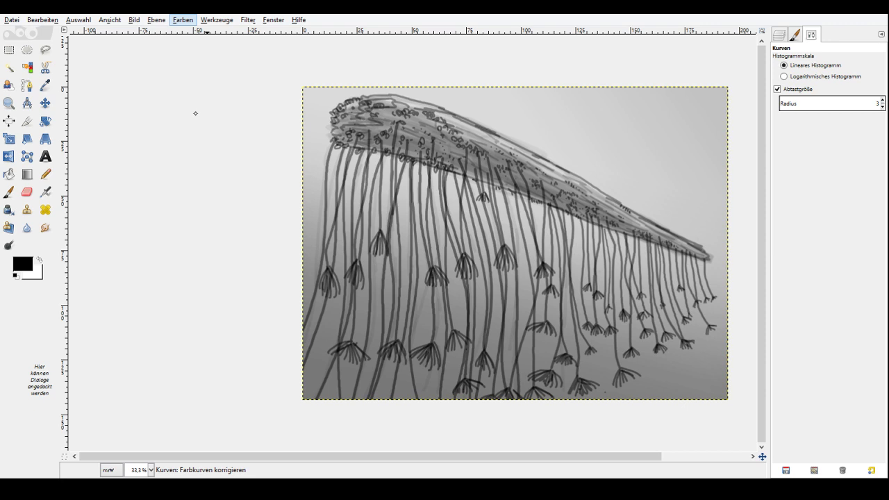
{"action": "left_click", "coordinate": [195, 60]}
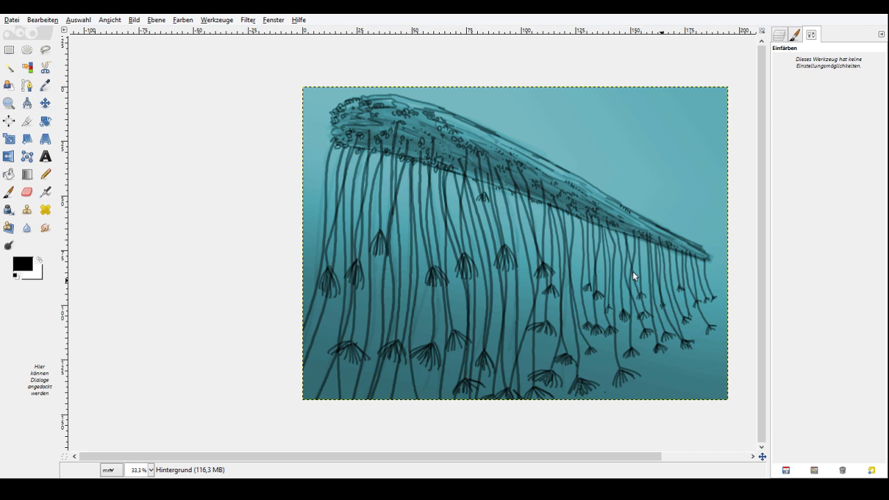
{"action": "key", "text": "p"}
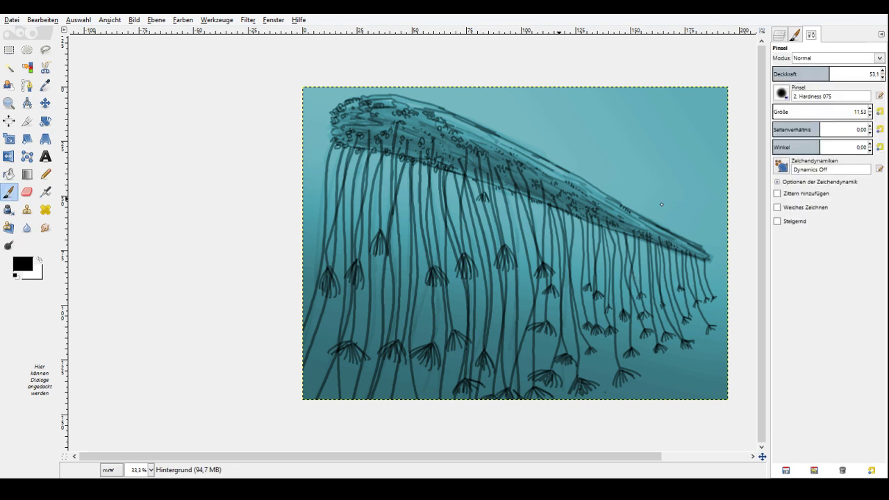
Paint broad lavender strokes along the outside of the slanted body's upper edge with the Paintbrush at opacity 40.2 and size 41.89.
{"action": "key", "text": "z"}
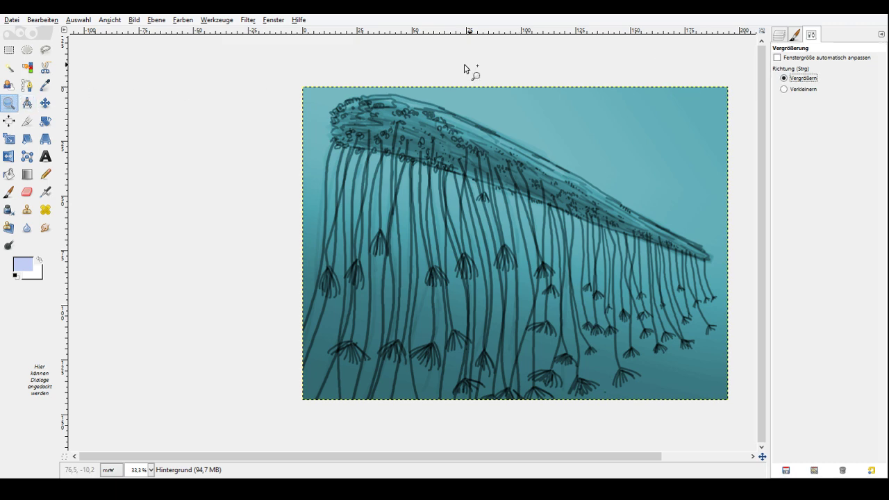
{"action": "left_click", "coordinate": [464, 64]}
{"action": "key", "text": "p"}
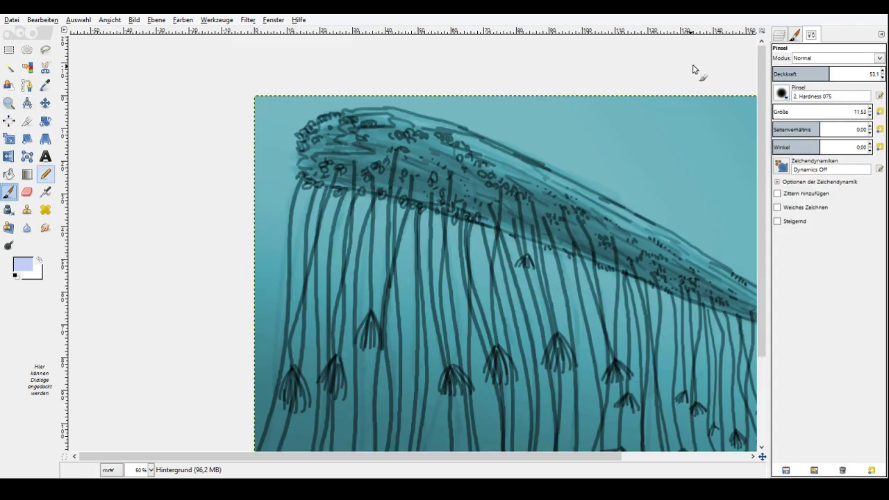
{"action": "left_click", "coordinate": [775, 113]}
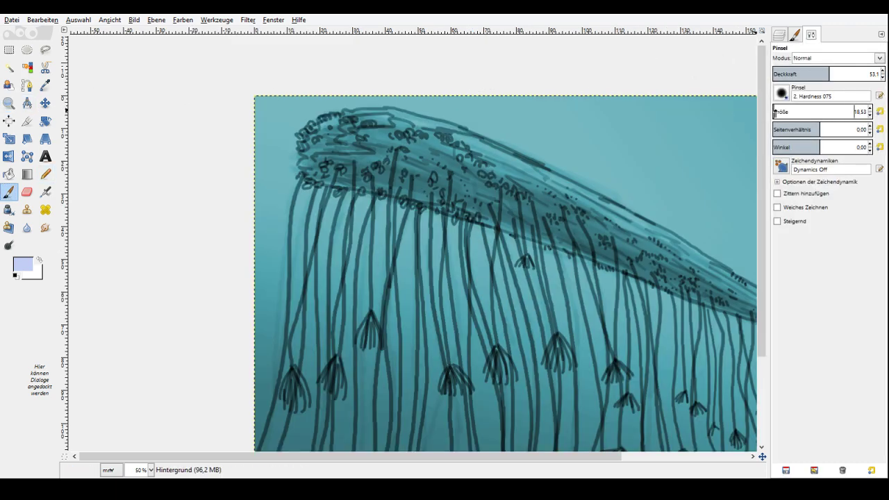
{"action": "left_click", "coordinate": [776, 111]}
{"action": "left_click", "coordinate": [815, 73]}
{"action": "left_click", "coordinate": [776, 111]}
{"action": "mouse_move", "coordinate": [425, 105]}
{"action": "left_mouse_down"}
{"action": "mouse_move", "coordinate": [458, 112]}
{"action": "mouse_move", "coordinate": [409, 96]}
{"action": "left_mouse_up"}
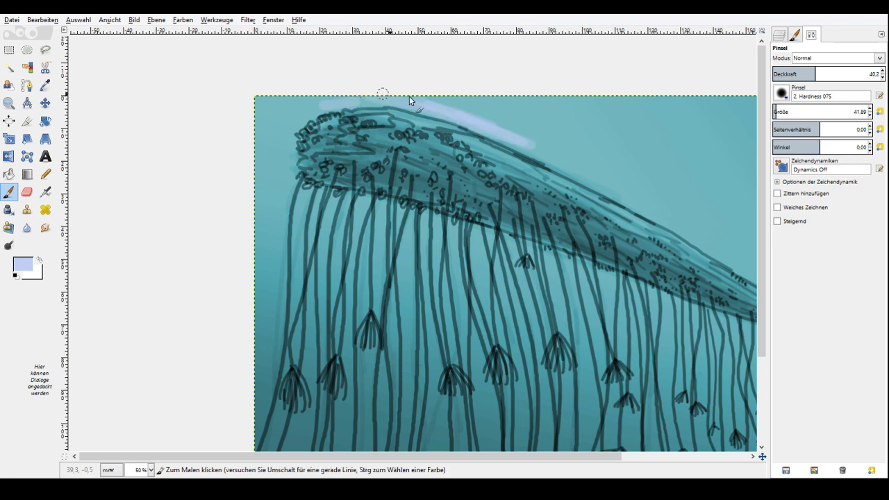
{"action": "mouse_move", "coordinate": [514, 135]}
{"action": "left_mouse_down"}
{"action": "mouse_move", "coordinate": [596, 164]}
{"action": "mouse_move", "coordinate": [532, 136]}
{"action": "mouse_move", "coordinate": [679, 208]}
{"action": "mouse_move", "coordinate": [657, 215]}
{"action": "left_mouse_up"}
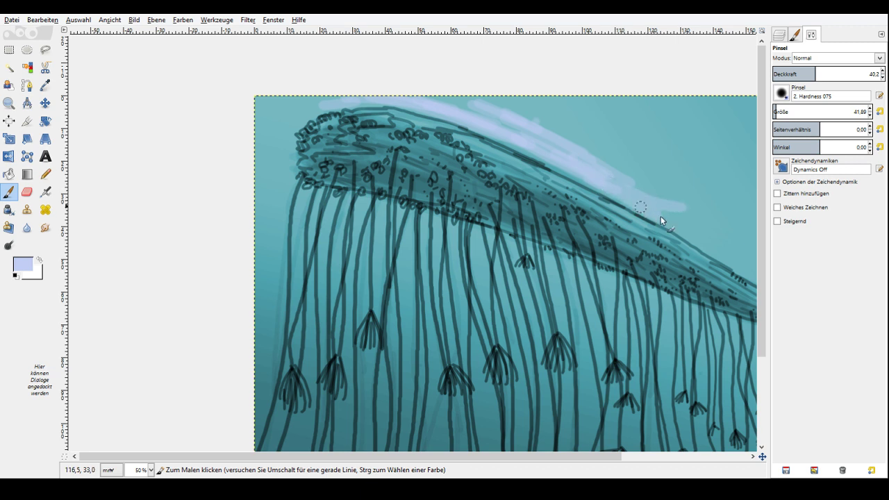
{"action": "left_click_drag", "start_coordinate": [594, 156], "coordinate": [644, 182]}
Add finer lavender strokes above and around the body's rounded end using brush size 24.37 and opacity 46.9.
{"action": "left_click", "coordinate": [775, 110]}
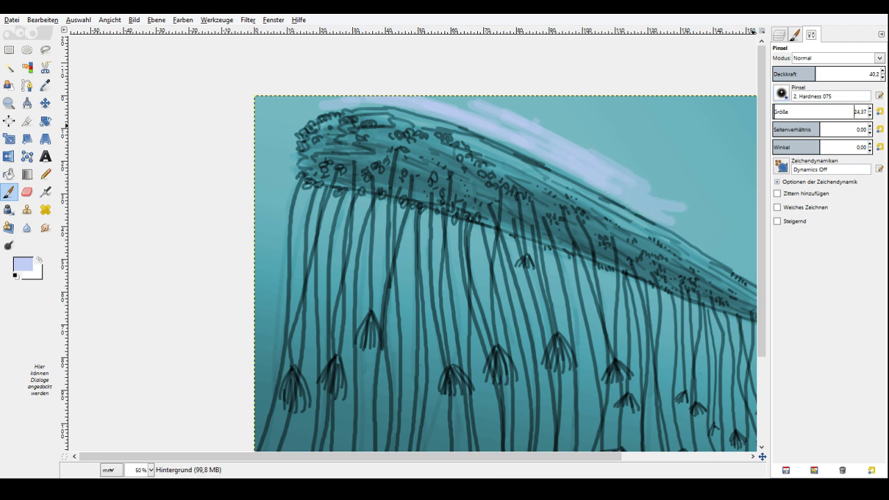
{"action": "left_click", "coordinate": [823, 73]}
{"action": "left_click_drag", "start_coordinate": [588, 153], "coordinate": [634, 182]}
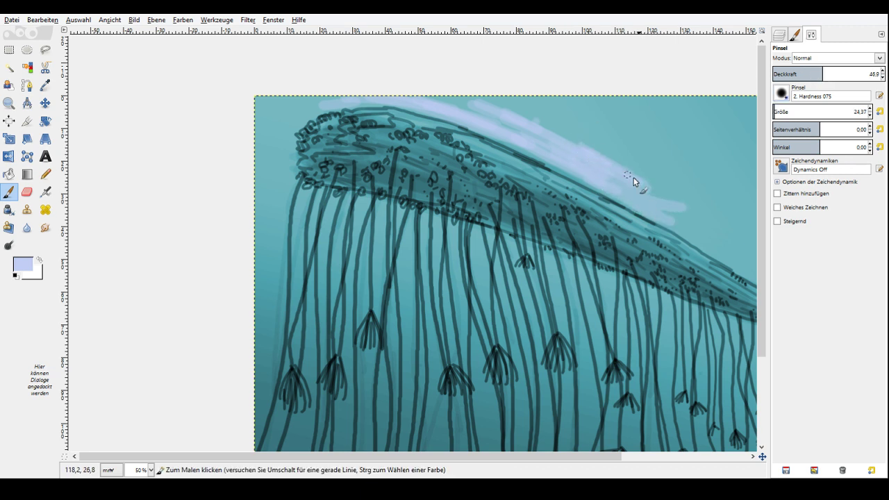
{"action": "left_click_drag", "start_coordinate": [605, 156], "coordinate": [540, 112]}
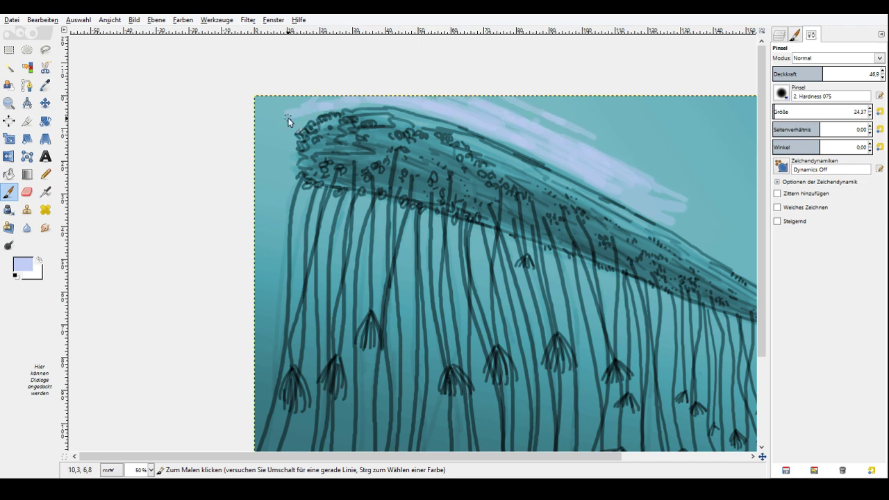
{"action": "left_click_drag", "start_coordinate": [288, 122], "coordinate": [276, 145]}
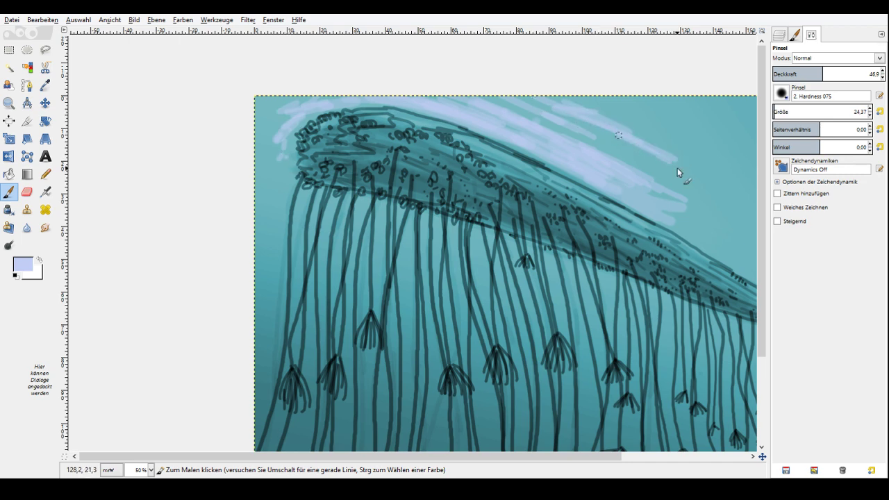
{"action": "left_click_drag", "start_coordinate": [660, 209], "coordinate": [717, 250]}
Continue the lavender strokes along the upper edge towards the body's pointed tip, adding short streaks farther out.
{"action": "left_click_drag", "start_coordinate": [762, 456], "coordinate": [774, 464]}
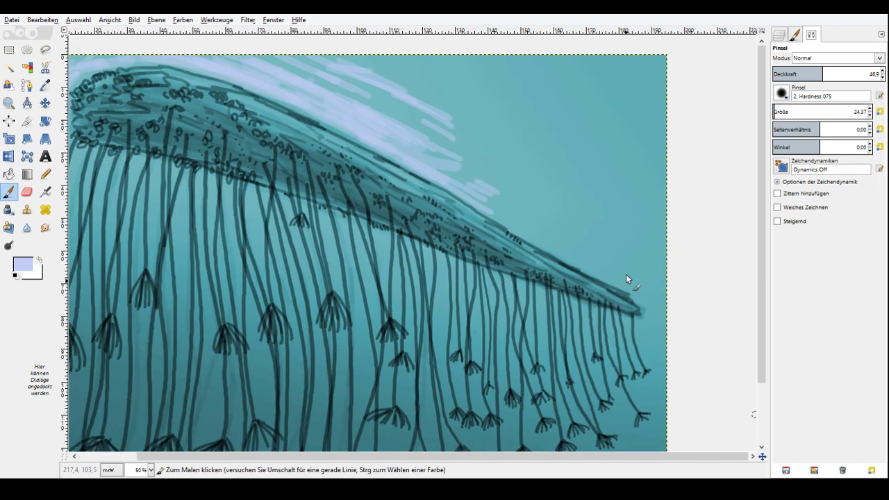
{"action": "mouse_move", "coordinate": [554, 224]}
{"action": "left_mouse_down"}
{"action": "mouse_move", "coordinate": [532, 229]}
{"action": "mouse_move", "coordinate": [493, 188]}
{"action": "mouse_move", "coordinate": [520, 190]}
{"action": "left_mouse_up"}
{"action": "mouse_move", "coordinate": [593, 240]}
{"action": "left_mouse_down"}
{"action": "mouse_move", "coordinate": [541, 215]}
{"action": "mouse_move", "coordinate": [598, 253]}
{"action": "left_mouse_up"}
{"action": "left_click_drag", "start_coordinate": [481, 152], "coordinate": [534, 173]}
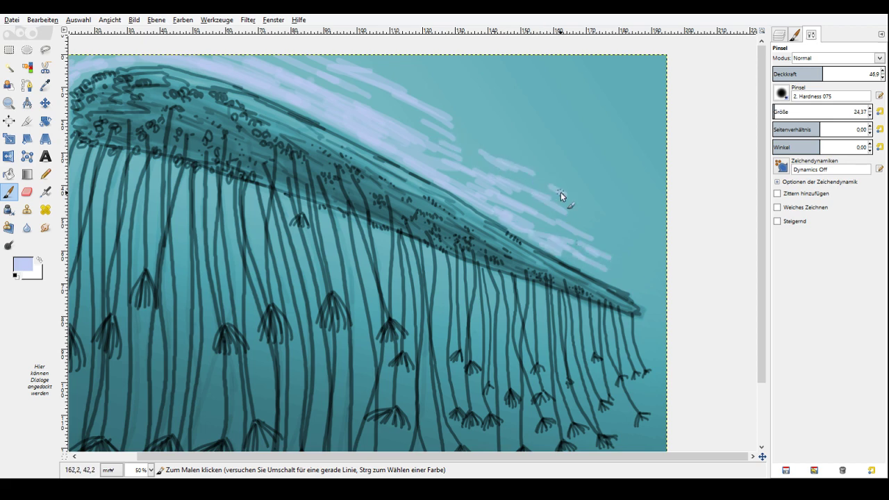
{"action": "left_click_drag", "start_coordinate": [561, 192], "coordinate": [602, 212]}
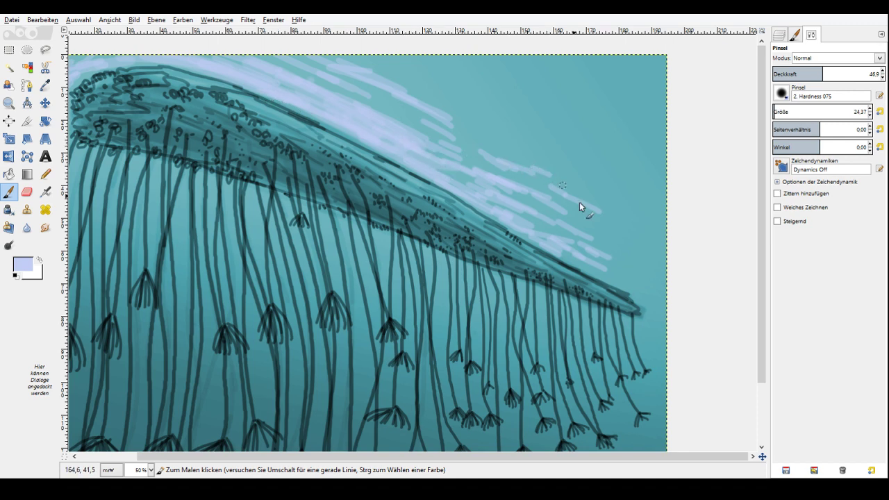
{"action": "left_click_drag", "start_coordinate": [594, 228], "coordinate": [614, 237]}
{"action": "left_click", "coordinate": [636, 271]}
Set the brush to opacity 34.5 and size 21.37, and paint fainter lavender streaks near the tip and outer background.
{"action": "left_click", "coordinate": [810, 74]}
{"action": "left_click", "coordinate": [870, 115]}
{"action": "left_click", "coordinate": [870, 114]}
{"action": "left_click", "coordinate": [870, 114]}
{"action": "left_click_drag", "start_coordinate": [594, 271], "coordinate": [622, 282]}
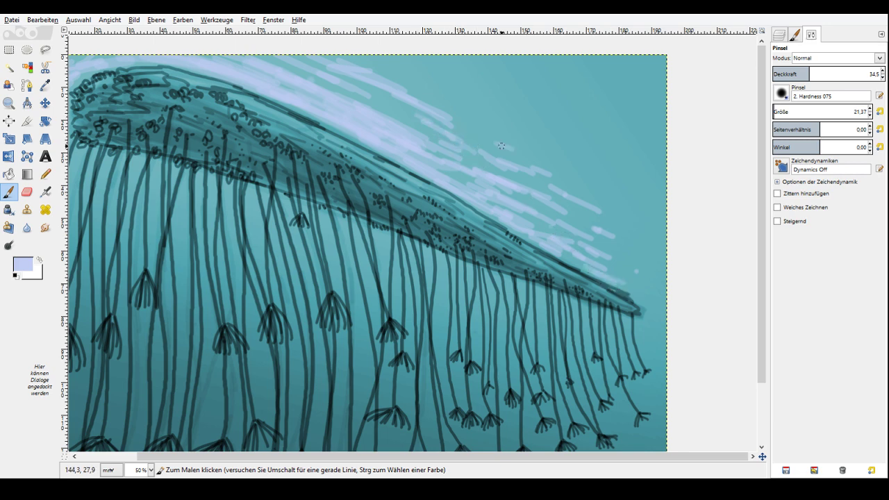
{"action": "left_click_drag", "start_coordinate": [501, 146], "coordinate": [522, 156]}
{"action": "left_click", "coordinate": [451, 107]}
{"action": "left_click_drag", "start_coordinate": [469, 126], "coordinate": [485, 134]}
{"action": "left_click_drag", "start_coordinate": [546, 157], "coordinate": [597, 184]}
{"action": "left_click_drag", "start_coordinate": [616, 149], "coordinate": [653, 175]}
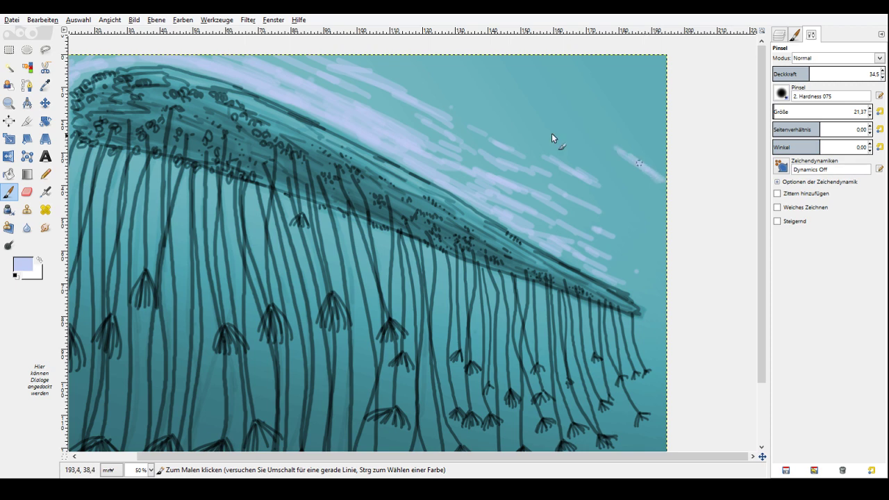
Paint scattered diagonal lavender streaks parallel to the body across the open background above it.
{"action": "left_click_drag", "start_coordinate": [514, 115], "coordinate": [588, 153]}
{"action": "left_click_drag", "start_coordinate": [503, 102], "coordinate": [578, 145]}
{"action": "left_click_drag", "start_coordinate": [456, 84], "coordinate": [480, 95]}
{"action": "left_click_drag", "start_coordinate": [555, 80], "coordinate": [629, 119]}
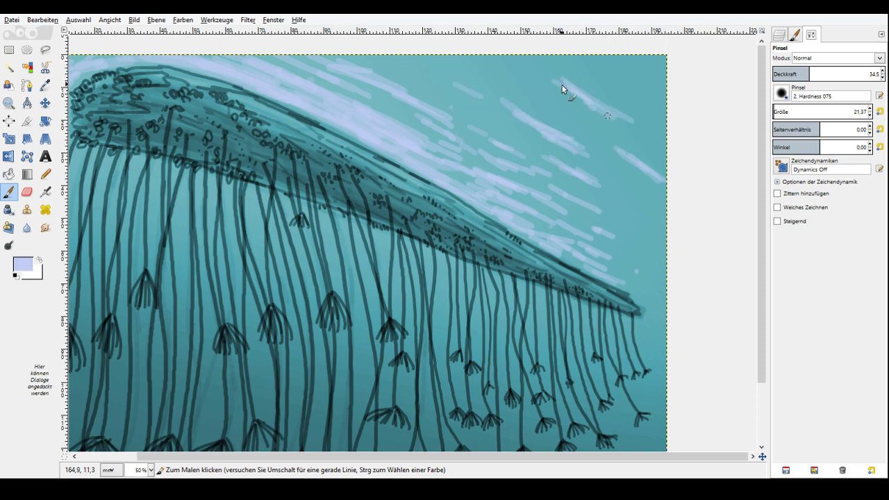
{"action": "left_click_drag", "start_coordinate": [521, 67], "coordinate": [581, 98]}
{"action": "left_click_drag", "start_coordinate": [527, 114], "coordinate": [599, 159]}
{"action": "left_click_drag", "start_coordinate": [419, 77], "coordinate": [456, 90]}
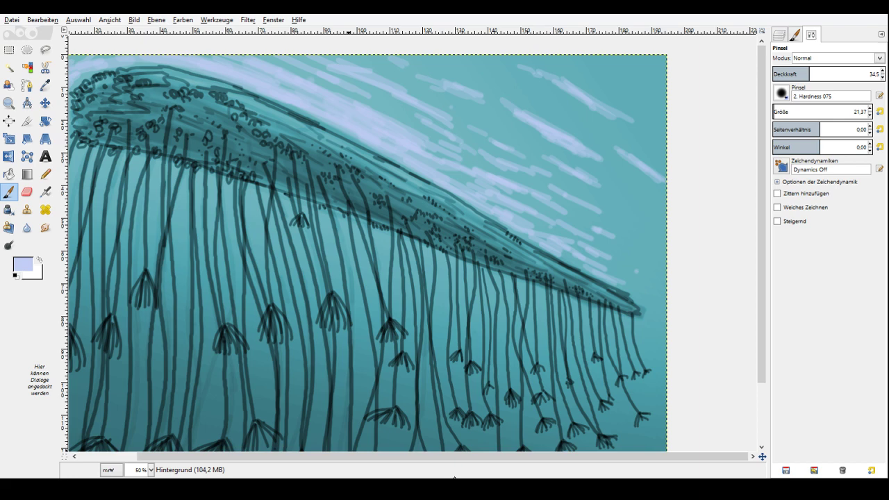
Dab small lavender spots between the hanging strands just below the body's rounded end.
{"action": "left_click_drag", "start_coordinate": [762, 456], "coordinate": [739, 453]}
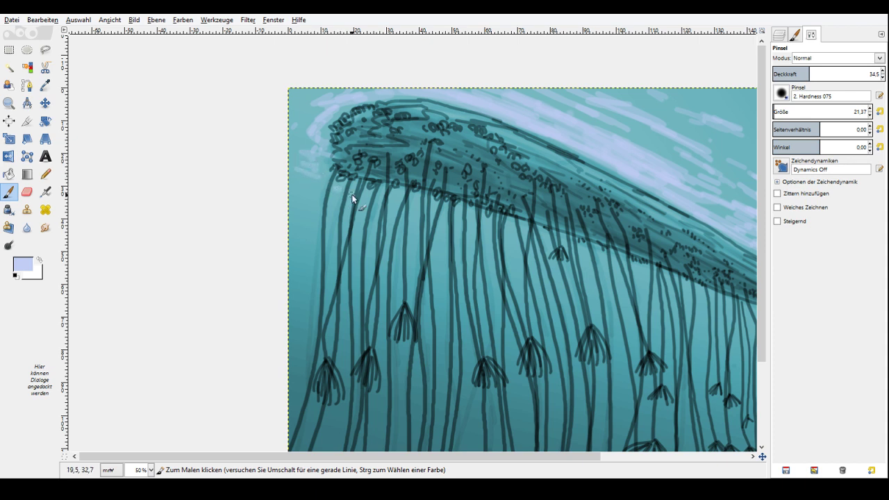
{"action": "left_click", "coordinate": [413, 220]}
{"action": "left_click", "coordinate": [444, 235]}
Switch to a paler tint and light blue, and paint accent streaks over the lavender background strokes.
{"action": "scroll", "coordinate": [307, 211], "scroll_direction": "right", "scroll_amount": 2}
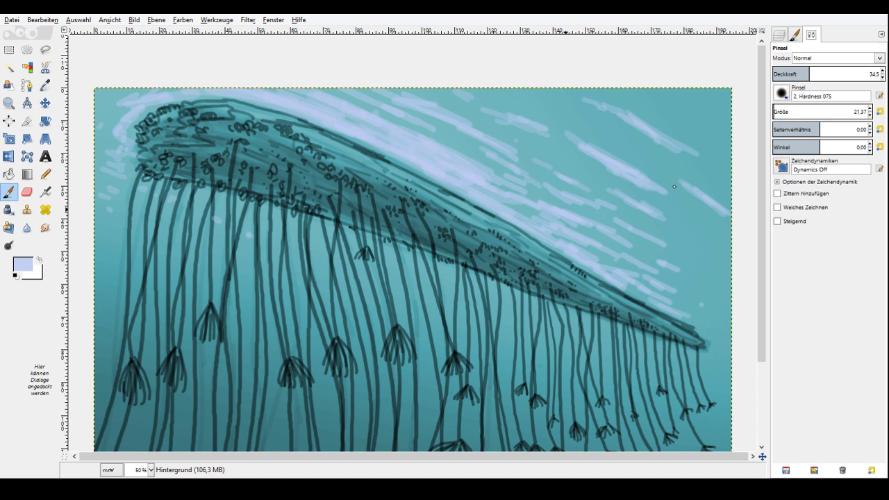
{"action": "left_click", "coordinate": [383, 152], "text": "ctrl"}
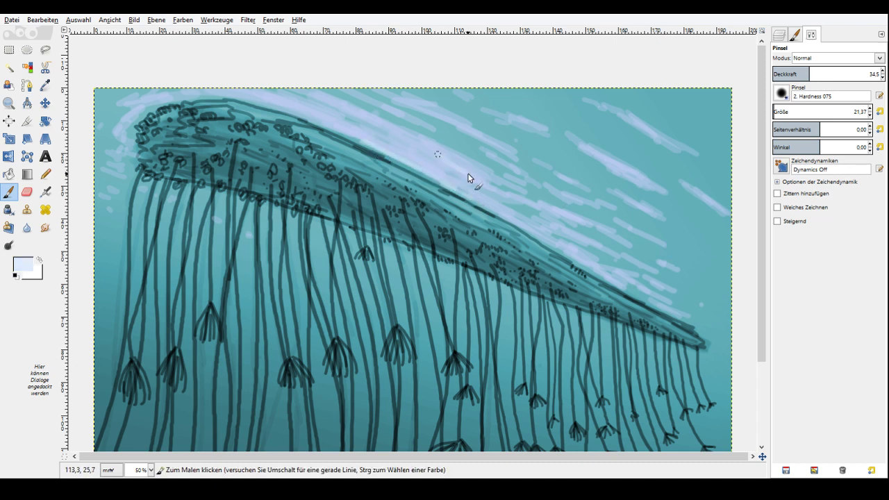
{"action": "left_click_drag", "start_coordinate": [486, 144], "coordinate": [441, 117]}
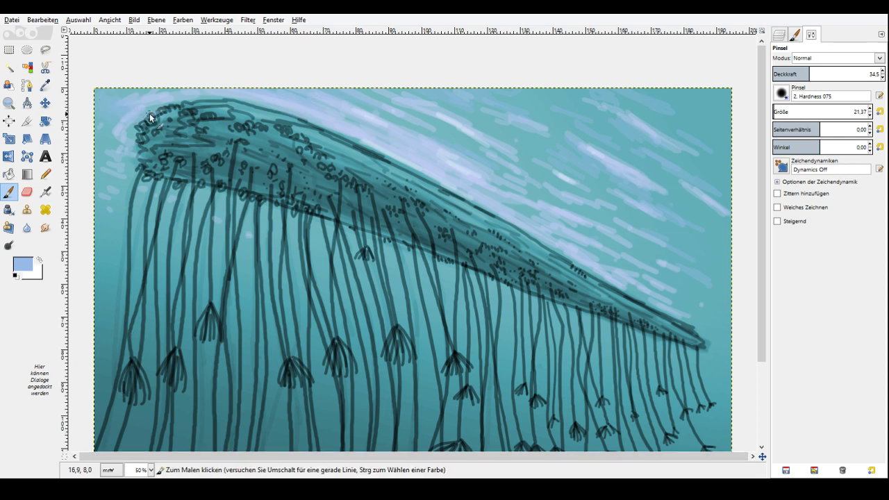
Switch to white at opacity 59.8 and brush size 14.37, and paint a highlight along the body's upper contour.
{"action": "left_click", "coordinate": [9, 103]}
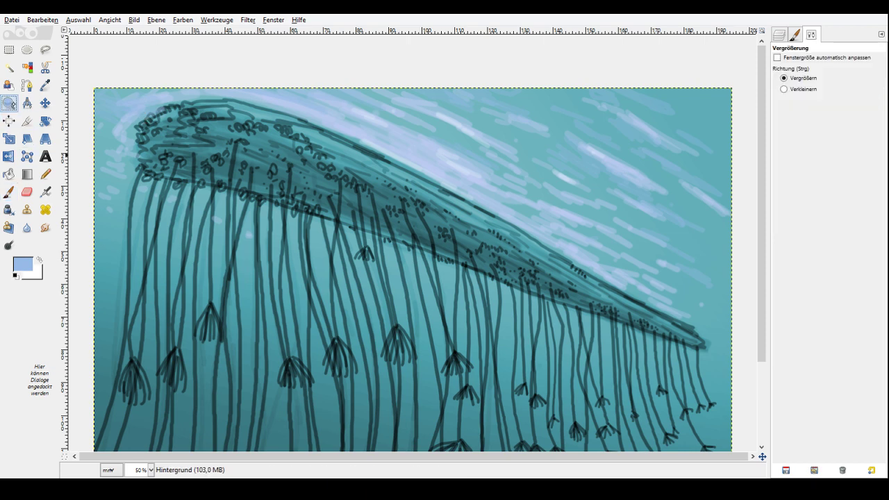
{"action": "left_click", "coordinate": [180, 90]}
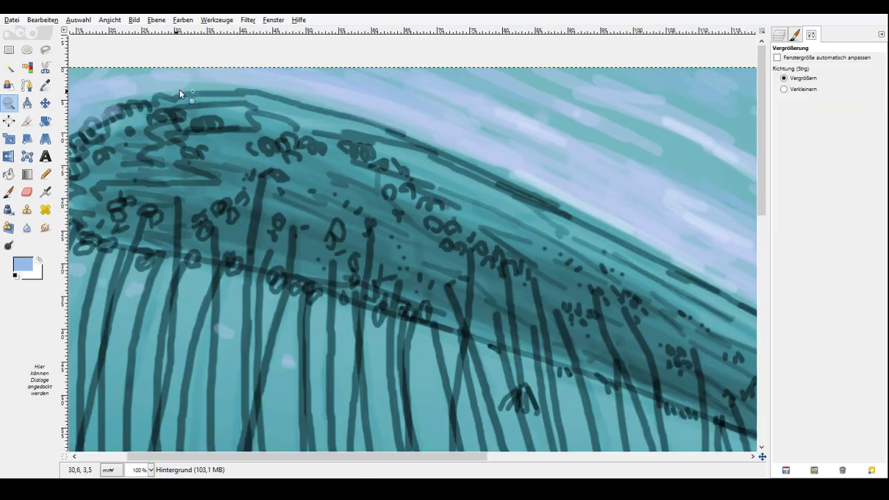
{"action": "key", "text": "x"}
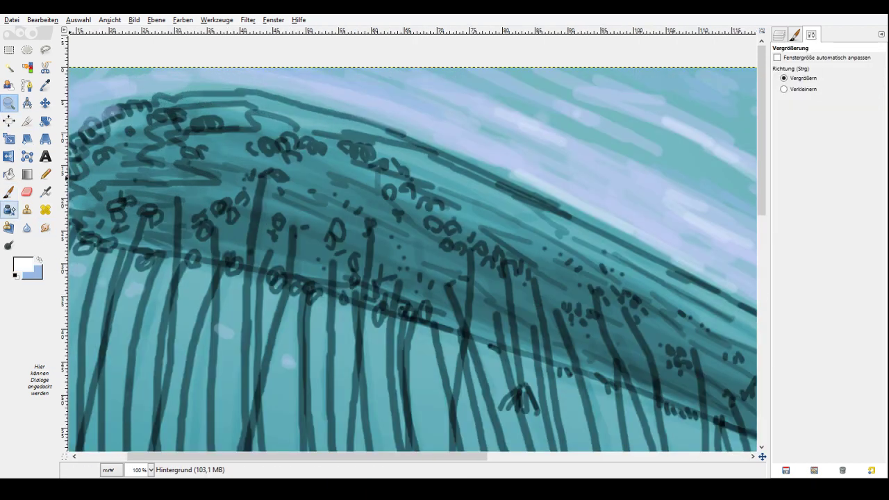
{"action": "key", "text": "p"}
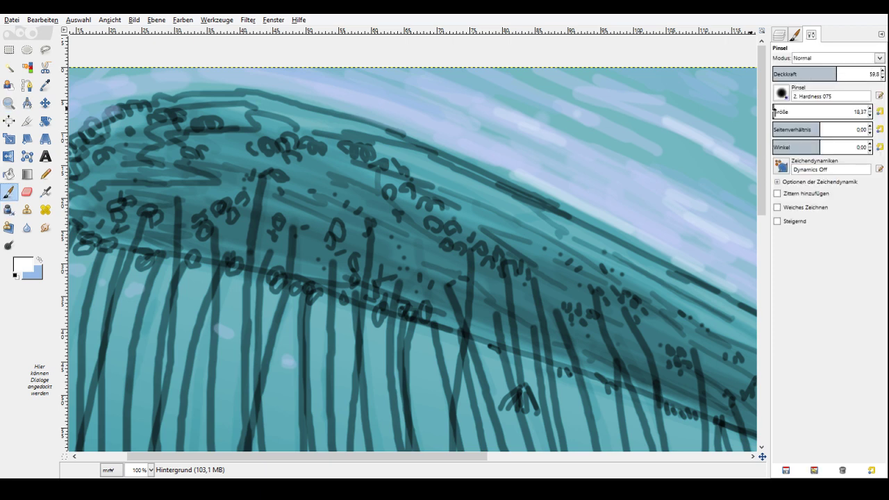
{"action": "left_click_drag", "start_coordinate": [181, 101], "coordinate": [215, 97]}
{"action": "left_click", "coordinate": [870, 115]}
{"action": "left_click", "coordinate": [870, 114]}
{"action": "left_click", "coordinate": [870, 115]}
{"action": "left_click", "coordinate": [870, 115]}
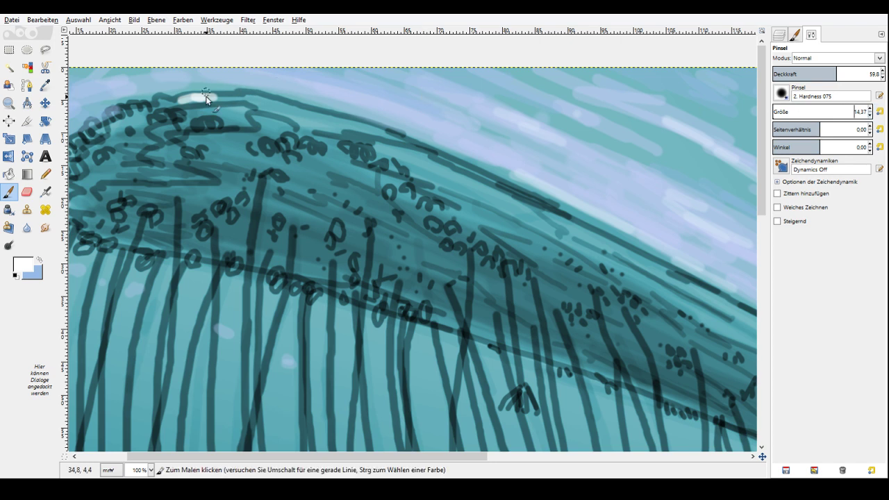
{"action": "mouse_move", "coordinate": [206, 97]}
{"action": "left_mouse_down"}
{"action": "mouse_move", "coordinate": [444, 156]}
{"action": "mouse_move", "coordinate": [515, 189]}
{"action": "left_mouse_up"}
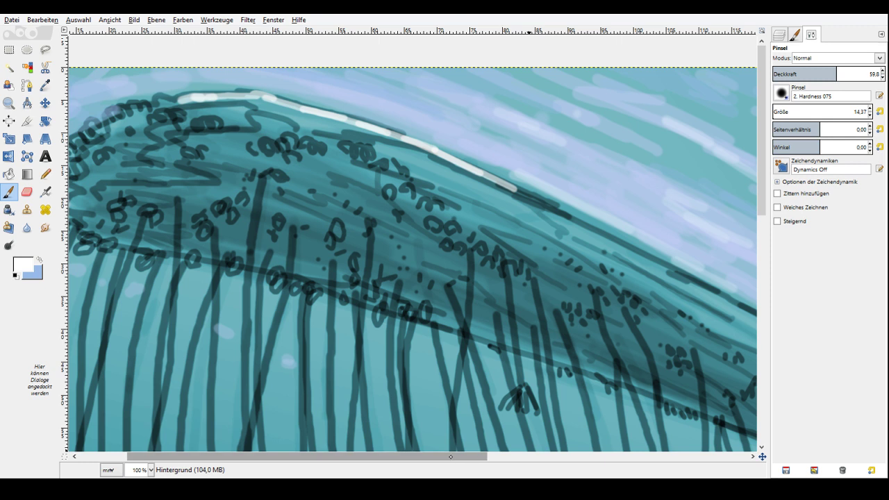
Extend the white highlight with dabs around the body's rounded end and reinforce the line along its top.
{"action": "left_click_drag", "start_coordinate": [451, 456], "coordinate": [401, 456]}
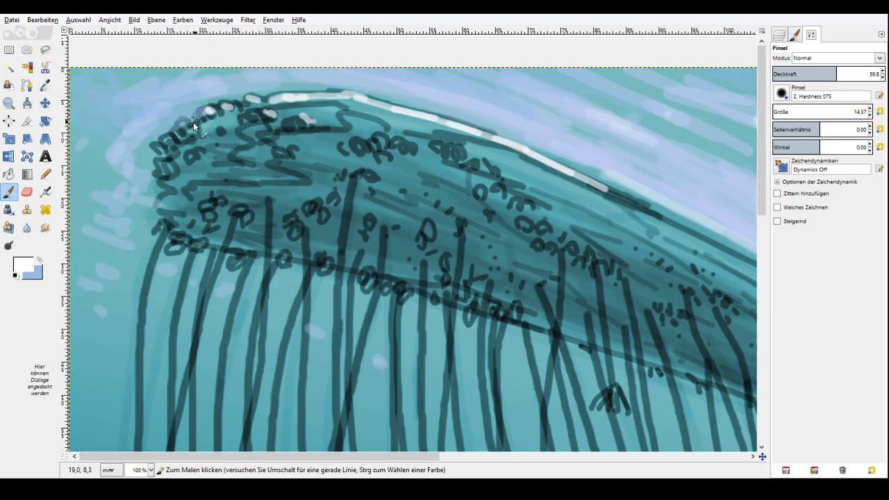
{"action": "left_click_drag", "start_coordinate": [280, 102], "coordinate": [306, 102]}
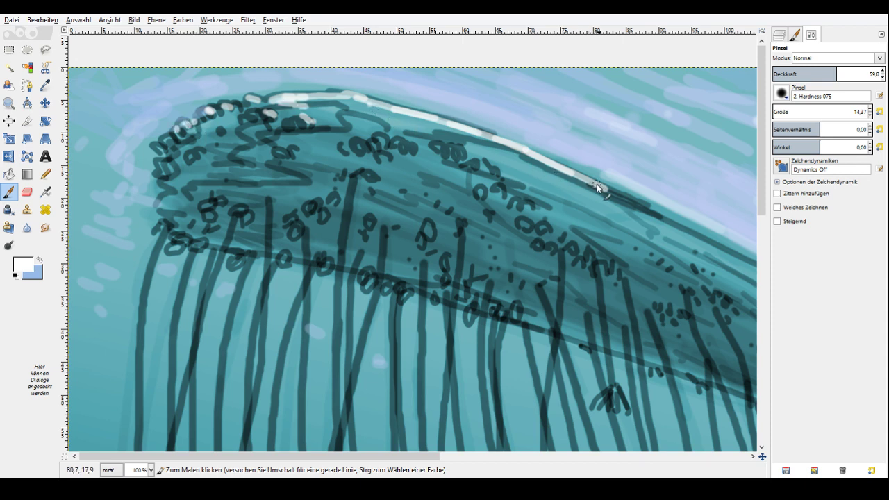
{"action": "mouse_move", "coordinate": [416, 116]}
{"action": "left_mouse_down"}
{"action": "mouse_move", "coordinate": [344, 91]}
{"action": "mouse_move", "coordinate": [288, 96]}
{"action": "left_mouse_up"}
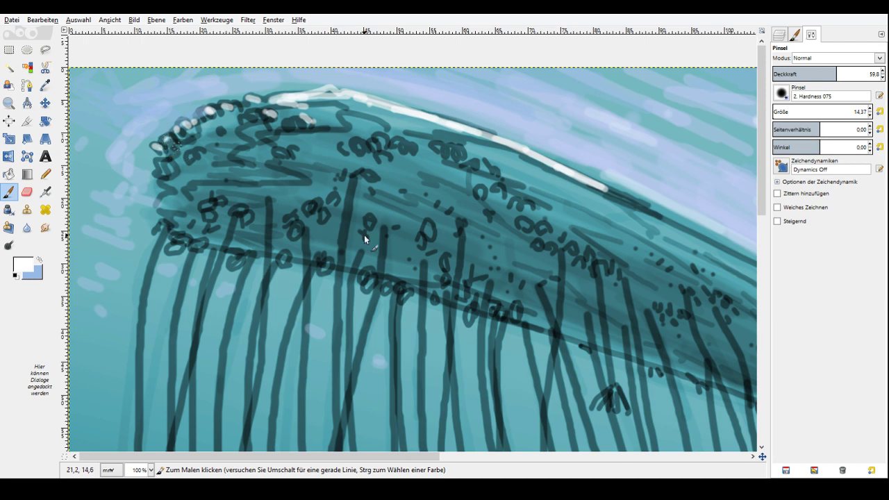
Set the opacity to 39.7, choose an off-white colour and continue the rim highlight along the middle of the upper edge.
{"action": "left_click", "coordinate": [646, 456]}
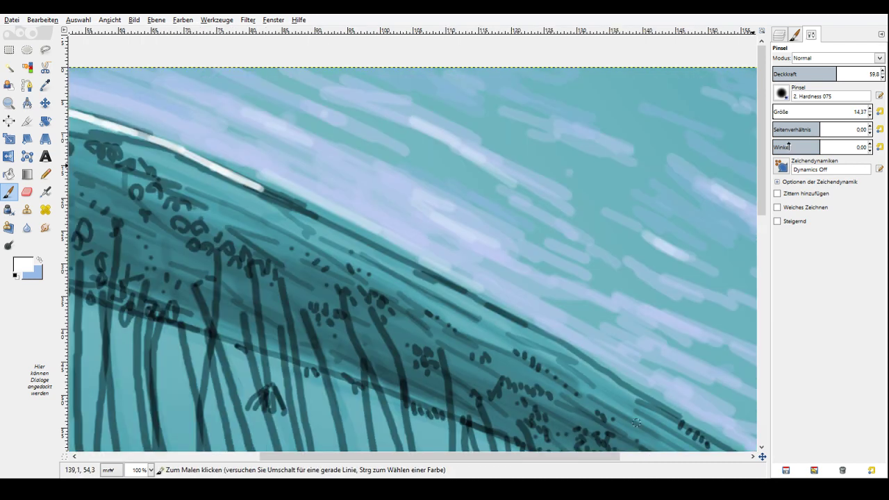
{"action": "left_click", "coordinate": [816, 74]}
{"action": "left_click", "coordinate": [660, 231], "text": "ctrl"}
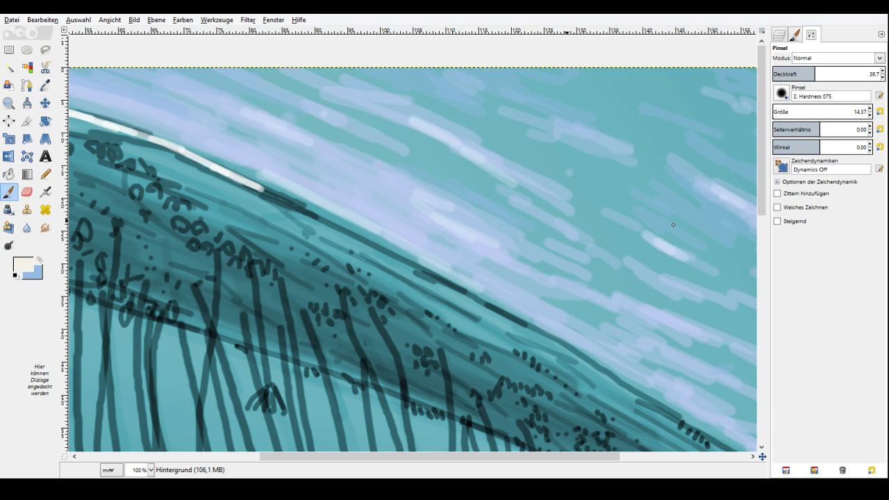
{"action": "mouse_move", "coordinate": [432, 276]}
{"action": "left_mouse_down"}
{"action": "mouse_move", "coordinate": [272, 197]}
{"action": "mouse_move", "coordinate": [583, 362]}
{"action": "left_mouse_up"}
Extend the off-white rim highlight to the body's pointed tip with brush size 11.37 and opacity 57.7.
{"action": "left_click_drag", "start_coordinate": [763, 457], "coordinate": [783, 372]}
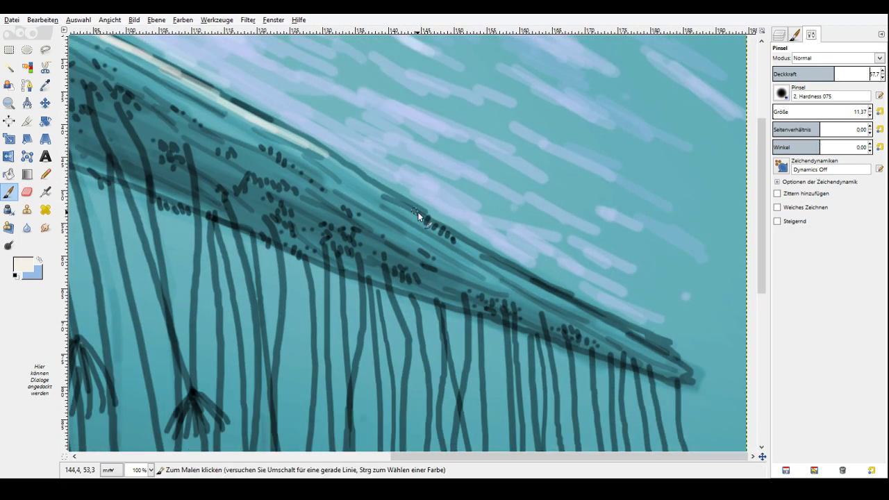
{"action": "left_click_drag", "start_coordinate": [425, 215], "coordinate": [306, 146]}
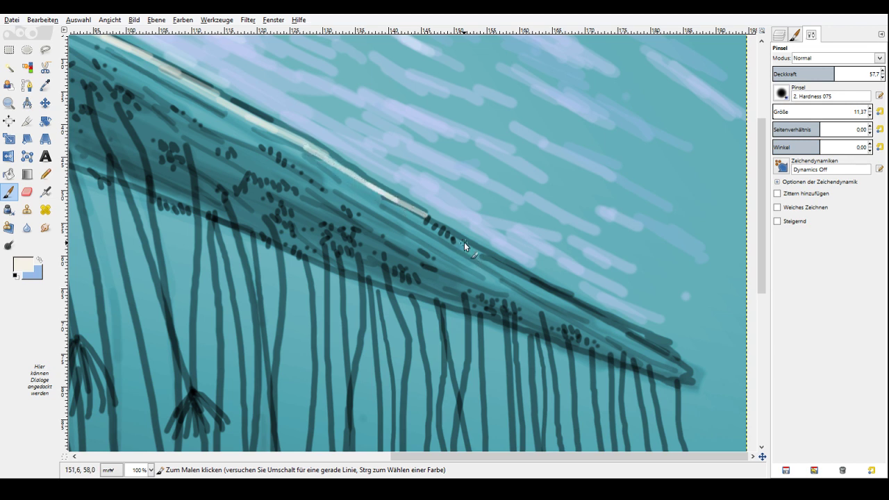
{"action": "left_click_drag", "start_coordinate": [464, 242], "coordinate": [674, 358]}
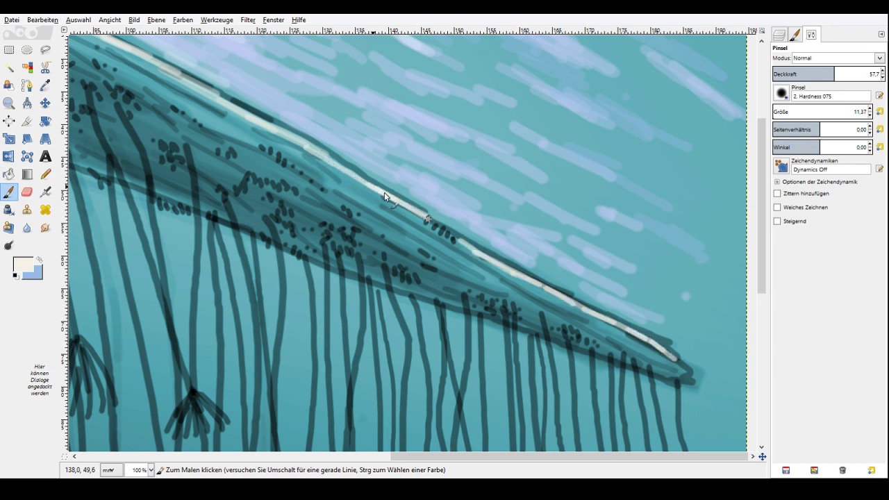
{"action": "left_click_drag", "start_coordinate": [298, 145], "coordinate": [251, 123]}
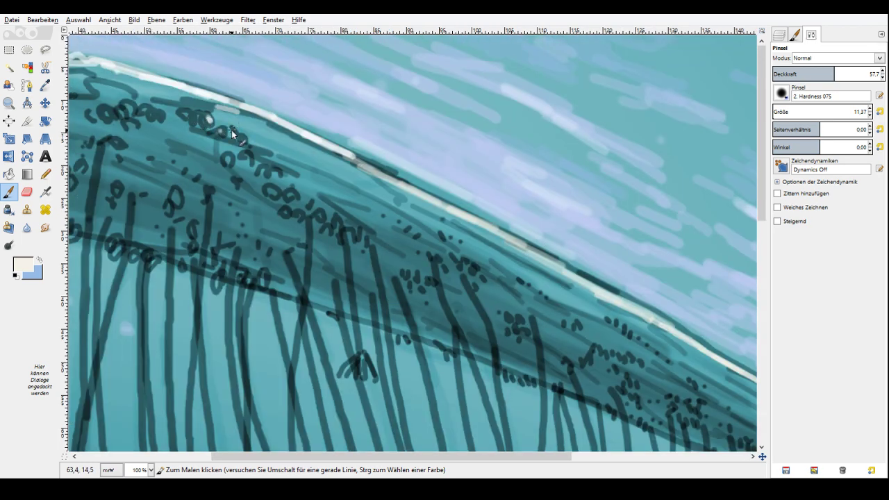
Dab off-white highlights onto the ring-shaped bumps along the upper body and below the rim near the rounded end.
{"action": "left_click", "coordinate": [252, 158]}
{"action": "left_click", "coordinate": [267, 170]}
{"action": "left_click", "coordinate": [277, 171]}
{"action": "left_click", "coordinate": [291, 191]}
{"action": "left_click", "coordinate": [310, 203]}
{"action": "left_click", "coordinate": [321, 216]}
{"action": "left_click", "coordinate": [332, 216]}
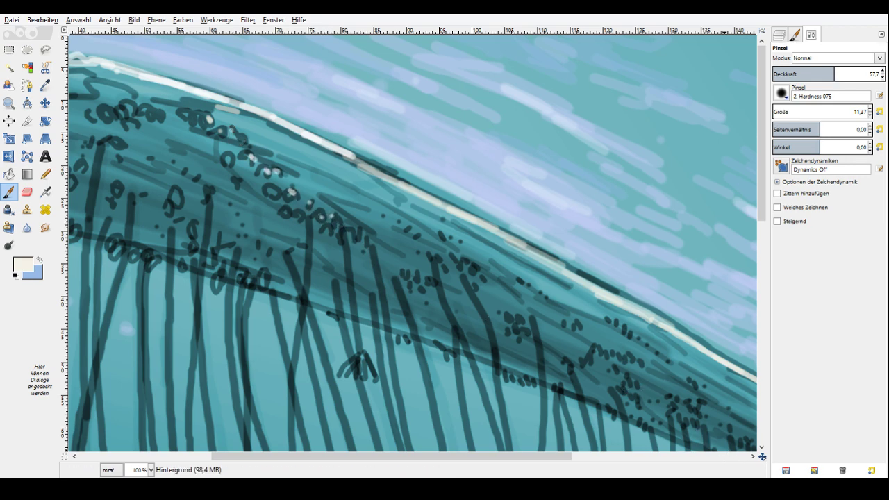
{"action": "scroll", "coordinate": [559, 230], "scroll_direction": "down", "scroll_amount": 1}
{"action": "left_click", "coordinate": [543, 207]}
{"action": "left_click", "coordinate": [515, 195]}
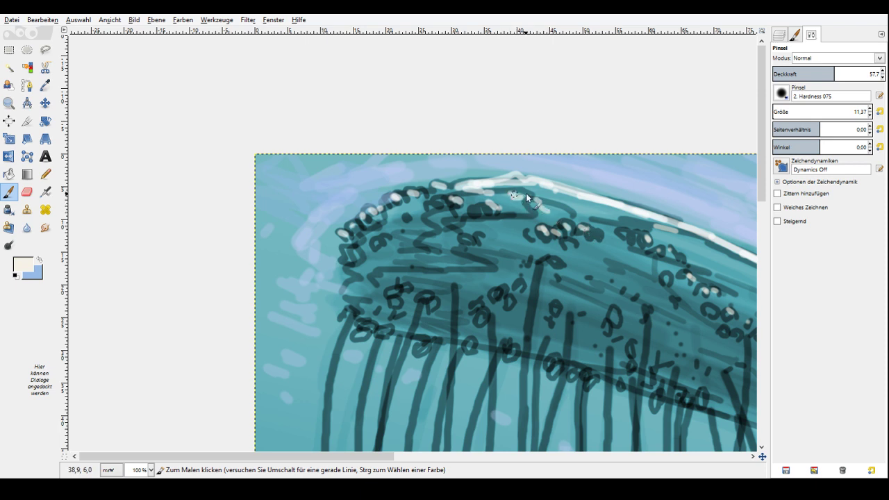
Paint short off-white strokes under the rim highlight and around the body's rounded end.
{"action": "left_click_drag", "start_coordinate": [556, 197], "coordinate": [599, 212]}
{"action": "left_click_drag", "start_coordinate": [535, 191], "coordinate": [439, 191]}
{"action": "left_click_drag", "start_coordinate": [398, 204], "coordinate": [411, 212]}
{"action": "left_click", "coordinate": [359, 232]}
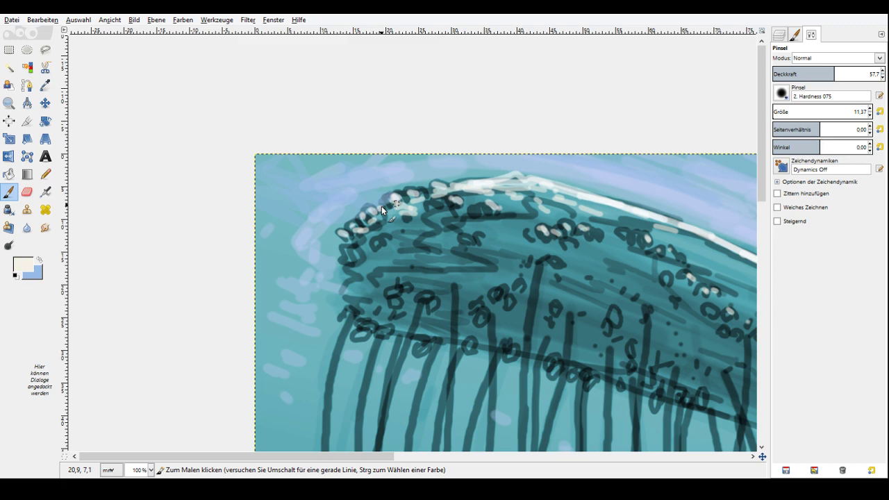
{"action": "mouse_move", "coordinate": [381, 205]}
{"action": "left_mouse_down"}
{"action": "mouse_move", "coordinate": [529, 188]}
{"action": "mouse_move", "coordinate": [549, 196]}
{"action": "left_mouse_up"}
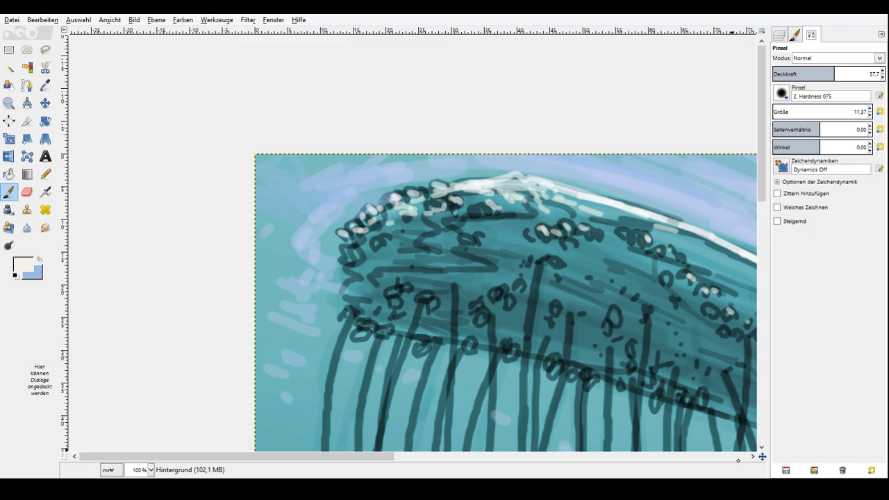
Add off-white strokes along the middle of the body's upper edge, filling in the rim highlight and its lower border.
{"action": "left_click", "coordinate": [739, 457]}
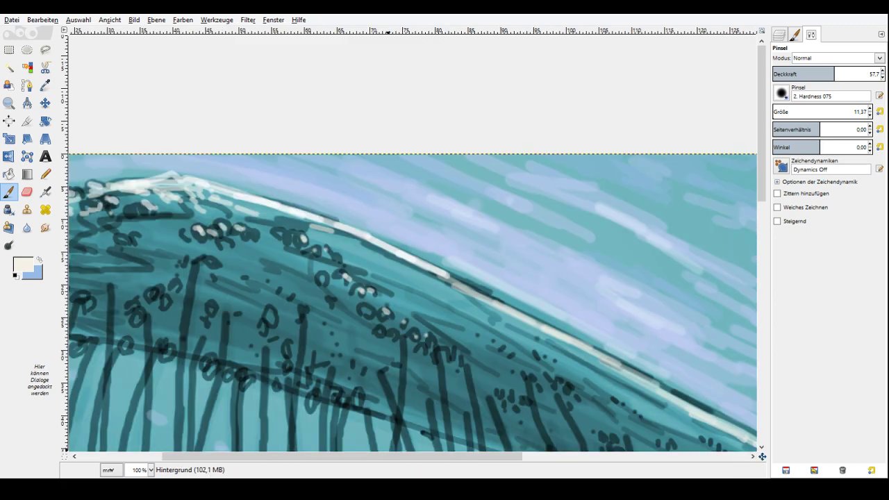
{"action": "left_click_drag", "start_coordinate": [660, 401], "coordinate": [326, 204]}
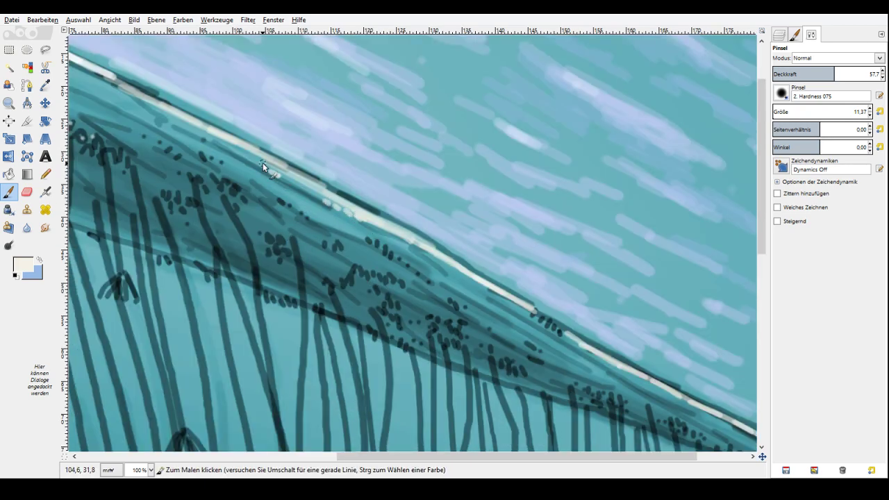
{"action": "left_click_drag", "start_coordinate": [119, 83], "coordinate": [156, 100]}
{"action": "left_click", "coordinate": [529, 307]}
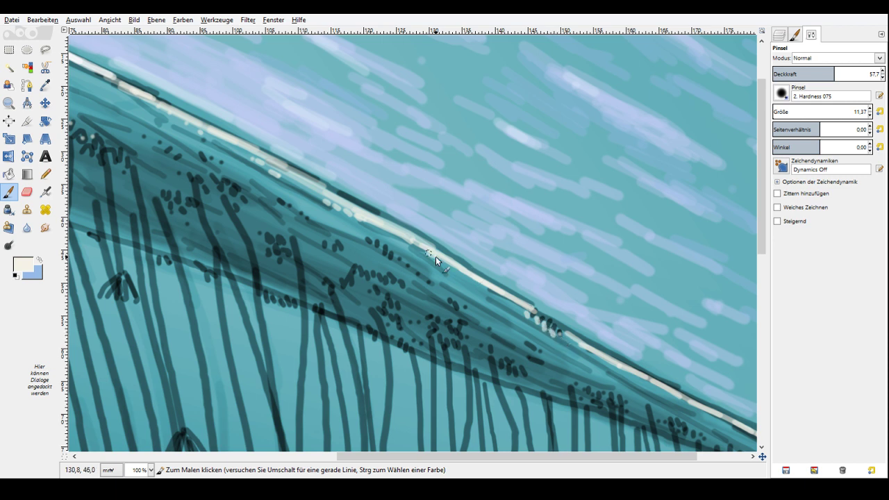
{"action": "left_click_drag", "start_coordinate": [449, 266], "coordinate": [472, 280]}
Dot small off-white highlights just below the rim, over the dark speckles along the middle of the body.
{"action": "left_click", "coordinate": [367, 240]}
{"action": "left_click", "coordinate": [383, 248]}
{"action": "left_click", "coordinate": [391, 254]}
{"action": "left_click", "coordinate": [404, 264]}
{"action": "left_click", "coordinate": [372, 233]}
{"action": "left_click", "coordinate": [358, 224]}
{"action": "left_click", "coordinate": [274, 194]}
{"action": "left_click", "coordinate": [282, 201]}
{"action": "left_click", "coordinate": [249, 171]}
{"action": "left_click_drag", "start_coordinate": [256, 179], "coordinate": [542, 263]}
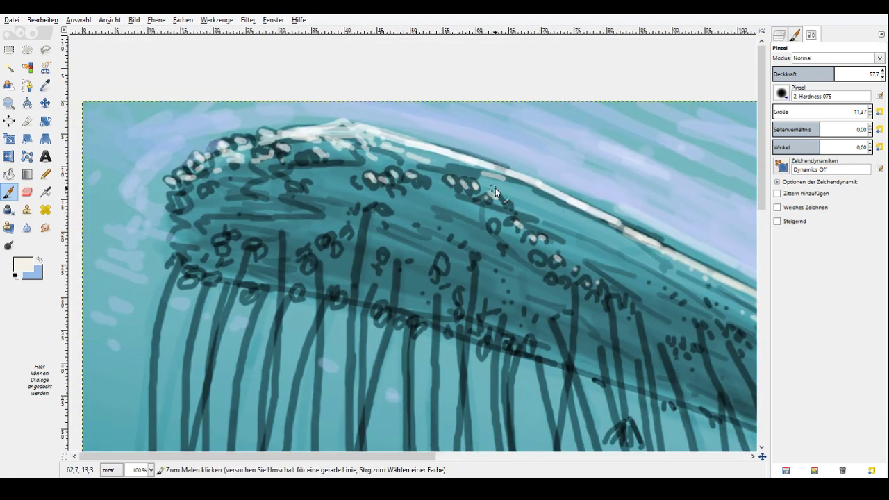
Switch to a reddish-orange, set the Paintbrush size to 10.37 and paint over the strands of the leftmost upper tassel.
{"action": "left_click", "coordinate": [9, 103]}
{"action": "left_click", "coordinate": [799, 89]}
{"action": "left_click", "coordinate": [538, 205]}
{"action": "left_click", "coordinate": [538, 207]}
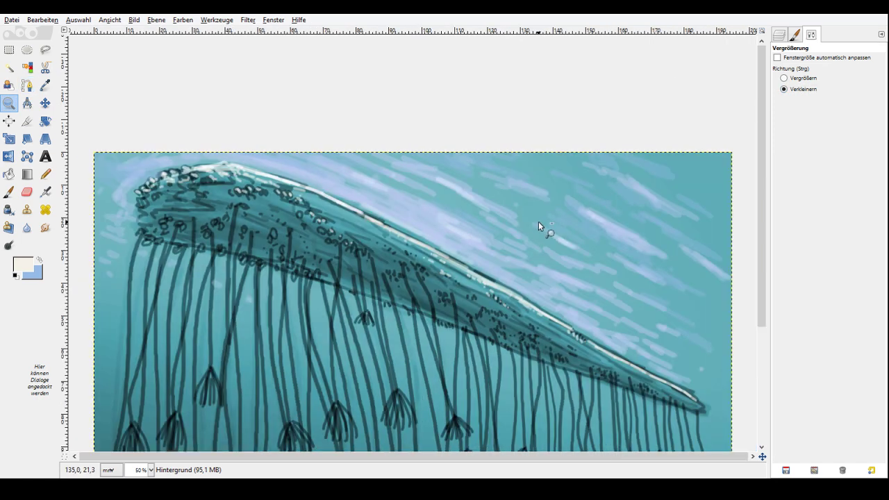
{"action": "left_click", "coordinate": [539, 222], "text": "ctrl"}
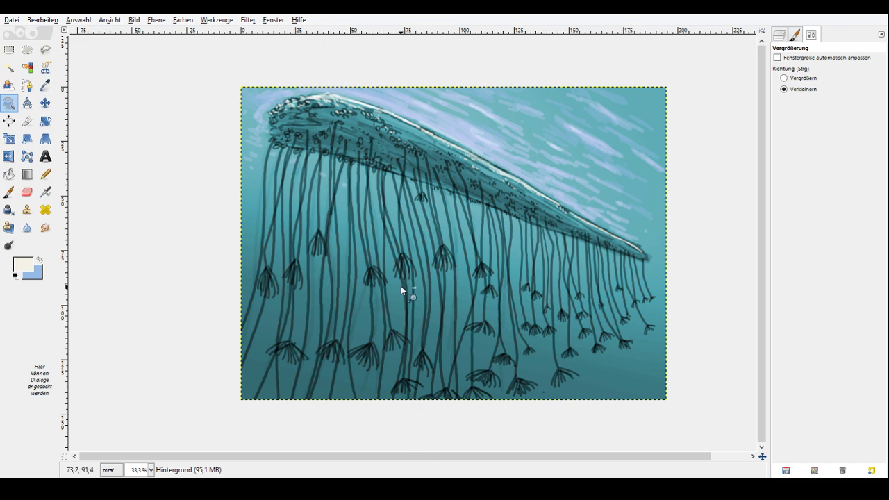
{"action": "left_click", "coordinate": [784, 77]}
{"action": "left_click", "coordinate": [251, 349]}
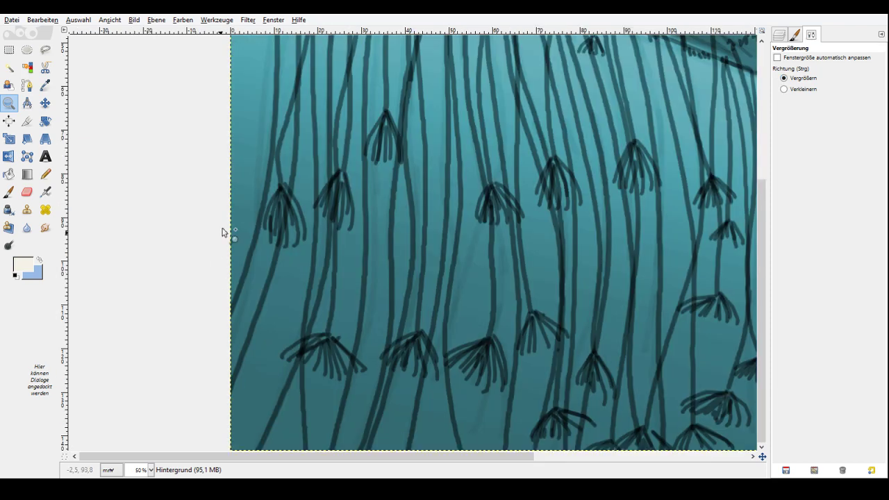
{"action": "left_click", "coordinate": [244, 174]}
{"action": "key", "text": "x"}
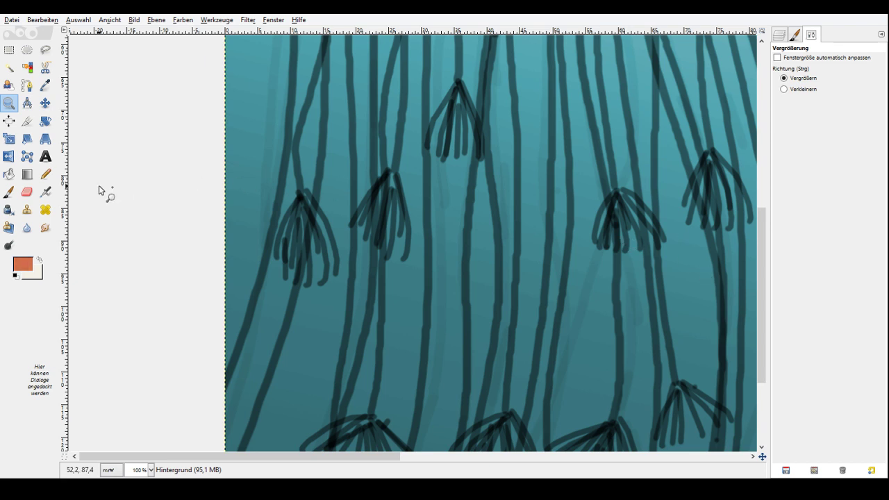
{"action": "key", "text": "p"}
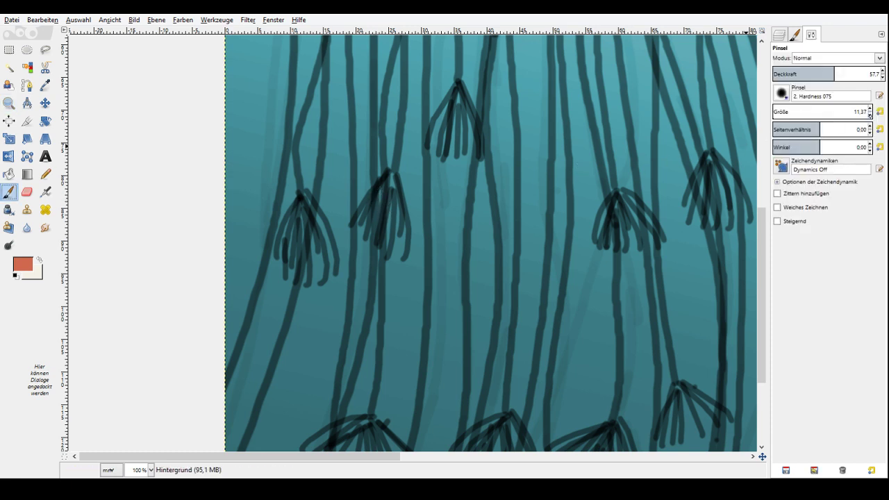
{"action": "left_click", "coordinate": [870, 115]}
{"action": "left_click_drag", "start_coordinate": [290, 221], "coordinate": [300, 204]}
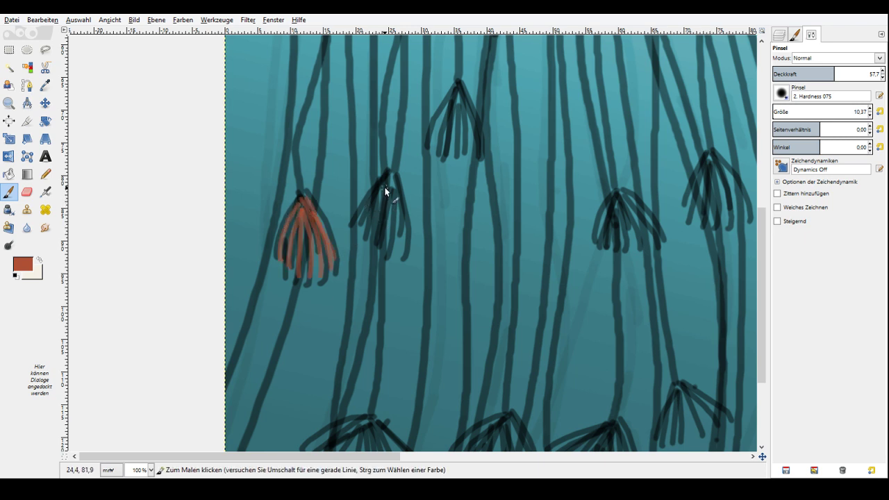
Paint reddish-orange strands over the second and third tassels from the left in the upper row.
{"action": "left_click_drag", "start_coordinate": [386, 184], "coordinate": [354, 227]}
{"action": "mouse_move", "coordinate": [383, 187]}
{"action": "left_mouse_down"}
{"action": "mouse_move", "coordinate": [359, 231]}
{"action": "mouse_move", "coordinate": [377, 216]}
{"action": "left_mouse_up"}
{"action": "left_click_drag", "start_coordinate": [391, 182], "coordinate": [384, 234]}
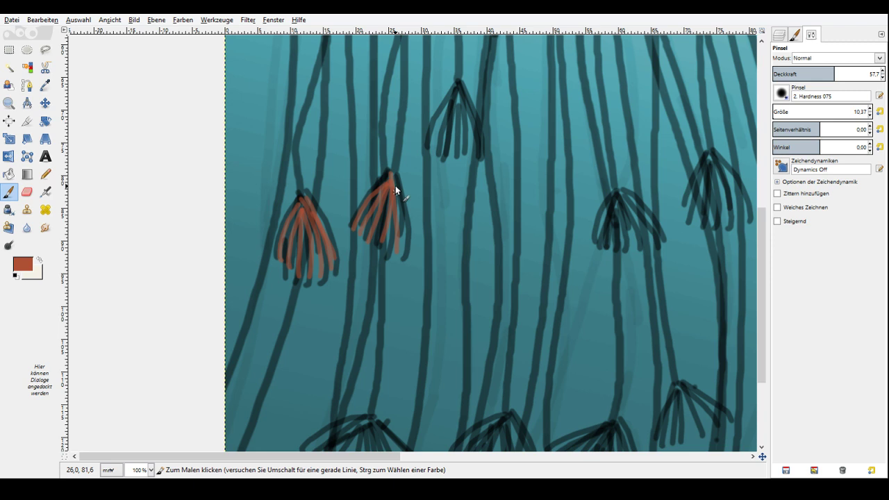
{"action": "left_click_drag", "start_coordinate": [393, 182], "coordinate": [405, 236]}
{"action": "left_click_drag", "start_coordinate": [455, 91], "coordinate": [430, 144]}
{"action": "left_click_drag", "start_coordinate": [455, 98], "coordinate": [441, 152]}
{"action": "left_click_drag", "start_coordinate": [460, 92], "coordinate": [480, 156]}
Colour the fourth and fifth upper-row tassels with reddish-orange strokes fanning out from their tips.
{"action": "mouse_move", "coordinate": [615, 198]}
{"action": "left_mouse_down"}
{"action": "mouse_move", "coordinate": [598, 248]}
{"action": "mouse_move", "coordinate": [608, 247]}
{"action": "left_mouse_up"}
{"action": "mouse_move", "coordinate": [620, 198]}
{"action": "left_mouse_down"}
{"action": "mouse_move", "coordinate": [623, 241]}
{"action": "mouse_move", "coordinate": [639, 243]}
{"action": "left_mouse_up"}
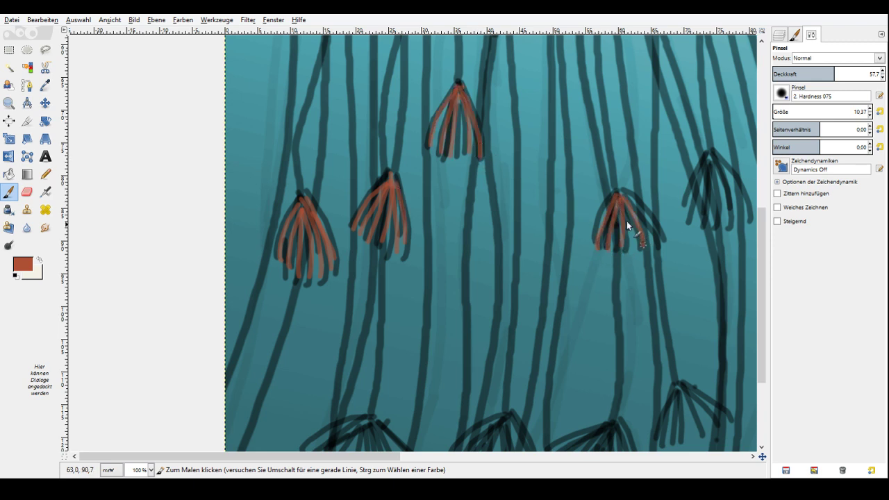
{"action": "left_click_drag", "start_coordinate": [621, 198], "coordinate": [658, 242]}
{"action": "mouse_move", "coordinate": [710, 157]}
{"action": "left_mouse_down"}
{"action": "mouse_move", "coordinate": [685, 212]}
{"action": "mouse_move", "coordinate": [693, 220]}
{"action": "left_mouse_up"}
{"action": "mouse_move", "coordinate": [710, 164]}
{"action": "left_mouse_down"}
{"action": "mouse_move", "coordinate": [707, 225]}
{"action": "mouse_move", "coordinate": [752, 225]}
{"action": "left_mouse_up"}
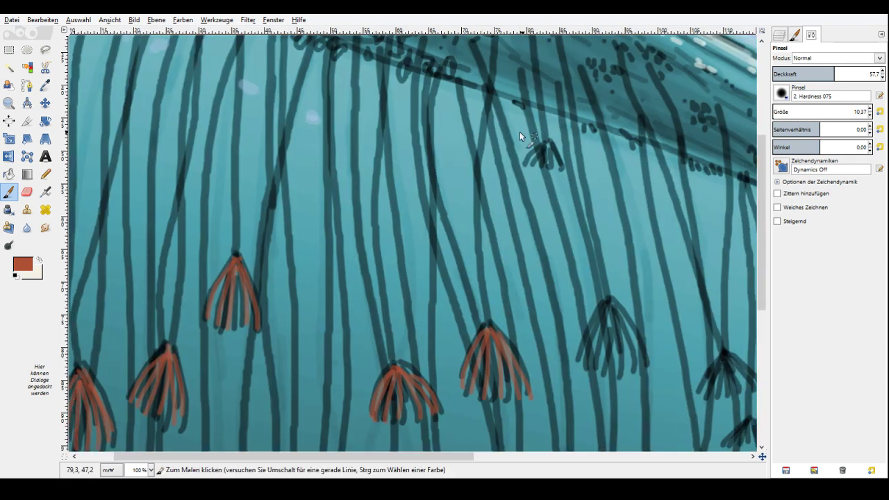
Paint reddish-orange strands over the small tassel just below the body and the large tassel below and beside it.
{"action": "mouse_move", "coordinate": [544, 141]}
{"action": "left_mouse_down"}
{"action": "mouse_move", "coordinate": [526, 159]}
{"action": "mouse_move", "coordinate": [551, 165]}
{"action": "left_mouse_up"}
{"action": "left_click_drag", "start_coordinate": [607, 300], "coordinate": [581, 358]}
{"action": "mouse_move", "coordinate": [608, 300]}
{"action": "left_mouse_down"}
{"action": "mouse_move", "coordinate": [610, 368]}
{"action": "mouse_move", "coordinate": [631, 366]}
{"action": "left_mouse_up"}
{"action": "left_click_drag", "start_coordinate": [609, 300], "coordinate": [649, 362]}
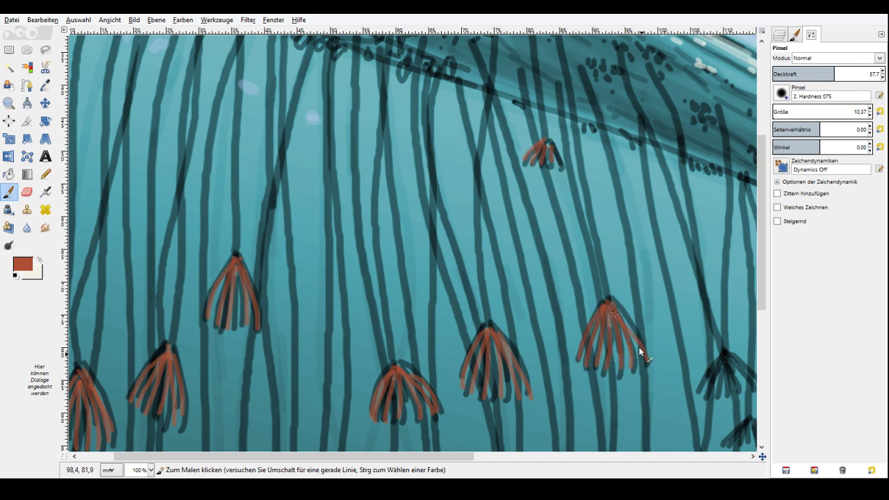
Set the brush size to 9.37 and the opacity to 69.1, and colour the three vertically staggered tassels near the painting's centre.
{"action": "left_click_drag", "start_coordinate": [762, 457], "coordinate": [791, 479]}
{"action": "left_click", "coordinate": [870, 115]}
{"action": "left_click", "coordinate": [846, 73]}
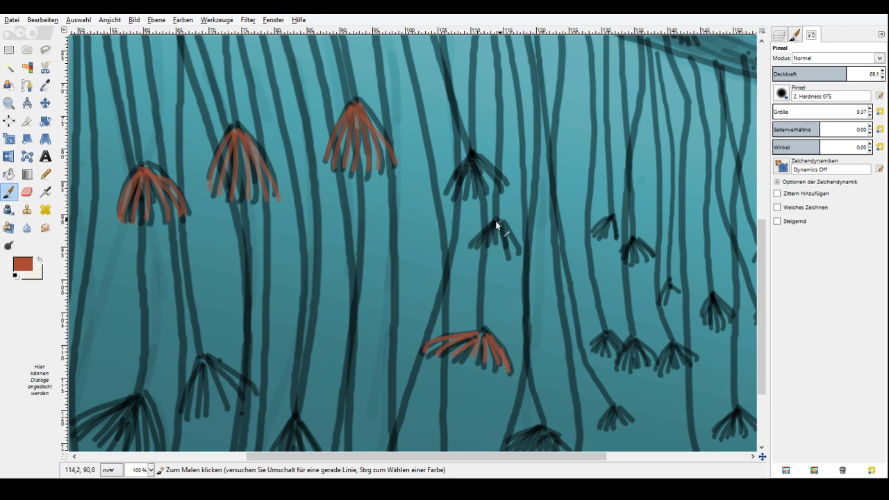
{"action": "left_click_drag", "start_coordinate": [498, 224], "coordinate": [493, 246]}
{"action": "left_click_drag", "start_coordinate": [498, 228], "coordinate": [509, 250]}
{"action": "left_click_drag", "start_coordinate": [500, 223], "coordinate": [519, 249]}
{"action": "left_click_drag", "start_coordinate": [473, 161], "coordinate": [449, 193]}
{"action": "left_click_drag", "start_coordinate": [471, 166], "coordinate": [459, 195]}
{"action": "mouse_move", "coordinate": [473, 165]}
{"action": "left_mouse_down"}
{"action": "mouse_move", "coordinate": [468, 189]}
{"action": "mouse_move", "coordinate": [473, 161]}
{"action": "mouse_move", "coordinate": [502, 188]}
{"action": "left_mouse_up"}
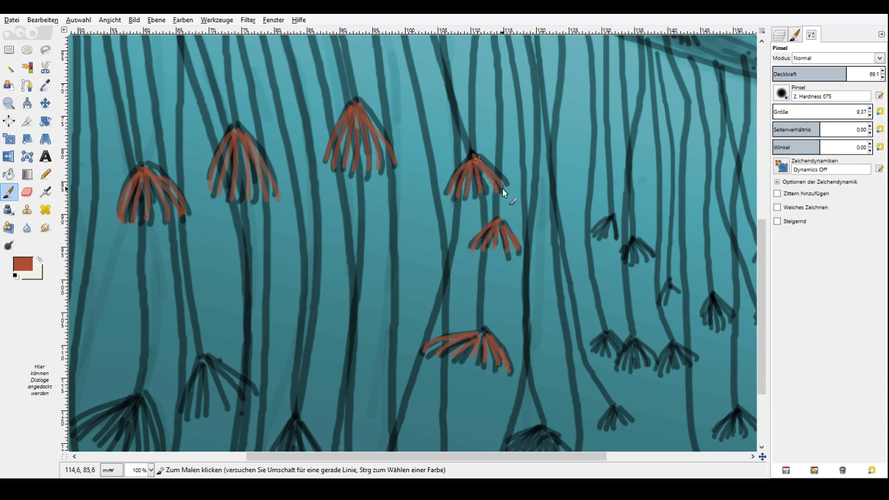
Paint reddish-orange strands across the third wide tassel from the left in the lower row.
{"action": "mouse_move", "coordinate": [763, 456]}
{"action": "left_mouse_down"}
{"action": "mouse_move", "coordinate": [773, 457]}
{"action": "mouse_move", "coordinate": [752, 461]}
{"action": "mouse_move", "coordinate": [725, 441]}
{"action": "left_mouse_up"}
{"action": "mouse_move", "coordinate": [516, 267]}
{"action": "left_mouse_down"}
{"action": "mouse_move", "coordinate": [465, 305]}
{"action": "mouse_move", "coordinate": [489, 303]}
{"action": "left_mouse_up"}
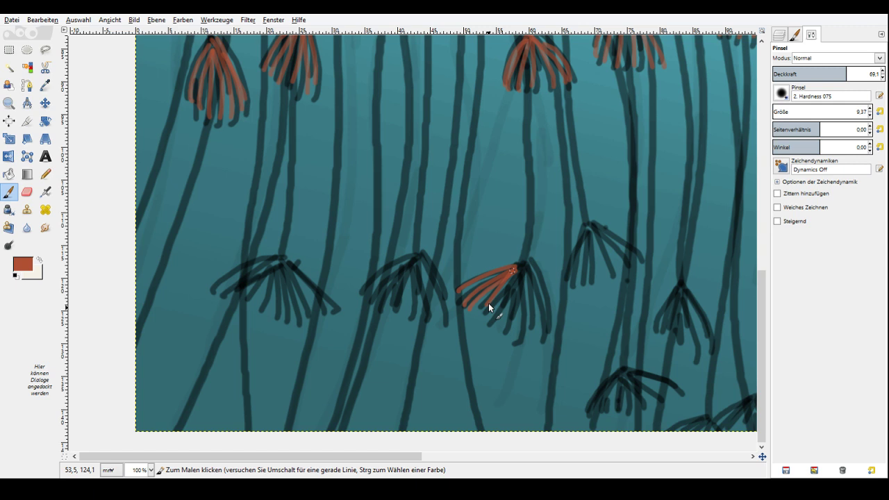
{"action": "left_click_drag", "start_coordinate": [516, 273], "coordinate": [501, 323]}
{"action": "left_click_drag", "start_coordinate": [518, 272], "coordinate": [512, 332]}
{"action": "left_click_drag", "start_coordinate": [521, 272], "coordinate": [522, 337]}
{"action": "left_click_drag", "start_coordinate": [525, 271], "coordinate": [536, 337]}
{"action": "left_click_drag", "start_coordinate": [530, 265], "coordinate": [544, 329]}
Colour the two leftmost wide tassels of the lower row with reddish-orange strands.
{"action": "mouse_move", "coordinate": [417, 258]}
{"action": "left_mouse_down"}
{"action": "mouse_move", "coordinate": [369, 293]}
{"action": "mouse_move", "coordinate": [373, 301]}
{"action": "mouse_move", "coordinate": [413, 263]}
{"action": "mouse_move", "coordinate": [399, 311]}
{"action": "left_mouse_up"}
{"action": "left_click_drag", "start_coordinate": [417, 258], "coordinate": [432, 324]}
{"action": "left_click_drag", "start_coordinate": [419, 258], "coordinate": [445, 314]}
{"action": "mouse_move", "coordinate": [278, 260]}
{"action": "left_mouse_down"}
{"action": "mouse_move", "coordinate": [230, 280]}
{"action": "mouse_move", "coordinate": [218, 308]}
{"action": "mouse_move", "coordinate": [234, 298]}
{"action": "mouse_move", "coordinate": [244, 317]}
{"action": "left_mouse_up"}
{"action": "mouse_move", "coordinate": [278, 268]}
{"action": "left_mouse_down"}
{"action": "mouse_move", "coordinate": [260, 316]}
{"action": "mouse_move", "coordinate": [282, 276]}
{"action": "mouse_move", "coordinate": [288, 324]}
{"action": "left_mouse_up"}
{"action": "left_click_drag", "start_coordinate": [283, 271], "coordinate": [311, 318]}
{"action": "left_click_drag", "start_coordinate": [285, 269], "coordinate": [328, 311]}
Paint reddish-orange strands over the next two lower-row tassels and start colouring the one near the canvas's lower edge.
{"action": "left_click_drag", "start_coordinate": [589, 228], "coordinate": [571, 281]}
{"action": "mouse_move", "coordinate": [589, 230]}
{"action": "left_mouse_down"}
{"action": "mouse_move", "coordinate": [580, 281]}
{"action": "mouse_move", "coordinate": [607, 280]}
{"action": "left_mouse_up"}
{"action": "mouse_move", "coordinate": [593, 231]}
{"action": "left_mouse_down"}
{"action": "mouse_move", "coordinate": [613, 267]}
{"action": "mouse_move", "coordinate": [626, 256]}
{"action": "left_mouse_up"}
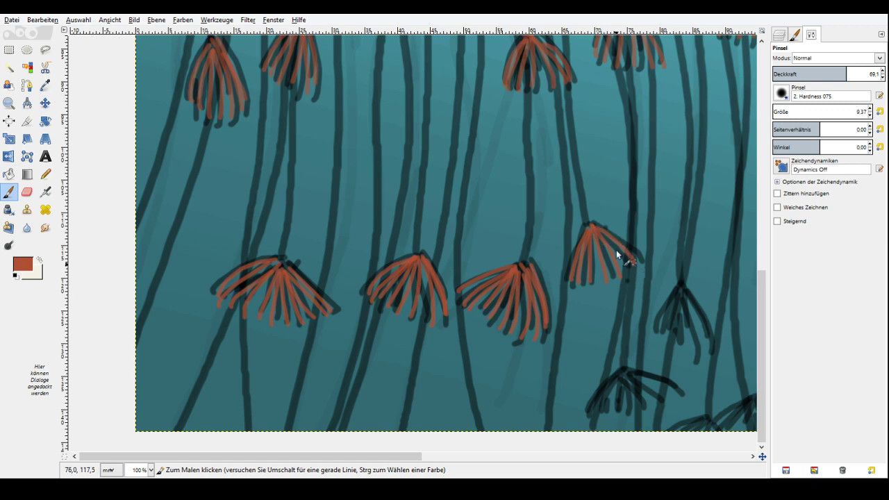
{"action": "left_click_drag", "start_coordinate": [681, 287], "coordinate": [698, 356]}
{"action": "left_click_drag", "start_coordinate": [625, 369], "coordinate": [588, 410]}
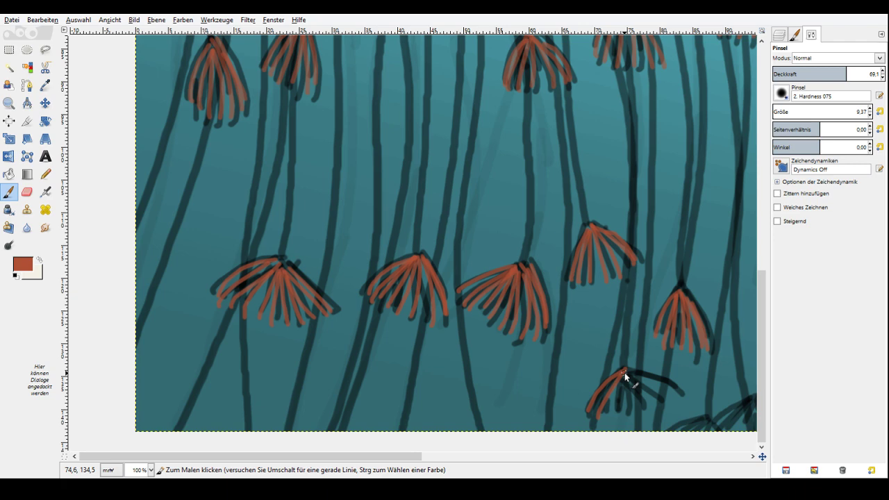
Colour the three tassels cut off by the canvas's lower edge with reddish-orange strokes.
{"action": "scroll", "coordinate": [625, 373], "scroll_direction": "right", "scroll_amount": 5}
{"action": "left_click_drag", "start_coordinate": [471, 434], "coordinate": [490, 406]}
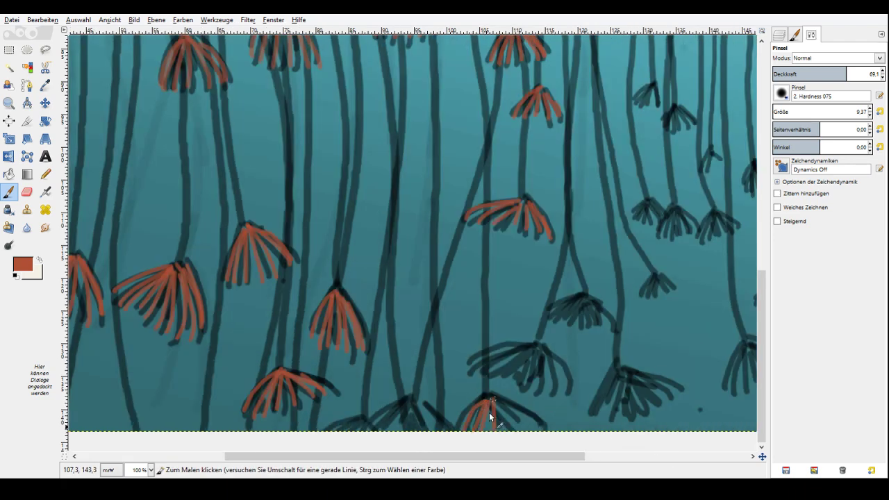
{"action": "left_click_drag", "start_coordinate": [514, 427], "coordinate": [492, 401]}
{"action": "left_click_drag", "start_coordinate": [540, 425], "coordinate": [493, 400]}
{"action": "left_click_drag", "start_coordinate": [377, 427], "coordinate": [413, 401]}
{"action": "mouse_move", "coordinate": [421, 426]}
{"action": "left_mouse_down"}
{"action": "mouse_move", "coordinate": [418, 400]}
{"action": "mouse_move", "coordinate": [443, 431]}
{"action": "left_mouse_up"}
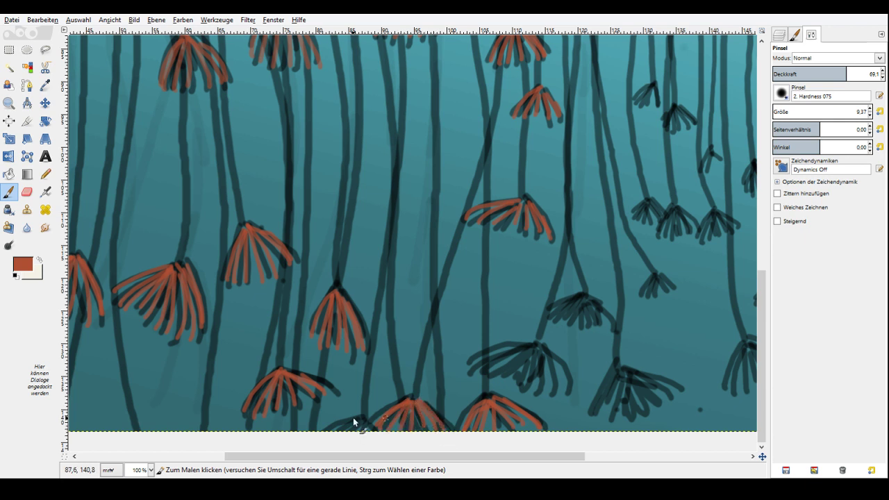
{"action": "left_click_drag", "start_coordinate": [363, 416], "coordinate": [332, 430]}
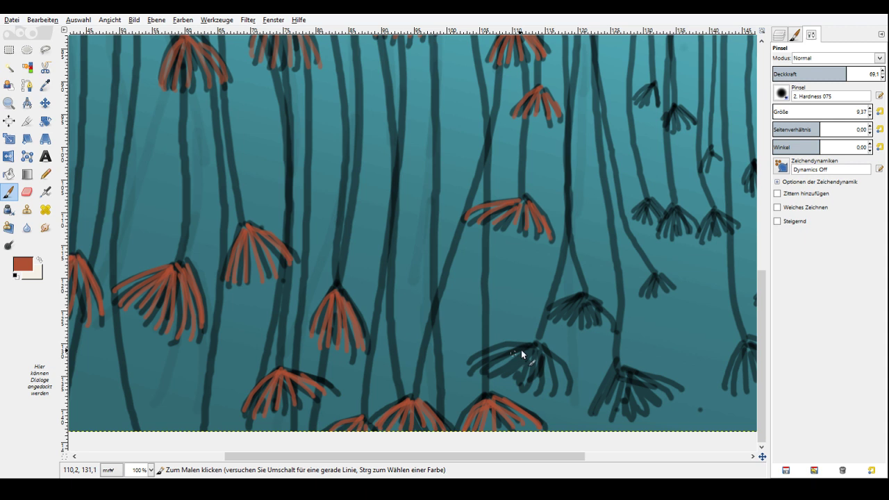
Paint reddish-orange strands over the two wide tassels just above the canvas's lower edge, right of the centre.
{"action": "left_click_drag", "start_coordinate": [521, 350], "coordinate": [476, 365]}
{"action": "left_click_drag", "start_coordinate": [525, 348], "coordinate": [502, 379]}
{"action": "mouse_move", "coordinate": [531, 347]}
{"action": "left_mouse_down"}
{"action": "mouse_move", "coordinate": [541, 387]}
{"action": "mouse_move", "coordinate": [562, 386]}
{"action": "left_mouse_up"}
{"action": "left_click_drag", "start_coordinate": [615, 370], "coordinate": [590, 414]}
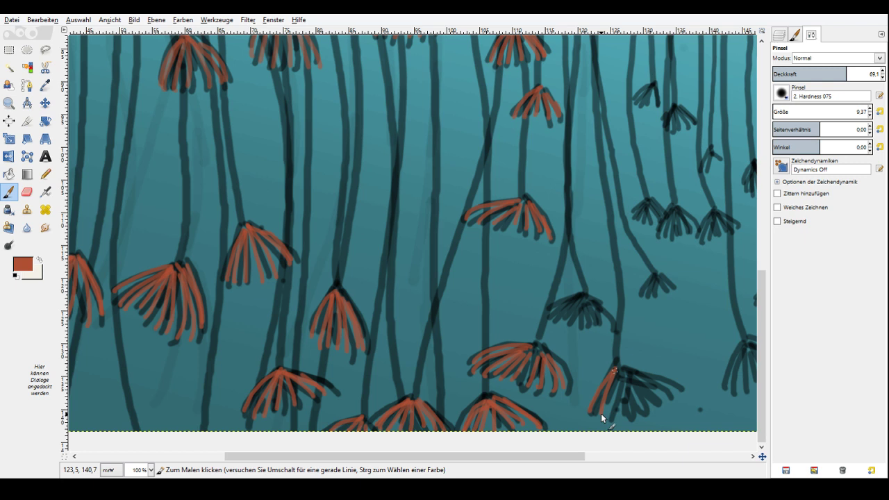
{"action": "left_click_drag", "start_coordinate": [618, 373], "coordinate": [611, 420]}
{"action": "left_click_drag", "start_coordinate": [621, 376], "coordinate": [629, 411]}
{"action": "left_click_drag", "start_coordinate": [623, 375], "coordinate": [653, 400]}
{"action": "left_click_drag", "start_coordinate": [624, 371], "coordinate": [676, 386]}
Colour the medium tassel above that wide pair and the small tassel beside it in reddish-orange.
{"action": "mouse_move", "coordinate": [589, 297]}
{"action": "left_mouse_down"}
{"action": "mouse_move", "coordinate": [564, 303]}
{"action": "mouse_move", "coordinate": [556, 320]}
{"action": "left_mouse_up"}
{"action": "mouse_move", "coordinate": [582, 300]}
{"action": "left_mouse_down"}
{"action": "mouse_move", "coordinate": [566, 325]}
{"action": "mouse_move", "coordinate": [576, 326]}
{"action": "left_mouse_up"}
{"action": "left_click_drag", "start_coordinate": [586, 302], "coordinate": [589, 324]}
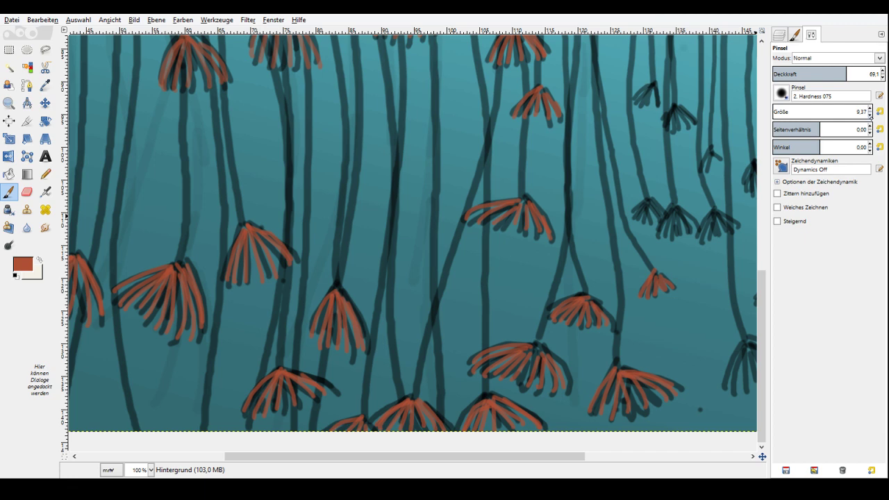
Reduce the brush size to 6.37 and paint reddish-orange strands over the cluster of small tassels right of the centre.
{"action": "double_click", "coordinate": [870, 115]}
{"action": "left_click", "coordinate": [870, 114]}
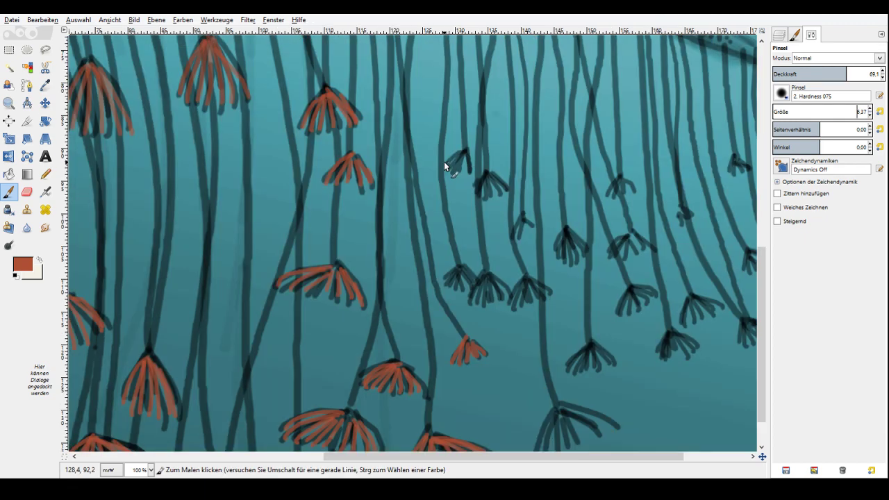
{"action": "mouse_move", "coordinate": [461, 154]}
{"action": "left_mouse_down"}
{"action": "mouse_move", "coordinate": [447, 164]}
{"action": "mouse_move", "coordinate": [467, 166]}
{"action": "left_mouse_up"}
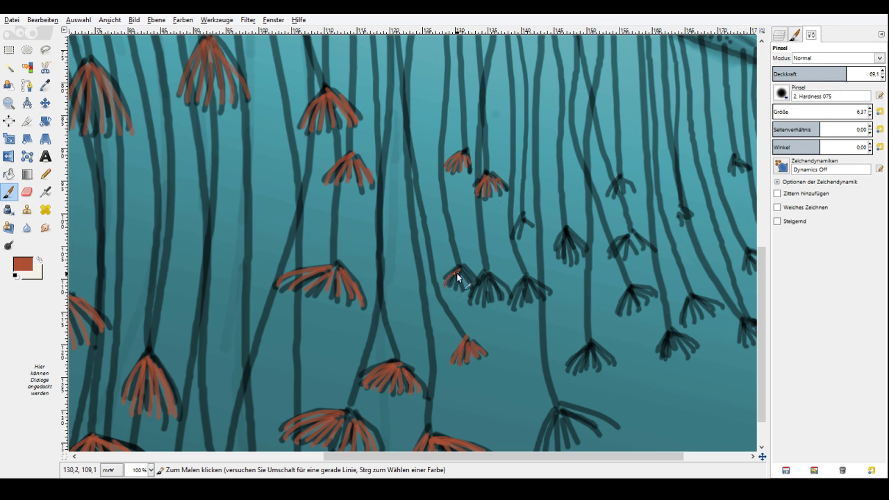
{"action": "left_click_drag", "start_coordinate": [459, 268], "coordinate": [446, 284]}
{"action": "mouse_move", "coordinate": [461, 268]}
{"action": "left_mouse_down"}
{"action": "mouse_move", "coordinate": [456, 288]}
{"action": "mouse_move", "coordinate": [470, 283]}
{"action": "mouse_move", "coordinate": [476, 302]}
{"action": "left_mouse_up"}
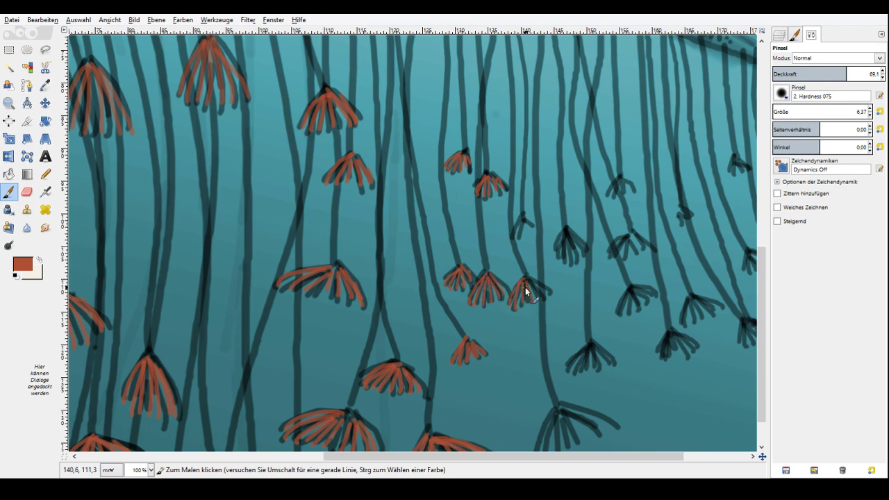
{"action": "left_click_drag", "start_coordinate": [528, 281], "coordinate": [546, 291]}
{"action": "left_click_drag", "start_coordinate": [520, 214], "coordinate": [513, 233]}
{"action": "left_click_drag", "start_coordinate": [521, 215], "coordinate": [523, 226]}
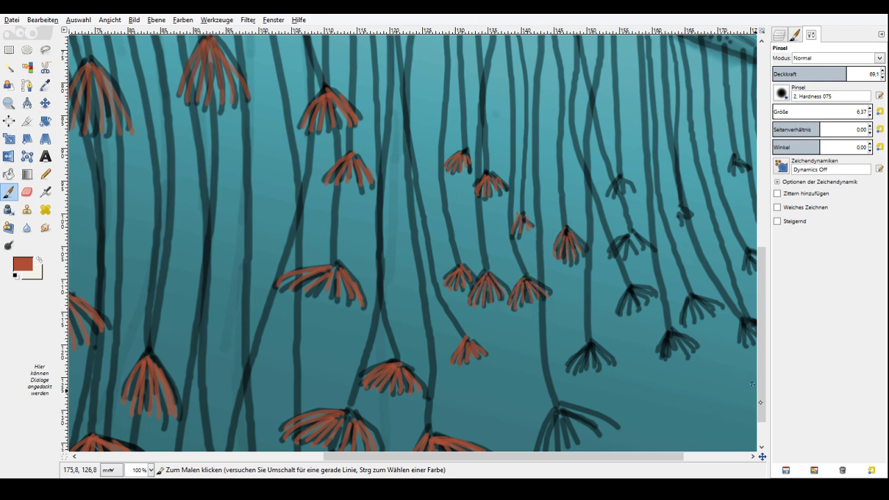
Paint reddish-orange strands over the wide tassel right of the lower centre and the four smaller dark tassels above it.
{"action": "left_click_drag", "start_coordinate": [762, 370], "coordinate": [762, 390]}
{"action": "left_click_drag", "start_coordinate": [555, 367], "coordinate": [547, 412]}
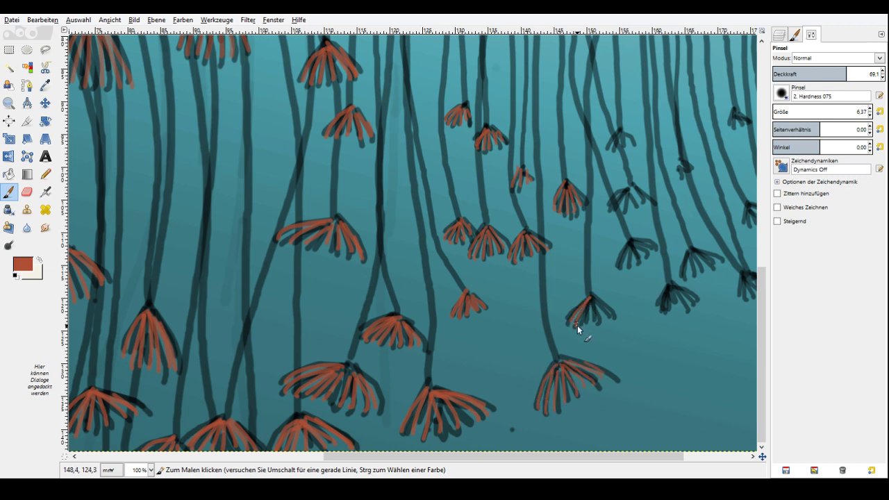
{"action": "mouse_move", "coordinate": [589, 299]}
{"action": "left_mouse_down"}
{"action": "mouse_move", "coordinate": [578, 325]}
{"action": "mouse_move", "coordinate": [610, 314]}
{"action": "left_mouse_up"}
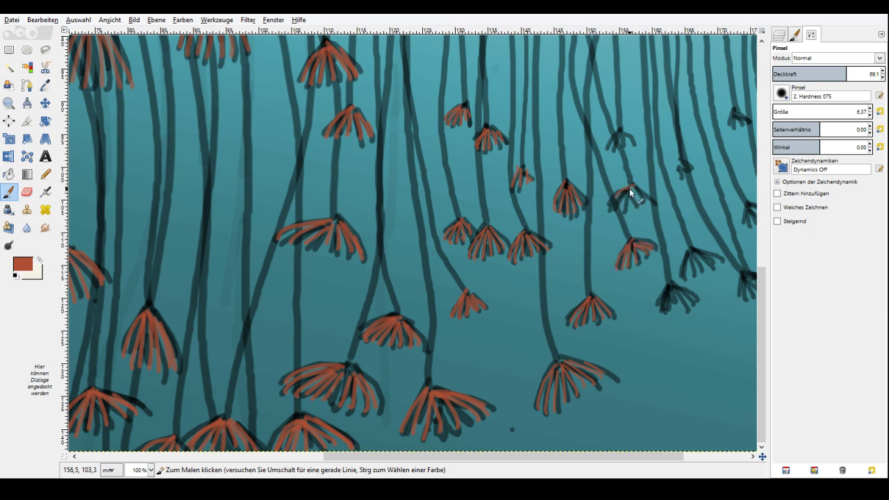
{"action": "left_click_drag", "start_coordinate": [629, 188], "coordinate": [609, 209]}
{"action": "mouse_move", "coordinate": [620, 132]}
{"action": "left_mouse_down"}
{"action": "mouse_move", "coordinate": [610, 148]}
{"action": "mouse_move", "coordinate": [630, 148]}
{"action": "left_mouse_up"}
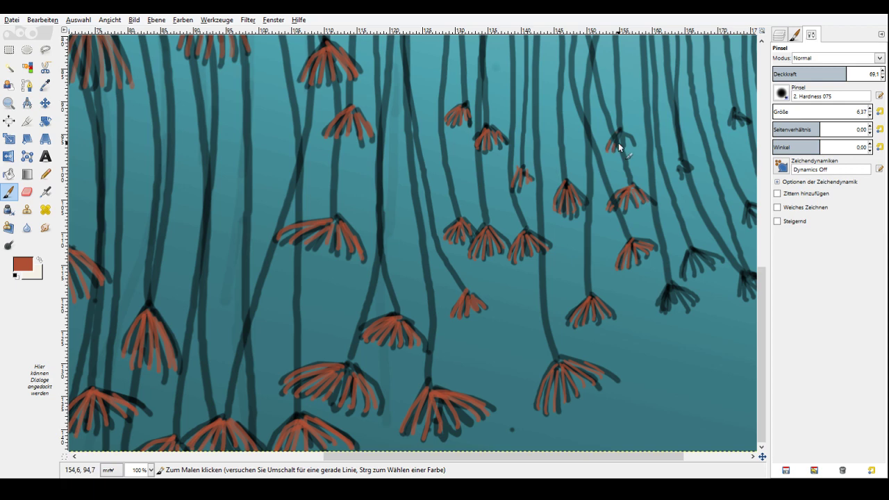
Colour the four uncoloured medium tassels towards the creature's right end with reddish-orange strokes.
{"action": "left_click_drag", "start_coordinate": [762, 456], "coordinate": [774, 457]}
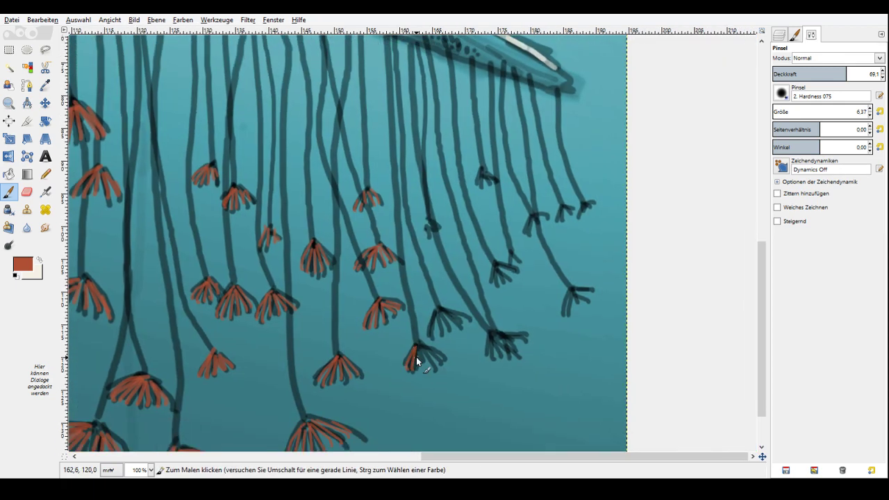
{"action": "left_click_drag", "start_coordinate": [436, 334], "coordinate": [443, 319]}
{"action": "left_click_drag", "start_coordinate": [490, 335], "coordinate": [503, 341]}
{"action": "left_click_drag", "start_coordinate": [494, 265], "coordinate": [493, 284]}
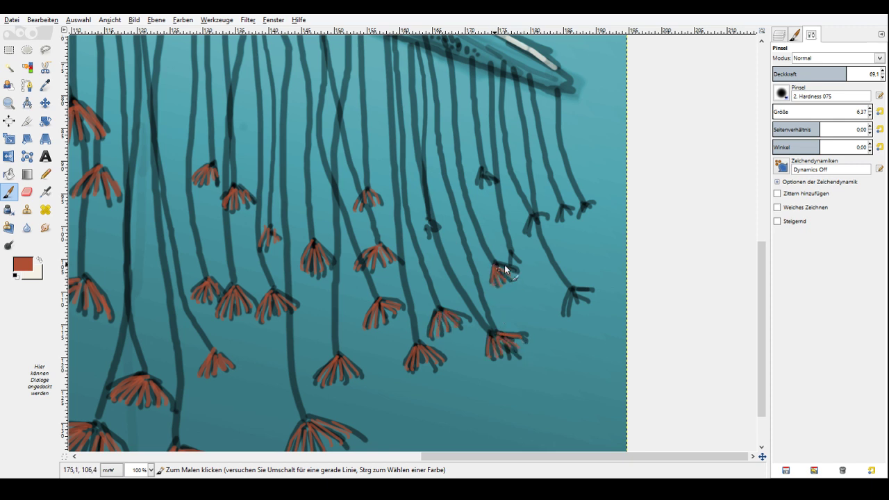
{"action": "left_click_drag", "start_coordinate": [504, 267], "coordinate": [515, 273]}
Paint reddish-orange strands over the remaining small tassels hanging below the creature's right tip.
{"action": "left_click_drag", "start_coordinate": [572, 290], "coordinate": [565, 310]}
{"action": "left_click_drag", "start_coordinate": [576, 290], "coordinate": [586, 297]}
{"action": "left_click_drag", "start_coordinate": [519, 262], "coordinate": [511, 252]}
{"action": "mouse_move", "coordinate": [534, 216]}
{"action": "left_mouse_down"}
{"action": "mouse_move", "coordinate": [530, 230]}
{"action": "mouse_move", "coordinate": [536, 217]}
{"action": "left_mouse_up"}
{"action": "left_click_drag", "start_coordinate": [481, 174], "coordinate": [487, 185]}
{"action": "mouse_move", "coordinate": [562, 205]}
{"action": "left_mouse_down"}
{"action": "mouse_move", "coordinate": [570, 214]}
{"action": "mouse_move", "coordinate": [592, 209]}
{"action": "left_mouse_up"}
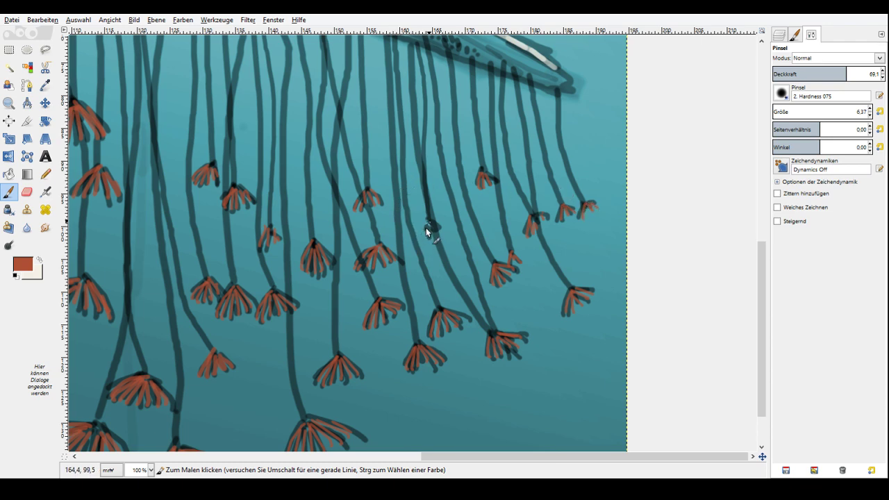
Switch to brown at size 10.37 and opacity 76.3, and dab spots among the rings below the rim's left part.
{"action": "left_click_drag", "start_coordinate": [763, 456], "coordinate": [727, 437]}
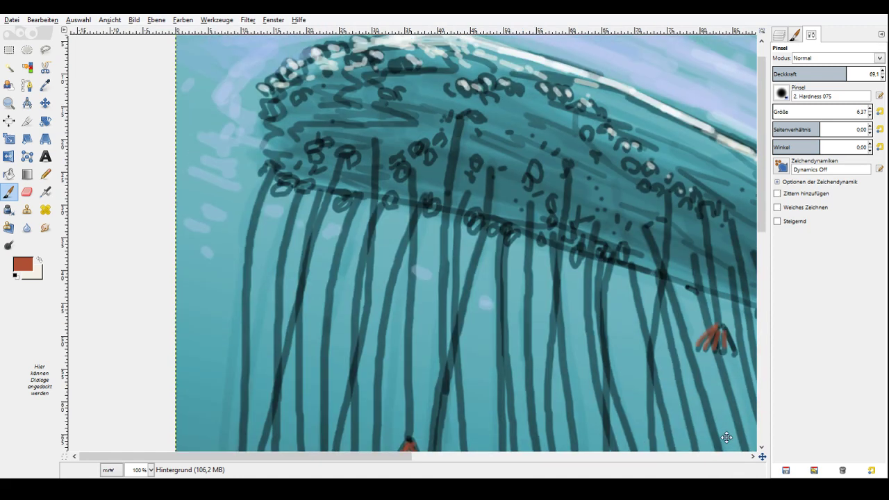
{"action": "scroll", "coordinate": [727, 438], "scroll_direction": "down", "scroll_amount": 1}
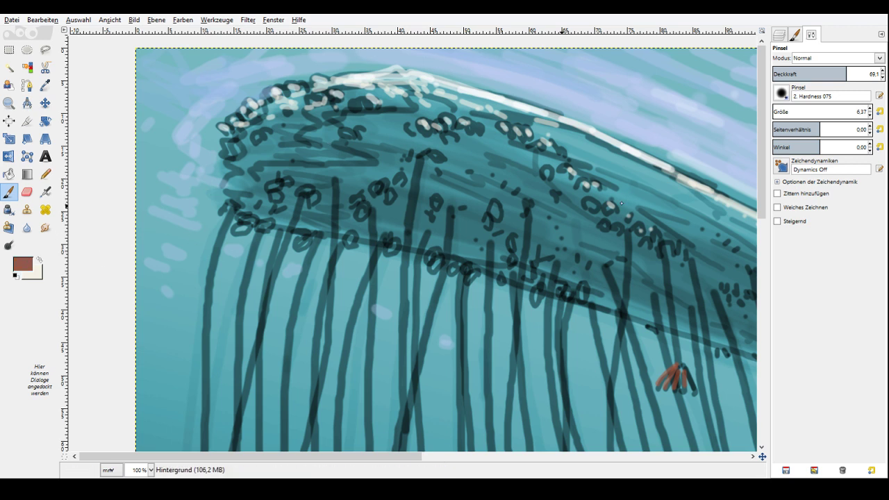
{"action": "left_click", "coordinate": [621, 202]}
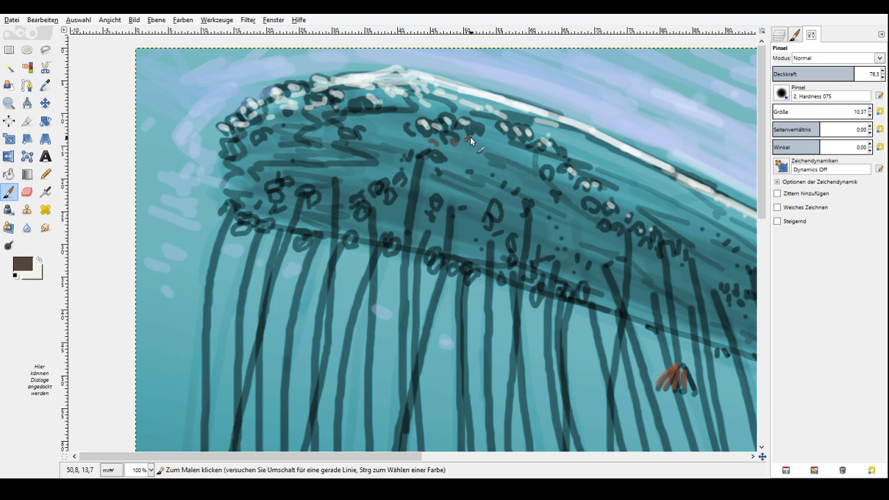
{"action": "left_click_drag", "start_coordinate": [476, 137], "coordinate": [490, 128]}
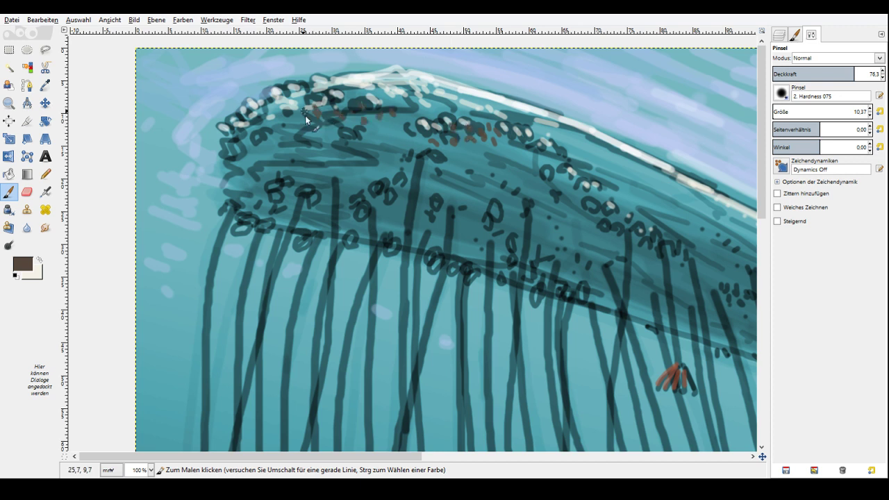
Dab brown spots among the rings on the body's rounded left end, from the rim down to its lower edge.
{"action": "left_click", "coordinate": [296, 96]}
{"action": "left_click", "coordinate": [231, 155]}
{"action": "left_click", "coordinate": [278, 189]}
{"action": "left_click", "coordinate": [243, 224]}
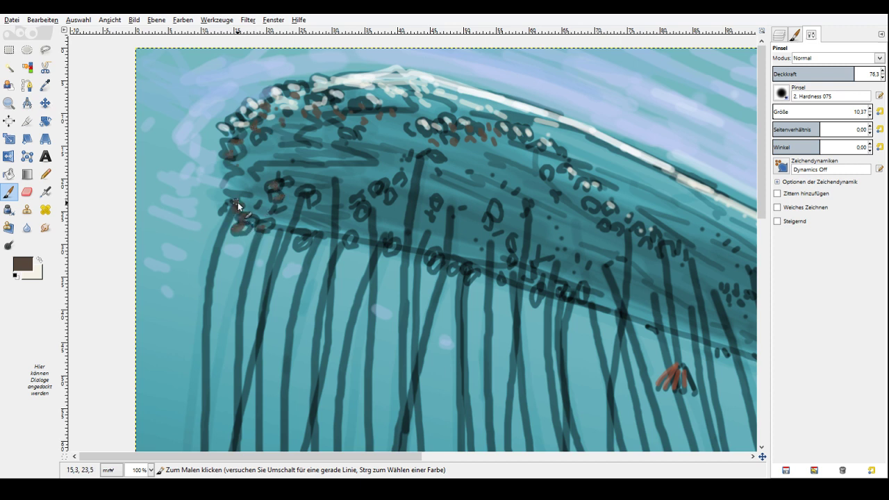
Dab brown spots along the ring band sloping down the upper body and fill the oval in the body's middle.
{"action": "left_click", "coordinate": [605, 178]}
{"action": "left_click", "coordinate": [624, 183]}
{"action": "left_click", "coordinate": [515, 165]}
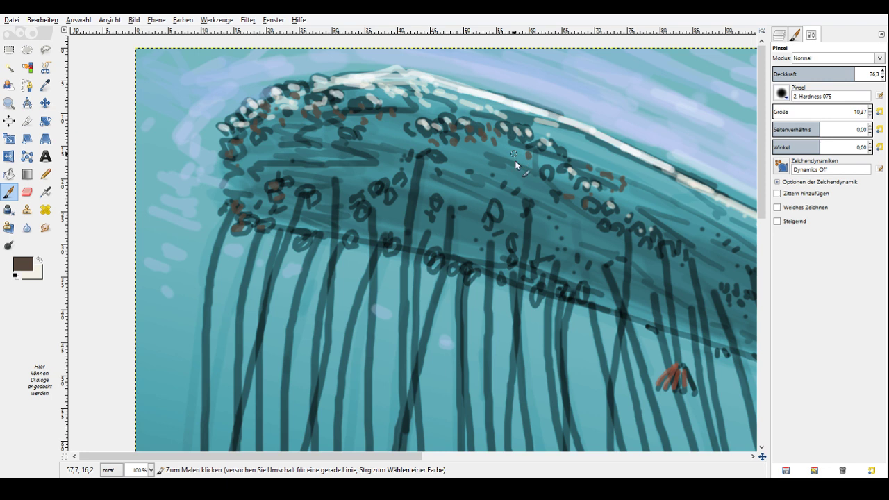
{"action": "left_click", "coordinate": [590, 207]}
{"action": "left_click", "coordinate": [643, 242]}
{"action": "left_click", "coordinate": [622, 203]}
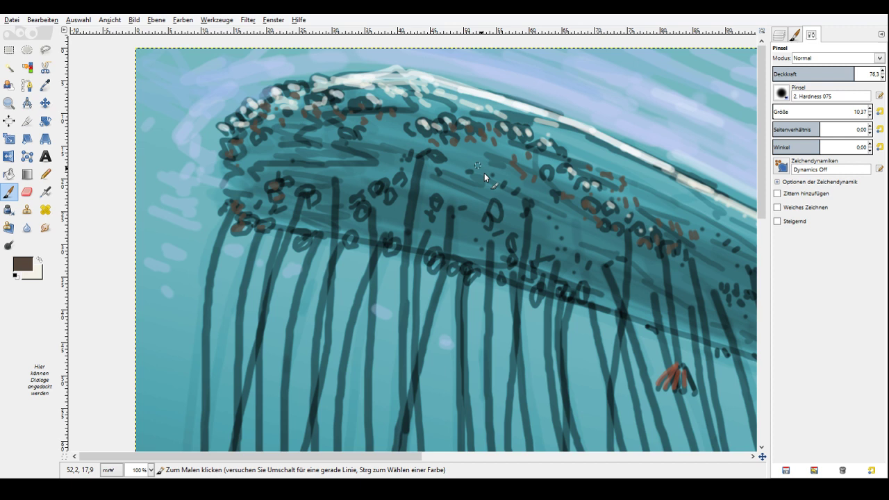
{"action": "left_click", "coordinate": [496, 210]}
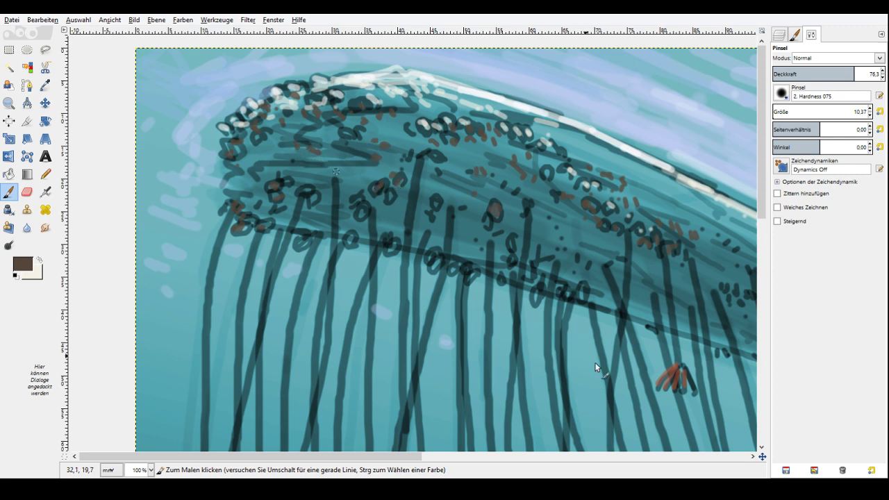
Dab brown spots among the dark dots on the upper half of the body, right of its middle.
{"action": "left_click", "coordinate": [730, 456]}
{"action": "left_click", "coordinate": [425, 276]}
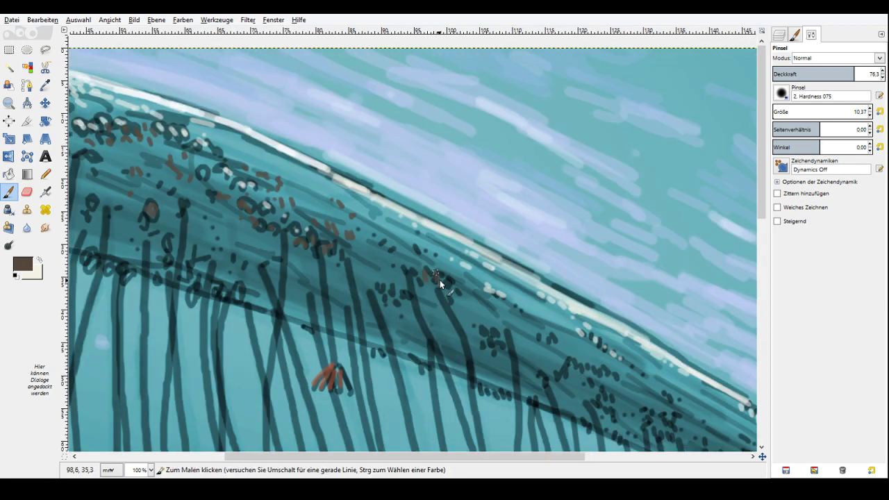
{"action": "left_click_drag", "start_coordinate": [762, 186], "coordinate": [768, 250]}
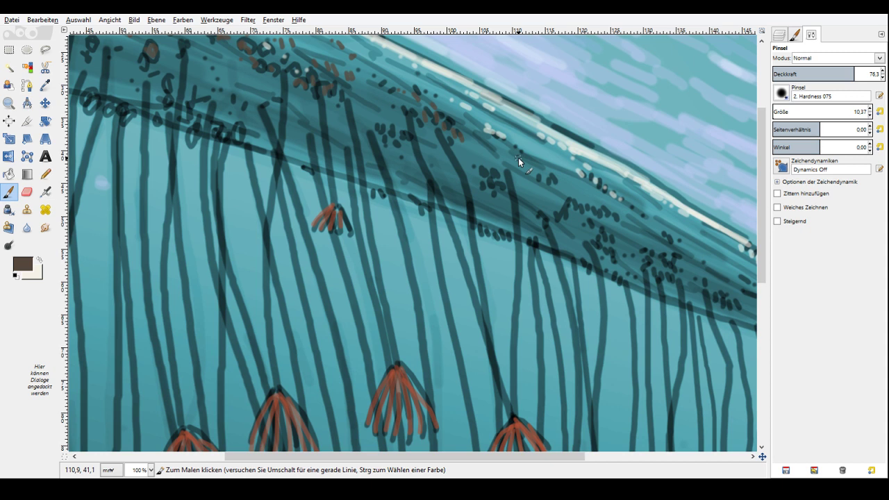
{"action": "left_click", "coordinate": [481, 154]}
{"action": "left_click", "coordinate": [483, 164]}
{"action": "left_click", "coordinate": [490, 180]}
{"action": "left_click", "coordinate": [373, 111]}
{"action": "left_click", "coordinate": [366, 110]}
{"action": "left_click", "coordinate": [360, 109]}
Dab brown spots inside the rings along the body's lower edge where the strands begin.
{"action": "left_click", "coordinate": [239, 132]}
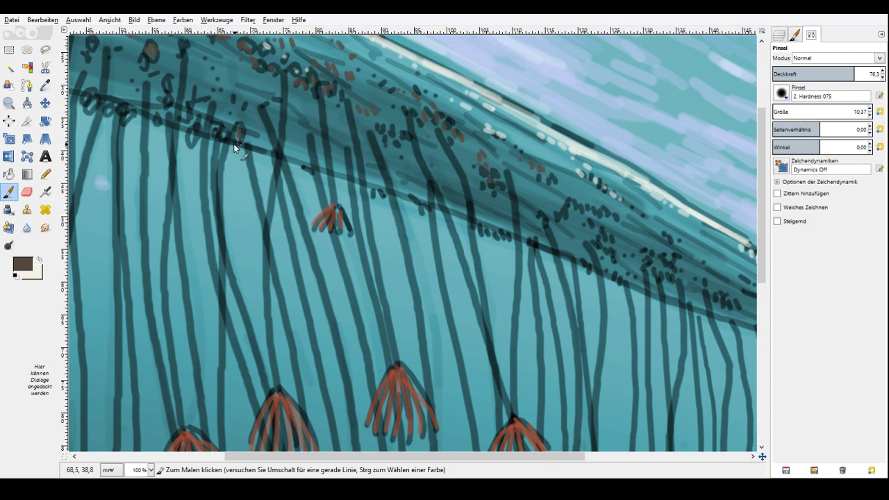
{"action": "left_click", "coordinate": [194, 134]}
{"action": "left_click_drag", "start_coordinate": [195, 133], "coordinate": [192, 142]}
{"action": "left_click", "coordinate": [90, 99]}
{"action": "left_click", "coordinate": [107, 106]}
{"action": "left_click", "coordinate": [123, 113]}
{"action": "left_click_drag", "start_coordinate": [166, 77], "coordinate": [167, 89]}
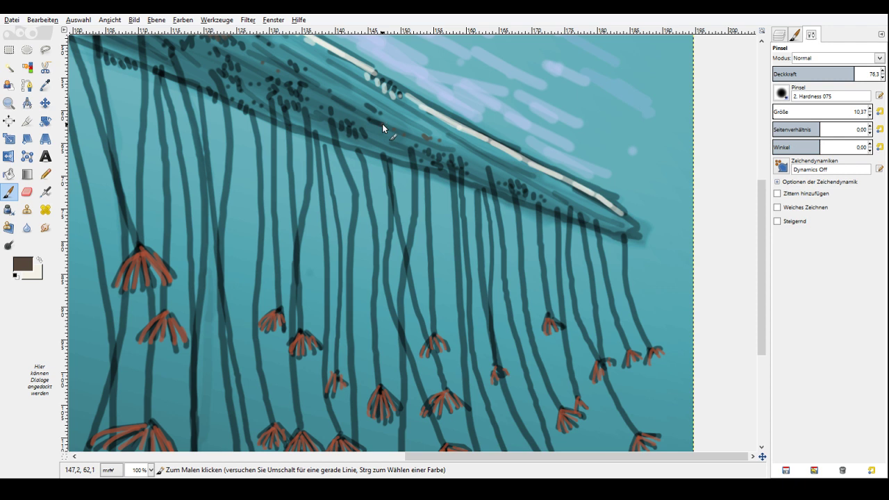
Dab brown spots among the dark dots on the body as it narrows towards the right tip.
{"action": "left_click", "coordinate": [314, 95]}
{"action": "left_click", "coordinate": [335, 96]}
{"action": "left_click", "coordinate": [337, 111]}
Switch to a lighter grey-brown and dab spots between the rim and the ring bands on the body's left half.
{"action": "left_click", "coordinate": [686, 262]}
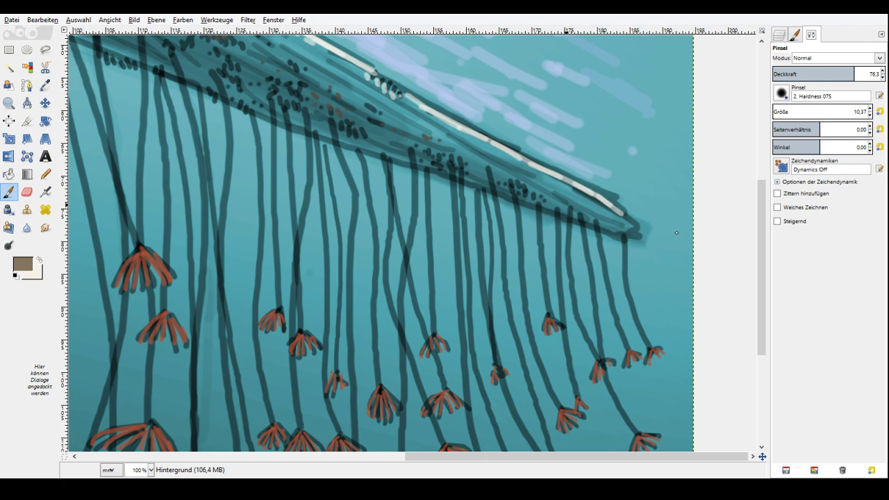
{"action": "left_click_drag", "start_coordinate": [762, 456], "coordinate": [602, 385]}
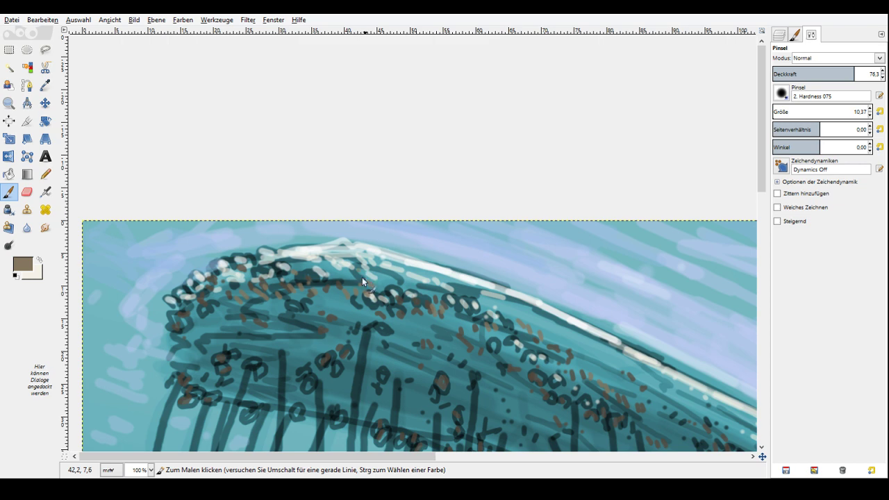
{"action": "mouse_move", "coordinate": [762, 180]}
{"action": "left_mouse_down"}
{"action": "mouse_move", "coordinate": [764, 218]}
{"action": "mouse_move", "coordinate": [763, 180]}
{"action": "left_mouse_up"}
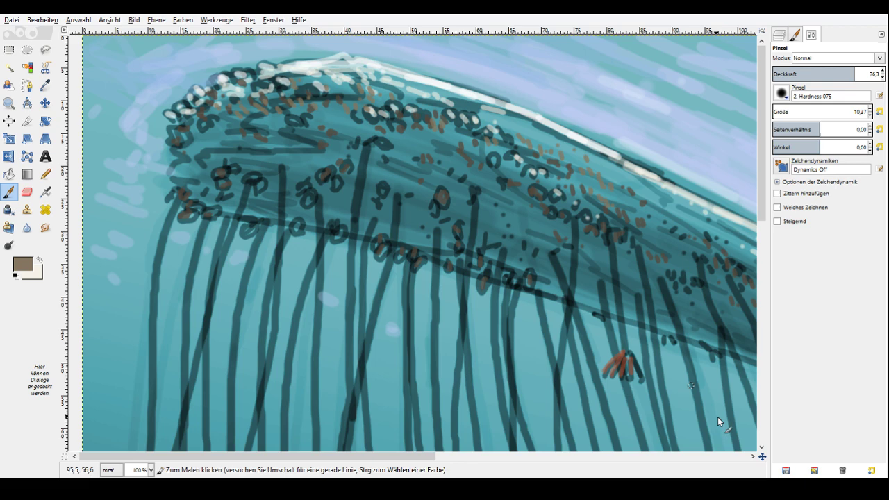
Switch to a light tan and dab highlights just below the off-white rim, from the left crest down the slope.
{"action": "left_click_drag", "start_coordinate": [718, 417], "coordinate": [691, 470]}
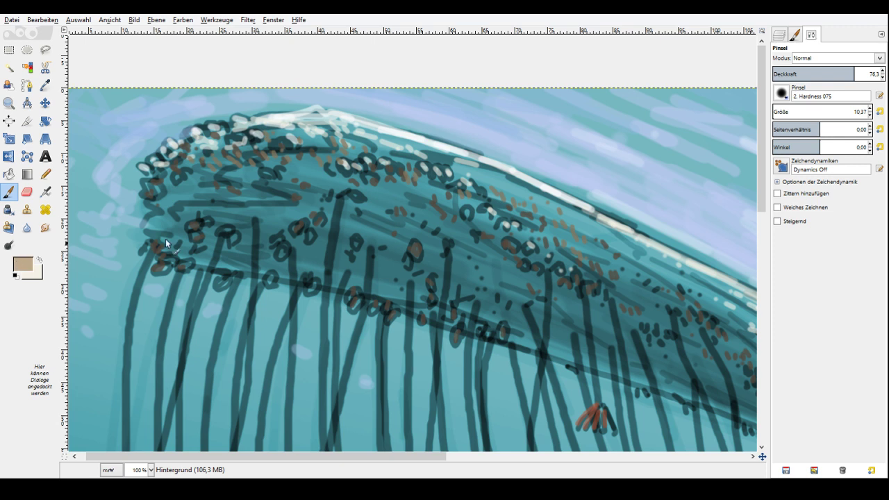
{"action": "left_click", "coordinate": [662, 227], "text": "ctrl"}
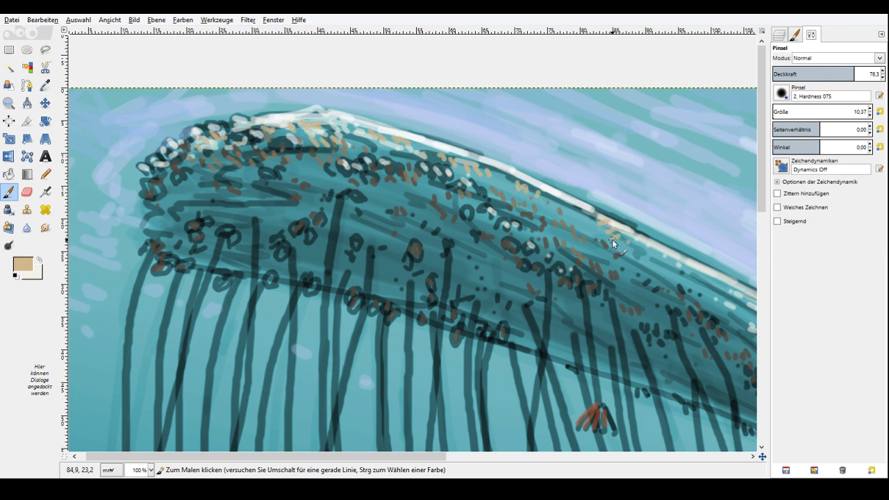
{"action": "left_click", "coordinate": [661, 269]}
{"action": "left_click", "coordinate": [670, 274]}
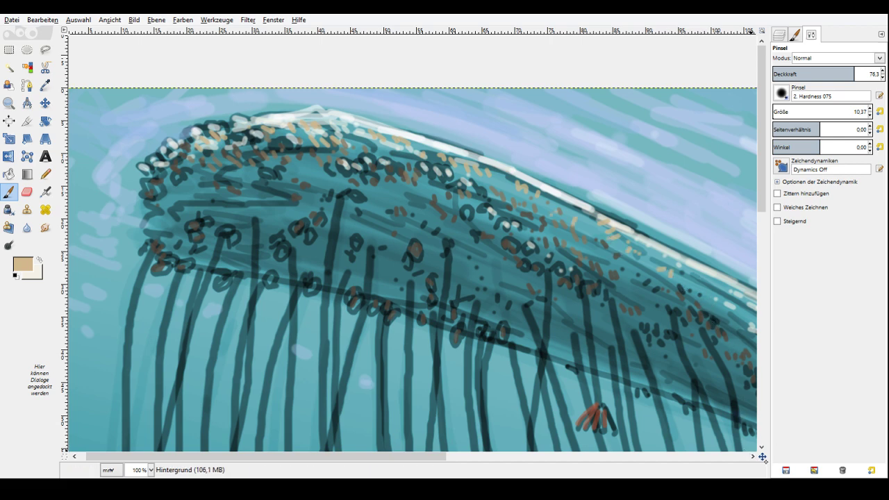
Continue the light tan dabs beneath the off-white rim along the right half of the body towards the tip.
{"action": "left_click_drag", "start_coordinate": [765, 459], "coordinate": [822, 478]}
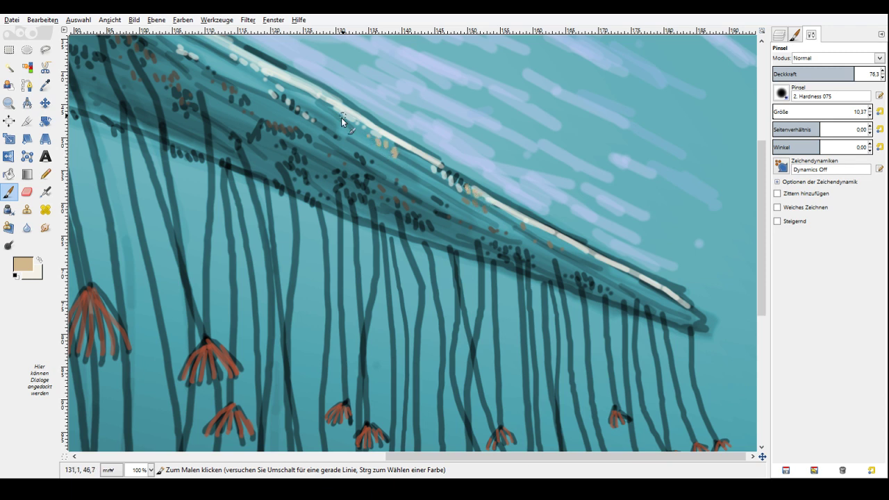
{"action": "left_click", "coordinate": [433, 178]}
{"action": "left_click", "coordinate": [445, 184]}
{"action": "left_click", "coordinate": [516, 220]}
{"action": "left_click", "coordinate": [531, 227]}
{"action": "left_click", "coordinate": [337, 112]}
{"action": "left_click", "coordinate": [316, 111]}
{"action": "left_click", "coordinate": [292, 86]}
{"action": "left_click", "coordinate": [328, 127]}
{"action": "left_click", "coordinate": [337, 131]}
{"action": "left_click", "coordinate": [348, 136]}
{"action": "left_click", "coordinate": [356, 141]}
{"action": "left_click", "coordinate": [619, 271]}
{"action": "left_click", "coordinate": [627, 275]}
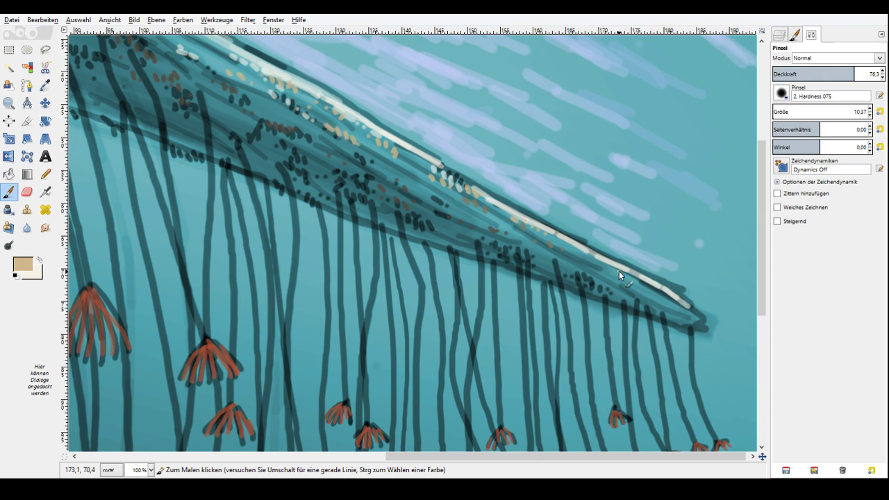
Switch to peach at opacity 53.1 and paint highlight strokes on the upper part of the tassel right of the centre.
{"action": "left_click_drag", "start_coordinate": [762, 456], "coordinate": [640, 373]}
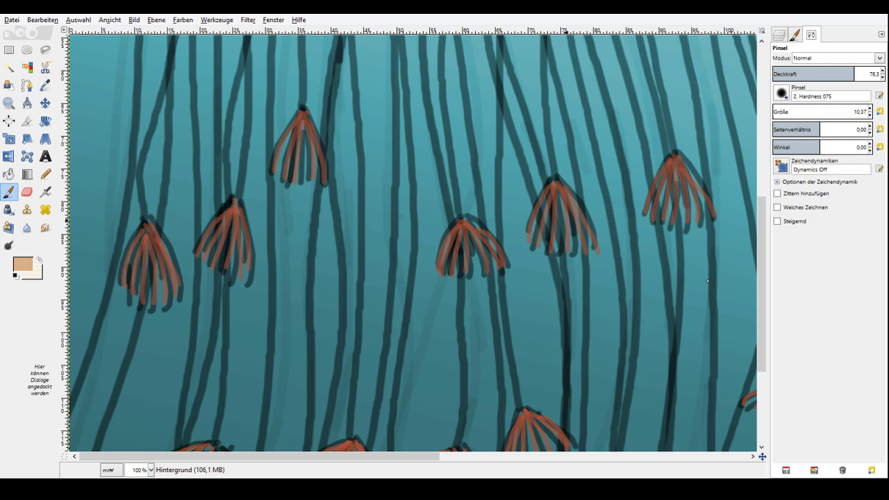
{"action": "left_click", "coordinate": [829, 65]}
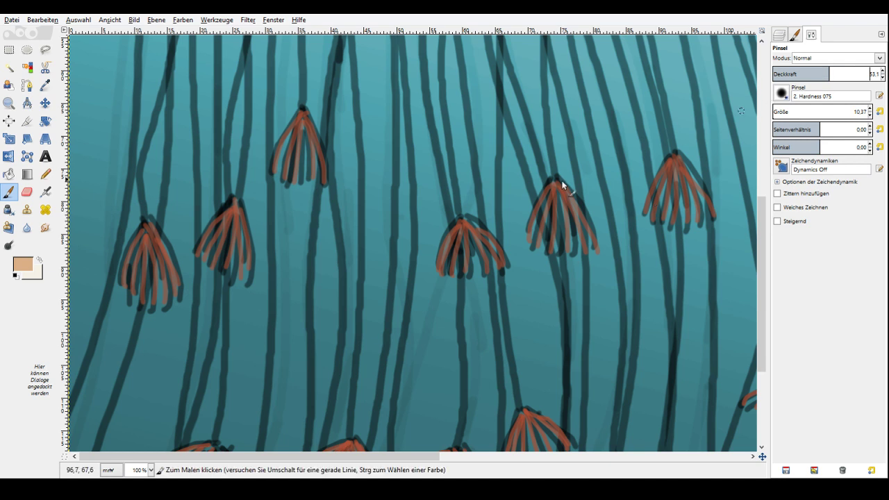
{"action": "left_click_drag", "start_coordinate": [562, 191], "coordinate": [568, 207]}
{"action": "left_click_drag", "start_coordinate": [554, 189], "coordinate": [546, 212]}
{"action": "left_click_drag", "start_coordinate": [557, 199], "coordinate": [548, 217]}
Paint peach highlights near the tops of the neighbouring rounded tassel, the far-left tassel and the upper-right tassel.
{"action": "mouse_move", "coordinate": [463, 228]}
{"action": "left_mouse_down"}
{"action": "mouse_move", "coordinate": [458, 242]}
{"action": "mouse_move", "coordinate": [471, 243]}
{"action": "left_mouse_up"}
{"action": "left_click_drag", "start_coordinate": [470, 229], "coordinate": [481, 239]}
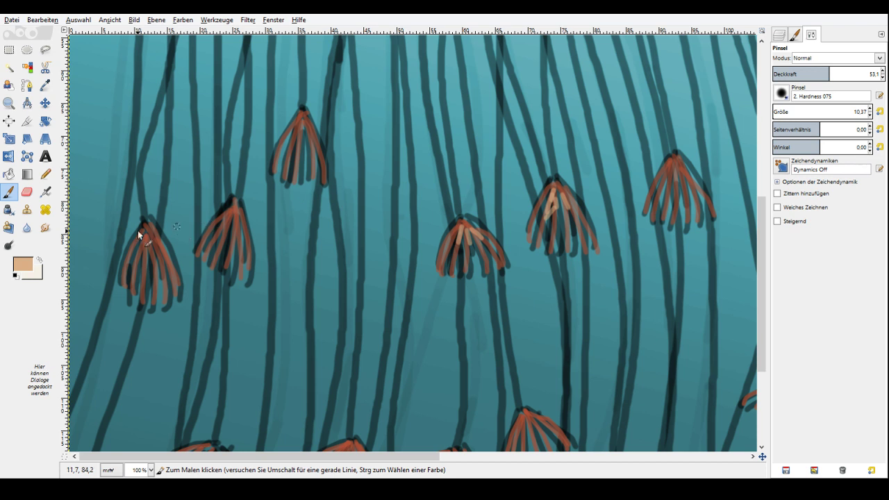
{"action": "left_click_drag", "start_coordinate": [138, 230], "coordinate": [169, 256]}
{"action": "left_click_drag", "start_coordinate": [671, 178], "coordinate": [665, 195]}
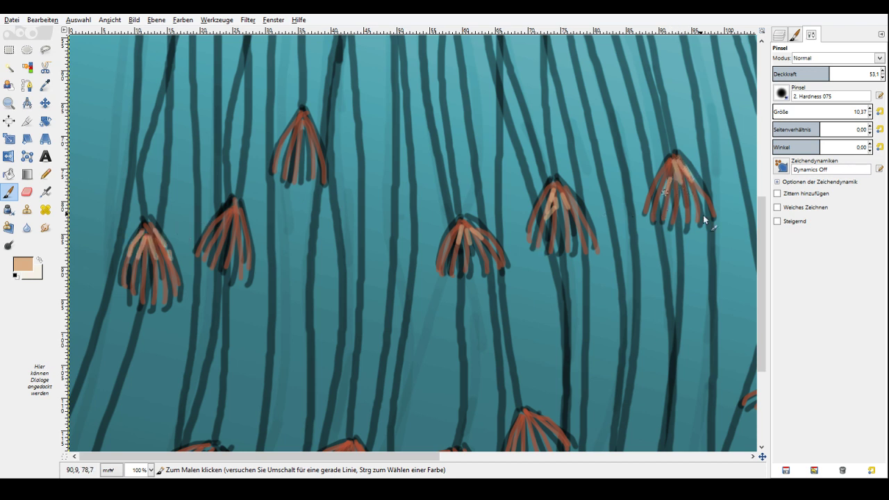
Add peach highlights to the large fan-shaped tassel lower down and to the wide, flat tassel right of it.
{"action": "scroll", "coordinate": [703, 215], "scroll_direction": "down", "scroll_amount": 5}
{"action": "left_click_drag", "start_coordinate": [452, 298], "coordinate": [455, 316]}
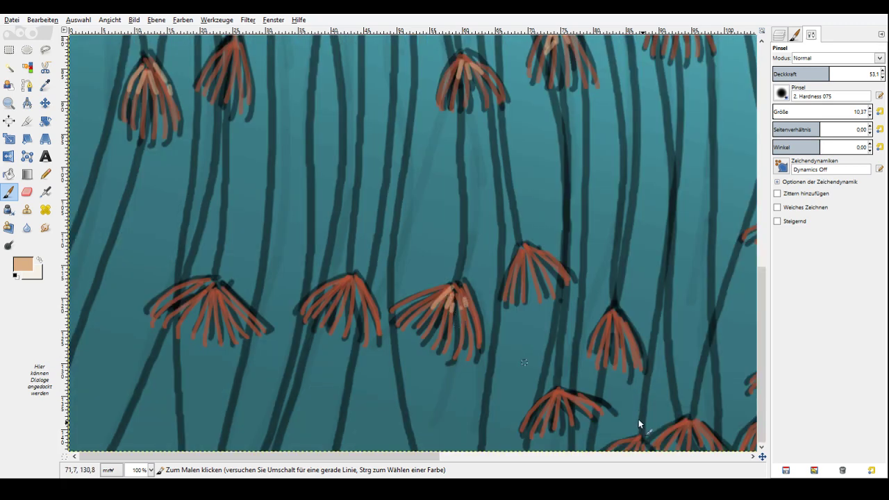
{"action": "left_click_drag", "start_coordinate": [765, 457], "coordinate": [783, 459]}
{"action": "mouse_move", "coordinate": [506, 221]}
{"action": "left_mouse_down"}
{"action": "mouse_move", "coordinate": [512, 233]}
{"action": "mouse_move", "coordinate": [498, 234]}
{"action": "left_mouse_up"}
{"action": "mouse_move", "coordinate": [491, 220]}
{"action": "left_mouse_down"}
{"action": "mouse_move", "coordinate": [477, 234]}
{"action": "mouse_move", "coordinate": [459, 223]}
{"action": "left_mouse_up"}
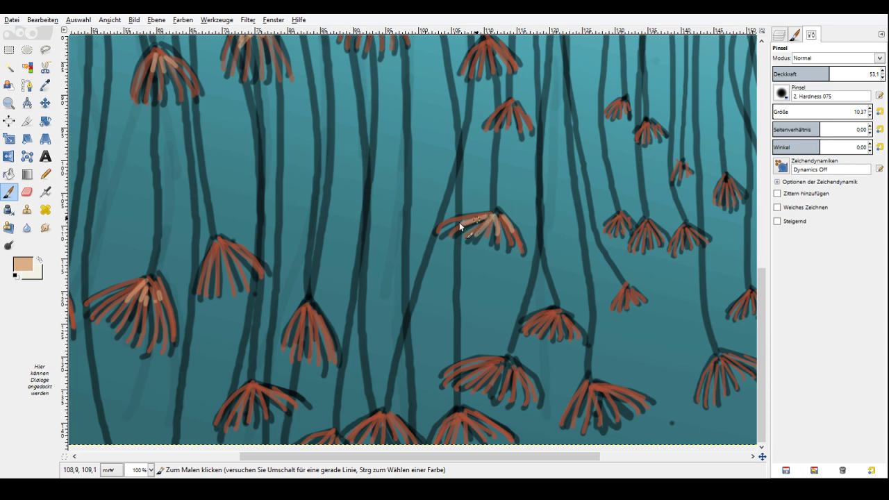
Paint peach highlights on the three wide tassels near the lower edge in the right half of the canvas.
{"action": "mouse_move", "coordinate": [519, 370]}
{"action": "left_mouse_down"}
{"action": "mouse_move", "coordinate": [520, 381]}
{"action": "mouse_move", "coordinate": [503, 377]}
{"action": "left_mouse_up"}
{"action": "left_click_drag", "start_coordinate": [499, 357], "coordinate": [472, 364]}
{"action": "left_click_drag", "start_coordinate": [597, 385], "coordinate": [625, 394]}
{"action": "left_click_drag", "start_coordinate": [595, 388], "coordinate": [595, 405]}
{"action": "mouse_move", "coordinate": [722, 359]}
{"action": "left_mouse_down"}
{"action": "mouse_move", "coordinate": [720, 375]}
{"action": "mouse_move", "coordinate": [736, 366]}
{"action": "left_mouse_up"}
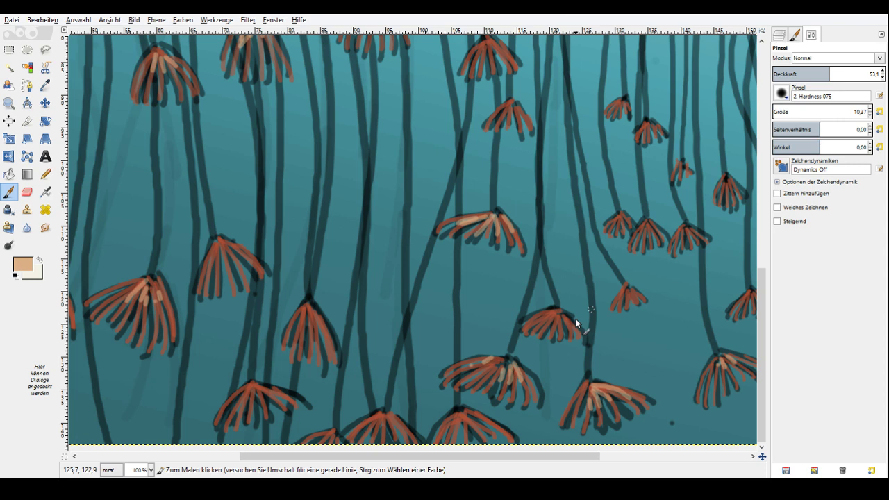
Add peach highlights to the small tassel above the wide row, one cut off by the lower edge and two left of centre.
{"action": "left_click_drag", "start_coordinate": [558, 312], "coordinate": [541, 317]}
{"action": "left_click_drag", "start_coordinate": [459, 412], "coordinate": [440, 429]}
{"action": "left_click_drag", "start_coordinate": [461, 411], "coordinate": [474, 415]}
{"action": "mouse_move", "coordinate": [312, 305]}
{"action": "left_mouse_down"}
{"action": "mouse_move", "coordinate": [321, 326]}
{"action": "mouse_move", "coordinate": [302, 324]}
{"action": "left_mouse_up"}
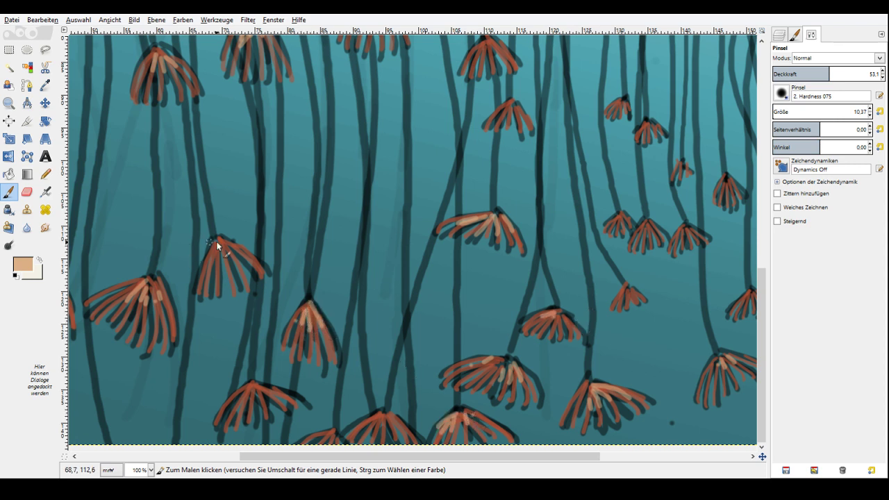
{"action": "left_click_drag", "start_coordinate": [218, 244], "coordinate": [239, 271]}
{"action": "key", "text": "z"}
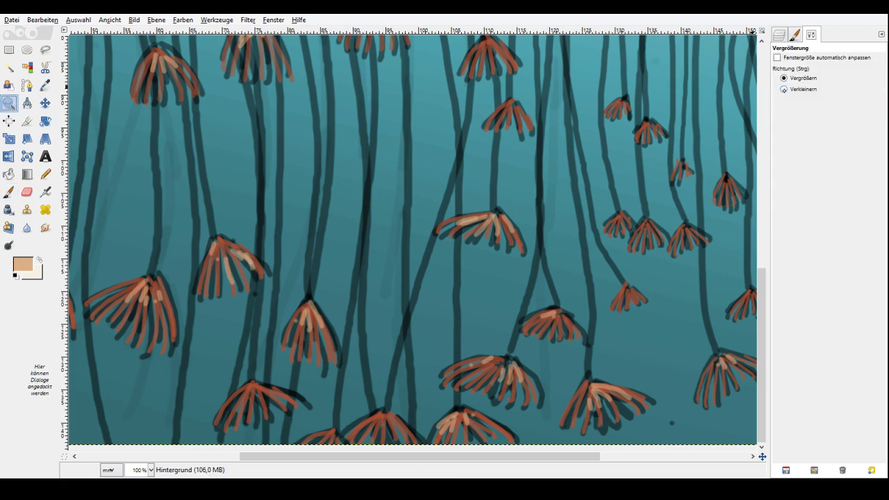
Glaze teal sampled from the water over the small distant tassels, using brush size 240.53 and opacity 16.0.
{"action": "left_click", "coordinate": [583, 186], "text": "ctrl"}
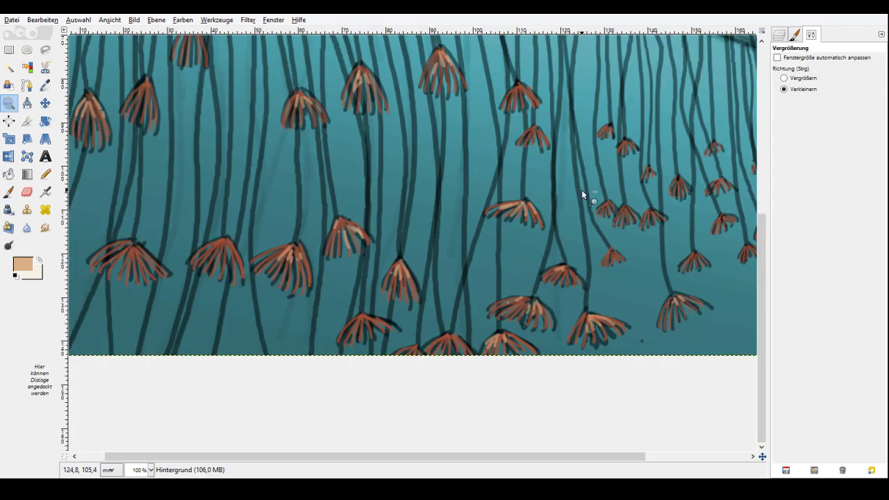
{"action": "triple_click", "coordinate": [581, 190]}
{"action": "left_click", "coordinate": [790, 78]}
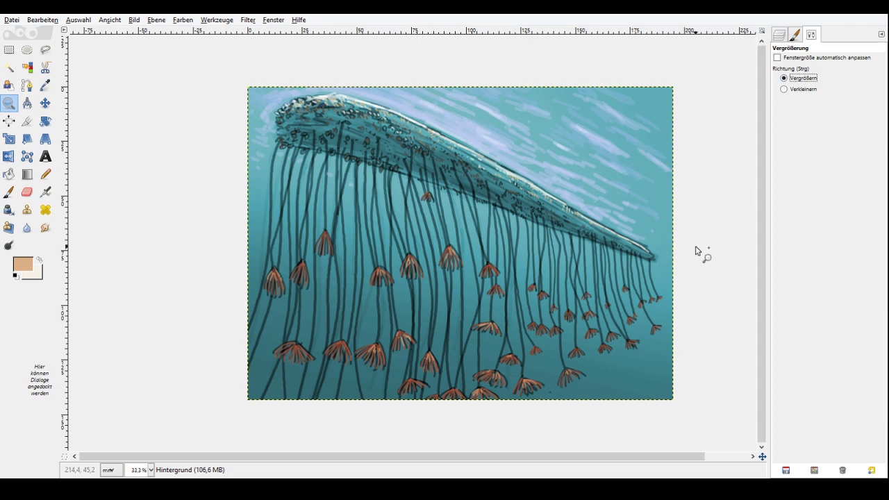
{"action": "left_click", "coordinate": [663, 382]}
{"action": "key", "text": "o"}
{"action": "left_click", "coordinate": [597, 343]}
{"action": "left_click", "coordinate": [623, 294]}
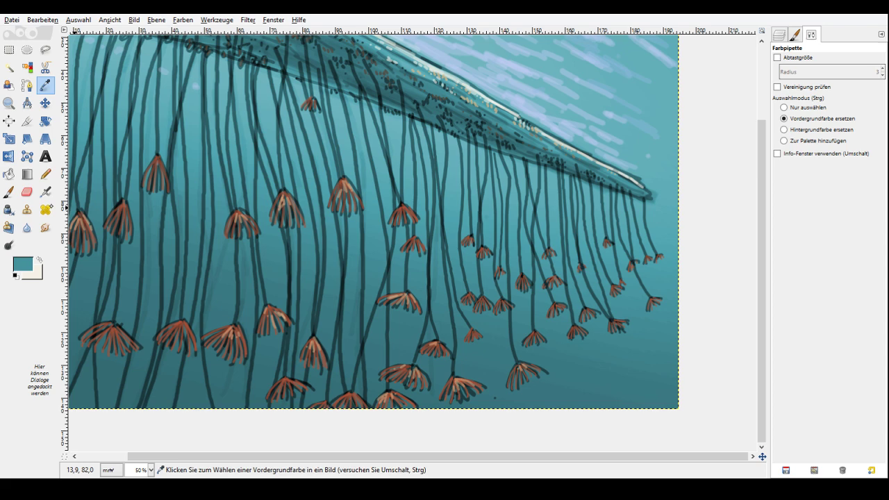
{"action": "key", "text": "p"}
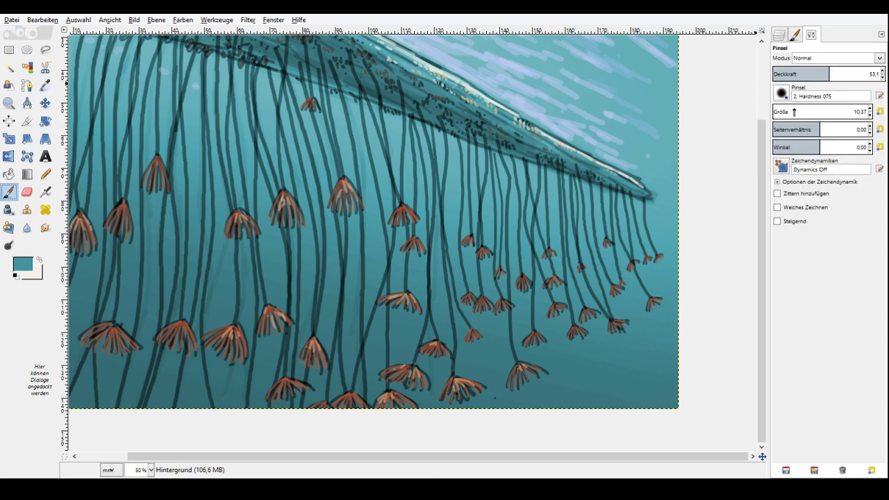
{"action": "left_click", "coordinate": [795, 113]}
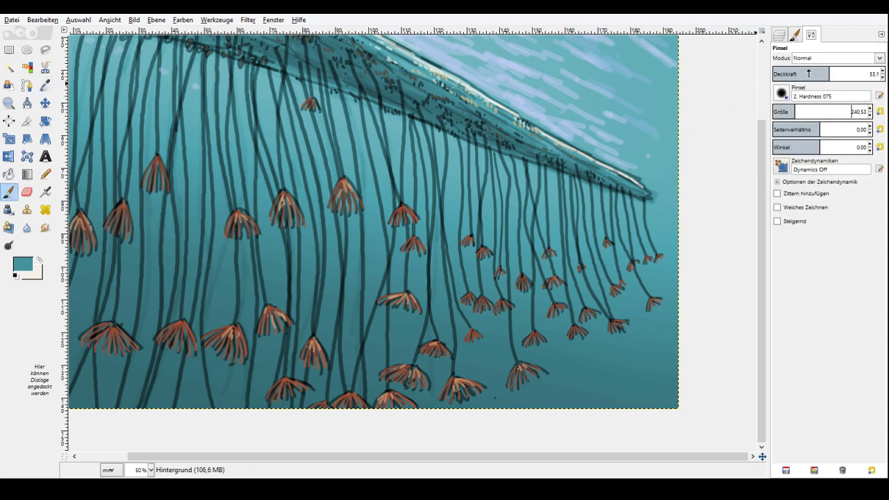
{"action": "left_click_drag", "start_coordinate": [808, 74], "coordinate": [788, 73]}
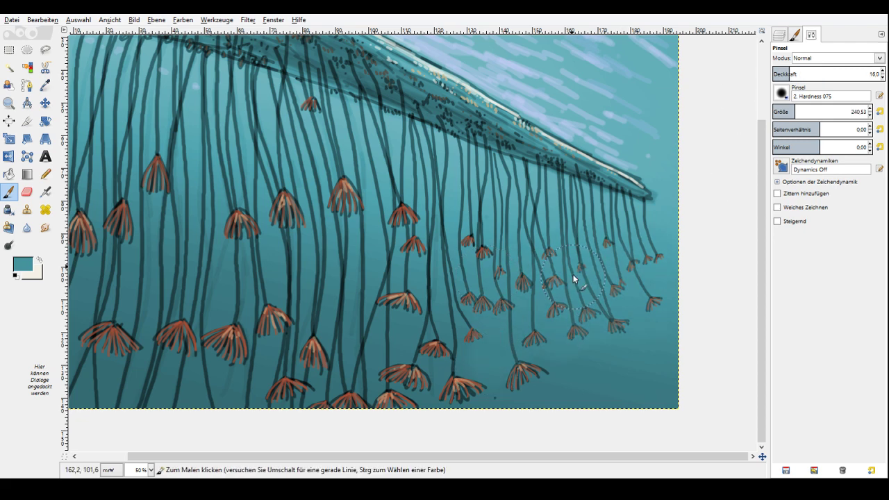
Resample teal tones from the water and glaze them around the distant tassels at opacity 6.7.
{"action": "key", "text": "o"}
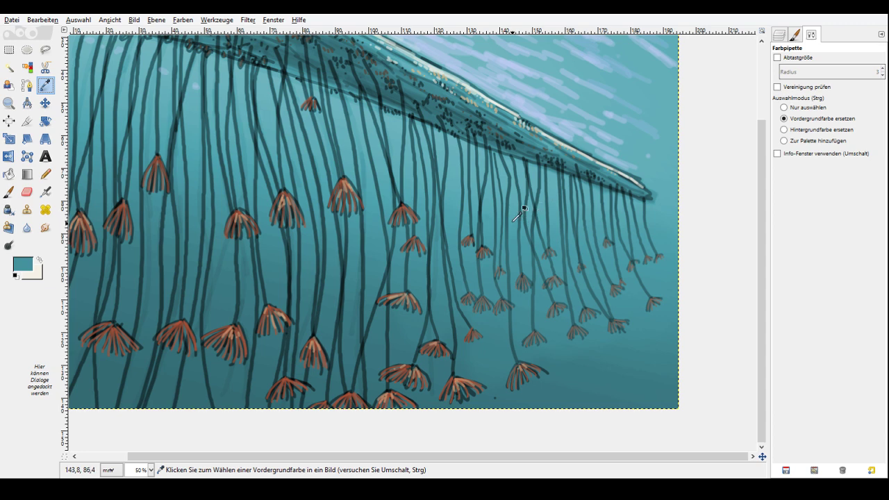
{"action": "key", "text": "p"}
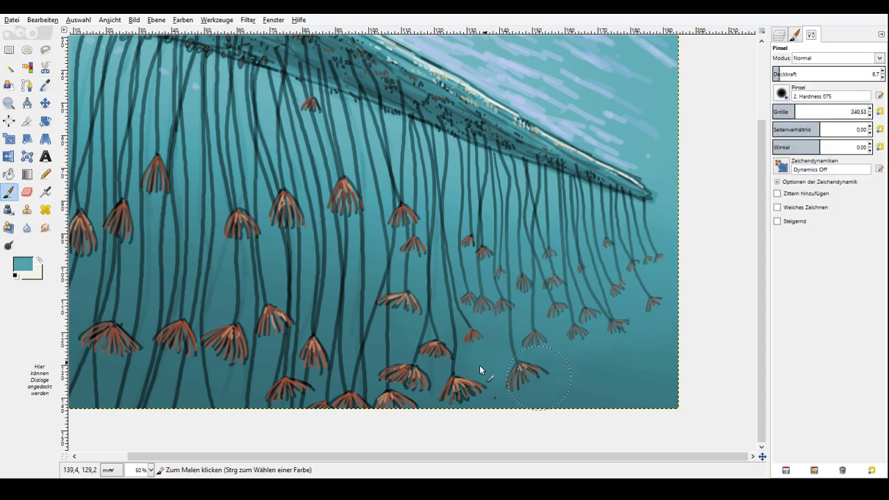
{"action": "key", "text": "o"}
{"action": "left_click", "coordinate": [601, 338]}
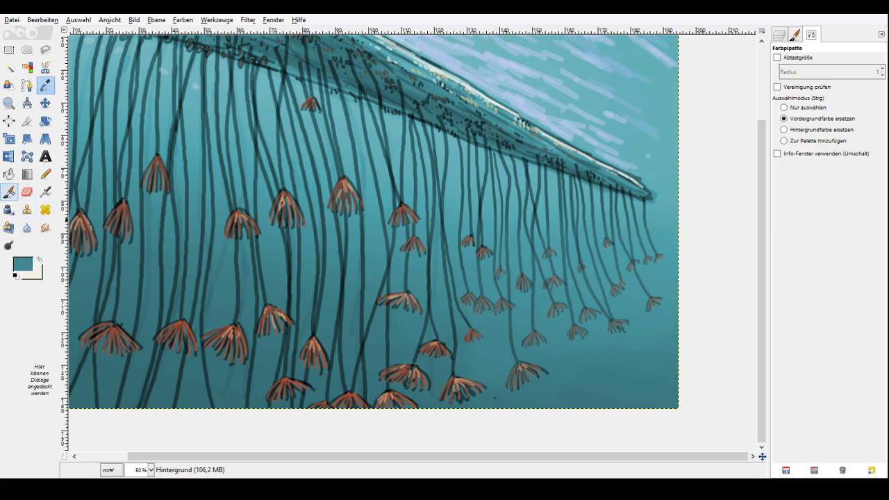
{"action": "left_click", "coordinate": [9, 193]}
{"action": "left_click_drag", "start_coordinate": [431, 339], "coordinate": [564, 350]}
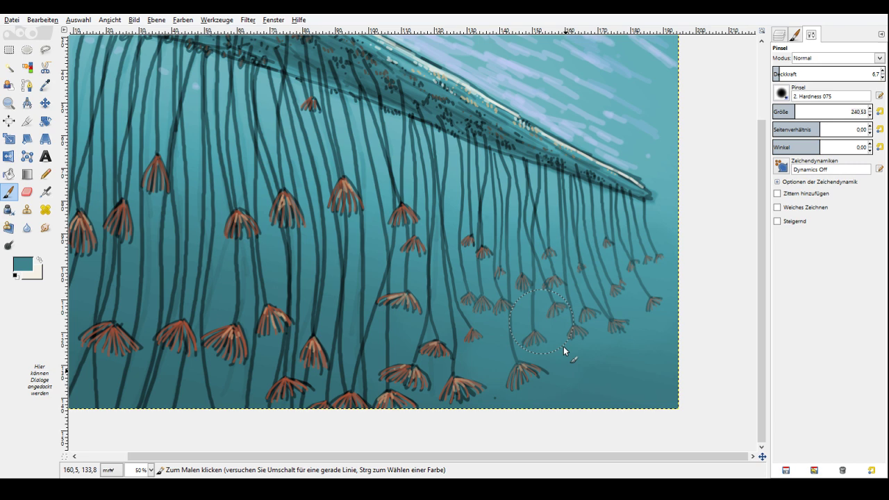
Paint black spiral shells between the tentacles around the upper-left tassel, using opacity 66.0 and brush size 9.53.
{"action": "key", "text": "z"}
{"action": "left_click", "coordinate": [784, 89]}
{"action": "left_click", "coordinate": [588, 139]}
{"action": "left_click", "coordinate": [590, 142]}
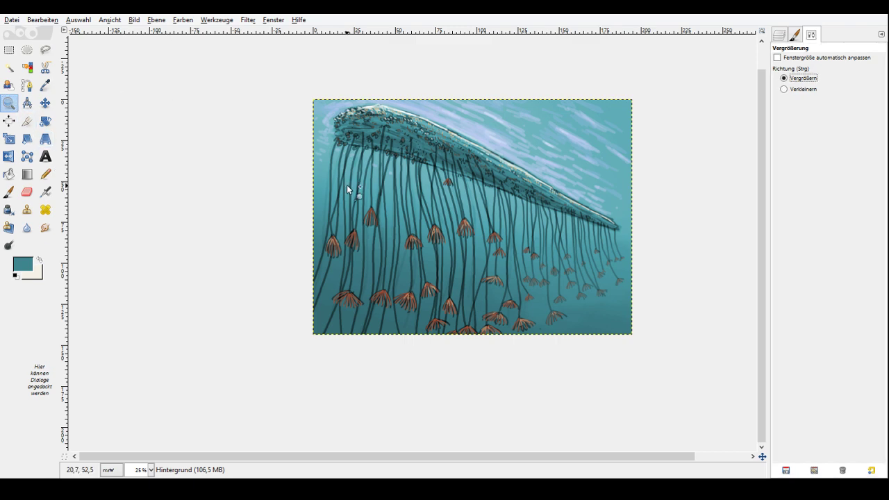
{"action": "left_click_drag", "start_coordinate": [335, 168], "coordinate": [418, 254]}
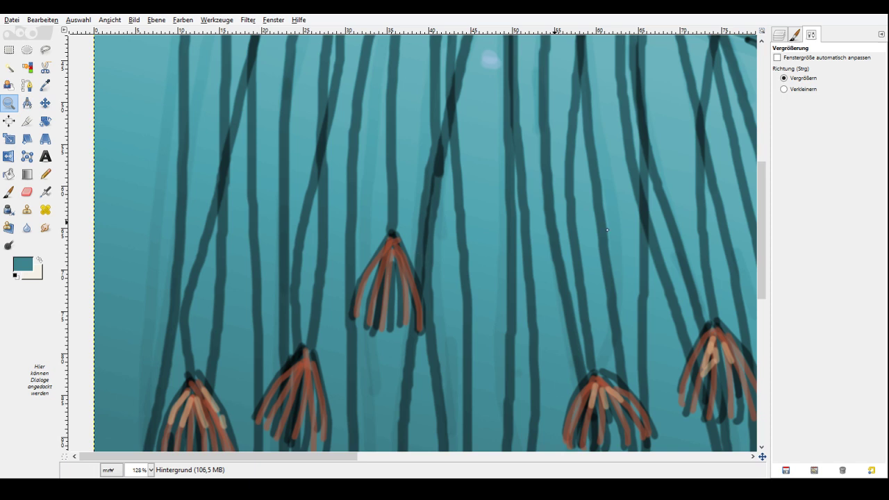
{"action": "left_click", "coordinate": [8, 191]}
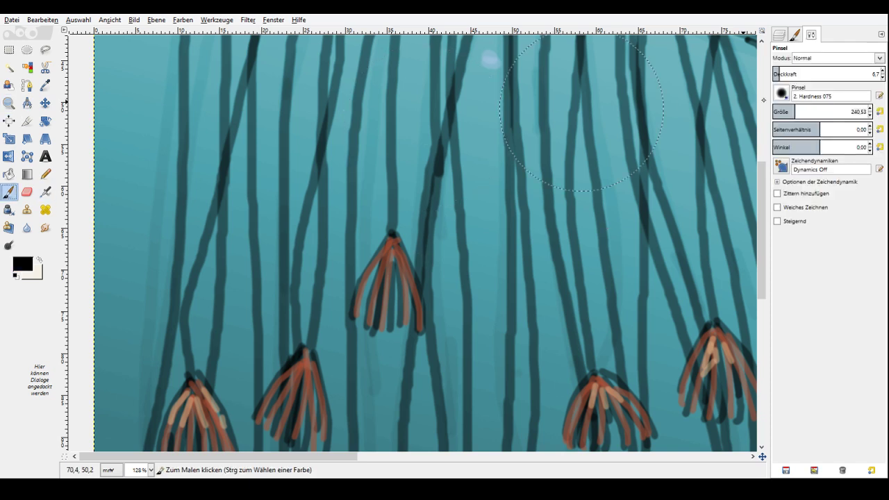
{"action": "left_click", "coordinate": [843, 74]}
{"action": "left_click_drag", "start_coordinate": [784, 111], "coordinate": [776, 109]}
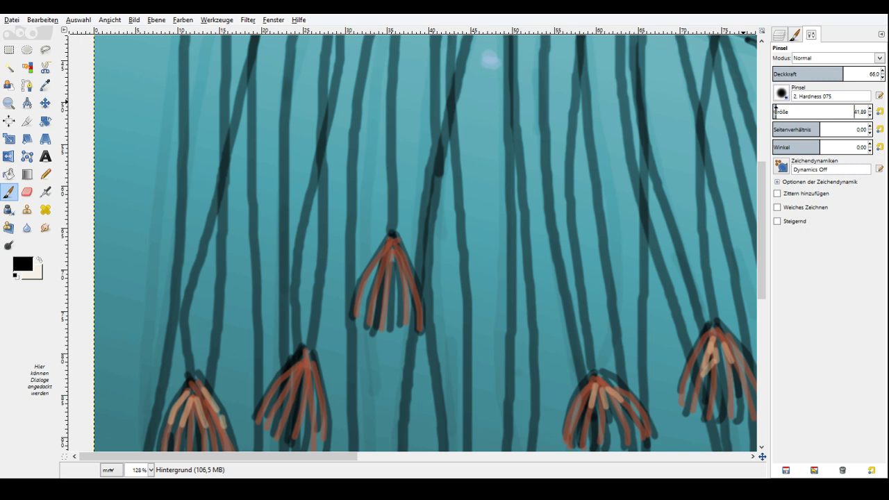
{"action": "left_click", "coordinate": [775, 111]}
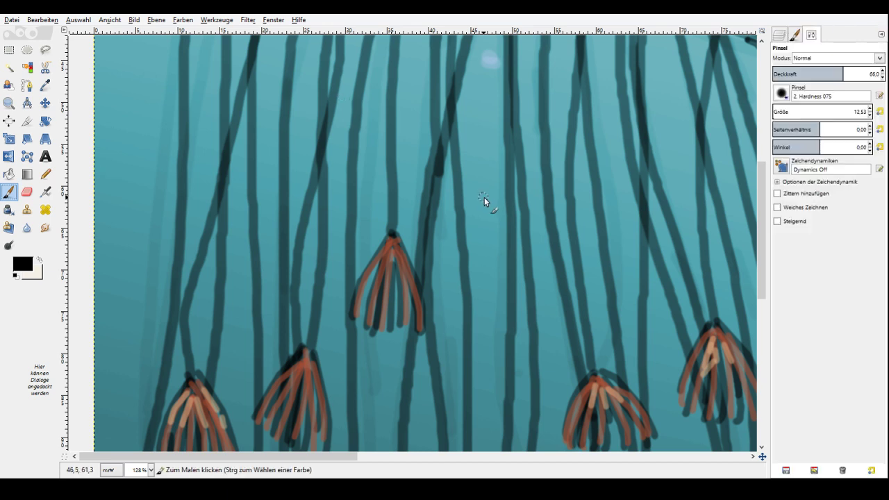
{"action": "mouse_move", "coordinate": [475, 201]}
{"action": "left_mouse_down"}
{"action": "mouse_move", "coordinate": [481, 195]}
{"action": "mouse_move", "coordinate": [481, 221]}
{"action": "mouse_move", "coordinate": [471, 219]}
{"action": "mouse_move", "coordinate": [479, 203]}
{"action": "left_mouse_up"}
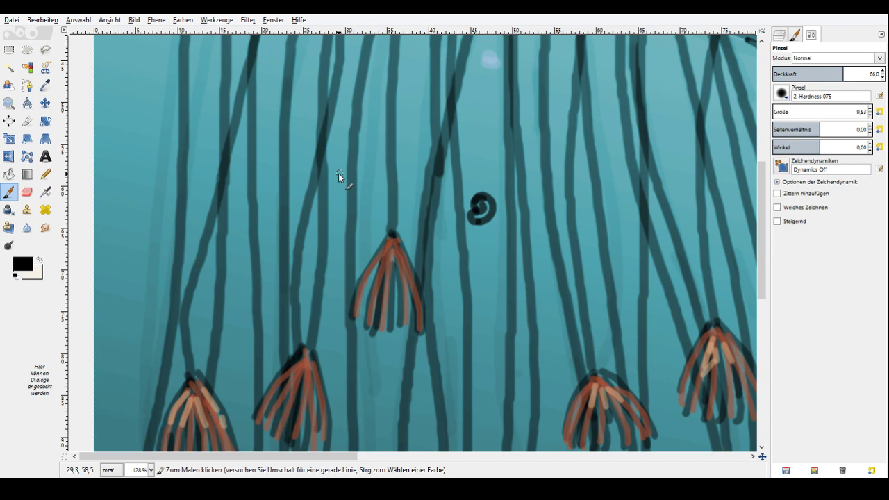
{"action": "left_click_drag", "start_coordinate": [358, 185], "coordinate": [362, 183]}
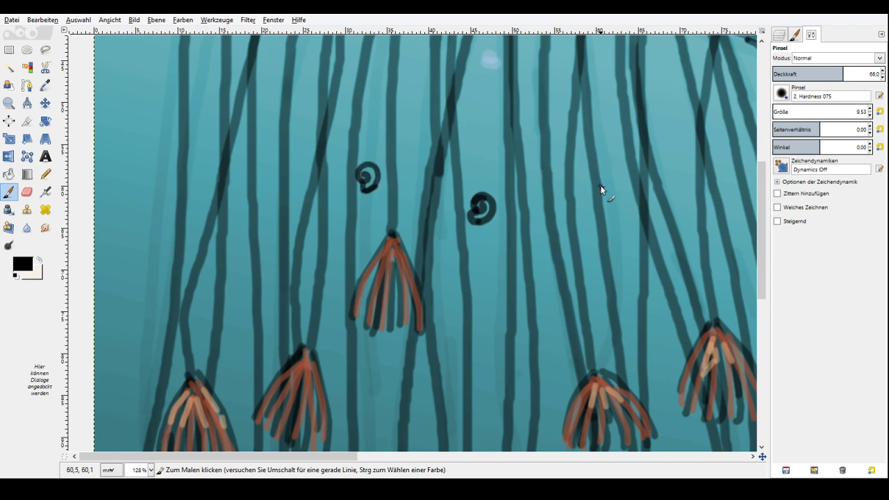
{"action": "left_click_drag", "start_coordinate": [602, 189], "coordinate": [609, 186]}
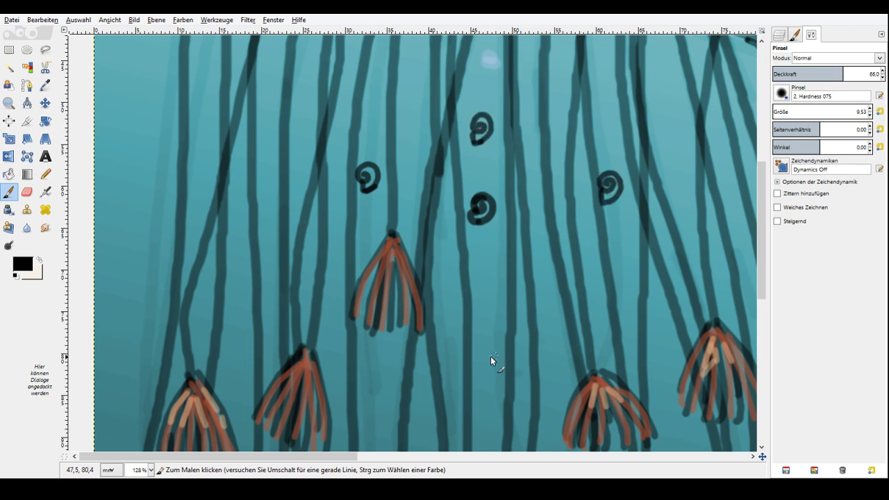
Paint five more black spirals: one lower in the middle, one far right, one near the top and two on the left.
{"action": "left_click_drag", "start_coordinate": [500, 367], "coordinate": [493, 374]}
{"action": "left_click_drag", "start_coordinate": [495, 375], "coordinate": [489, 361]}
{"action": "left_click_drag", "start_coordinate": [681, 130], "coordinate": [670, 139]}
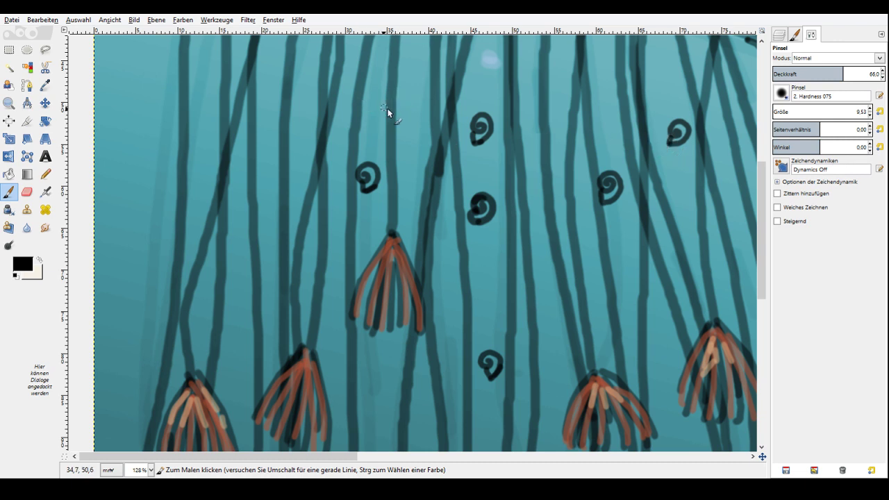
{"action": "left_click_drag", "start_coordinate": [388, 108], "coordinate": [381, 104]}
{"action": "mouse_move", "coordinate": [150, 171]}
{"action": "left_mouse_down"}
{"action": "mouse_move", "coordinate": [160, 151]}
{"action": "mouse_move", "coordinate": [145, 168]}
{"action": "left_mouse_up"}
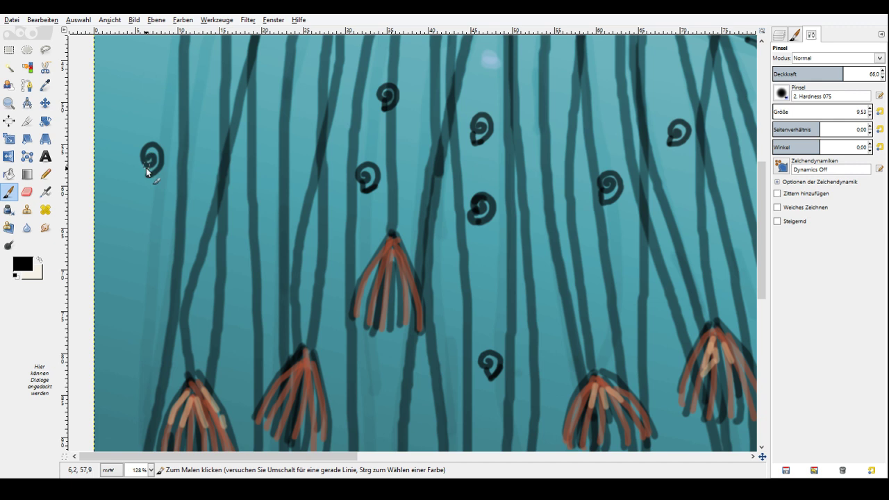
{"action": "mouse_move", "coordinate": [265, 174]}
{"action": "left_mouse_down"}
{"action": "mouse_move", "coordinate": [263, 151]}
{"action": "mouse_move", "coordinate": [267, 175]}
{"action": "left_mouse_up"}
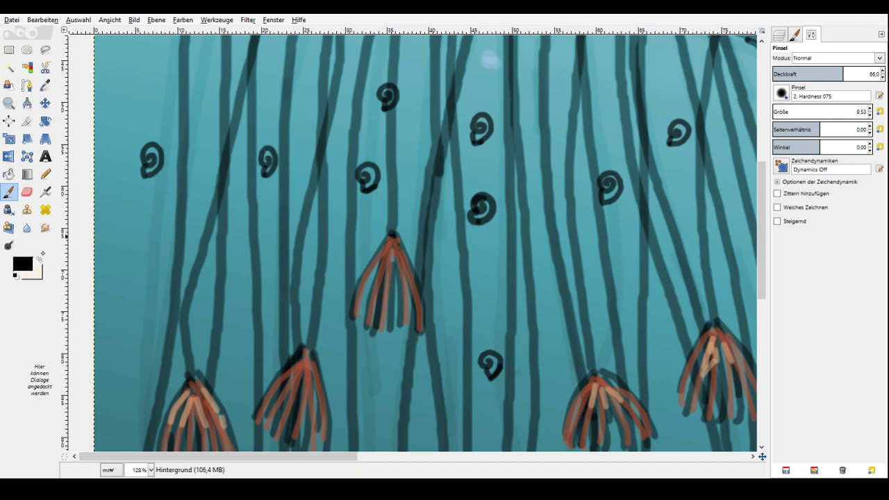
Choose a tan colour and fill the whorls of the four central spiral shells.
{"action": "left_click", "coordinate": [547, 179]}
{"action": "left_click", "coordinate": [641, 206]}
{"action": "left_click", "coordinate": [650, 199]}
{"action": "mouse_move", "coordinate": [478, 203]}
{"action": "left_mouse_down"}
{"action": "mouse_move", "coordinate": [486, 212]}
{"action": "mouse_move", "coordinate": [482, 207]}
{"action": "left_mouse_up"}
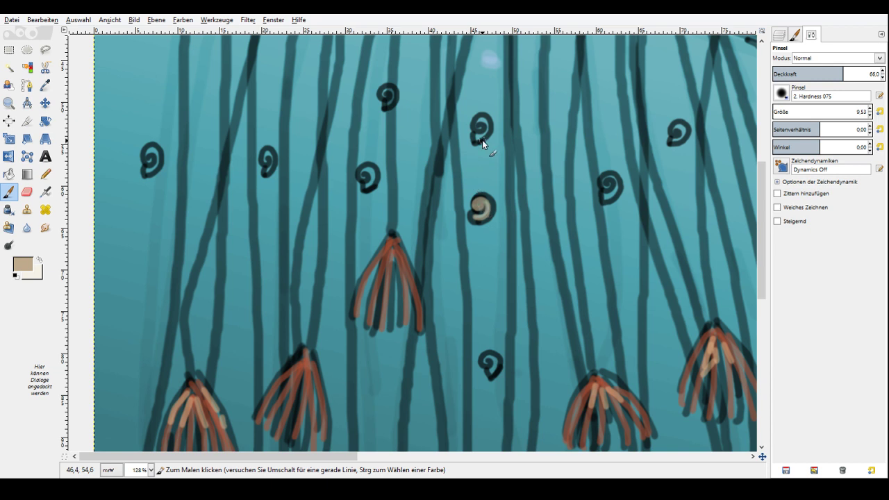
{"action": "mouse_move", "coordinate": [483, 138]}
{"action": "left_mouse_down"}
{"action": "mouse_move", "coordinate": [485, 123]}
{"action": "mouse_move", "coordinate": [478, 127]}
{"action": "left_mouse_up"}
{"action": "left_click_drag", "start_coordinate": [363, 171], "coordinate": [367, 177]}
{"action": "left_click_drag", "start_coordinate": [392, 101], "coordinate": [382, 99]}
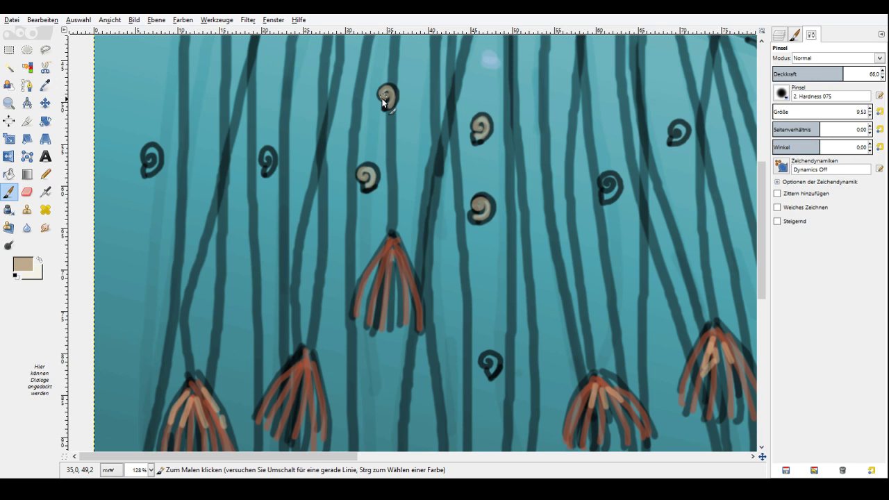
Fill the whorls of the remaining shells on the left, at the lower middle and on the right with tan.
{"action": "left_click_drag", "start_coordinate": [266, 155], "coordinate": [269, 168]}
{"action": "left_click_drag", "start_coordinate": [155, 152], "coordinate": [150, 167]}
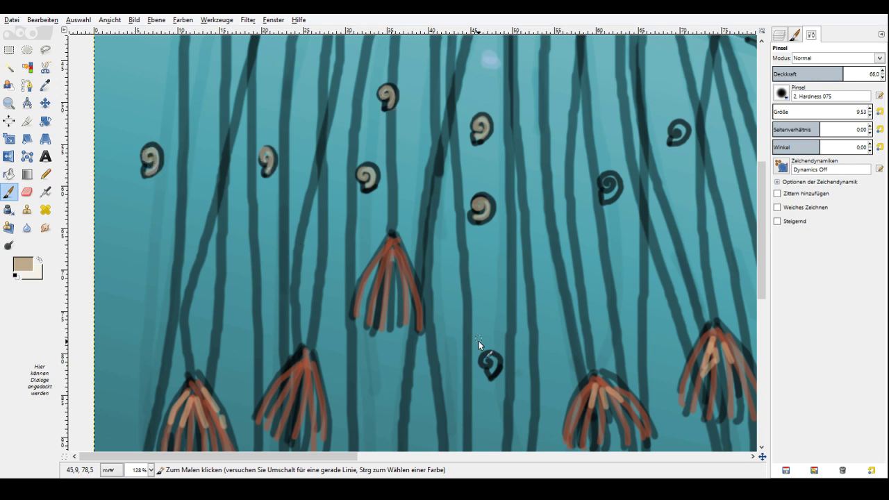
{"action": "left_click_drag", "start_coordinate": [487, 359], "coordinate": [493, 370]}
{"action": "mouse_move", "coordinate": [609, 180]}
{"action": "left_mouse_down"}
{"action": "mouse_move", "coordinate": [606, 189]}
{"action": "mouse_move", "coordinate": [614, 180]}
{"action": "left_mouse_up"}
{"action": "left_click_drag", "start_coordinate": [672, 137], "coordinate": [678, 132]}
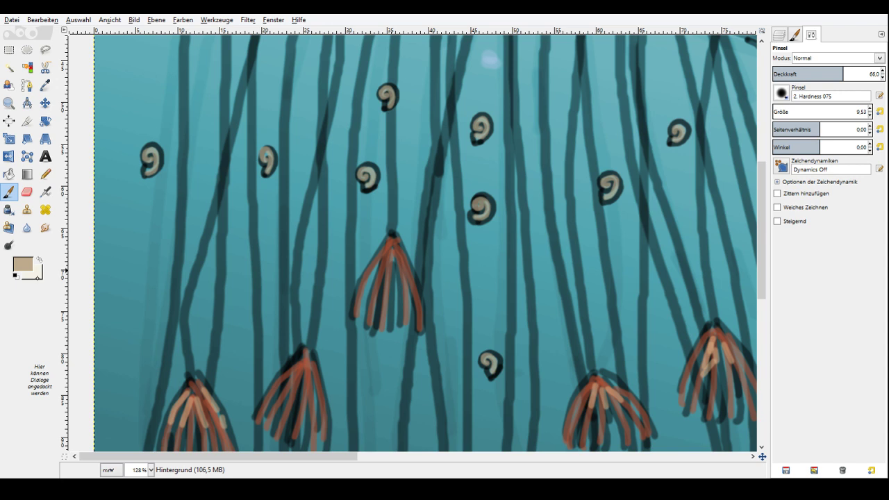
Paint pale pink bodies sticking out of the two rightmost shells, using brush size 8.53 and opacity 74.7.
{"action": "left_click", "coordinate": [674, 232]}
{"action": "left_click", "coordinate": [656, 212]}
{"action": "left_click", "coordinate": [870, 115]}
{"action": "left_click", "coordinate": [853, 73]}
{"action": "left_click_drag", "start_coordinate": [598, 198], "coordinate": [580, 203]}
{"action": "left_click_drag", "start_coordinate": [668, 142], "coordinate": [658, 146]}
Add pale pink bodies to the remaining snail shells in the middle and on the left.
{"action": "left_click_drag", "start_coordinate": [472, 139], "coordinate": [464, 143]}
{"action": "left_click_drag", "start_coordinate": [381, 104], "coordinate": [372, 109]}
{"action": "left_click_drag", "start_coordinate": [358, 185], "coordinate": [342, 197]}
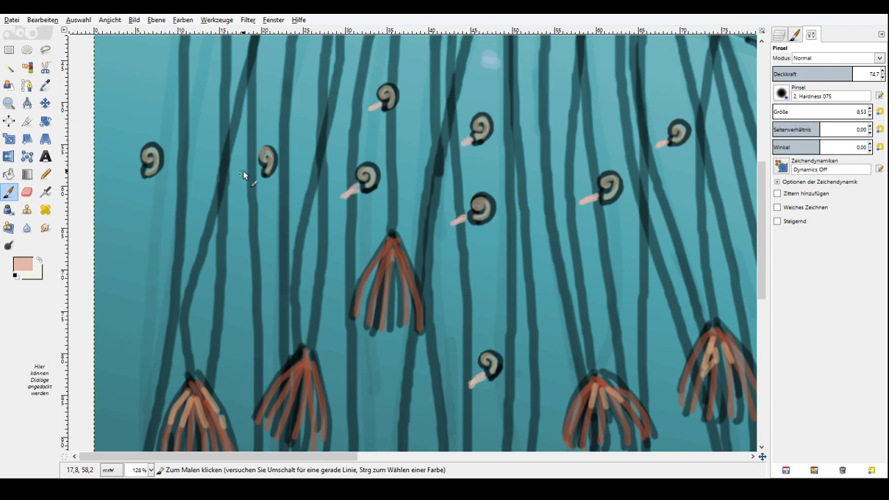
{"action": "left_click_drag", "start_coordinate": [258, 173], "coordinate": [246, 179]}
{"action": "left_click_drag", "start_coordinate": [143, 168], "coordinate": [125, 175]}
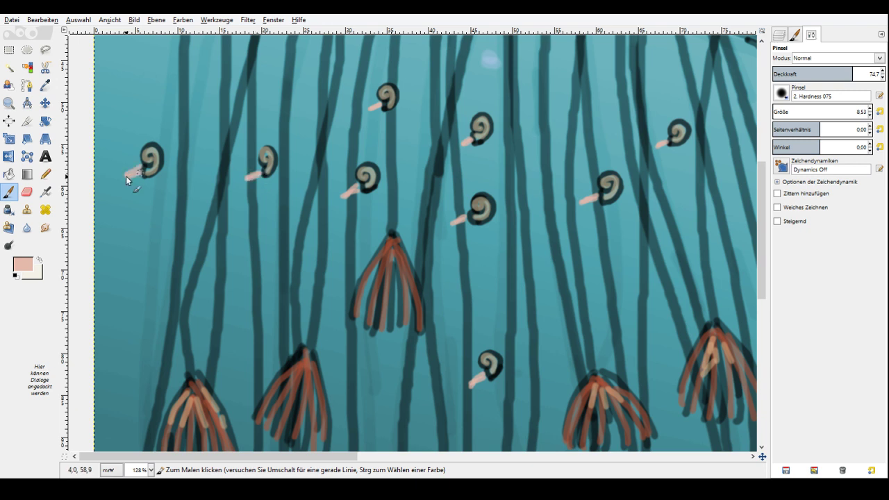
Shade the pink snail bodies with small dark brown dabs close to their shells.
{"action": "left_click", "coordinate": [625, 206], "text": "ctrl"}
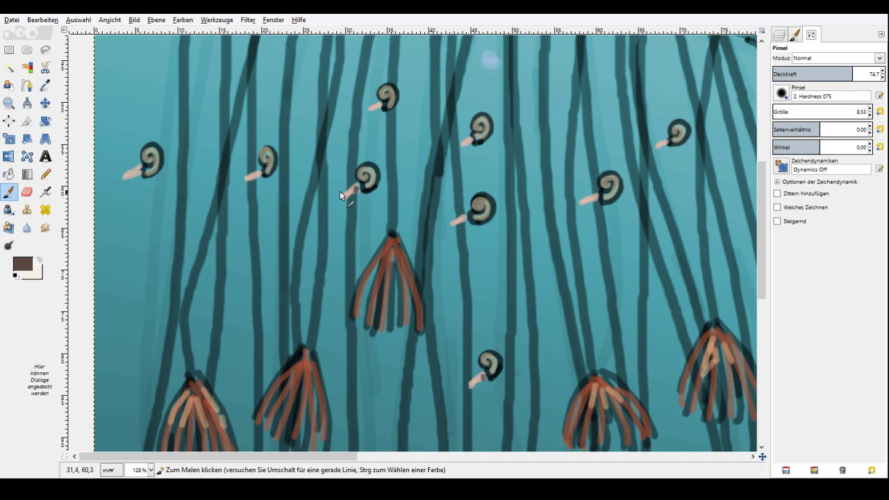
{"action": "left_click", "coordinate": [137, 172]}
{"action": "left_click", "coordinate": [259, 173]}
{"action": "left_click", "coordinate": [377, 105]}
{"action": "left_click", "coordinate": [469, 144]}
{"action": "left_click", "coordinate": [660, 145]}
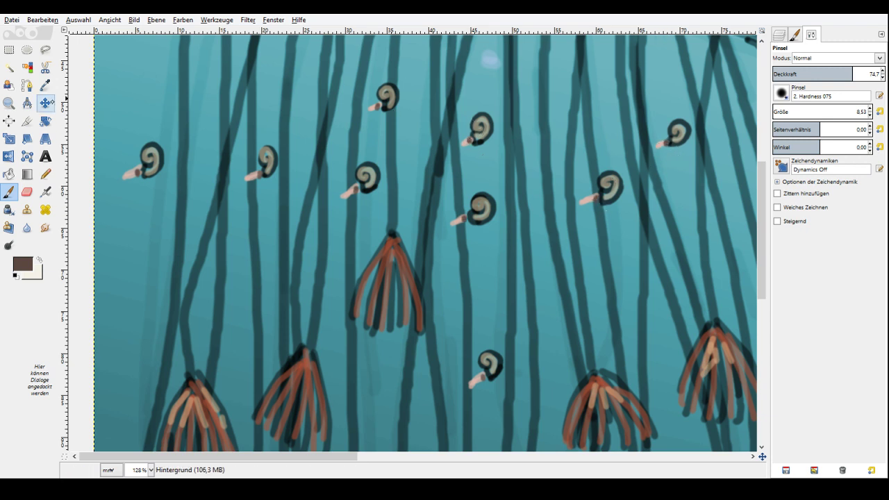
Configure the brush with blend mode Farbe, size 41.89 and opacity 17.0, with the whole painting in view.
{"action": "key", "text": "z"}
{"action": "left_click", "coordinate": [654, 161], "text": "ctrl"}
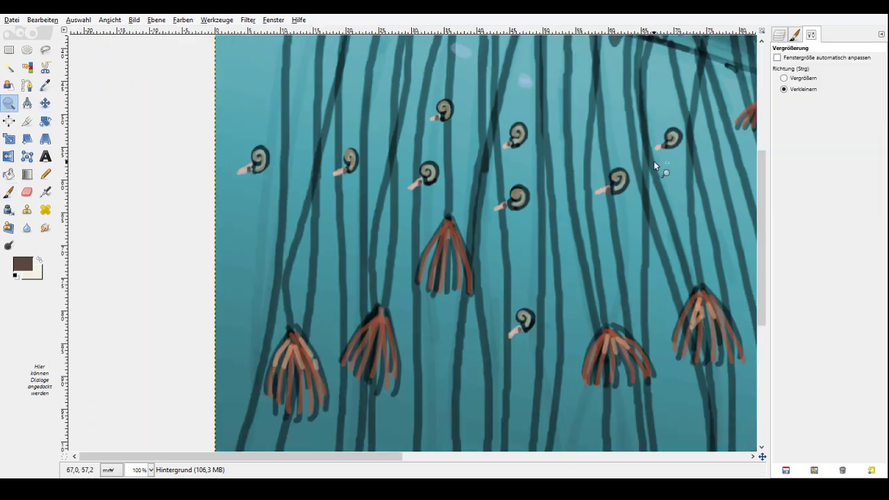
{"action": "left_click", "coordinate": [651, 165], "text": "ctrl"}
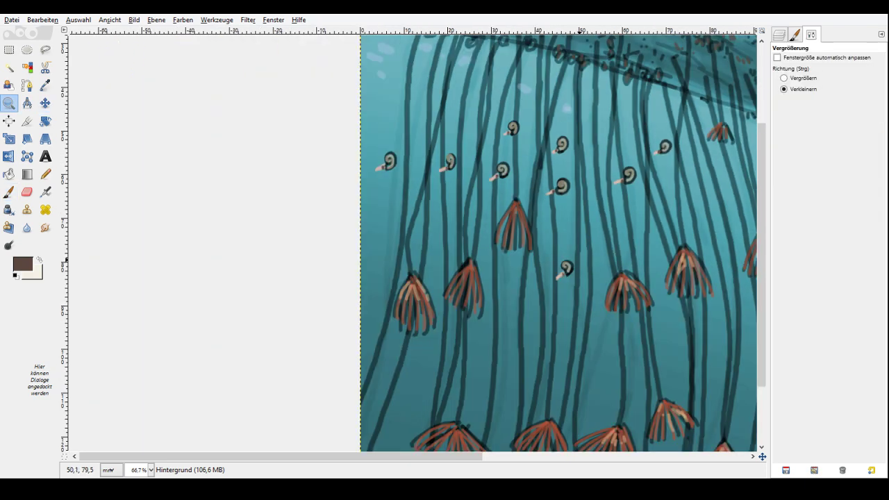
{"action": "left_click", "coordinate": [602, 278], "text": "ctrl"}
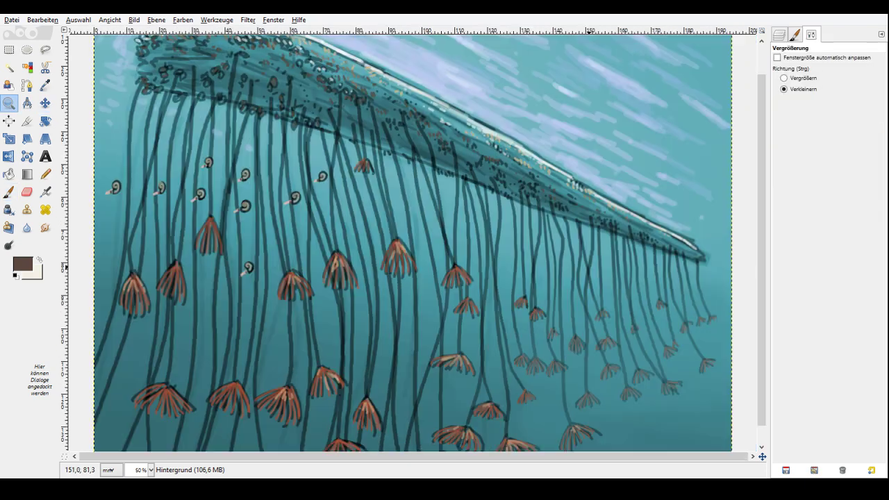
{"action": "left_click", "coordinate": [443, 327], "text": "ctrl"}
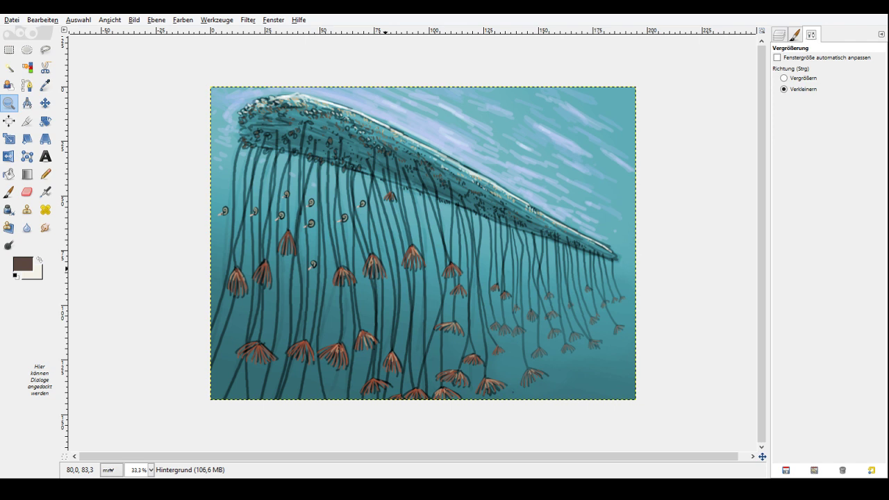
{"action": "left_click", "coordinate": [8, 191]}
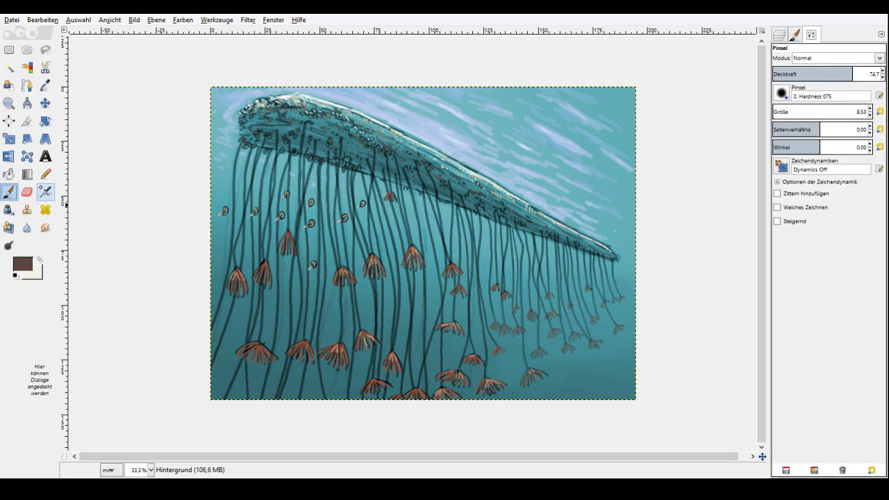
{"action": "left_click", "coordinate": [808, 58]}
{"action": "left_click", "coordinate": [776, 112]}
{"action": "left_click", "coordinate": [788, 74]}
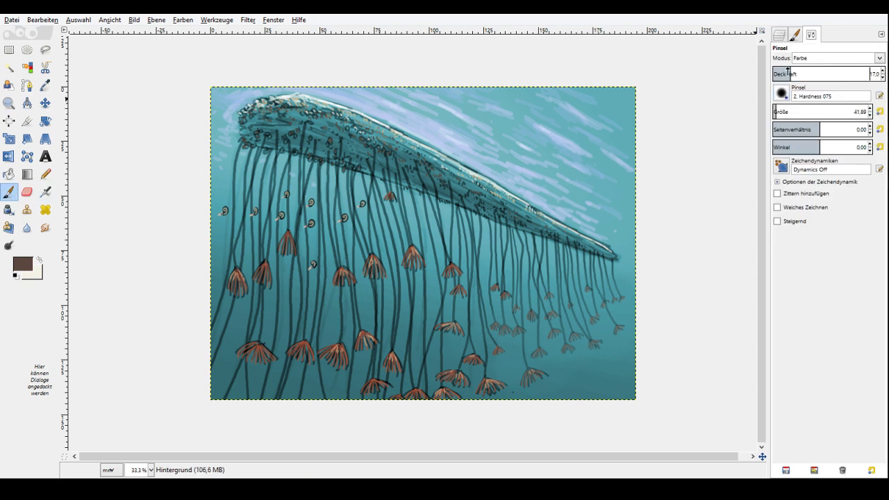
Tint the underside of the slanted body brown in Farbe mode, using brush size 88.63 and opacity 6.7.
{"action": "left_click", "coordinate": [781, 112]}
{"action": "left_click", "coordinate": [779, 74]}
{"action": "mouse_move", "coordinate": [322, 141]}
{"action": "left_mouse_down"}
{"action": "mouse_move", "coordinate": [363, 141]}
{"action": "mouse_move", "coordinate": [332, 138]}
{"action": "left_mouse_up"}
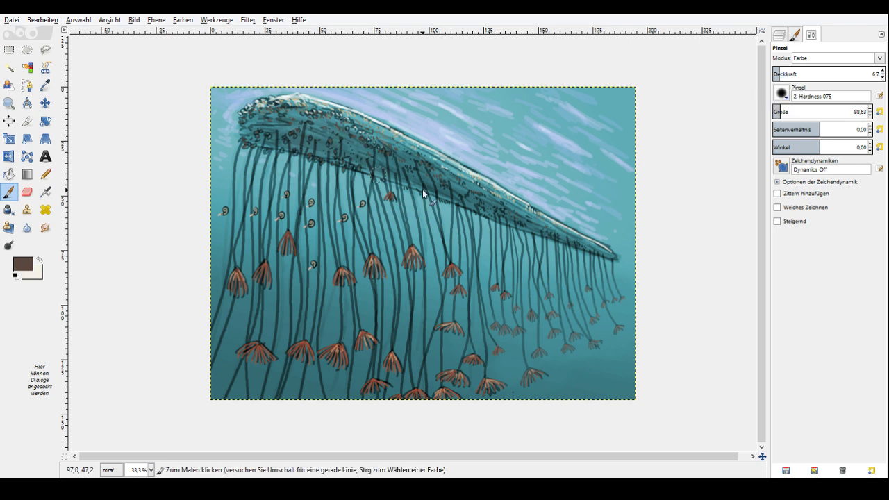
{"action": "mouse_move", "coordinate": [422, 189]}
{"action": "left_mouse_down"}
{"action": "mouse_move", "coordinate": [377, 150]}
{"action": "mouse_move", "coordinate": [450, 186]}
{"action": "mouse_move", "coordinate": [296, 146]}
{"action": "mouse_move", "coordinate": [303, 143]}
{"action": "mouse_move", "coordinate": [269, 114]}
{"action": "left_mouse_up"}
Configure the brush with blend mode Multiplikation, size 59.42 and opacity 10.3 for shading the body's underside.
{"action": "left_click", "coordinate": [776, 109]}
{"action": "left_click", "coordinate": [833, 58]}
{"action": "left_click", "coordinate": [802, 187]}
{"action": "left_click", "coordinate": [778, 111]}
{"action": "left_click", "coordinate": [784, 73]}
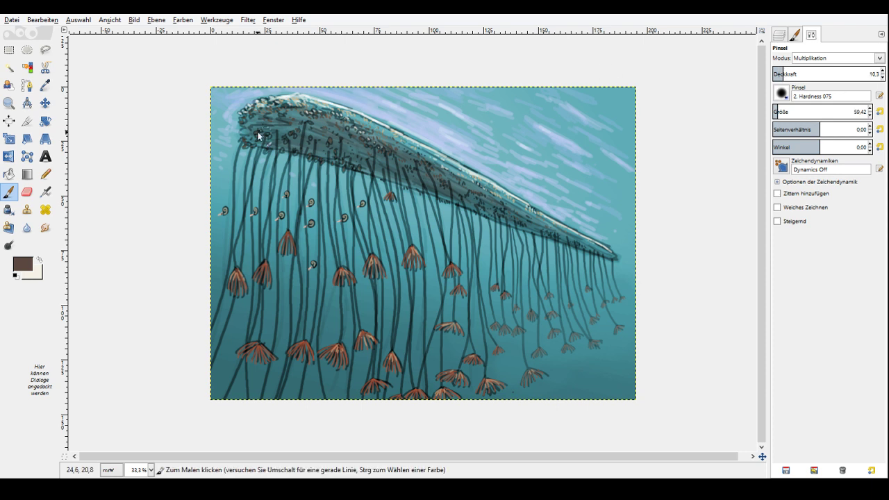
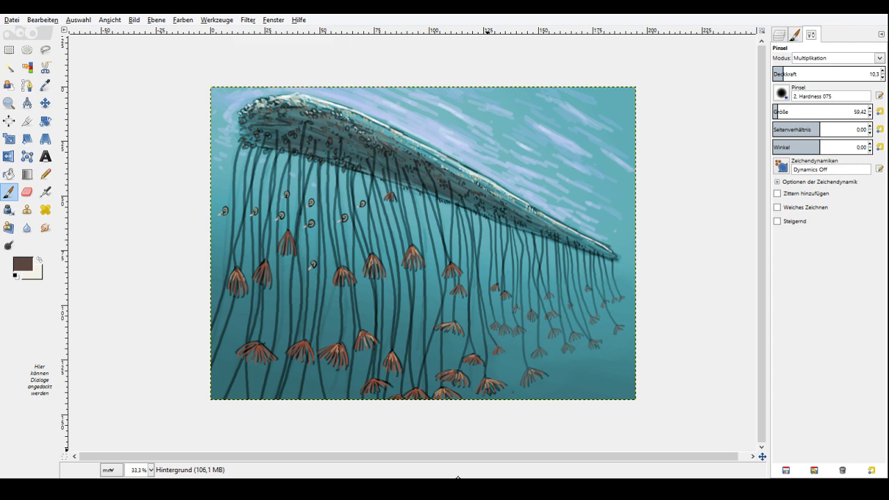
Look at the leaping shark reference photo in Discord and return to the painting in GIMP.
{"action": "left_click", "coordinate": [457, 478]}
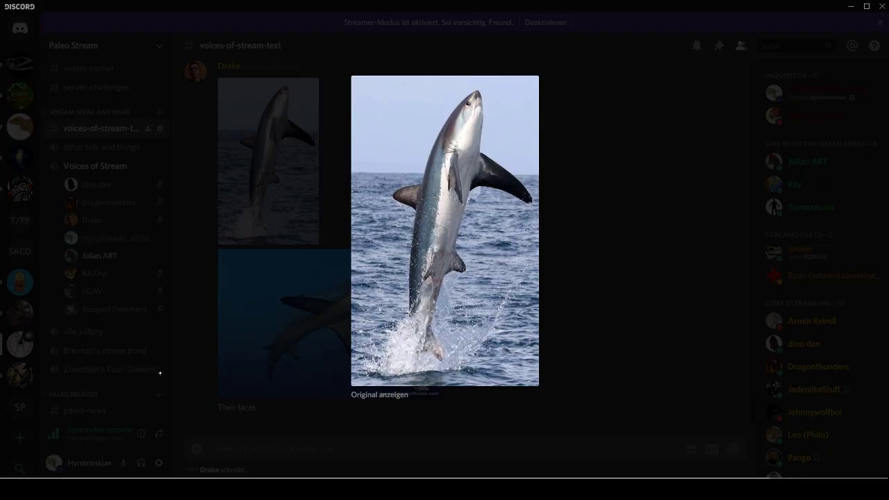
{"action": "key", "text": "alt+Tab"}
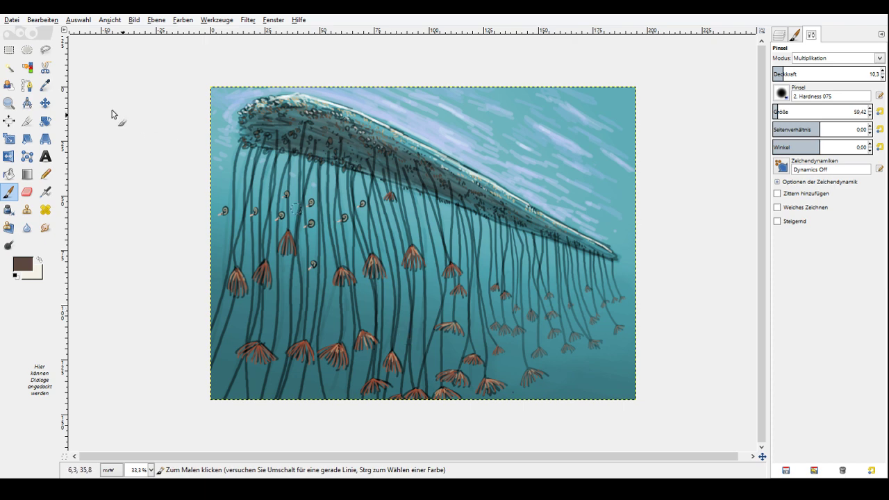
Configure a black paintbrush with mode Normal, opacity 38.7 and size 12.68 for sketching among the central tentacles.
{"action": "key", "text": "z"}
{"action": "left_click", "coordinate": [441, 373]}
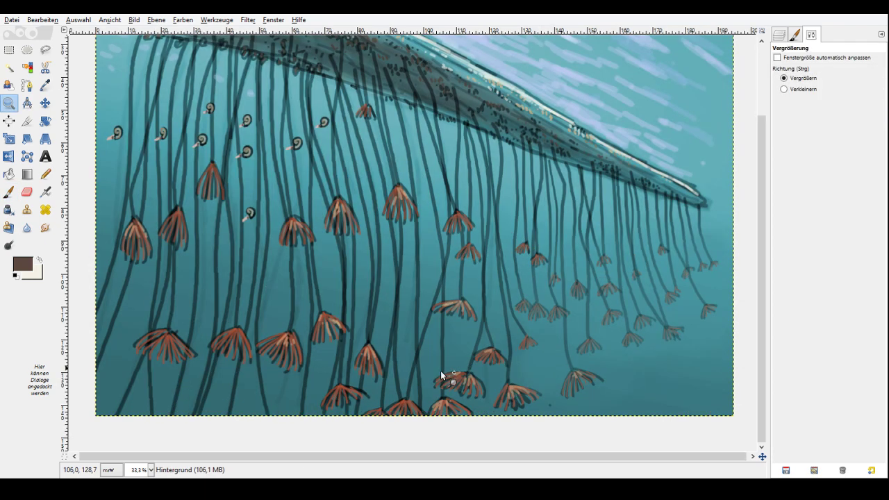
{"action": "left_click", "coordinate": [506, 306]}
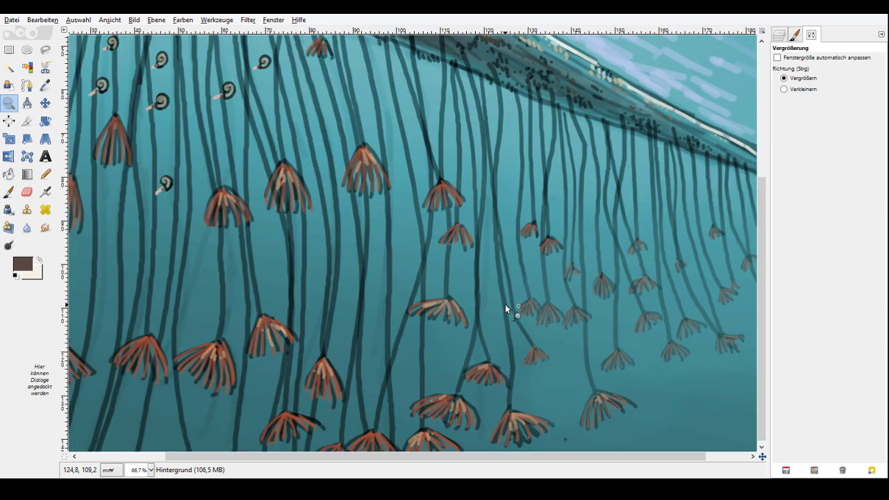
{"action": "left_click", "coordinate": [9, 193]}
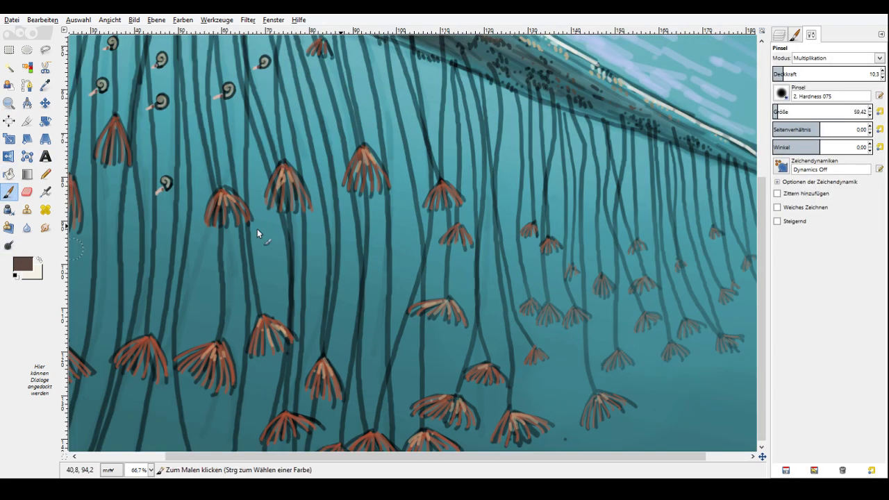
{"action": "key", "text": "d"}
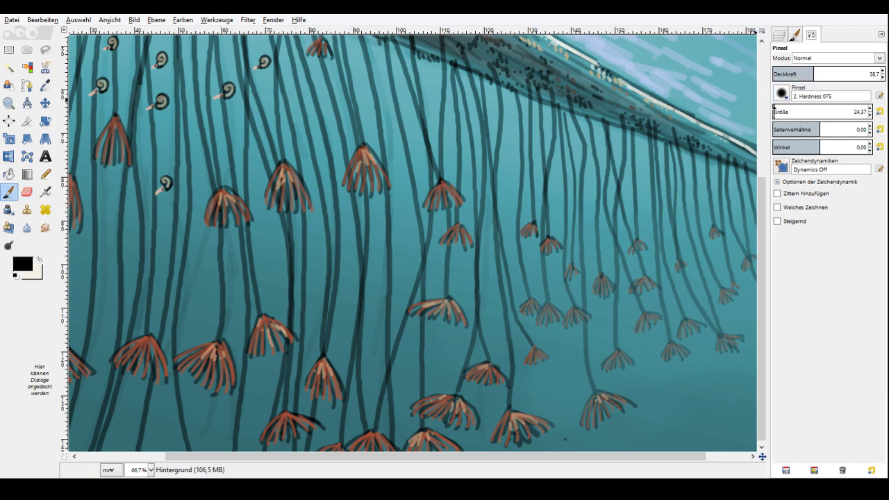
{"action": "left_click", "coordinate": [776, 109]}
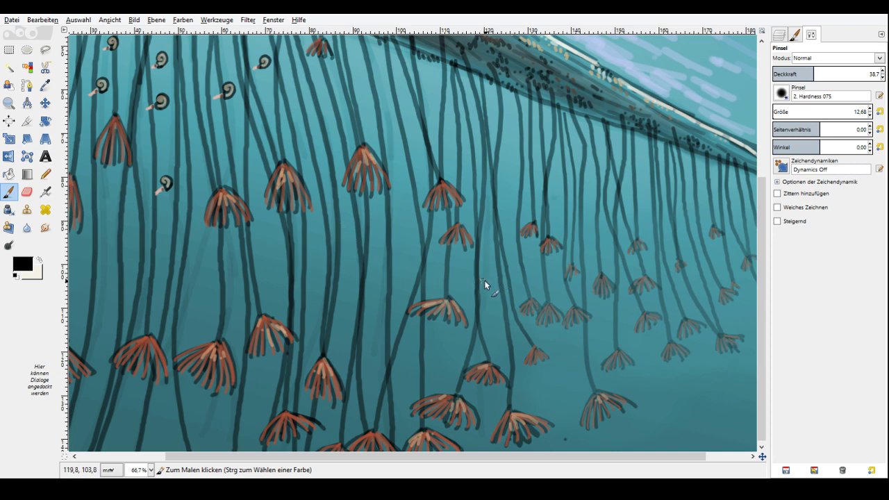
Sketch the flippers, belly, back and tail of a marine reptile among the tentacles right of the centre.
{"action": "mouse_move", "coordinate": [480, 286]}
{"action": "left_mouse_down"}
{"action": "mouse_move", "coordinate": [519, 262]}
{"action": "mouse_move", "coordinate": [490, 292]}
{"action": "left_mouse_up"}
{"action": "left_click_drag", "start_coordinate": [462, 323], "coordinate": [473, 377]}
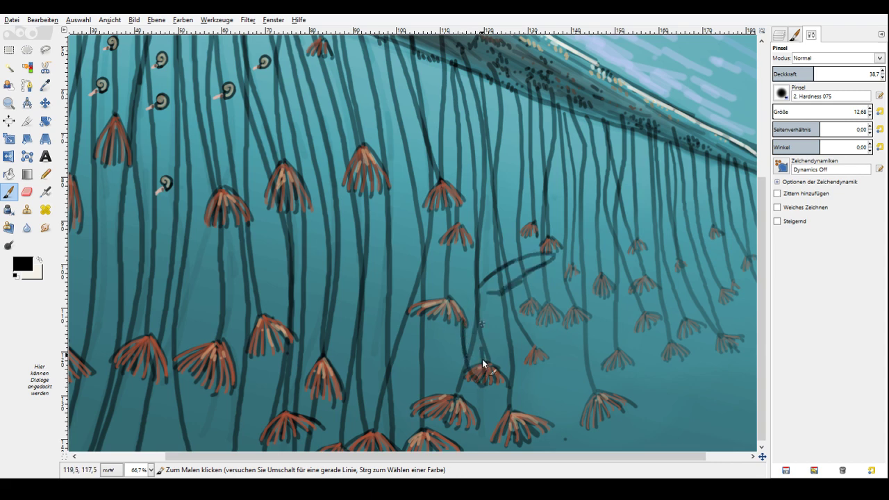
{"action": "left_click_drag", "start_coordinate": [472, 311], "coordinate": [519, 323]}
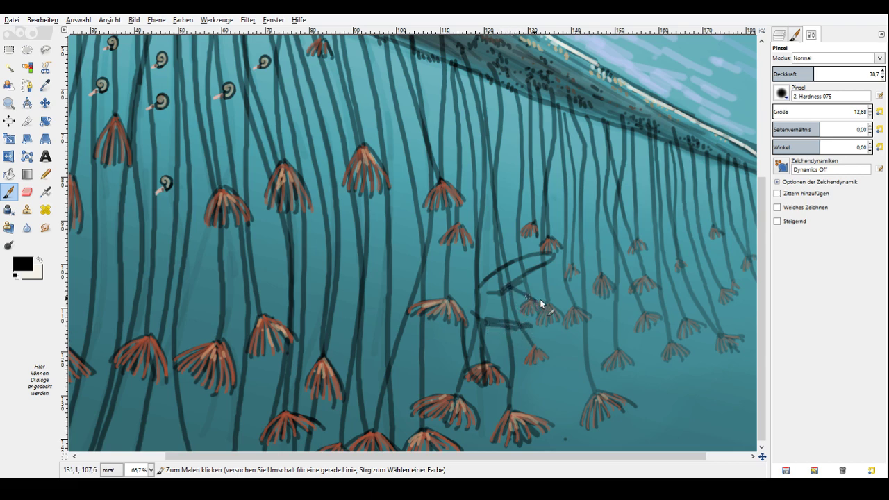
{"action": "left_click_drag", "start_coordinate": [502, 286], "coordinate": [589, 324]}
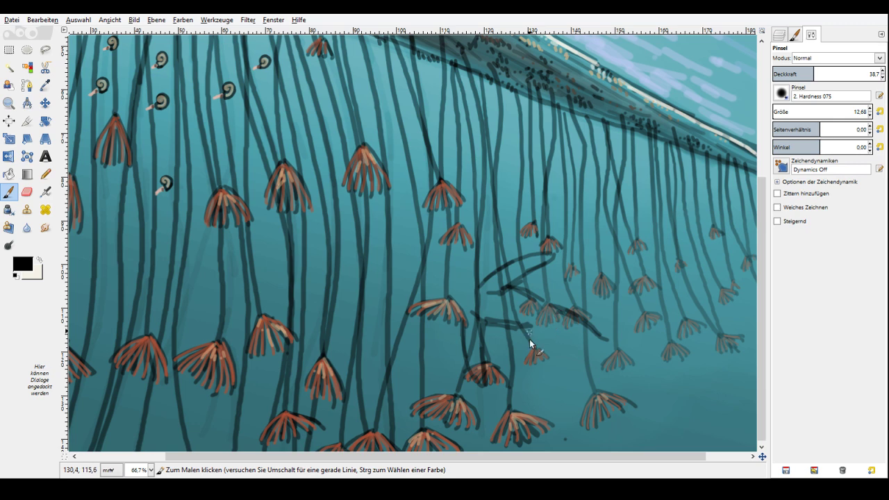
{"action": "left_click_drag", "start_coordinate": [530, 344], "coordinate": [574, 322]}
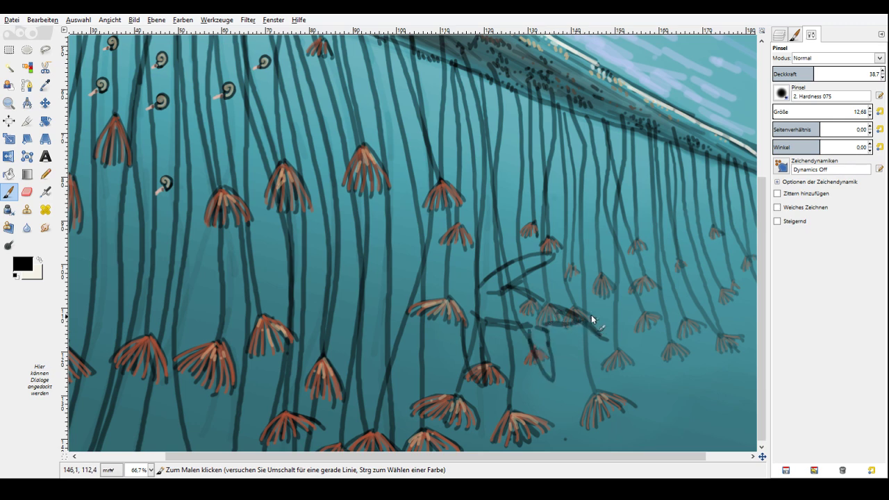
{"action": "left_click", "coordinate": [576, 314]}
Sketch the reptile's long neck and small pointed head stretching left from its shoulders.
{"action": "left_click_drag", "start_coordinate": [472, 285], "coordinate": [424, 277]}
{"action": "left_click_drag", "start_coordinate": [432, 279], "coordinate": [347, 263]}
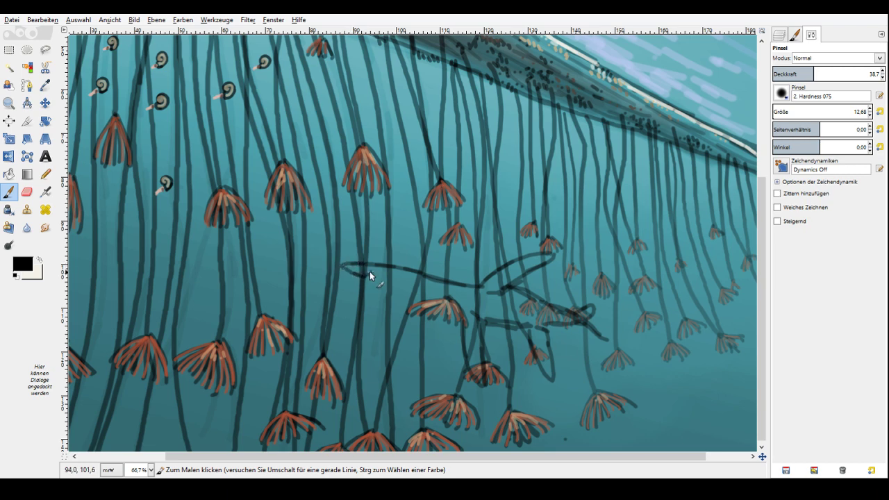
{"action": "left_click_drag", "start_coordinate": [370, 272], "coordinate": [462, 309]}
{"action": "left_click_drag", "start_coordinate": [361, 273], "coordinate": [379, 278]}
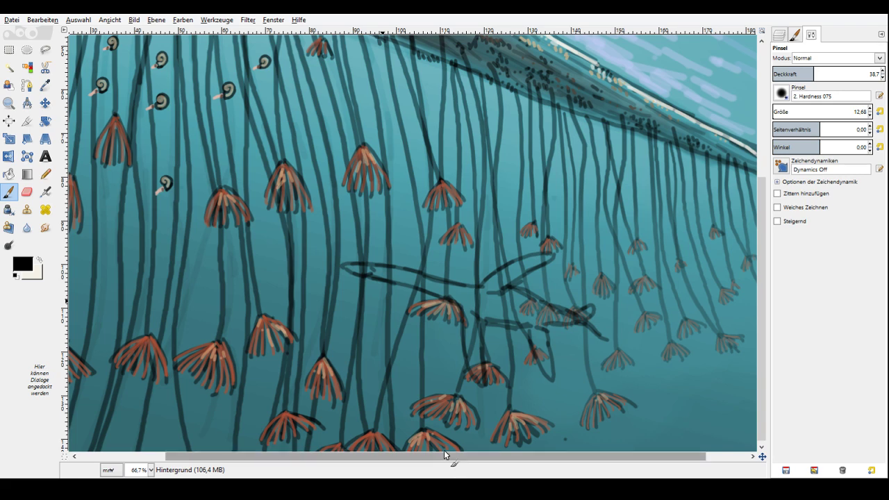
Fill the reptile's body, neck and head with medium grey, using brush size 14.68 and opacity 46.9.
{"action": "key", "text": "z"}
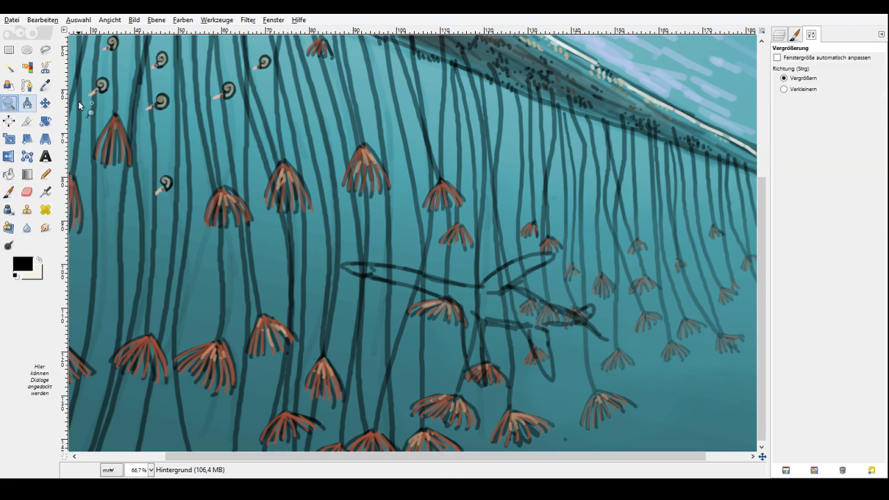
{"action": "left_click", "coordinate": [484, 382]}
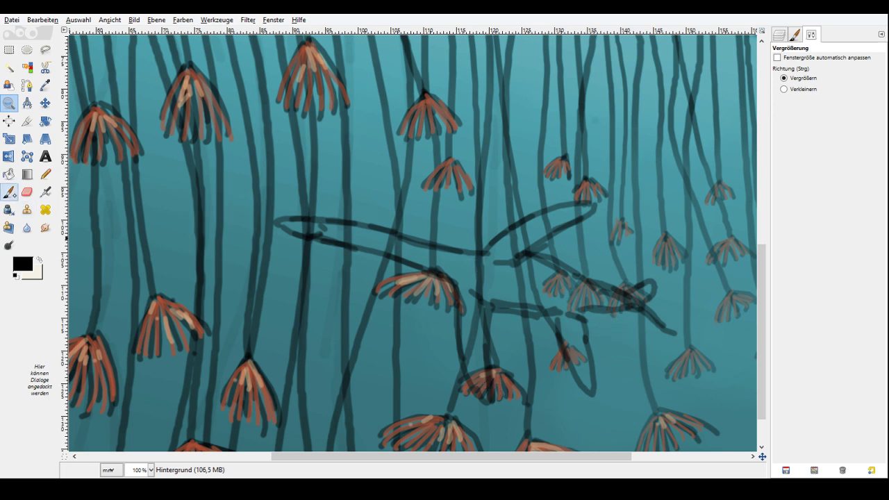
{"action": "left_click", "coordinate": [9, 192]}
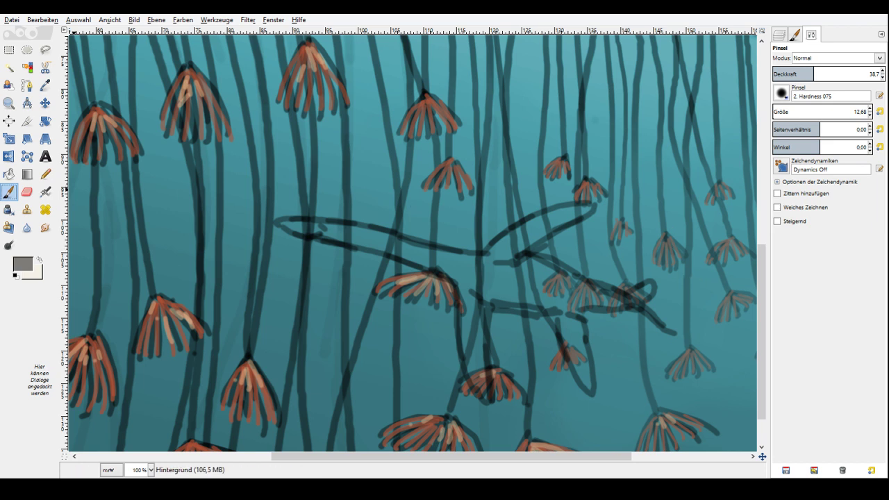
{"action": "double_click", "coordinate": [869, 109]}
{"action": "left_click", "coordinate": [823, 74]}
{"action": "mouse_move", "coordinate": [556, 306]}
{"action": "left_mouse_down"}
{"action": "mouse_move", "coordinate": [421, 262]}
{"action": "mouse_move", "coordinate": [449, 252]}
{"action": "mouse_move", "coordinate": [437, 260]}
{"action": "mouse_move", "coordinate": [452, 275]}
{"action": "left_mouse_up"}
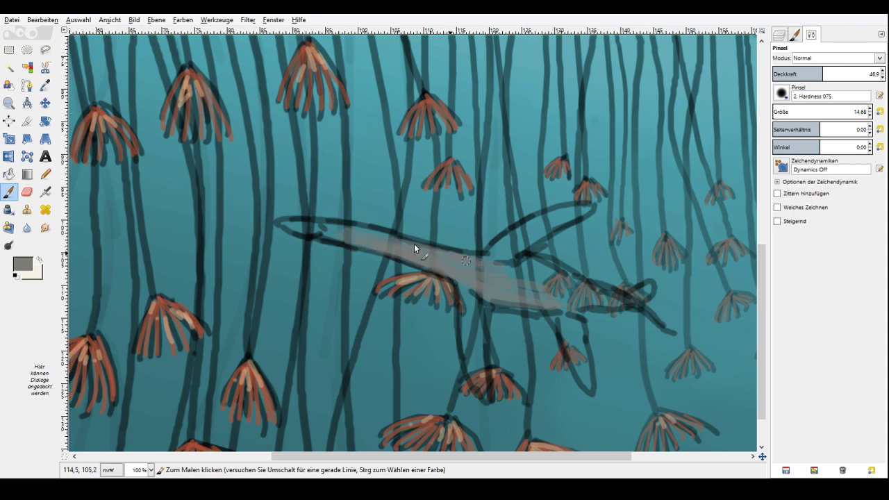
{"action": "left_click_drag", "start_coordinate": [414, 244], "coordinate": [381, 247]}
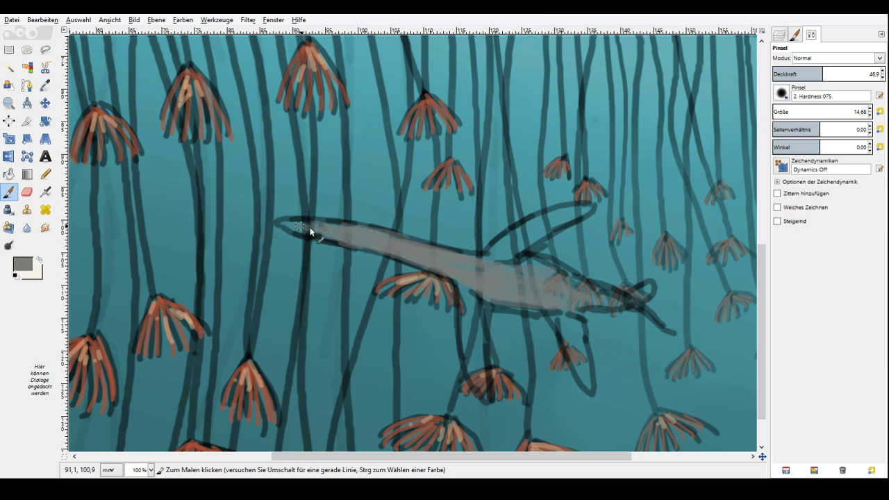
{"action": "left_click_drag", "start_coordinate": [310, 227], "coordinate": [330, 234]}
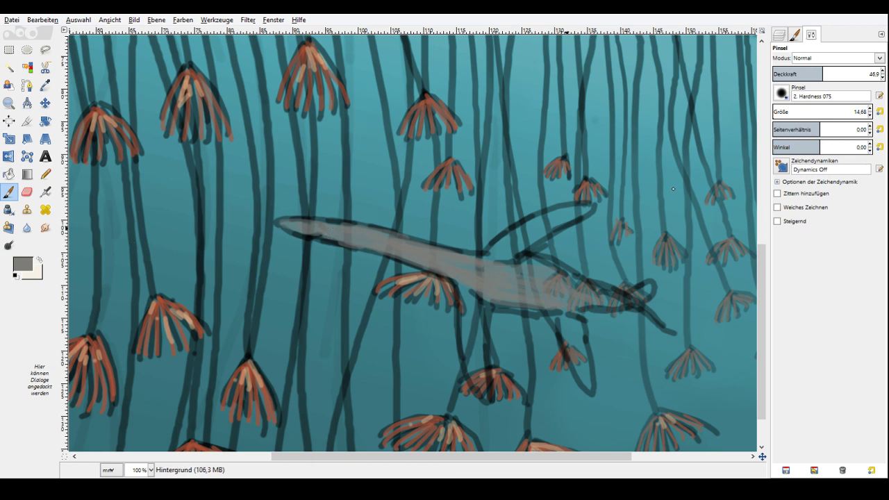
Shade the lower neck and belly of the reptile with a darker grey.
{"action": "left_click_drag", "start_coordinate": [624, 217], "coordinate": [619, 238]}
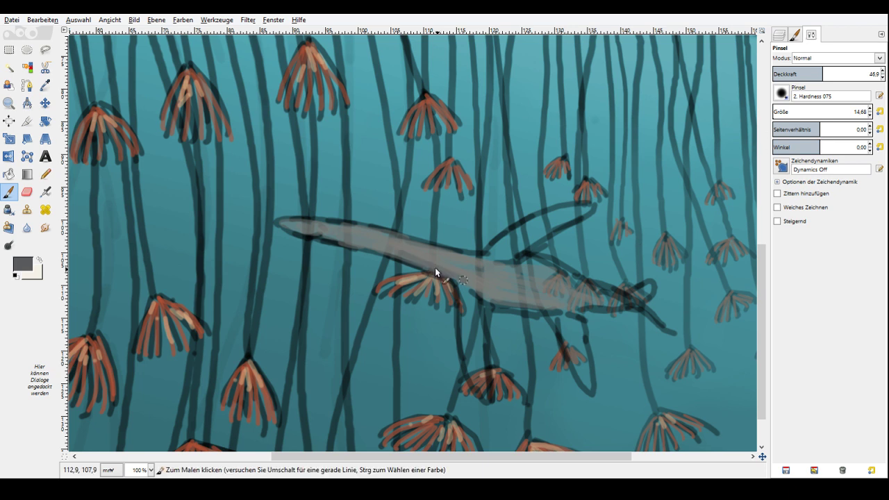
{"action": "left_click_drag", "start_coordinate": [435, 267], "coordinate": [519, 302]}
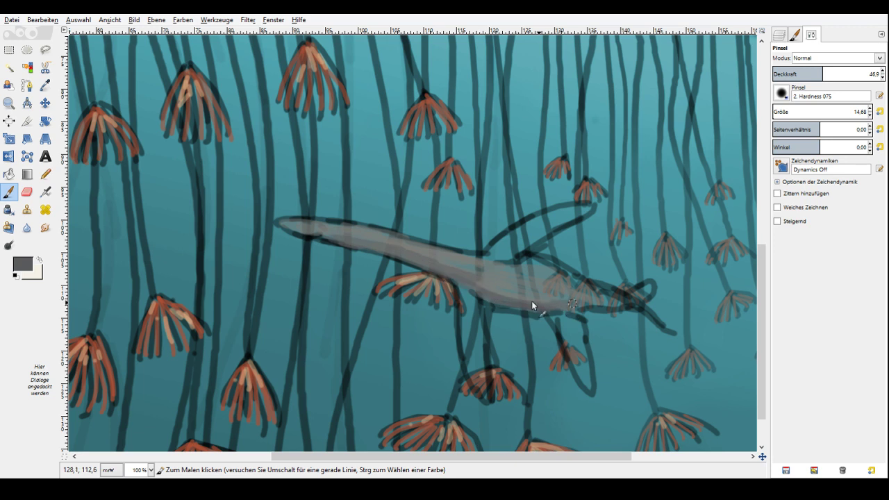
{"action": "left_click_drag", "start_coordinate": [532, 301], "coordinate": [489, 280]}
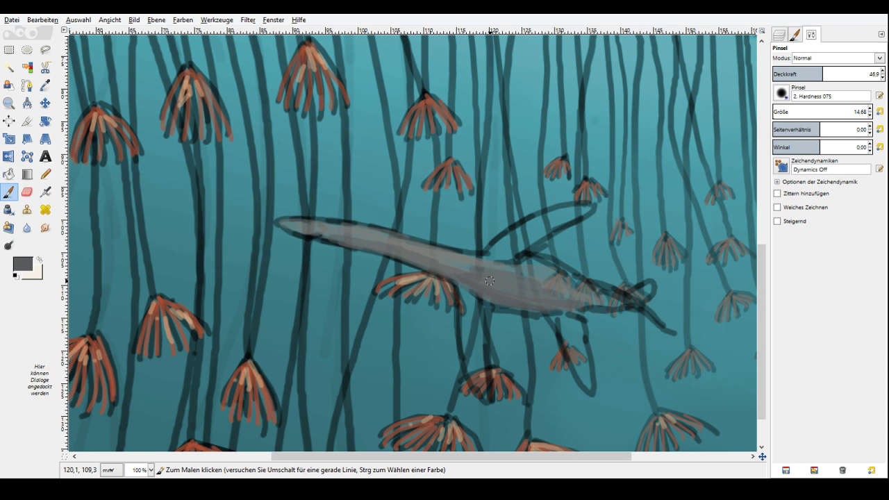
Fill the raised front flipper and the tail with dark grey, and deepen the shading along the belly and neck.
{"action": "mouse_move", "coordinate": [565, 218]}
{"action": "left_mouse_down"}
{"action": "mouse_move", "coordinate": [501, 237]}
{"action": "mouse_move", "coordinate": [562, 210]}
{"action": "left_mouse_up"}
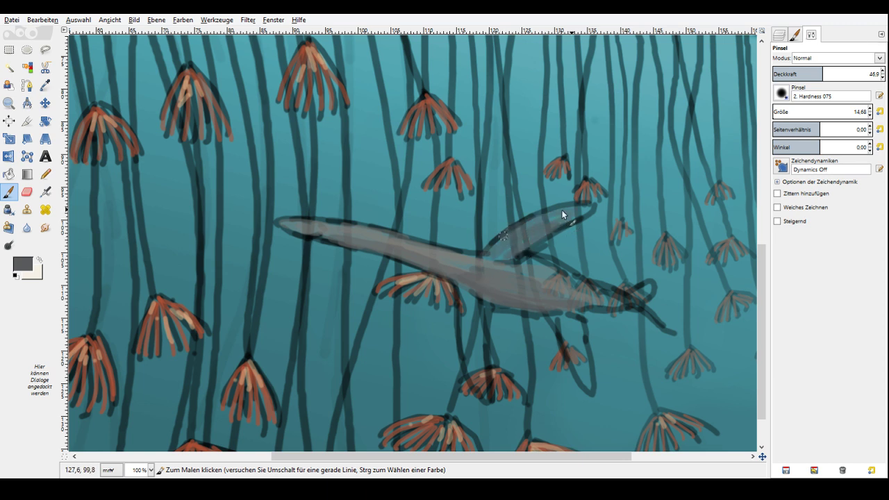
{"action": "mouse_move", "coordinate": [581, 209]}
{"action": "left_mouse_down"}
{"action": "mouse_move", "coordinate": [525, 225]}
{"action": "mouse_move", "coordinate": [524, 252]}
{"action": "mouse_move", "coordinate": [490, 265]}
{"action": "left_mouse_up"}
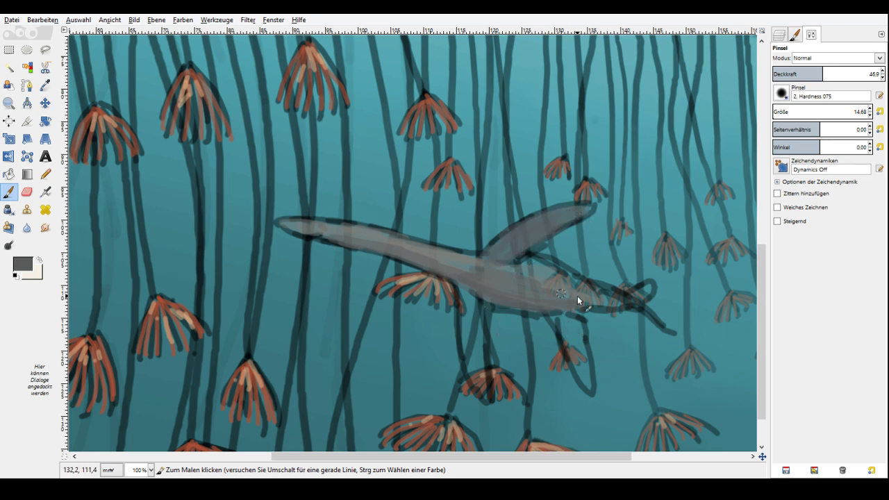
{"action": "left_click_drag", "start_coordinate": [618, 296], "coordinate": [661, 324]}
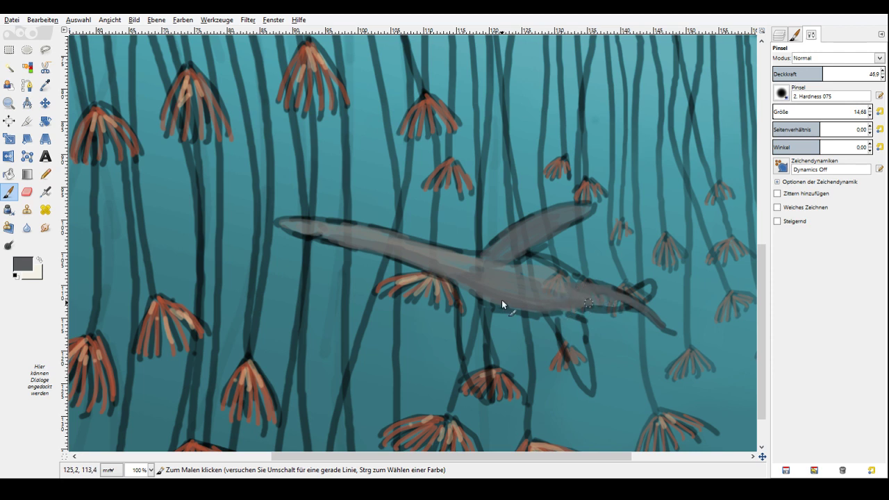
{"action": "mouse_move", "coordinate": [507, 298]}
{"action": "left_mouse_down"}
{"action": "mouse_move", "coordinate": [417, 258]}
{"action": "mouse_move", "coordinate": [455, 264]}
{"action": "mouse_move", "coordinate": [351, 238]}
{"action": "left_mouse_up"}
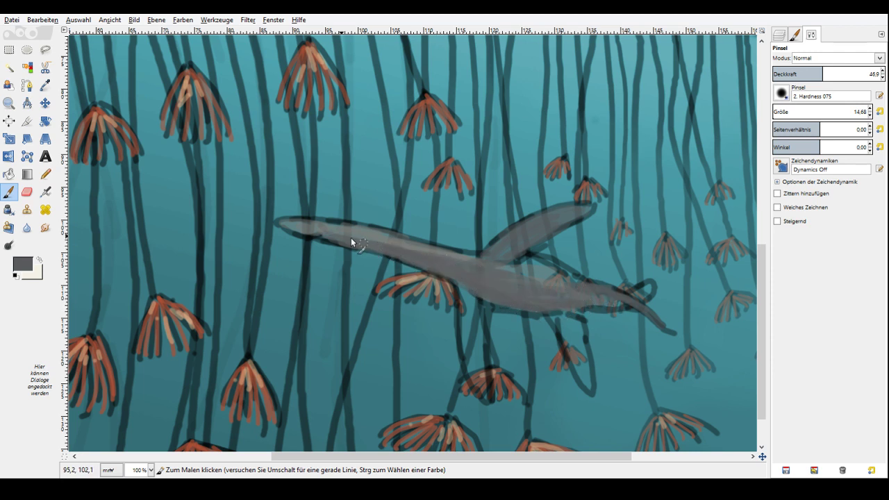
{"action": "left_click_drag", "start_coordinate": [291, 226], "coordinate": [318, 233]}
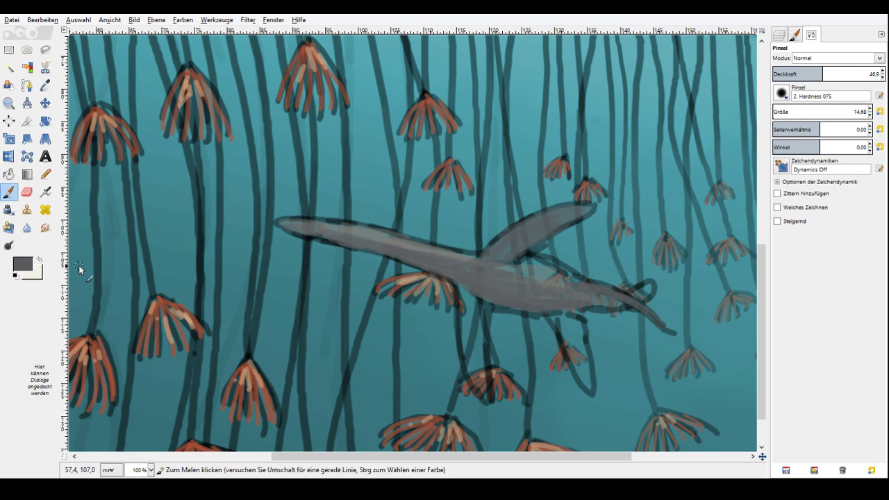
Highlight the top of the neck, back and raised flipper with light grey, reducing the brush size to 11.68.
{"action": "left_click", "coordinate": [548, 266], "text": "ctrl"}
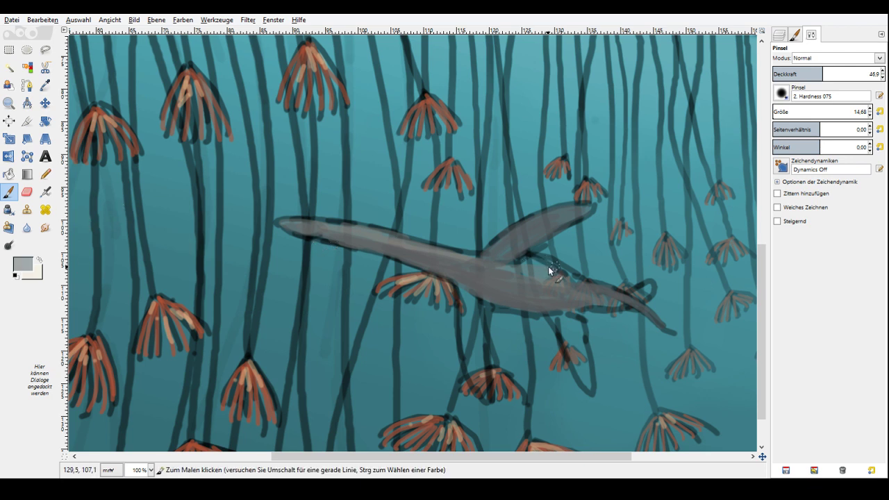
{"action": "left_click", "coordinate": [466, 257], "text": "shift"}
{"action": "left_click", "coordinate": [870, 116]}
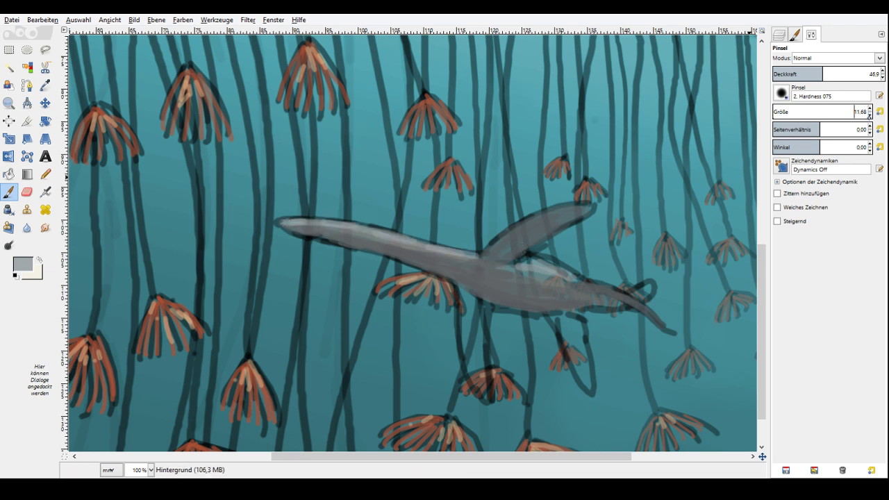
{"action": "mouse_move", "coordinate": [589, 206]}
{"action": "left_mouse_down"}
{"action": "mouse_move", "coordinate": [543, 214]}
{"action": "mouse_move", "coordinate": [484, 254]}
{"action": "left_mouse_up"}
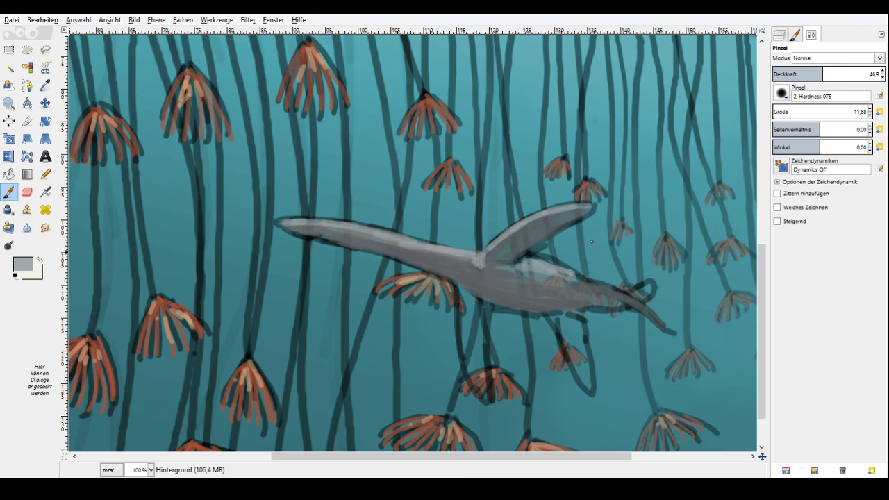
Fill the reptile's lower rear flipper with a dark grey sampled from its raised flipper.
{"action": "left_click", "coordinate": [528, 241], "text": "ctrl"}
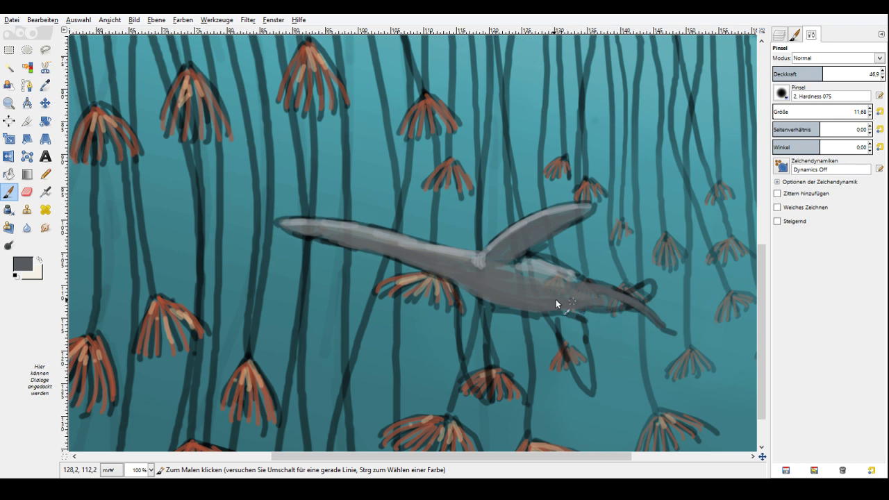
{"action": "mouse_move", "coordinate": [560, 314]}
{"action": "left_mouse_down"}
{"action": "mouse_move", "coordinate": [594, 392]}
{"action": "mouse_move", "coordinate": [579, 327]}
{"action": "left_mouse_up"}
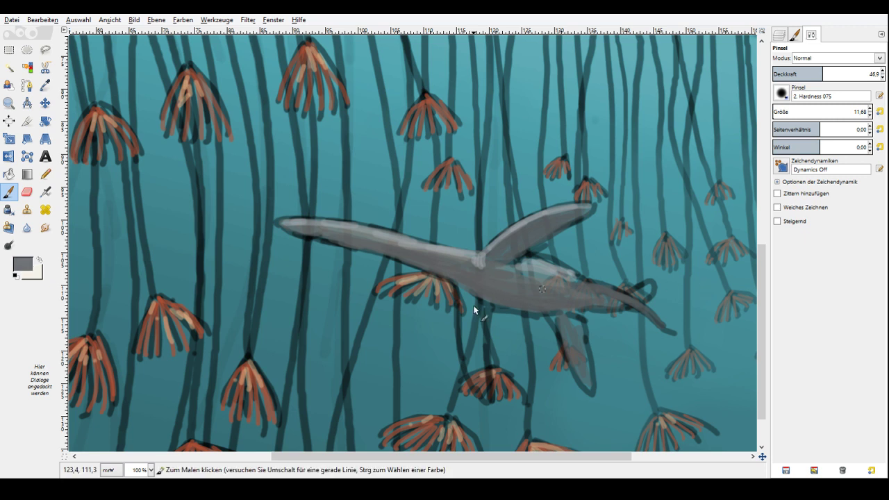
Paint the reptile's lower front flipper grey, and even out the grey on its lower rear flipper and tail base.
{"action": "mouse_move", "coordinate": [460, 302]}
{"action": "left_mouse_down"}
{"action": "mouse_move", "coordinate": [485, 394]}
{"action": "mouse_move", "coordinate": [461, 284]}
{"action": "left_mouse_up"}
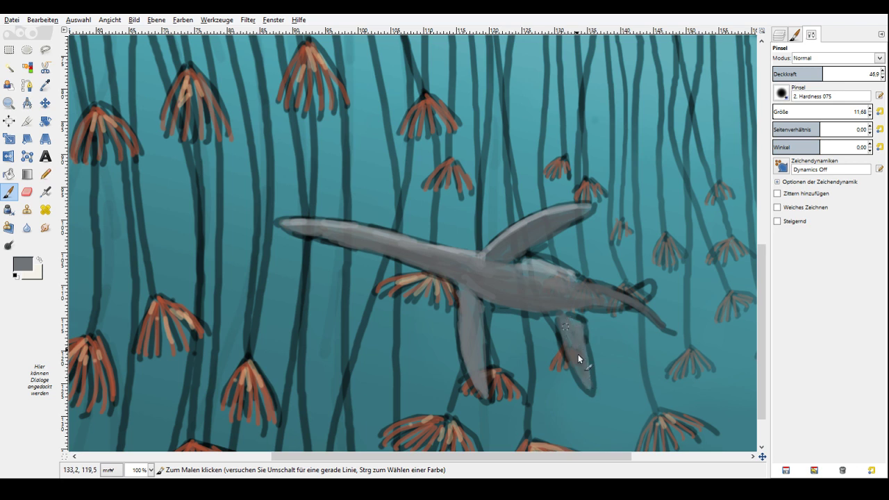
{"action": "left_click_drag", "start_coordinate": [578, 355], "coordinate": [560, 317]}
{"action": "left_click_drag", "start_coordinate": [582, 328], "coordinate": [588, 387]}
{"action": "left_click_drag", "start_coordinate": [573, 277], "coordinate": [620, 298]}
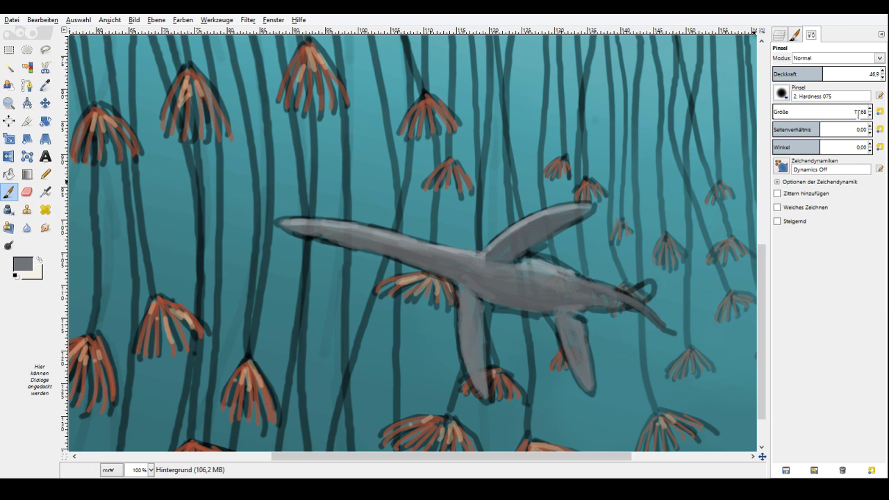
Reduce the brush size to 8.68, raise the opacity to 57.2, and fill the reptile's rear fin tip beside the tail with grey.
{"action": "scroll", "coordinate": [858, 115], "scroll_direction": "down", "scroll_amount": 3}
{"action": "left_click", "coordinate": [834, 73]}
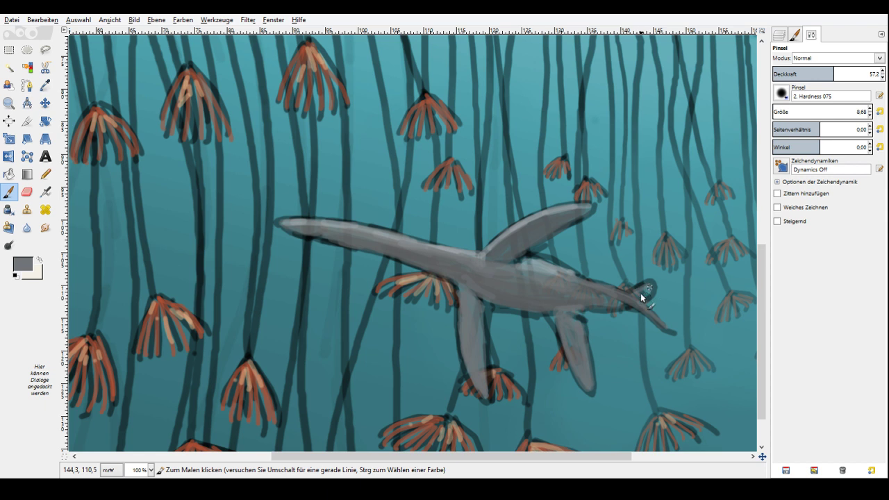
{"action": "left_click_drag", "start_coordinate": [641, 294], "coordinate": [630, 296]}
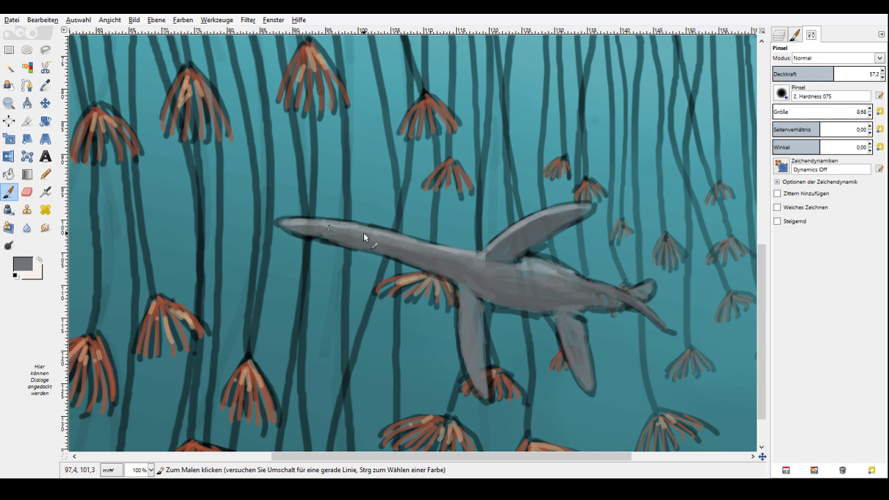
Choose a dark blue-grey and dab small spots over the reptile's back and along the top of its neck.
{"action": "left_click", "coordinate": [641, 243]}
{"action": "left_click", "coordinate": [641, 243]}
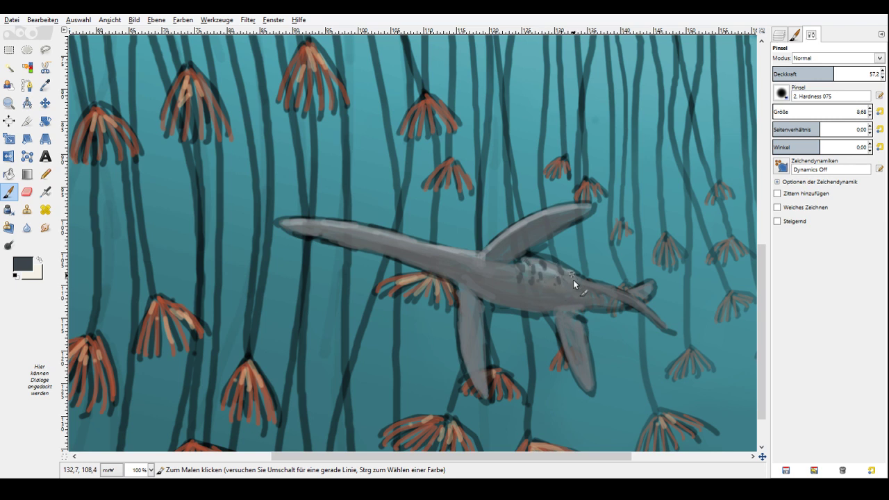
{"action": "left_click", "coordinate": [478, 262]}
{"action": "left_click", "coordinate": [447, 251]}
{"action": "left_click", "coordinate": [437, 259]}
{"action": "left_click", "coordinate": [428, 248]}
{"action": "left_click", "coordinate": [419, 245]}
{"action": "left_click", "coordinate": [406, 241]}
{"action": "left_click", "coordinate": [395, 237]}
{"action": "left_click", "coordinate": [382, 234]}
{"action": "left_click", "coordinate": [374, 235]}
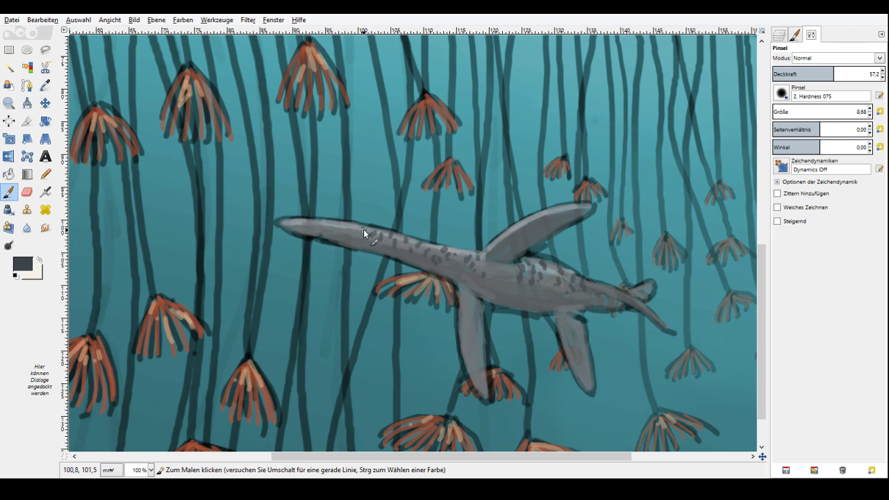
Extend the dark markings to the reptile's head and underside, and darken the tips of its flippers and tail.
{"action": "left_click", "coordinate": [298, 221]}
{"action": "left_click", "coordinate": [303, 228]}
{"action": "left_click", "coordinate": [328, 239]}
{"action": "left_click", "coordinate": [337, 247]}
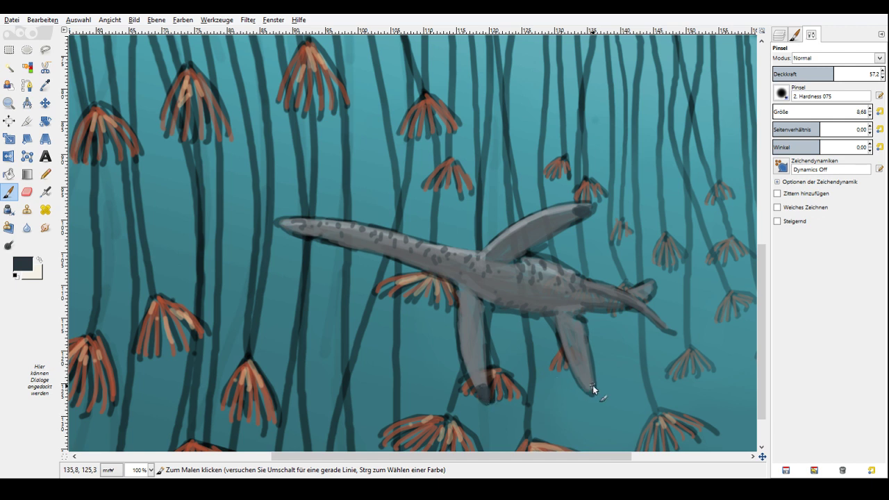
{"action": "left_click_drag", "start_coordinate": [662, 324], "coordinate": [667, 330]}
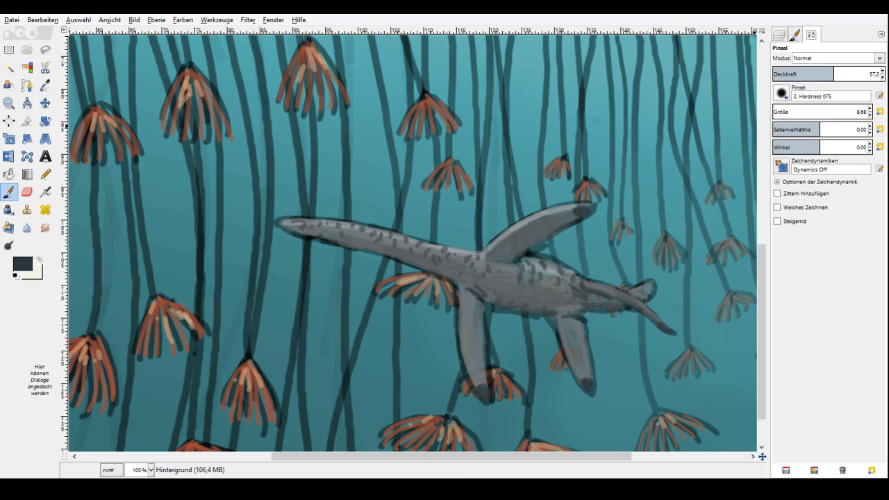
Highlight the reptile's head, neck base and raised flipper in cream at 27.3 opacity, reducing the brush size to 6.68.
{"action": "left_click", "coordinate": [802, 73]}
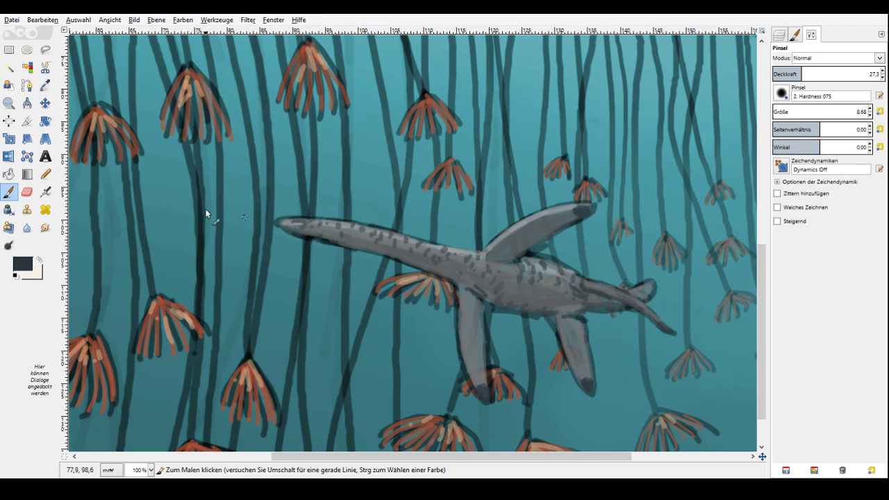
{"action": "key", "text": "z"}
{"action": "left_click", "coordinate": [585, 179]}
{"action": "left_click", "coordinate": [564, 204]}
{"action": "left_click", "coordinate": [565, 204]}
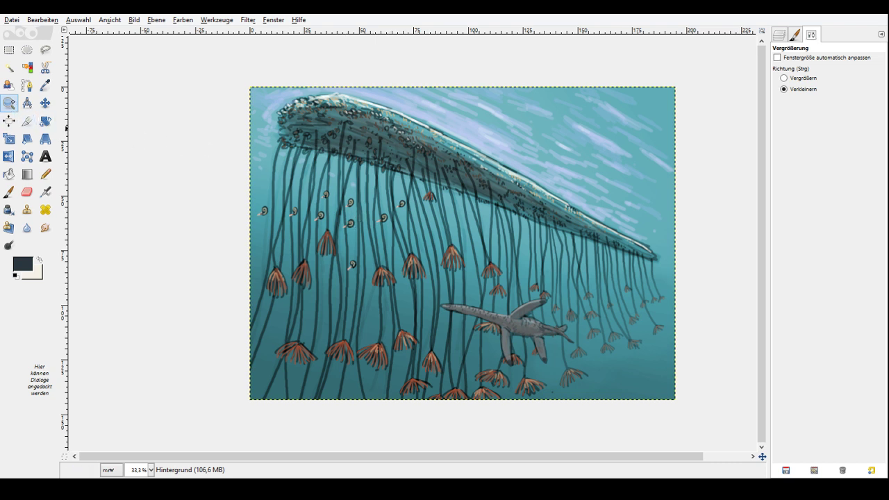
{"action": "double_click", "coordinate": [11, 102]}
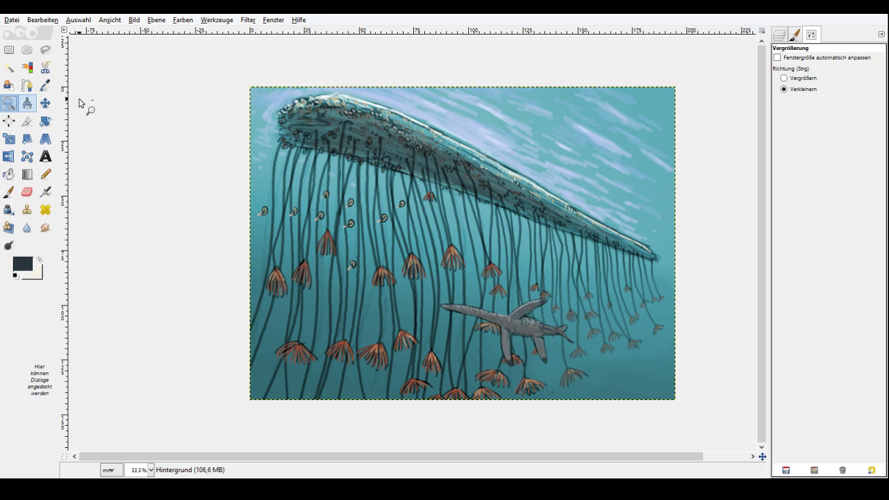
{"action": "scroll", "coordinate": [512, 306], "scroll_direction": "up", "scroll_amount": 5, "text": "ctrl"}
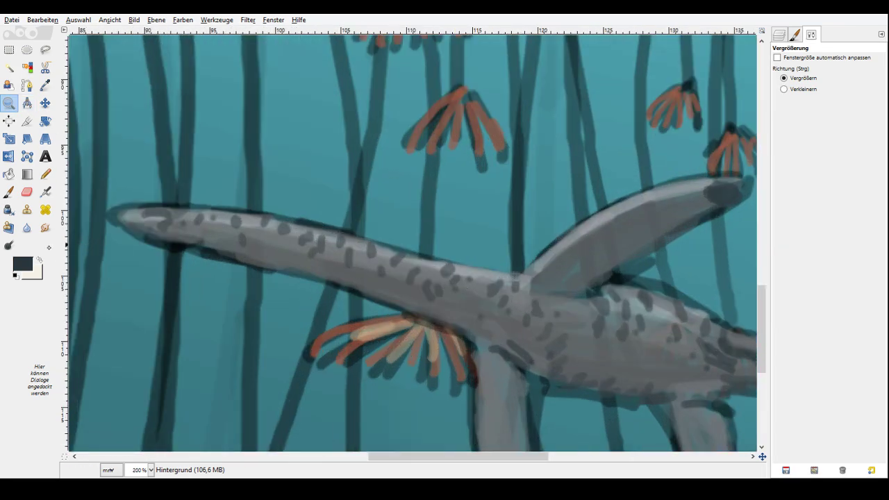
{"action": "key", "text": "x"}
{"action": "key", "text": "p"}
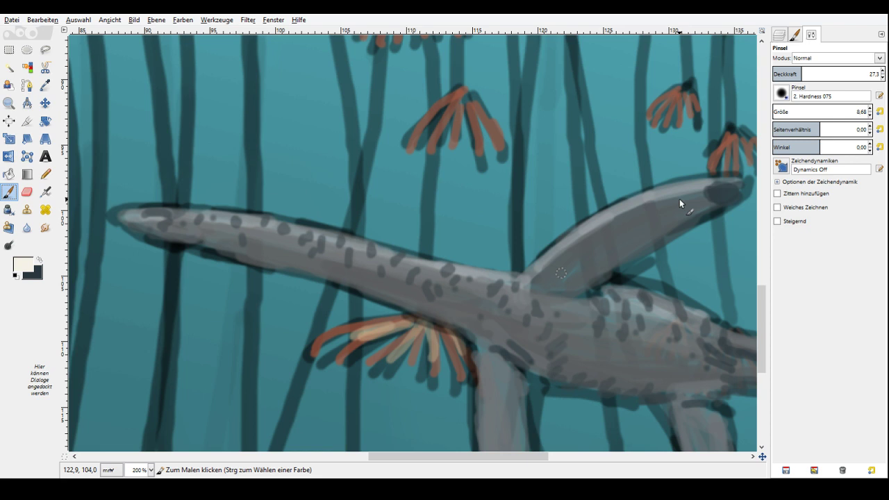
{"action": "mouse_move", "coordinate": [517, 278]}
{"action": "left_mouse_down"}
{"action": "mouse_move", "coordinate": [503, 282]}
{"action": "mouse_move", "coordinate": [547, 256]}
{"action": "left_mouse_up"}
{"action": "left_click_drag", "start_coordinate": [203, 214], "coordinate": [164, 211]}
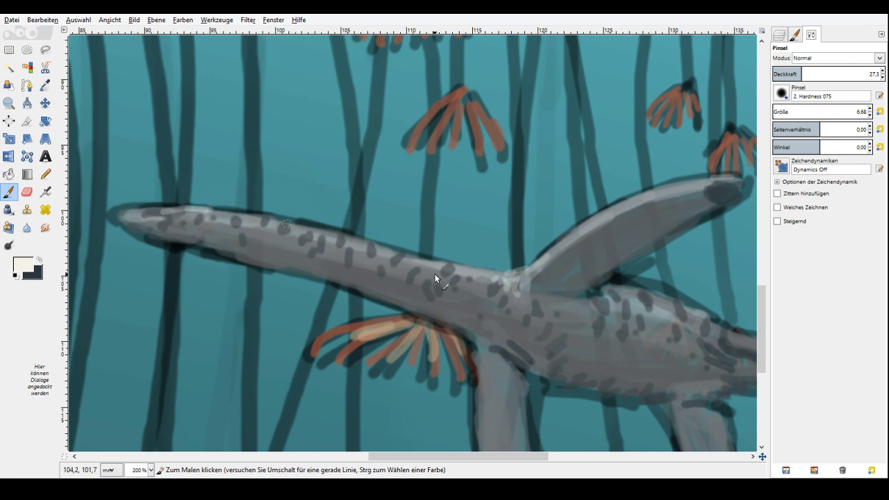
Dab small cream spots down the lower front flipper and add light strokes along the reptile's upper back.
{"action": "left_click_drag", "start_coordinate": [762, 289], "coordinate": [763, 320]}
{"action": "left_click_drag", "start_coordinate": [482, 217], "coordinate": [477, 208]}
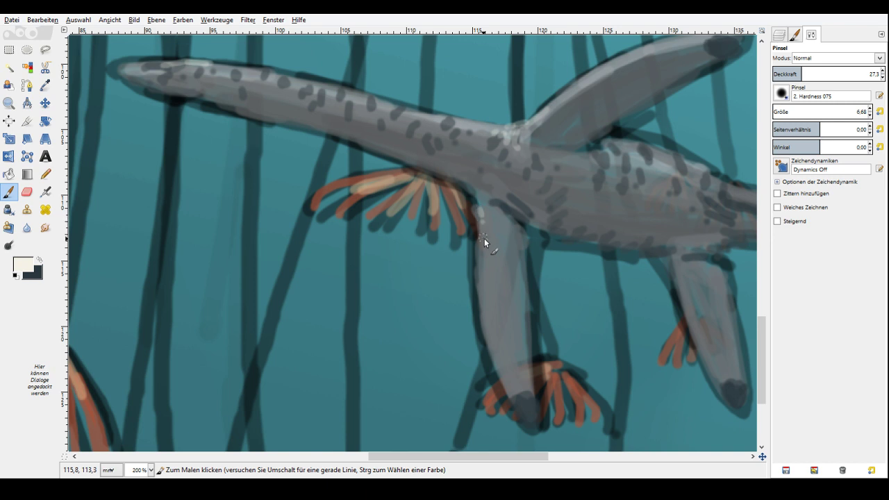
{"action": "left_click", "coordinate": [493, 216]}
{"action": "left_click", "coordinate": [493, 226]}
{"action": "left_click", "coordinate": [486, 238]}
{"action": "left_click", "coordinate": [487, 256]}
{"action": "left_click", "coordinate": [487, 267]}
{"action": "left_click_drag", "start_coordinate": [616, 141], "coordinate": [660, 157]}
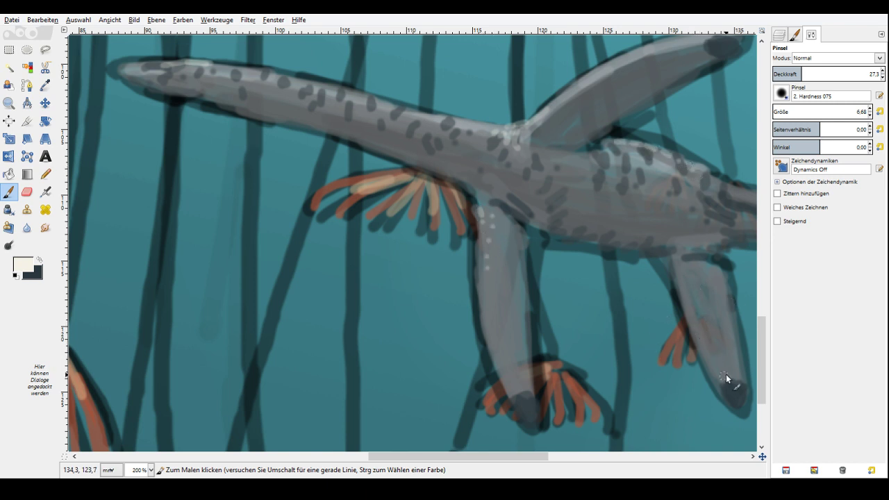
Choose a pale blue and dab a trail of air bubbles rising from the reptile's head towards the tassels above its neck.
{"action": "left_click_drag", "start_coordinate": [246, 137], "coordinate": [576, 306]}
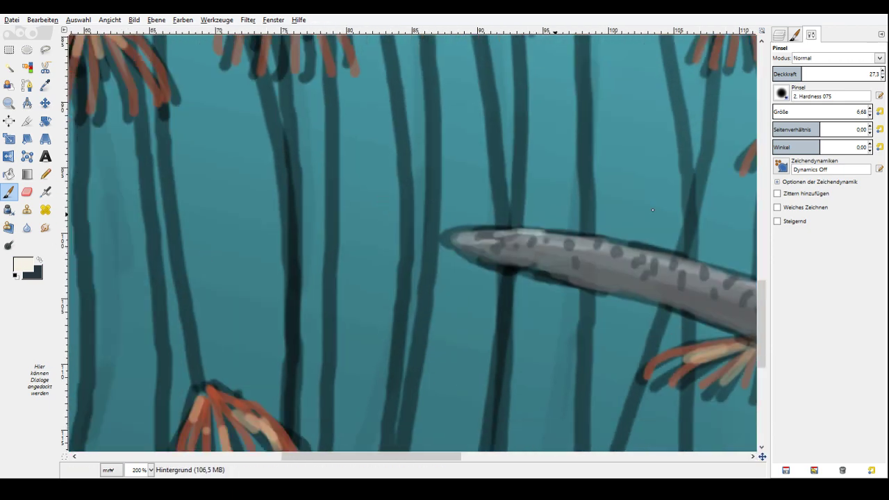
{"action": "left_click", "coordinate": [660, 226]}
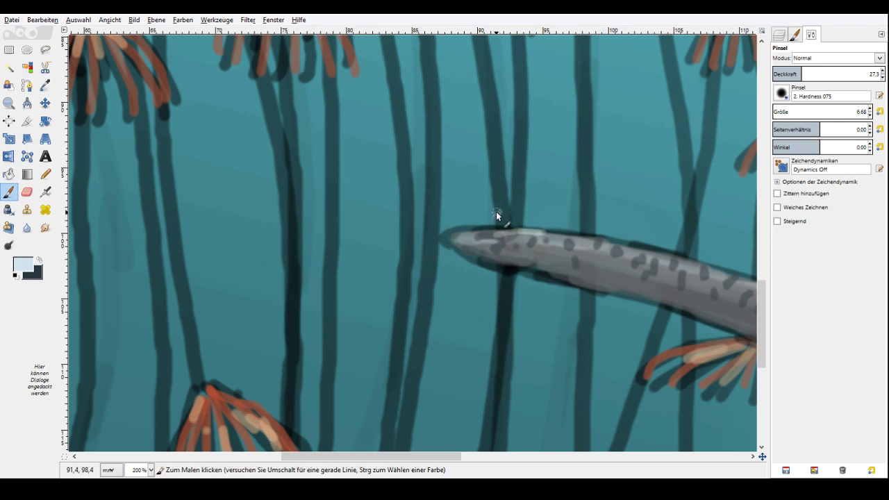
{"action": "left_click_drag", "start_coordinate": [496, 211], "coordinate": [563, 153]}
{"action": "left_click", "coordinate": [565, 144]}
{"action": "left_click_drag", "start_coordinate": [609, 103], "coordinate": [612, 109]}
{"action": "left_click", "coordinate": [626, 90]}
{"action": "left_click", "coordinate": [549, 134]}
{"action": "left_click", "coordinate": [529, 153]}
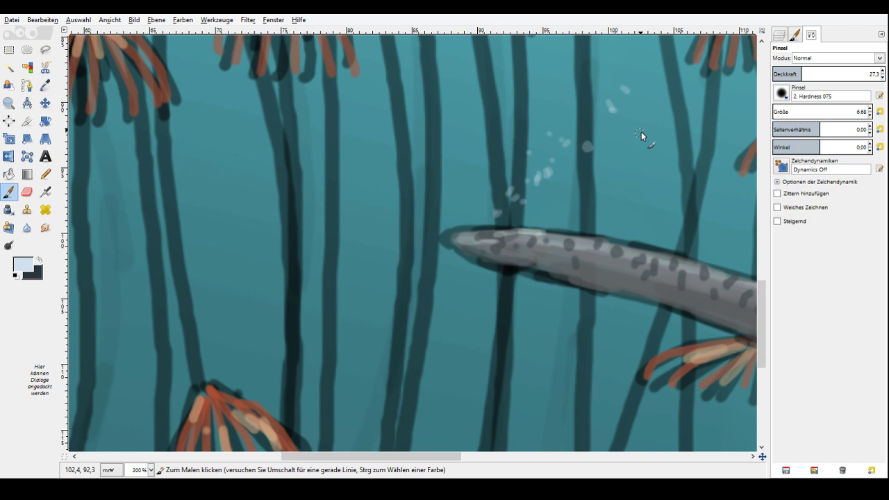
{"action": "left_click", "coordinate": [688, 108]}
{"action": "left_click", "coordinate": [730, 99]}
{"action": "left_click", "coordinate": [604, 171]}
{"action": "left_click_drag", "start_coordinate": [762, 456], "coordinate": [774, 447]}
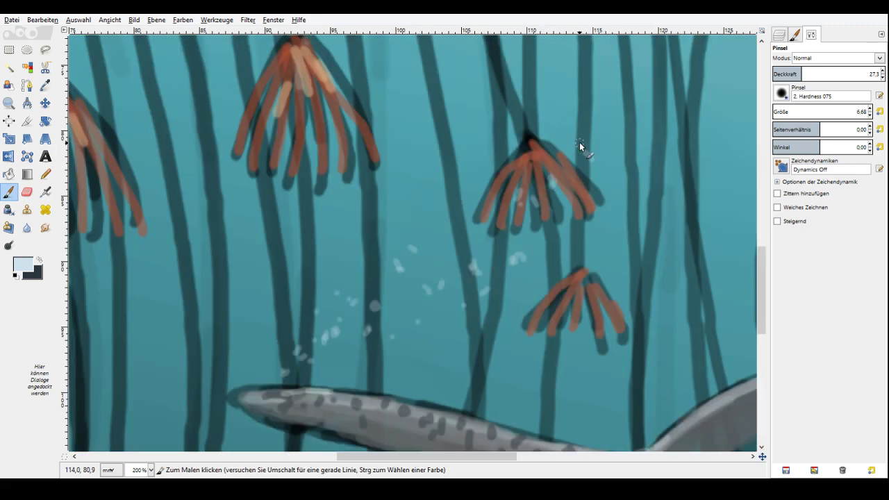
Choose a light green, raise the opacity to 43.3, and dab short strokes among the encrustations on the creature's upper side.
{"action": "key", "text": "z"}
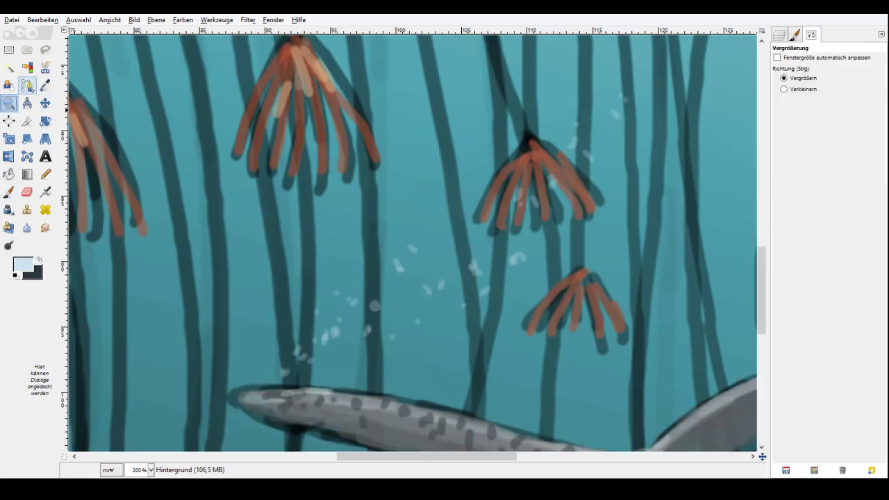
{"action": "scroll", "coordinate": [625, 191], "scroll_direction": "down", "scroll_amount": 4}
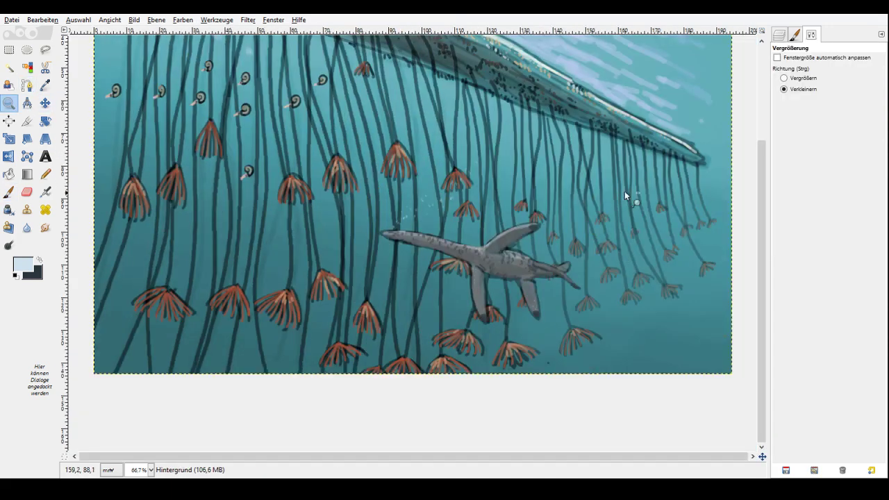
{"action": "left_click", "coordinate": [761, 125]}
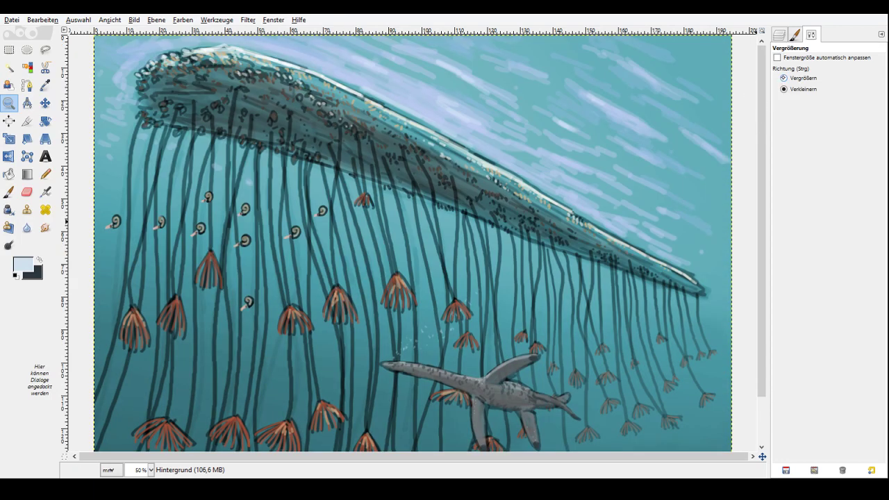
{"action": "left_click", "coordinate": [182, 84]}
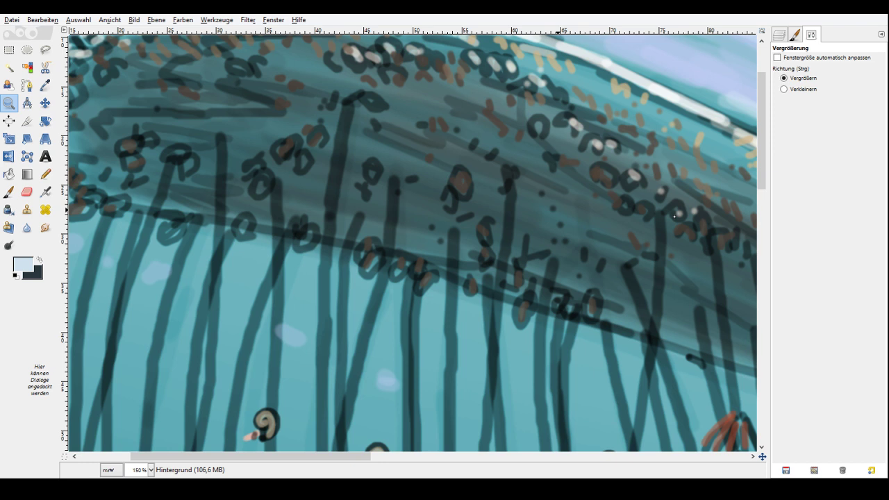
{"action": "left_click", "coordinate": [675, 216]}
{"action": "left_click", "coordinate": [641, 200]}
{"action": "key", "text": "p"}
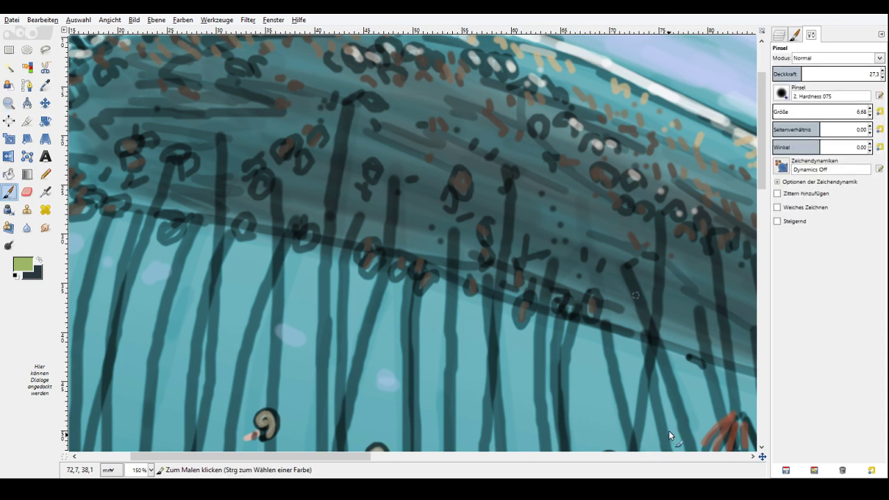
{"action": "left_click", "coordinate": [819, 74]}
{"action": "left_click_drag", "start_coordinate": [665, 170], "coordinate": [651, 178]}
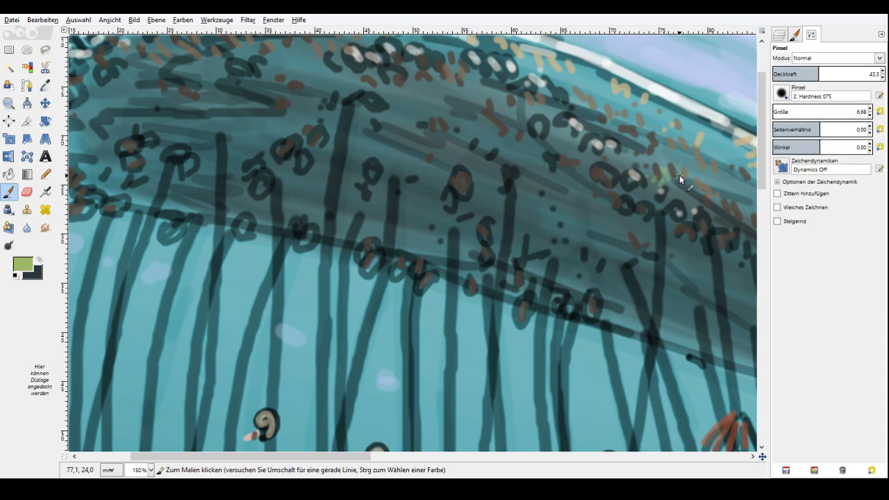
{"action": "left_click_drag", "start_coordinate": [704, 175], "coordinate": [721, 189]}
Choose a darker green and add short strokes around the white-topped encrustations and on the body's lower edge.
{"action": "left_click", "coordinate": [666, 213]}
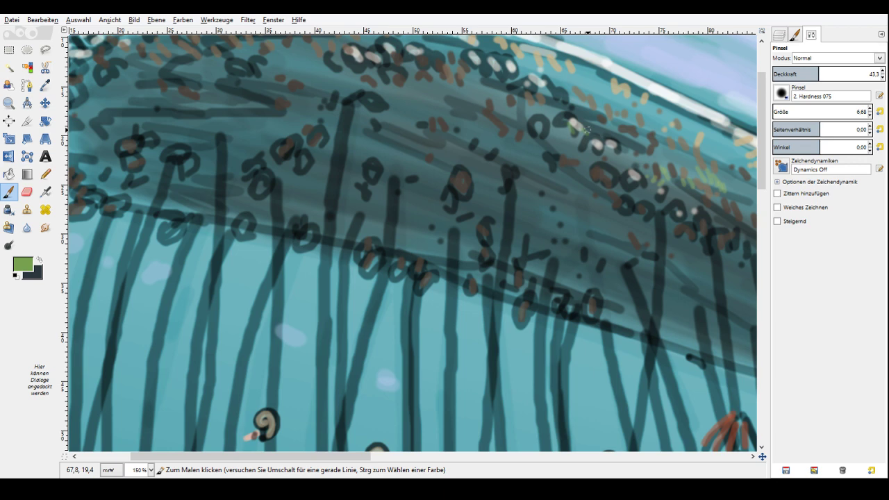
{"action": "left_click_drag", "start_coordinate": [589, 129], "coordinate": [620, 138]}
{"action": "left_click_drag", "start_coordinate": [556, 143], "coordinate": [560, 150]}
{"action": "left_click_drag", "start_coordinate": [604, 321], "coordinate": [624, 325]}
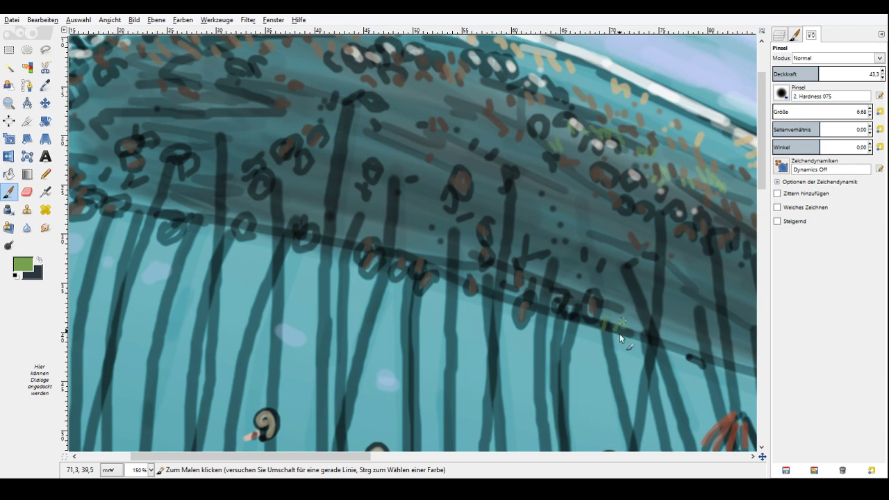
Continue the green dabs along the creature's upper side below the white rim, towards its narrow end.
{"action": "left_click", "coordinate": [655, 456]}
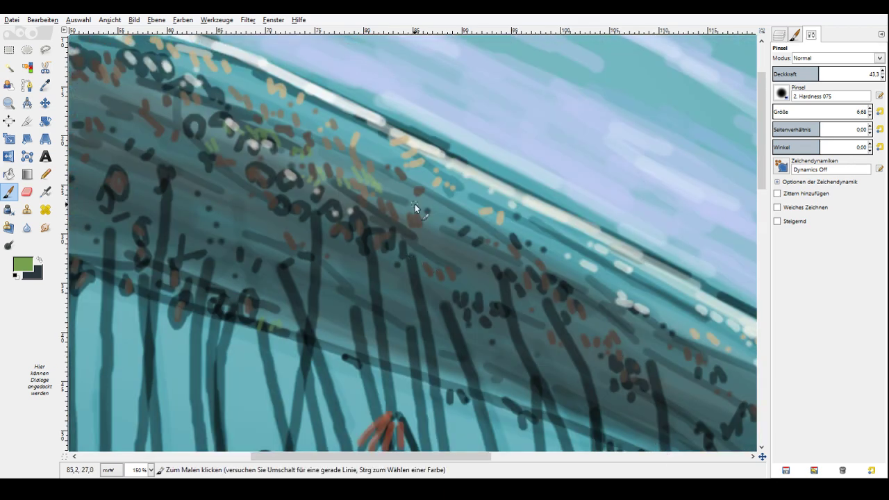
{"action": "mouse_move", "coordinate": [438, 199]}
{"action": "left_mouse_down"}
{"action": "mouse_move", "coordinate": [415, 204]}
{"action": "mouse_move", "coordinate": [528, 240]}
{"action": "mouse_move", "coordinate": [551, 259]}
{"action": "mouse_move", "coordinate": [391, 163]}
{"action": "left_mouse_up"}
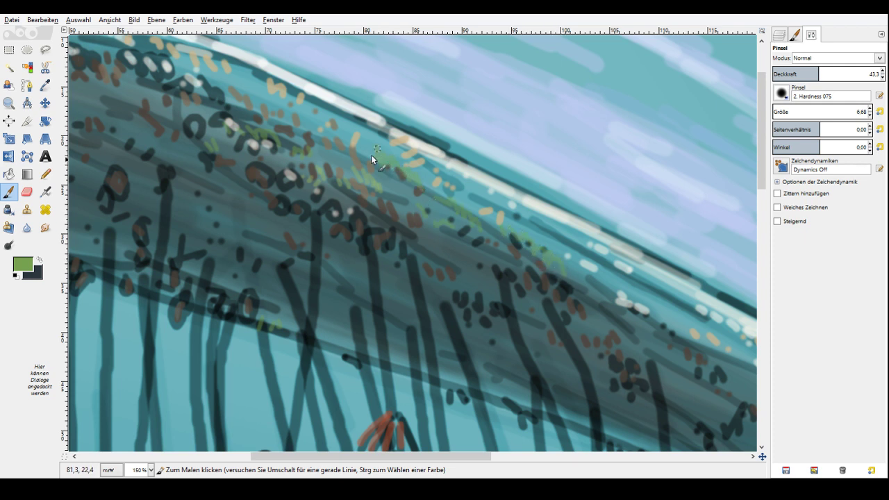
{"action": "left_click_drag", "start_coordinate": [460, 250], "coordinate": [491, 270]}
{"action": "left_click_drag", "start_coordinate": [590, 295], "coordinate": [604, 305]}
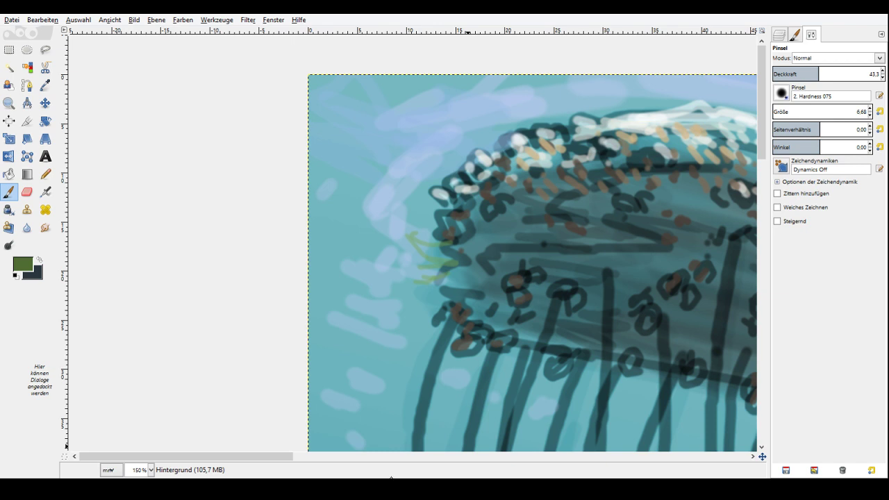
Paint fans of curved green weed sprouting from the creature's rounded end and rising over the white rim at mid-body.
{"action": "mouse_move", "coordinate": [452, 262]}
{"action": "left_mouse_down"}
{"action": "mouse_move", "coordinate": [407, 270]}
{"action": "mouse_move", "coordinate": [405, 314]}
{"action": "mouse_move", "coordinate": [423, 297]}
{"action": "mouse_move", "coordinate": [433, 224]}
{"action": "mouse_move", "coordinate": [406, 254]}
{"action": "left_mouse_up"}
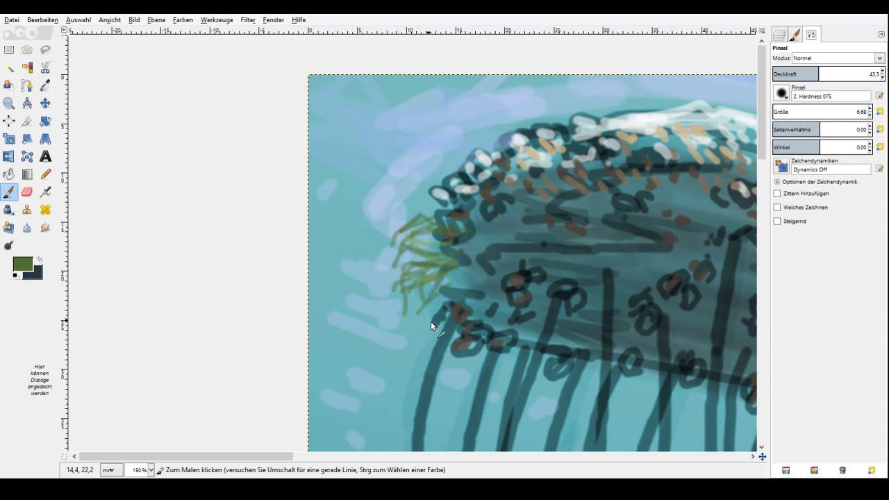
{"action": "left_click_drag", "start_coordinate": [519, 354], "coordinate": [532, 338]}
{"action": "scroll", "coordinate": [532, 337], "scroll_direction": "right", "scroll_amount": 10}
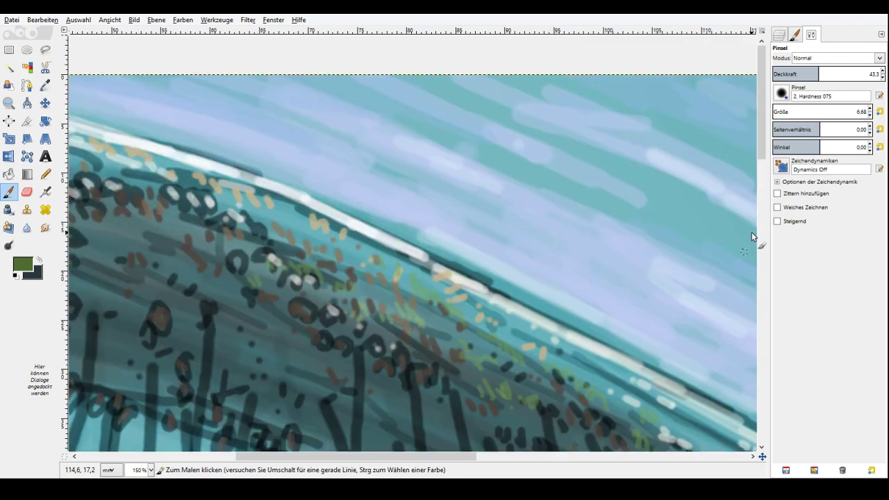
{"action": "scroll", "coordinate": [535, 230], "scroll_direction": "down", "scroll_amount": 5}
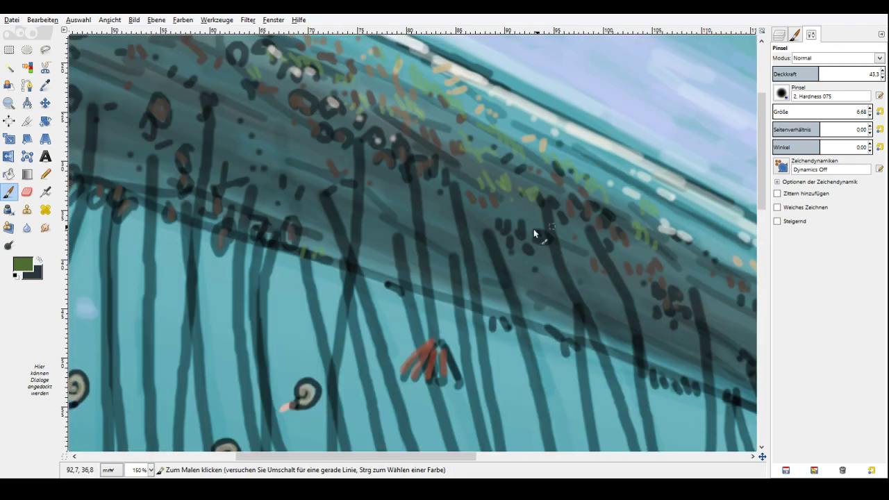
{"action": "left_click_drag", "start_coordinate": [548, 164], "coordinate": [533, 138]}
{"action": "left_click_drag", "start_coordinate": [561, 167], "coordinate": [556, 145]}
{"action": "mouse_move", "coordinate": [596, 182]}
{"action": "left_mouse_down"}
{"action": "mouse_move", "coordinate": [628, 148]}
{"action": "mouse_move", "coordinate": [595, 177]}
{"action": "mouse_move", "coordinate": [638, 132]}
{"action": "left_mouse_up"}
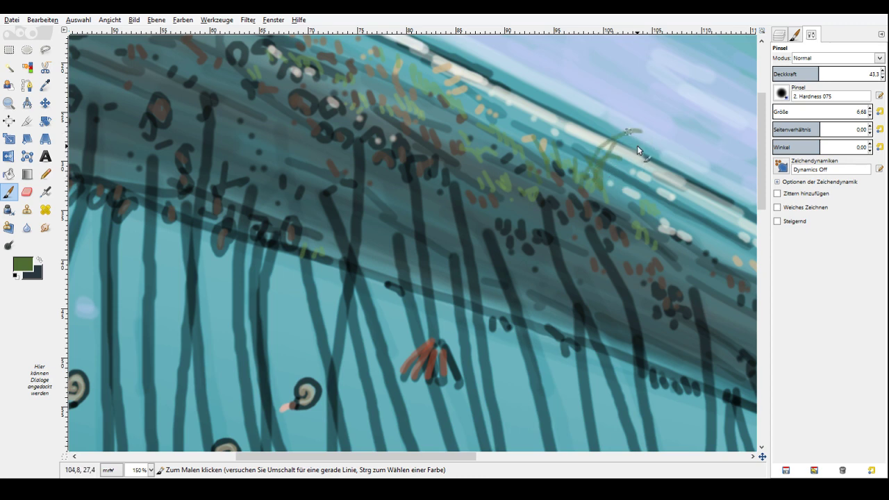
{"action": "left_click_drag", "start_coordinate": [604, 183], "coordinate": [640, 156]}
Add curved green weed blades among the orange and white dabs below the rim, further towards the narrow end.
{"action": "scroll", "coordinate": [463, 302], "scroll_direction": "right", "scroll_amount": 9}
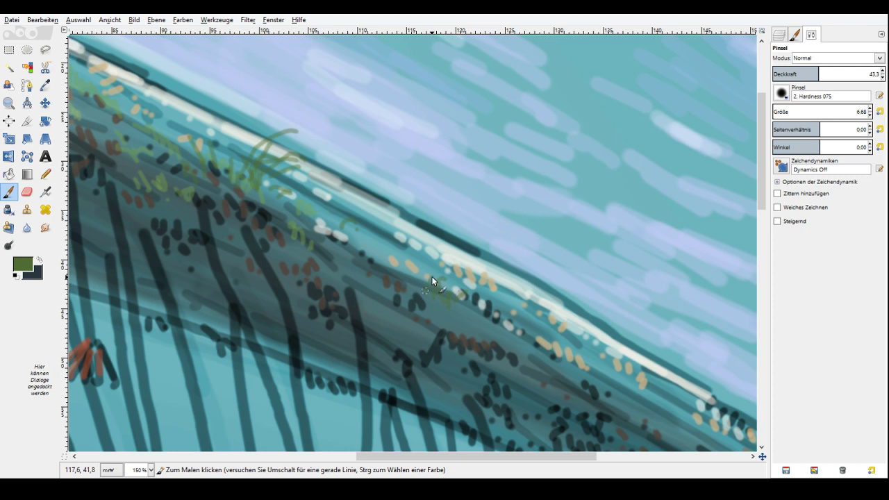
{"action": "mouse_move", "coordinate": [432, 277]}
{"action": "left_mouse_down"}
{"action": "mouse_move", "coordinate": [526, 326]}
{"action": "mouse_move", "coordinate": [447, 248]}
{"action": "left_mouse_up"}
{"action": "left_click_drag", "start_coordinate": [393, 261], "coordinate": [404, 238]}
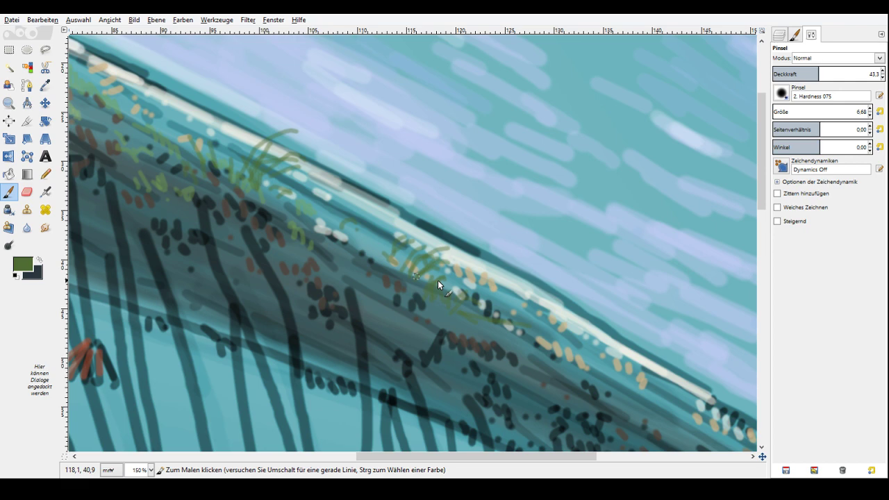
Paint short green weed blades hanging from the creature's lower edge between the dark strands.
{"action": "scroll", "coordinate": [438, 280], "scroll_direction": "down", "scroll_amount": 5}
{"action": "scroll", "coordinate": [438, 280], "scroll_direction": "right", "scroll_amount": 2}
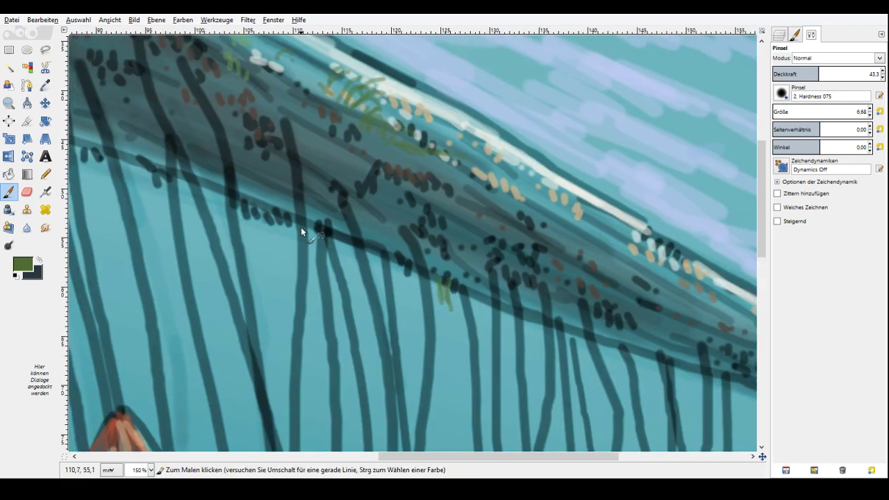
{"action": "left_click_drag", "start_coordinate": [272, 209], "coordinate": [285, 260]}
{"action": "left_click_drag", "start_coordinate": [252, 207], "coordinate": [265, 233]}
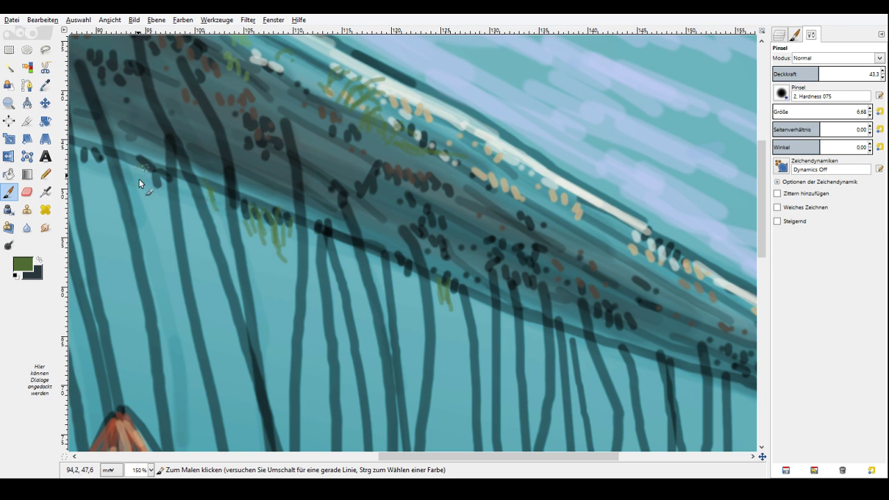
{"action": "left_click_drag", "start_coordinate": [141, 182], "coordinate": [131, 164]}
Paint green weed tufts crossing the white rim nearer the narrow end, and add green strokes on the dark body.
{"action": "mouse_move", "coordinate": [560, 209]}
{"action": "left_mouse_down"}
{"action": "mouse_move", "coordinate": [595, 178]}
{"action": "mouse_move", "coordinate": [629, 215]}
{"action": "left_mouse_up"}
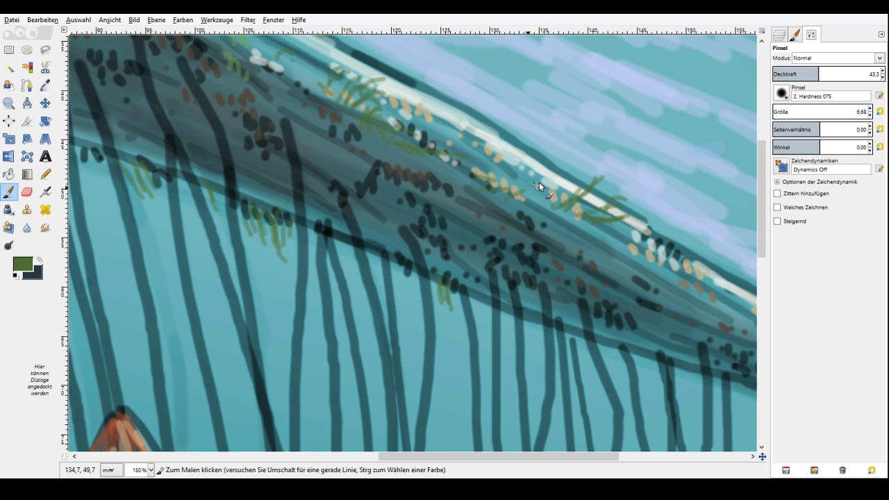
{"action": "left_click_drag", "start_coordinate": [539, 182], "coordinate": [515, 165]}
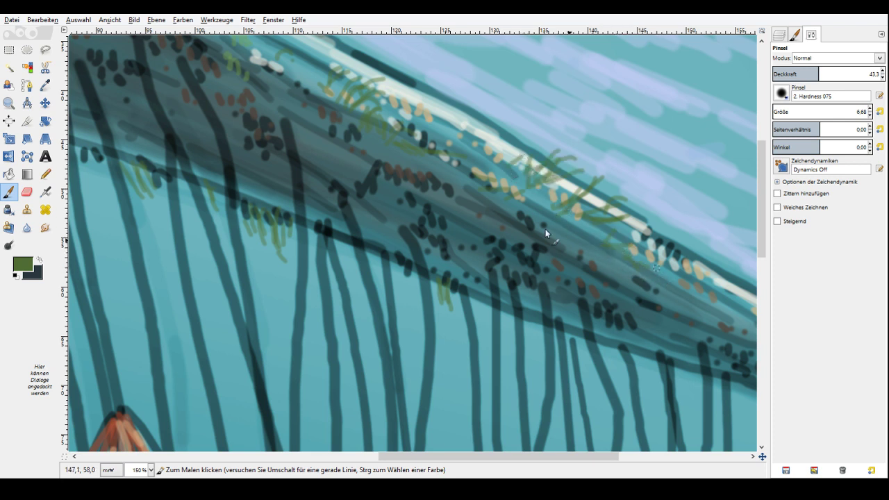
{"action": "left_click_drag", "start_coordinate": [392, 202], "coordinate": [374, 241]}
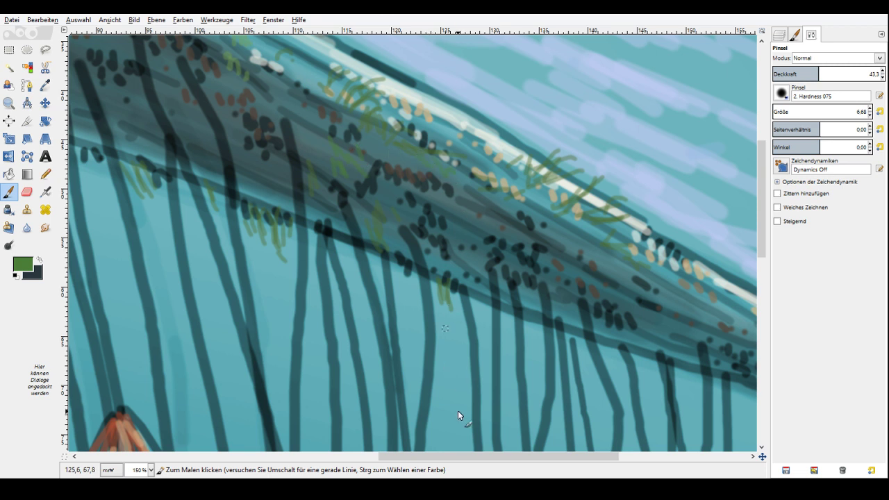
Switch to Discord to view the shared deep-sea fish artwork, and return to the painting.
{"action": "left_click", "coordinate": [463, 487]}
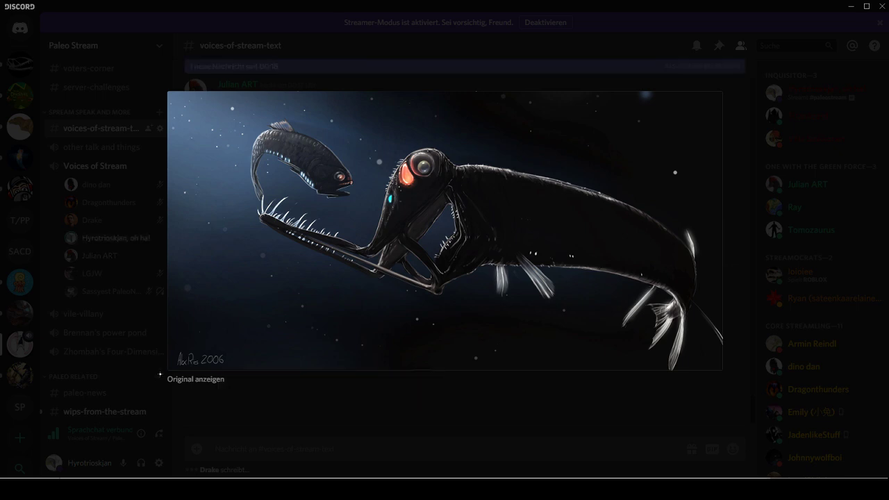
{"action": "key", "text": "alt+Tab"}
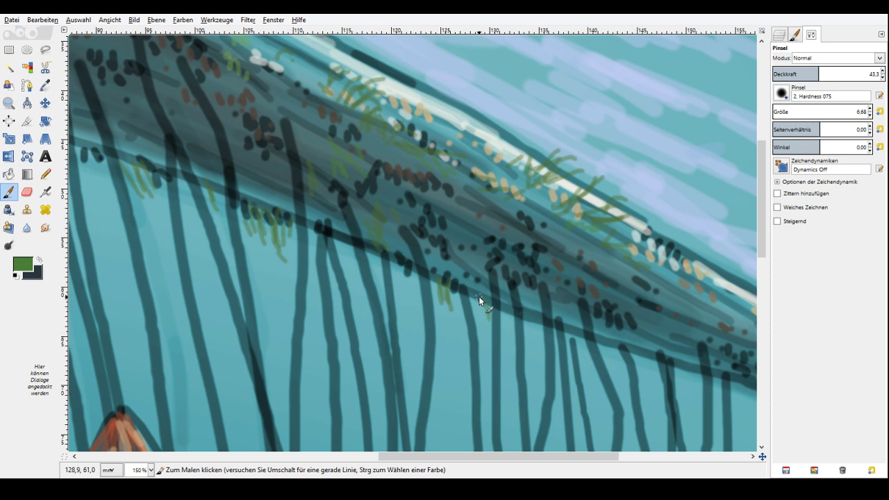
Add short blades in a brighter green along the creature's lower edge and on the dark underside.
{"action": "left_click_drag", "start_coordinate": [479, 298], "coordinate": [485, 314]}
{"action": "left_click_drag", "start_coordinate": [144, 185], "coordinate": [153, 212]}
{"action": "left_click_drag", "start_coordinate": [93, 141], "coordinate": [101, 169]}
{"action": "left_click_drag", "start_coordinate": [205, 174], "coordinate": [212, 198]}
{"action": "left_click_drag", "start_coordinate": [195, 121], "coordinate": [201, 149]}
{"action": "left_click_drag", "start_coordinate": [247, 144], "coordinate": [249, 161]}
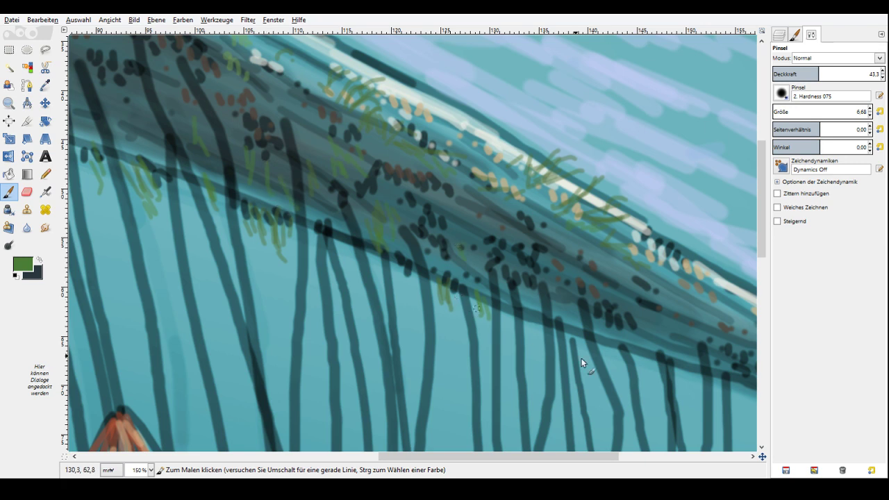
Paint tall green weed blades rising over the white rim near the rounded end, and bent blades further along it.
{"action": "left_click_drag", "start_coordinate": [768, 464], "coordinate": [738, 446]}
{"action": "left_click_drag", "start_coordinate": [401, 122], "coordinate": [399, 155]}
{"action": "mouse_move", "coordinate": [398, 88]}
{"action": "left_mouse_down"}
{"action": "mouse_move", "coordinate": [365, 119]}
{"action": "mouse_move", "coordinate": [372, 102]}
{"action": "mouse_move", "coordinate": [370, 150]}
{"action": "left_mouse_up"}
{"action": "left_click_drag", "start_coordinate": [376, 90], "coordinate": [370, 134]}
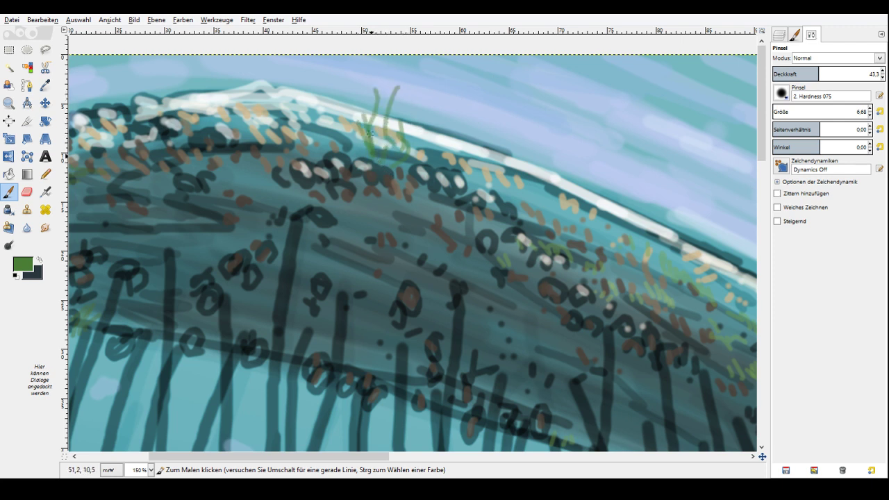
{"action": "left_click_drag", "start_coordinate": [365, 149], "coordinate": [356, 104]}
{"action": "left_click_drag", "start_coordinate": [445, 132], "coordinate": [553, 169]}
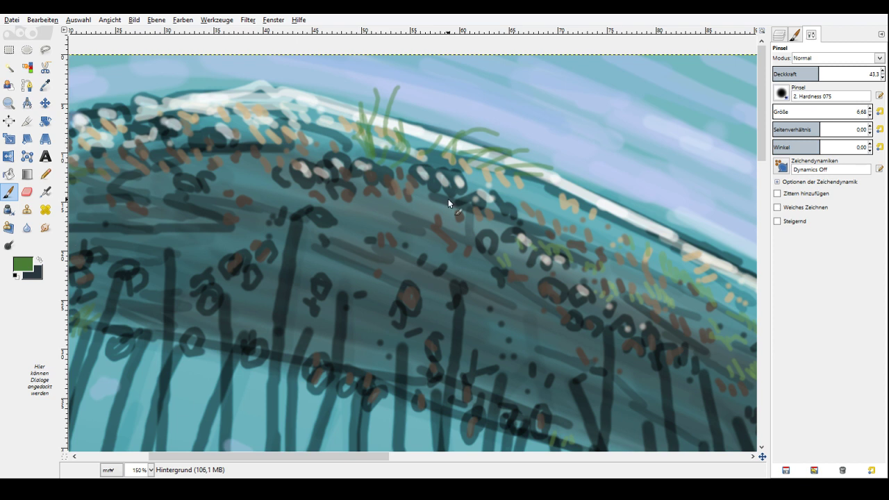
Choose a light green, highlight the weed along the rim, and paint a bright tuft on the upper body near the rounded end.
{"action": "left_click", "coordinate": [708, 277]}
{"action": "left_click_drag", "start_coordinate": [479, 151], "coordinate": [523, 153]}
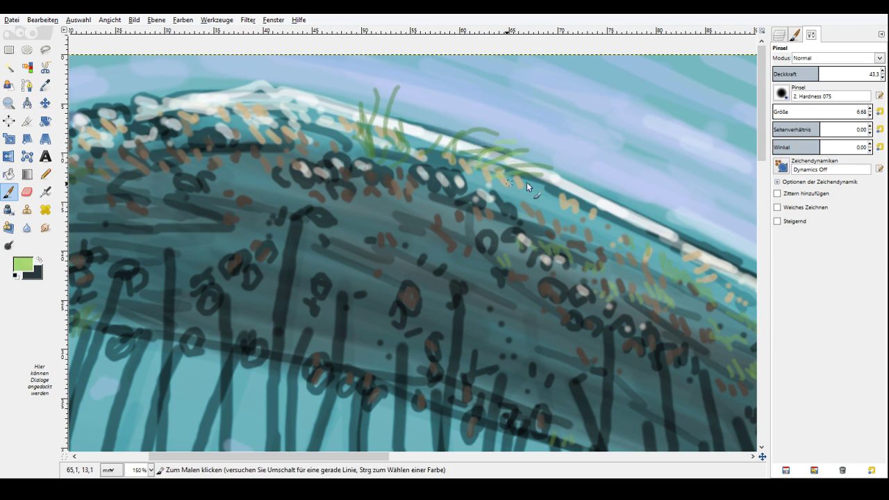
{"action": "left_click_drag", "start_coordinate": [527, 187], "coordinate": [553, 194]}
{"action": "left_click_drag", "start_coordinate": [548, 231], "coordinate": [568, 225]}
{"action": "mouse_move", "coordinate": [250, 136]}
{"action": "left_mouse_down"}
{"action": "mouse_move", "coordinate": [238, 172]}
{"action": "mouse_move", "coordinate": [242, 153]}
{"action": "mouse_move", "coordinate": [250, 167]}
{"action": "mouse_move", "coordinate": [221, 174]}
{"action": "left_mouse_up"}
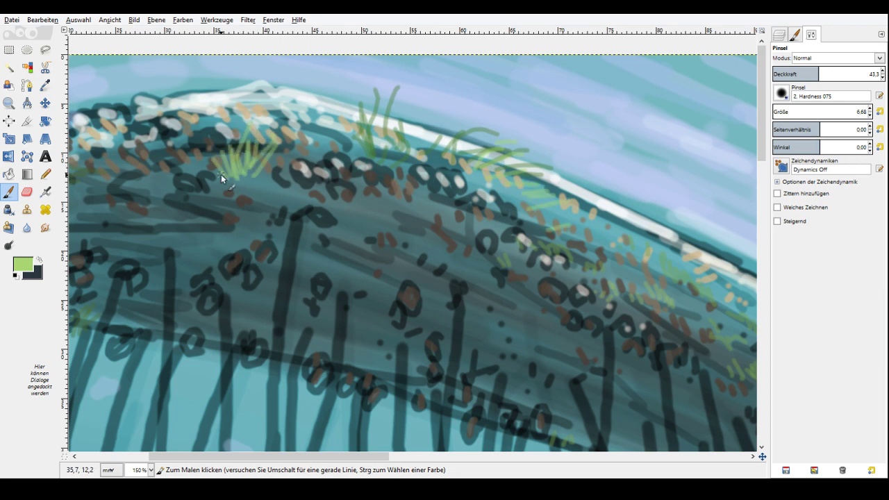
Add light green highlights to the weed tufts along the rim towards the narrow end and along the lower edge.
{"action": "left_click_drag", "start_coordinate": [762, 457], "coordinate": [804, 478]}
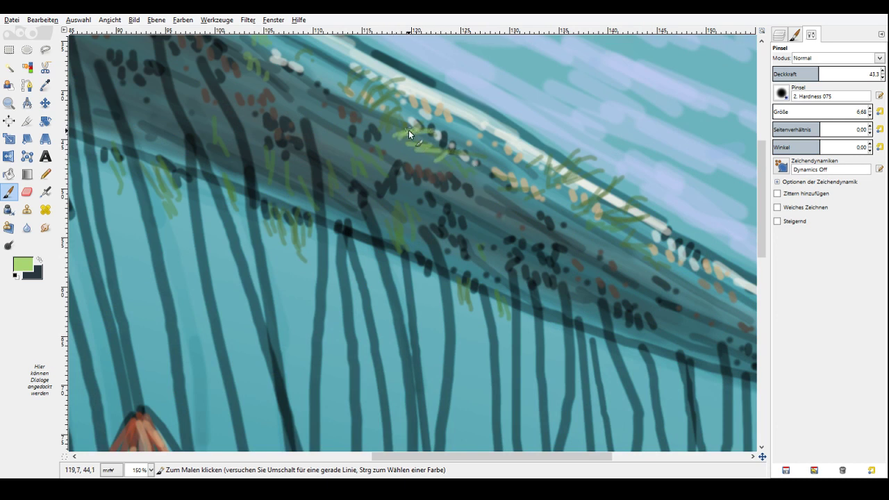
{"action": "mouse_move", "coordinate": [408, 130]}
{"action": "left_mouse_down"}
{"action": "mouse_move", "coordinate": [515, 198]}
{"action": "mouse_move", "coordinate": [656, 254]}
{"action": "left_mouse_up"}
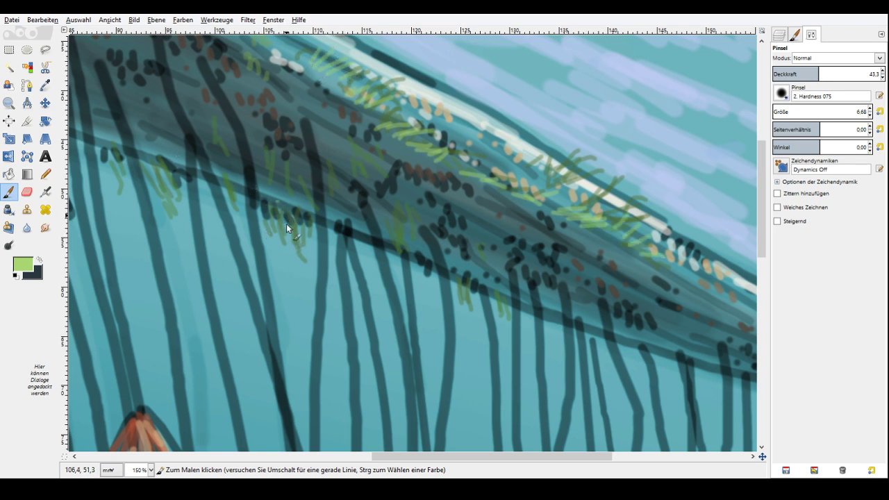
{"action": "left_click_drag", "start_coordinate": [162, 164], "coordinate": [171, 189]}
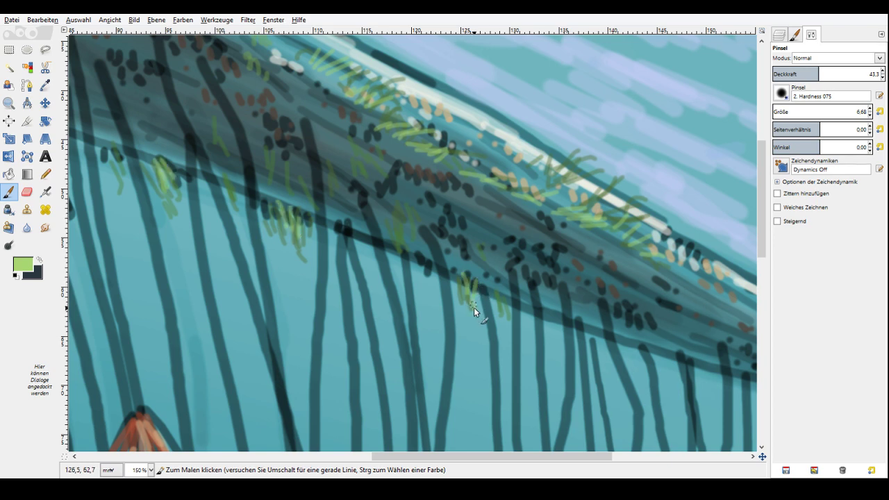
{"action": "left_click_drag", "start_coordinate": [108, 134], "coordinate": [114, 161]}
Examine the whole painting, and take a close look at the group of spiral-shelled snails.
{"action": "key", "text": "z"}
{"action": "left_click", "coordinate": [589, 210]}
{"action": "left_click", "coordinate": [588, 210]}
{"action": "left_click", "coordinate": [588, 211]}
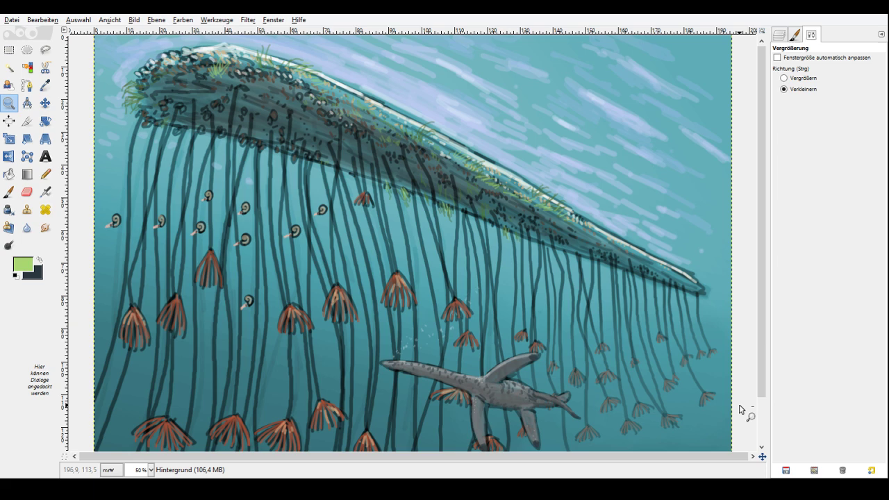
{"action": "scroll", "coordinate": [368, 175], "scroll_direction": "down", "scroll_amount": 2}
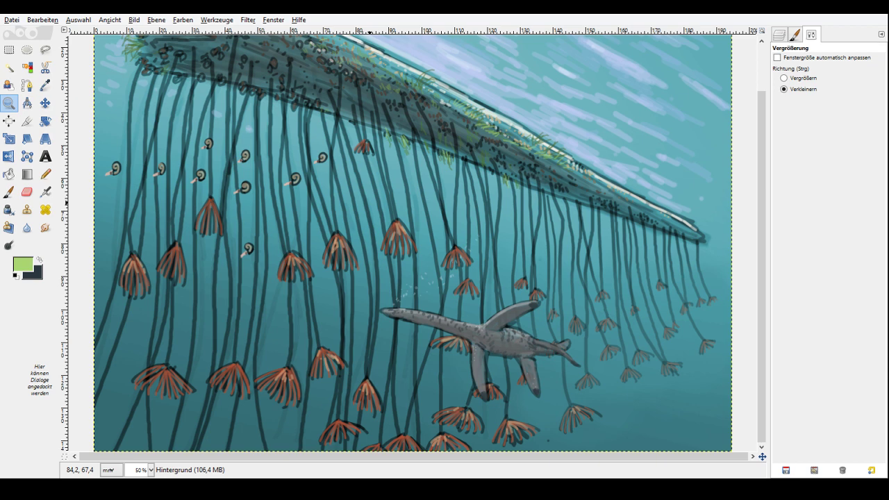
{"action": "left_click_drag", "start_coordinate": [762, 456], "coordinate": [714, 437]}
{"action": "left_click", "coordinate": [783, 78]}
{"action": "left_click", "coordinate": [555, 292]}
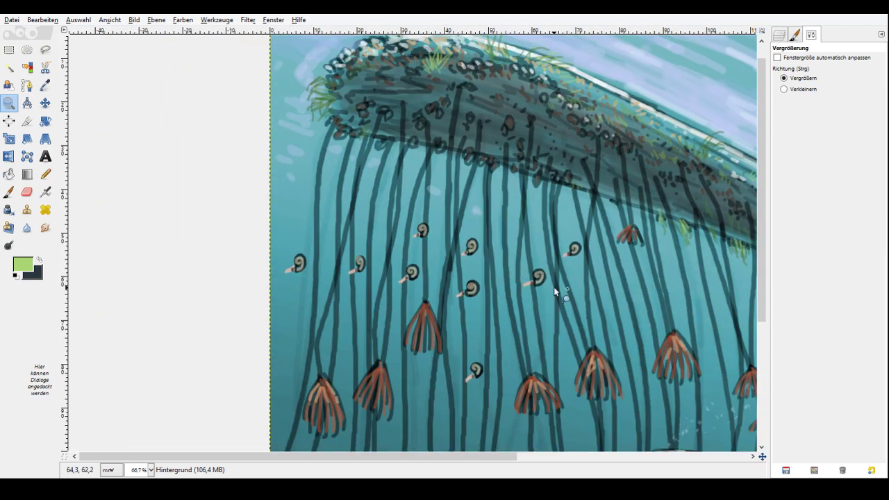
{"action": "left_click", "coordinate": [556, 292]}
{"action": "left_click", "coordinate": [518, 257]}
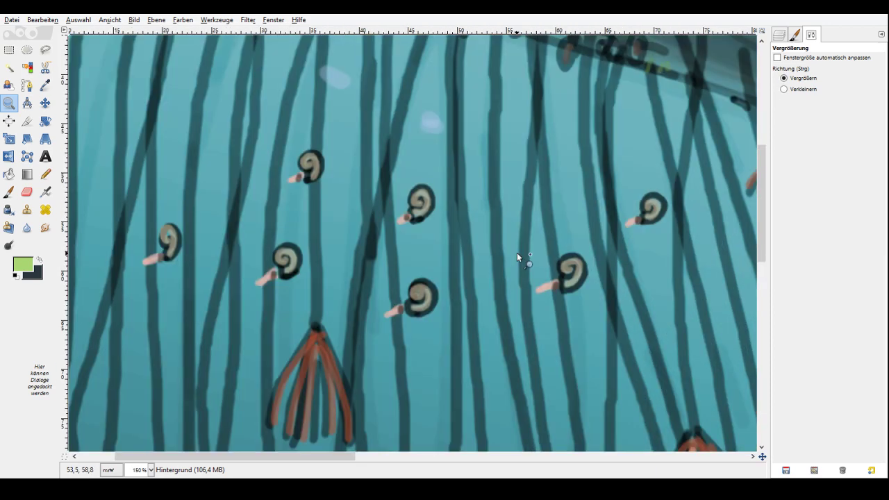
Choose a muted olive green and set the paintbrush to Multiplikation mode, size 9.53 and opacity 59.3.
{"action": "key", "text": "o"}
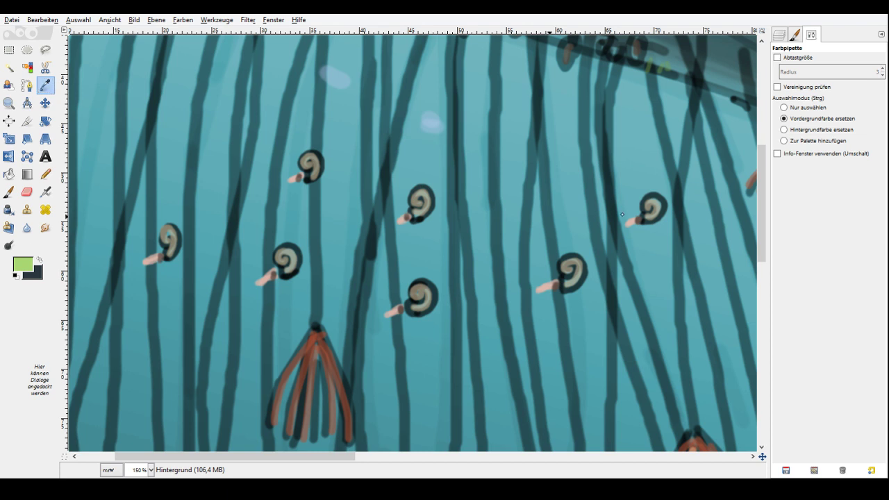
{"action": "left_click", "coordinate": [623, 214]}
{"action": "key", "text": "p"}
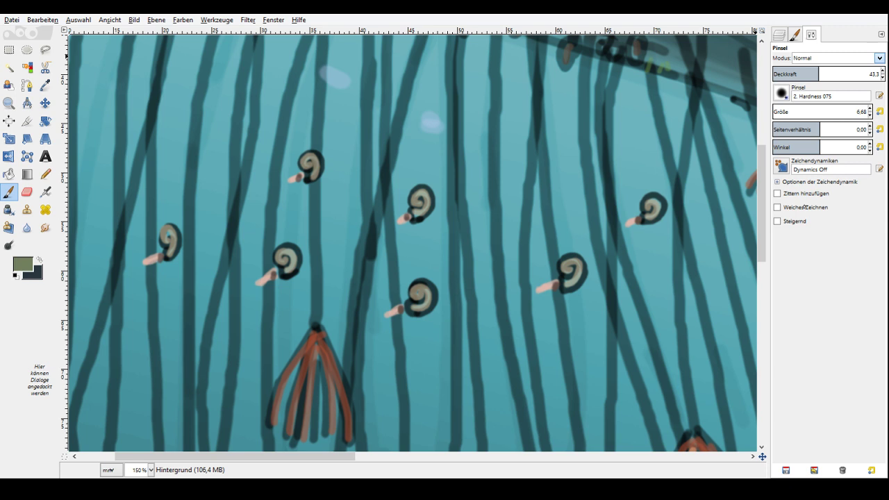
{"action": "left_click", "coordinate": [804, 207]}
{"action": "left_click", "coordinate": [775, 112]}
{"action": "left_click_drag", "start_coordinate": [645, 214], "coordinate": [654, 205]}
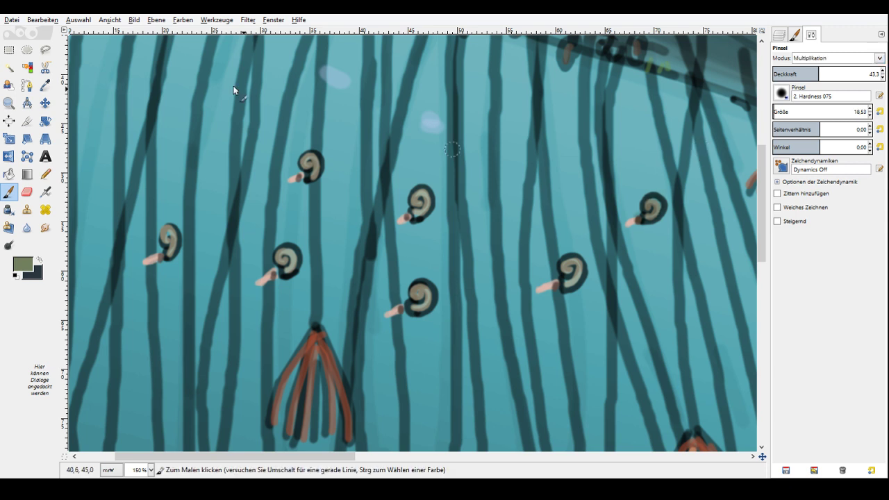
{"action": "left_click_drag", "start_coordinate": [864, 114], "coordinate": [853, 112]}
{"action": "left_click_drag", "start_coordinate": [820, 76], "coordinate": [837, 76]}
Darken the shells and pink bodies of the three uppermost snails with the olive multiply brush.
{"action": "left_click_drag", "start_coordinate": [623, 225], "coordinate": [661, 209]}
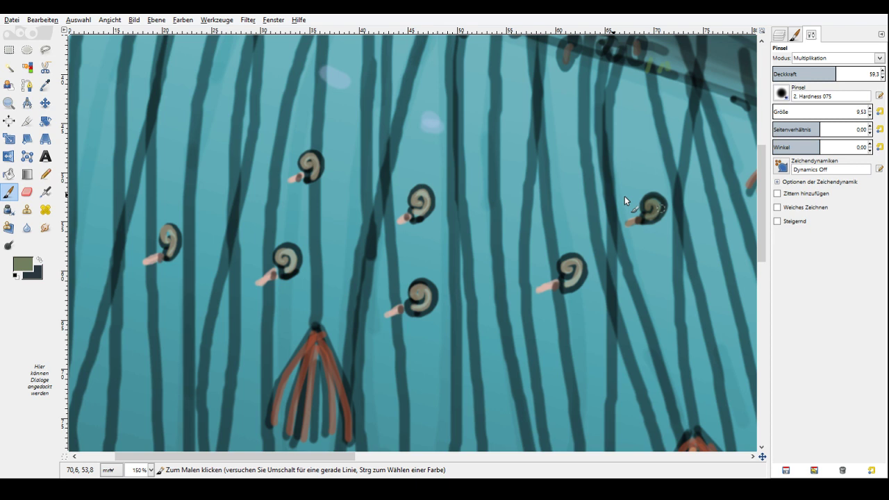
{"action": "left_click", "coordinate": [416, 205]}
{"action": "left_click", "coordinate": [311, 167]}
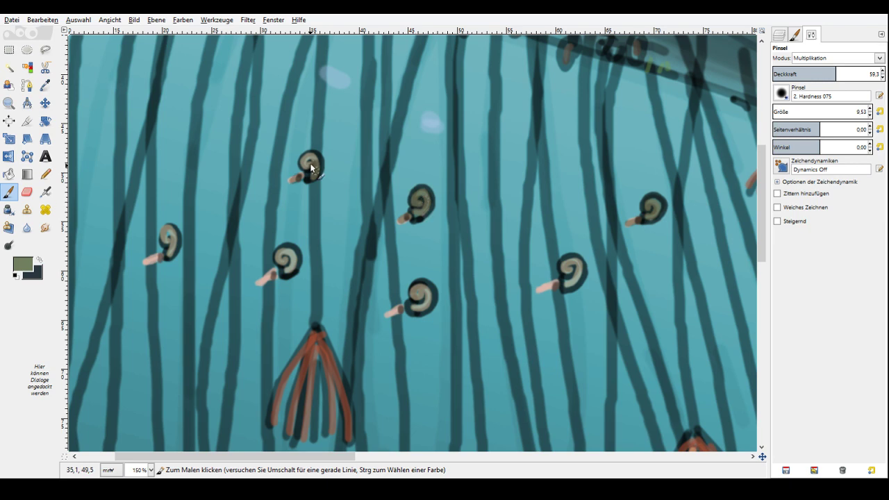
Examine the overall composition, and look closer at the snails and tassels above the reptile's neck.
{"action": "key", "text": "z"}
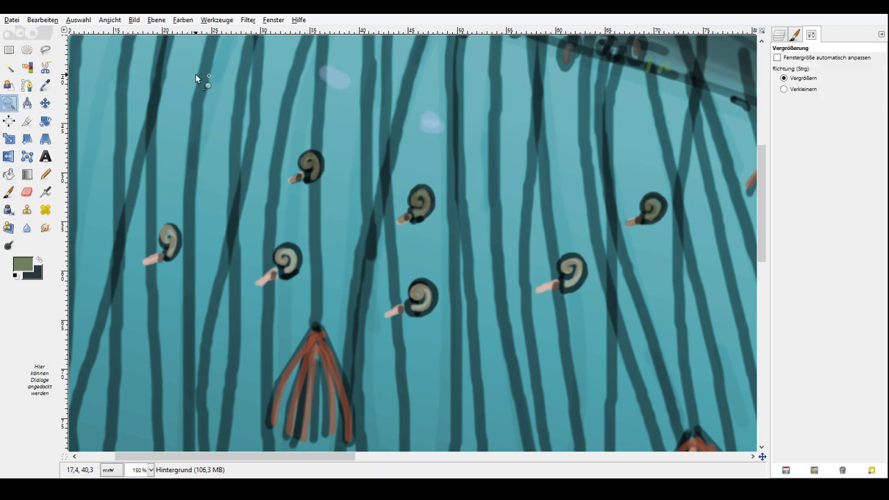
{"action": "left_click", "coordinate": [623, 146], "text": "ctrl"}
{"action": "left_click", "coordinate": [623, 147], "text": "ctrl"}
{"action": "left_click", "coordinate": [623, 148], "text": "ctrl"}
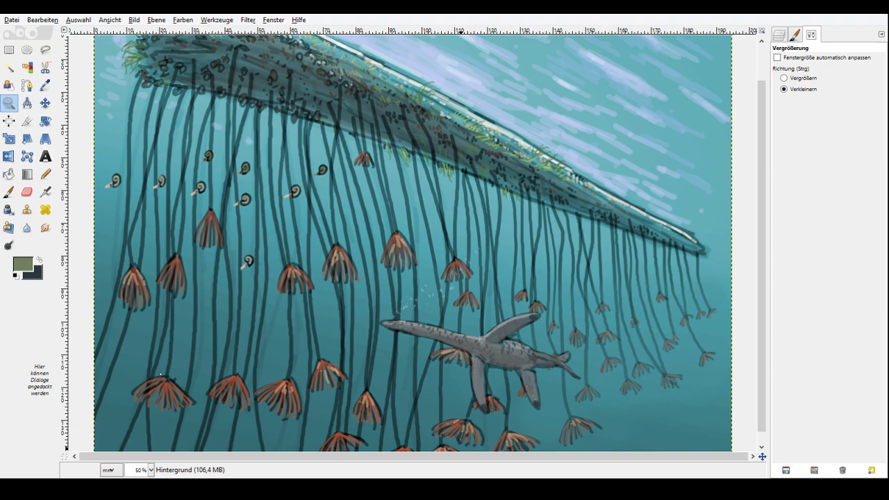
{"action": "key", "text": "alt+Tab"}
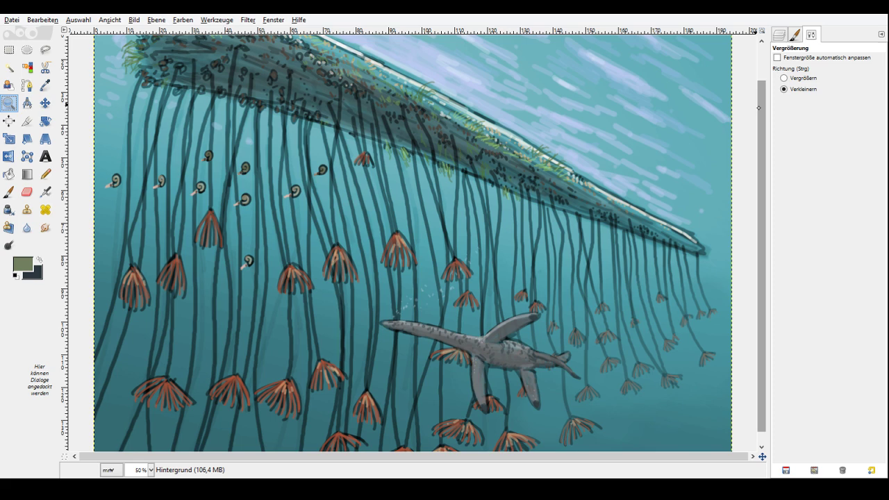
{"action": "left_click_drag", "start_coordinate": [758, 107], "coordinate": [760, 69]}
{"action": "left_click", "coordinate": [792, 78]}
{"action": "left_click", "coordinate": [412, 251]}
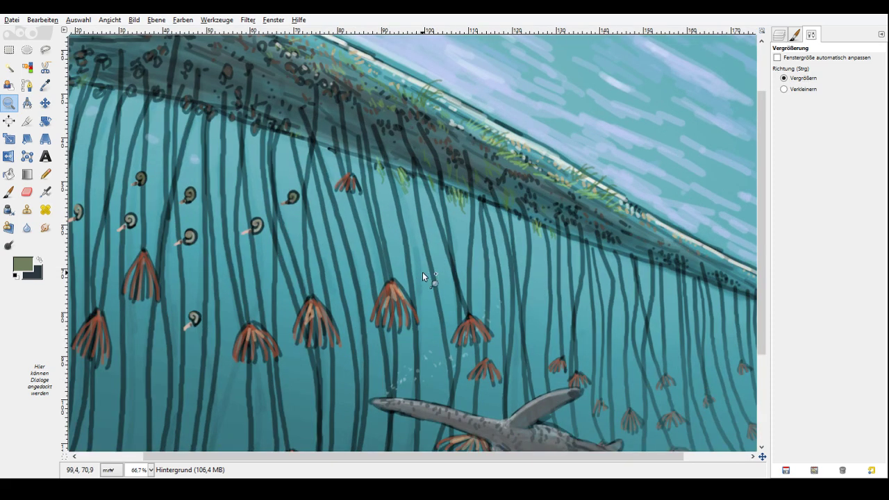
{"action": "left_click_drag", "start_coordinate": [763, 457], "coordinate": [762, 456]}
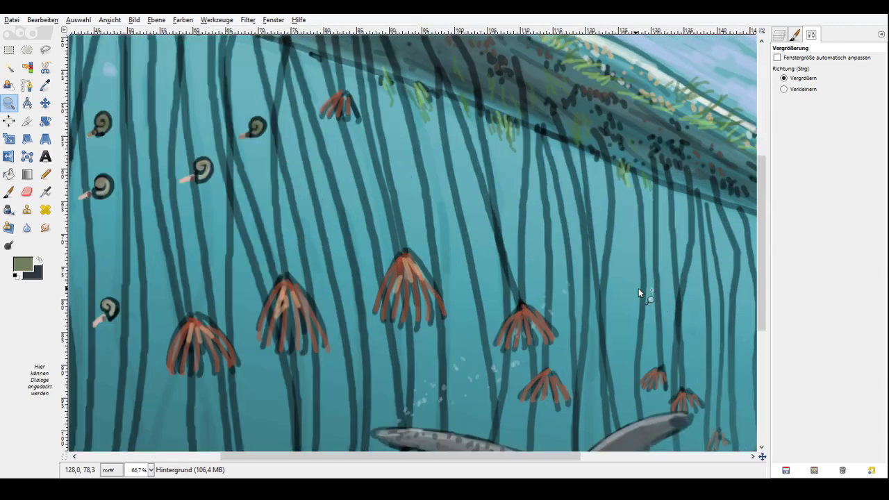
Choose black and set the paintbrush to Normal mode and size 8.53 for painting among the stalks above the reptile's fin.
{"action": "left_click", "coordinate": [640, 287]}
{"action": "left_click_drag", "start_coordinate": [762, 457], "coordinate": [770, 456]}
{"action": "left_click", "coordinate": [516, 327]}
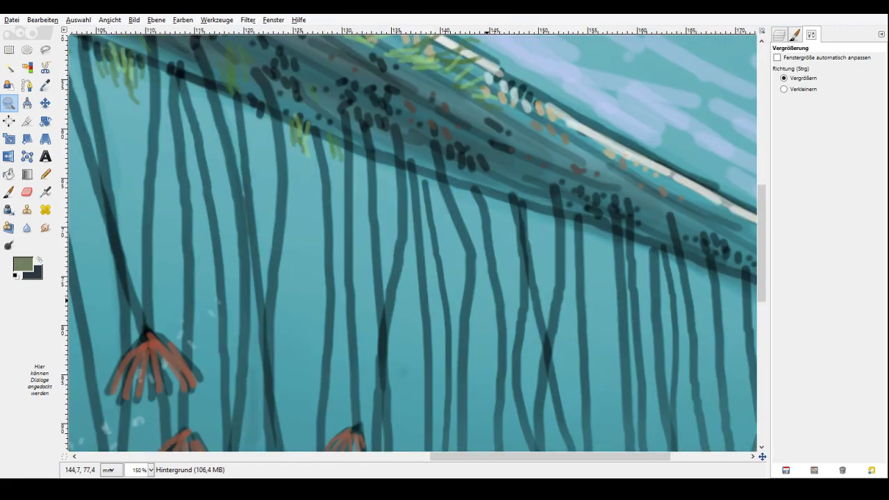
{"action": "left_click", "coordinate": [9, 191]}
{"action": "left_click", "coordinate": [39, 260]}
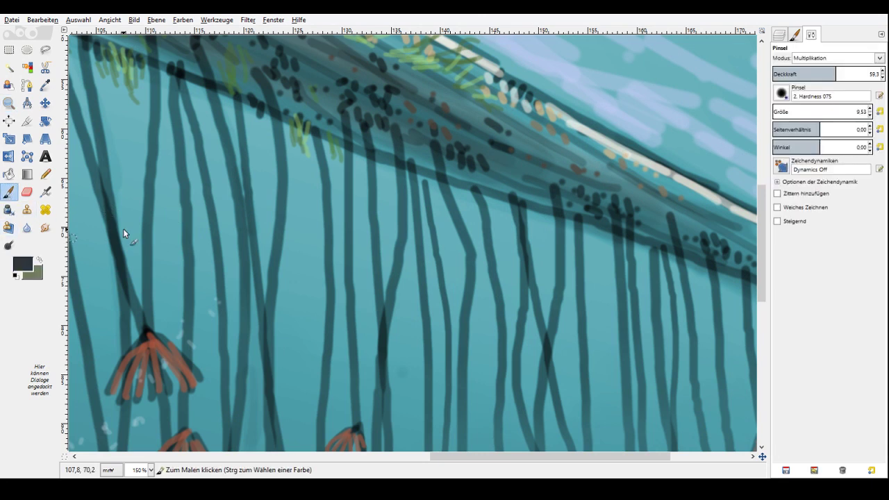
{"action": "left_click", "coordinate": [597, 225], "text": "ctrl"}
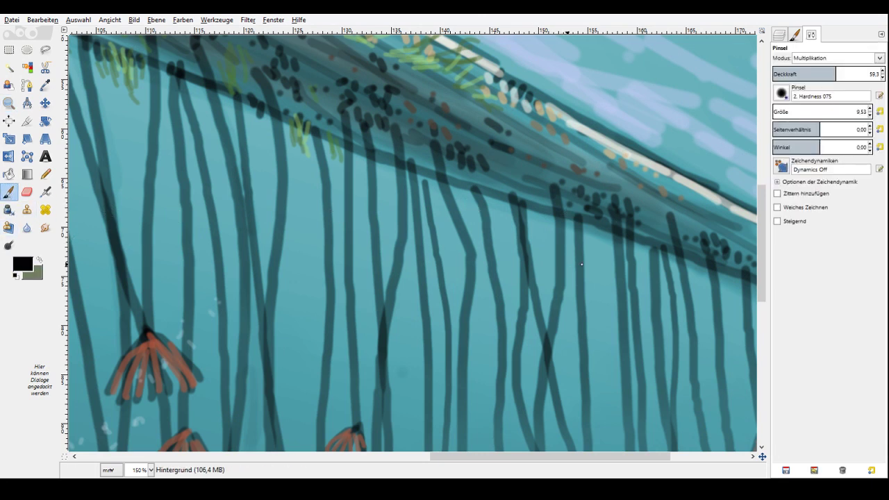
{"action": "left_click", "coordinate": [816, 58]}
{"action": "left_click", "coordinate": [816, 73]}
{"action": "scroll", "coordinate": [863, 111], "scroll_direction": "up", "scroll_amount": 1}
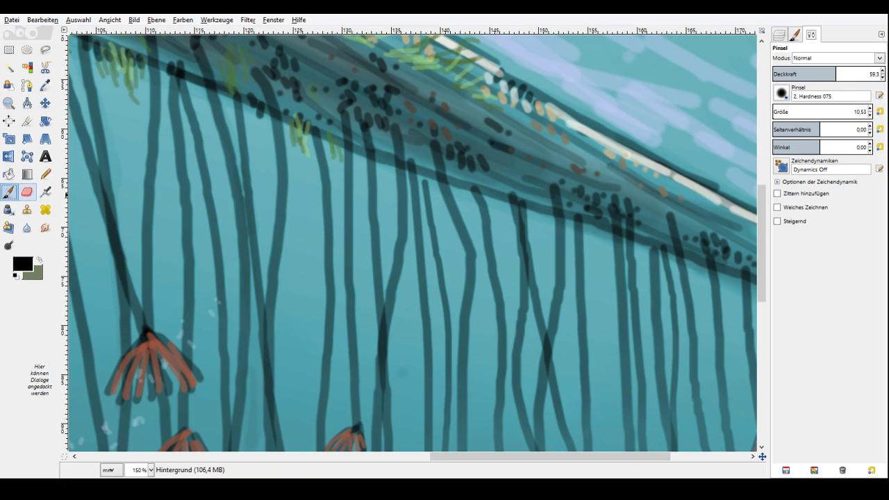
{"action": "scroll", "coordinate": [413, 243], "scroll_direction": "down", "scroll_amount": 3}
{"action": "left_click", "coordinate": [870, 115]}
{"action": "left_click", "coordinate": [870, 115]}
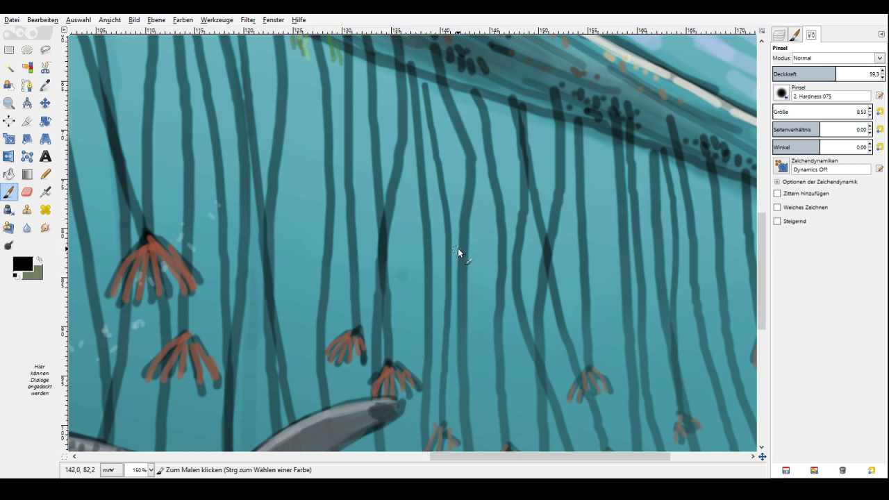
Sketch the outlines of two small fish with tails between the stalks, using dark grey at brush size 7.53.
{"action": "mouse_move", "coordinate": [443, 236]}
{"action": "left_mouse_down"}
{"action": "mouse_move", "coordinate": [469, 221]}
{"action": "mouse_move", "coordinate": [484, 242]}
{"action": "left_mouse_up"}
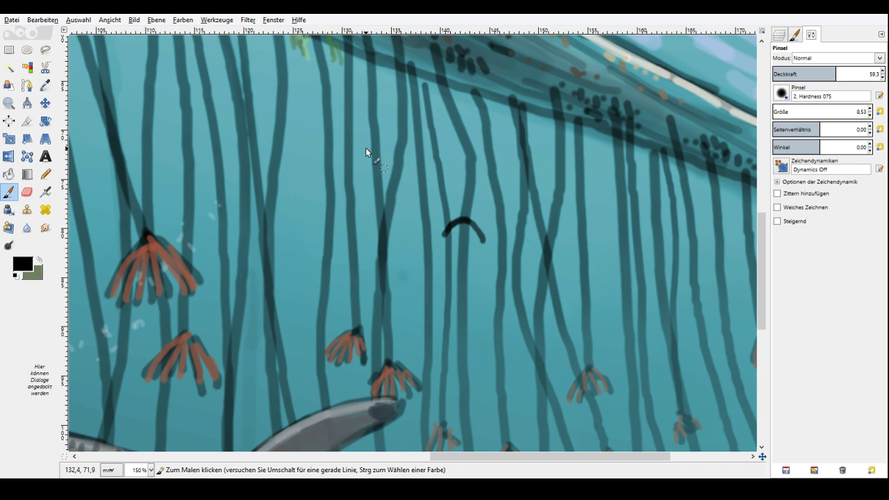
{"action": "key", "text": "ctrl+z"}
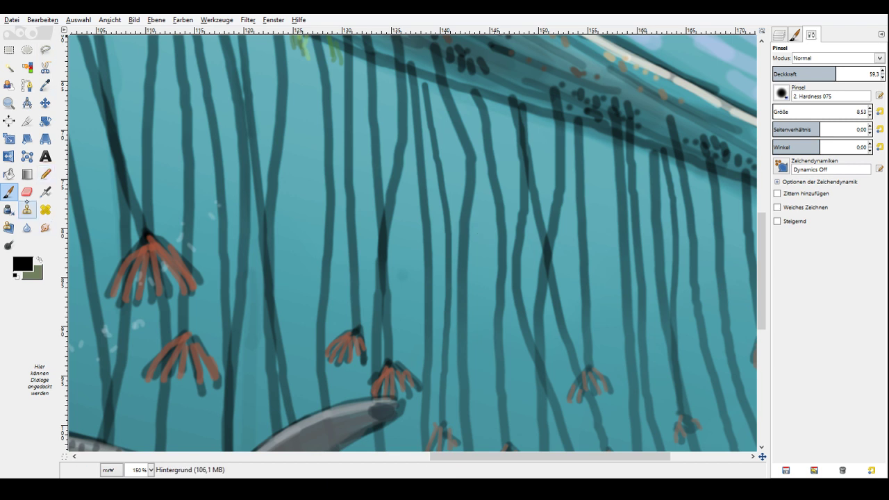
{"action": "left_click", "coordinate": [624, 237]}
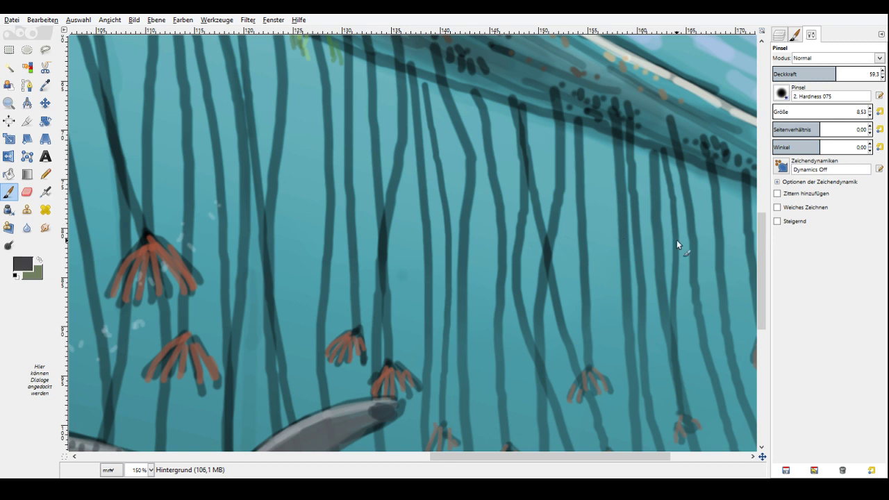
{"action": "left_click", "coordinate": [869, 114]}
{"action": "mouse_move", "coordinate": [470, 266]}
{"action": "left_mouse_down"}
{"action": "mouse_move", "coordinate": [494, 252]}
{"action": "mouse_move", "coordinate": [468, 272]}
{"action": "mouse_move", "coordinate": [491, 289]}
{"action": "left_mouse_up"}
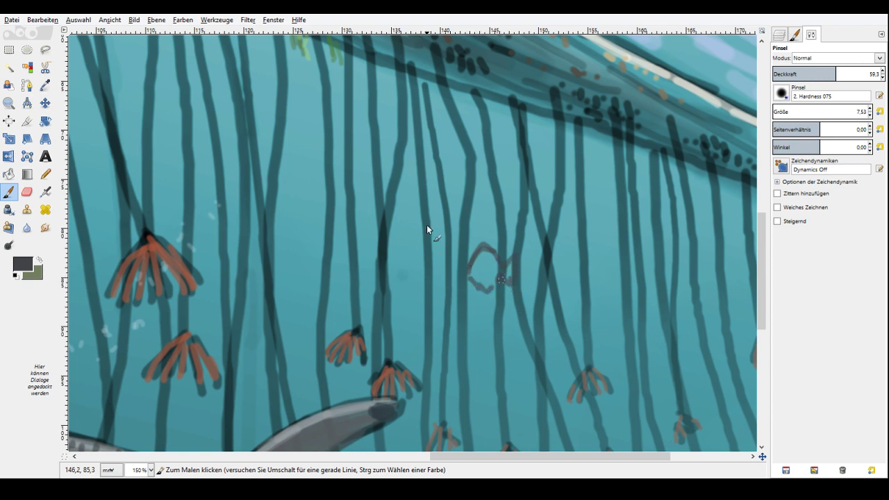
{"action": "mouse_move", "coordinate": [394, 226]}
{"action": "left_mouse_down"}
{"action": "mouse_move", "coordinate": [431, 218]}
{"action": "mouse_move", "coordinate": [419, 249]}
{"action": "mouse_move", "coordinate": [398, 235]}
{"action": "mouse_move", "coordinate": [430, 244]}
{"action": "left_mouse_up"}
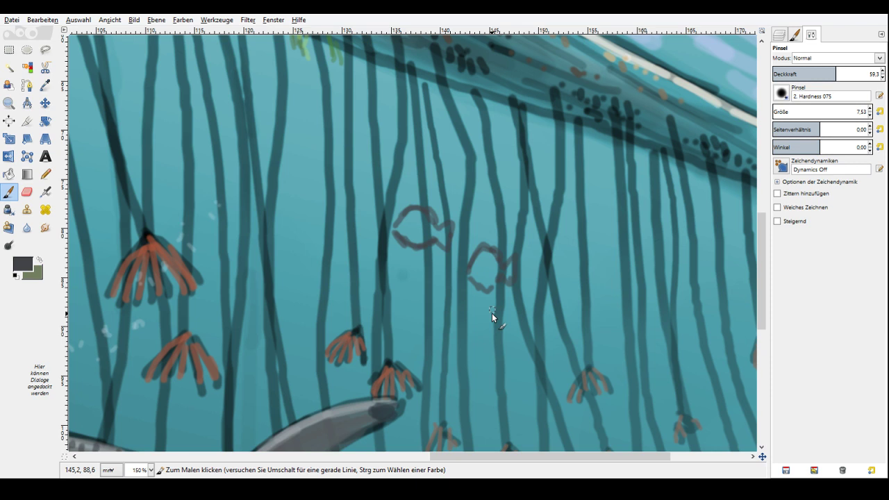
{"action": "left_click", "coordinate": [421, 247]}
Fill the bodies and tails of both outlined fish with dark blue.
{"action": "key", "text": "z"}
{"action": "left_click", "coordinate": [459, 316]}
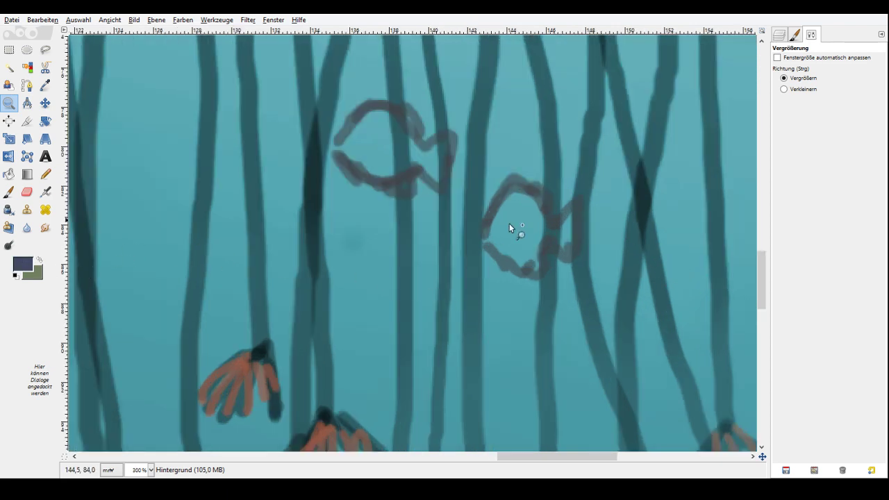
{"action": "left_click", "coordinate": [8, 191]}
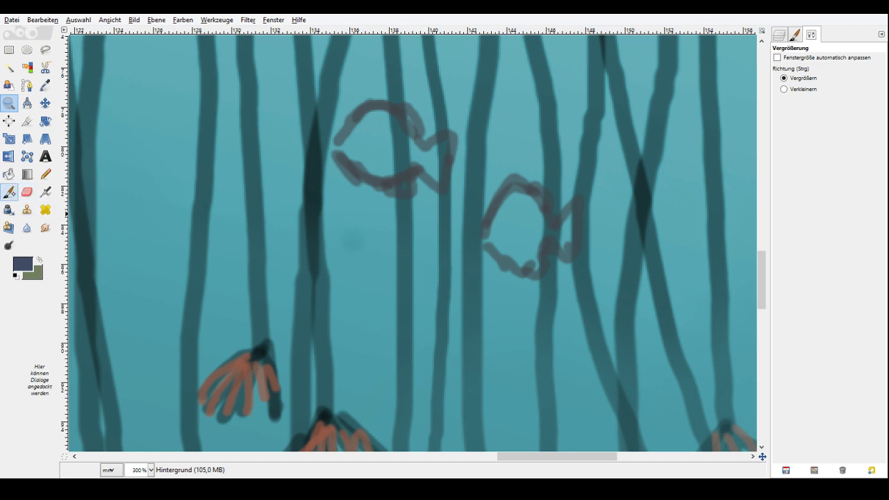
{"action": "mouse_move", "coordinate": [345, 141]}
{"action": "left_mouse_down"}
{"action": "mouse_move", "coordinate": [401, 121]}
{"action": "mouse_move", "coordinate": [389, 119]}
{"action": "mouse_move", "coordinate": [393, 136]}
{"action": "mouse_move", "coordinate": [374, 124]}
{"action": "mouse_move", "coordinate": [383, 165]}
{"action": "mouse_move", "coordinate": [367, 162]}
{"action": "mouse_move", "coordinate": [435, 175]}
{"action": "mouse_move", "coordinate": [435, 154]}
{"action": "mouse_move", "coordinate": [442, 181]}
{"action": "mouse_move", "coordinate": [424, 146]}
{"action": "mouse_move", "coordinate": [402, 164]}
{"action": "mouse_move", "coordinate": [367, 169]}
{"action": "left_mouse_up"}
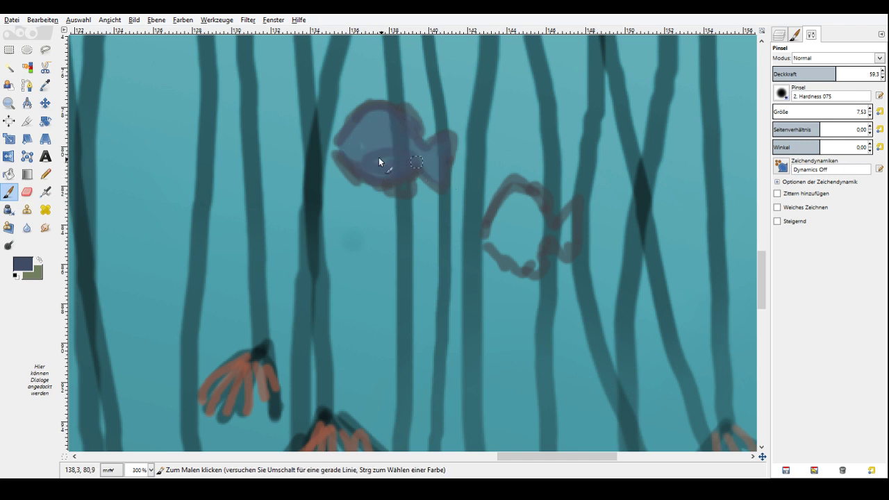
{"action": "mouse_move", "coordinate": [499, 212]}
{"action": "left_mouse_down"}
{"action": "mouse_move", "coordinate": [514, 229]}
{"action": "mouse_move", "coordinate": [541, 234]}
{"action": "mouse_move", "coordinate": [575, 221]}
{"action": "mouse_move", "coordinate": [495, 245]}
{"action": "left_mouse_up"}
{"action": "mouse_move", "coordinate": [539, 217]}
{"action": "left_mouse_down"}
{"action": "mouse_move", "coordinate": [511, 257]}
{"action": "mouse_move", "coordinate": [492, 234]}
{"action": "mouse_move", "coordinate": [546, 223]}
{"action": "mouse_move", "coordinate": [520, 223]}
{"action": "left_mouse_up"}
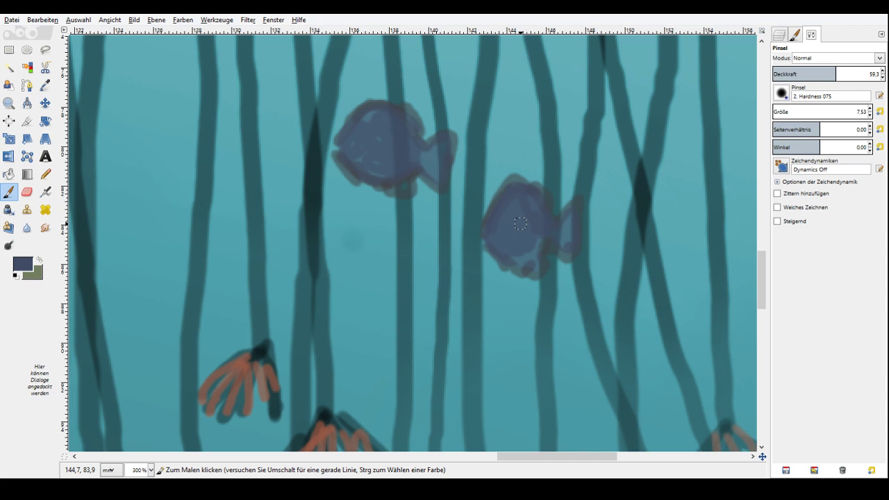
Paint a pale lavender belly and small specks on the upper fish at brush size 4.53 and opacity 52.1.
{"action": "left_click", "coordinate": [521, 223], "text": "ctrl"}
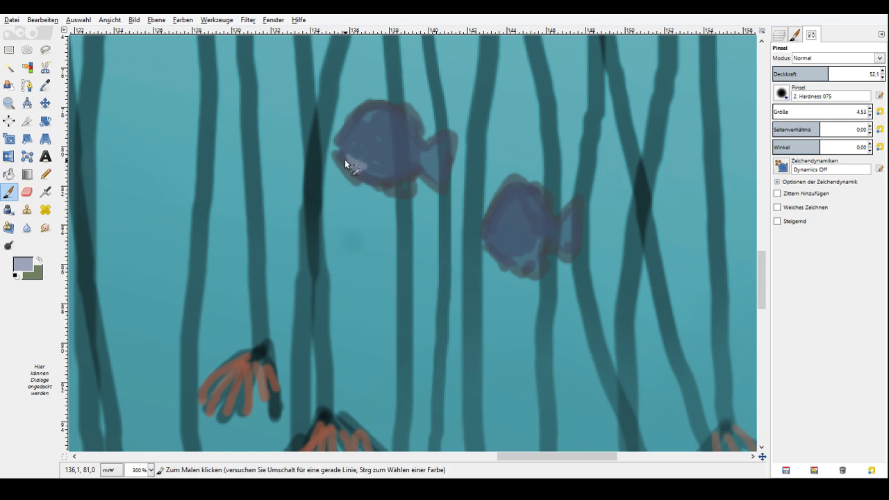
{"action": "left_click_drag", "start_coordinate": [345, 159], "coordinate": [374, 180]}
{"action": "mouse_move", "coordinate": [381, 178]}
{"action": "left_mouse_down"}
{"action": "mouse_move", "coordinate": [391, 189]}
{"action": "mouse_move", "coordinate": [407, 180]}
{"action": "left_mouse_up"}
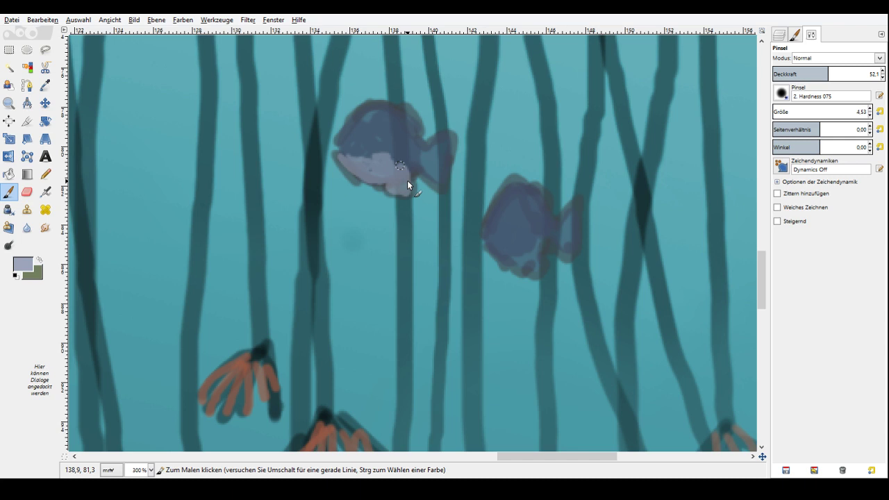
{"action": "left_click", "coordinate": [371, 141]}
{"action": "left_click", "coordinate": [388, 143]}
{"action": "left_click_drag", "start_coordinate": [421, 169], "coordinate": [404, 157]}
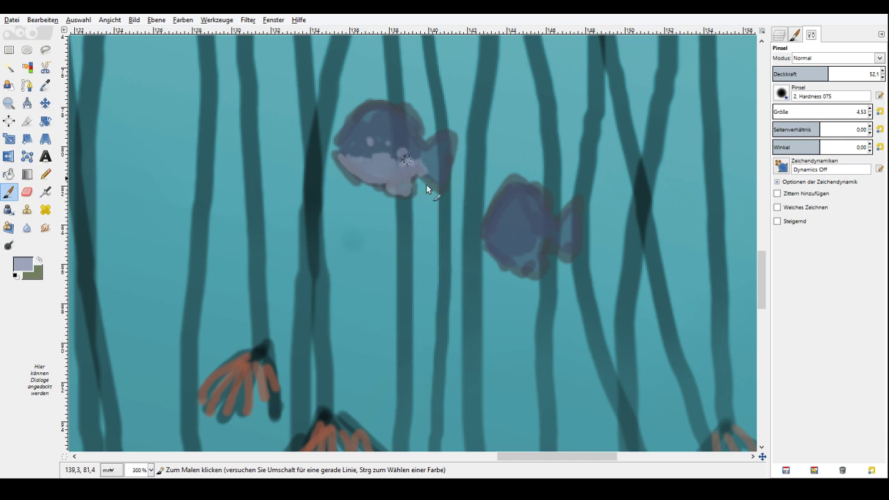
Add a pale lavender belly and specks to the lower fish, and edge both fish tails with white.
{"action": "left_click_drag", "start_coordinate": [495, 245], "coordinate": [538, 257]}
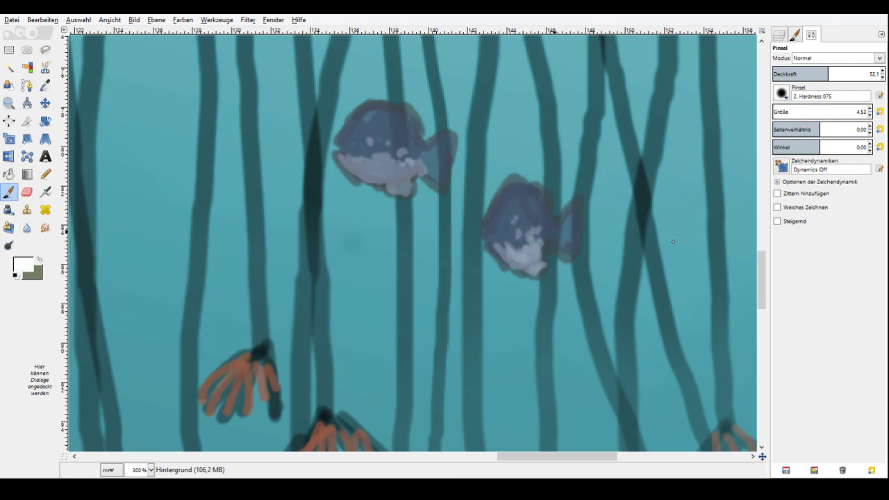
{"action": "left_click_drag", "start_coordinate": [581, 207], "coordinate": [576, 258]}
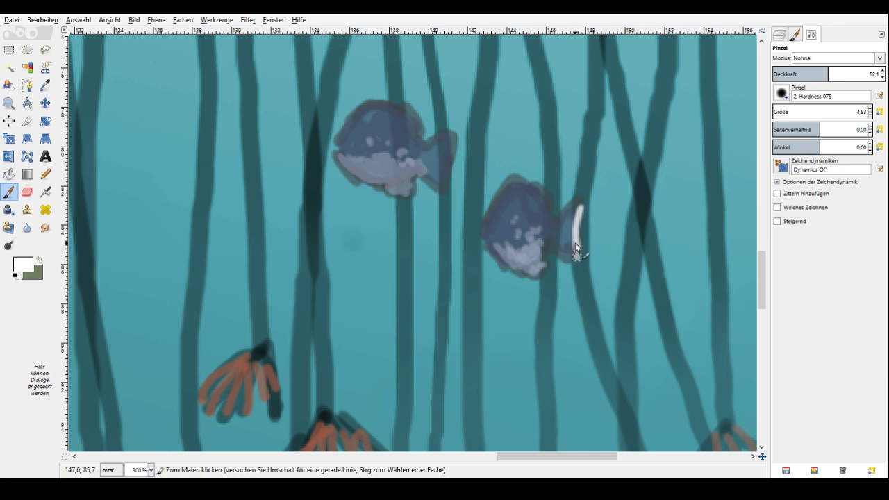
{"action": "left_click_drag", "start_coordinate": [448, 196], "coordinate": [456, 144]}
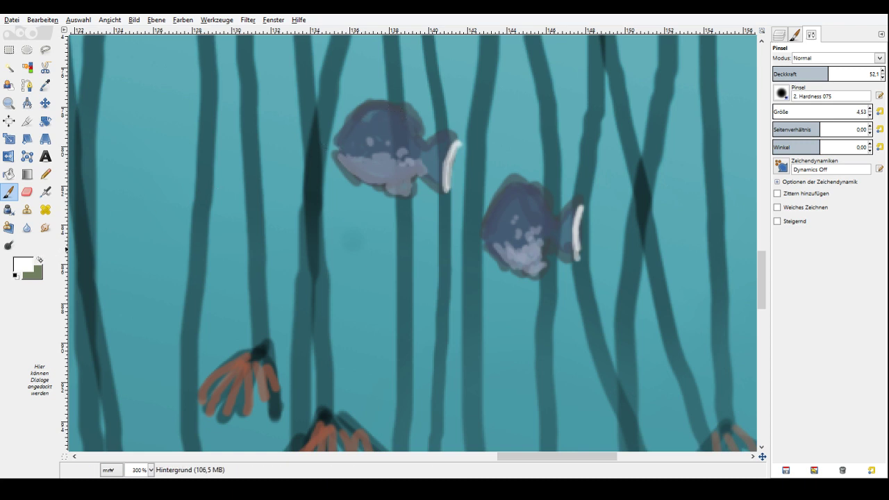
Paint black mouths on both fish, using opacity 39.7 for the lower one and 23.7 for the upper one.
{"action": "left_click", "coordinate": [16, 275]}
{"action": "left_click", "coordinate": [815, 74]}
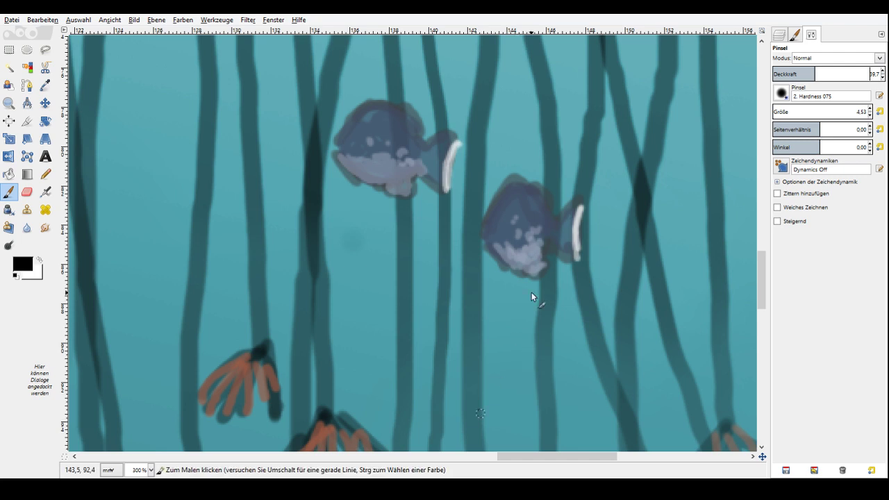
{"action": "left_click", "coordinate": [495, 235]}
{"action": "left_click", "coordinate": [799, 72]}
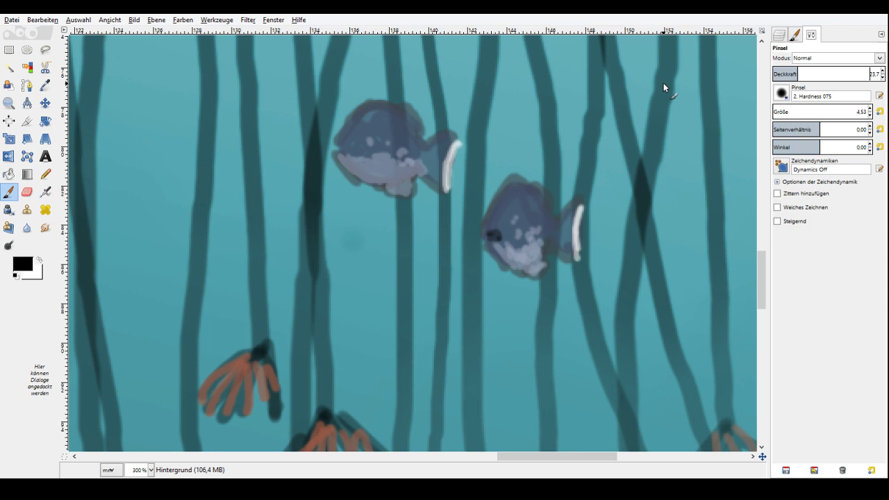
{"action": "left_click", "coordinate": [342, 147]}
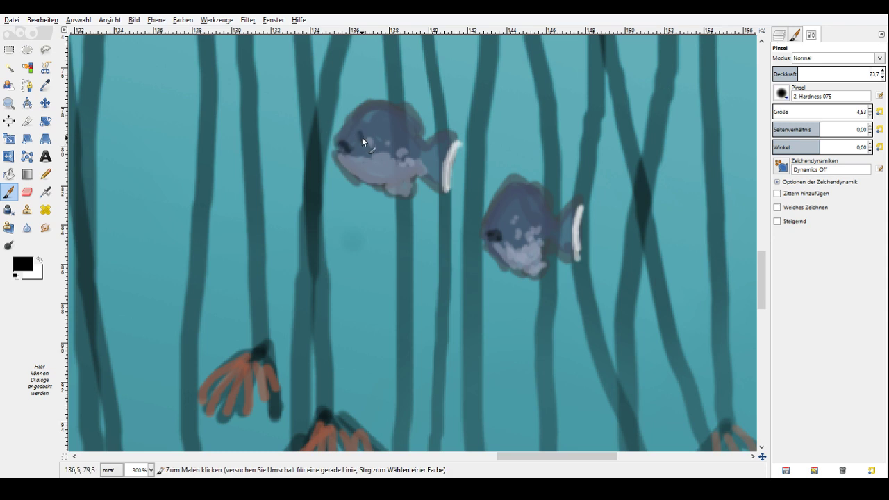
Add the lower fish's dark eye, shade its tail, and draw a faint gill line on the upper fish.
{"action": "left_click", "coordinate": [509, 221]}
{"action": "left_click_drag", "start_coordinate": [568, 218], "coordinate": [564, 252]}
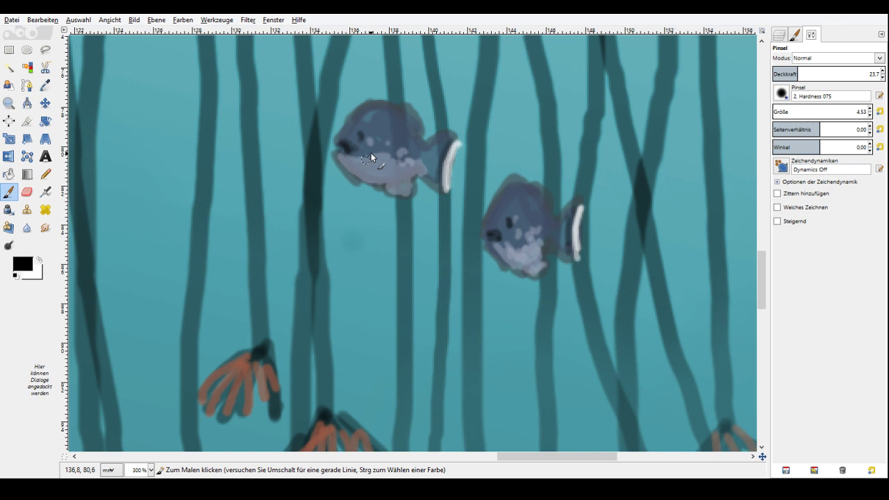
{"action": "left_click_drag", "start_coordinate": [372, 134], "coordinate": [367, 177]}
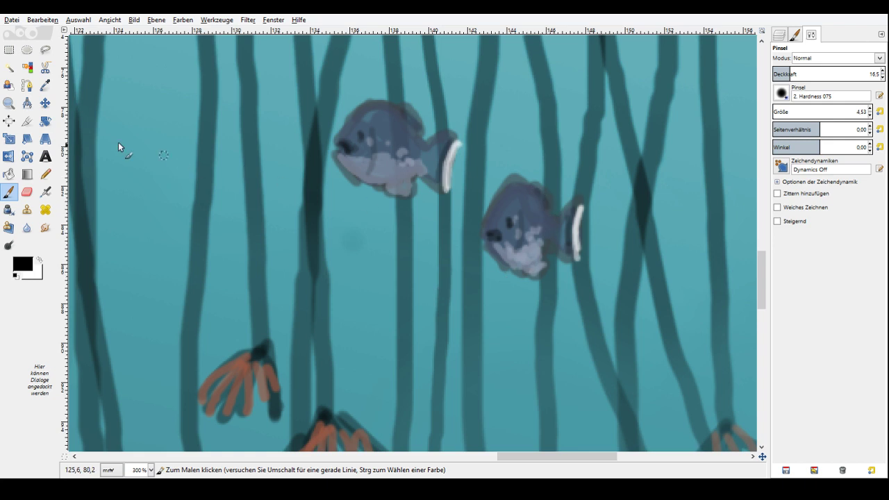
Sample the blue of the upper fish and touch up the fish bodies at opacity 53.1.
{"action": "left_click", "coordinate": [45, 85]}
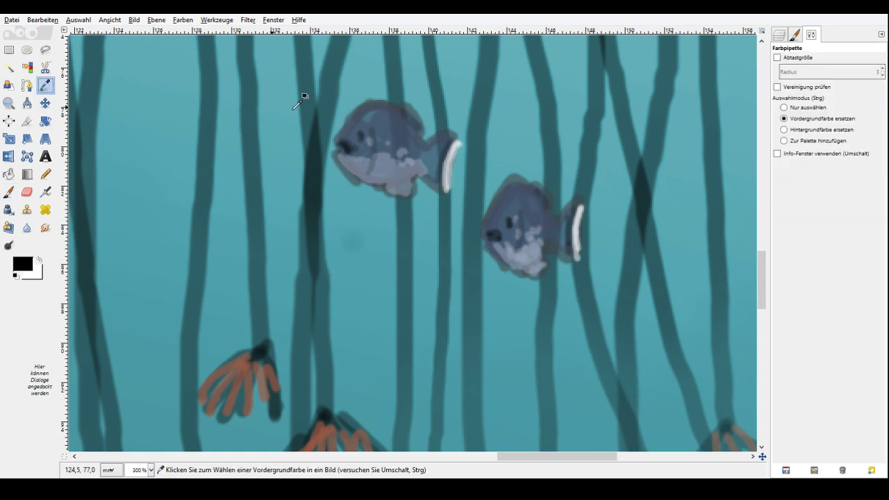
{"action": "left_click", "coordinate": [375, 125]}
{"action": "left_click", "coordinate": [9, 193]}
{"action": "left_click", "coordinate": [830, 74]}
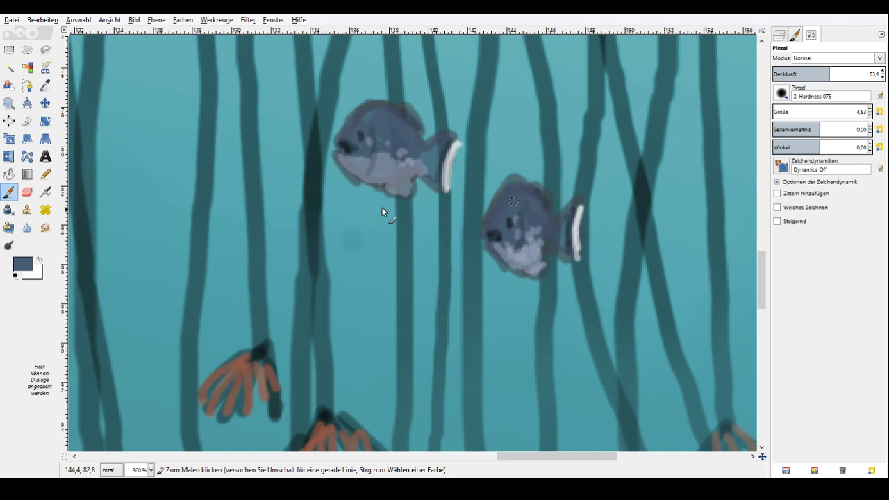
Choose a pale beige and dab a few small specks onto a stalk beneath the creature's weedy underside.
{"action": "left_click", "coordinate": [9, 103]}
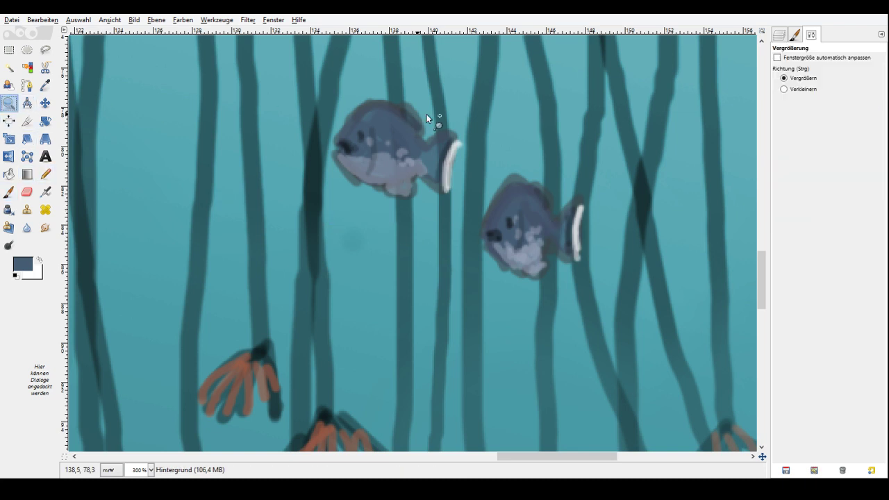
{"action": "left_click", "coordinate": [784, 89]}
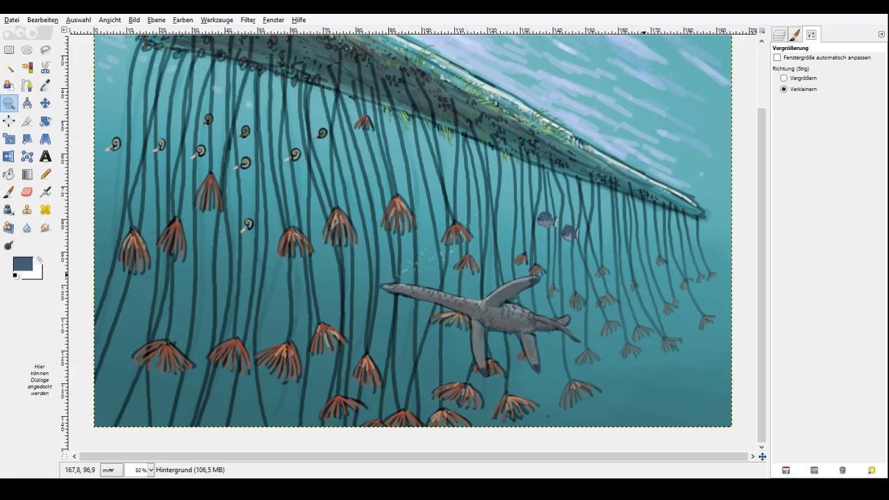
{"action": "left_click", "coordinate": [378, 180], "text": "ctrl"}
{"action": "left_click", "coordinate": [319, 115], "text": "ctrl"}
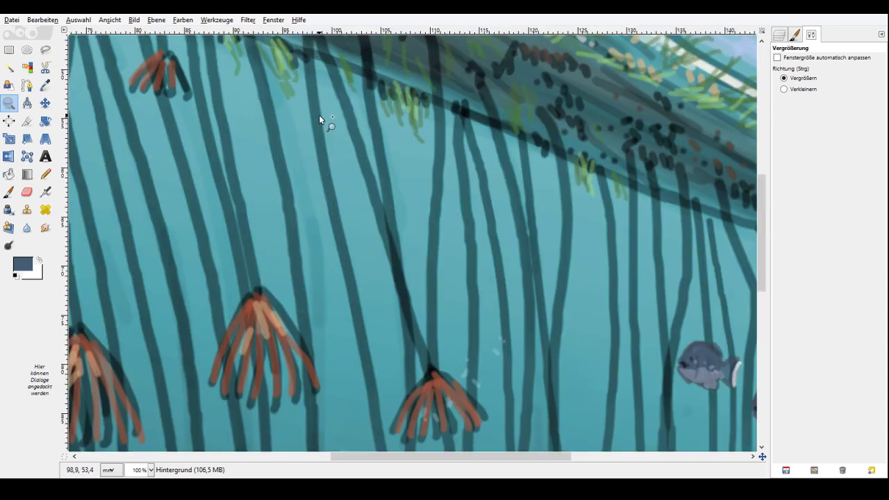
{"action": "left_click", "coordinate": [319, 115], "text": "ctrl"}
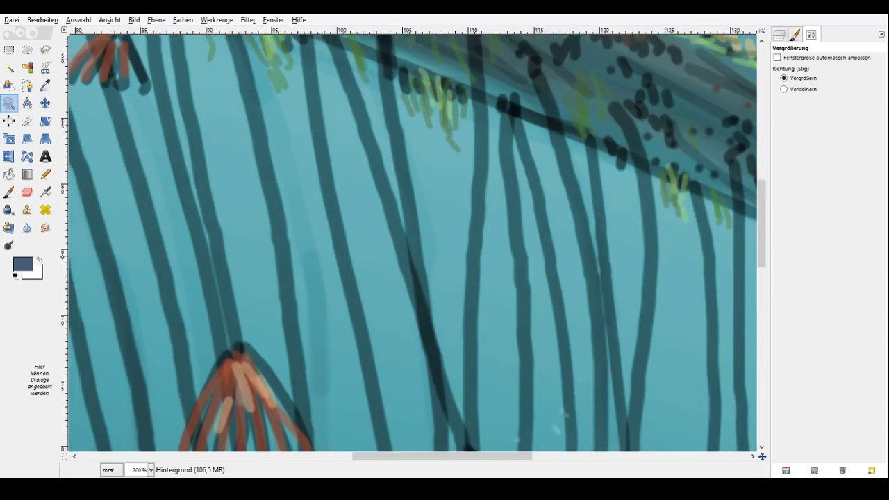
{"action": "left_click", "coordinate": [9, 191]}
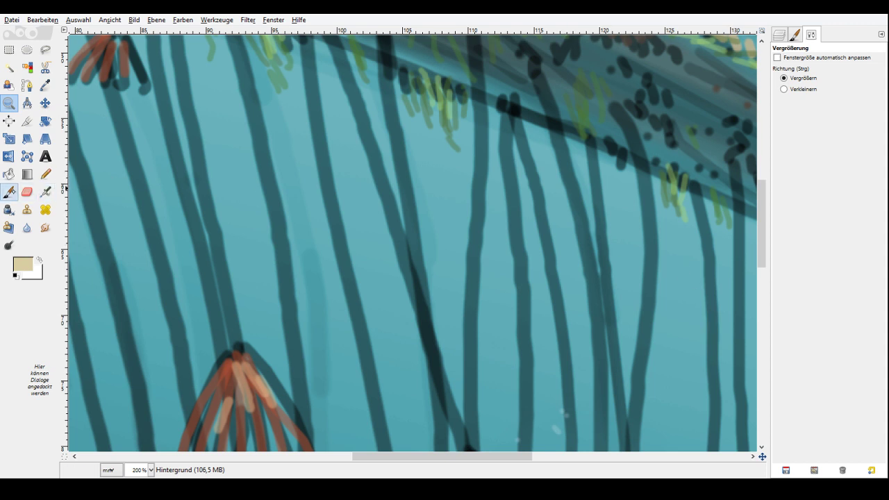
{"action": "left_click_drag", "start_coordinate": [482, 236], "coordinate": [485, 234]}
{"action": "left_click", "coordinate": [481, 246]}
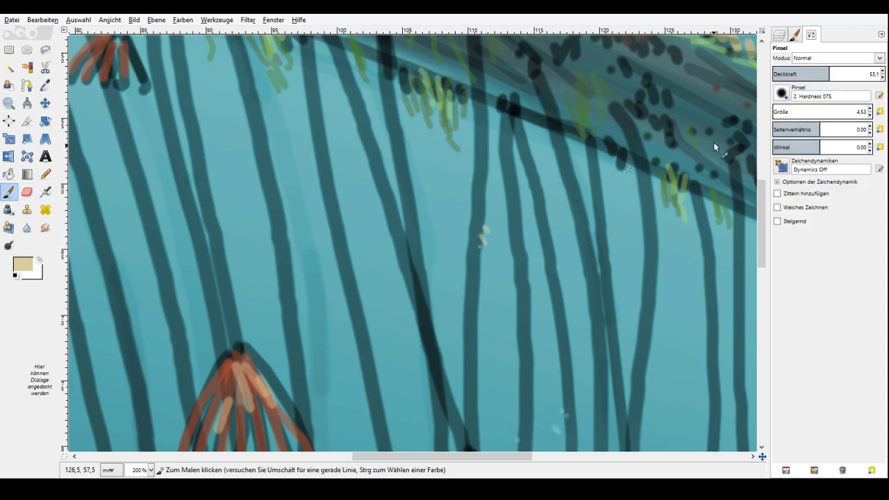
Set the brush opacity to 70.6 and dab pale beige specks along two stalks beneath the creature's weedy underside.
{"action": "left_click", "coordinate": [847, 74]}
{"action": "left_click_drag", "start_coordinate": [484, 214], "coordinate": [480, 267]}
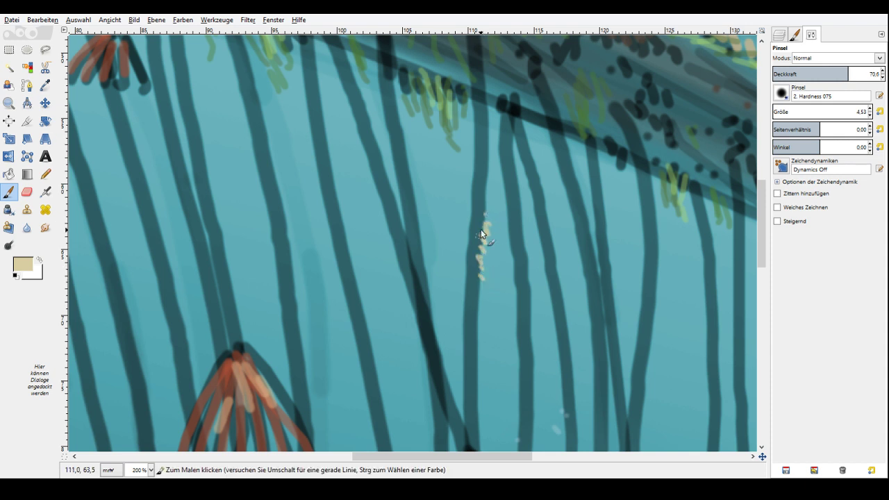
{"action": "left_click_drag", "start_coordinate": [321, 182], "coordinate": [334, 233]}
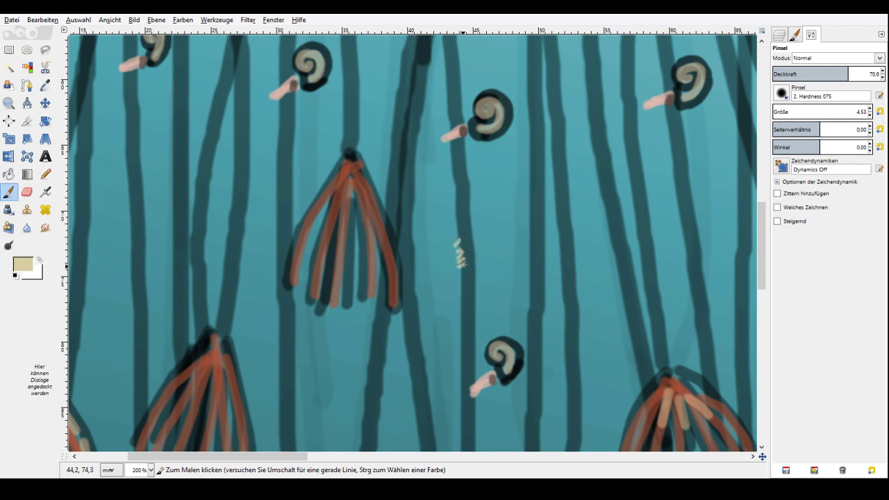
Dab short beige marks in small clusters along the stalks around the snails and upper reddish tassels.
{"action": "left_click_drag", "start_coordinate": [389, 126], "coordinate": [391, 144]}
{"action": "left_click_drag", "start_coordinate": [243, 200], "coordinate": [244, 238]}
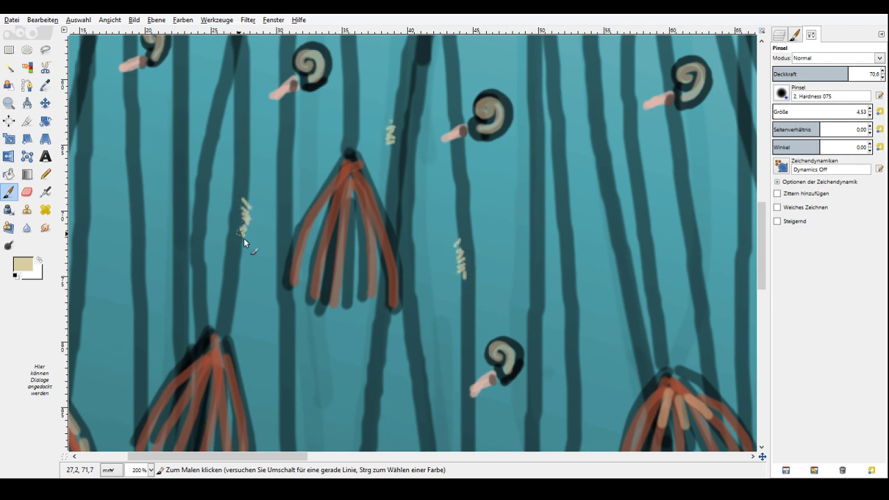
{"action": "left_click_drag", "start_coordinate": [200, 135], "coordinate": [207, 157]}
{"action": "left_click", "coordinate": [214, 139]}
{"action": "left_click_drag", "start_coordinate": [241, 172], "coordinate": [244, 210]}
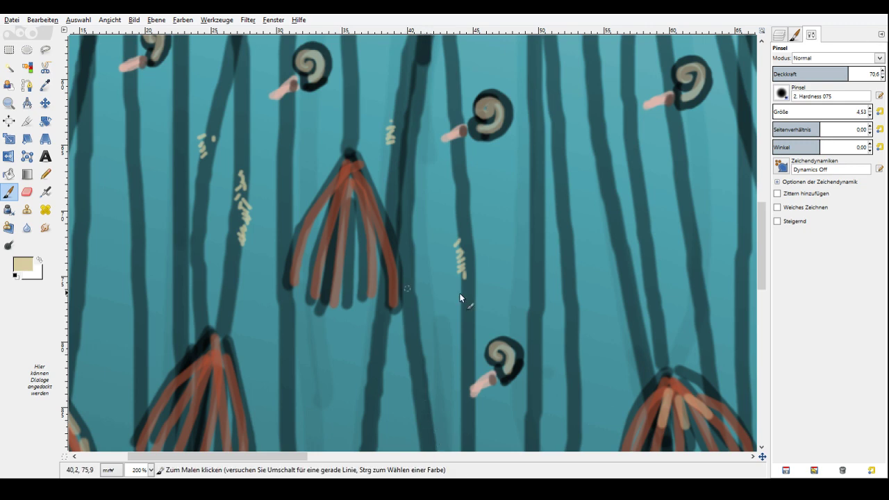
Scatter beige dabs among the shells and weeds on the thick front end of the creature's back.
{"action": "left_click_drag", "start_coordinate": [763, 456], "coordinate": [759, 439]}
{"action": "left_click_drag", "start_coordinate": [567, 277], "coordinate": [570, 285]}
{"action": "left_click_drag", "start_coordinate": [577, 277], "coordinate": [587, 292]}
{"action": "left_click_drag", "start_coordinate": [597, 295], "coordinate": [600, 301]}
{"action": "left_click", "coordinate": [615, 289]}
{"action": "left_click", "coordinate": [607, 278]}
{"action": "left_click", "coordinate": [601, 270]}
{"action": "left_click_drag", "start_coordinate": [533, 202], "coordinate": [536, 207]}
{"action": "left_click", "coordinate": [526, 206]}
{"action": "left_click_drag", "start_coordinate": [530, 209], "coordinate": [524, 221]}
{"action": "mouse_move", "coordinate": [292, 251]}
{"action": "left_mouse_down"}
{"action": "mouse_move", "coordinate": [309, 230]}
{"action": "mouse_move", "coordinate": [273, 216]}
{"action": "mouse_move", "coordinate": [313, 220]}
{"action": "left_mouse_up"}
{"action": "left_click_drag", "start_coordinate": [321, 207], "coordinate": [337, 220]}
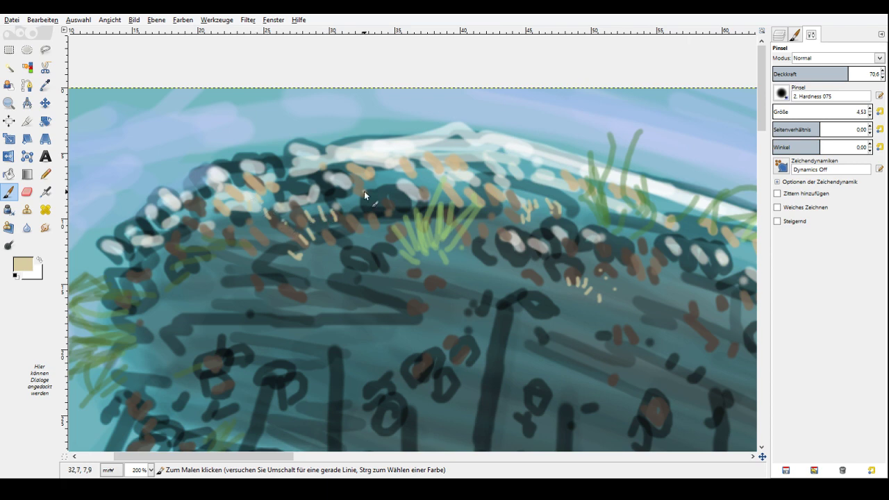
Add rows of small beige dabs among the shells and rust-coloured spots on the body behind the thick front end.
{"action": "scroll", "coordinate": [364, 191], "scroll_direction": "right", "scroll_amount": 5}
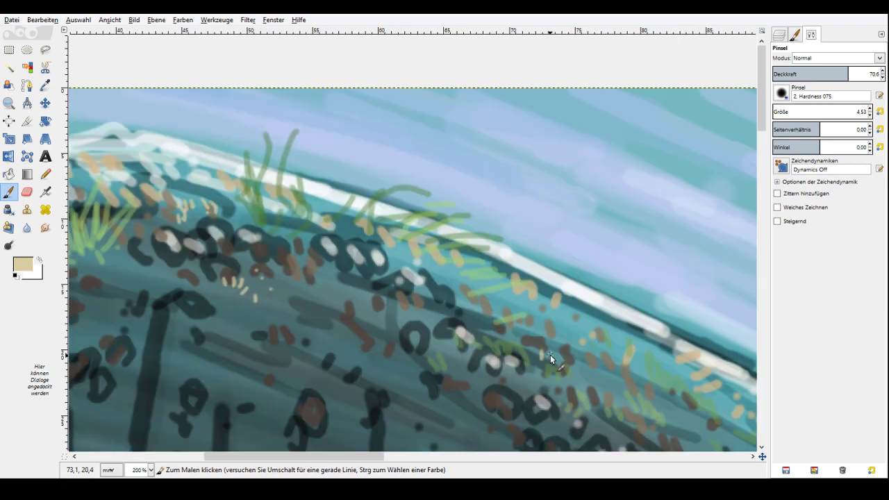
{"action": "scroll", "coordinate": [554, 222], "scroll_direction": "down", "scroll_amount": 3}
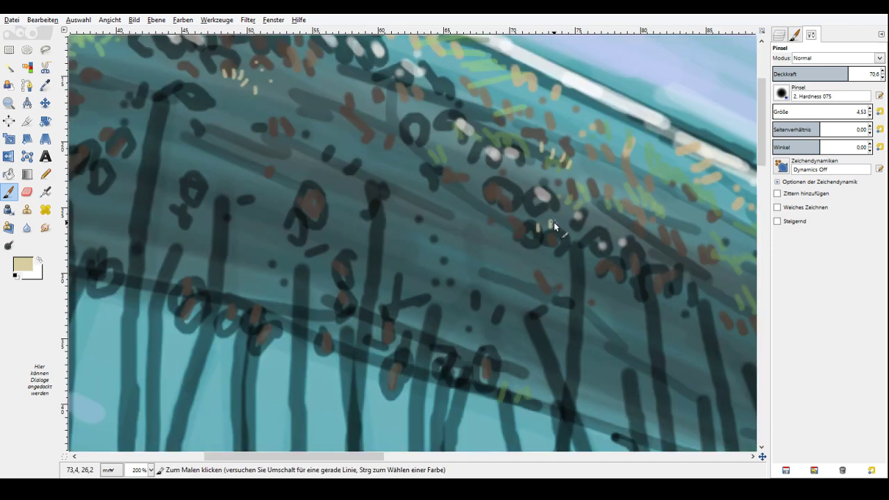
{"action": "left_click_drag", "start_coordinate": [610, 219], "coordinate": [616, 209]}
{"action": "left_click_drag", "start_coordinate": [595, 174], "coordinate": [600, 164]}
{"action": "left_click_drag", "start_coordinate": [583, 105], "coordinate": [589, 94]}
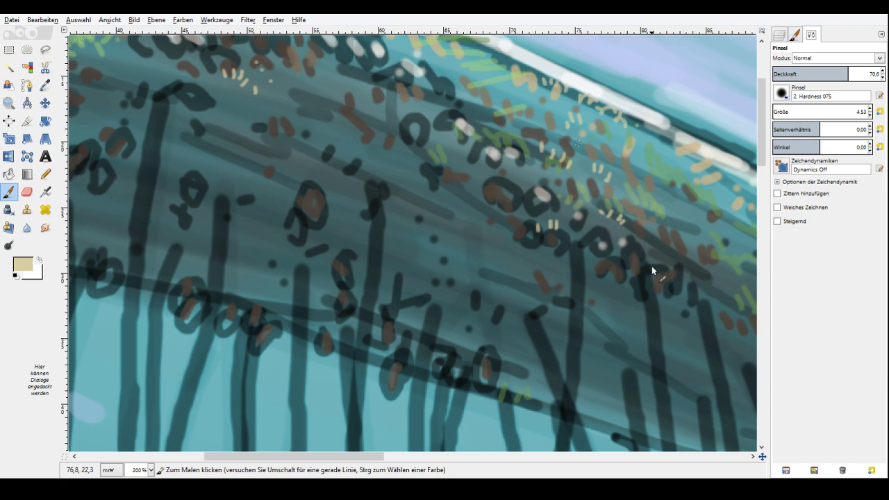
Continue the beige specks along the middle of the creature's body, between the weeds and white highlights.
{"action": "scroll", "coordinate": [652, 266], "scroll_direction": "right", "scroll_amount": 7}
{"action": "scroll", "coordinate": [652, 266], "scroll_direction": "down", "scroll_amount": 3}
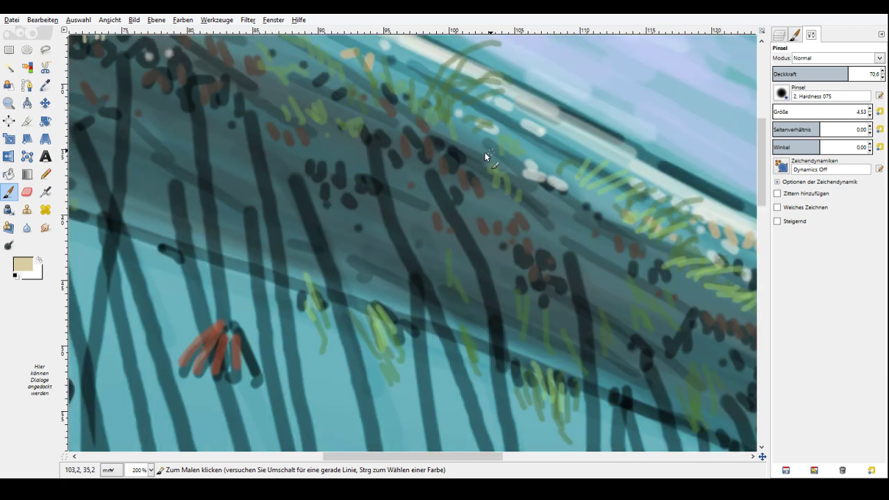
{"action": "left_click_drag", "start_coordinate": [485, 157], "coordinate": [498, 163]}
{"action": "left_click", "coordinate": [510, 149]}
{"action": "left_click", "coordinate": [550, 213]}
{"action": "left_click", "coordinate": [559, 230]}
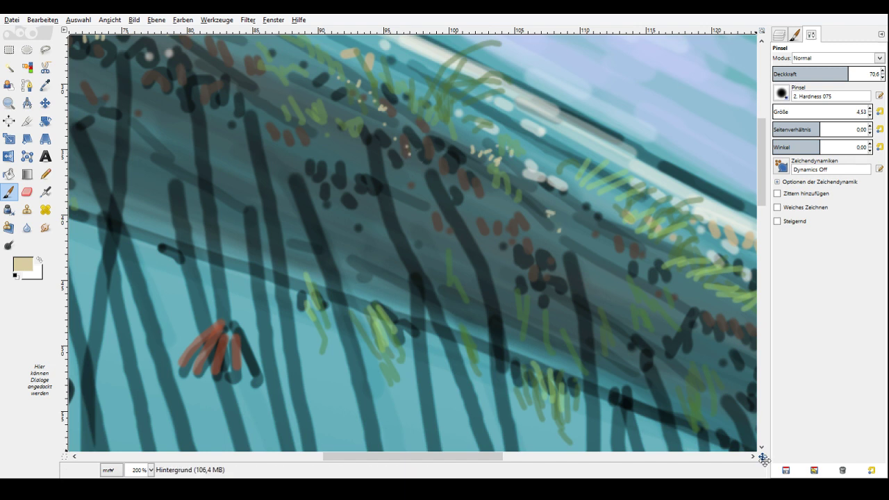
Examine the whole painting and its composition, from the creature's body to the tassels, fish and marine reptile.
{"action": "mouse_move", "coordinate": [764, 459]}
{"action": "left_mouse_down"}
{"action": "mouse_move", "coordinate": [773, 471]}
{"action": "mouse_move", "coordinate": [766, 460]}
{"action": "left_mouse_up"}
{"action": "key", "text": "z"}
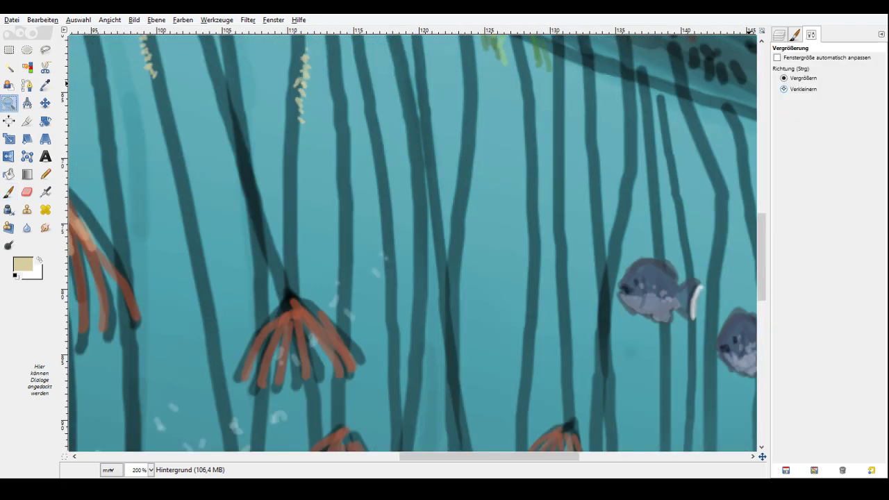
{"action": "left_click", "coordinate": [784, 89]}
{"action": "left_click", "coordinate": [595, 253]}
{"action": "left_click", "coordinate": [596, 253]}
{"action": "left_click", "coordinate": [596, 253]}
{"action": "left_click", "coordinate": [595, 253]}
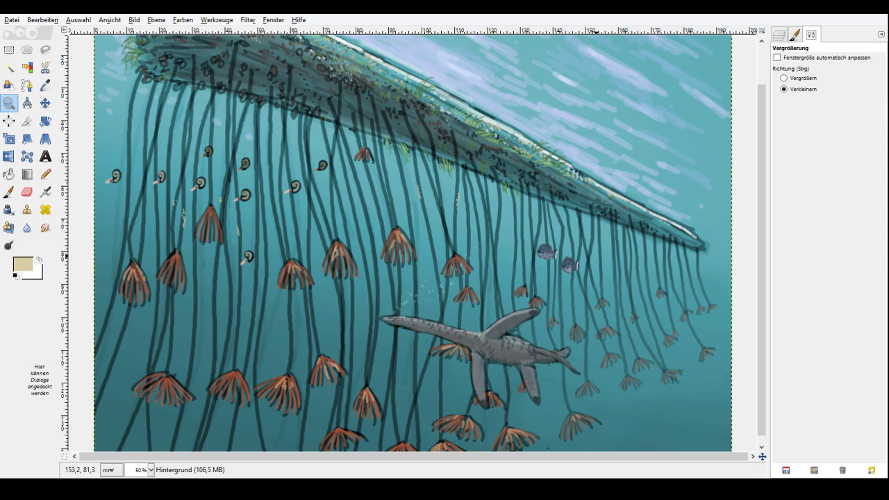
{"action": "left_click", "coordinate": [599, 253]}
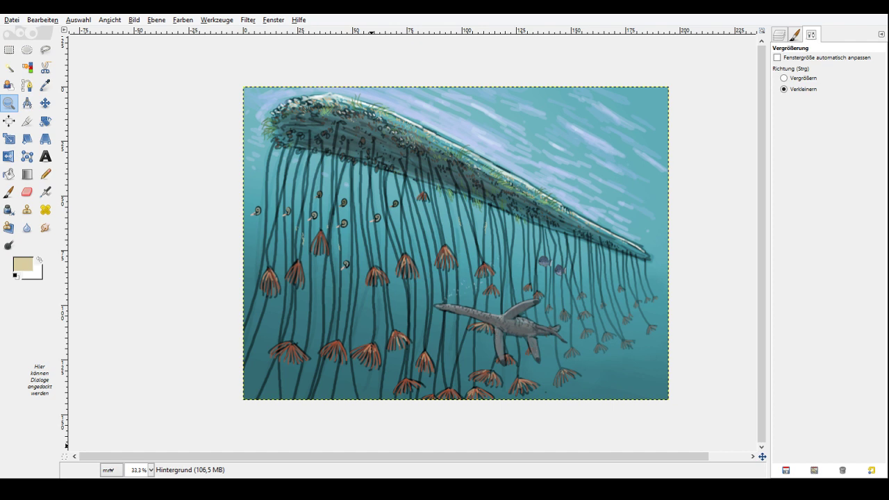
{"action": "left_click", "coordinate": [785, 77]}
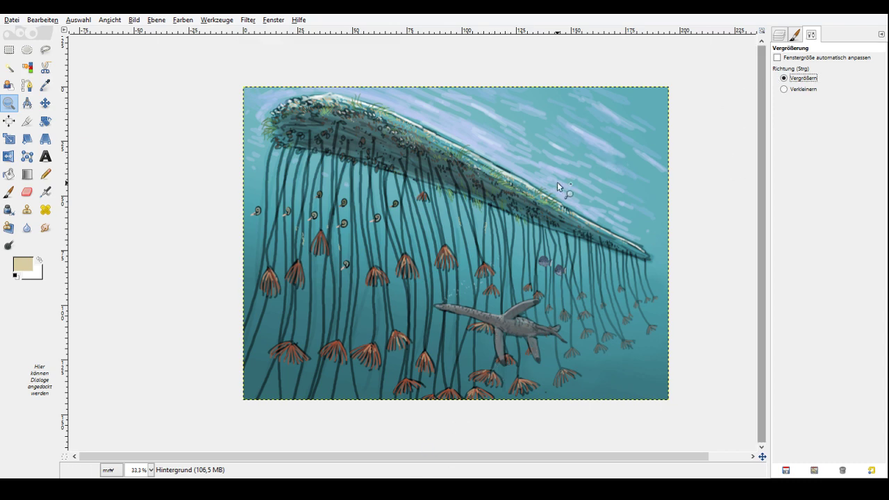
{"action": "left_click", "coordinate": [453, 243]}
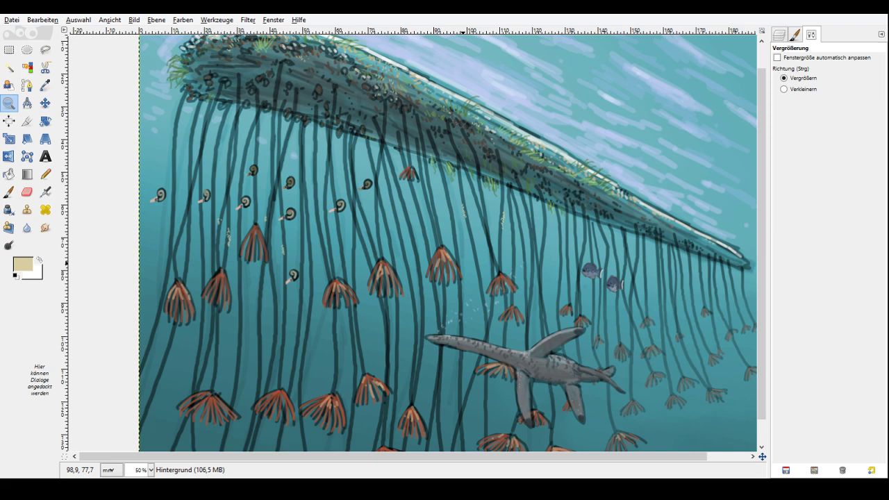
{"action": "left_click_drag", "start_coordinate": [762, 456], "coordinate": [775, 460]}
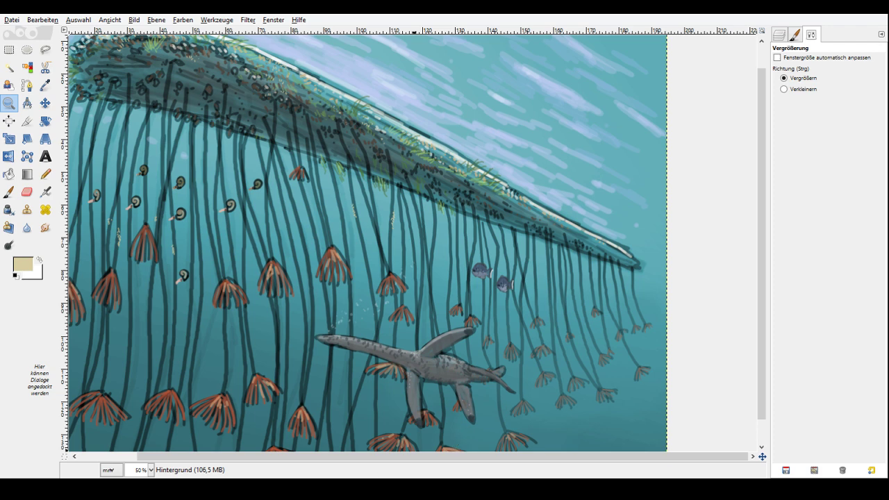
{"action": "left_click_drag", "start_coordinate": [762, 456], "coordinate": [754, 462]}
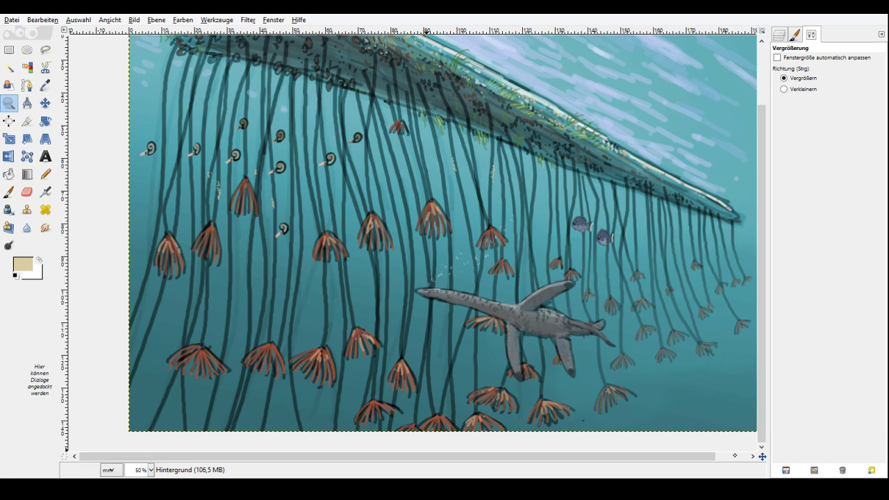
{"action": "left_click", "coordinate": [738, 457]}
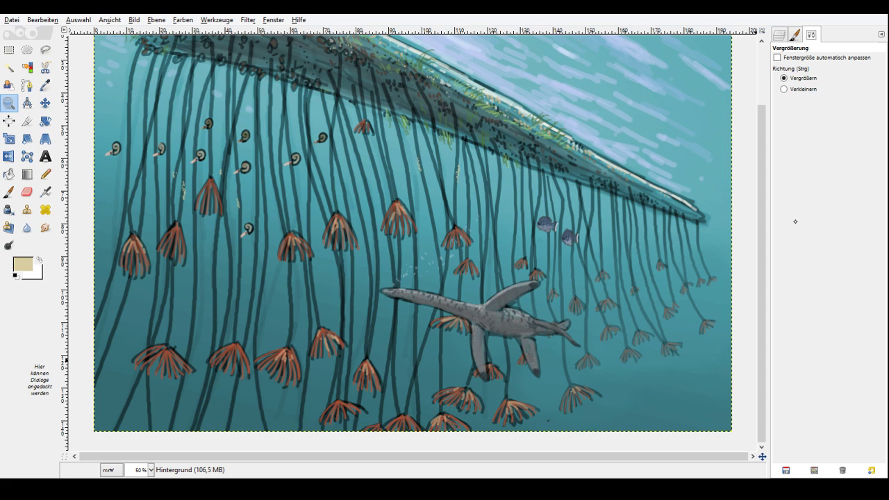
With black at opacity 5.2 and size 9.53, paint a faint slanted stroke in the open water above the creature's narrow end.
{"action": "left_click", "coordinate": [650, 206]}
{"action": "left_click", "coordinate": [9, 192]}
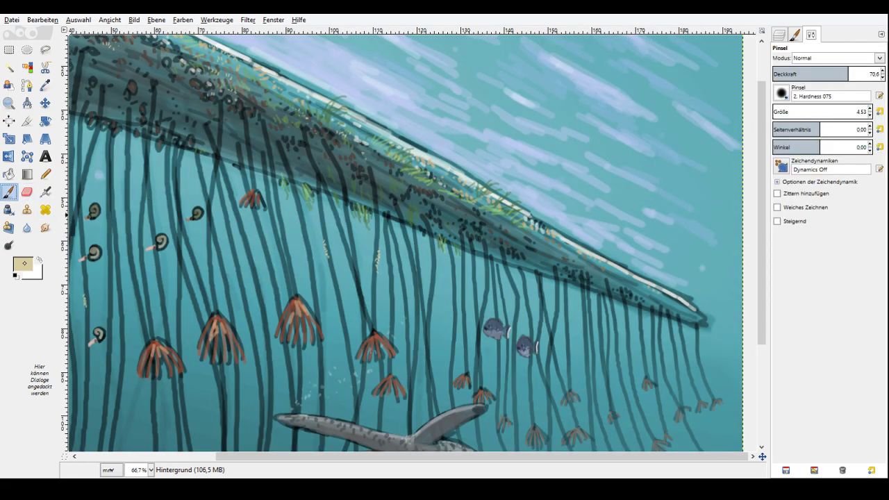
{"action": "key", "text": "d"}
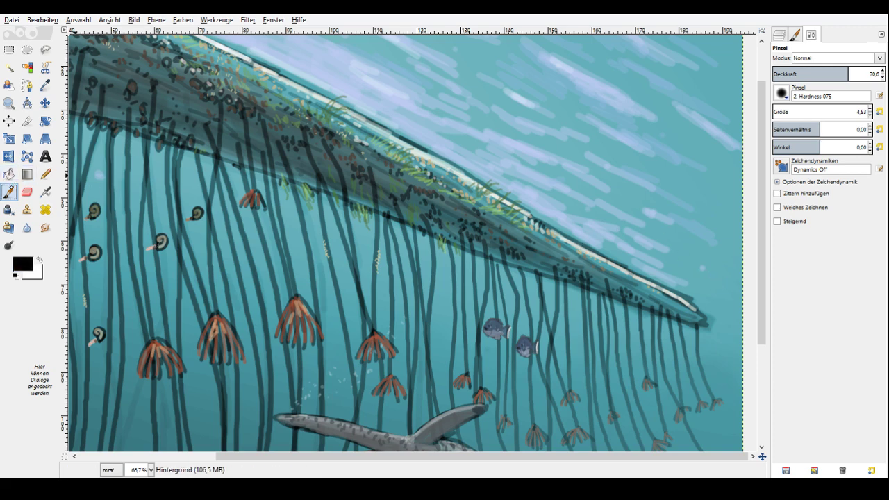
{"action": "left_click", "coordinate": [8, 103]}
{"action": "left_click", "coordinate": [688, 260]}
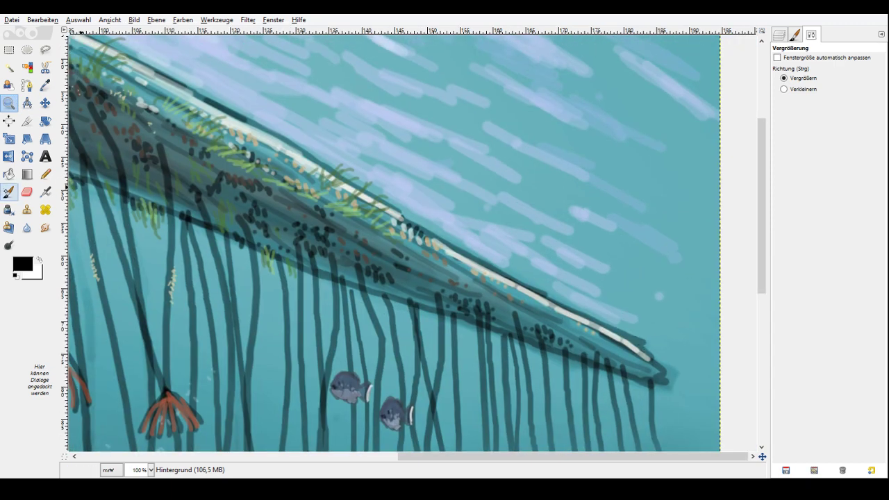
{"action": "left_click", "coordinate": [8, 192]}
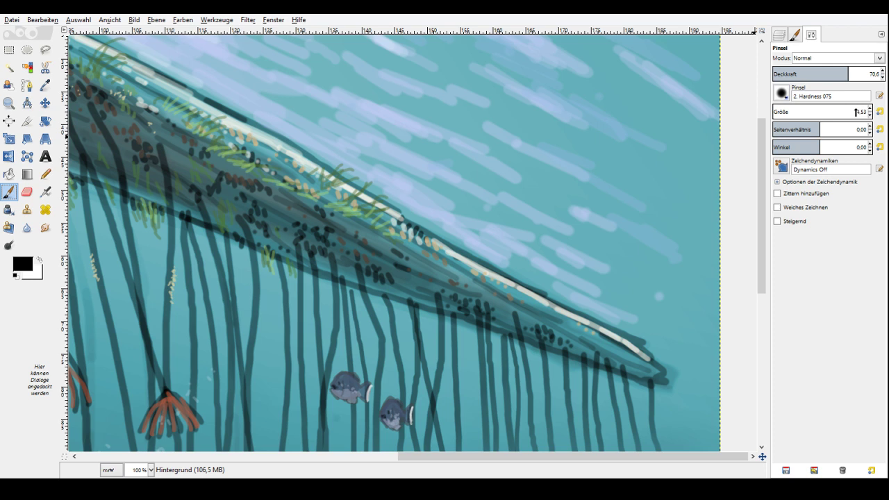
{"action": "left_click", "coordinate": [778, 71]}
{"action": "left_click", "coordinate": [858, 113]}
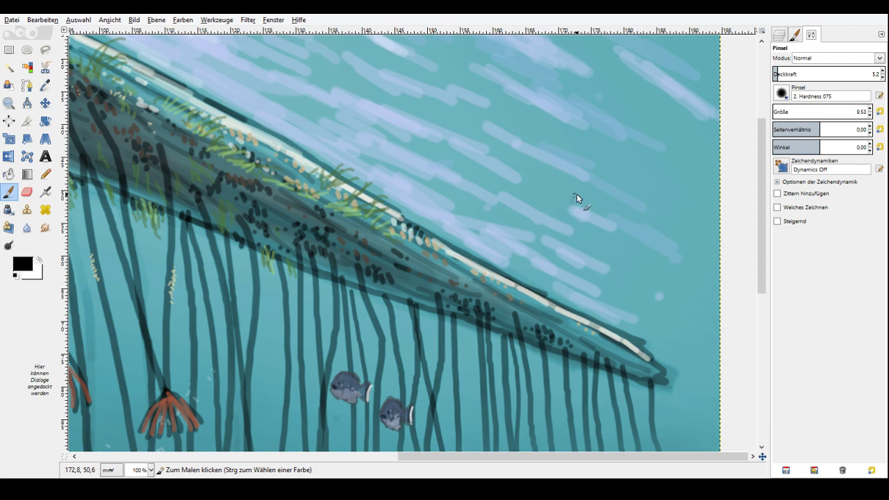
{"action": "left_click_drag", "start_coordinate": [569, 211], "coordinate": [592, 177]}
Set the brush to opacity 11.9 and size 7.53 and darken and lengthen the faint slanted stroke.
{"action": "left_click_drag", "start_coordinate": [778, 74], "coordinate": [786, 75]}
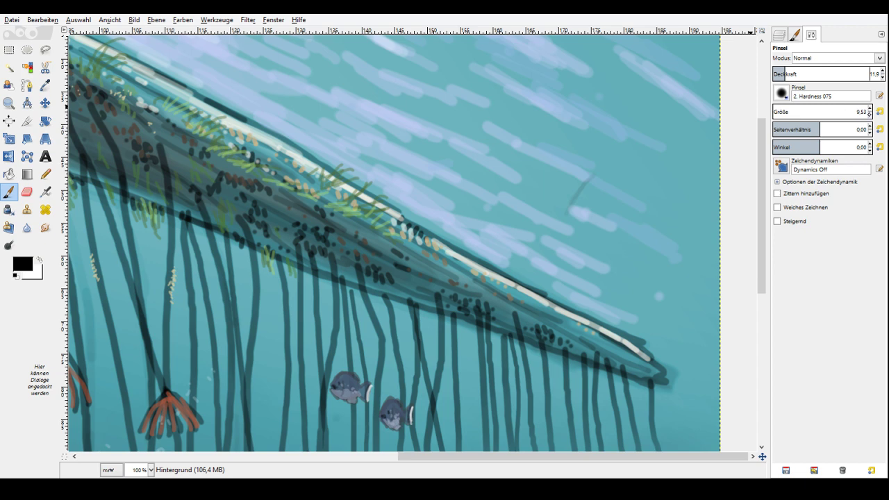
{"action": "left_click", "coordinate": [547, 237]}
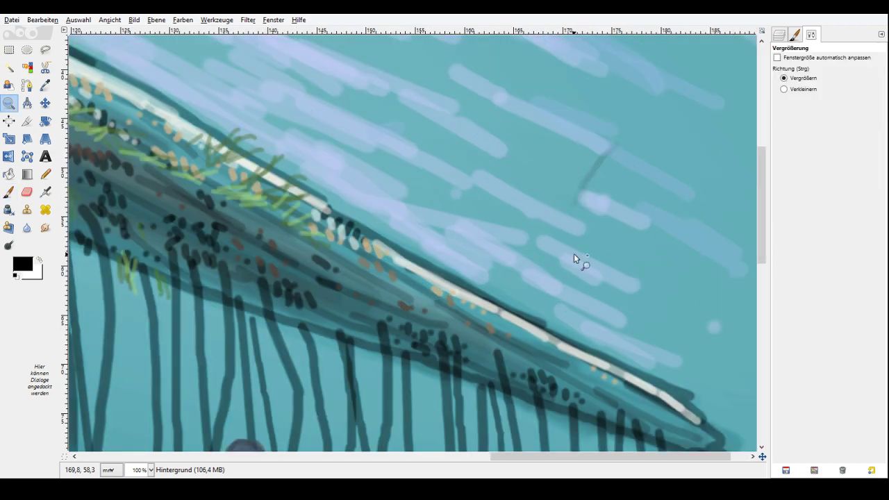
{"action": "left_click", "coordinate": [9, 191]}
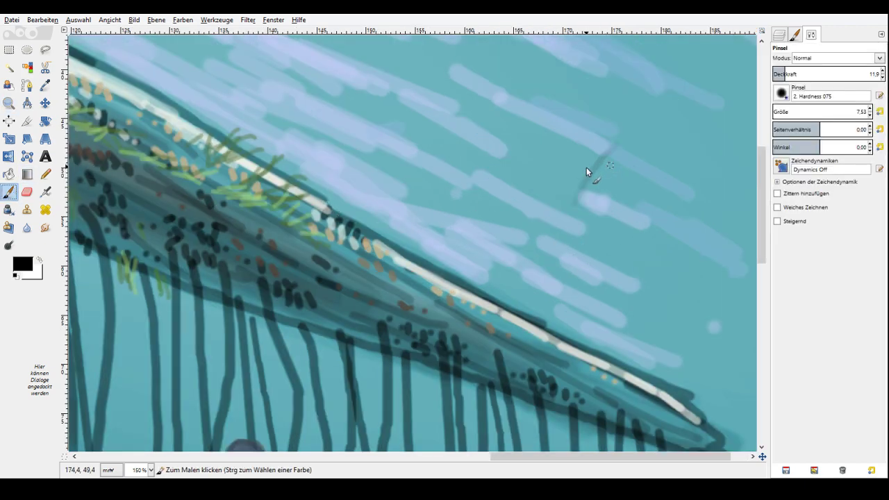
{"action": "mouse_move", "coordinate": [611, 148]}
{"action": "left_mouse_down"}
{"action": "mouse_move", "coordinate": [576, 198]}
{"action": "mouse_move", "coordinate": [610, 137]}
{"action": "left_mouse_up"}
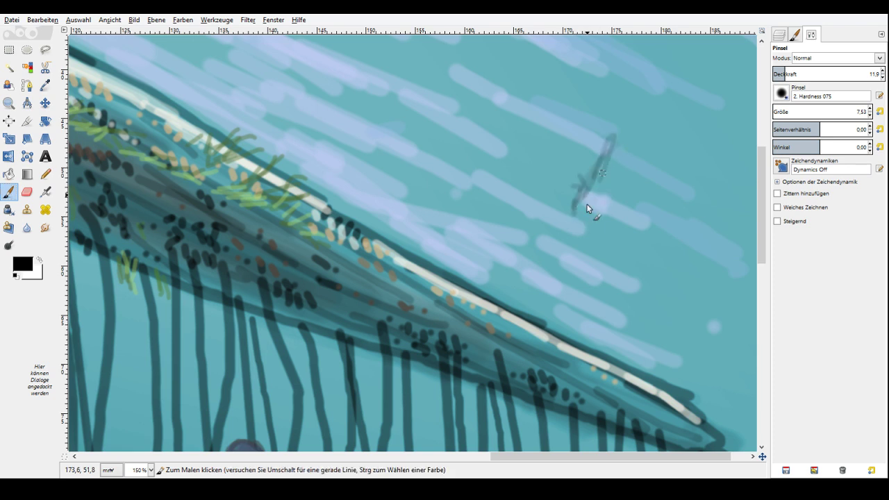
Sketch a second slanted limb beside the first stroke, joining both in a pointed, forked silhouette with a long thin upper tip.
{"action": "left_click_drag", "start_coordinate": [587, 205], "coordinate": [576, 212]}
{"action": "left_click_drag", "start_coordinate": [557, 208], "coordinate": [564, 186]}
{"action": "left_click_drag", "start_coordinate": [585, 143], "coordinate": [568, 175]}
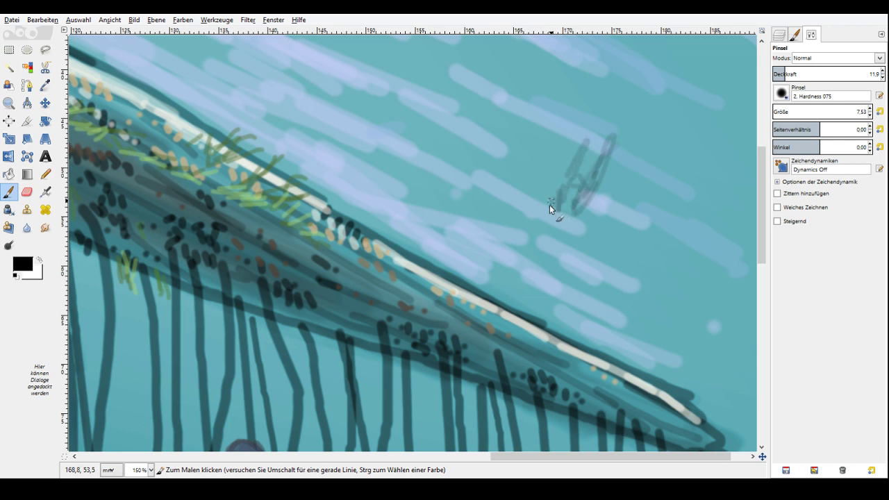
{"action": "left_click_drag", "start_coordinate": [541, 229], "coordinate": [569, 178]}
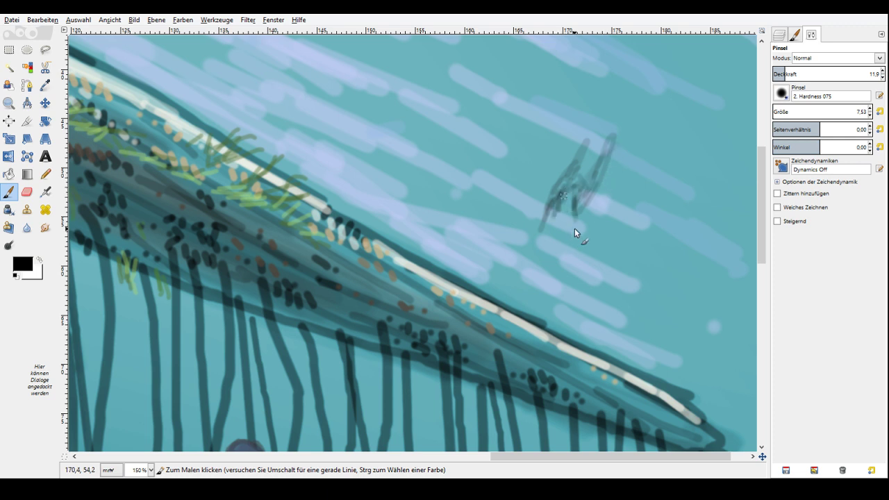
{"action": "left_click_drag", "start_coordinate": [576, 193], "coordinate": [576, 221]}
{"action": "left_click_drag", "start_coordinate": [590, 150], "coordinate": [600, 111]}
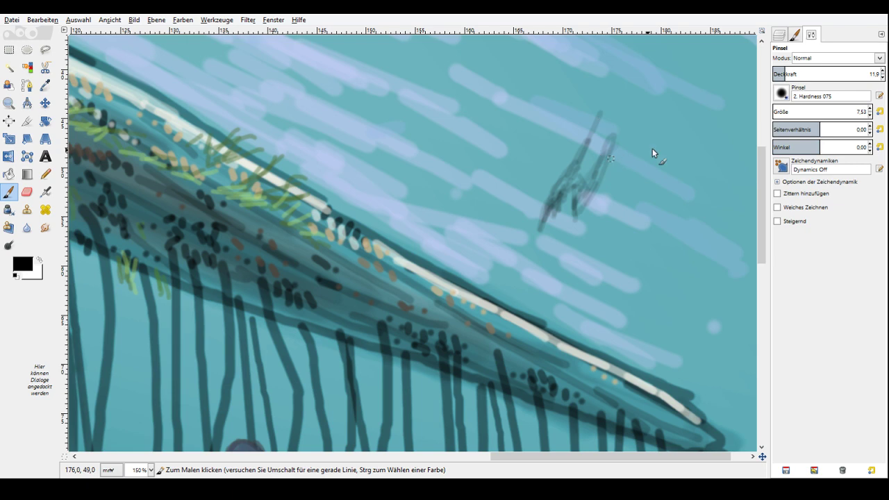
Set the brush to opacity 39.2 and size 2.53 and draw a dark line at the silhouette's pointed lower tip.
{"action": "left_click", "coordinate": [870, 115]}
{"action": "left_click", "coordinate": [870, 115]}
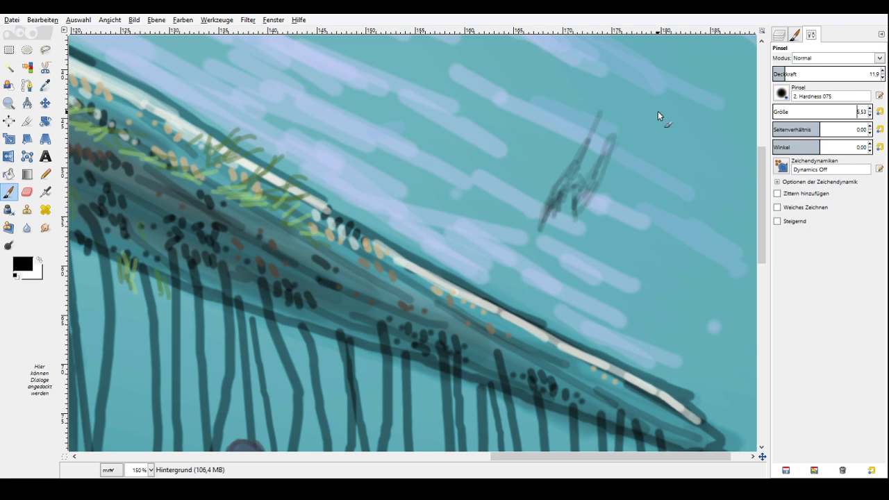
{"action": "scroll", "coordinate": [658, 111], "scroll_direction": "up", "scroll_amount": 1}
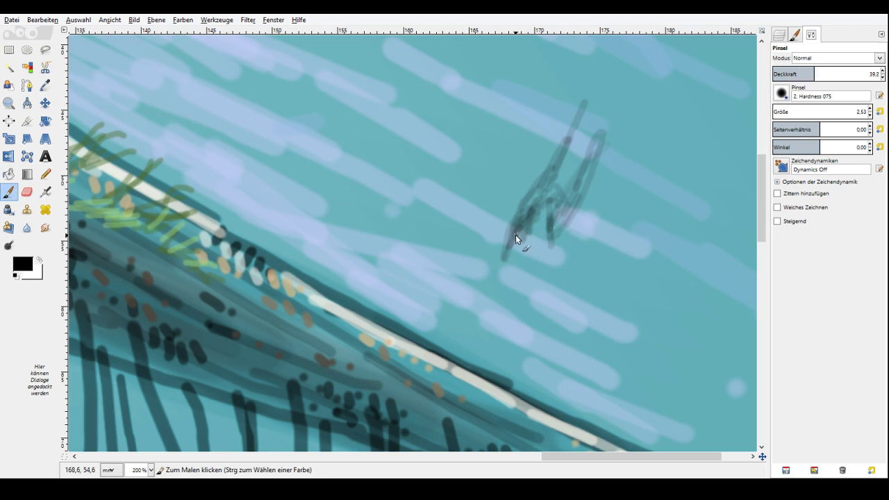
{"action": "left_click_drag", "start_coordinate": [522, 232], "coordinate": [507, 255]}
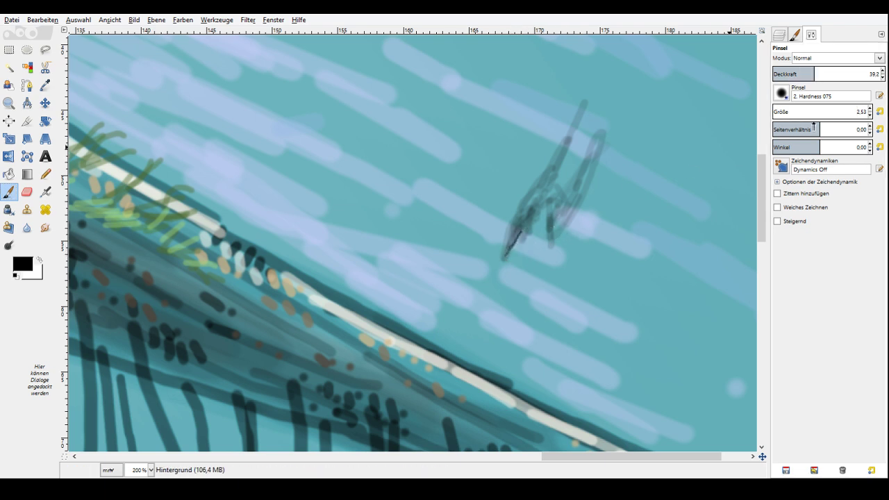
Set the brush size to 4.53 and outline the silhouette's pointed lower end and the fork between its two limbs.
{"action": "left_click", "coordinate": [870, 109]}
{"action": "left_click", "coordinate": [870, 109]}
{"action": "left_click_drag", "start_coordinate": [506, 245], "coordinate": [518, 227]}
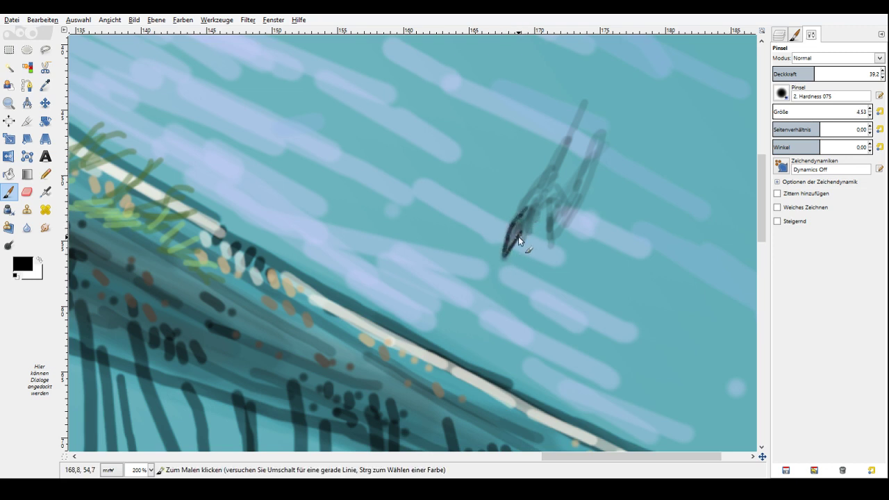
{"action": "mouse_move", "coordinate": [519, 237]}
{"action": "left_mouse_down"}
{"action": "mouse_move", "coordinate": [548, 232]}
{"action": "mouse_move", "coordinate": [549, 245]}
{"action": "left_mouse_up"}
{"action": "mouse_move", "coordinate": [553, 245]}
{"action": "left_mouse_down"}
{"action": "mouse_move", "coordinate": [600, 161]}
{"action": "mouse_move", "coordinate": [604, 136]}
{"action": "mouse_move", "coordinate": [564, 204]}
{"action": "mouse_move", "coordinate": [559, 132]}
{"action": "left_mouse_up"}
{"action": "mouse_move", "coordinate": [549, 179]}
{"action": "left_mouse_down"}
{"action": "mouse_move", "coordinate": [583, 94]}
{"action": "mouse_move", "coordinate": [593, 103]}
{"action": "mouse_move", "coordinate": [571, 168]}
{"action": "left_mouse_up"}
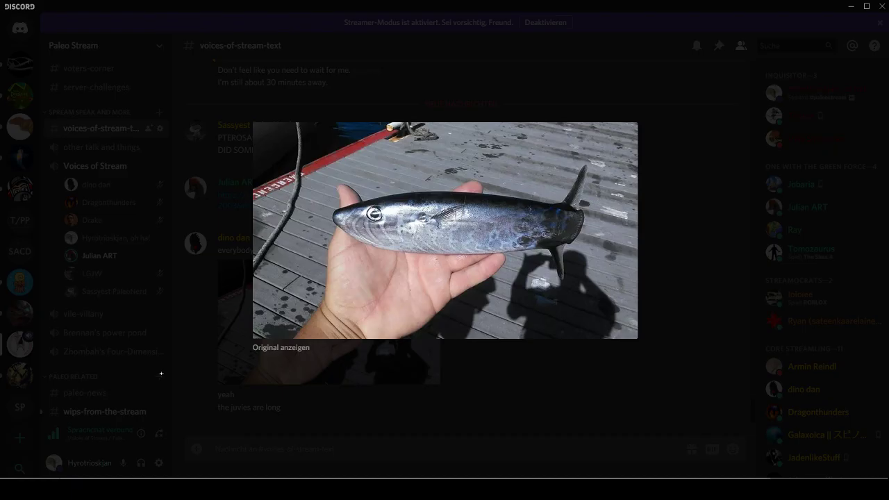
Return to GIMP, choose a dark blue-grey colour at opacity 64.4 and fill the small winged animal's head and body.
{"action": "key", "text": "alt+Tab"}
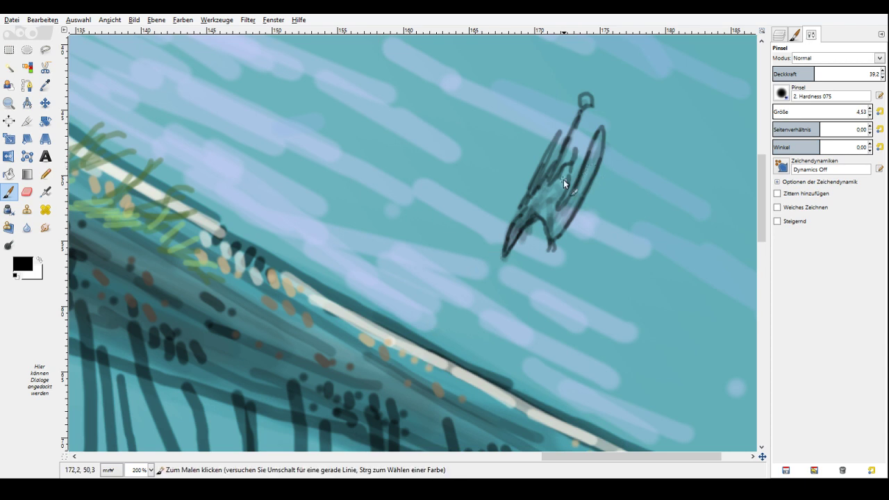
{"action": "left_click", "coordinate": [653, 210]}
{"action": "left_click", "coordinate": [651, 188]}
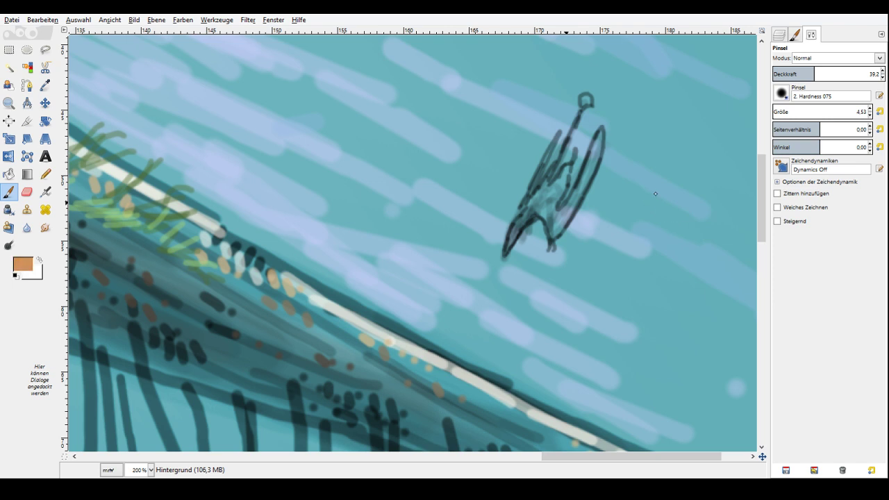
{"action": "left_click", "coordinate": [623, 214]}
{"action": "left_click", "coordinate": [669, 198]}
{"action": "left_click", "coordinate": [669, 198]}
{"action": "left_click", "coordinate": [841, 73]}
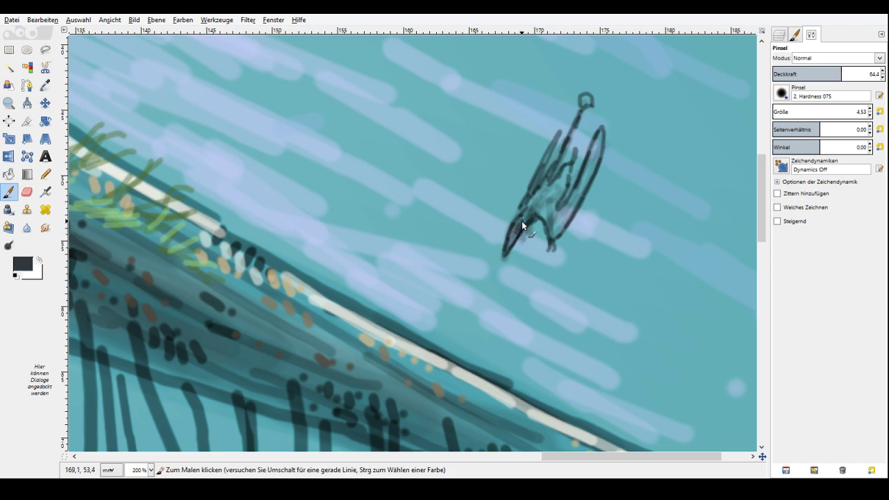
{"action": "left_click_drag", "start_coordinate": [519, 229], "coordinate": [525, 211]}
{"action": "left_click_drag", "start_coordinate": [538, 208], "coordinate": [545, 162]}
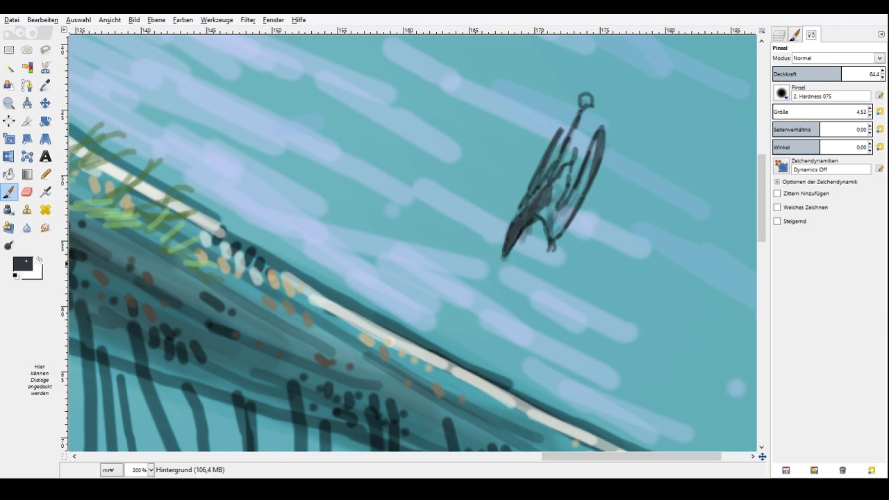
Fill the animal's wings with light grey, and at brush size 2.53 the round tip of its long tail.
{"action": "left_click", "coordinate": [650, 227], "text": "ctrl"}
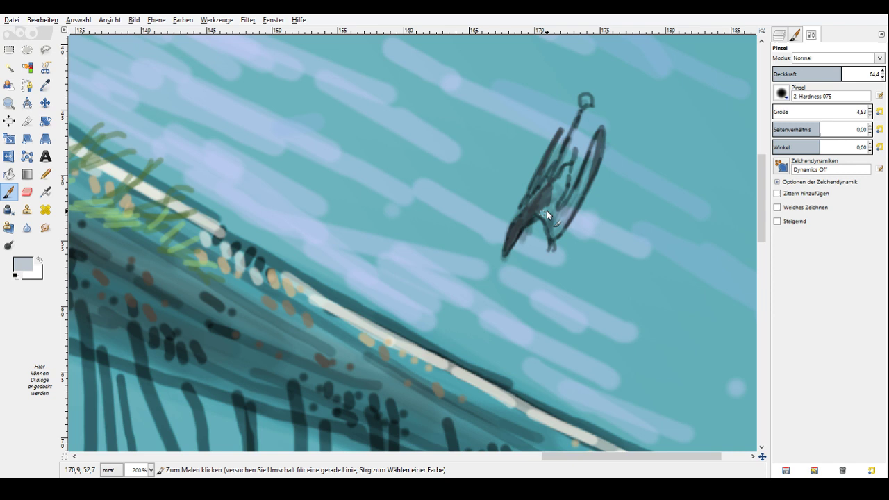
{"action": "mouse_move", "coordinate": [555, 195]}
{"action": "left_mouse_down"}
{"action": "mouse_move", "coordinate": [563, 174]}
{"action": "mouse_move", "coordinate": [547, 216]}
{"action": "mouse_move", "coordinate": [562, 211]}
{"action": "left_mouse_up"}
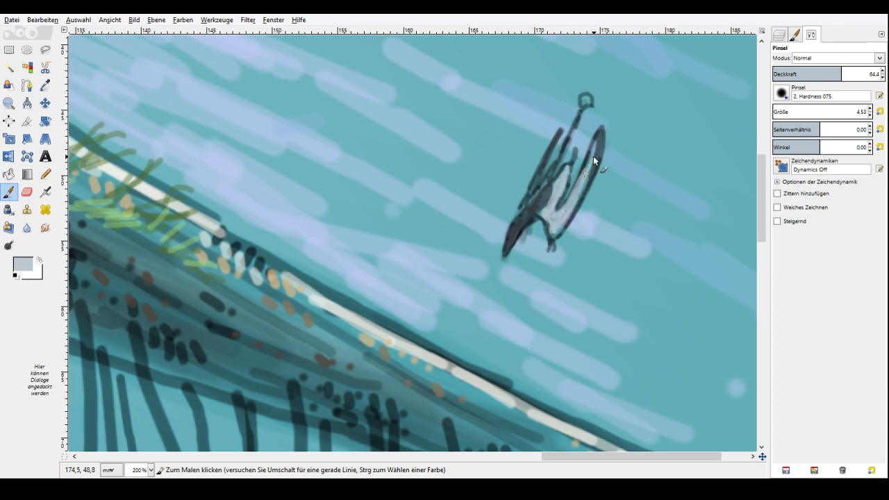
{"action": "left_click_drag", "start_coordinate": [595, 142], "coordinate": [561, 220]}
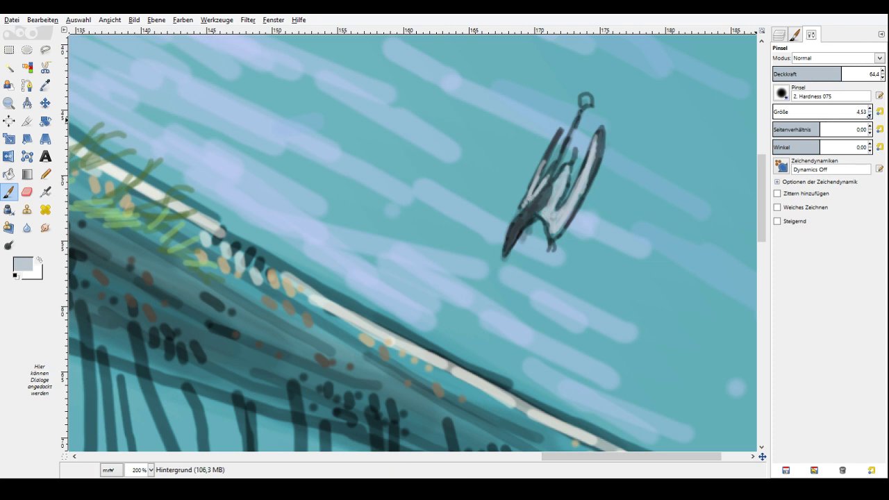
{"action": "double_click", "coordinate": [869, 116]}
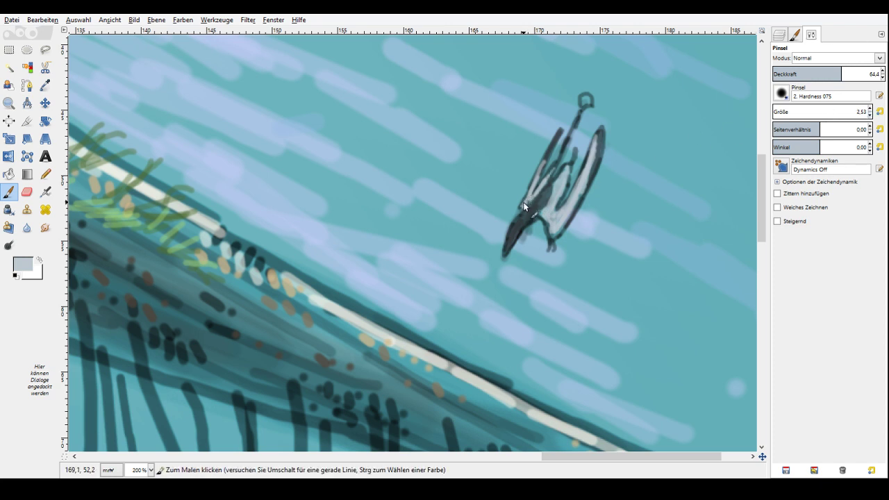
{"action": "left_click_drag", "start_coordinate": [587, 97], "coordinate": [583, 105]}
{"action": "left_click", "coordinate": [587, 100]}
Paint a black eye on the animal's head and ring it with medium grey.
{"action": "key", "text": "d"}
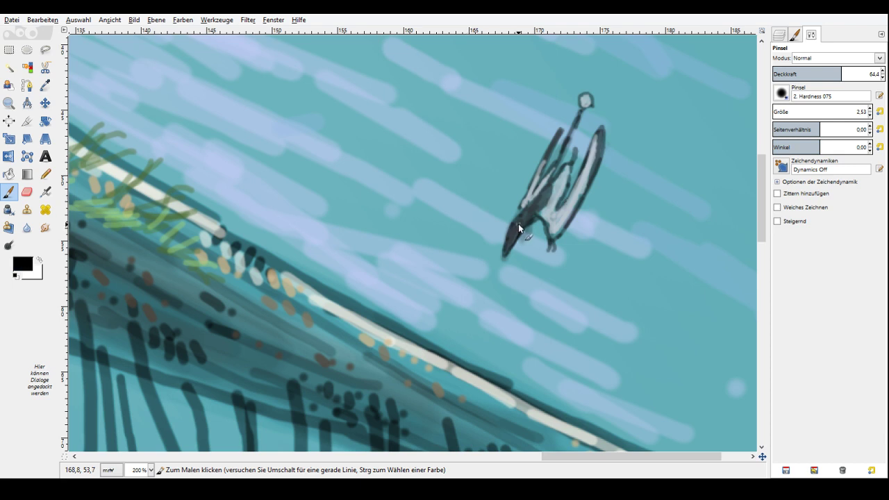
{"action": "left_click", "coordinate": [519, 224]}
{"action": "left_click", "coordinate": [26, 263]}
{"action": "left_click", "coordinate": [628, 230]}
Deepen the animal's pointed snout, back and wing tips with black at brush size 2.53 and opacity 64.4.
{"action": "key", "text": "z"}
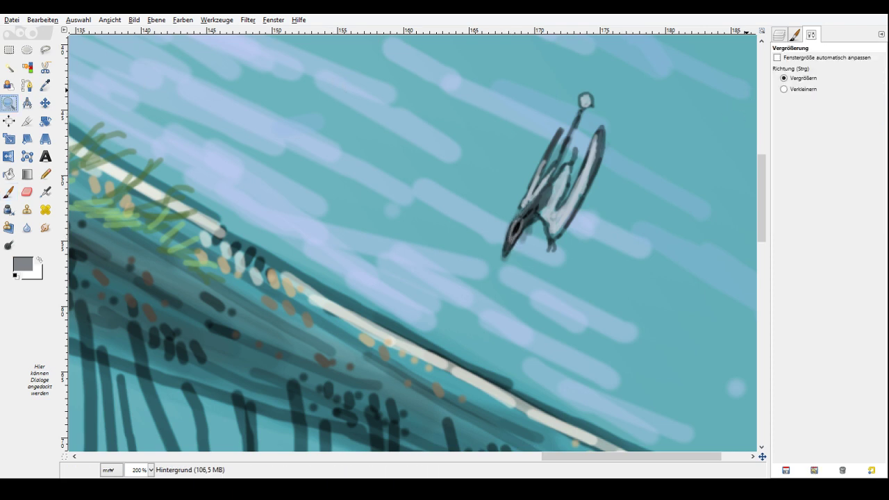
{"action": "left_click", "coordinate": [599, 184]}
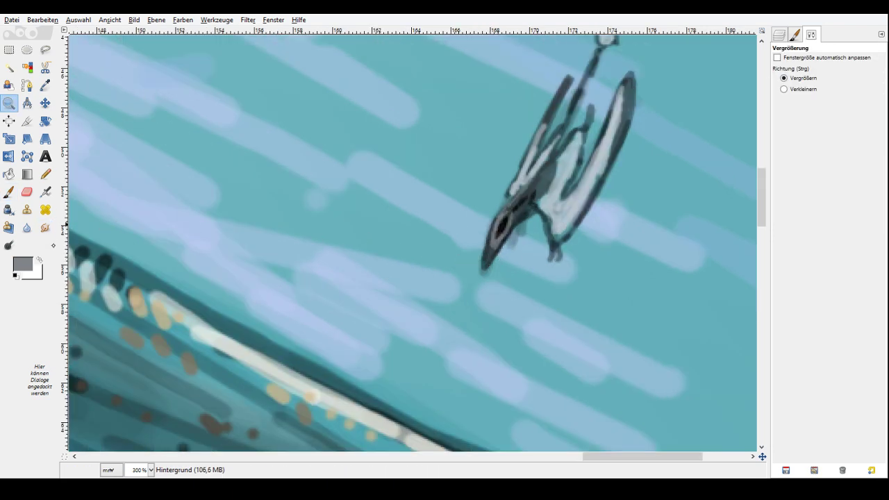
{"action": "key", "text": "d"}
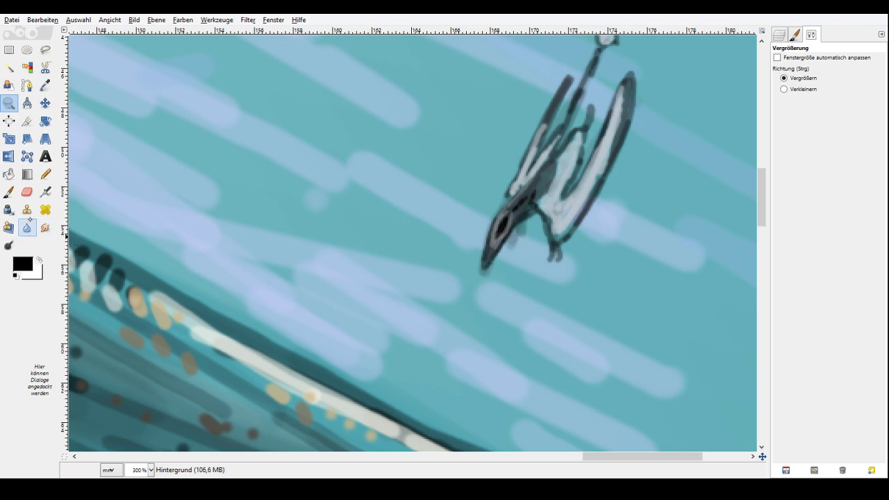
{"action": "key", "text": "p"}
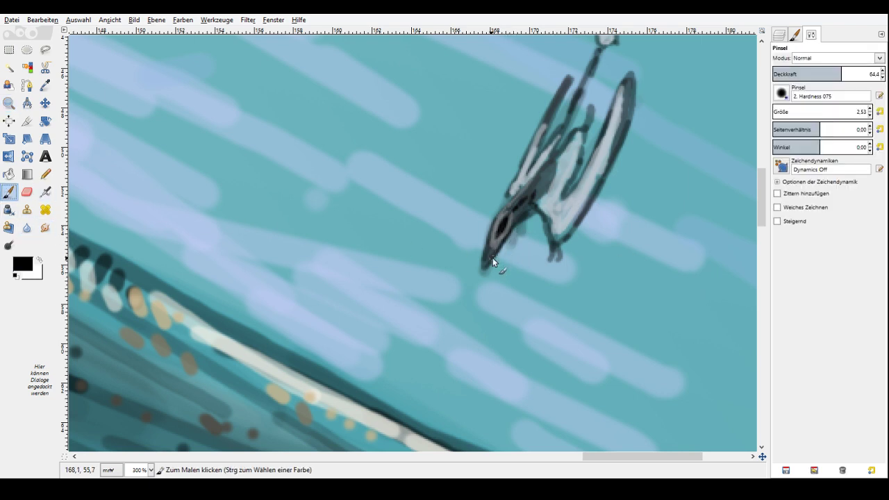
{"action": "left_click_drag", "start_coordinate": [492, 258], "coordinate": [485, 266]}
{"action": "left_click_drag", "start_coordinate": [523, 204], "coordinate": [544, 175]}
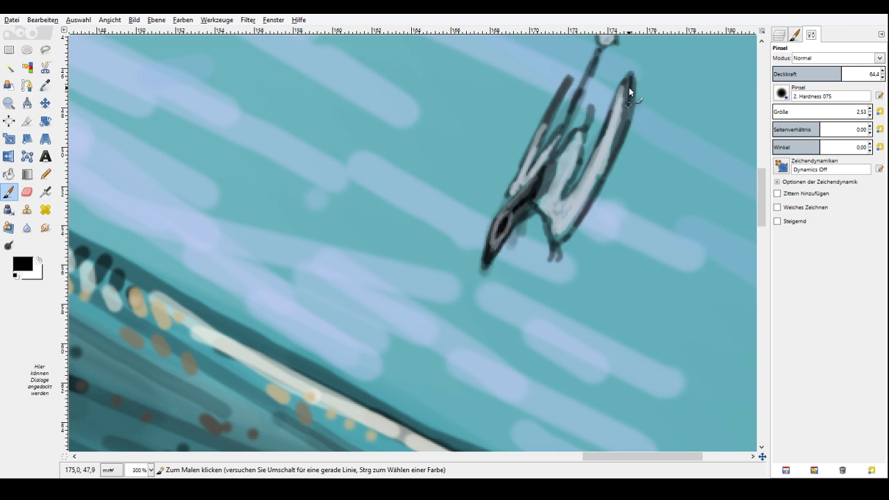
{"action": "key", "text": "z"}
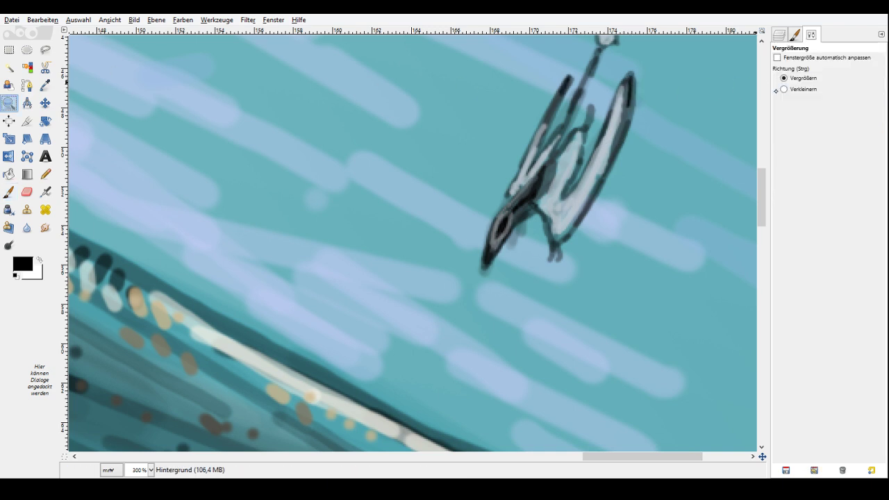
{"action": "left_click", "coordinate": [631, 156], "text": "ctrl"}
{"action": "left_click", "coordinate": [627, 179], "text": "ctrl"}
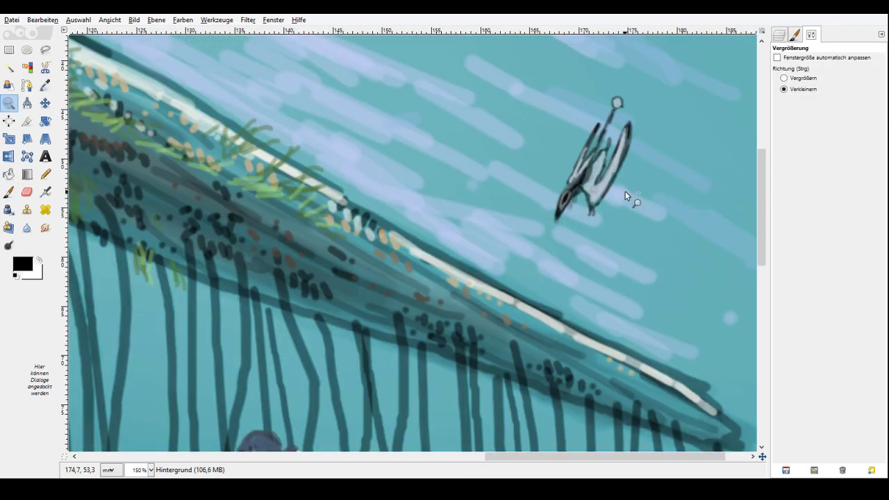
Paint small white bubble dabs just behind the diving animal's tail with a size 4.53 brush.
{"action": "left_click", "coordinate": [625, 191], "text": "ctrl"}
{"action": "left_click", "coordinate": [716, 157]}
{"action": "left_click", "coordinate": [708, 235]}
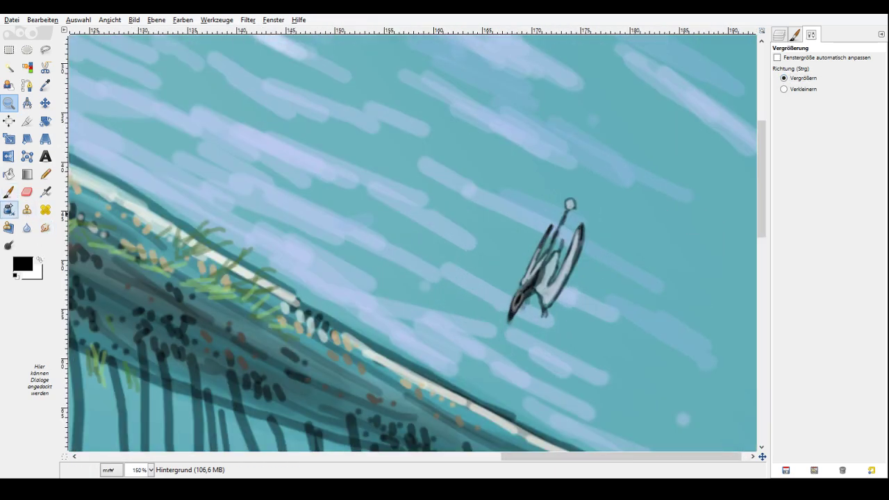
{"action": "key", "text": "x"}
{"action": "key", "text": "p"}
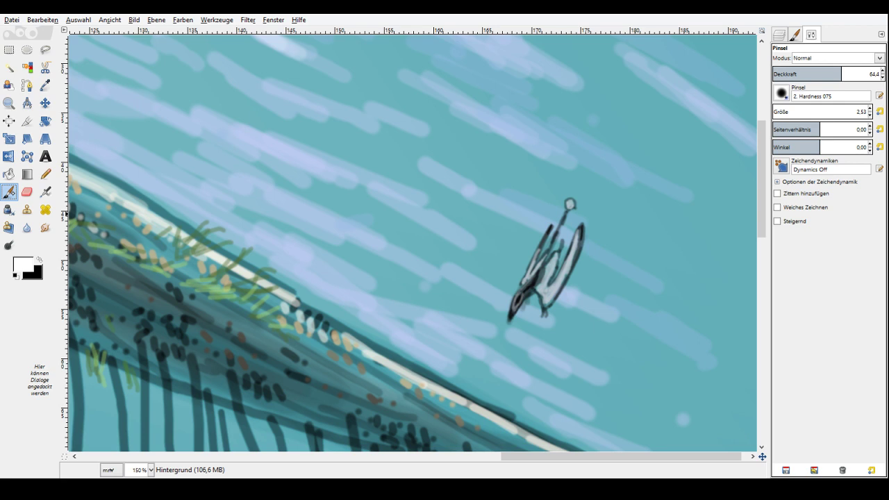
{"action": "key", "text": "bracketright"}
{"action": "key", "text": "bracketright"}
{"action": "left_click_drag", "start_coordinate": [588, 203], "coordinate": [585, 208]}
{"action": "left_click_drag", "start_coordinate": [581, 208], "coordinate": [578, 213]}
{"action": "left_click_drag", "start_coordinate": [593, 183], "coordinate": [589, 189]}
{"action": "left_click_drag", "start_coordinate": [577, 218], "coordinate": [576, 224]}
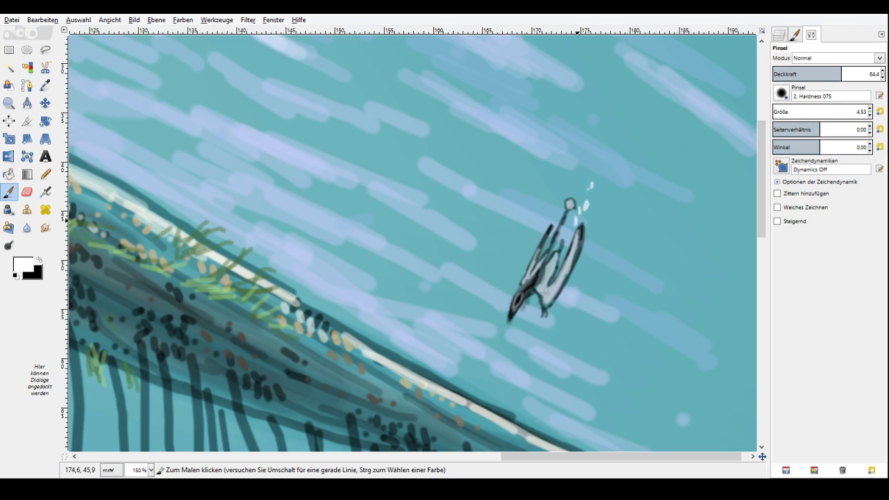
Extend the white bubble trail from the tail up toward the water surface with denser short strokes at its upper end.
{"action": "left_click", "coordinate": [558, 201]}
{"action": "left_click", "coordinate": [567, 192]}
{"action": "mouse_move", "coordinate": [602, 150]}
{"action": "left_mouse_down"}
{"action": "mouse_move", "coordinate": [607, 158]}
{"action": "mouse_move", "coordinate": [580, 164]}
{"action": "mouse_move", "coordinate": [589, 165]}
{"action": "mouse_move", "coordinate": [606, 125]}
{"action": "left_mouse_up"}
{"action": "left_click", "coordinate": [584, 192]}
{"action": "left_click_drag", "start_coordinate": [612, 120], "coordinate": [615, 131]}
{"action": "left_click_drag", "start_coordinate": [609, 124], "coordinate": [620, 111]}
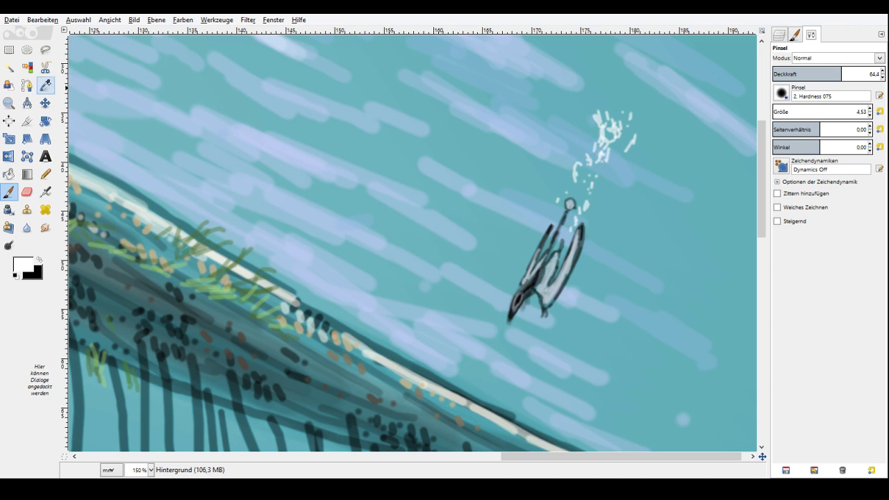
Sample light blue from the water streaks and paint foam around the trail's upper end at brush size 7.53 and opacity 58.2.
{"action": "left_click", "coordinate": [46, 85]}
{"action": "left_click", "coordinate": [296, 203]}
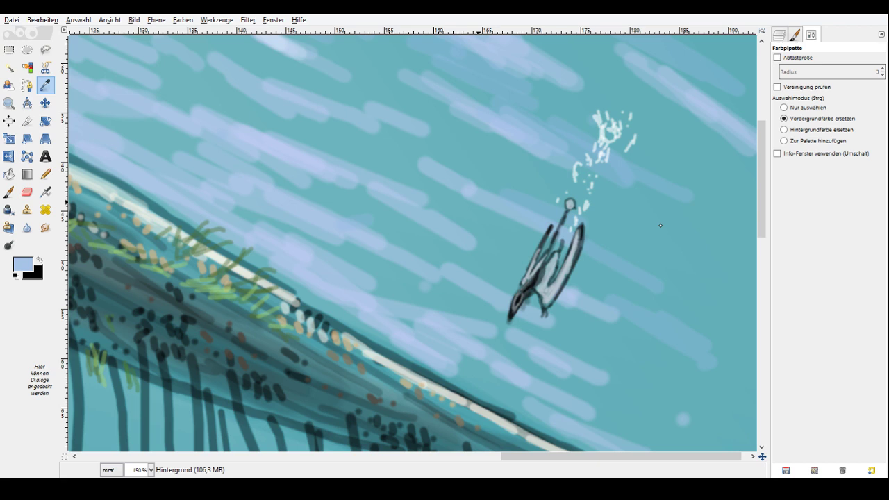
{"action": "left_click", "coordinate": [9, 192]}
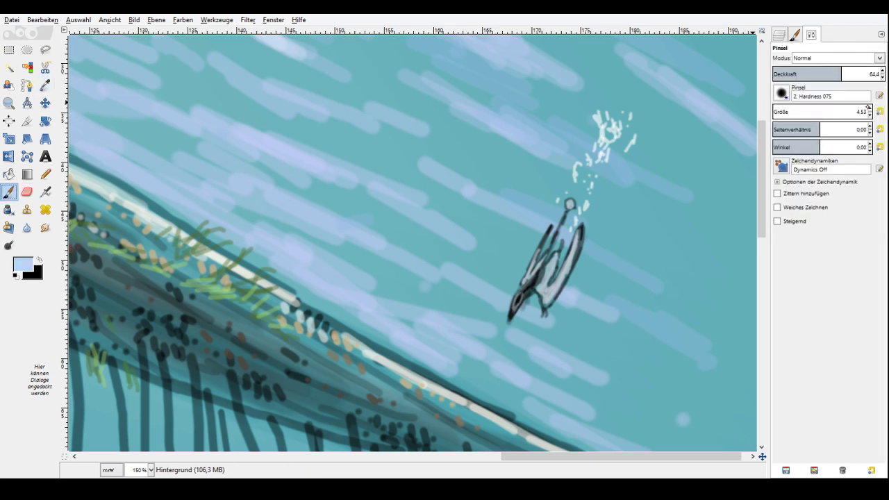
{"action": "left_click", "coordinate": [870, 107]}
{"action": "left_click", "coordinate": [870, 107]}
{"action": "left_click", "coordinate": [835, 74]}
{"action": "mouse_move", "coordinate": [588, 107]}
{"action": "left_mouse_down"}
{"action": "mouse_move", "coordinate": [641, 105]}
{"action": "mouse_move", "coordinate": [652, 142]}
{"action": "left_mouse_up"}
{"action": "left_click_drag", "start_coordinate": [664, 99], "coordinate": [675, 119]}
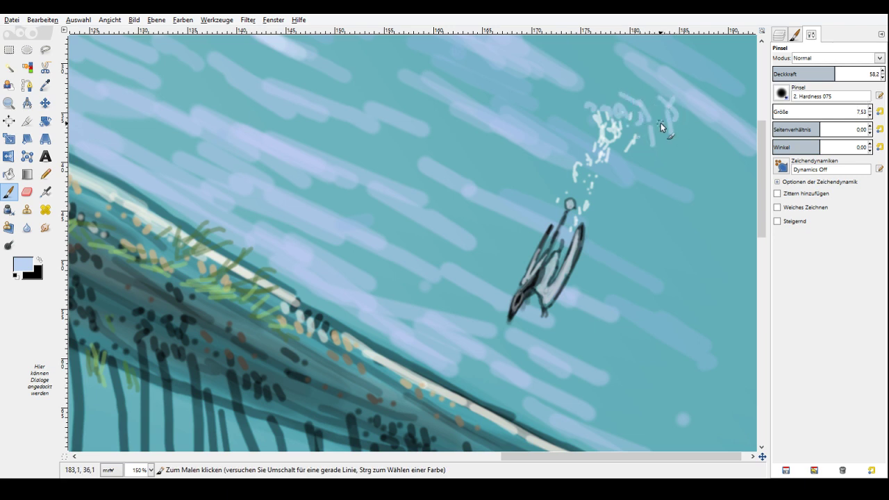
Spread the light blue splash strokes in a wide arc above and to both sides of the bubble trail.
{"action": "left_click_drag", "start_coordinate": [649, 70], "coordinate": [592, 82]}
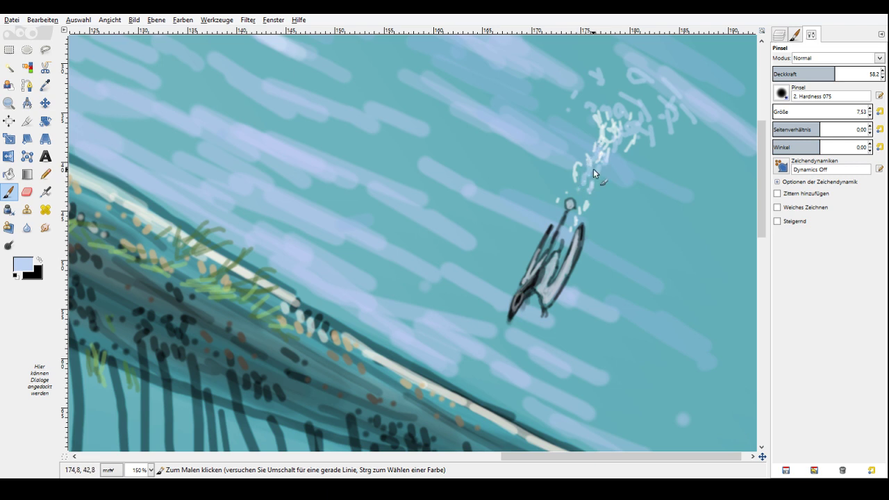
{"action": "left_click_drag", "start_coordinate": [618, 73], "coordinate": [709, 152]}
{"action": "mouse_move", "coordinate": [613, 57]}
{"action": "left_mouse_down"}
{"action": "mouse_move", "coordinate": [583, 53]}
{"action": "mouse_move", "coordinate": [575, 97]}
{"action": "left_mouse_up"}
{"action": "left_click_drag", "start_coordinate": [536, 94], "coordinate": [554, 125]}
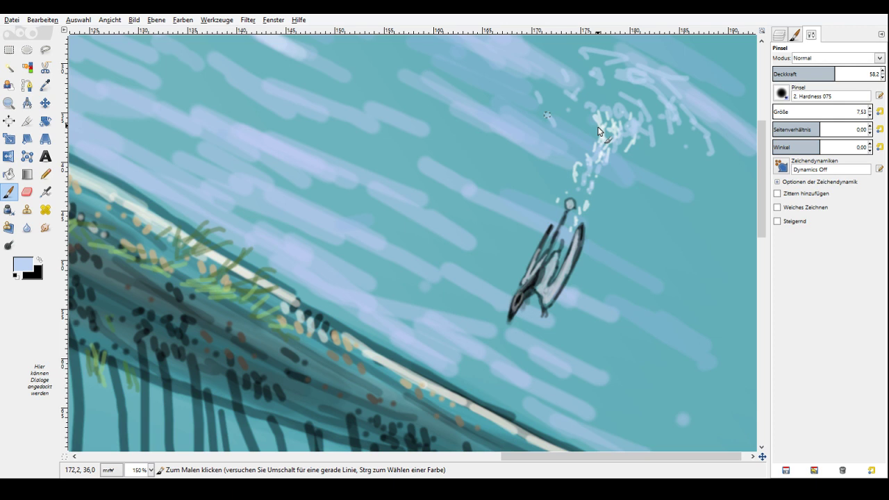
{"action": "left_click_drag", "start_coordinate": [650, 132], "coordinate": [716, 150]}
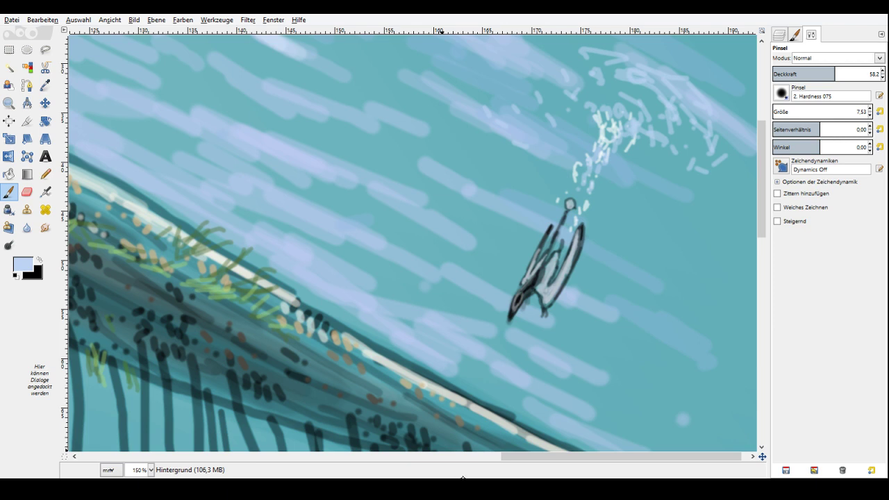
Switch to Discord to examine the shared sunfish and lionfish reference pictures, and return to the painting.
{"action": "key", "text": "alt+Tab"}
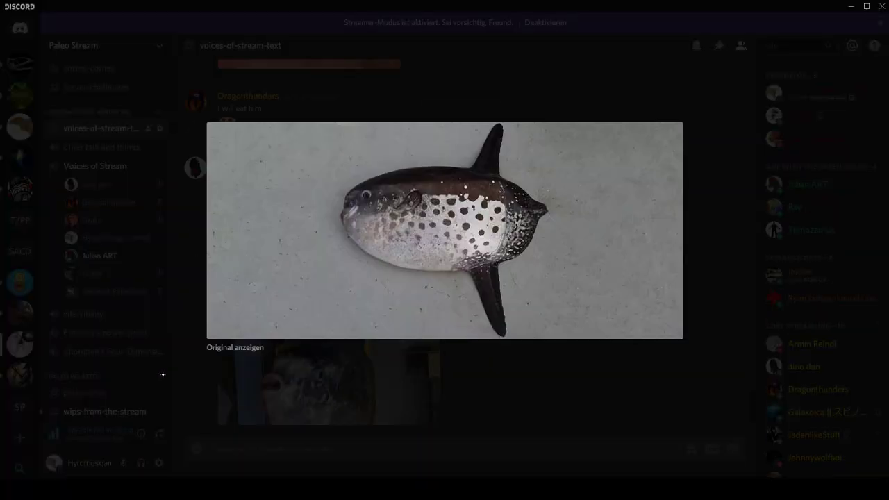
{"action": "key", "text": "alt+Tab"}
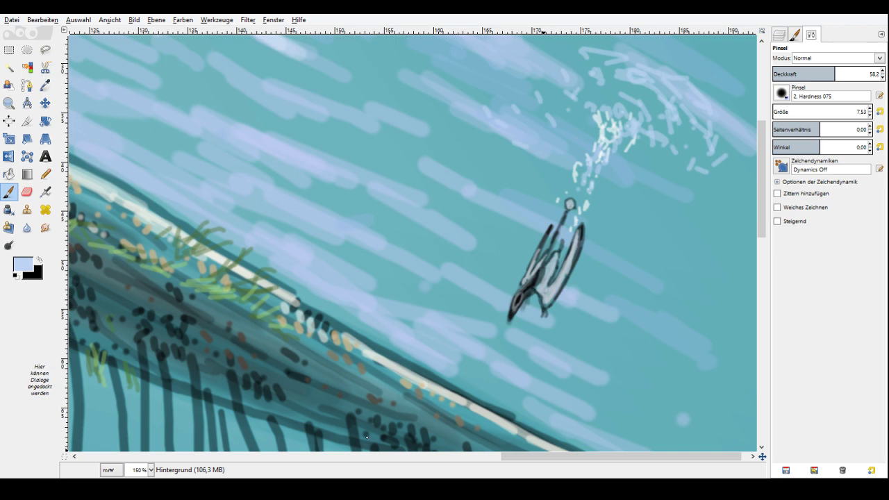
{"action": "key", "text": "alt+Tab"}
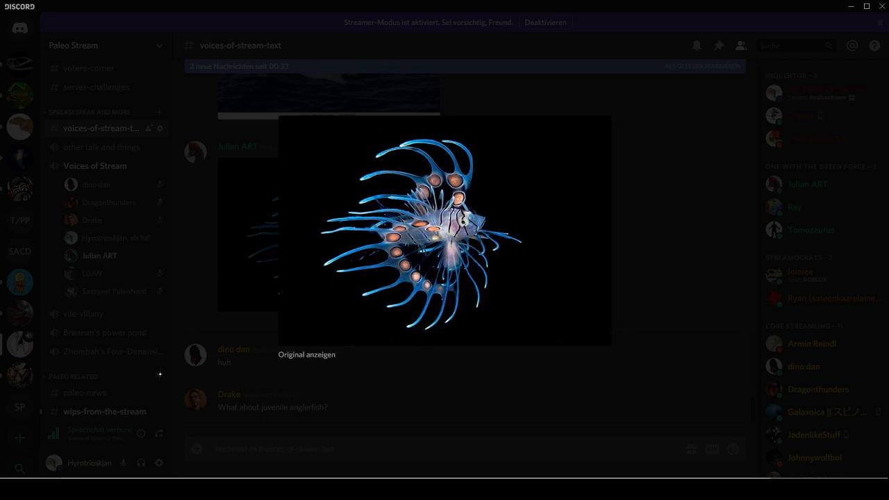
{"action": "key", "text": "alt+Tab"}
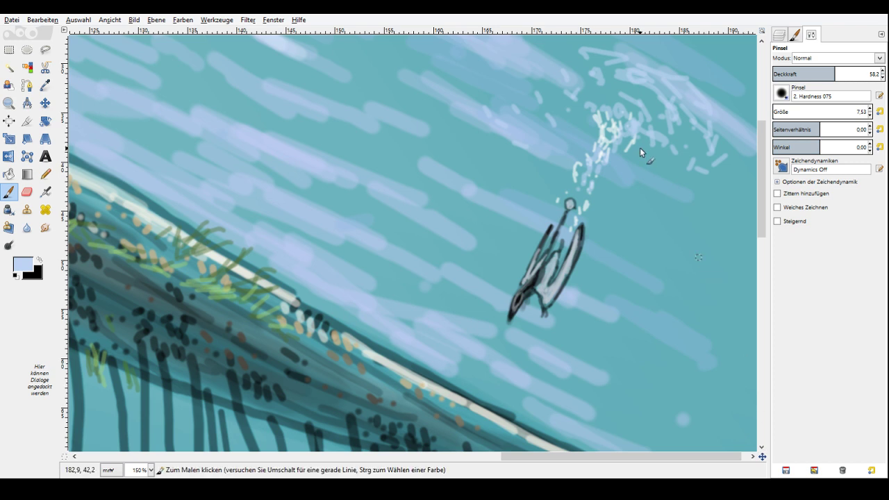
Paint pale streaks across the water surface above the floating raft with brush size 10.53 and opacity 41.8.
{"action": "scroll", "coordinate": [857, 111], "scroll_direction": "up", "scroll_amount": 3}
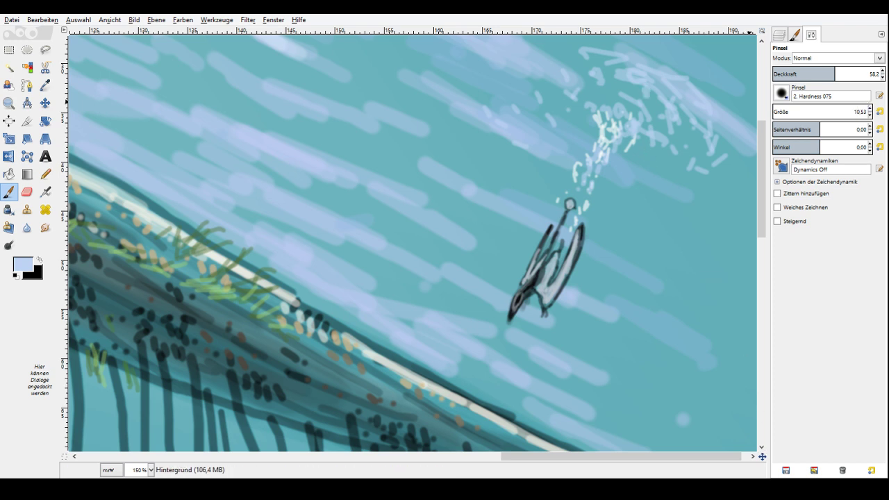
{"action": "left_click", "coordinate": [817, 73]}
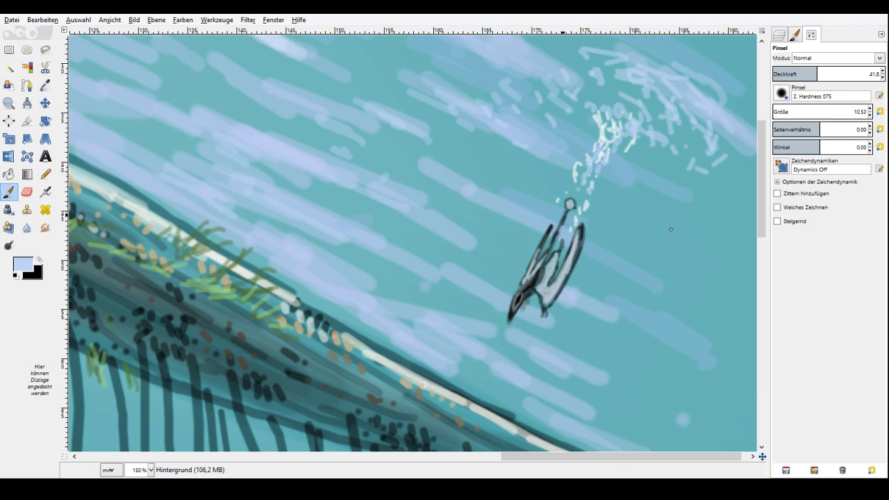
{"action": "left_click_drag", "start_coordinate": [104, 155], "coordinate": [326, 290]}
{"action": "left_click_drag", "start_coordinate": [268, 237], "coordinate": [476, 345]}
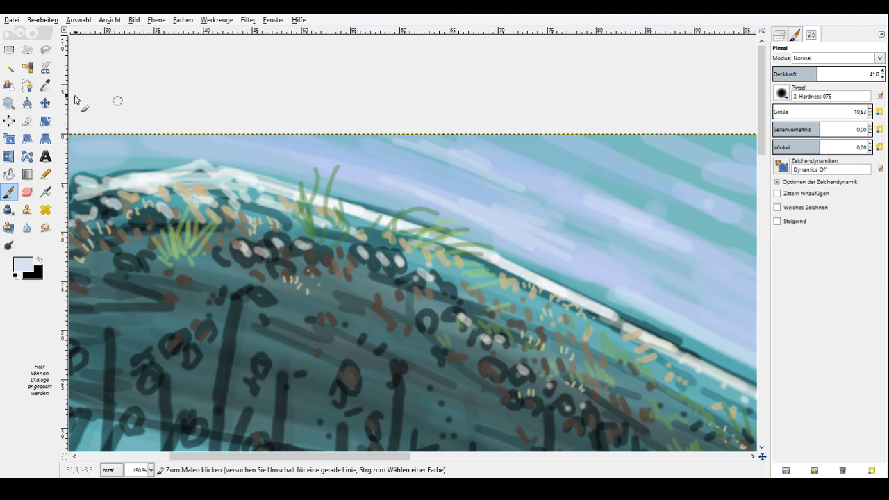
Review the whole painting and examine the area around the two small fish beneath the raft's narrow end.
{"action": "left_click", "coordinate": [9, 103]}
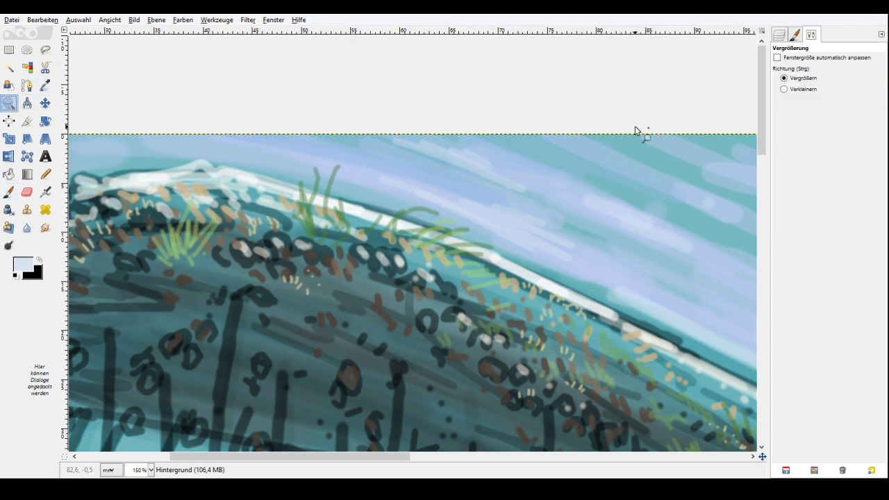
{"action": "scroll", "coordinate": [586, 306], "scroll_direction": "down", "scroll_amount": 4}
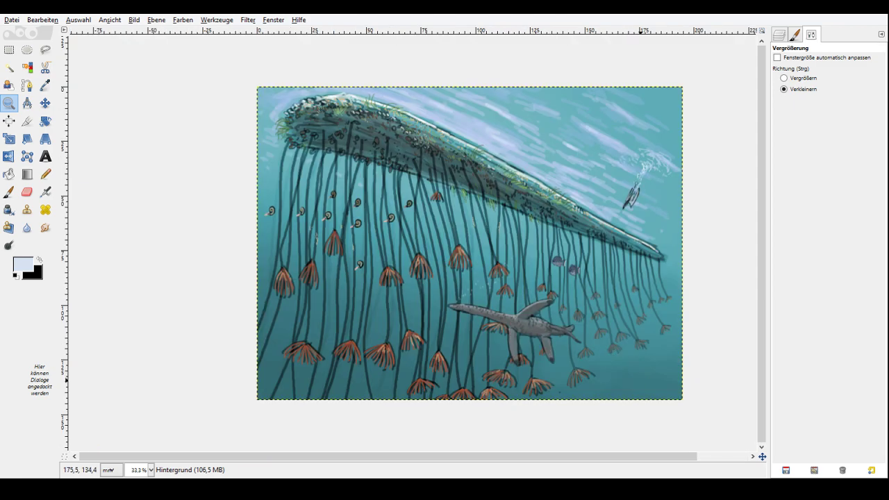
{"action": "left_click", "coordinate": [620, 267]}
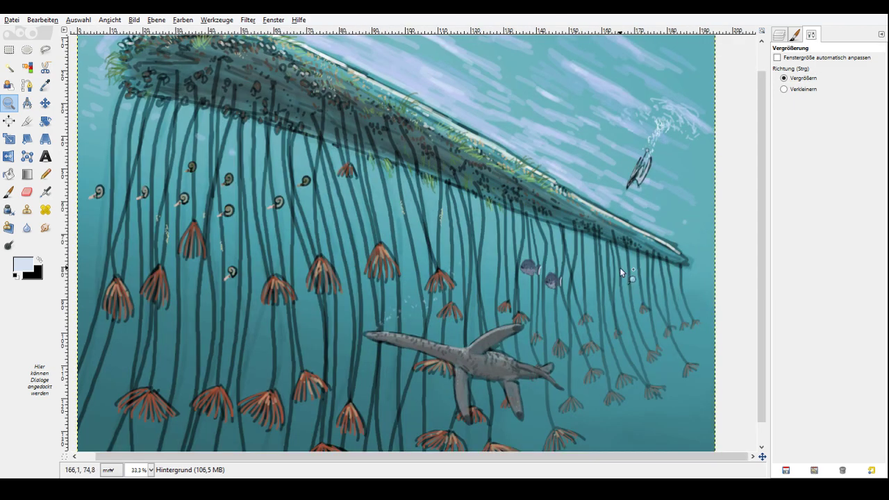
{"action": "scroll", "coordinate": [633, 236], "scroll_direction": "up", "scroll_amount": 3}
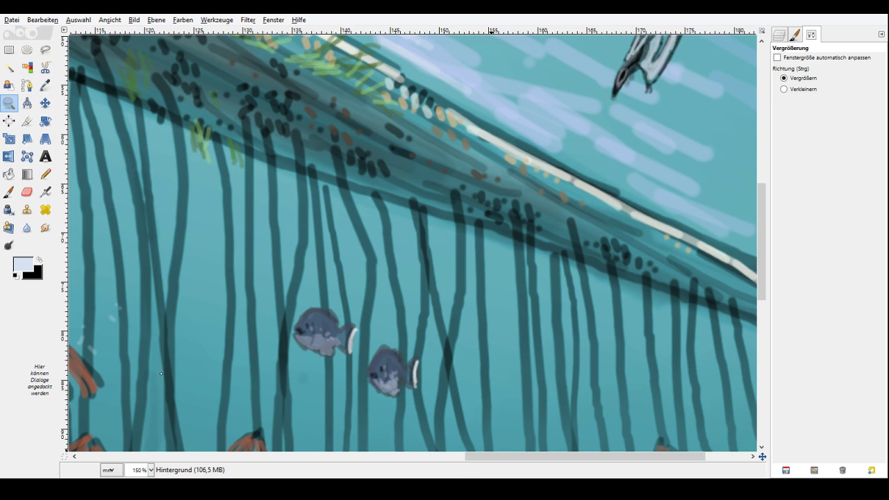
Switch to Discord to examine the flying fish and beached shark reference pictures, and return to the painting.
{"action": "key", "text": "alt+Tab"}
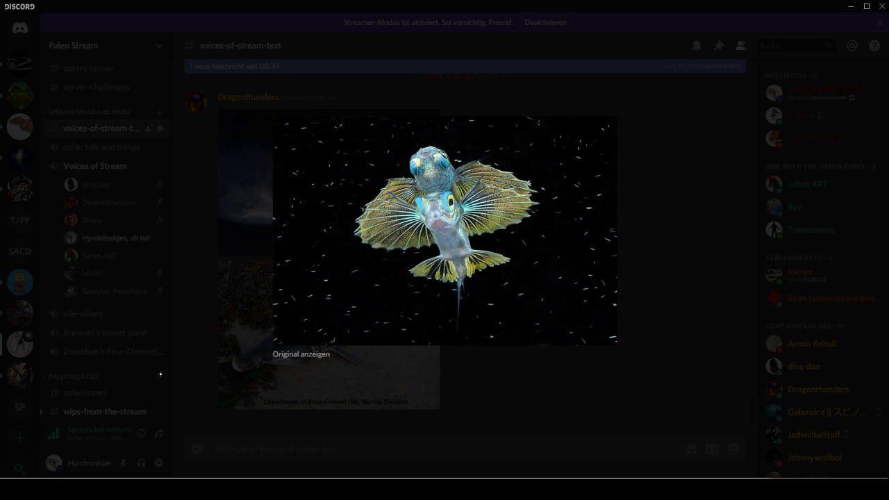
{"action": "key", "text": "alt+Tab"}
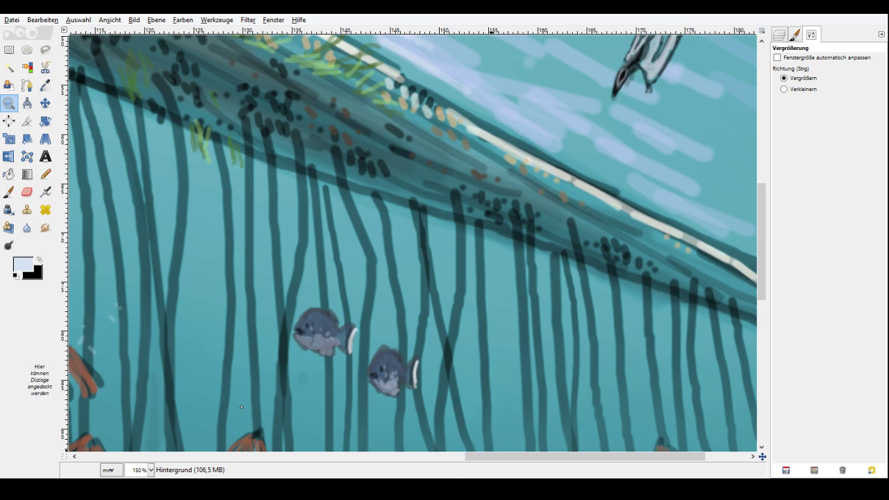
{"action": "key", "text": "alt+Tab"}
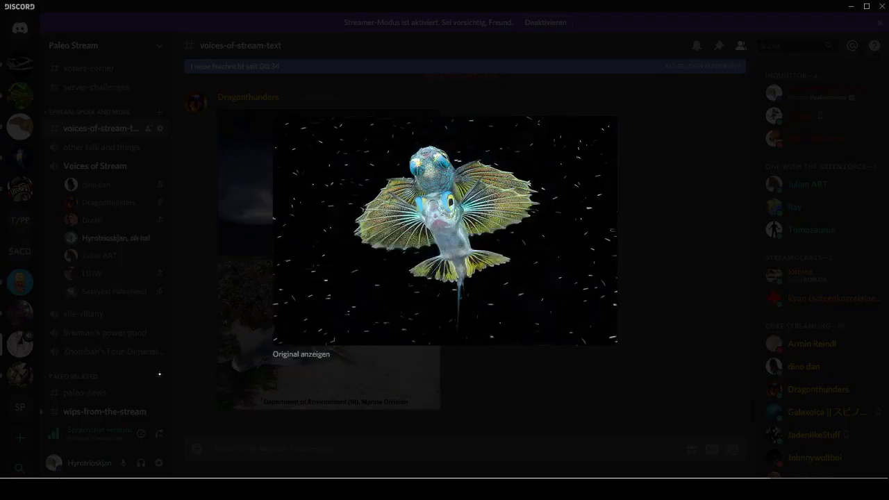
{"action": "key", "text": "Right"}
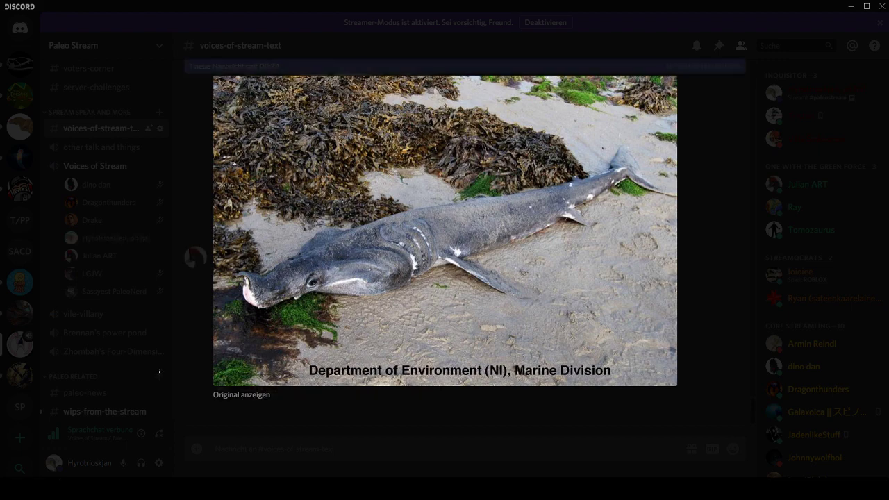
{"action": "key", "text": "alt+Tab"}
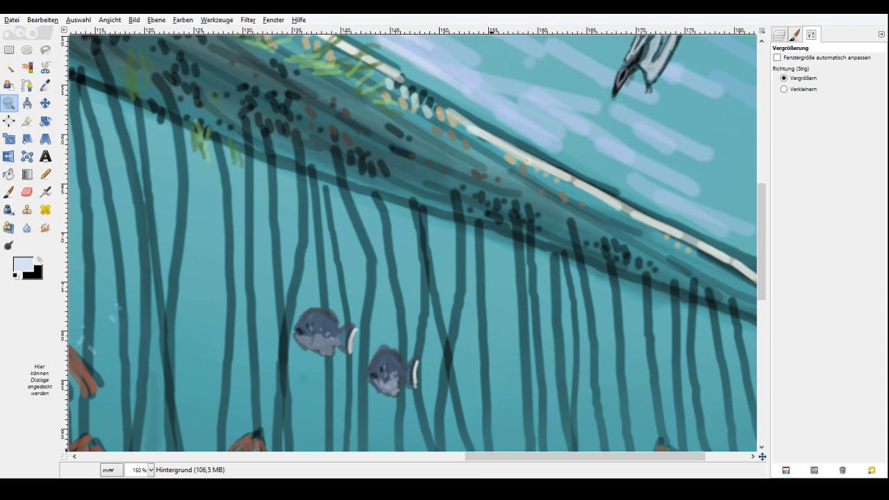
Dab a grey-blue spot in the water below the diving animal with brush size 10.53 and opacity 59.3.
{"action": "left_click_drag", "start_coordinate": [761, 458], "coordinate": [769, 452]}
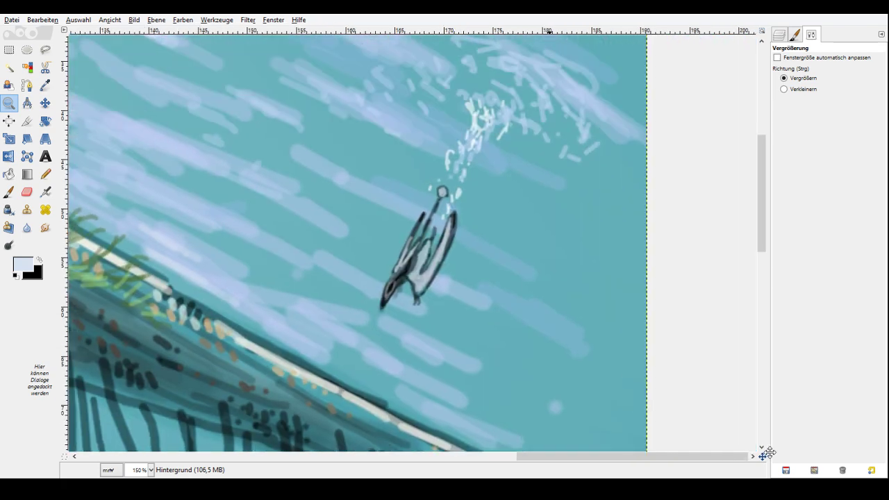
{"action": "left_click_drag", "start_coordinate": [770, 453], "coordinate": [762, 456]}
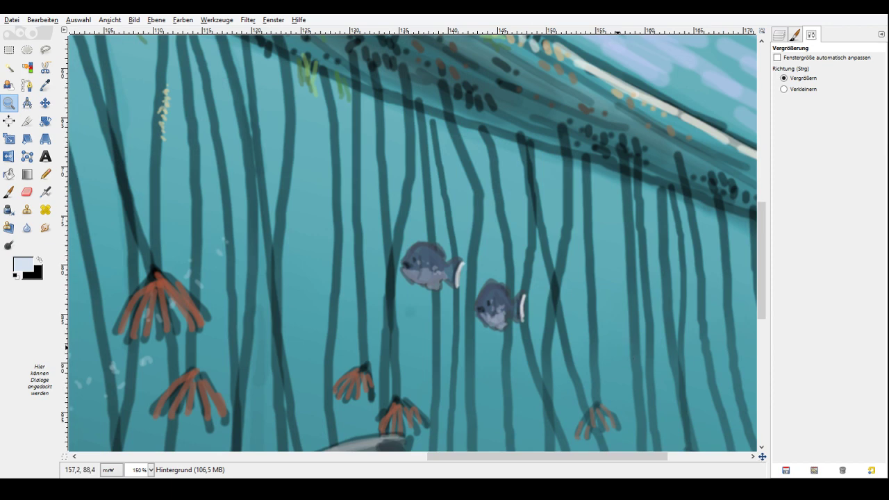
{"action": "mouse_move", "coordinate": [762, 457]}
{"action": "left_mouse_down"}
{"action": "mouse_move", "coordinate": [753, 463]}
{"action": "mouse_move", "coordinate": [765, 454]}
{"action": "left_mouse_up"}
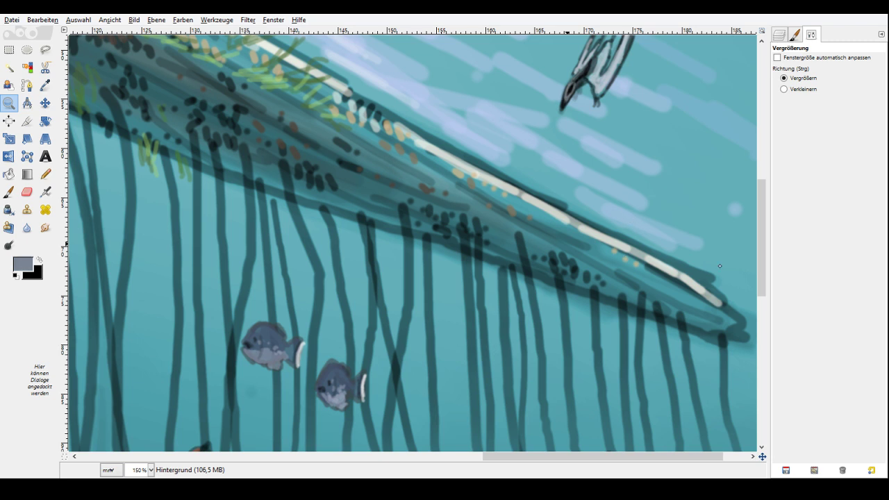
{"action": "key", "text": "p"}
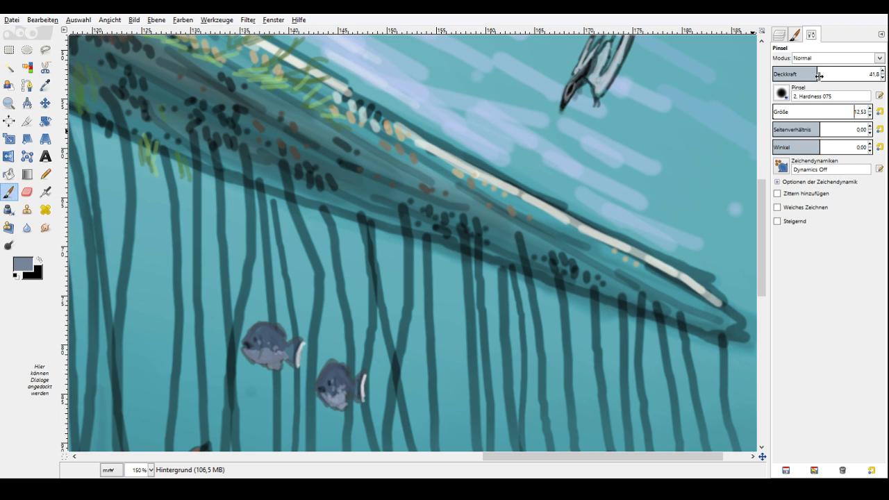
{"action": "left_click_drag", "start_coordinate": [819, 76], "coordinate": [836, 76]}
{"action": "double_click", "coordinate": [870, 114]}
{"action": "left_click", "coordinate": [523, 142]}
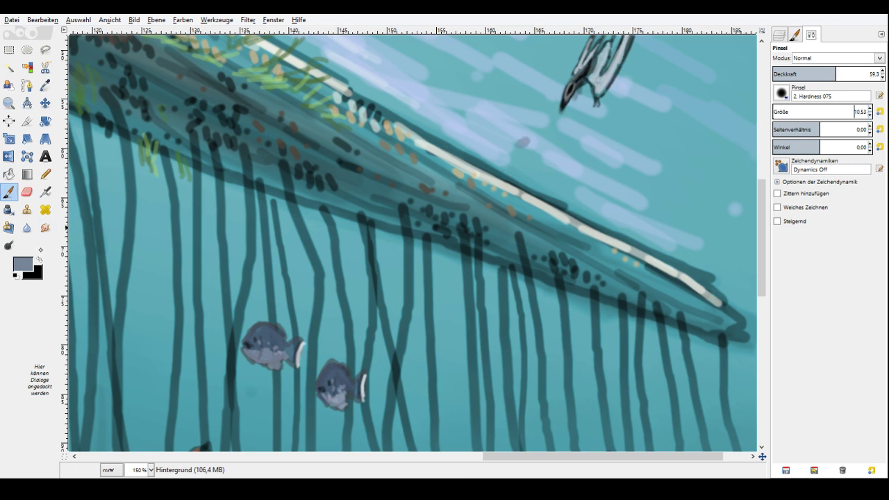
Change the foreground colour to dark teal and add a few dabs beside the grey-blue spot at brush size 8.53.
{"action": "left_click", "coordinate": [28, 263]}
{"action": "left_click", "coordinate": [624, 207]}
{"action": "double_click", "coordinate": [870, 115]}
{"action": "left_click", "coordinate": [519, 143]}
{"action": "left_click_drag", "start_coordinate": [559, 157], "coordinate": [552, 164]}
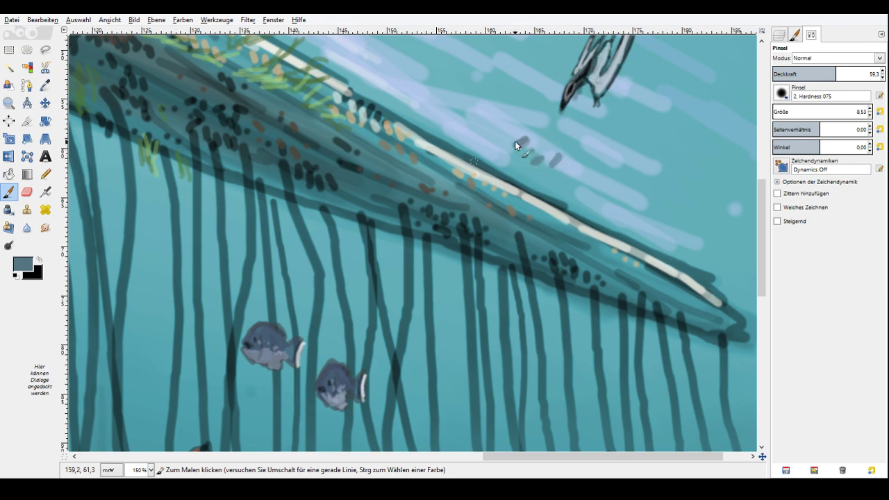
{"action": "left_click", "coordinate": [553, 179]}
Set the brush size to 5.53 and paint smaller dark teal dabs around the edges of the cluster.
{"action": "double_click", "coordinate": [870, 115]}
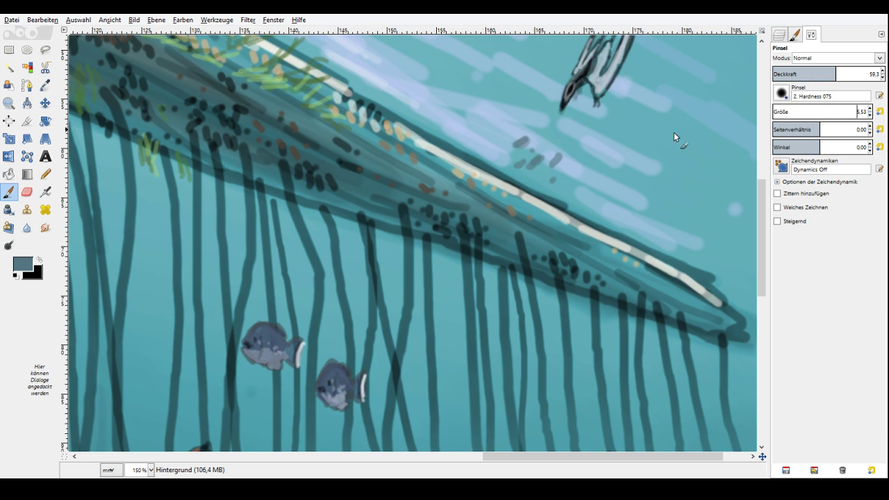
{"action": "left_click_drag", "start_coordinate": [538, 180], "coordinate": [530, 184]}
{"action": "left_click", "coordinate": [562, 182]}
{"action": "left_click", "coordinate": [567, 143]}
{"action": "left_click", "coordinate": [554, 137]}
{"action": "mouse_move", "coordinate": [490, 135]}
{"action": "left_mouse_down"}
{"action": "mouse_move", "coordinate": [482, 138]}
{"action": "mouse_move", "coordinate": [501, 160]}
{"action": "left_mouse_up"}
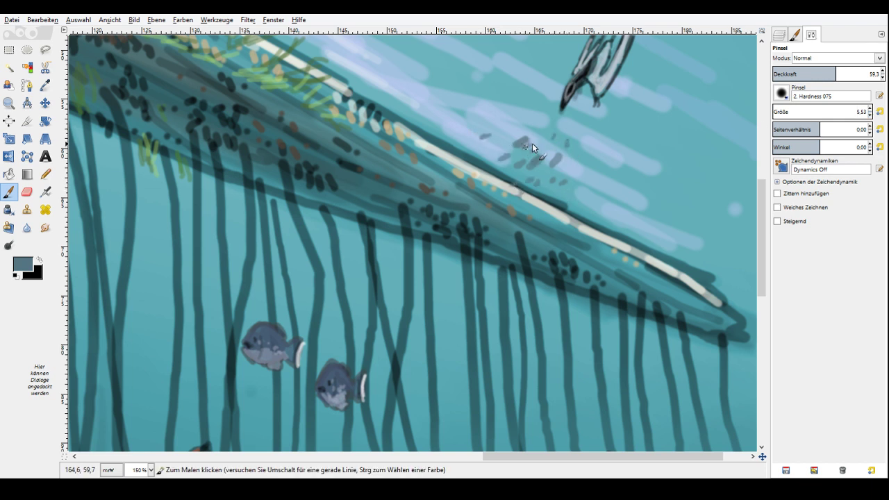
Fill out and widen the cluster with more small dark teal dabs above the raft's pale edge.
{"action": "left_click", "coordinate": [596, 147]}
{"action": "mouse_move", "coordinate": [520, 119]}
{"action": "left_mouse_down"}
{"action": "mouse_move", "coordinate": [508, 122]}
{"action": "mouse_move", "coordinate": [531, 133]}
{"action": "mouse_move", "coordinate": [486, 133]}
{"action": "left_mouse_up"}
{"action": "left_click", "coordinate": [546, 128]}
{"action": "left_click", "coordinate": [492, 144]}
{"action": "left_click", "coordinate": [457, 130]}
{"action": "left_click", "coordinate": [576, 136]}
{"action": "left_click", "coordinate": [552, 149]}
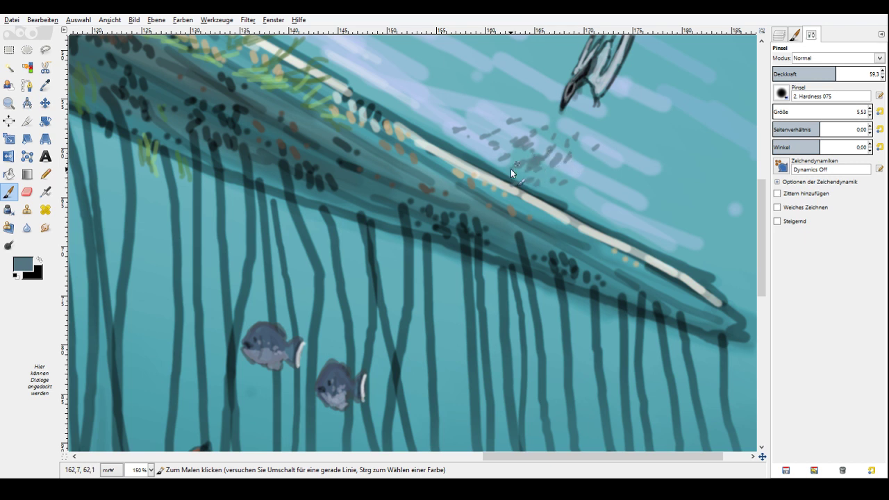
Finish the distant cluster above the raft's pale edge and add lighter grey-teal dabs across the raft's shaded side.
{"action": "left_click", "coordinate": [604, 171]}
{"action": "left_click", "coordinate": [541, 201]}
{"action": "left_click", "coordinate": [451, 164]}
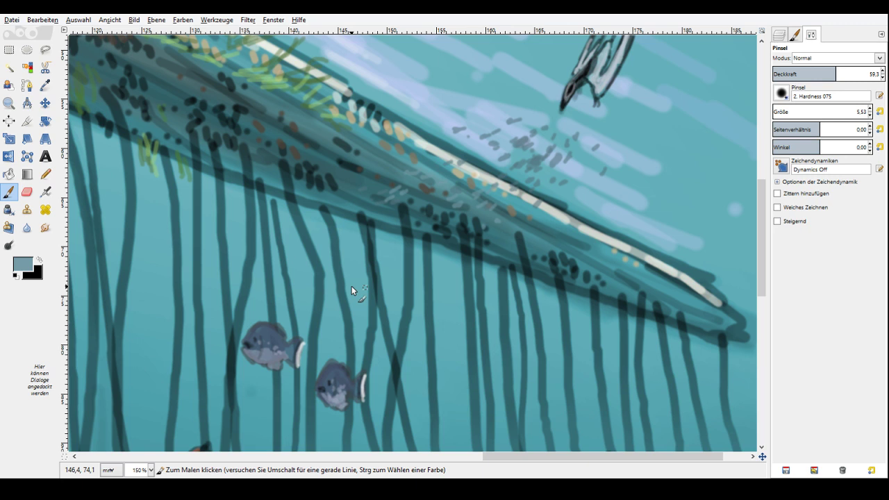
Pick dark teal from the raft and paint a loose cluster of tiny dabs between the stalks up and left of the two fish.
{"action": "left_click", "coordinate": [351, 173], "text": "ctrl"}
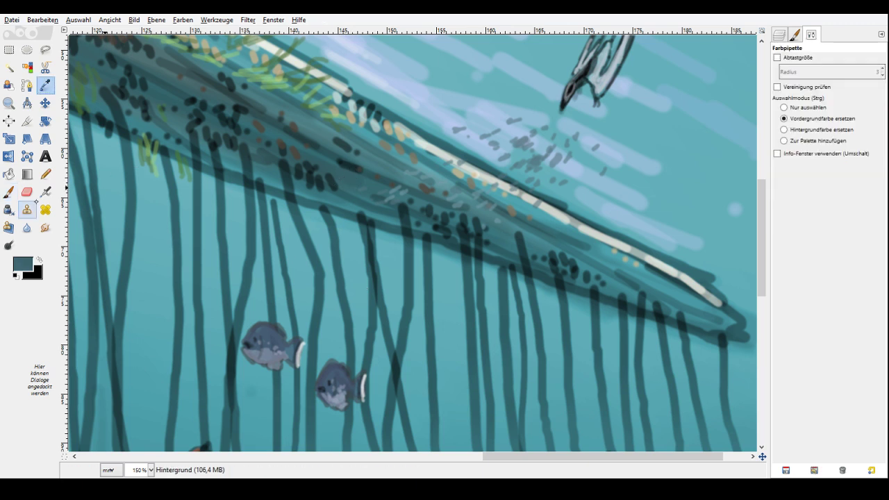
{"action": "left_click_drag", "start_coordinate": [163, 257], "coordinate": [157, 256]}
{"action": "left_click_drag", "start_coordinate": [149, 250], "coordinate": [151, 237]}
{"action": "left_click", "coordinate": [157, 247]}
{"action": "left_click_drag", "start_coordinate": [154, 240], "coordinate": [191, 247]}
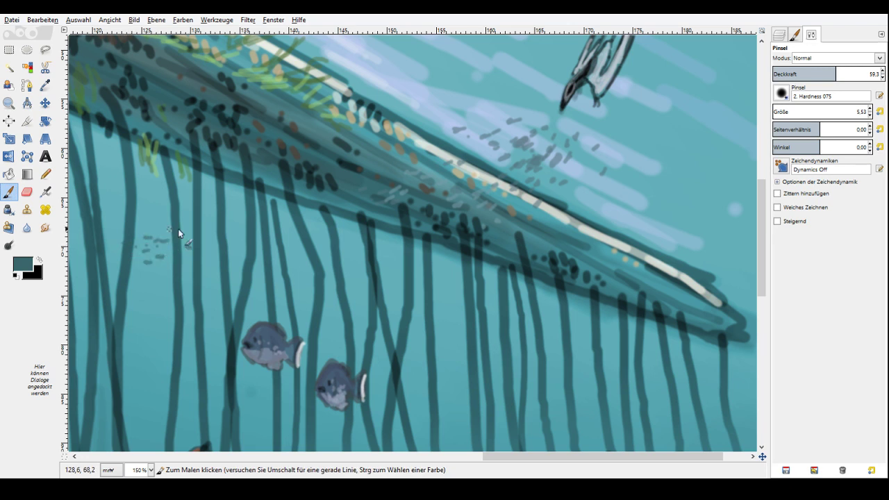
{"action": "left_click_drag", "start_coordinate": [204, 231], "coordinate": [209, 232]}
{"action": "left_click", "coordinate": [186, 235]}
{"action": "left_click", "coordinate": [136, 247]}
{"action": "left_click_drag", "start_coordinate": [145, 273], "coordinate": [138, 273]}
{"action": "left_click", "coordinate": [131, 279]}
{"action": "left_click", "coordinate": [137, 284]}
{"action": "left_click", "coordinate": [289, 248]}
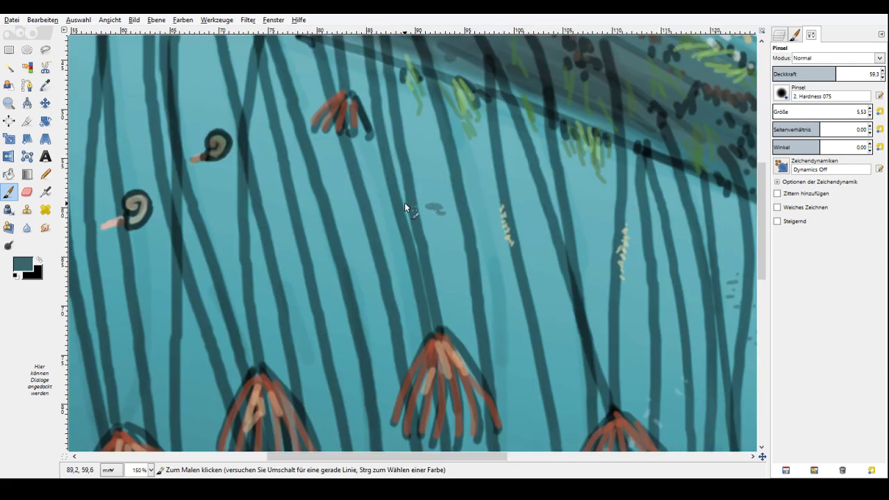
Paint another scattered cluster of small dark teal dabs between the stalks above the central red crinoid.
{"action": "left_click", "coordinate": [389, 202]}
{"action": "left_click", "coordinate": [377, 205]}
{"action": "left_click", "coordinate": [385, 219]}
{"action": "left_click", "coordinate": [438, 222]}
{"action": "left_click", "coordinate": [456, 222]}
{"action": "left_click", "coordinate": [452, 208]}
{"action": "left_click", "coordinate": [426, 199]}
{"action": "left_click", "coordinate": [424, 210]}
{"action": "left_click", "coordinate": [345, 212]}
{"action": "left_click", "coordinate": [353, 227]}
{"action": "left_click", "coordinate": [393, 236]}
{"action": "left_click", "coordinate": [455, 256]}
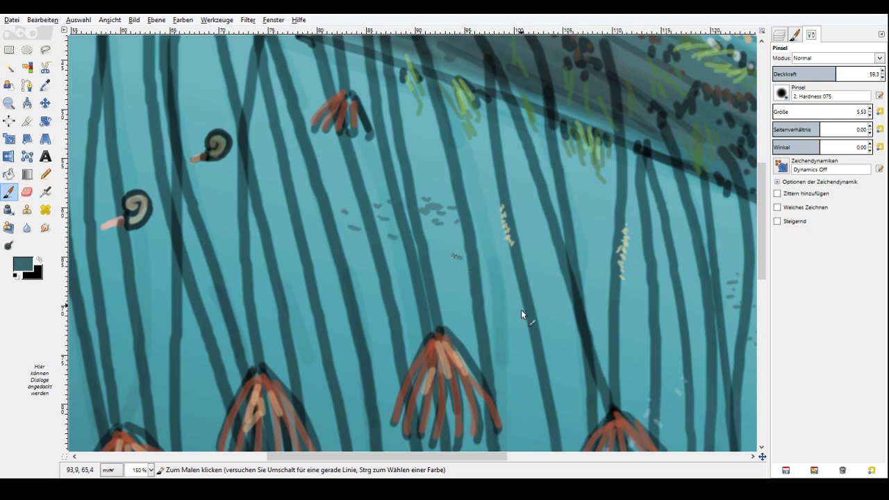
{"action": "left_click", "coordinate": [486, 233]}
{"action": "left_click", "coordinate": [490, 245]}
Change the foreground colour to off-white and paint highlights on two of the coiled shells among the stalks.
{"action": "left_click_drag", "start_coordinate": [763, 456], "coordinate": [741, 449]}
{"action": "left_click", "coordinate": [23, 264]}
{"action": "left_click", "coordinate": [674, 230]}
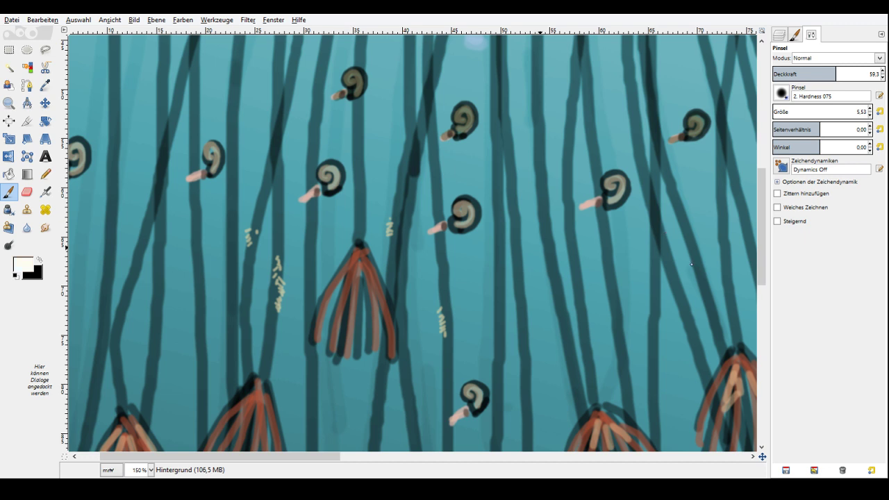
{"action": "left_click_drag", "start_coordinate": [457, 206], "coordinate": [475, 216]}
{"action": "left_click_drag", "start_coordinate": [628, 190], "coordinate": [603, 180]}
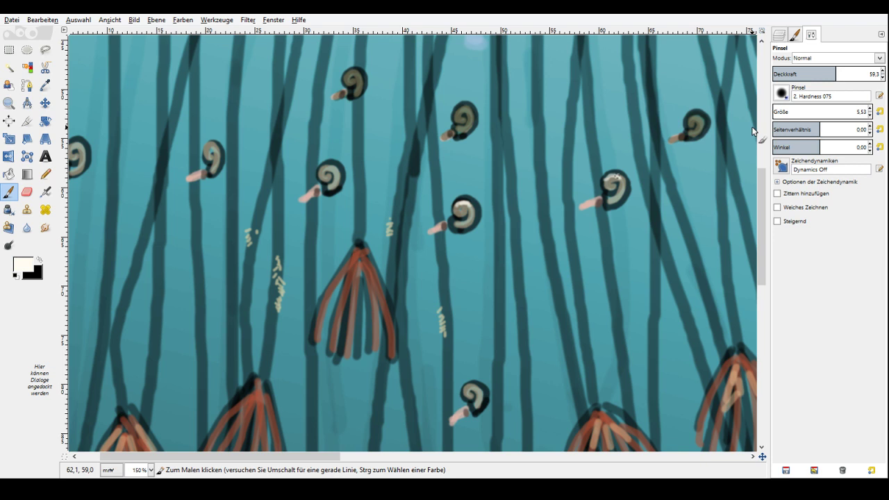
Lower the brush opacity to 33.5 and add softer off-white highlights to the coiled shells farther left.
{"action": "left_click", "coordinate": [808, 73]}
{"action": "left_click_drag", "start_coordinate": [337, 169], "coordinate": [339, 173]}
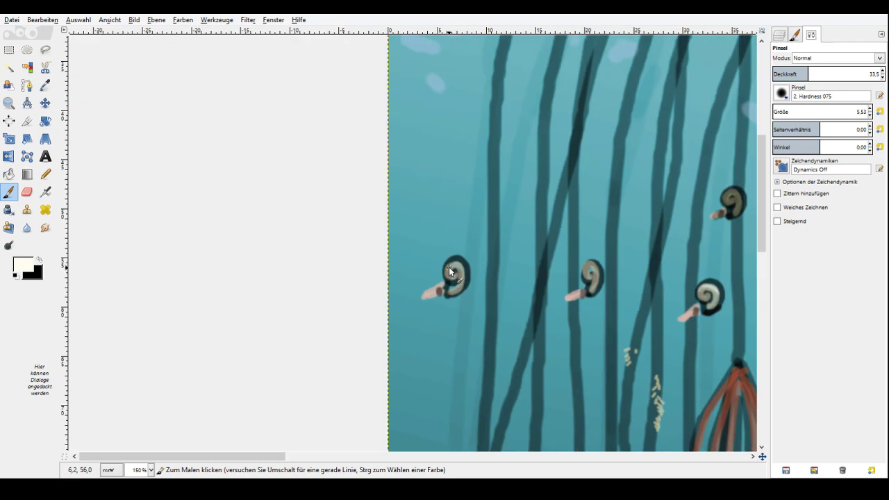
{"action": "left_click_drag", "start_coordinate": [450, 267], "coordinate": [458, 271]}
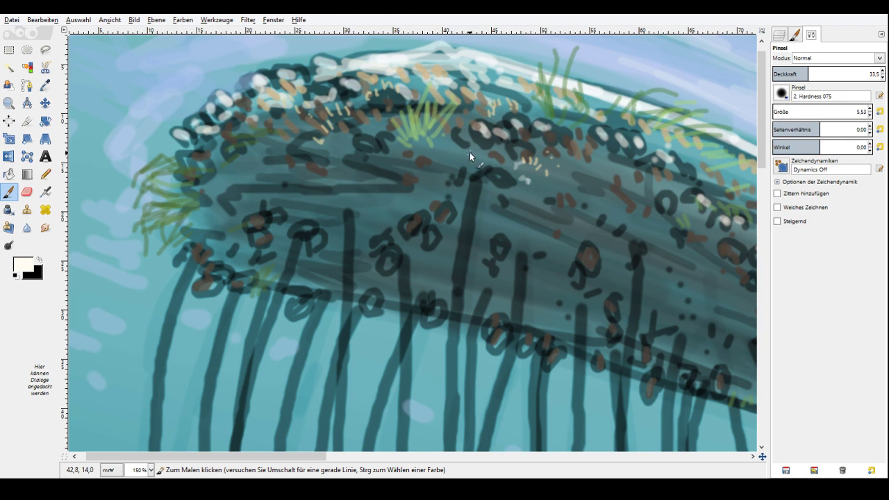
Dab faint off-white marks across the upper part of the raft's blunt end and highlight its grass tuft.
{"action": "left_click_drag", "start_coordinate": [445, 164], "coordinate": [455, 158]}
{"action": "left_click", "coordinate": [581, 165]}
{"action": "left_click_drag", "start_coordinate": [601, 163], "coordinate": [620, 176]}
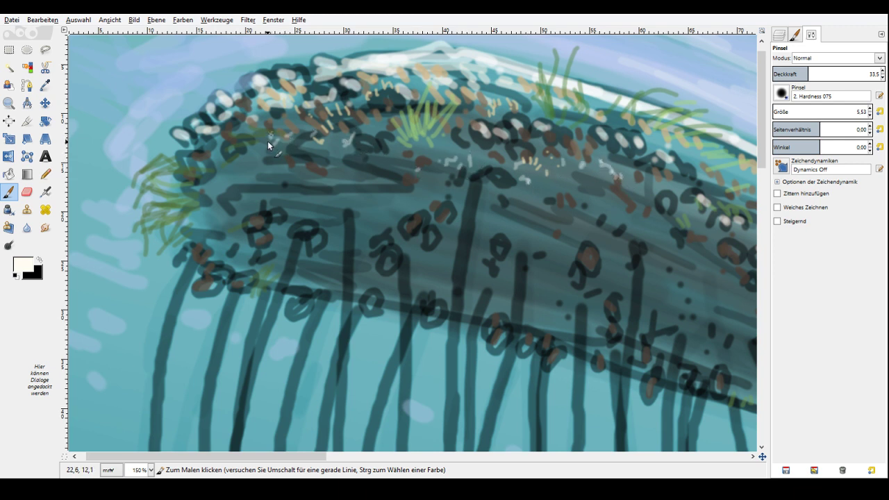
{"action": "left_click_drag", "start_coordinate": [142, 175], "coordinate": [178, 165]}
{"action": "left_click", "coordinate": [230, 177]}
{"action": "left_click", "coordinate": [535, 95]}
{"action": "left_click_drag", "start_coordinate": [597, 114], "coordinate": [670, 112]}
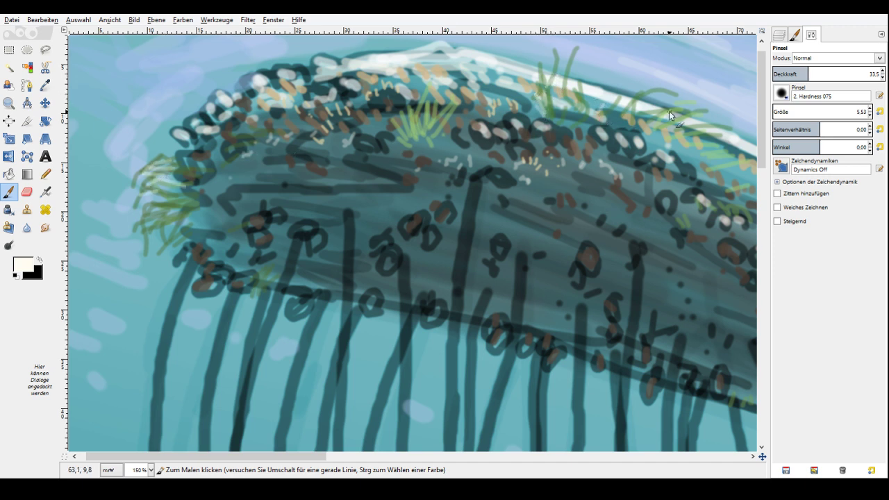
Examine the whole painting, and switch to Discord to view the posted feathered dinosaur drawing before returning to GIMP.
{"action": "key", "text": "z"}
{"action": "key", "text": "ctrl"}
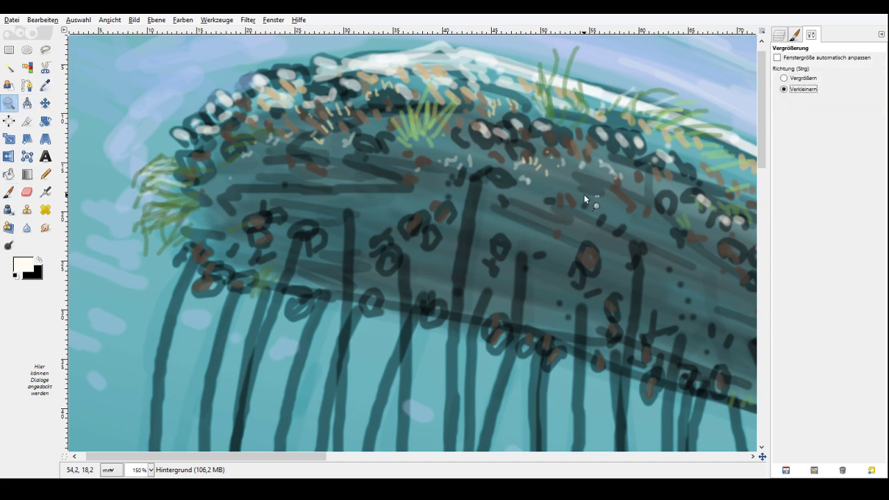
{"action": "left_click", "coordinate": [584, 200]}
{"action": "left_click", "coordinate": [584, 200]}
{"action": "left_click", "coordinate": [584, 199]}
{"action": "left_click", "coordinate": [585, 199]}
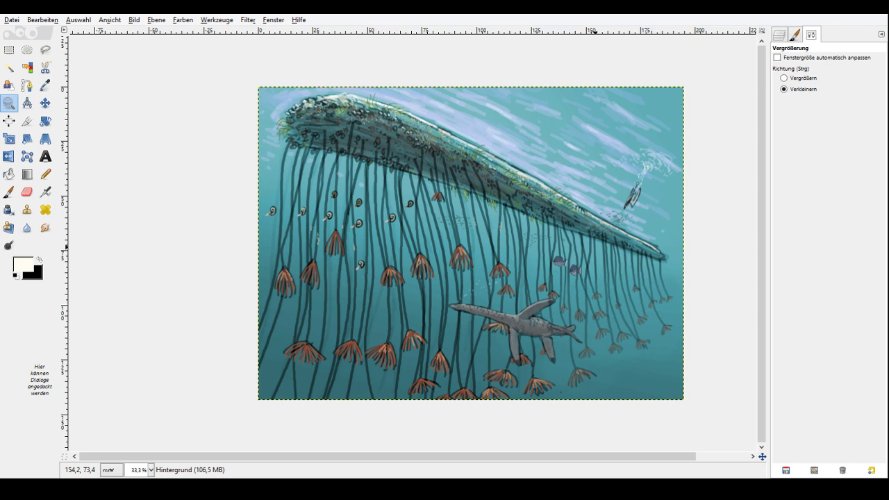
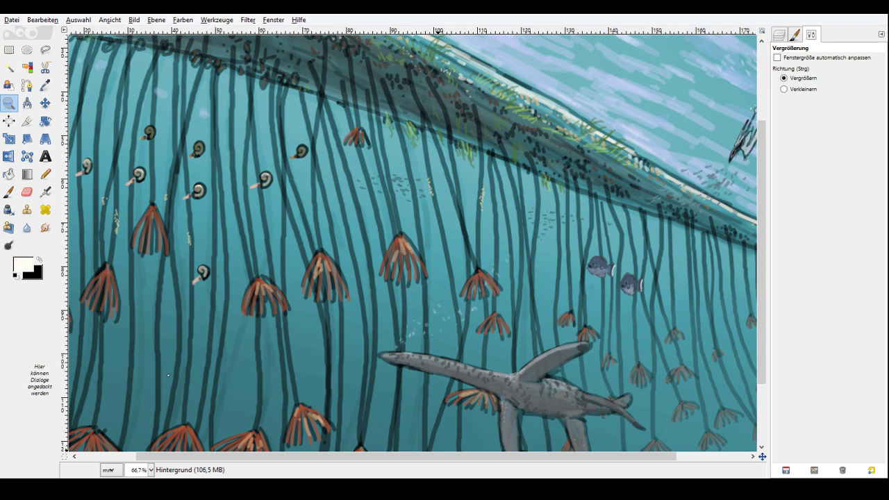
{"action": "key", "text": "alt+Tab"}
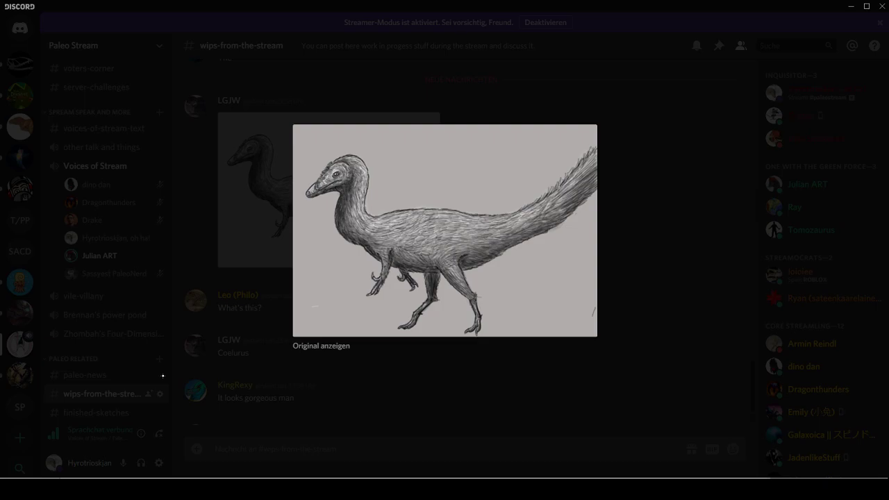
{"action": "key", "text": "alt+Tab"}
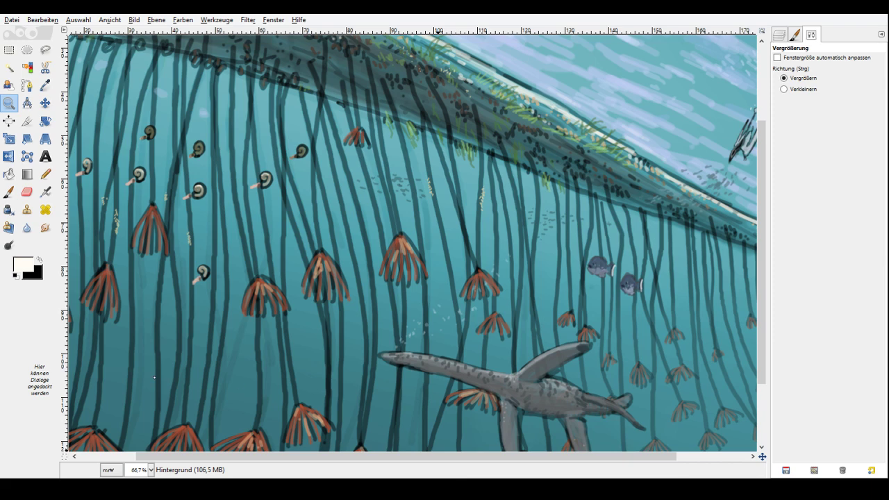
{"action": "key", "text": "alt+Tab"}
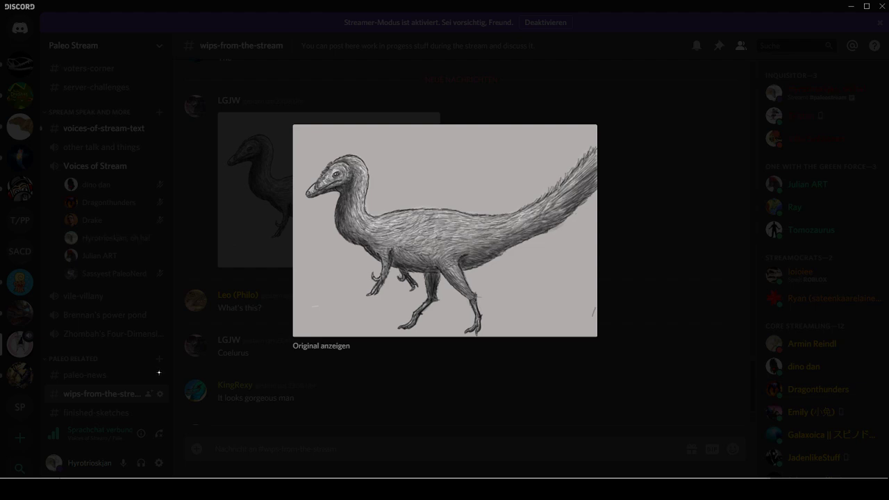
{"action": "key", "text": "alt+Tab"}
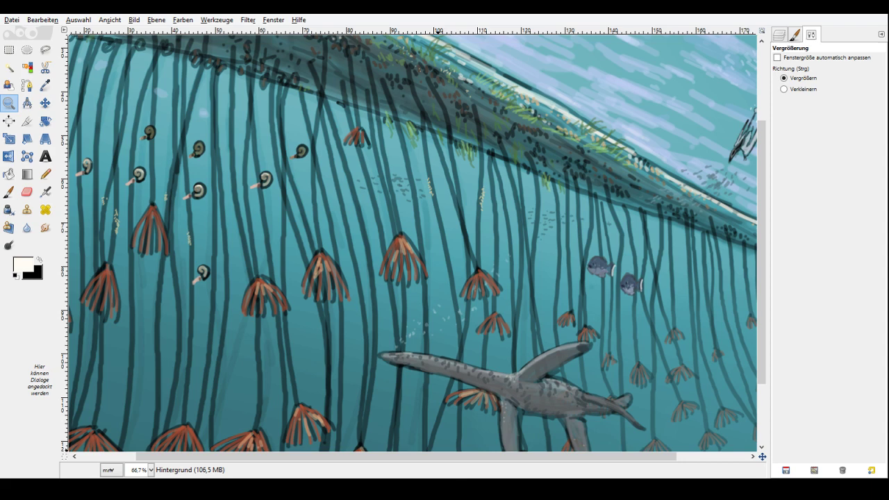
Set the brush opacity to 60.3 and paint off-white blades on the grass tuft midway along the raft's upper edge.
{"action": "mouse_move", "coordinate": [762, 456]}
{"action": "left_mouse_down"}
{"action": "mouse_move", "coordinate": [752, 460]}
{"action": "mouse_move", "coordinate": [765, 452]}
{"action": "mouse_move", "coordinate": [760, 445]}
{"action": "left_mouse_up"}
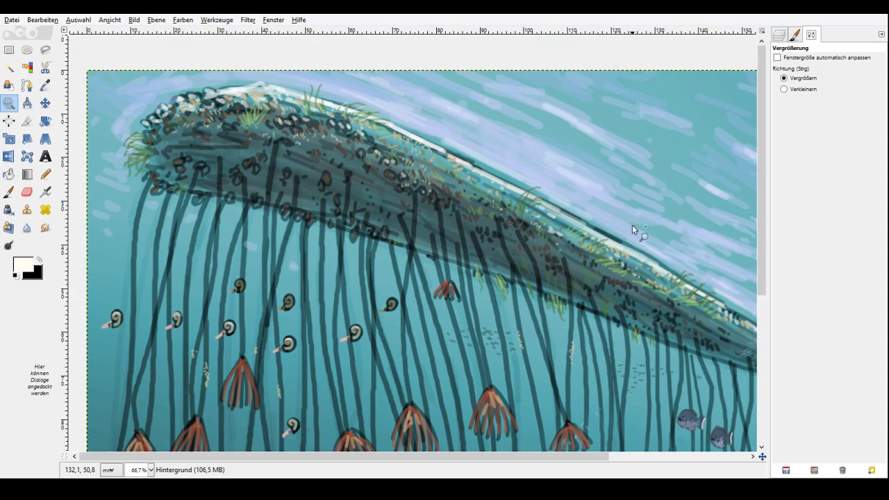
{"action": "double_click", "coordinate": [636, 212]}
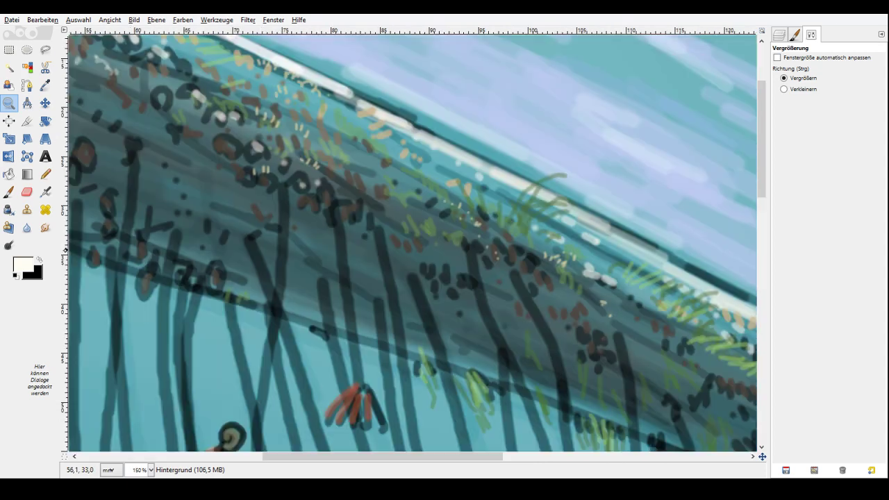
{"action": "key", "text": "p"}
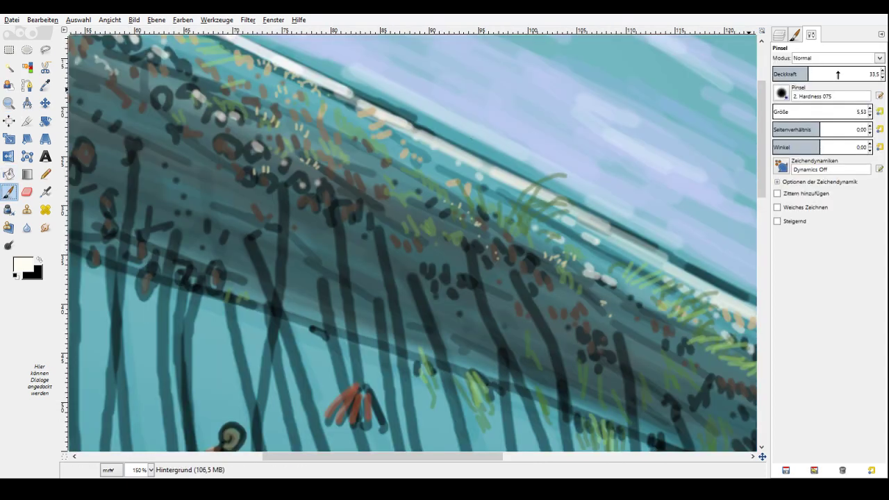
{"action": "left_click", "coordinate": [838, 75]}
{"action": "mouse_move", "coordinate": [564, 172]}
{"action": "left_mouse_down"}
{"action": "mouse_move", "coordinate": [514, 201]}
{"action": "mouse_move", "coordinate": [542, 214]}
{"action": "left_mouse_up"}
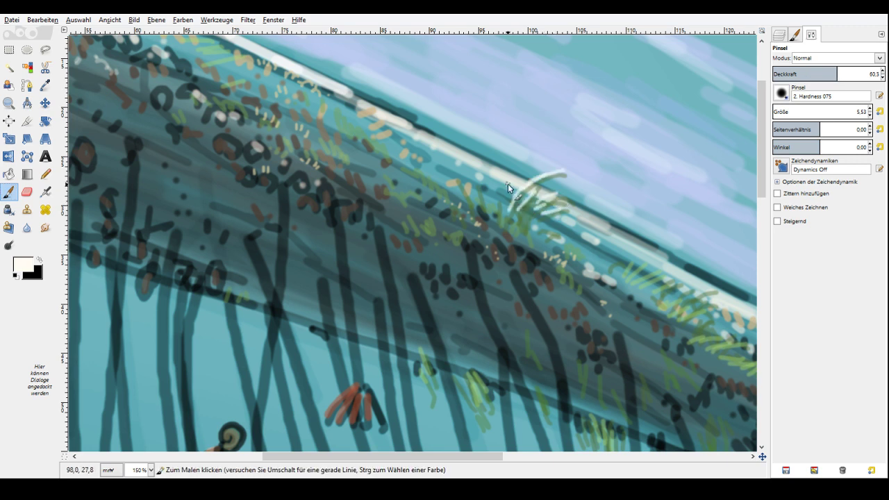
{"action": "left_click_drag", "start_coordinate": [507, 183], "coordinate": [499, 203]}
{"action": "left_click_drag", "start_coordinate": [498, 183], "coordinate": [492, 199]}
{"action": "left_click_drag", "start_coordinate": [491, 186], "coordinate": [488, 198]}
{"action": "left_click_drag", "start_coordinate": [484, 188], "coordinate": [483, 195]}
Add short off-white blades to the next grass tuft farther down the raft's upper edge.
{"action": "left_click_drag", "start_coordinate": [631, 237], "coordinate": [623, 243]}
{"action": "left_click_drag", "start_coordinate": [648, 253], "coordinate": [640, 261]}
{"action": "mouse_move", "coordinate": [671, 262]}
{"action": "left_mouse_down"}
{"action": "mouse_move", "coordinate": [641, 265]}
{"action": "mouse_move", "coordinate": [640, 237]}
{"action": "left_mouse_up"}
{"action": "mouse_move", "coordinate": [683, 280]}
{"action": "left_mouse_down"}
{"action": "mouse_move", "coordinate": [669, 264]}
{"action": "mouse_move", "coordinate": [680, 270]}
{"action": "left_mouse_up"}
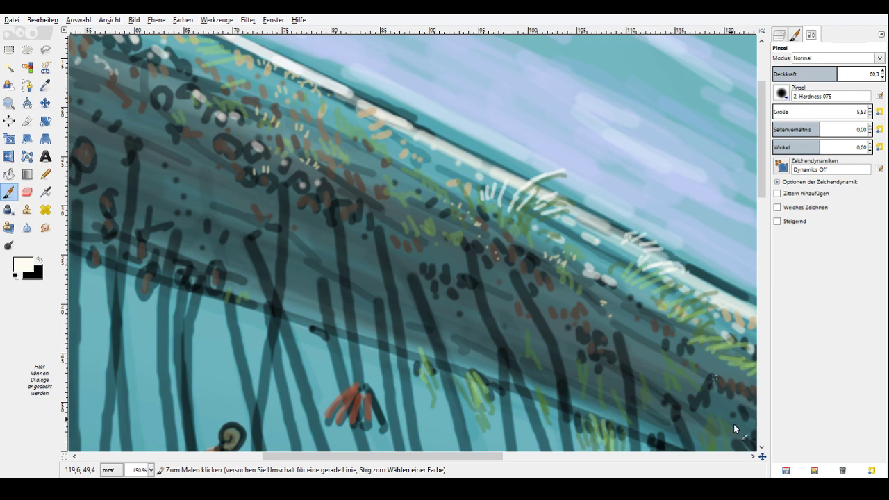
Reduce the brush opacity to 45.9 and paint off-white highlights on the grass tufts toward the raft's thin end.
{"action": "left_click_drag", "start_coordinate": [734, 425], "coordinate": [419, 231]}
{"action": "left_click", "coordinate": [822, 74]}
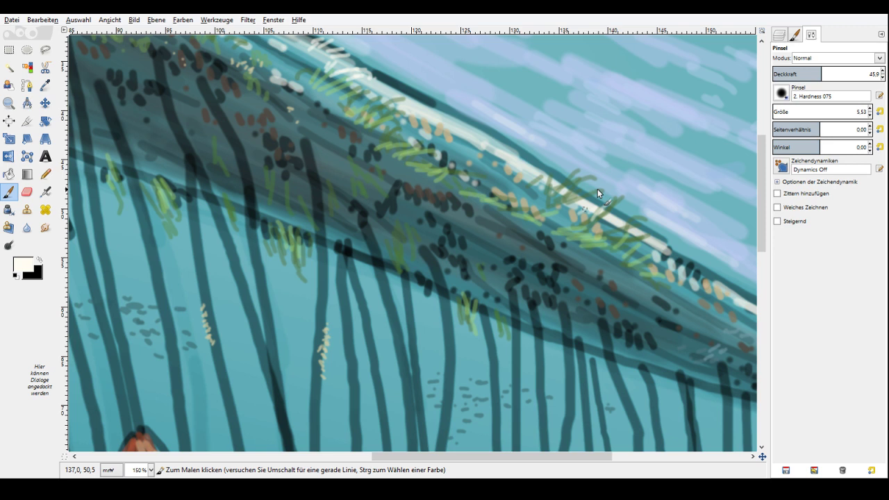
{"action": "mouse_move", "coordinate": [611, 224]}
{"action": "left_mouse_down"}
{"action": "mouse_move", "coordinate": [599, 209]}
{"action": "mouse_move", "coordinate": [585, 212]}
{"action": "left_mouse_up"}
{"action": "left_click_drag", "start_coordinate": [580, 209], "coordinate": [542, 169]}
{"action": "left_click_drag", "start_coordinate": [538, 182], "coordinate": [525, 170]}
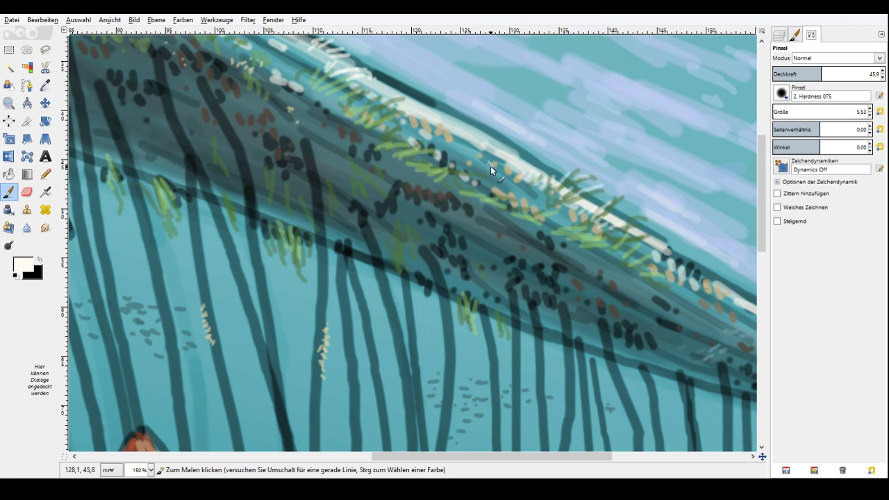
Change the foreground colour to khaki beige and dab small marks over the shells and ridge of the raft's blunt end.
{"action": "left_click_drag", "start_coordinate": [491, 166], "coordinate": [739, 451]}
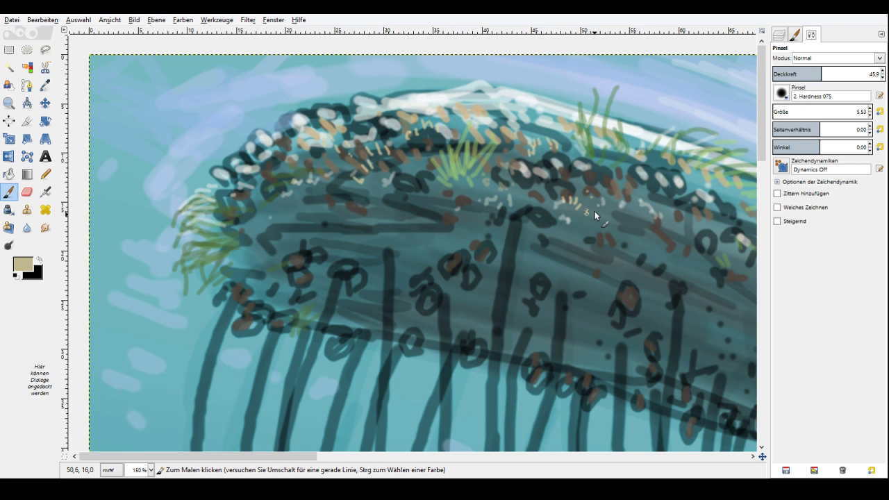
{"action": "left_click_drag", "start_coordinate": [625, 220], "coordinate": [645, 211]}
{"action": "left_click_drag", "start_coordinate": [681, 187], "coordinate": [697, 172]}
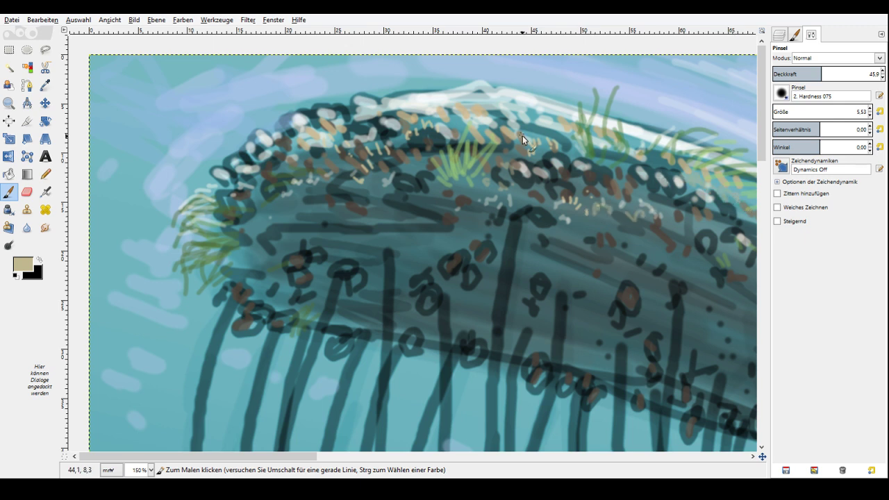
{"action": "left_click", "coordinate": [561, 137]}
{"action": "left_click", "coordinate": [446, 120]}
{"action": "left_click_drag", "start_coordinate": [425, 119], "coordinate": [387, 144]}
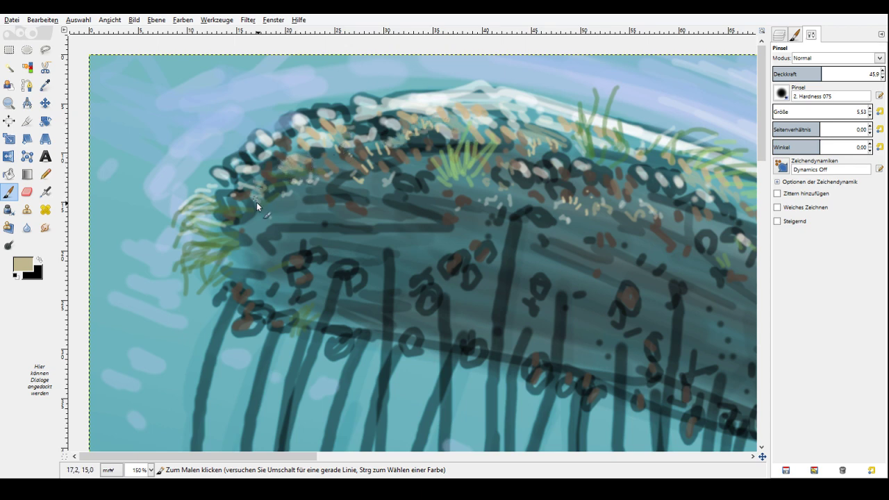
Switch to white with the 2. Hardness 025 brush at size 30.21 and dab soft light spots on the streaks above the raft's middle.
{"action": "scroll", "coordinate": [256, 203], "scroll_direction": "right", "scroll_amount": 5}
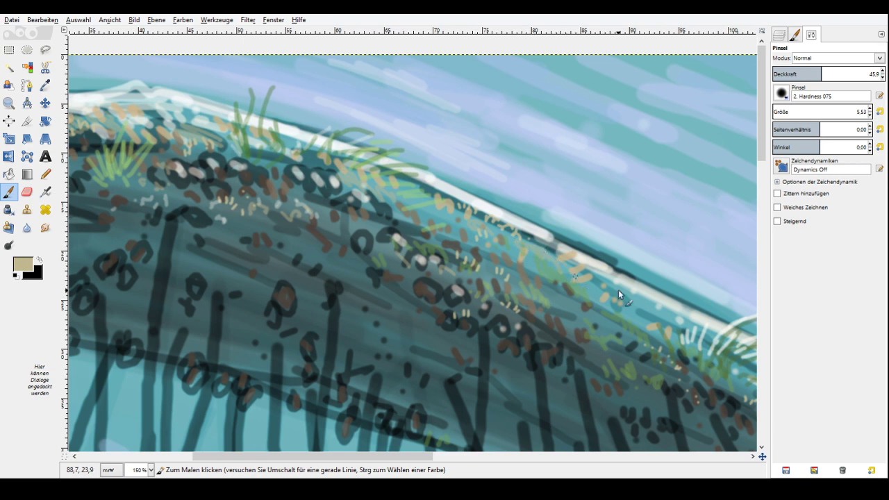
{"action": "key", "text": "z"}
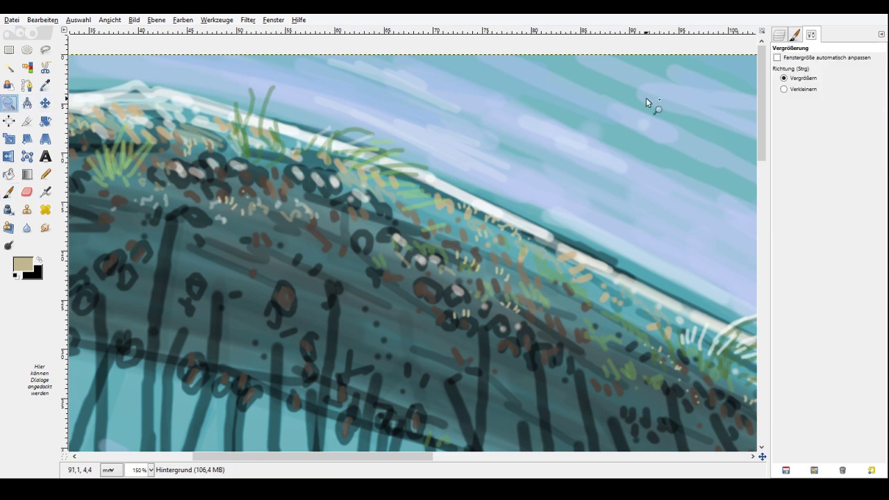
{"action": "key", "text": "ctrl"}
{"action": "left_click", "coordinate": [609, 145], "text": "ctrl"}
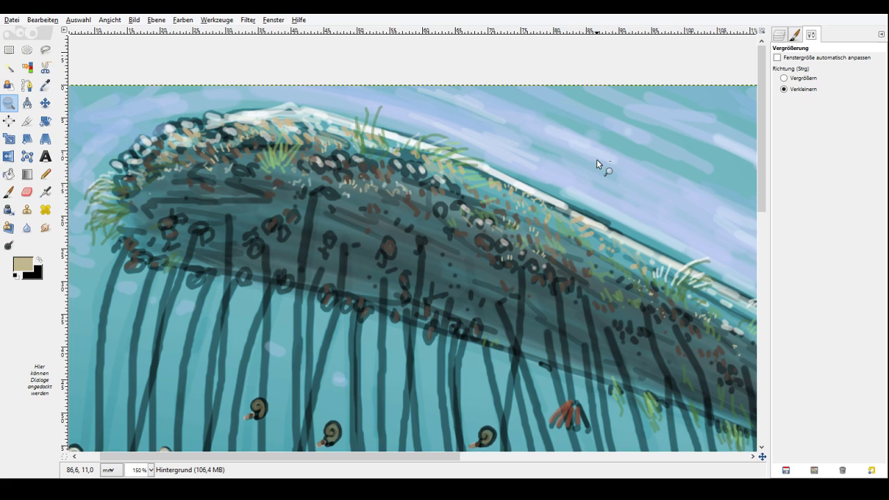
{"action": "left_click", "coordinate": [596, 160], "text": "ctrl"}
{"action": "left_click", "coordinate": [359, 196]}
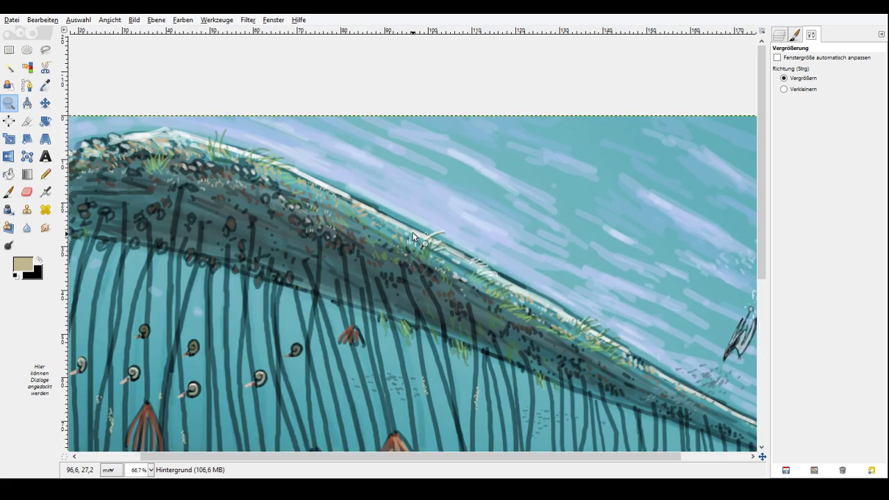
{"action": "left_click", "coordinate": [358, 194]}
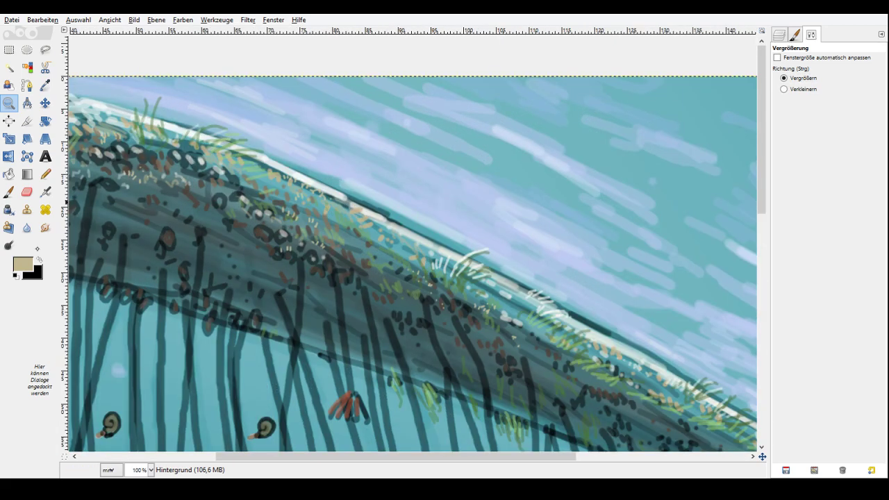
{"action": "left_click", "coordinate": [9, 192]}
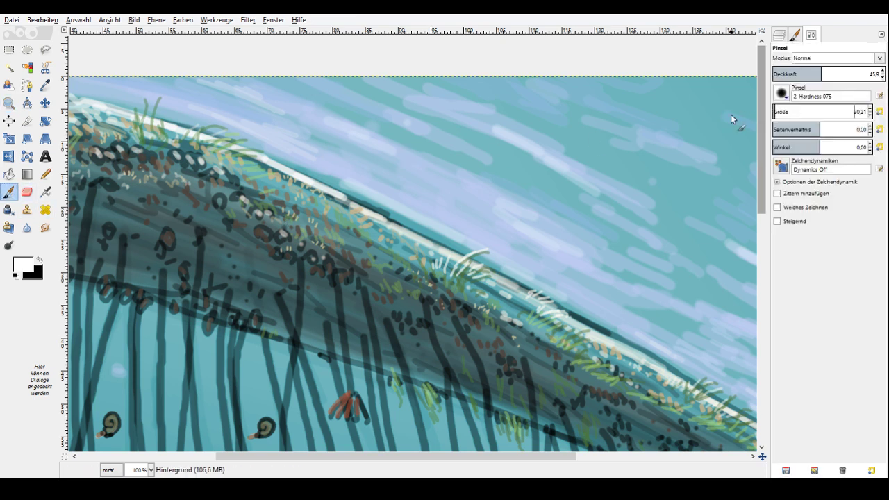
{"action": "left_click", "coordinate": [782, 93]}
{"action": "left_click", "coordinate": [839, 152]}
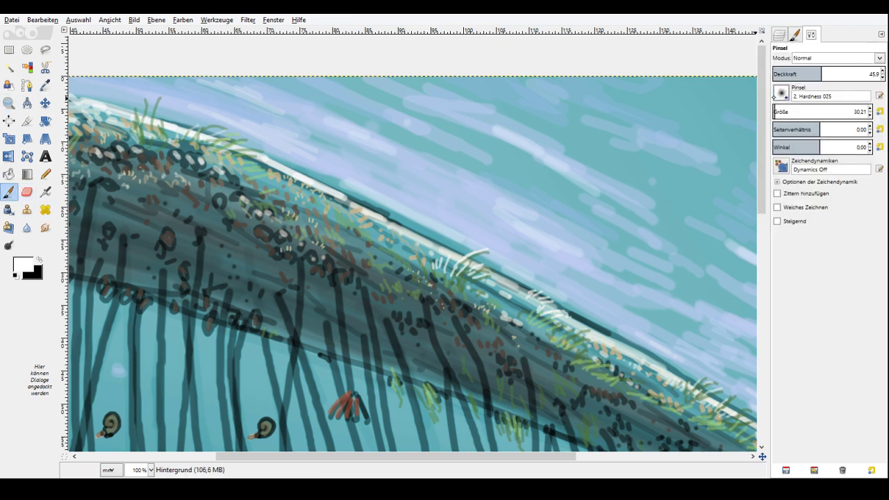
{"action": "left_click", "coordinate": [477, 198]}
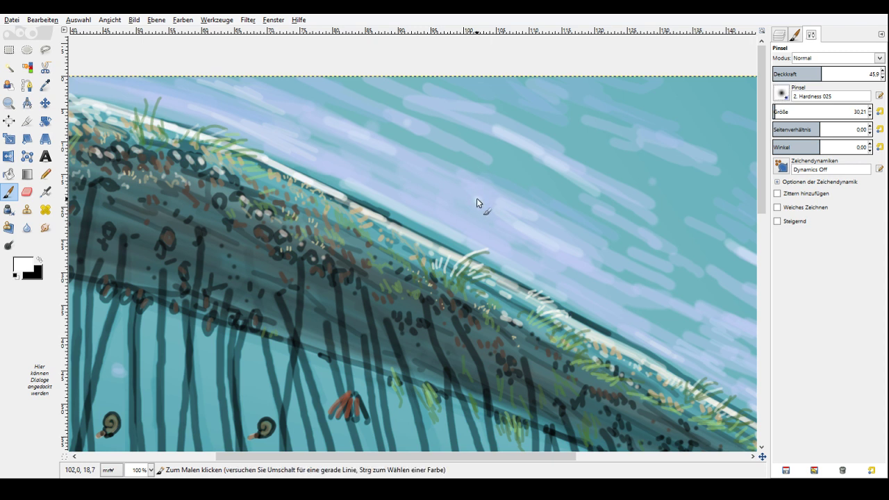
{"action": "left_click", "coordinate": [416, 198]}
{"action": "left_click", "coordinate": [498, 253]}
{"action": "left_click", "coordinate": [505, 209]}
{"action": "left_click", "coordinate": [541, 214]}
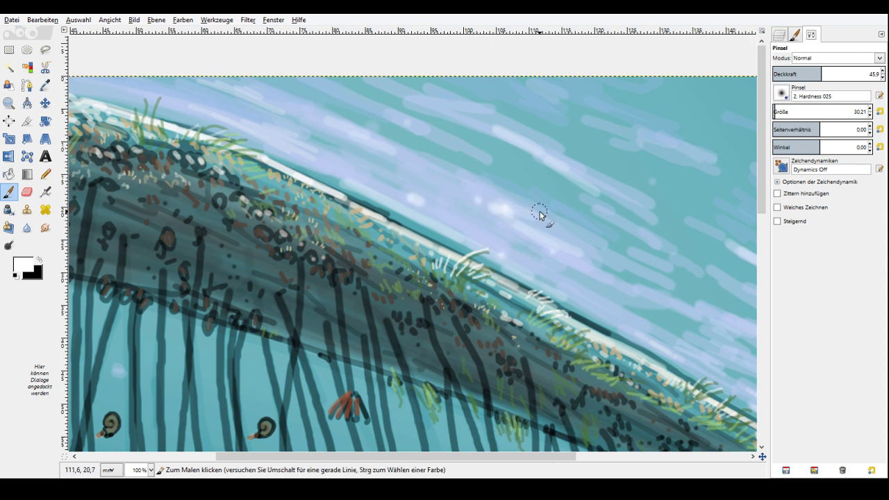
{"action": "left_click", "coordinate": [574, 173]}
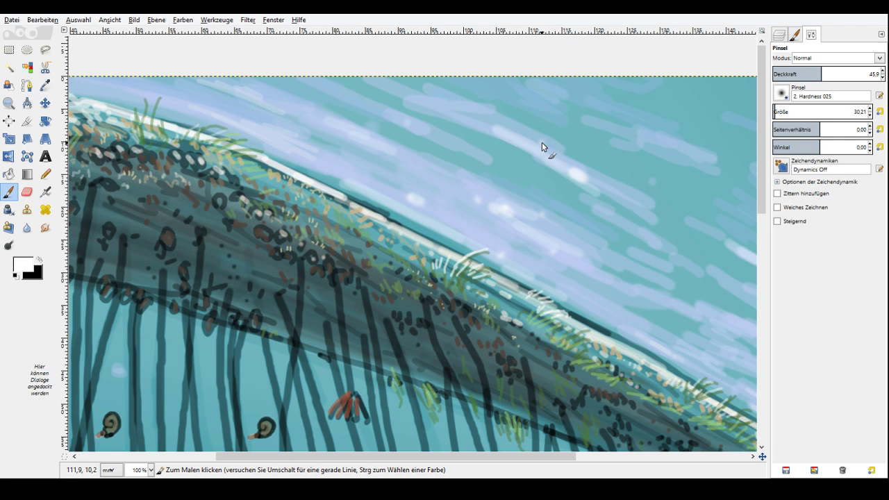
{"action": "left_click", "coordinate": [476, 115]}
{"action": "left_click", "coordinate": [545, 111]}
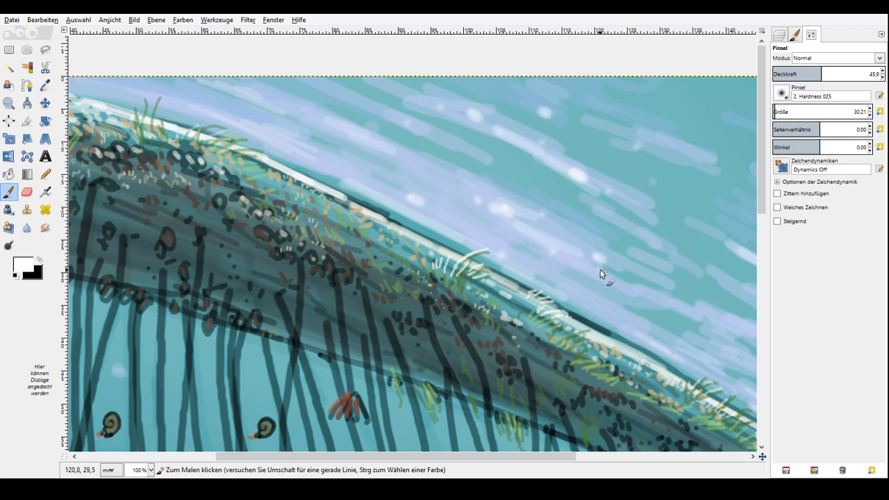
Reduce the brush size to 18.53 and scatter smaller soft white dots over the light streaks along the raft and toward the diving animal.
{"action": "left_click", "coordinate": [774, 111]}
{"action": "left_click", "coordinate": [634, 137]}
{"action": "left_click", "coordinate": [617, 195]}
{"action": "left_click", "coordinate": [599, 186]}
{"action": "left_click", "coordinate": [562, 149]}
{"action": "left_click", "coordinate": [553, 146]}
{"action": "left_click", "coordinate": [529, 186]}
{"action": "left_click", "coordinate": [555, 196]}
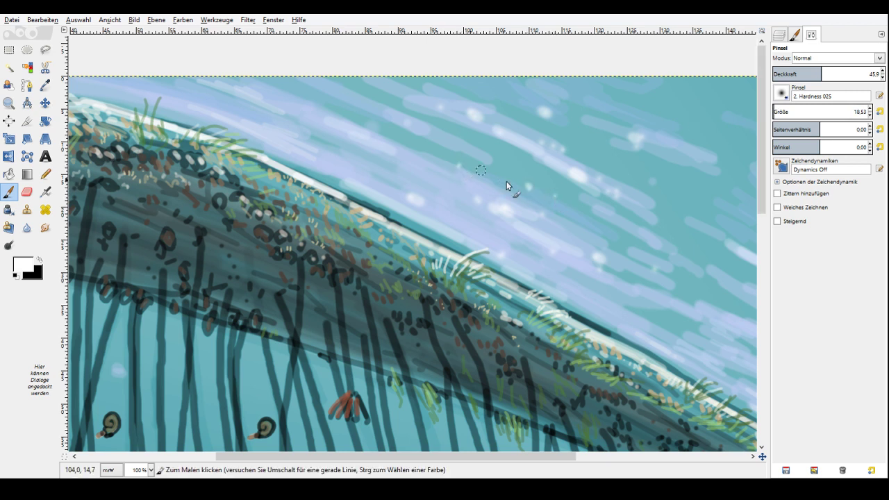
{"action": "left_click", "coordinate": [513, 185]}
{"action": "left_click", "coordinate": [487, 180]}
{"action": "left_click", "coordinate": [456, 165]}
{"action": "left_click", "coordinate": [398, 151]}
{"action": "left_click", "coordinate": [419, 200]}
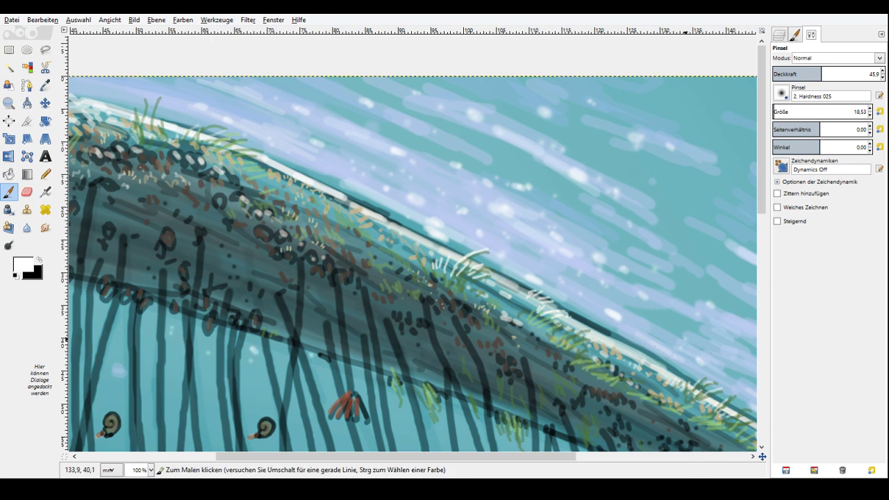
{"action": "left_click", "coordinate": [702, 456]}
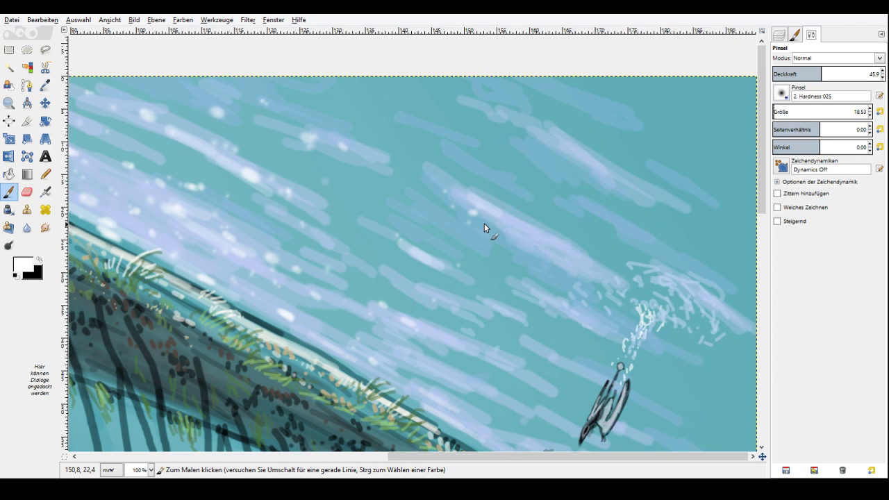
{"action": "left_click_drag", "start_coordinate": [259, 284], "coordinate": [738, 450]}
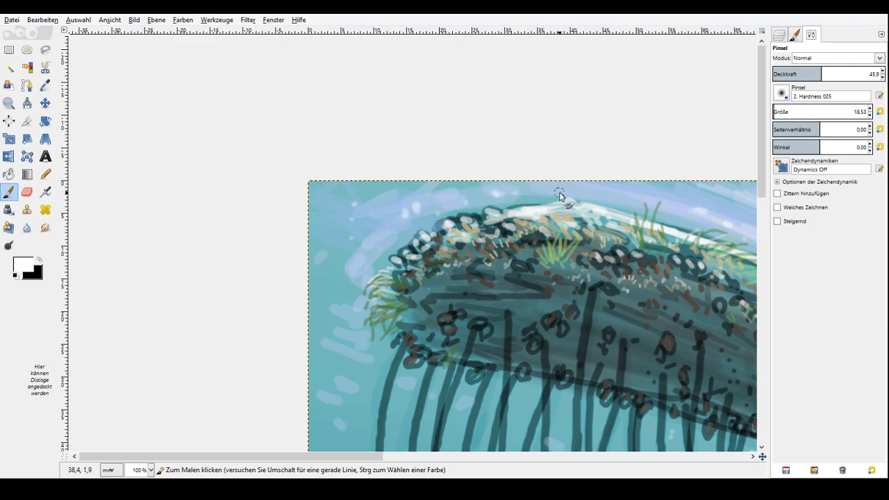
Build up a soft white glow over the raft's middle and the water above it at opacity 7.7, using brush sizes 503.42 and 369.05.
{"action": "key", "text": "z"}
{"action": "left_click", "coordinate": [657, 215], "text": "ctrl"}
{"action": "left_click", "coordinate": [646, 233], "text": "ctrl"}
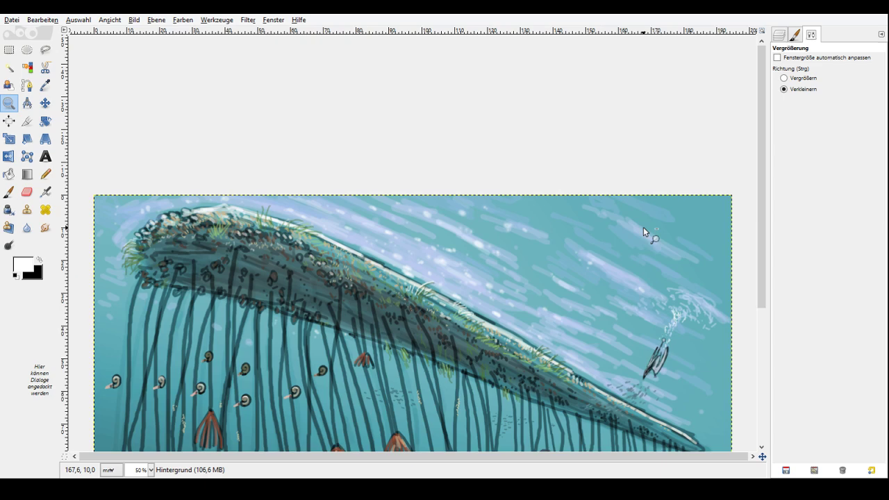
{"action": "left_click", "coordinate": [643, 228], "text": "ctrl"}
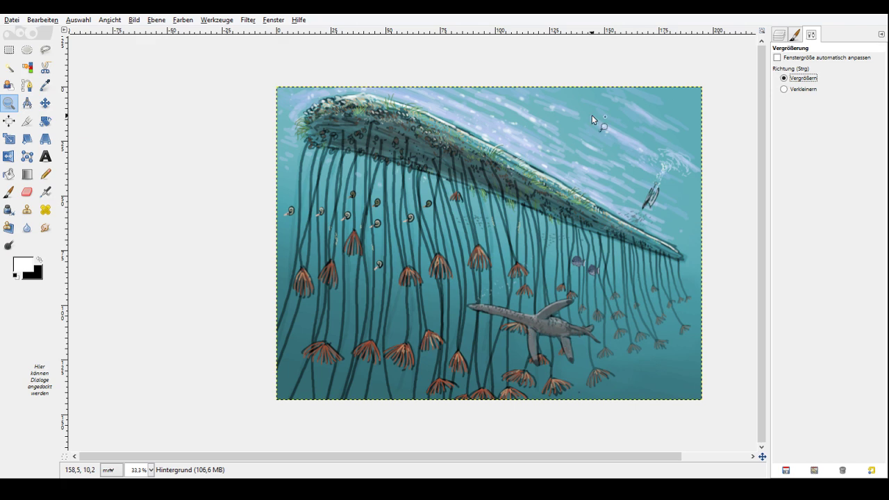
{"action": "left_click", "coordinate": [559, 135]}
{"action": "key", "text": "p"}
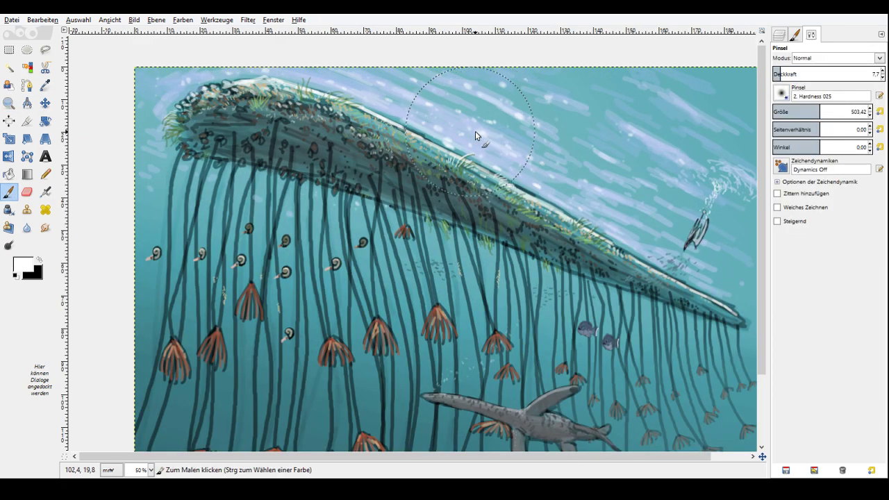
{"action": "left_click", "coordinate": [470, 157]}
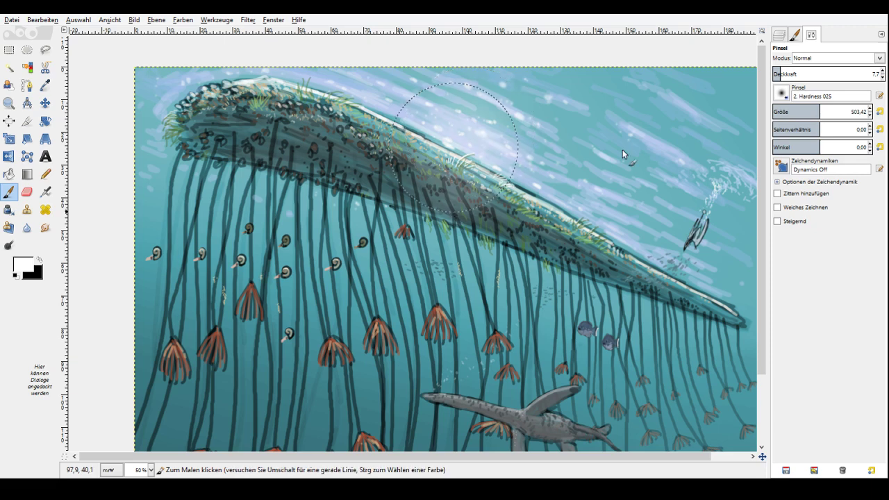
{"action": "left_click", "coordinate": [808, 111]}
{"action": "mouse_move", "coordinate": [454, 182]}
{"action": "left_mouse_down"}
{"action": "mouse_move", "coordinate": [465, 217]}
{"action": "mouse_move", "coordinate": [414, 237]}
{"action": "mouse_move", "coordinate": [512, 182]}
{"action": "left_mouse_up"}
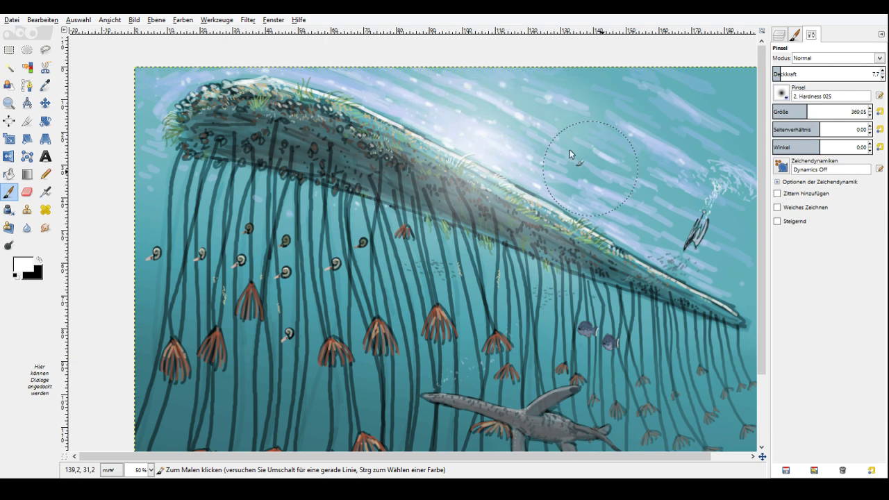
Set the brush size to 193.79 and opacity to 4.6, and paint faint light rays below the raft among the stalks and the plesiosaur.
{"action": "left_click", "coordinate": [9, 103]}
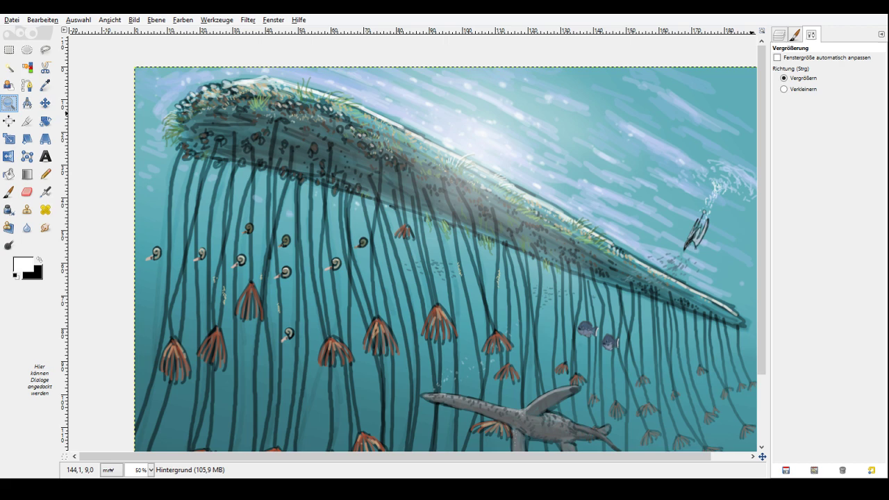
{"action": "left_click", "coordinate": [573, 104], "text": "ctrl"}
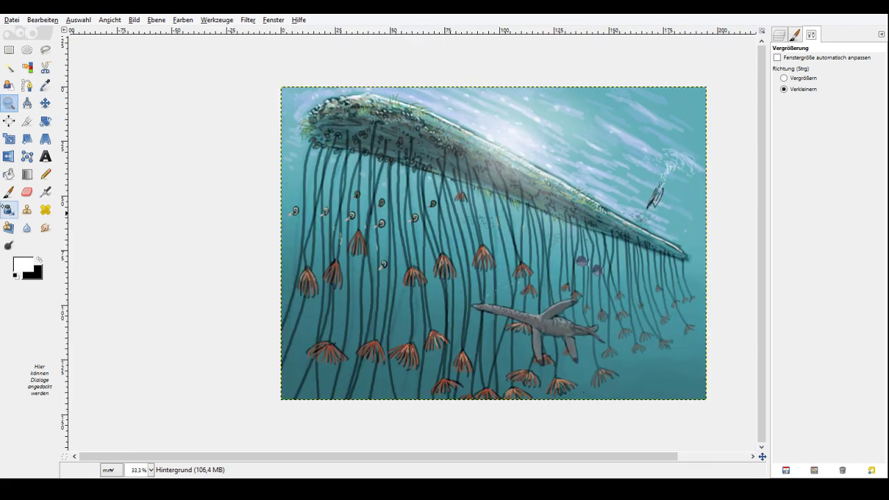
{"action": "left_click", "coordinate": [9, 192]}
{"action": "left_click", "coordinate": [790, 110]}
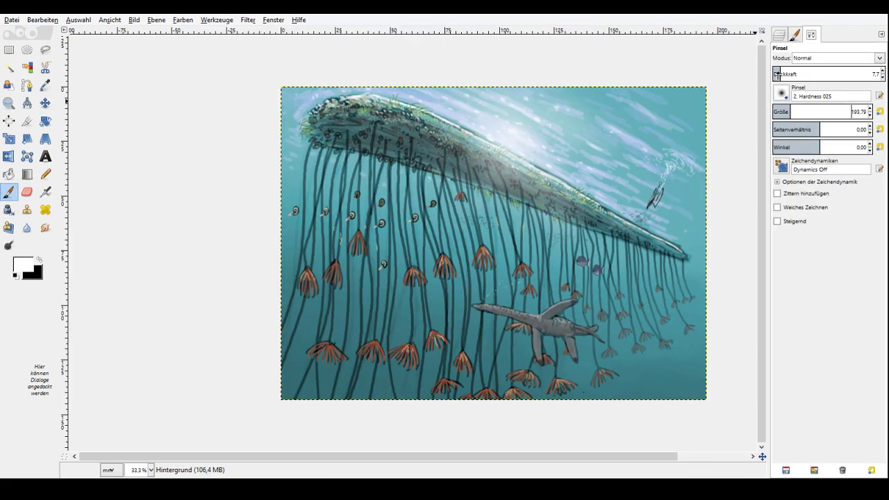
{"action": "left_click", "coordinate": [778, 73]}
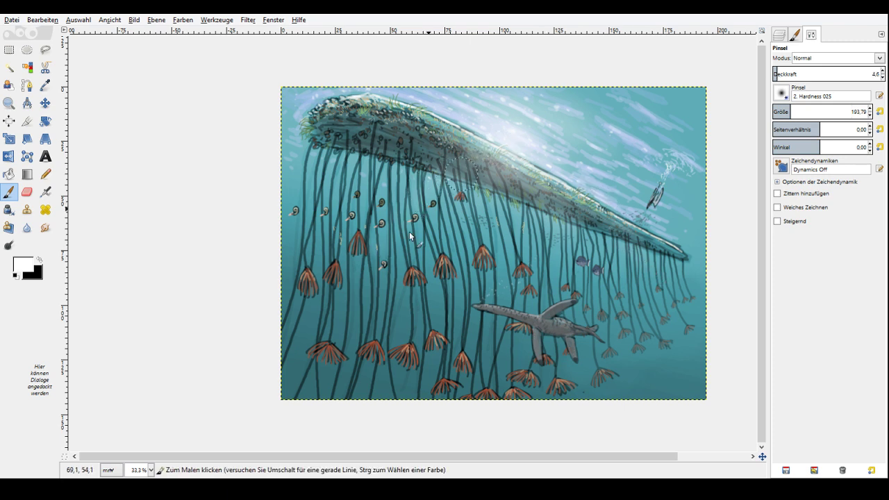
{"action": "mouse_move", "coordinate": [410, 236]}
{"action": "left_mouse_down"}
{"action": "mouse_move", "coordinate": [456, 315]}
{"action": "mouse_move", "coordinate": [526, 216]}
{"action": "mouse_move", "coordinate": [571, 293]}
{"action": "mouse_move", "coordinate": [530, 221]}
{"action": "mouse_move", "coordinate": [533, 205]}
{"action": "mouse_move", "coordinate": [565, 335]}
{"action": "left_mouse_up"}
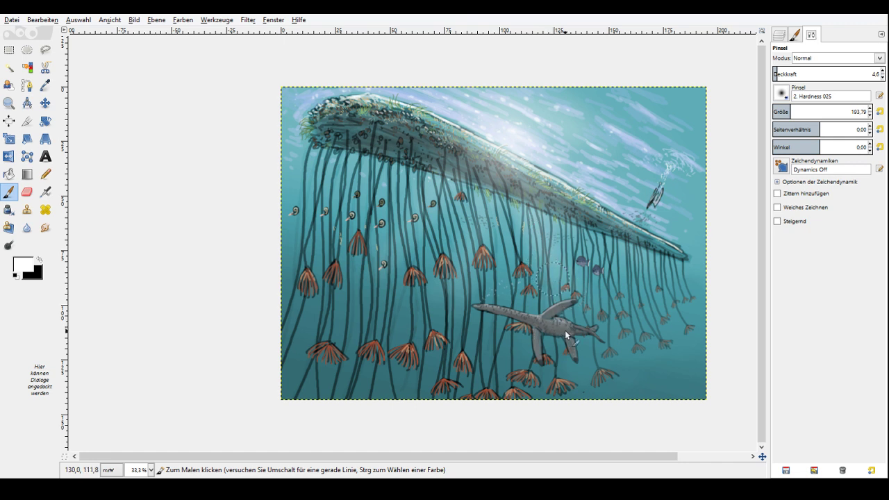
{"action": "left_click_drag", "start_coordinate": [566, 335], "coordinate": [623, 243]}
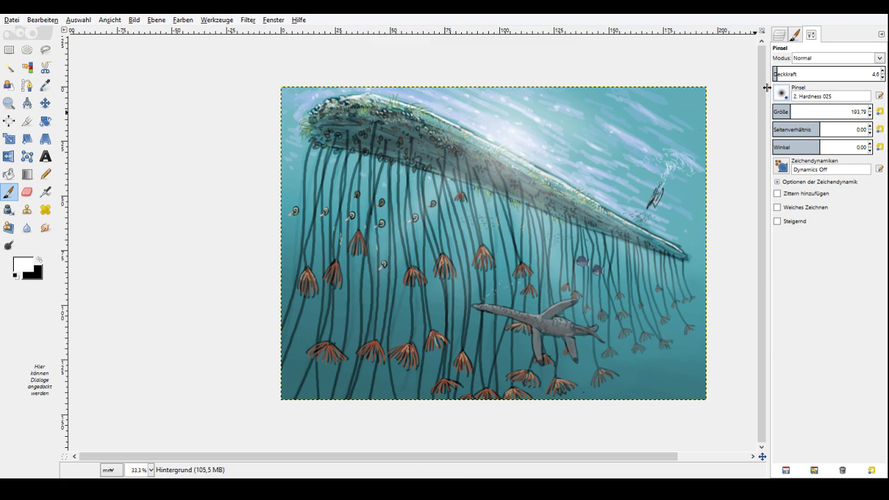
Paint white highlights on the diving pterosaur's left wing with the 2. Hardness 075 brush at size 6.53 and opacity 47.9.
{"action": "left_click", "coordinate": [9, 102]}
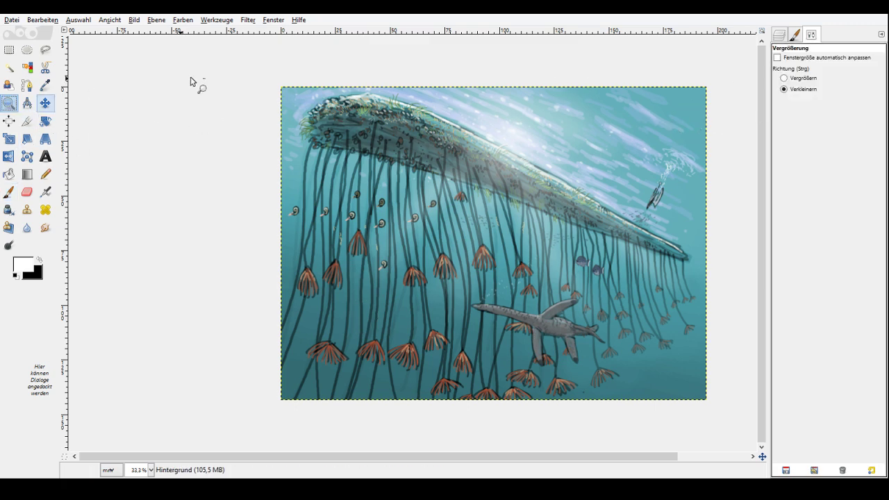
{"action": "left_click_drag", "start_coordinate": [634, 183], "coordinate": [671, 221]}
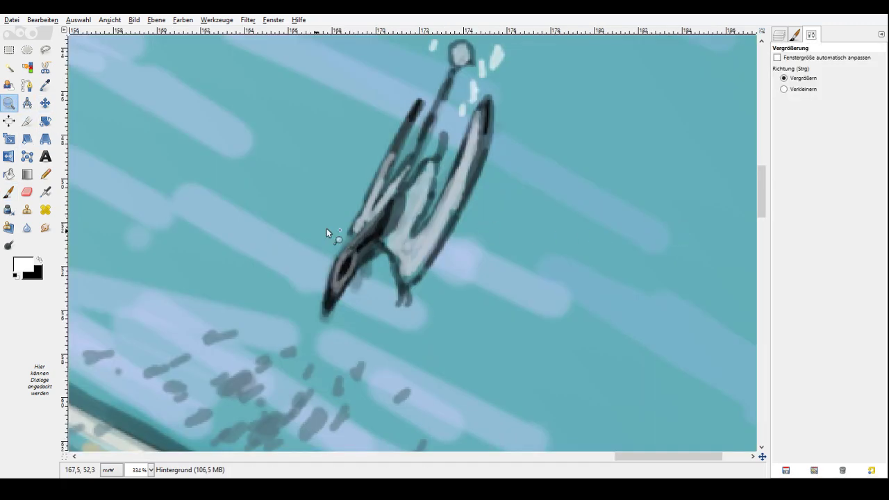
{"action": "left_click", "coordinate": [9, 191]}
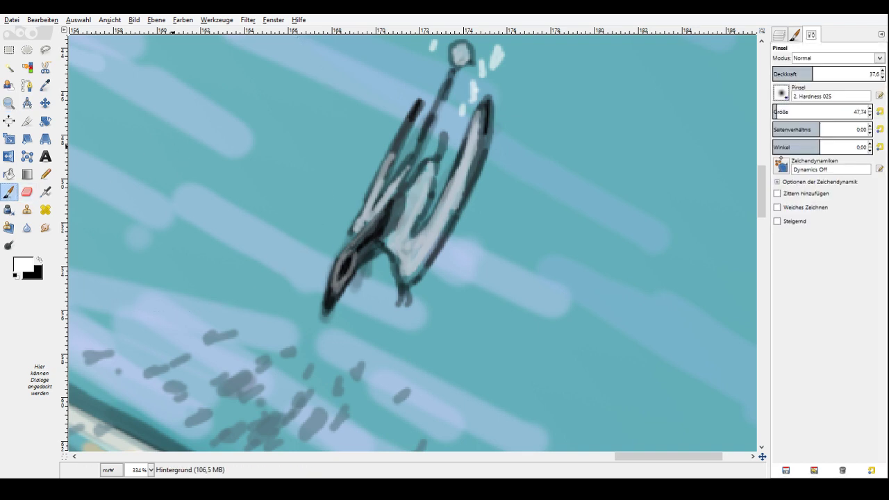
{"action": "scroll", "coordinate": [782, 93], "scroll_direction": "down", "scroll_amount": 1}
{"action": "left_click", "coordinate": [774, 109]}
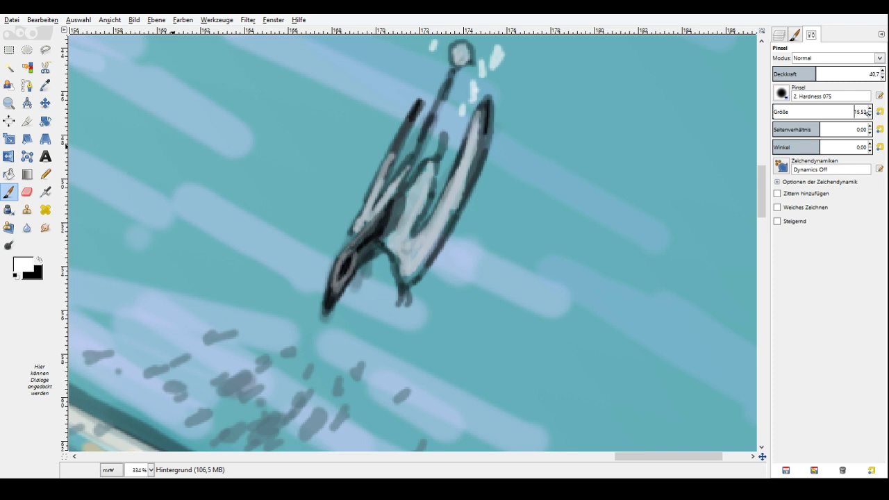
{"action": "left_click_drag", "start_coordinate": [867, 113], "coordinate": [793, 162]}
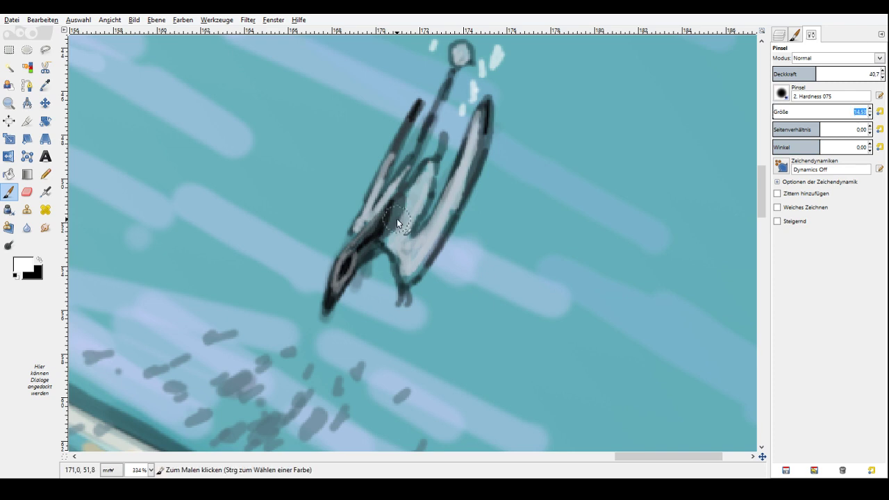
{"action": "left_click", "coordinate": [869, 114]}
{"action": "left_click", "coordinate": [869, 115]}
{"action": "left_click", "coordinate": [823, 74]}
{"action": "left_click_drag", "start_coordinate": [396, 145], "coordinate": [364, 218]}
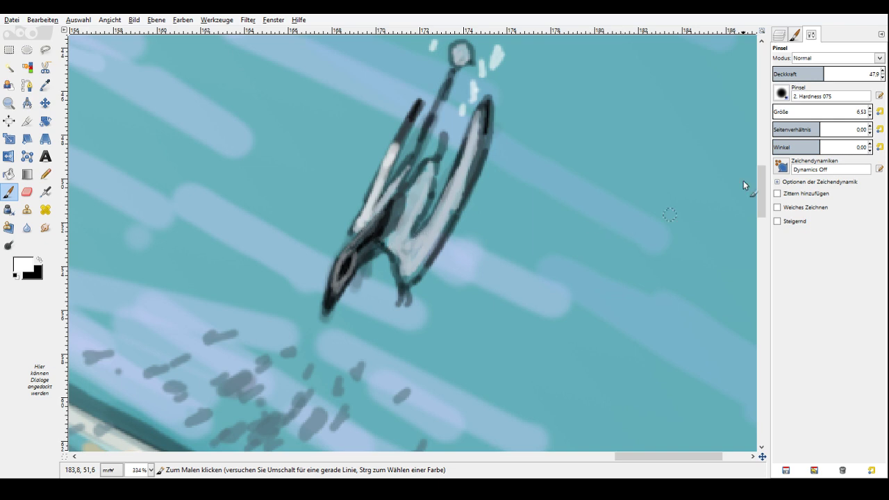
Reduce the brush size to 4.53 and extend the white highlight up the pterosaur's left wing toward its dark tip.
{"action": "key", "text": "bracketleft"}
{"action": "key", "text": "bracketleft"}
{"action": "left_click_drag", "start_coordinate": [394, 153], "coordinate": [391, 182]}
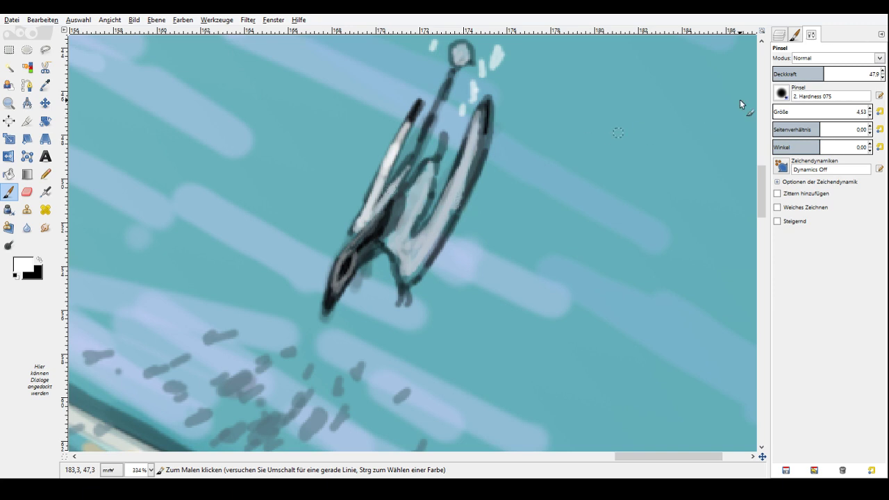
Lower the brush opacity to 28.9 and paint white highlights on the pterosaur's body between the wings.
{"action": "left_click", "coordinate": [804, 74]}
{"action": "mouse_move", "coordinate": [427, 171]}
{"action": "left_mouse_down"}
{"action": "mouse_move", "coordinate": [415, 207]}
{"action": "mouse_move", "coordinate": [389, 201]}
{"action": "left_mouse_up"}
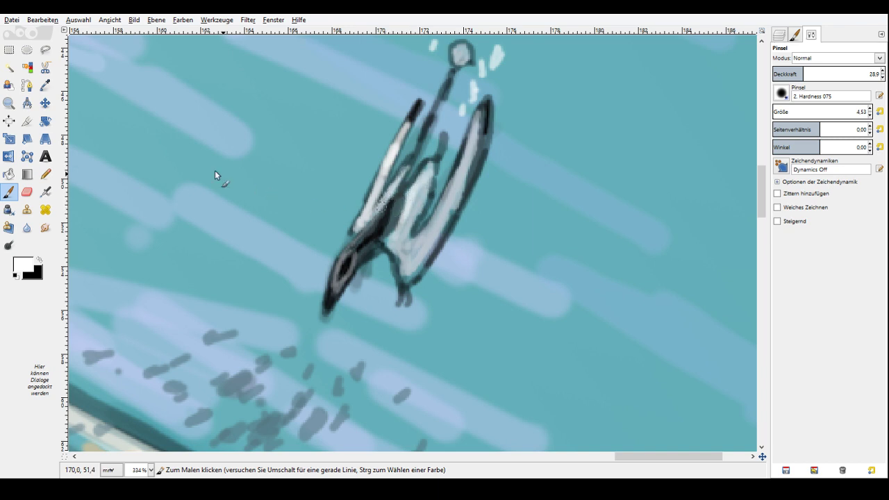
{"action": "left_click", "coordinate": [8, 102]}
{"action": "left_click", "coordinate": [784, 89]}
{"action": "left_click", "coordinate": [538, 185]}
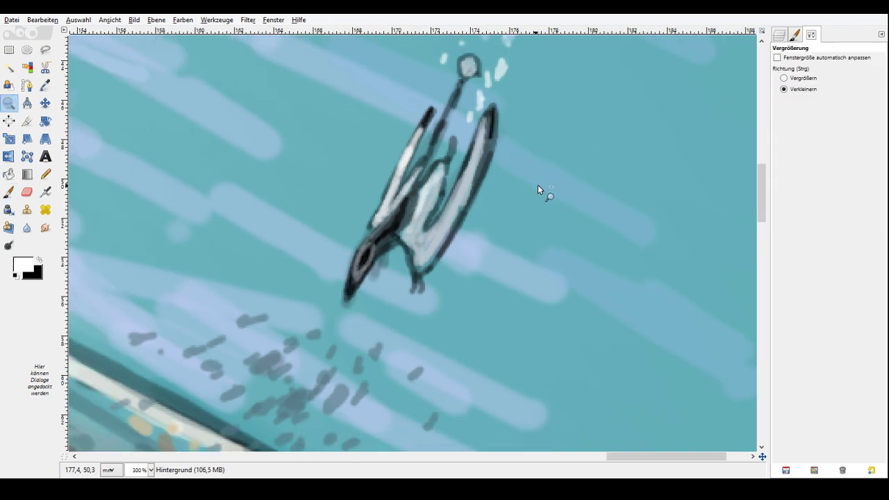
Examine the whole painting and the water around the plesiosaur in its lower right part.
{"action": "left_click", "coordinate": [537, 186]}
{"action": "left_click_drag", "start_coordinate": [538, 187], "coordinate": [535, 192]}
{"action": "left_click", "coordinate": [792, 77]}
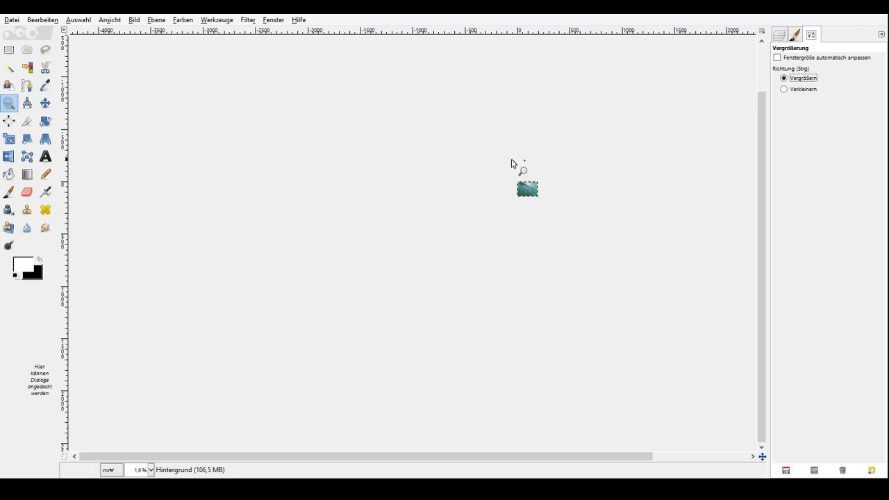
{"action": "left_click_drag", "start_coordinate": [512, 182], "coordinate": [546, 205]}
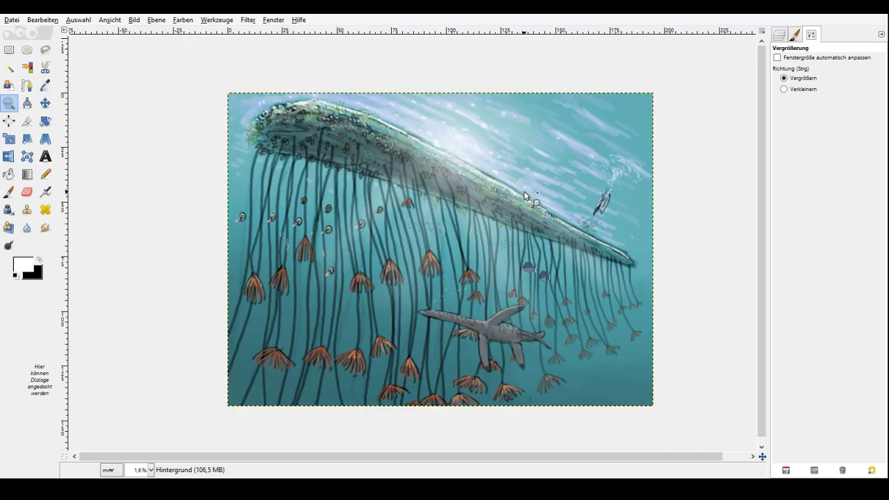
{"action": "left_click_drag", "start_coordinate": [210, 87], "coordinate": [688, 431]}
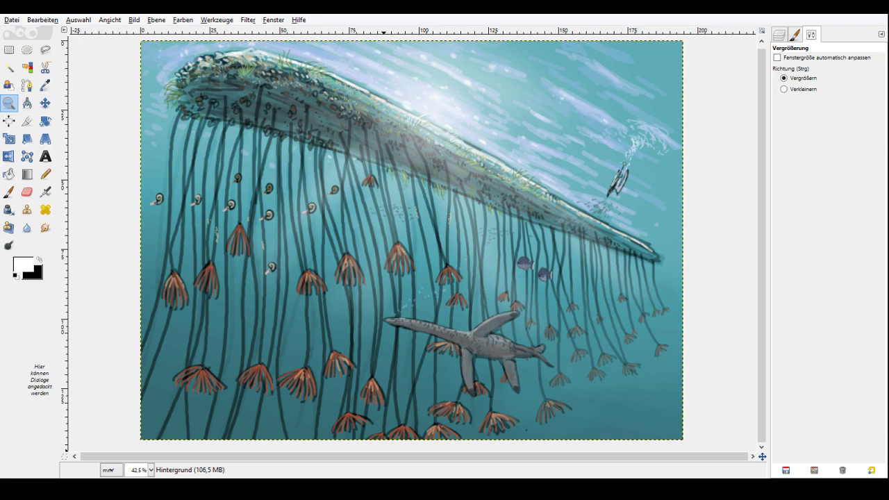
{"action": "left_click", "coordinate": [455, 290]}
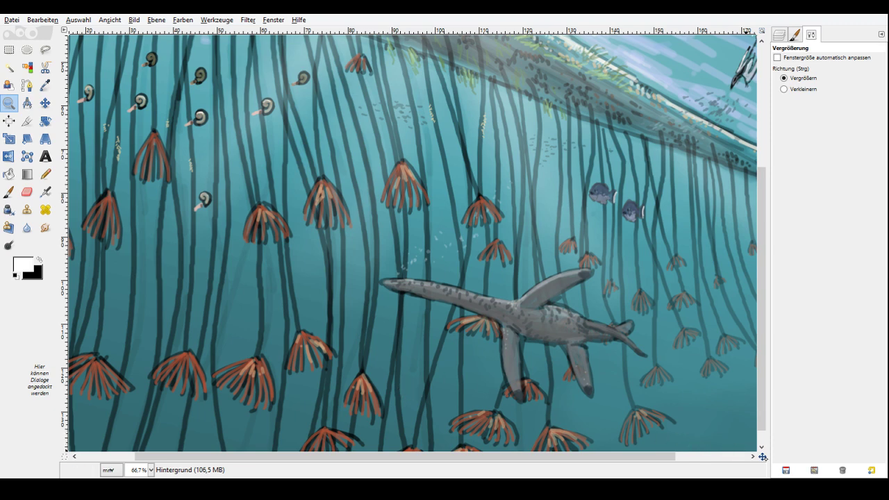
{"action": "left_click_drag", "start_coordinate": [763, 458], "coordinate": [767, 457]}
{"action": "left_click_drag", "start_coordinate": [768, 457], "coordinate": [775, 462]}
Sketch a small slender fish in the open water at the painting's lower-right corner with the black brush at size 7.53 and opacity 17.5.
{"action": "left_click", "coordinate": [603, 321]}
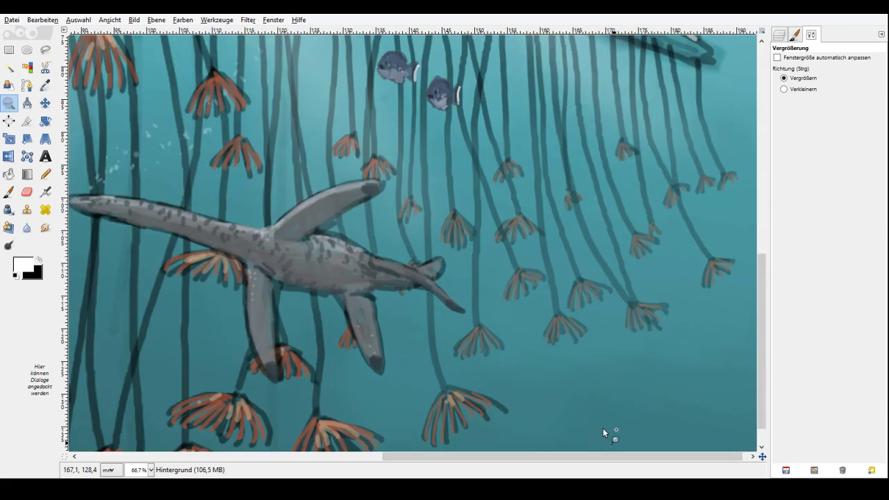
{"action": "double_click", "coordinate": [604, 428]}
{"action": "key", "text": "p"}
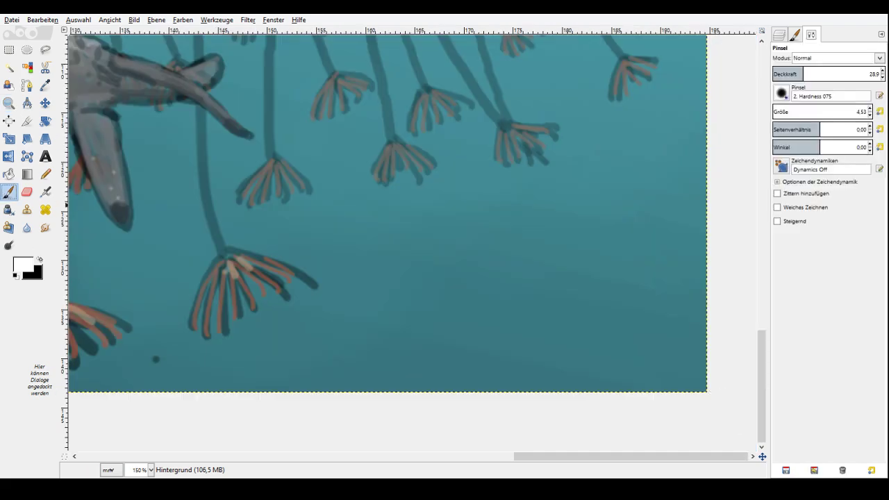
{"action": "left_click", "coordinate": [40, 259]}
{"action": "key", "text": "bracketright"}
{"action": "key", "text": "bracketright"}
{"action": "key", "text": "bracketright"}
{"action": "left_click", "coordinate": [790, 74]}
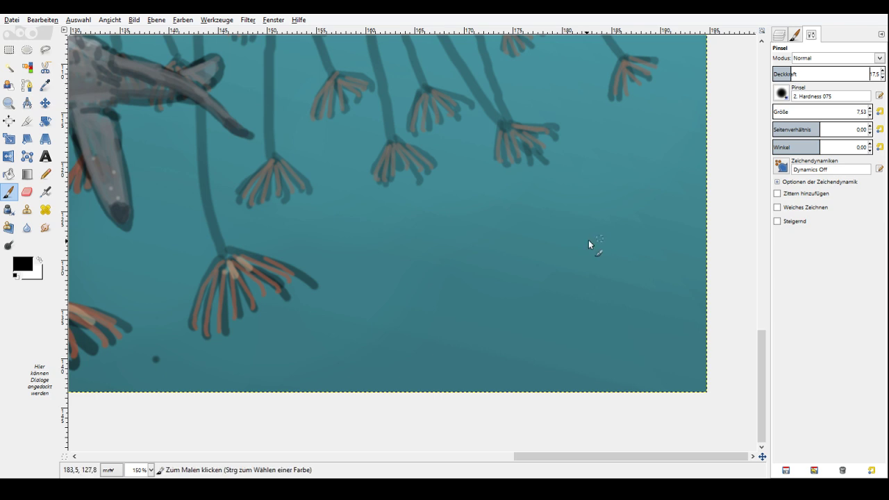
{"action": "left_click_drag", "start_coordinate": [587, 241], "coordinate": [523, 303]}
{"action": "left_click_drag", "start_coordinate": [523, 303], "coordinate": [555, 278]}
{"action": "mouse_move", "coordinate": [583, 252]}
{"action": "left_mouse_down"}
{"action": "mouse_move", "coordinate": [573, 264]}
{"action": "mouse_move", "coordinate": [558, 260]}
{"action": "left_mouse_up"}
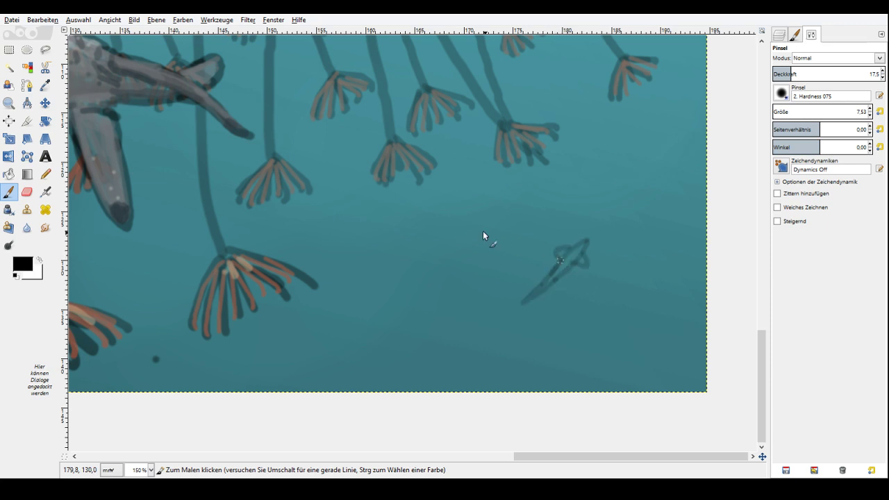
Sketch two smaller fish outlines in the open water above the first fish, one to its left and one to its right.
{"action": "mouse_move", "coordinate": [465, 207]}
{"action": "left_mouse_down"}
{"action": "mouse_move", "coordinate": [441, 231]}
{"action": "mouse_move", "coordinate": [452, 231]}
{"action": "mouse_move", "coordinate": [422, 245]}
{"action": "left_mouse_up"}
{"action": "left_click_drag", "start_coordinate": [452, 215], "coordinate": [443, 223]}
{"action": "left_click_drag", "start_coordinate": [464, 215], "coordinate": [455, 226]}
{"action": "left_click_drag", "start_coordinate": [628, 145], "coordinate": [578, 168]}
{"action": "left_click_drag", "start_coordinate": [608, 147], "coordinate": [619, 145]}
{"action": "left_click_drag", "start_coordinate": [628, 147], "coordinate": [622, 157]}
Sketch two more small fish in the open water below and left of the first fish, near the painting's bottom edge.
{"action": "mouse_move", "coordinate": [417, 315]}
{"action": "left_mouse_down"}
{"action": "mouse_move", "coordinate": [394, 325]}
{"action": "mouse_move", "coordinate": [385, 341]}
{"action": "mouse_move", "coordinate": [419, 317]}
{"action": "mouse_move", "coordinate": [382, 346]}
{"action": "left_mouse_up"}
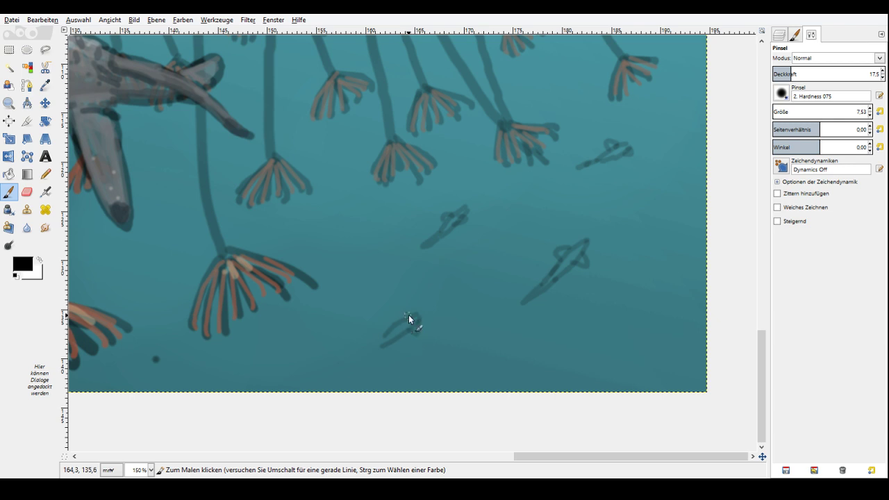
{"action": "left_click_drag", "start_coordinate": [390, 338], "coordinate": [359, 364]}
{"action": "mouse_move", "coordinate": [455, 314]}
{"action": "left_mouse_down"}
{"action": "mouse_move", "coordinate": [465, 296]}
{"action": "mouse_move", "coordinate": [471, 305]}
{"action": "mouse_move", "coordinate": [458, 313]}
{"action": "left_mouse_up"}
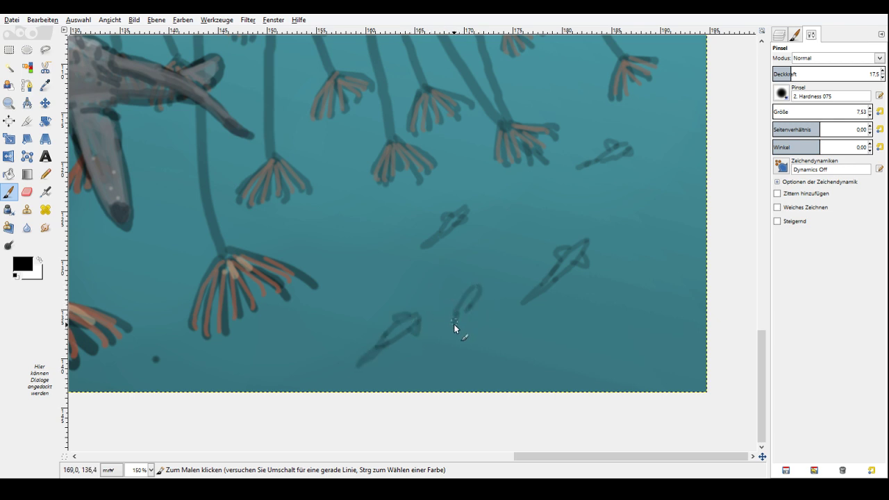
{"action": "left_click_drag", "start_coordinate": [460, 286], "coordinate": [487, 293]}
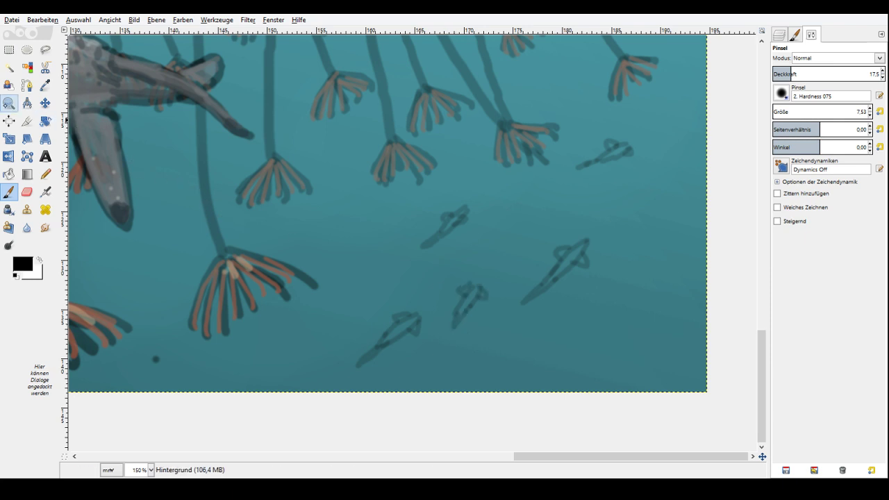
Fill the bodies of the five small fish with greyish olive, using brush size 5.53 and opacity 38.1.
{"action": "left_click", "coordinate": [8, 103]}
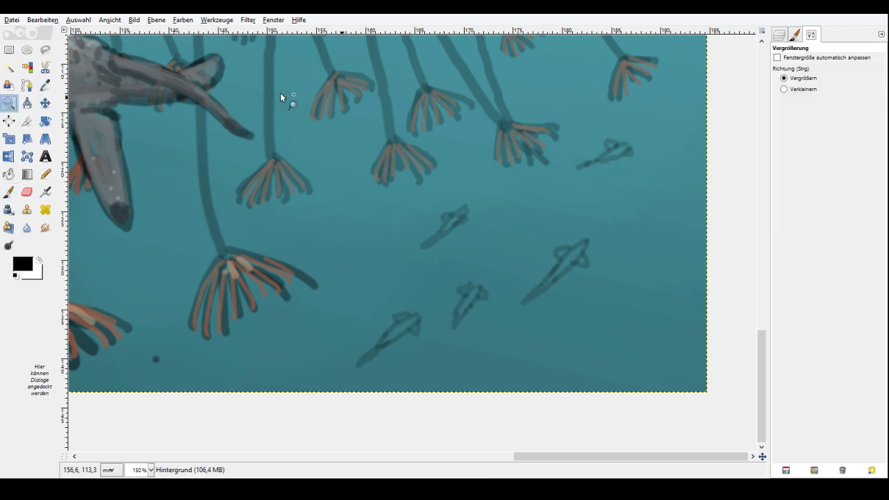
{"action": "left_click", "coordinate": [416, 366]}
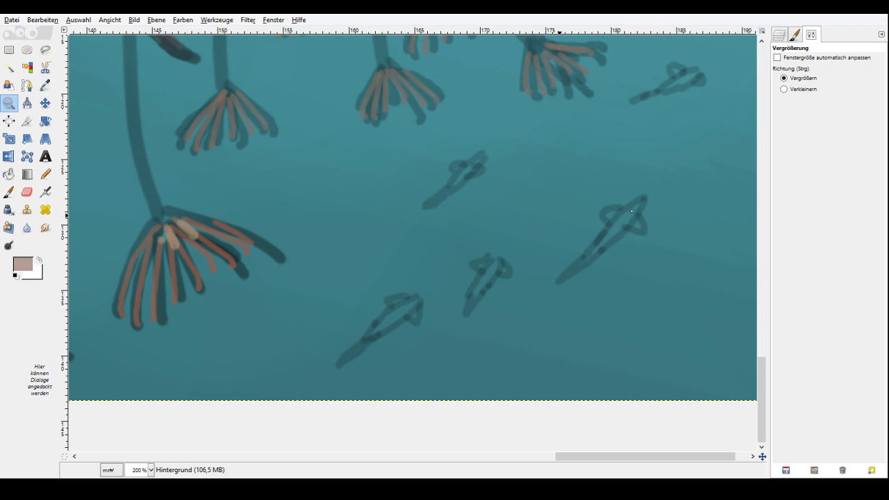
{"action": "key", "text": "p"}
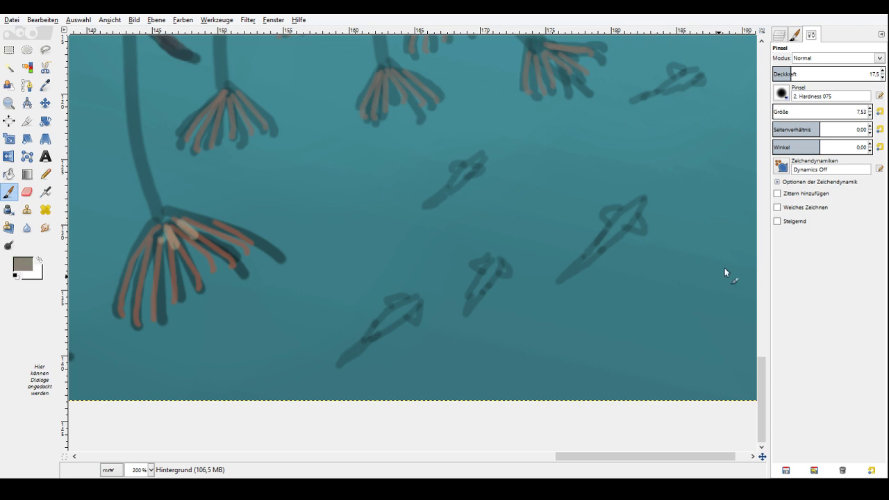
{"action": "left_click", "coordinate": [813, 72]}
{"action": "left_click", "coordinate": [869, 114]}
{"action": "left_click", "coordinate": [869, 115]}
{"action": "mouse_move", "coordinate": [383, 321]}
{"action": "left_mouse_down"}
{"action": "mouse_move", "coordinate": [368, 339]}
{"action": "mouse_move", "coordinate": [403, 311]}
{"action": "mouse_move", "coordinate": [356, 353]}
{"action": "mouse_move", "coordinate": [417, 302]}
{"action": "left_mouse_up"}
{"action": "mouse_move", "coordinate": [457, 176]}
{"action": "left_mouse_down"}
{"action": "mouse_move", "coordinate": [430, 204]}
{"action": "mouse_move", "coordinate": [482, 157]}
{"action": "left_mouse_up"}
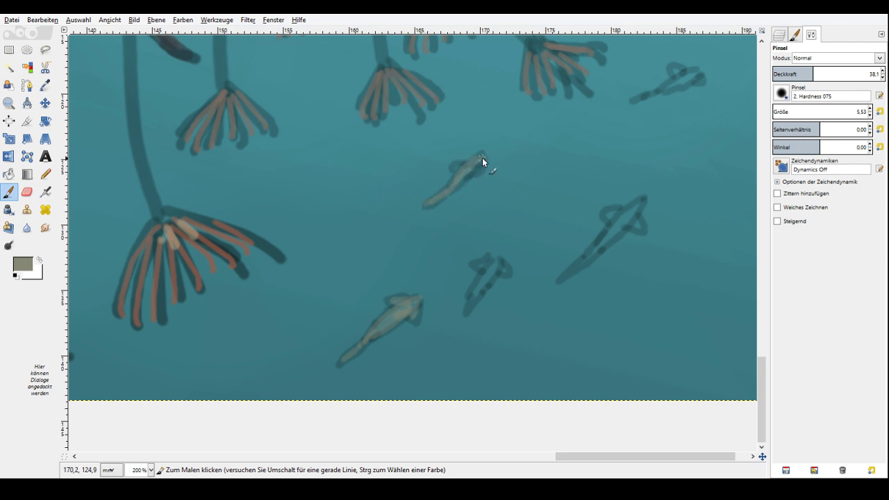
{"action": "mouse_move", "coordinate": [476, 290]}
{"action": "left_mouse_down"}
{"action": "mouse_move", "coordinate": [465, 309]}
{"action": "mouse_move", "coordinate": [503, 271]}
{"action": "mouse_move", "coordinate": [482, 266]}
{"action": "left_mouse_up"}
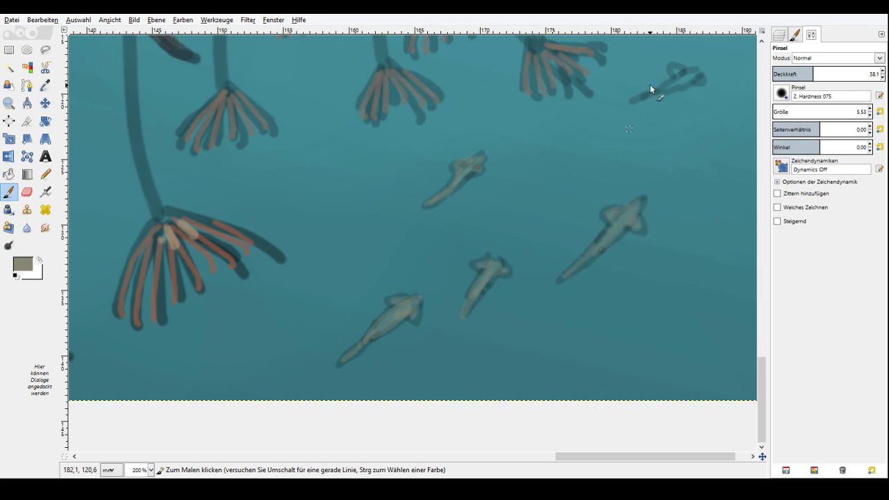
{"action": "left_click_drag", "start_coordinate": [651, 89], "coordinate": [692, 76]}
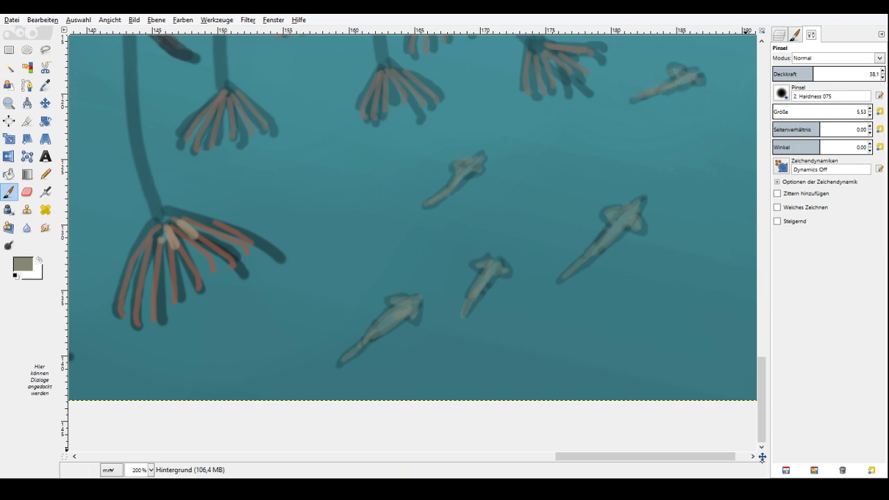
Change the paint colour to brown and shade the undersides and tails of the small fish.
{"action": "left_click_drag", "start_coordinate": [762, 458], "coordinate": [766, 455]}
{"action": "left_click", "coordinate": [619, 217]}
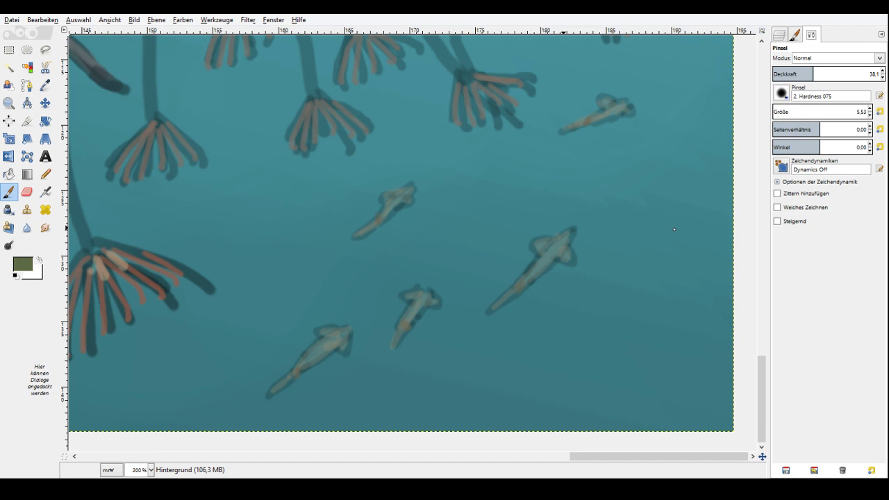
{"action": "left_click", "coordinate": [714, 284]}
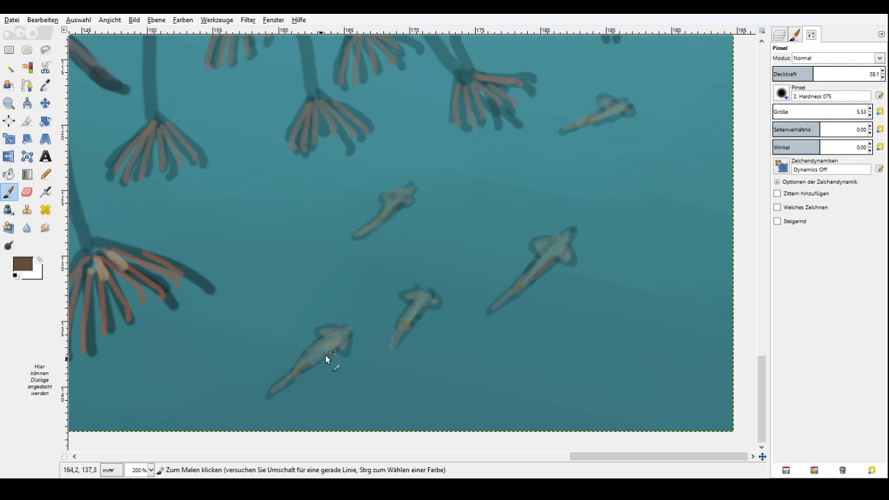
{"action": "left_click_drag", "start_coordinate": [420, 307], "coordinate": [410, 323]}
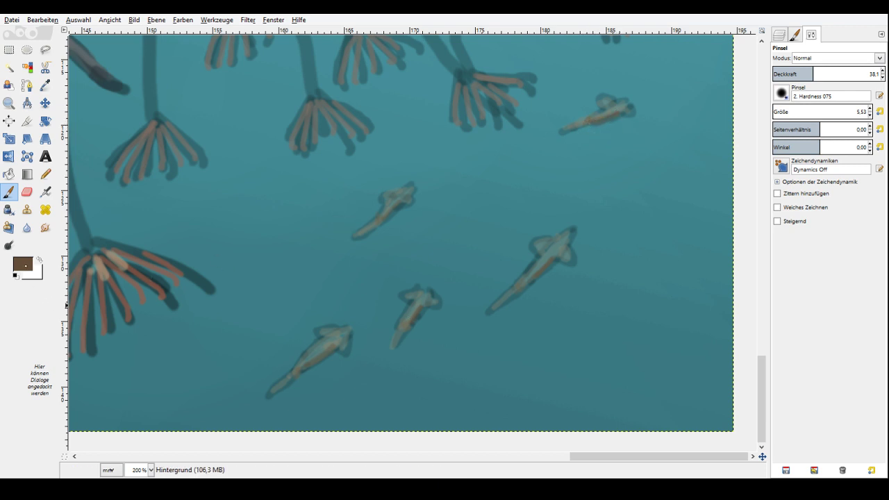
Reduce the brush size to 3.53 and dab dark brown spots on the rear bodies of the small fish.
{"action": "left_click", "coordinate": [869, 116]}
{"action": "left_click", "coordinate": [869, 116]}
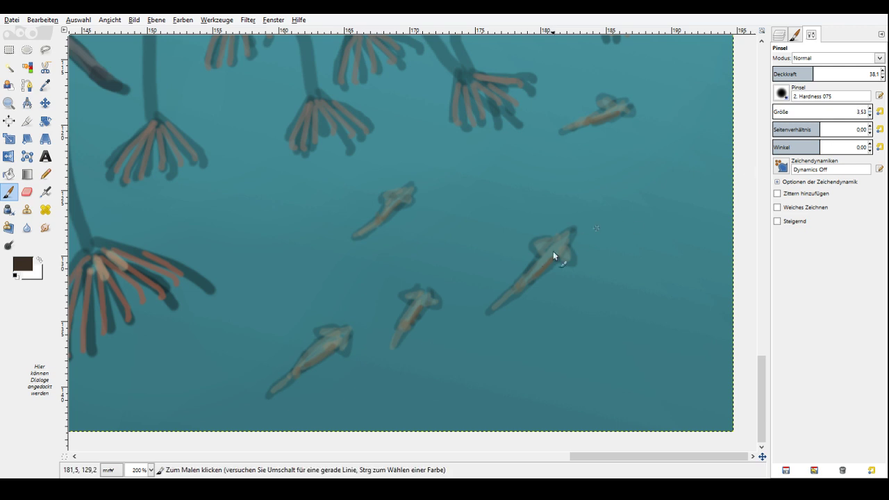
{"action": "left_click", "coordinate": [516, 297]}
{"action": "left_click", "coordinate": [377, 224]}
{"action": "left_click", "coordinate": [585, 123]}
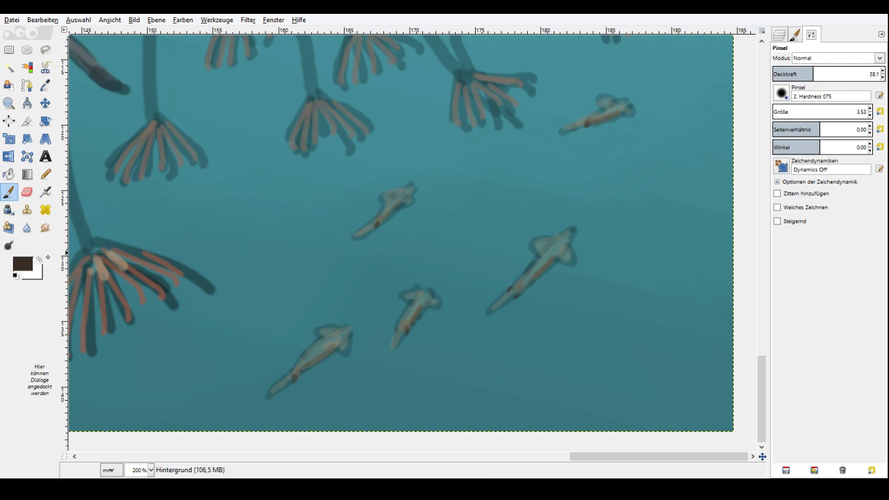
Paint short pale blue-grey stripes across the backs of the small fish behind their heads.
{"action": "key", "text": "x"}
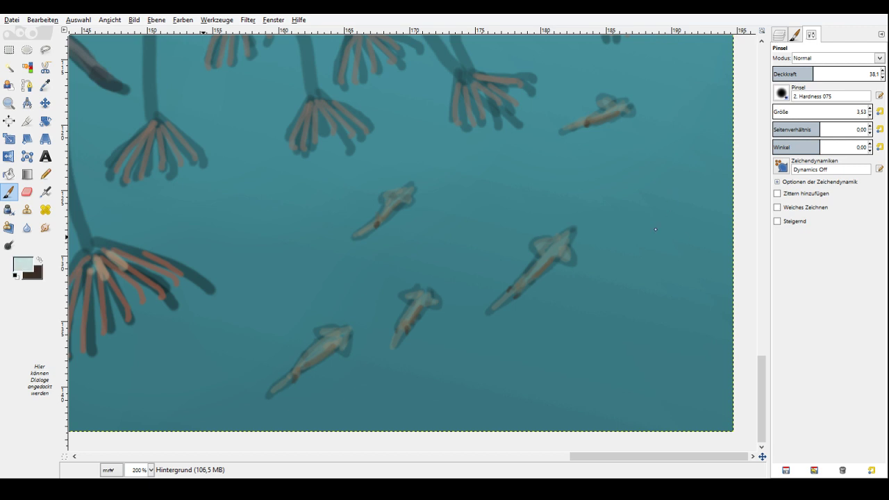
{"action": "mouse_move", "coordinate": [552, 243]}
{"action": "left_mouse_down"}
{"action": "mouse_move", "coordinate": [564, 242]}
{"action": "mouse_move", "coordinate": [554, 257]}
{"action": "left_mouse_up"}
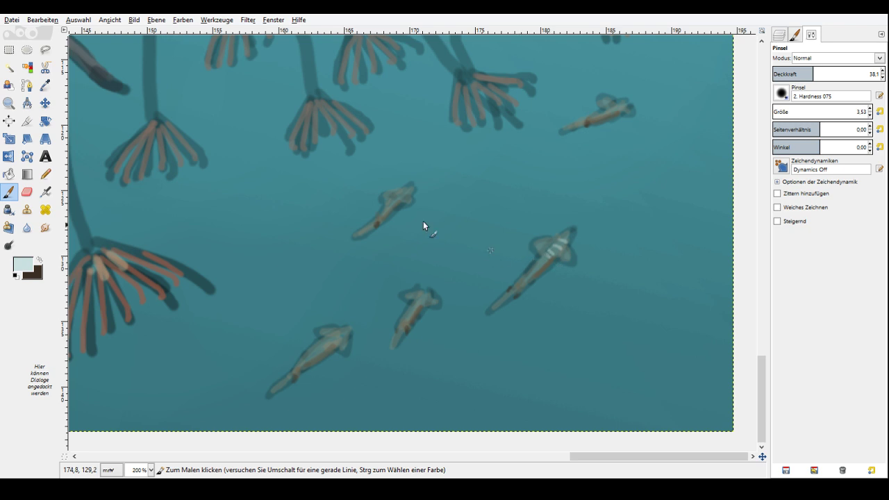
{"action": "left_click_drag", "start_coordinate": [401, 188], "coordinate": [408, 192]}
{"action": "left_click_drag", "start_coordinate": [397, 192], "coordinate": [404, 197]}
{"action": "left_click_drag", "start_coordinate": [392, 198], "coordinate": [397, 202]}
{"action": "left_click_drag", "start_coordinate": [420, 295], "coordinate": [424, 303]}
{"action": "left_click_drag", "start_coordinate": [415, 305], "coordinate": [421, 308]}
{"action": "left_click_drag", "start_coordinate": [338, 329], "coordinate": [344, 335]}
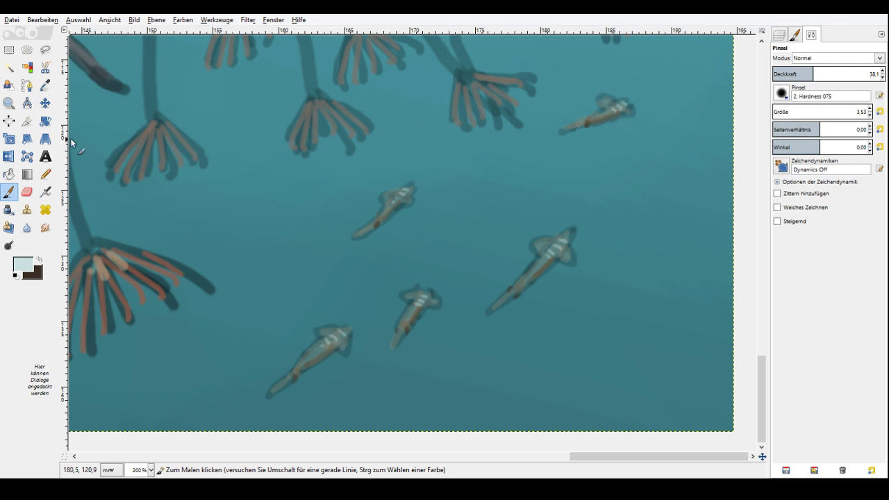
Examine the whole painting and the stalks and red crowns in its lower-left part.
{"action": "key", "text": "z"}
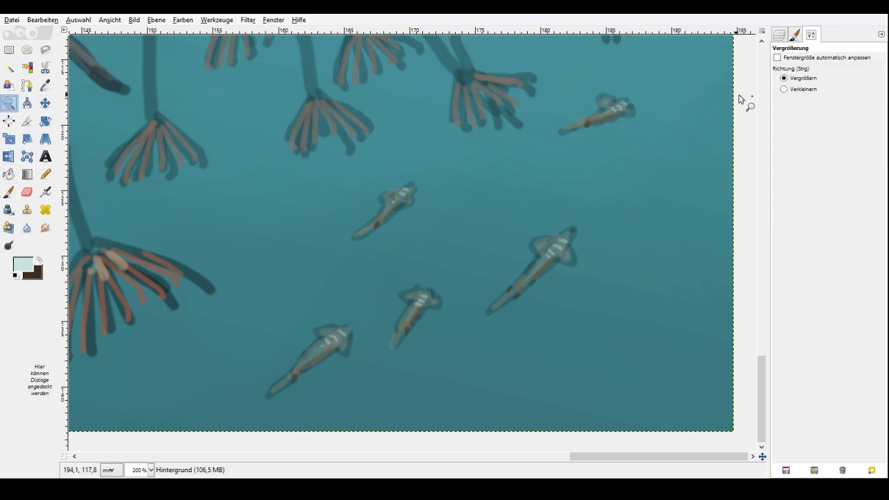
{"action": "left_click", "coordinate": [551, 207], "text": "ctrl"}
{"action": "left_click", "coordinate": [551, 209], "text": "ctrl"}
{"action": "left_click", "coordinate": [551, 212], "text": "ctrl"}
{"action": "left_click", "coordinate": [551, 220], "text": "ctrl"}
{"action": "left_click", "coordinate": [546, 246], "text": "ctrl"}
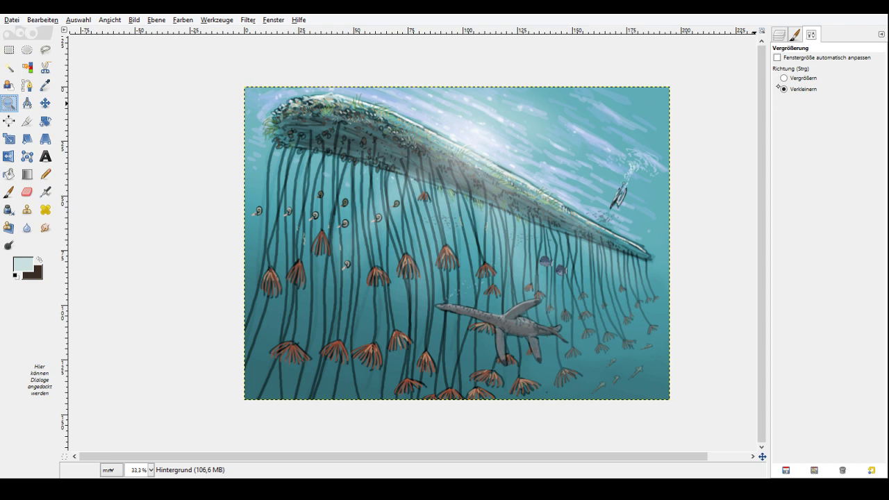
{"action": "left_click", "coordinate": [784, 78]}
{"action": "left_click", "coordinate": [367, 407]}
{"action": "left_click", "coordinate": [327, 348]}
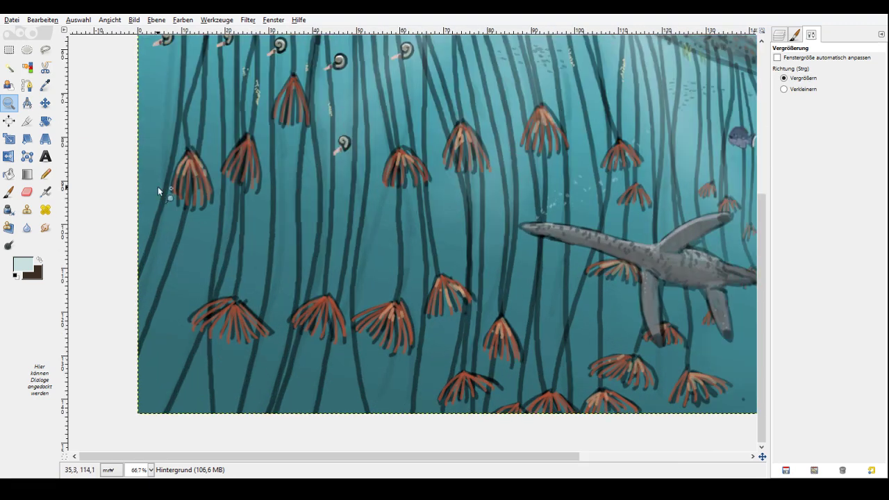
Sketch the two long sides of a large diagonal sea animal among the left stalks in black at size 8.53 and opacity 11.9.
{"action": "left_click", "coordinate": [244, 285]}
{"action": "key", "text": "x"}
{"action": "key", "text": "p"}
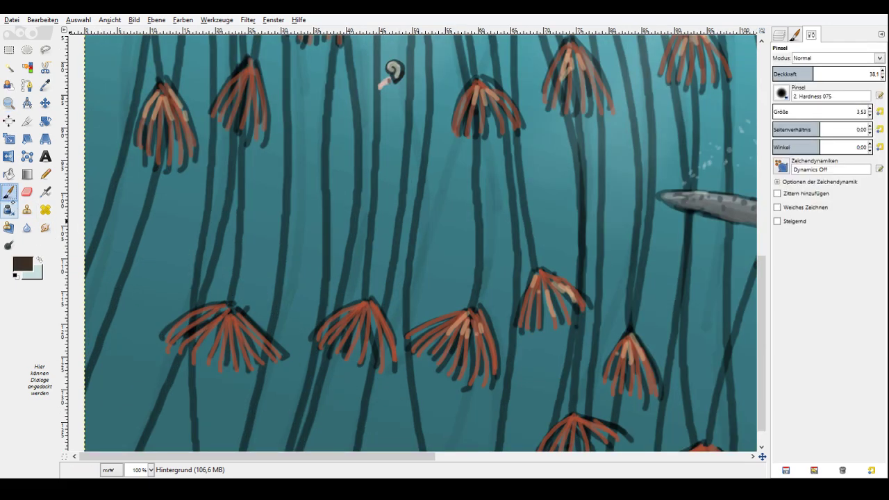
{"action": "key", "text": "d"}
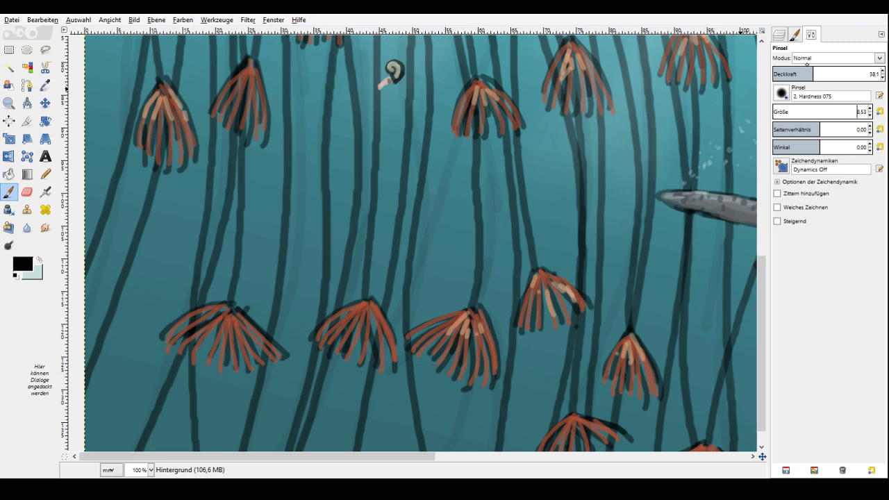
{"action": "left_click_drag", "start_coordinate": [807, 69], "coordinate": [786, 70]}
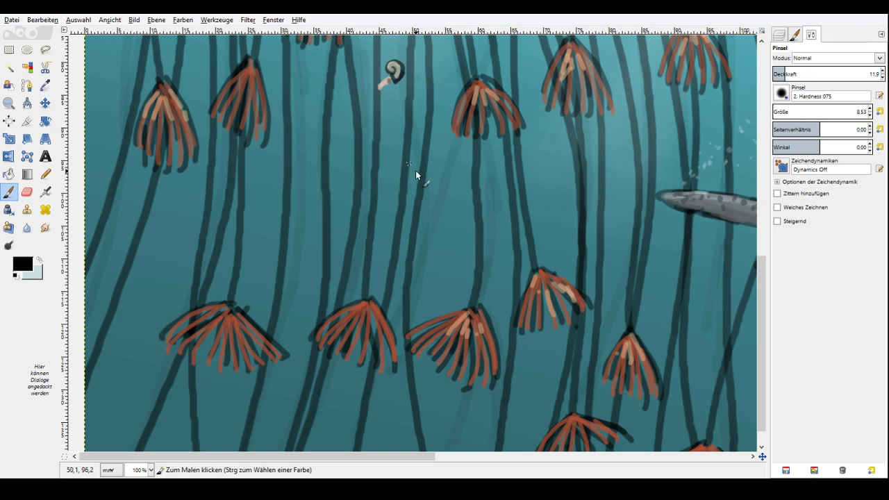
{"action": "mouse_move", "coordinate": [355, 159]}
{"action": "left_mouse_down"}
{"action": "mouse_move", "coordinate": [334, 127]}
{"action": "mouse_move", "coordinate": [357, 183]}
{"action": "mouse_move", "coordinate": [367, 168]}
{"action": "mouse_move", "coordinate": [361, 156]}
{"action": "mouse_move", "coordinate": [393, 190]}
{"action": "left_mouse_up"}
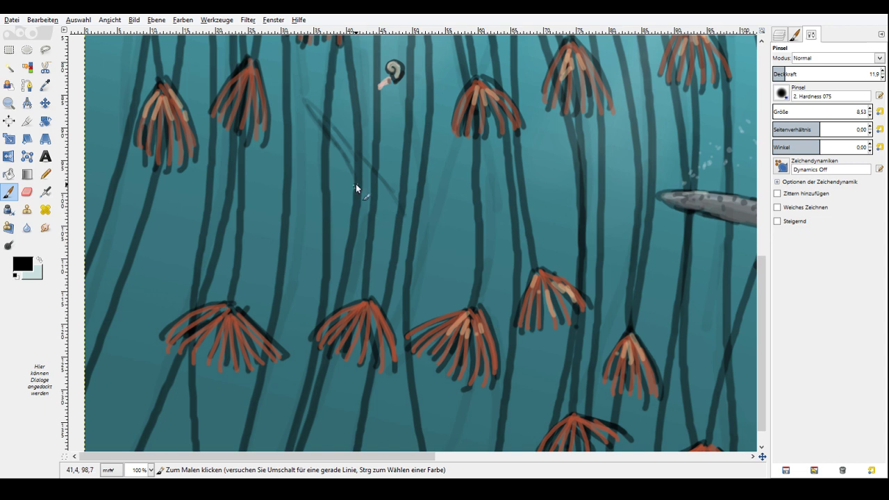
{"action": "left_click_drag", "start_coordinate": [354, 182], "coordinate": [394, 254]}
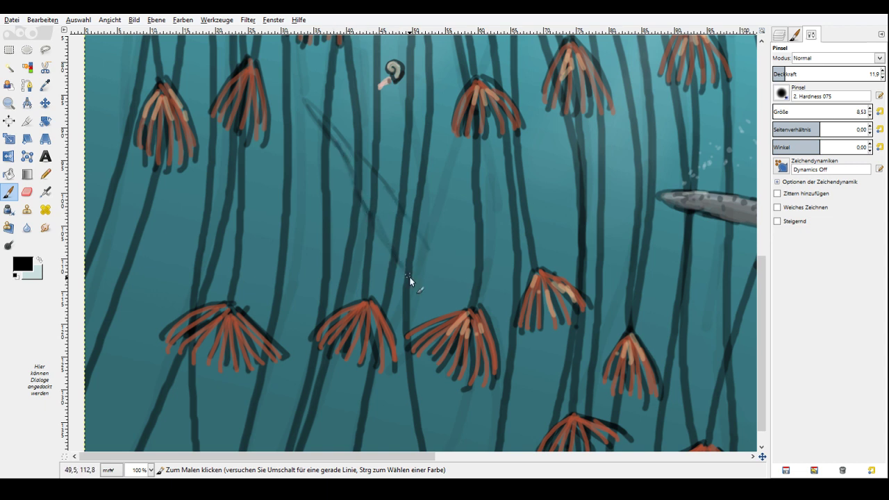
Outline the large animal's head at the lower end of its body and sketch the fins at mid-body.
{"action": "left_click_drag", "start_coordinate": [411, 275], "coordinate": [429, 249]}
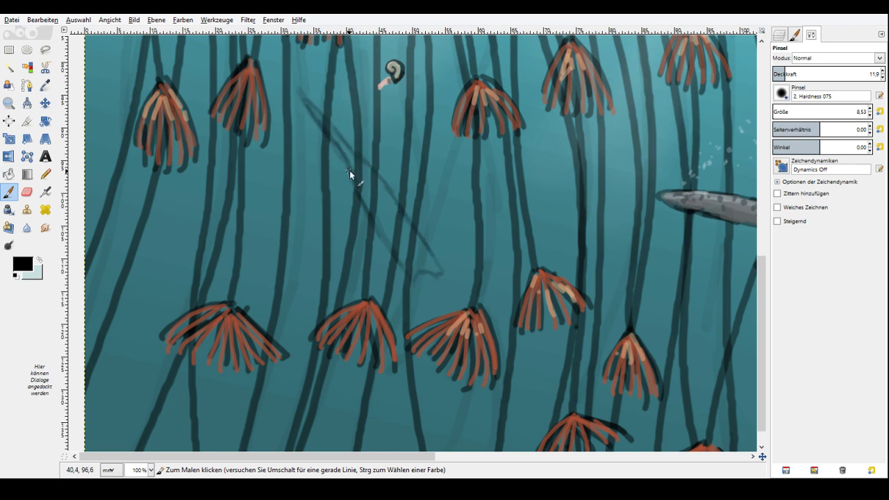
{"action": "left_click_drag", "start_coordinate": [353, 170], "coordinate": [337, 180]}
{"action": "left_click_drag", "start_coordinate": [341, 180], "coordinate": [389, 162]}
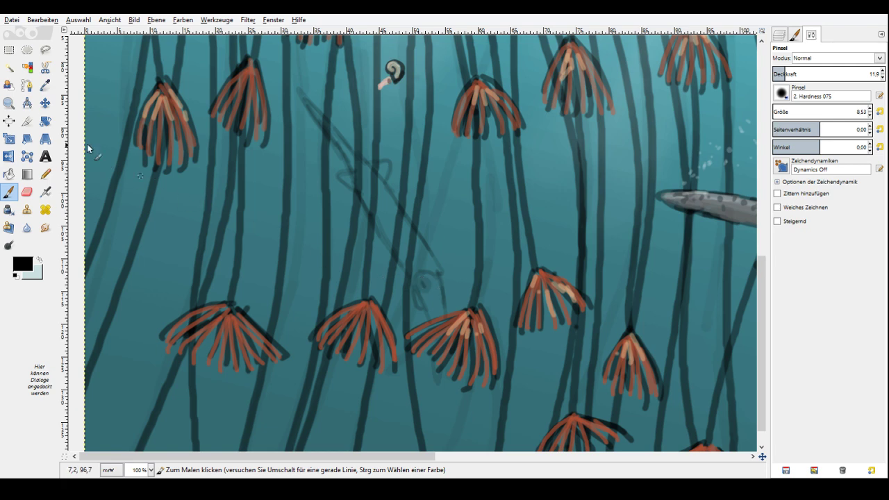
Darken the large sea animal's long body outlines and its mid-body fins in black at size 8.53 and opacity 25.8.
{"action": "left_click", "coordinate": [9, 103]}
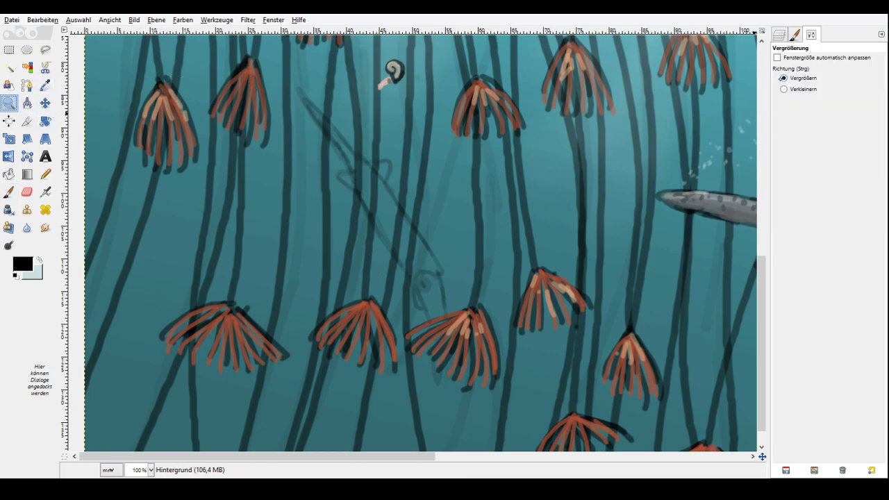
{"action": "left_click", "coordinate": [323, 156]}
{"action": "left_click", "coordinate": [9, 192]}
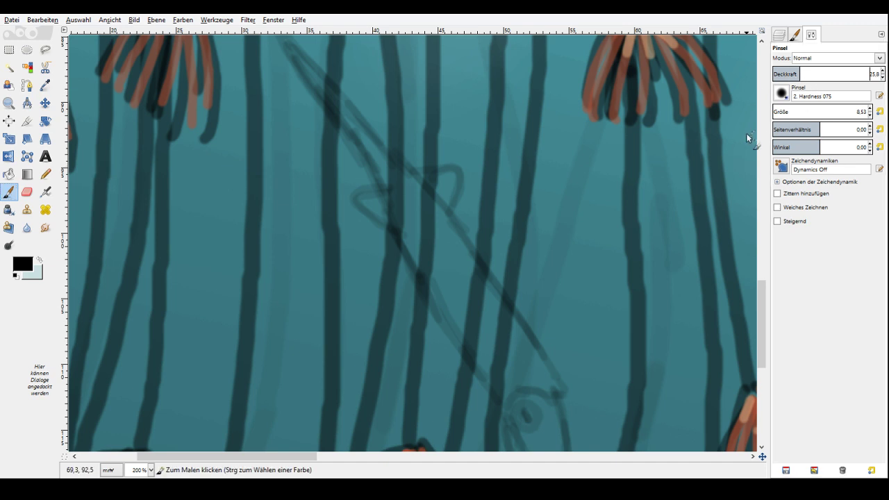
{"action": "left_click_drag", "start_coordinate": [377, 179], "coordinate": [341, 128]}
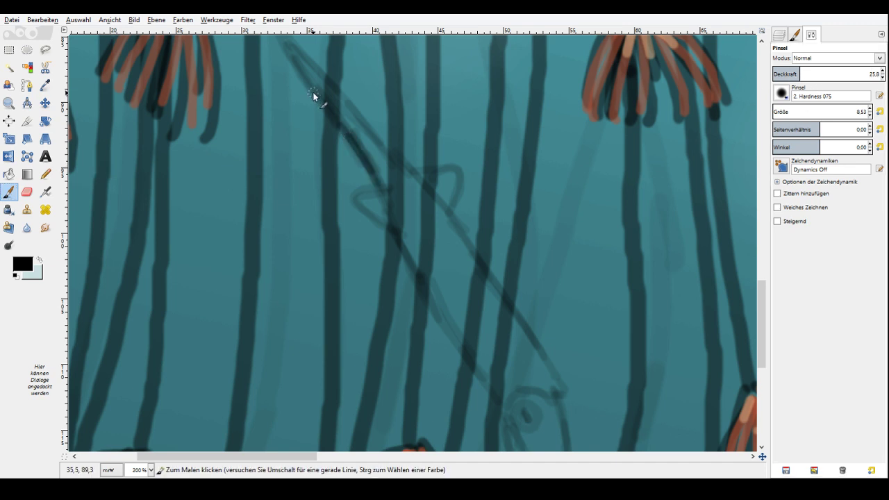
{"action": "left_click_drag", "start_coordinate": [284, 37], "coordinate": [336, 92]}
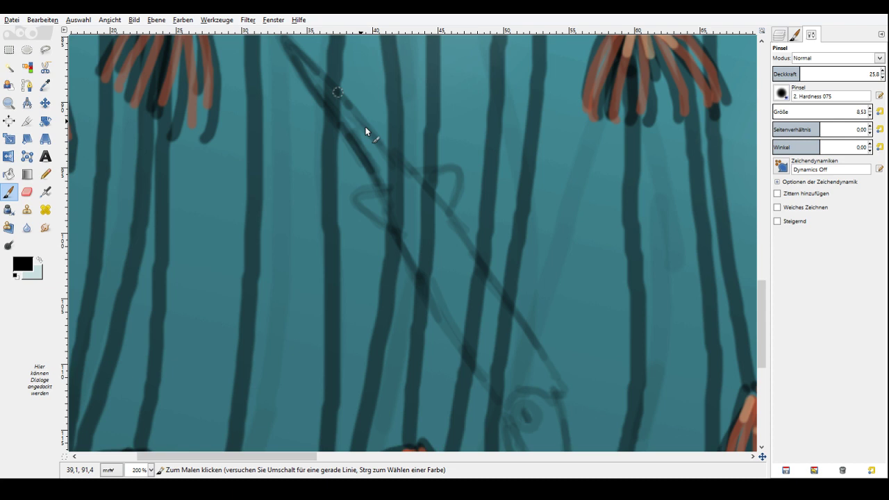
{"action": "left_click_drag", "start_coordinate": [366, 127], "coordinate": [406, 171]}
{"action": "left_click_drag", "start_coordinate": [388, 188], "coordinate": [380, 223]}
{"action": "mouse_move", "coordinate": [414, 173]}
{"action": "left_mouse_down"}
{"action": "mouse_move", "coordinate": [436, 174]}
{"action": "mouse_move", "coordinate": [459, 191]}
{"action": "mouse_move", "coordinate": [453, 207]}
{"action": "left_mouse_up"}
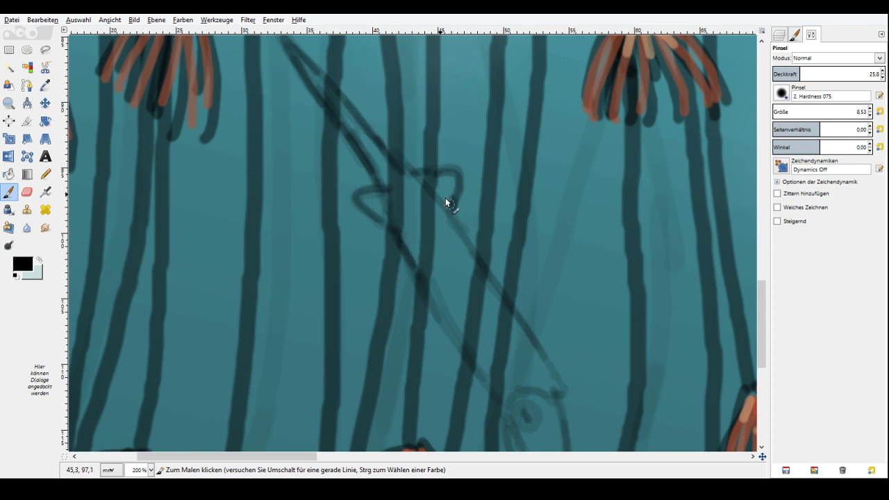
{"action": "left_click_drag", "start_coordinate": [445, 201], "coordinate": [554, 374]}
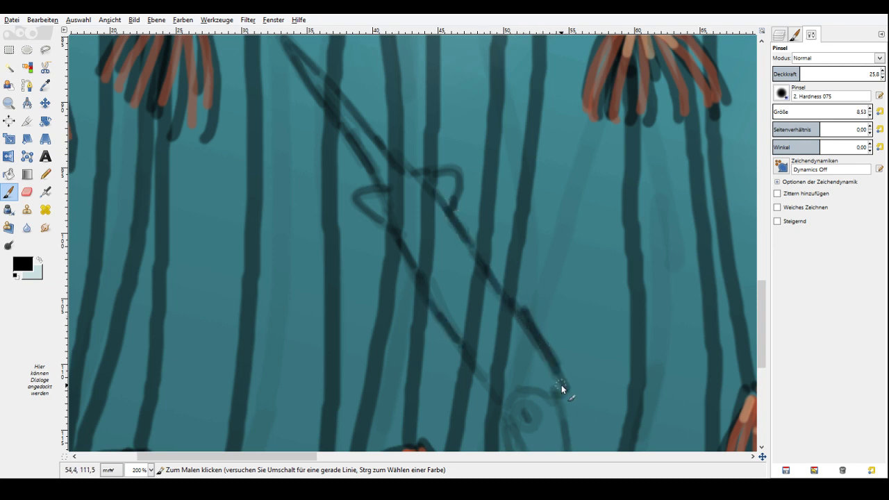
Strengthen the animal's head and eye outlines, then trace its outer arm edges and the tip below the red crown at size 6.53 and opacity 40.7.
{"action": "scroll", "coordinate": [562, 385], "scroll_direction": "down", "scroll_amount": 5}
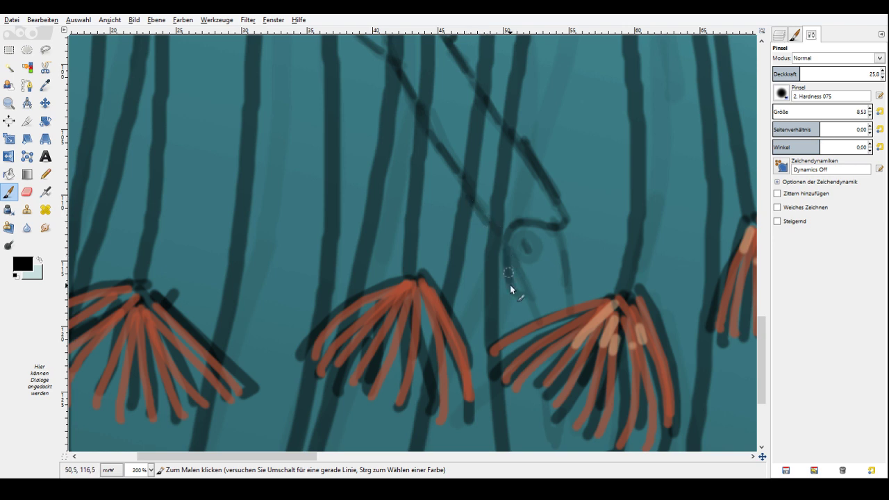
{"action": "left_click_drag", "start_coordinate": [510, 285], "coordinate": [531, 253]}
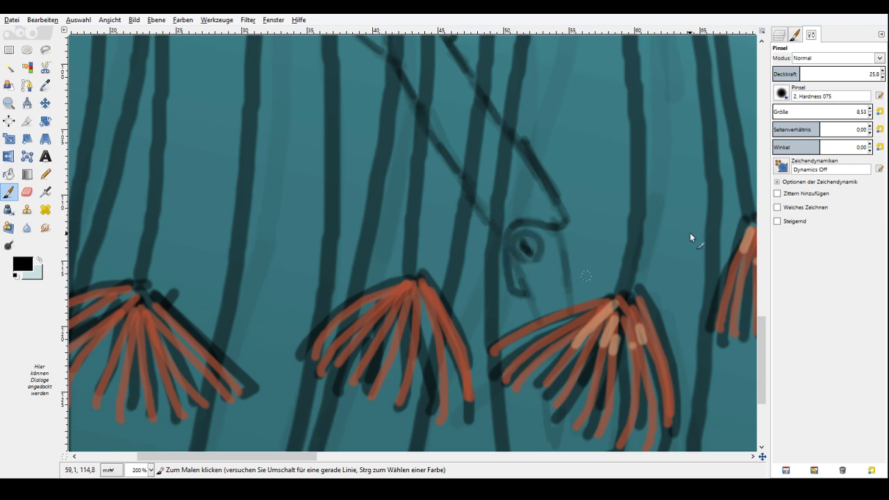
{"action": "scroll", "coordinate": [660, 247], "scroll_direction": "down", "scroll_amount": 3}
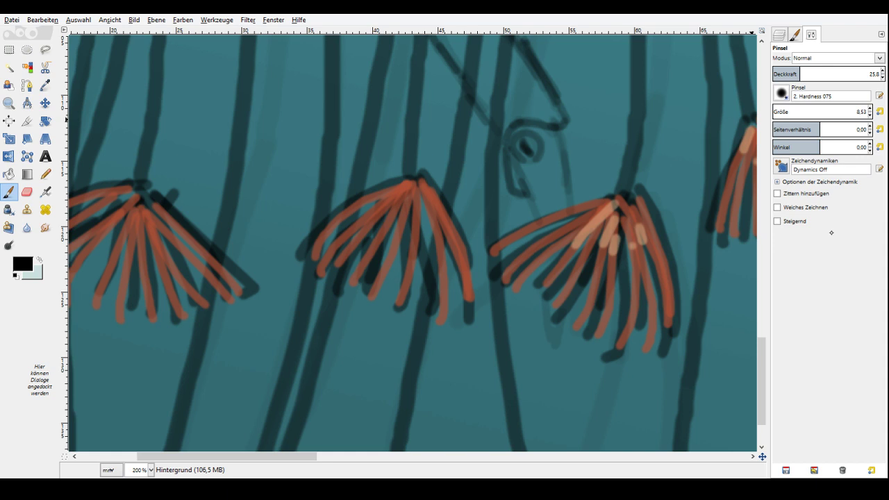
{"action": "left_click", "coordinate": [816, 73]}
{"action": "left_click_drag", "start_coordinate": [512, 163], "coordinate": [537, 217]}
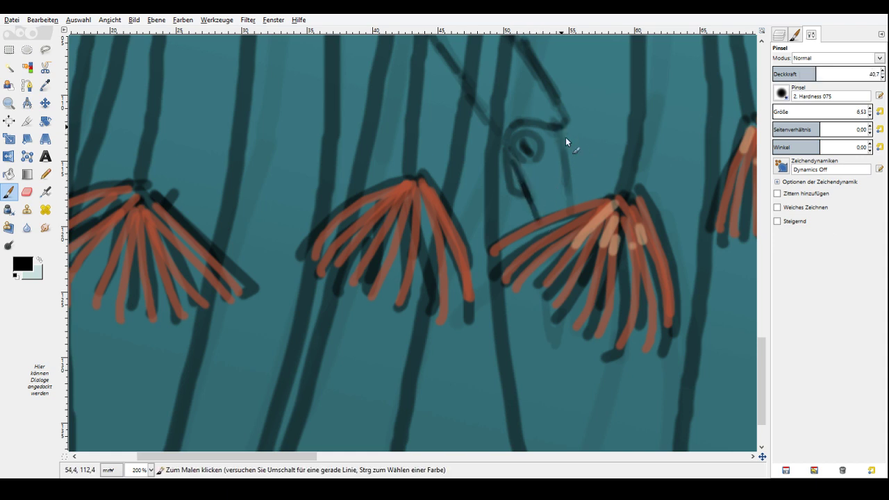
{"action": "left_click_drag", "start_coordinate": [566, 138], "coordinate": [576, 205]}
{"action": "left_click_drag", "start_coordinate": [545, 295], "coordinate": [558, 314]}
Draw thin black lines separating the arms on the animal's head at opacity 30.9.
{"action": "left_click", "coordinate": [806, 73]}
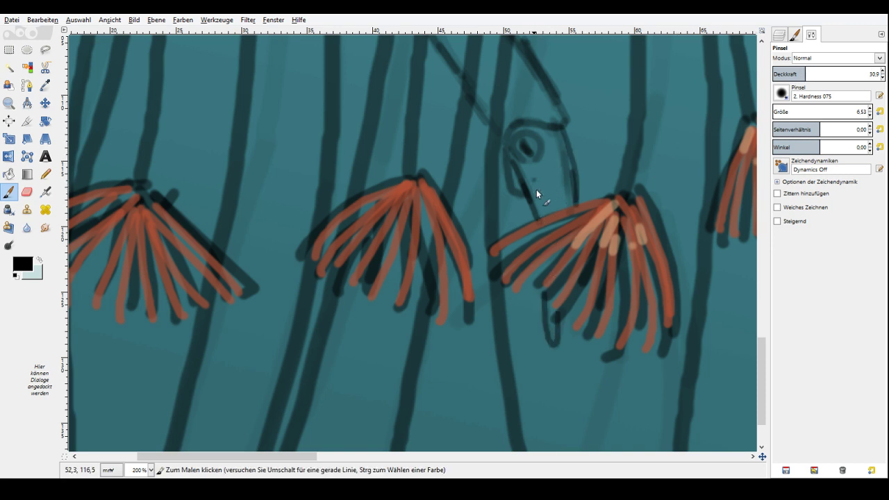
{"action": "mouse_move", "coordinate": [535, 182]}
{"action": "left_mouse_down"}
{"action": "mouse_move", "coordinate": [548, 213]}
{"action": "mouse_move", "coordinate": [543, 229]}
{"action": "left_mouse_up"}
{"action": "left_click_drag", "start_coordinate": [557, 171], "coordinate": [560, 214]}
{"action": "left_click_drag", "start_coordinate": [567, 174], "coordinate": [563, 221]}
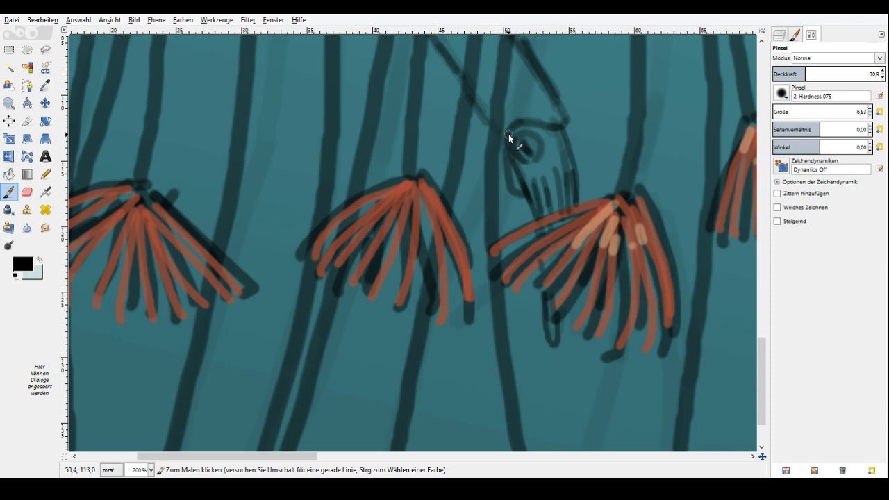
Paint short black cross stripes from the animal's pointed tail end to just below its fins.
{"action": "left_click_drag", "start_coordinate": [762, 456], "coordinate": [762, 453]}
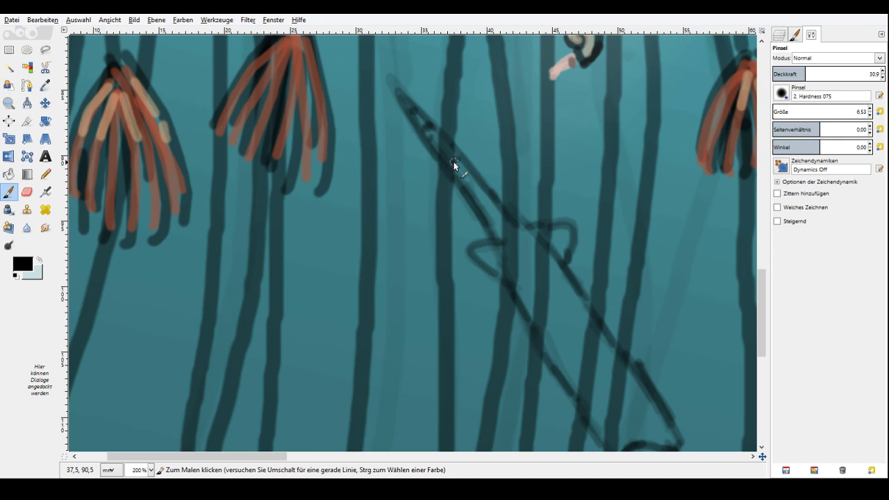
{"action": "left_click_drag", "start_coordinate": [453, 162], "coordinate": [494, 212]}
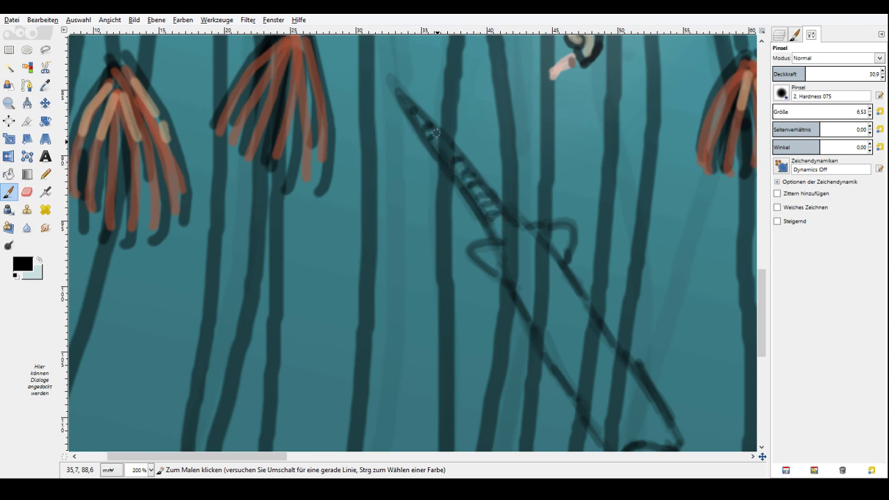
{"action": "left_click_drag", "start_coordinate": [506, 226], "coordinate": [503, 230]}
{"action": "left_click_drag", "start_coordinate": [522, 233], "coordinate": [514, 236]}
{"action": "left_click_drag", "start_coordinate": [531, 245], "coordinate": [522, 247]}
{"action": "left_click_drag", "start_coordinate": [530, 263], "coordinate": [530, 281]}
{"action": "left_click_drag", "start_coordinate": [562, 275], "coordinate": [561, 290]}
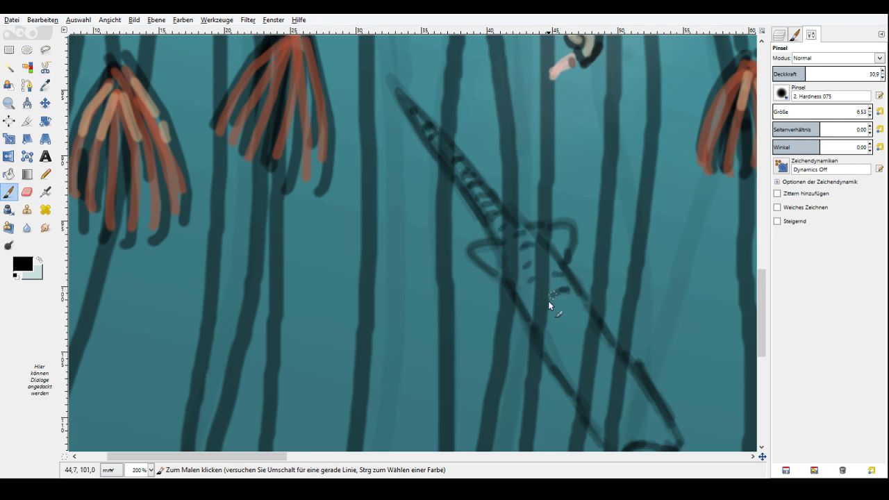
Continue the short black marks down the animal's lower body toward the head.
{"action": "mouse_move", "coordinate": [582, 300]}
{"action": "left_mouse_down"}
{"action": "mouse_move", "coordinate": [557, 312]}
{"action": "mouse_move", "coordinate": [569, 323]}
{"action": "left_mouse_up"}
{"action": "left_click_drag", "start_coordinate": [579, 335], "coordinate": [571, 340]}
{"action": "left_click", "coordinate": [574, 358]}
{"action": "left_click_drag", "start_coordinate": [612, 347], "coordinate": [599, 351]}
{"action": "left_click_drag", "start_coordinate": [608, 360], "coordinate": [601, 364]}
{"action": "left_click_drag", "start_coordinate": [608, 371], "coordinate": [601, 376]}
{"action": "left_click", "coordinate": [597, 390]}
{"action": "left_click", "coordinate": [635, 400]}
{"action": "left_click", "coordinate": [632, 414]}
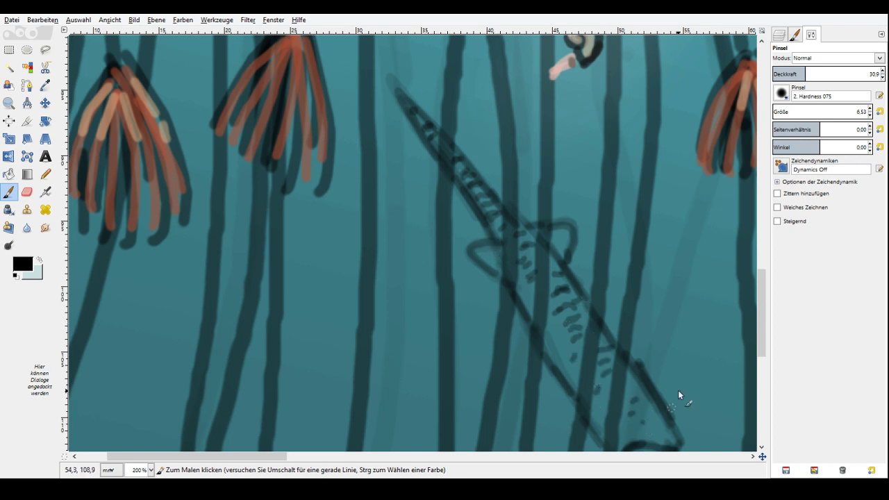
Fill the gaps between the tail stripes and the two fins with pale beige at size 6.53 and opacity 30.9.
{"action": "left_click", "coordinate": [568, 322]}
{"action": "key", "text": "x"}
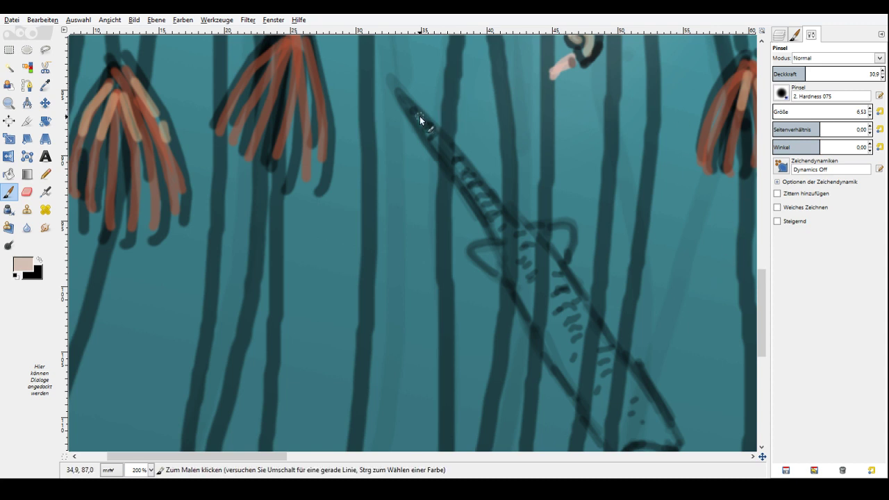
{"action": "left_click_drag", "start_coordinate": [403, 99], "coordinate": [408, 105]}
{"action": "left_click_drag", "start_coordinate": [416, 117], "coordinate": [437, 147]}
{"action": "mouse_move", "coordinate": [463, 167]}
{"action": "left_mouse_down"}
{"action": "mouse_move", "coordinate": [473, 196]}
{"action": "mouse_move", "coordinate": [487, 200]}
{"action": "mouse_move", "coordinate": [479, 205]}
{"action": "mouse_move", "coordinate": [499, 222]}
{"action": "left_mouse_up"}
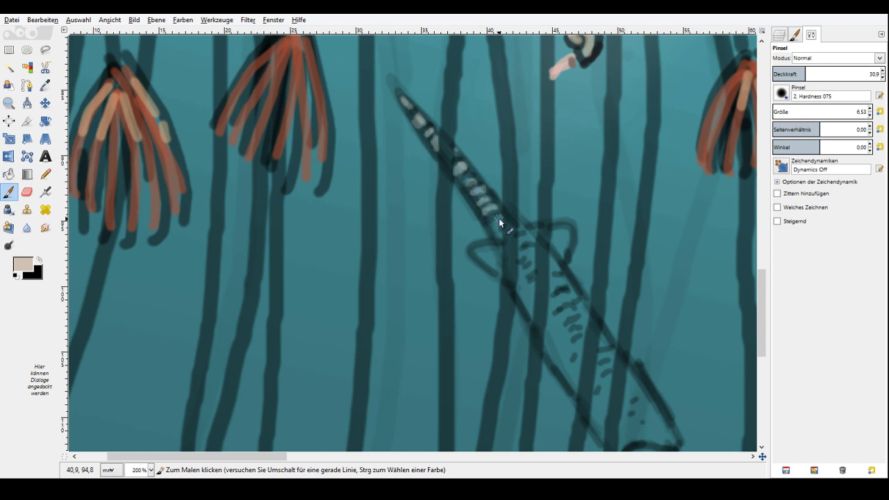
{"action": "mouse_move", "coordinate": [492, 207]}
{"action": "left_mouse_down"}
{"action": "mouse_move", "coordinate": [520, 232]}
{"action": "mouse_move", "coordinate": [503, 235]}
{"action": "mouse_move", "coordinate": [495, 273]}
{"action": "mouse_move", "coordinate": [492, 258]}
{"action": "mouse_move", "coordinate": [557, 268]}
{"action": "mouse_move", "coordinate": [568, 235]}
{"action": "left_mouse_up"}
{"action": "left_click", "coordinate": [520, 229]}
{"action": "left_click", "coordinate": [536, 231]}
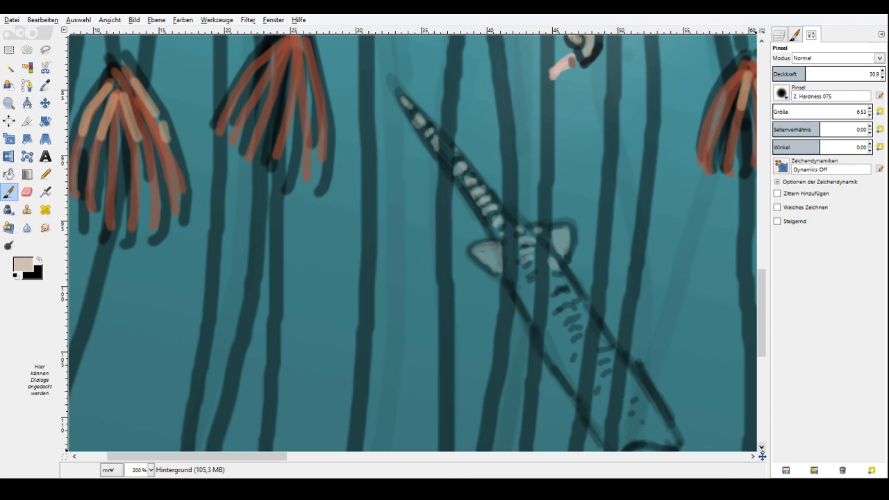
Paint pale beige bands along the animal's lower body from the fins to the head rim.
{"action": "left_click_drag", "start_coordinate": [763, 457], "coordinate": [766, 460]}
{"action": "left_click_drag", "start_coordinate": [404, 176], "coordinate": [418, 186]}
{"action": "mouse_move", "coordinate": [473, 201]}
{"action": "left_mouse_down"}
{"action": "mouse_move", "coordinate": [490, 214]}
{"action": "mouse_move", "coordinate": [476, 224]}
{"action": "left_mouse_up"}
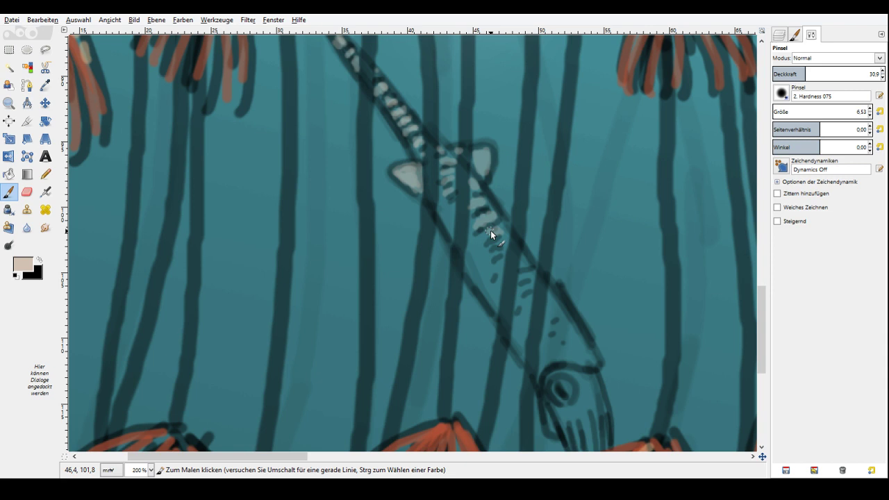
{"action": "left_click_drag", "start_coordinate": [490, 230], "coordinate": [500, 265]}
{"action": "left_click", "coordinate": [492, 254]}
{"action": "left_click", "coordinate": [525, 285]}
{"action": "left_click", "coordinate": [552, 298]}
{"action": "left_click", "coordinate": [529, 301]}
{"action": "left_click", "coordinate": [557, 306]}
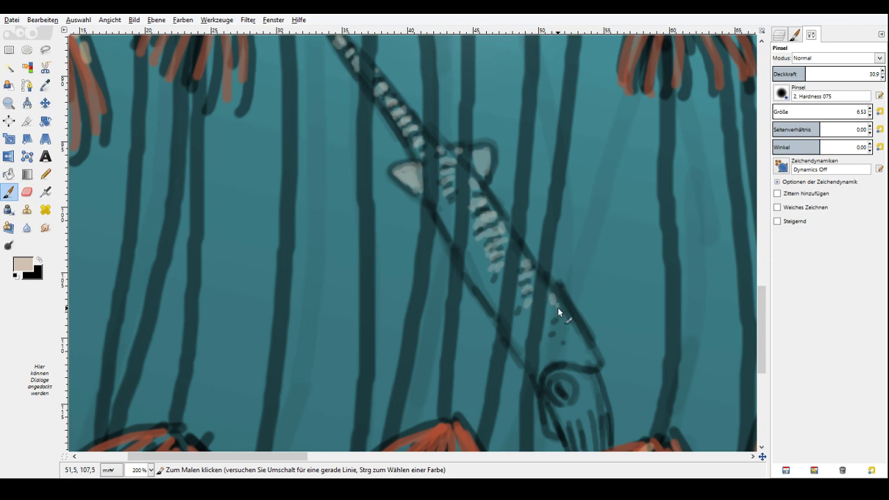
{"action": "mouse_move", "coordinate": [558, 309]}
{"action": "left_mouse_down"}
{"action": "mouse_move", "coordinate": [558, 340]}
{"action": "mouse_move", "coordinate": [577, 340]}
{"action": "mouse_move", "coordinate": [571, 343]}
{"action": "mouse_move", "coordinate": [581, 362]}
{"action": "left_mouse_up"}
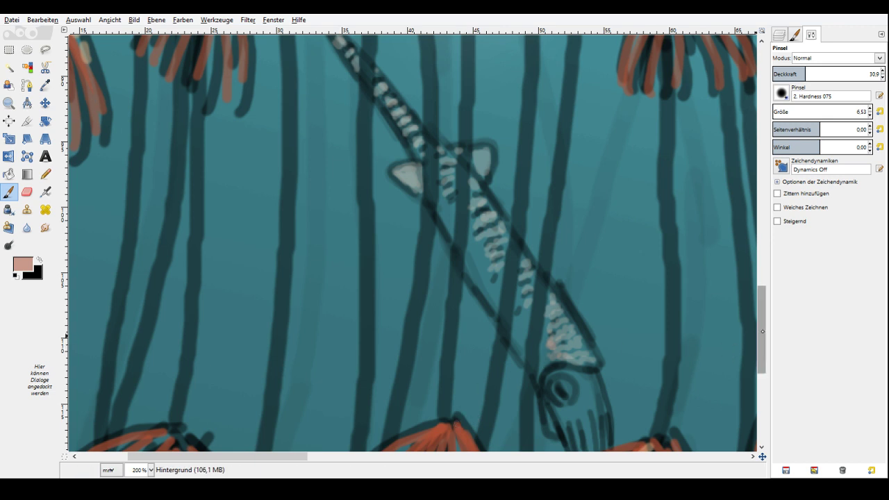
Add salmon-pink touches over the pale bands along the animal's body.
{"action": "left_click_drag", "start_coordinate": [762, 331], "coordinate": [763, 305]}
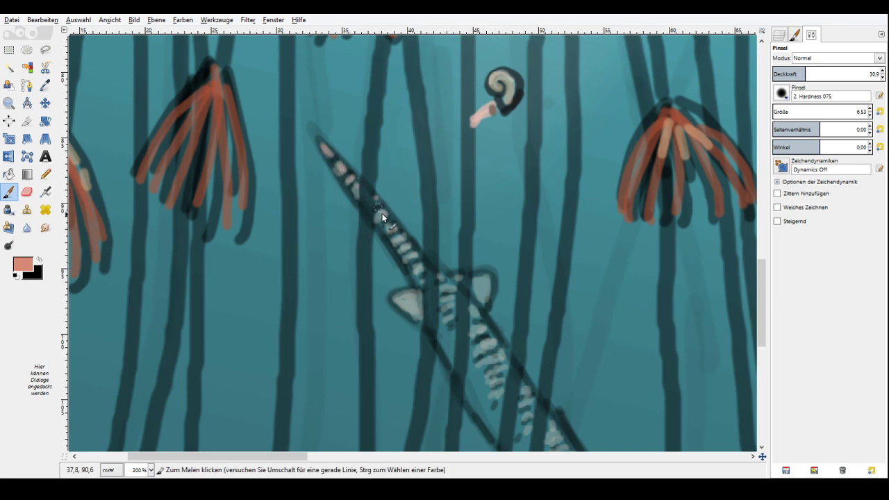
{"action": "left_click_drag", "start_coordinate": [382, 213], "coordinate": [416, 269]}
{"action": "mouse_move", "coordinate": [443, 285]}
{"action": "left_mouse_down"}
{"action": "mouse_move", "coordinate": [452, 337]}
{"action": "mouse_move", "coordinate": [484, 346]}
{"action": "left_mouse_up"}
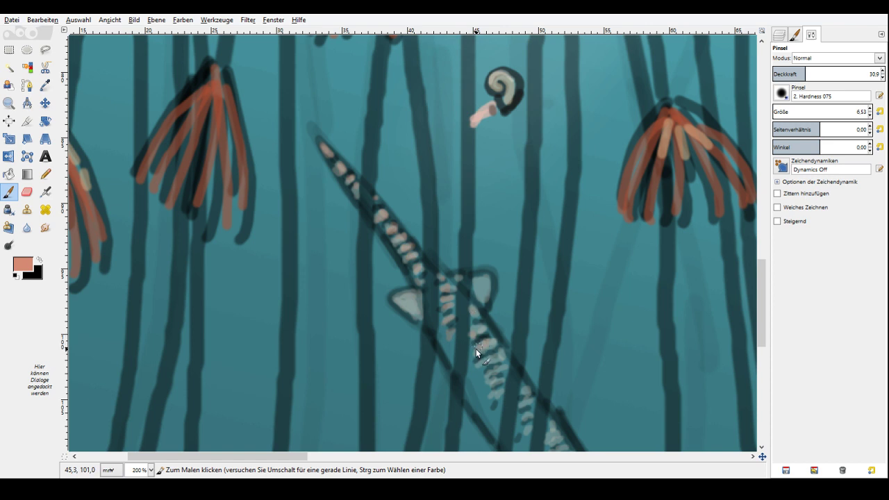
{"action": "mouse_move", "coordinate": [476, 349]}
{"action": "left_mouse_down"}
{"action": "mouse_move", "coordinate": [513, 408]}
{"action": "mouse_move", "coordinate": [526, 381]}
{"action": "mouse_move", "coordinate": [500, 382]}
{"action": "mouse_move", "coordinate": [501, 357]}
{"action": "left_mouse_up"}
{"action": "left_click_drag", "start_coordinate": [763, 290], "coordinate": [763, 341]}
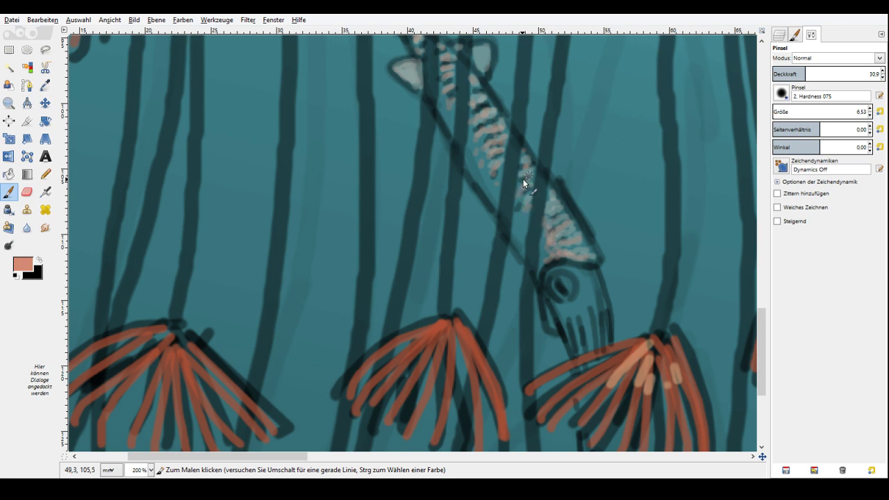
Shade the body's bands and the edges of the fins in dark reddish brown, raising the opacity to 42.8.
{"action": "left_click_drag", "start_coordinate": [629, 182], "coordinate": [645, 195]}
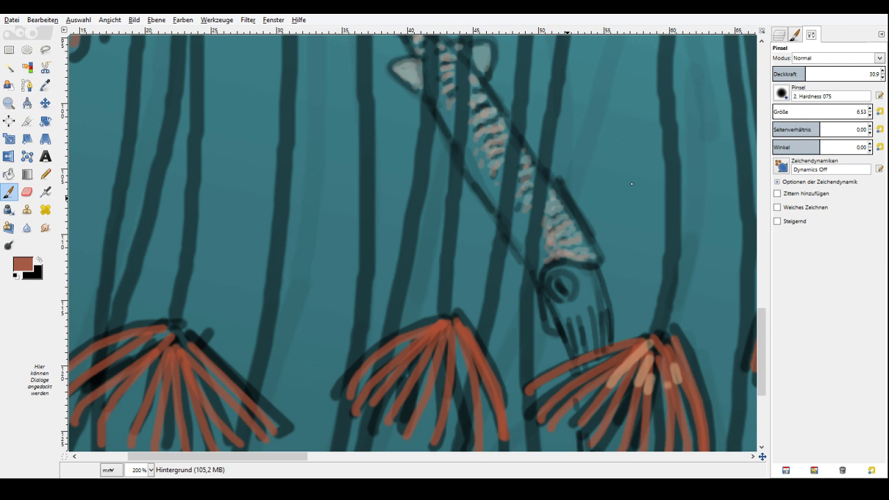
{"action": "left_click_drag", "start_coordinate": [631, 183], "coordinate": [708, 273]}
{"action": "left_click", "coordinate": [819, 73]}
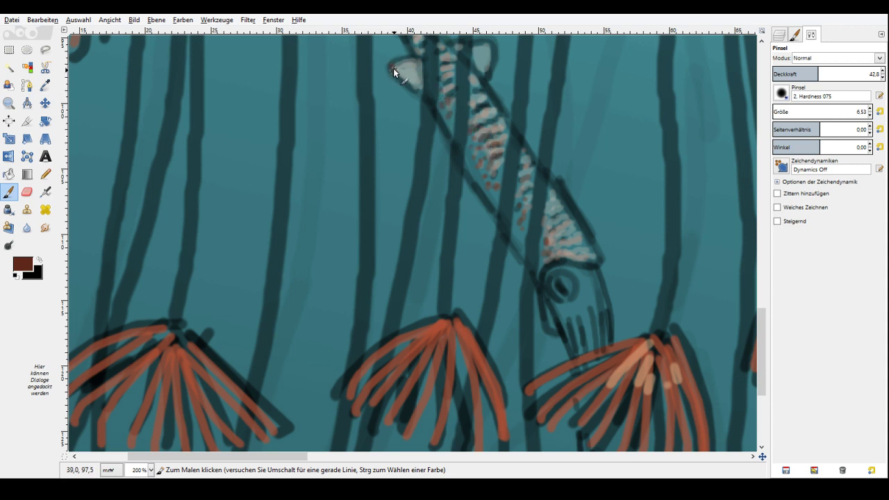
{"action": "left_click_drag", "start_coordinate": [487, 44], "coordinate": [487, 71]}
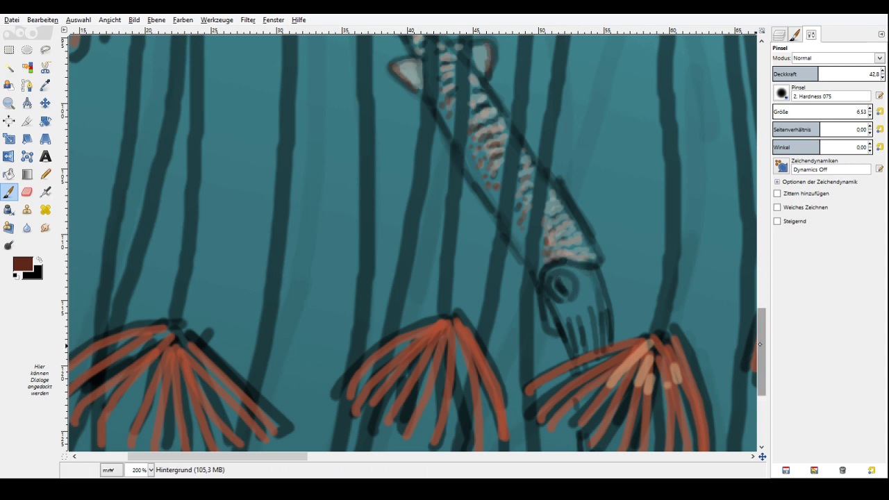
{"action": "scroll", "coordinate": [760, 344], "scroll_direction": "up", "scroll_amount": 5}
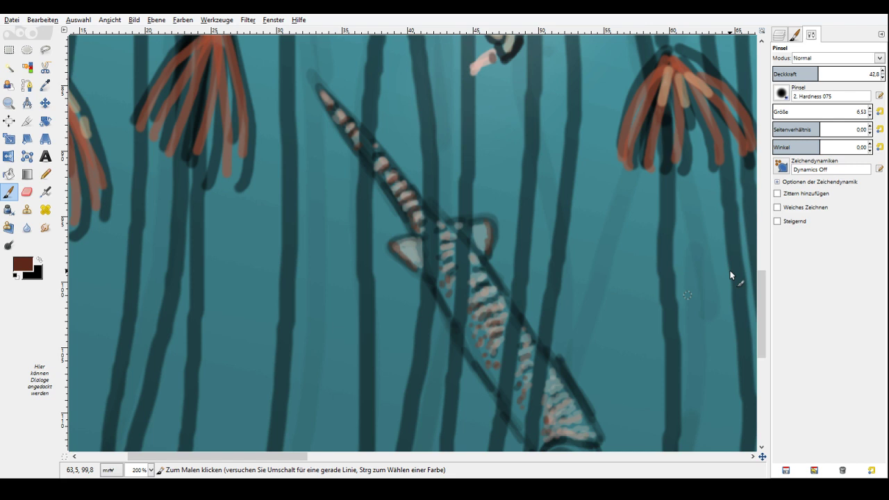
Shade the animal's underside, head and arms in grey-violet at opacity 42.8, including the arm tip below the red crown.
{"action": "scroll", "coordinate": [731, 276], "scroll_direction": "down", "scroll_amount": 3}
{"action": "left_click_drag", "start_coordinate": [636, 212], "coordinate": [675, 177]}
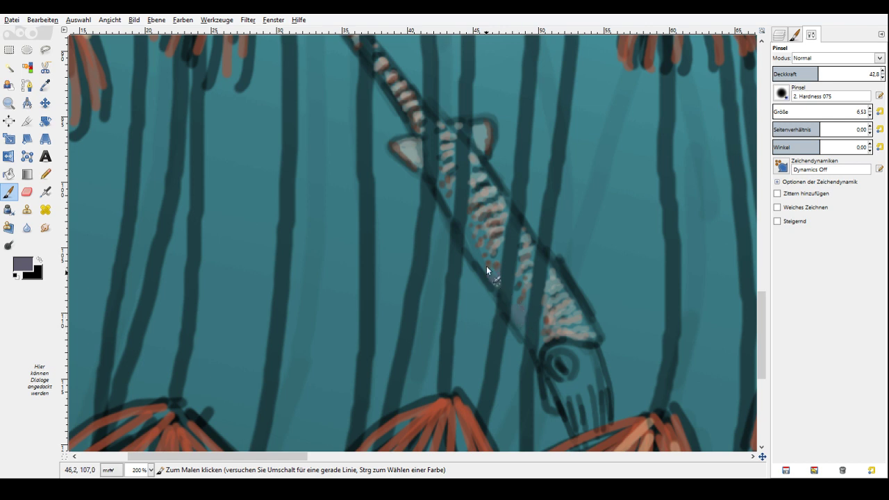
{"action": "left_click_drag", "start_coordinate": [762, 333], "coordinate": [762, 379]}
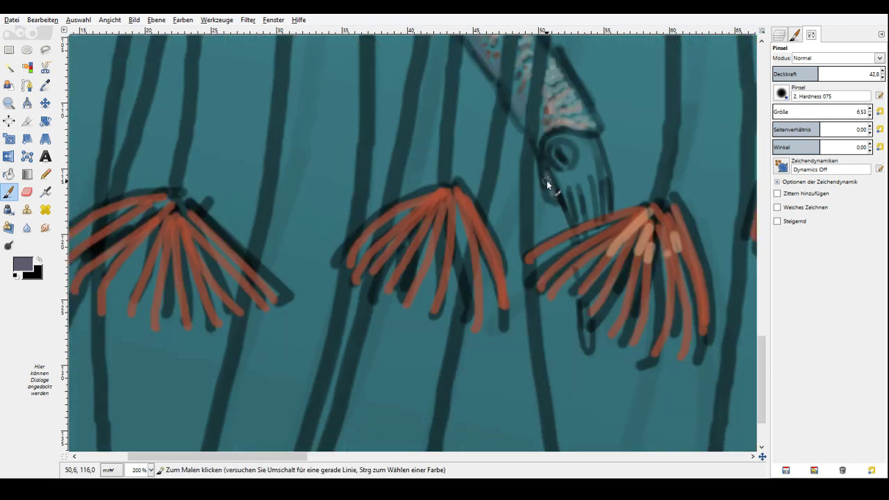
{"action": "left_click_drag", "start_coordinate": [550, 189], "coordinate": [587, 160]}
{"action": "mouse_move", "coordinate": [585, 313]}
{"action": "left_mouse_down"}
{"action": "mouse_move", "coordinate": [585, 331]}
{"action": "mouse_move", "coordinate": [597, 334]}
{"action": "left_mouse_up"}
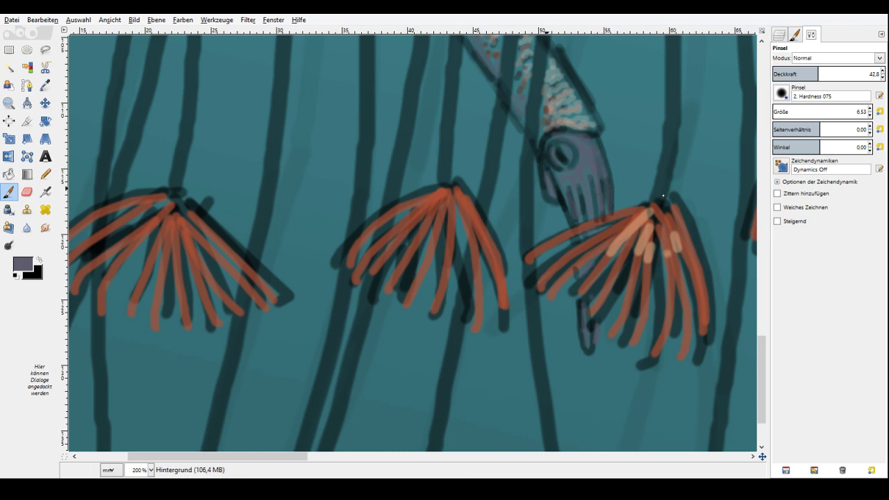
Speckle the squid-like animal's head and arms with pale beige dots and dashes, using opacity 52.6 and brush size 4.53.
{"action": "left_click", "coordinate": [639, 220], "text": "ctrl"}
{"action": "left_click", "coordinate": [829, 73]}
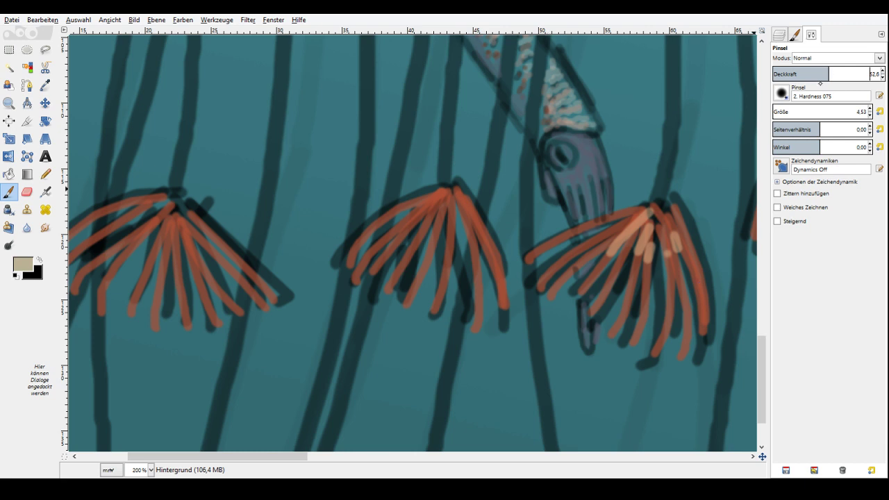
{"action": "left_click", "coordinate": [570, 170]}
{"action": "left_click", "coordinate": [576, 181]}
{"action": "left_click", "coordinate": [585, 187]}
{"action": "left_click", "coordinate": [583, 166]}
{"action": "left_click", "coordinate": [581, 143]}
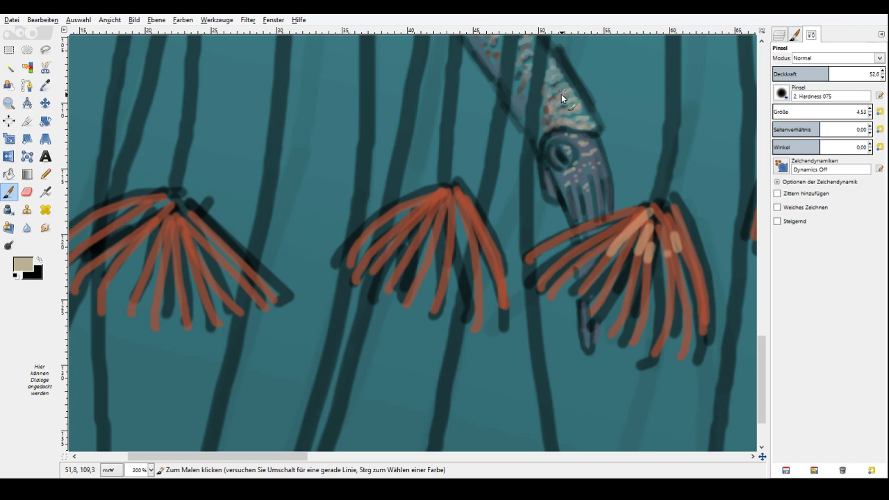
Brighten the animal's left fin and body bands in pale beige, and set the brush to opacity 16.0 and size 11.53.
{"action": "scroll", "coordinate": [561, 97], "scroll_direction": "up", "scroll_amount": 5}
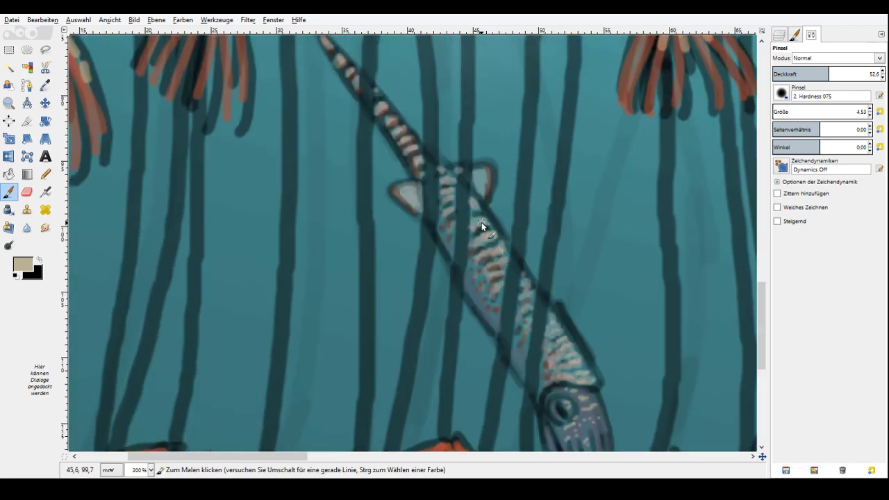
{"action": "left_click_drag", "start_coordinate": [410, 189], "coordinate": [412, 204]}
{"action": "left_click", "coordinate": [776, 111]}
{"action": "left_click", "coordinate": [808, 73]}
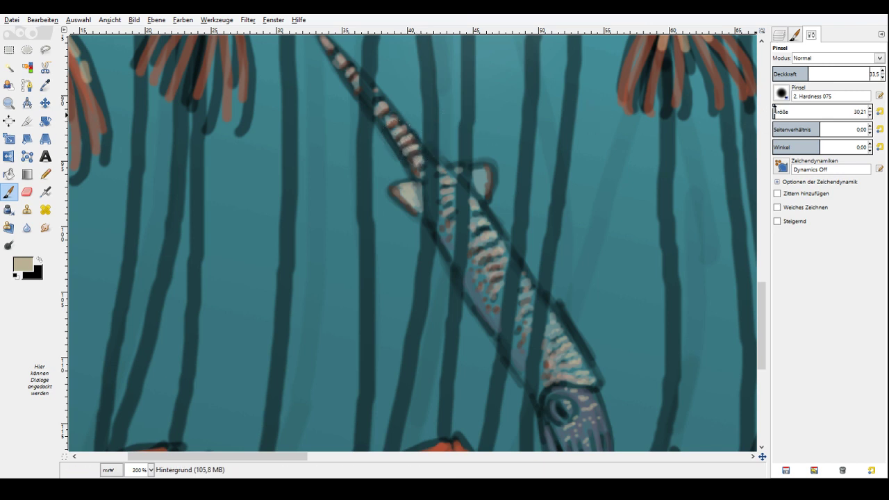
{"action": "left_click", "coordinate": [774, 109]}
{"action": "left_click", "coordinate": [789, 74]}
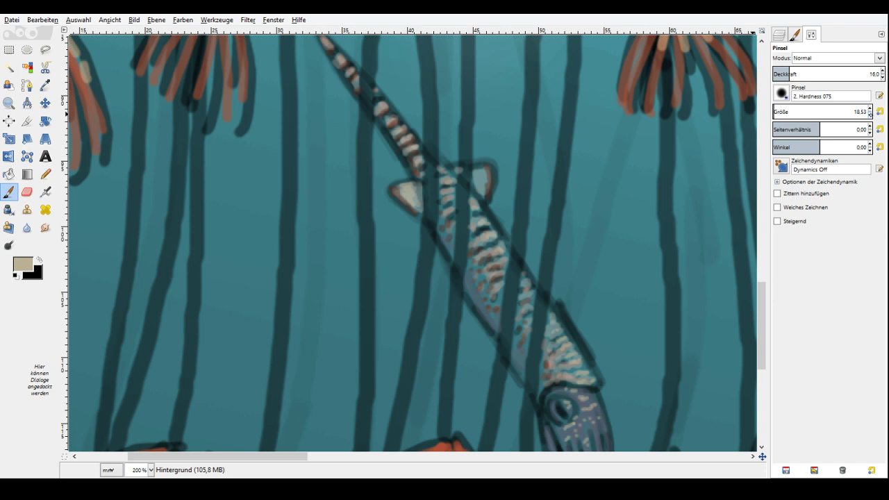
{"action": "left_click", "coordinate": [870, 115]}
{"action": "left_click_drag", "start_coordinate": [763, 305], "coordinate": [762, 289]}
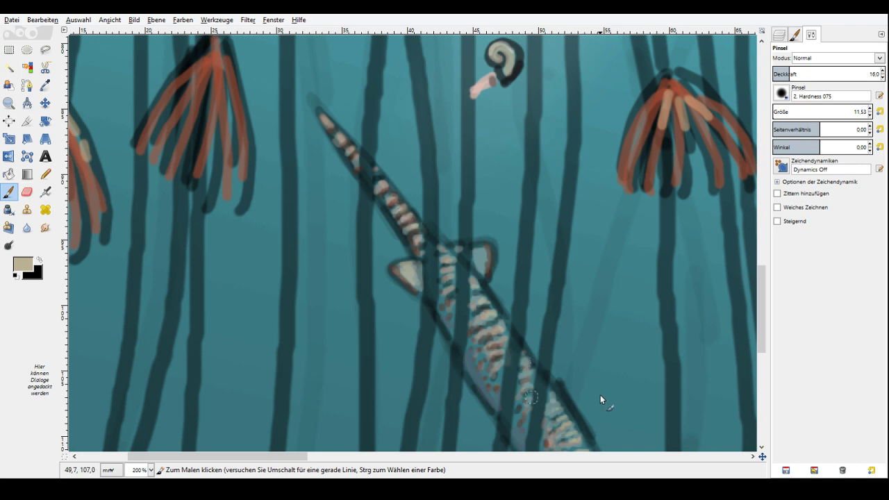
Paint two small brown fish among the stalks between the squid-like animal and the long-necked reptile, with opacity 44.8 and brush size 10.53.
{"action": "left_click", "coordinate": [9, 103]}
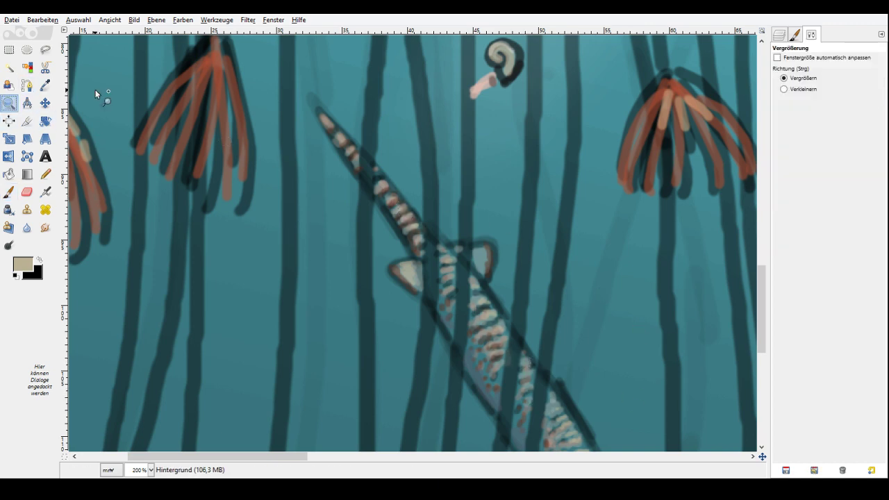
{"action": "left_click", "coordinate": [631, 247], "text": "ctrl"}
{"action": "left_click", "coordinate": [631, 247], "text": "ctrl"}
{"action": "left_click", "coordinate": [631, 246], "text": "ctrl"}
{"action": "left_click", "coordinate": [631, 263], "text": "ctrl"}
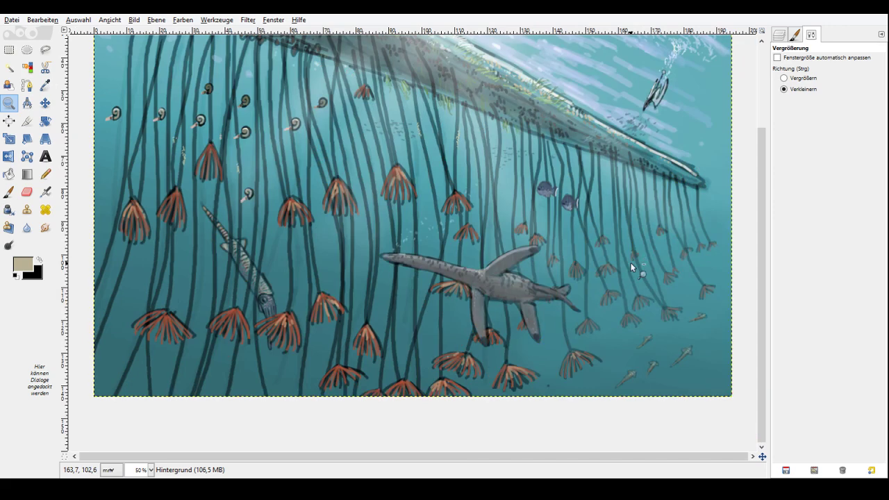
{"action": "left_click", "coordinate": [632, 263], "text": "ctrl"}
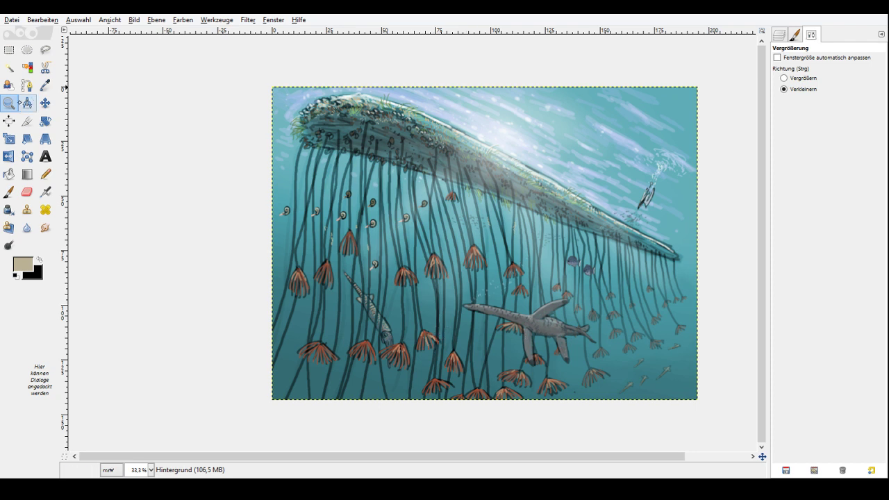
{"action": "left_click", "coordinate": [785, 78]}
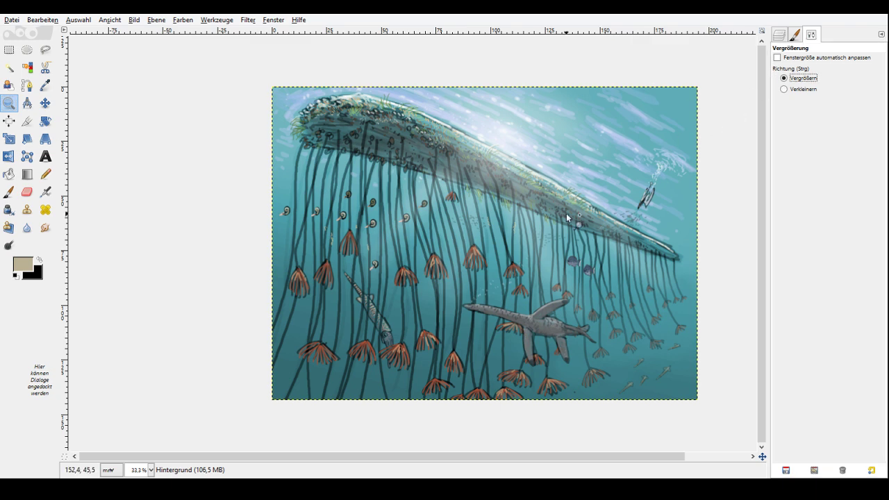
{"action": "key", "text": "1"}
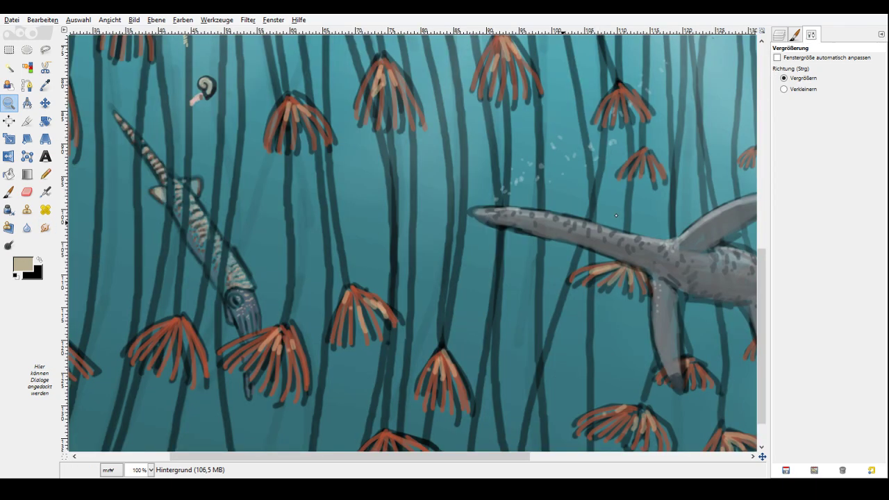
{"action": "left_click_drag", "start_coordinate": [617, 216], "coordinate": [664, 242]}
{"action": "key", "text": "p"}
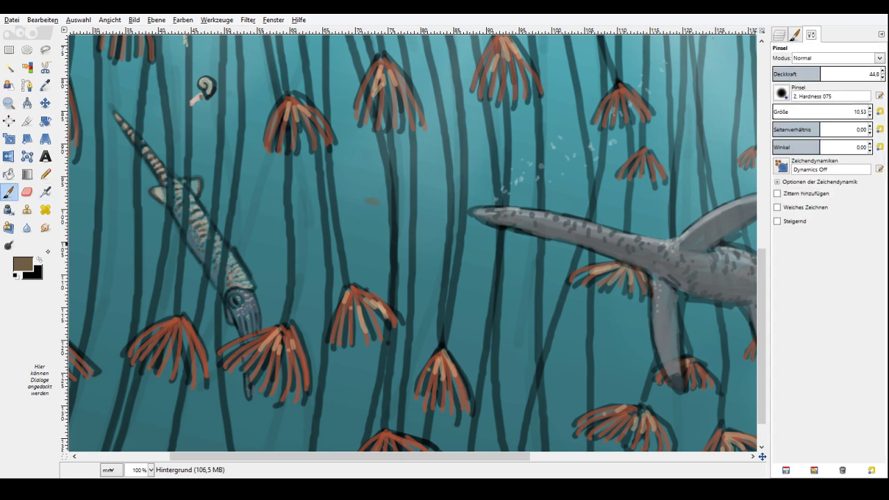
{"action": "left_click", "coordinate": [601, 242]}
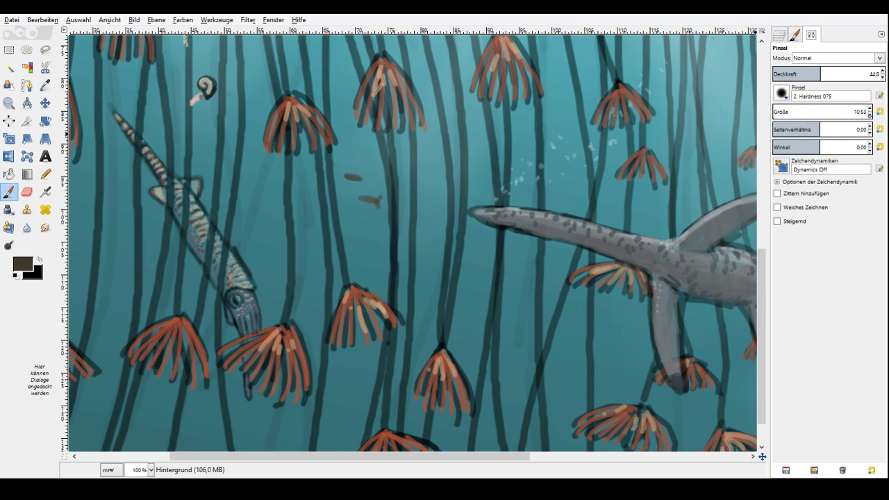
Complete the small school with more dark brown fish with forked tails, using opacity 56.7 and brush size 9.53.
{"action": "left_click", "coordinate": [869, 115]}
{"action": "left_click", "coordinate": [833, 74]}
{"action": "left_click_drag", "start_coordinate": [367, 175], "coordinate": [364, 180]}
{"action": "left_click_drag", "start_coordinate": [426, 187], "coordinate": [441, 188]}
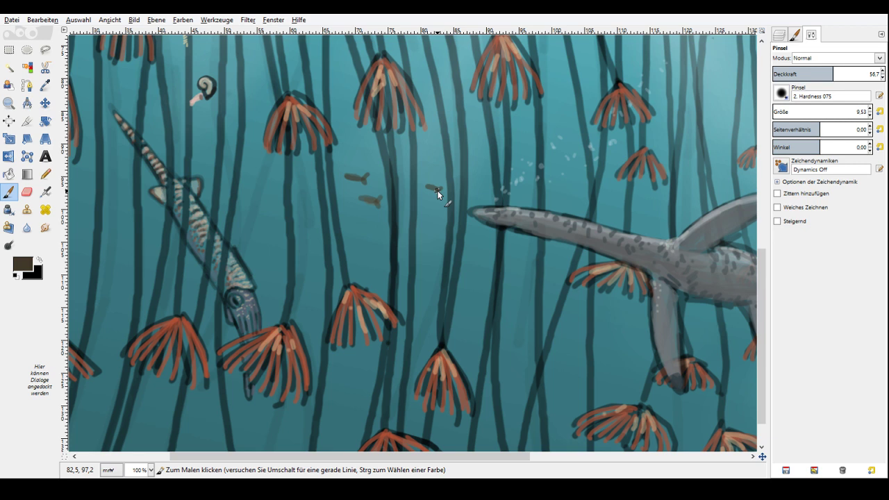
{"action": "left_click_drag", "start_coordinate": [352, 185], "coordinate": [362, 189]}
{"action": "left_click_drag", "start_coordinate": [298, 176], "coordinate": [306, 178]}
{"action": "left_click_drag", "start_coordinate": [343, 151], "coordinate": [353, 158]}
Outline a long, slender fish with a forked tail in black below the raft's thick end, with opacity 49.0 and brush size 8.53.
{"action": "key", "text": "z"}
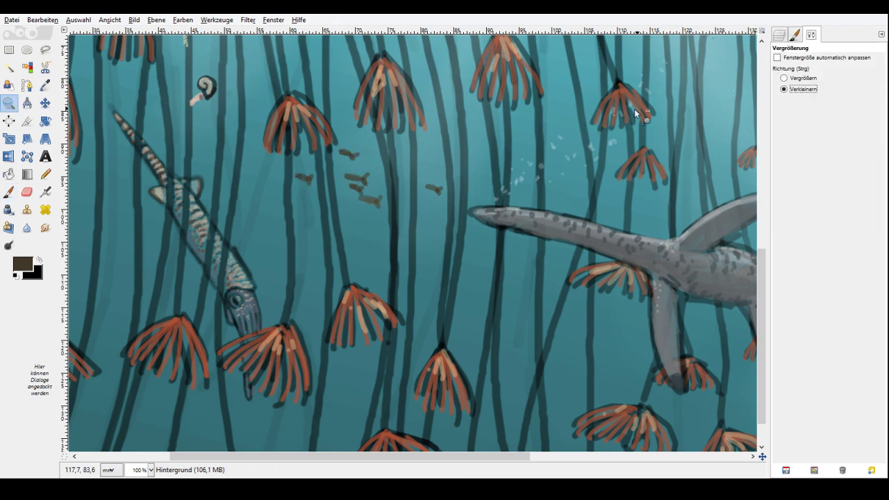
{"action": "left_click", "coordinate": [594, 134], "text": "ctrl"}
{"action": "left_click", "coordinate": [594, 135], "text": "ctrl"}
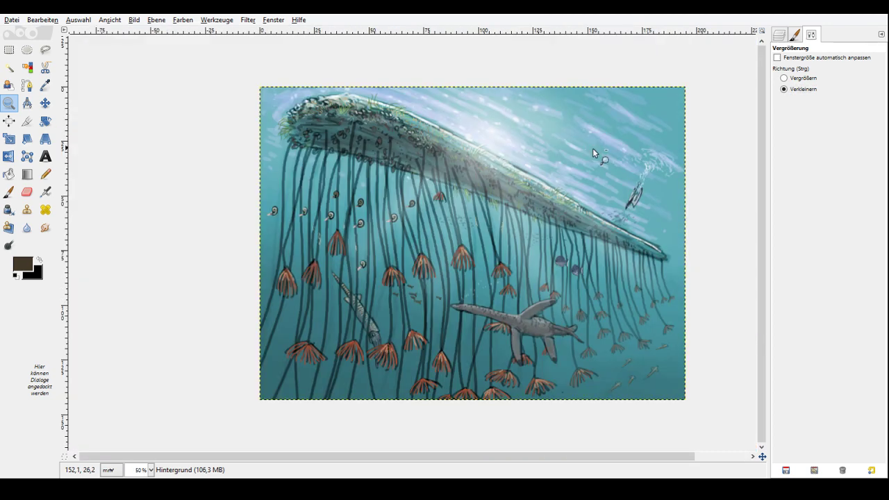
{"action": "left_click", "coordinate": [593, 148], "text": "ctrl"}
{"action": "left_click", "coordinate": [784, 78]}
{"action": "left_click", "coordinate": [264, 128]}
{"action": "left_click", "coordinate": [9, 192]}
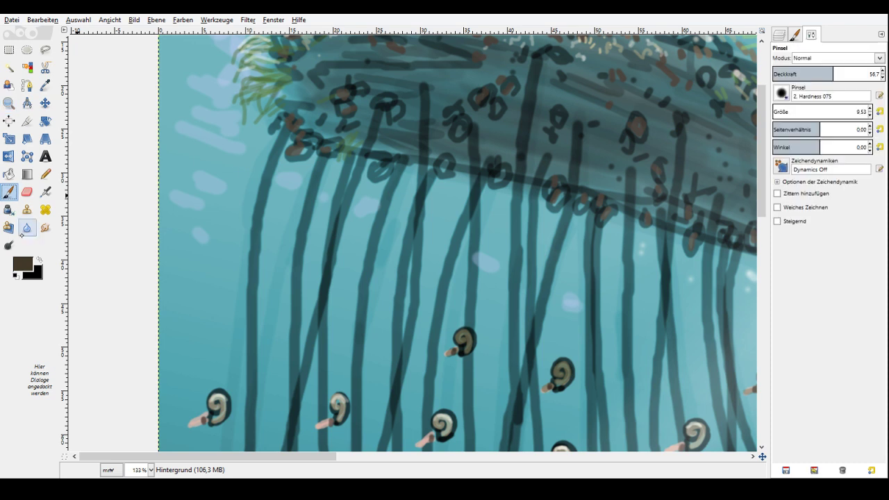
{"action": "left_click", "coordinate": [611, 224], "text": "ctrl"}
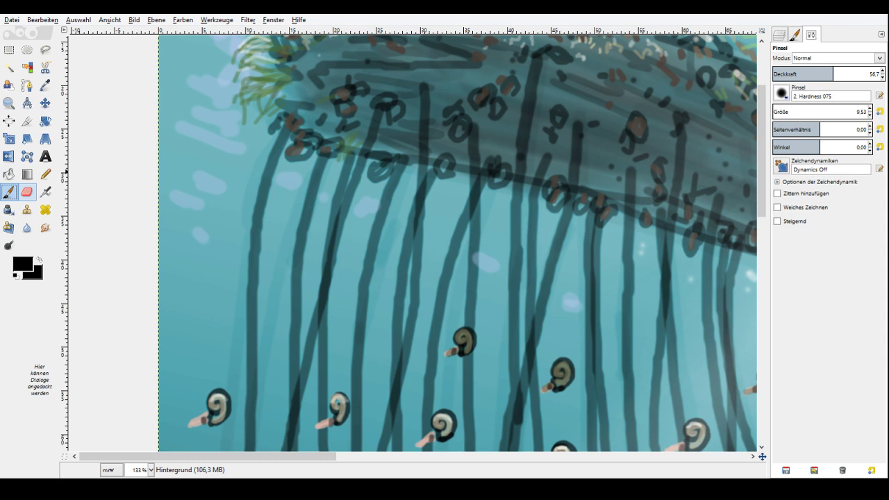
{"action": "left_click", "coordinate": [826, 72]}
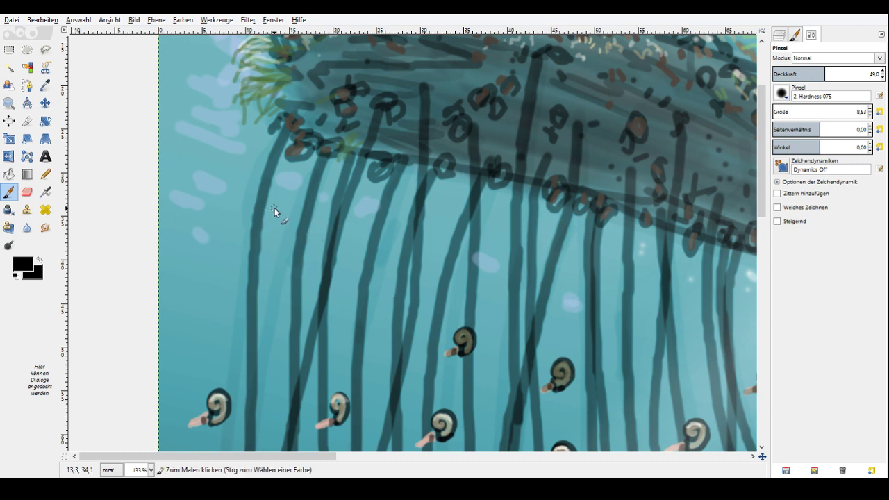
{"action": "mouse_move", "coordinate": [275, 208]}
{"action": "left_mouse_down"}
{"action": "mouse_move", "coordinate": [231, 200]}
{"action": "mouse_move", "coordinate": [284, 213]}
{"action": "left_mouse_up"}
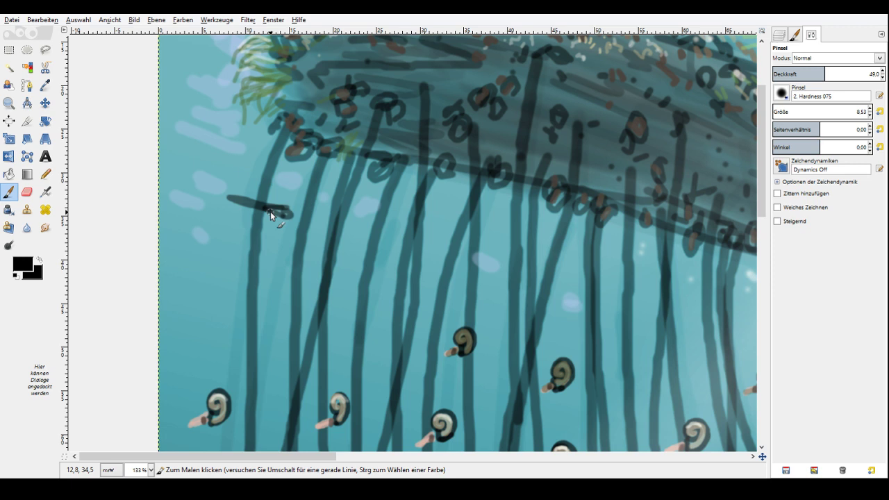
{"action": "mouse_move", "coordinate": [271, 211]}
{"action": "left_mouse_down"}
{"action": "mouse_move", "coordinate": [390, 250]}
{"action": "mouse_move", "coordinate": [421, 240]}
{"action": "left_mouse_up"}
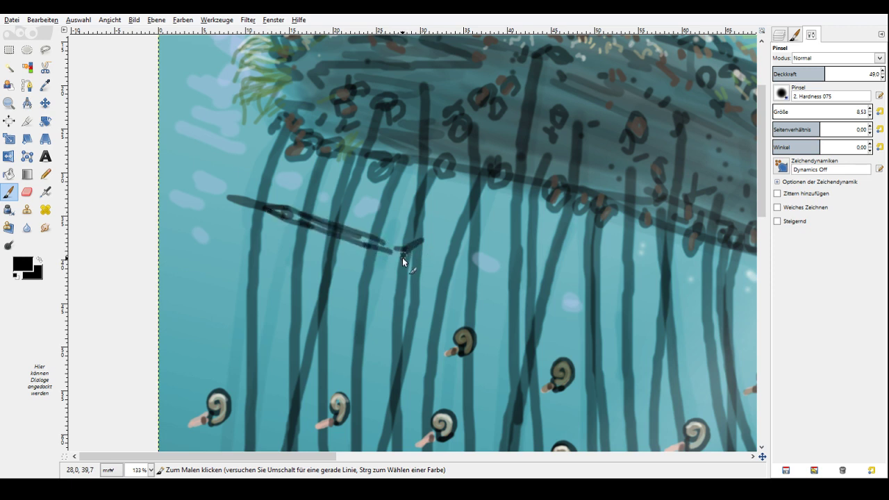
Outline a second long, slender black fish with a forked tail behind the first one.
{"action": "left_click_drag", "start_coordinate": [442, 198], "coordinate": [509, 224]}
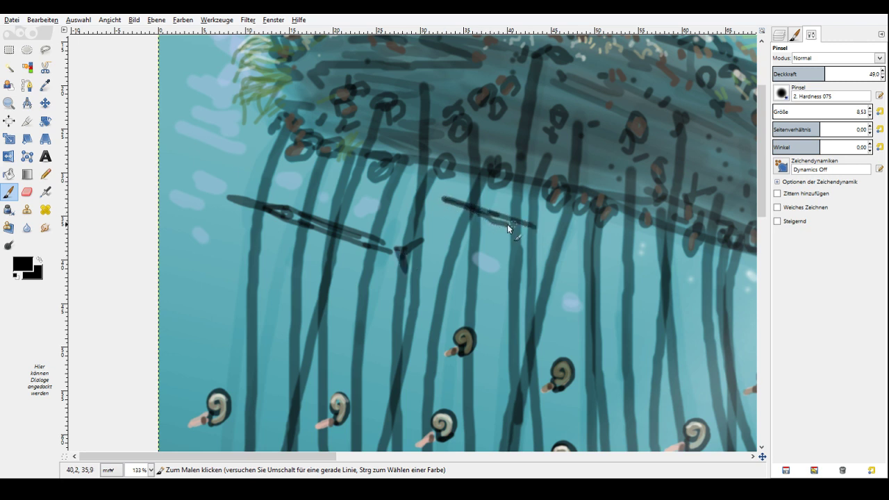
{"action": "left_click_drag", "start_coordinate": [507, 224], "coordinate": [574, 246]}
{"action": "left_click_drag", "start_coordinate": [602, 236], "coordinate": [576, 245]}
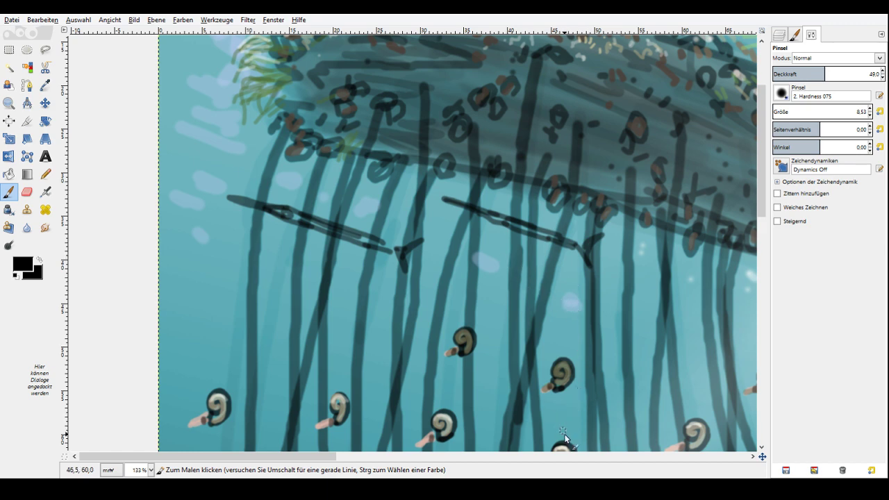
Draw a smaller slender black fish farther along the raft's underside beside the small red crown, with opacity 37.6 and brush size 7.53.
{"action": "left_click", "coordinate": [570, 455]}
{"action": "left_click_drag", "start_coordinate": [762, 456], "coordinate": [765, 464]}
{"action": "left_click", "coordinate": [812, 74]}
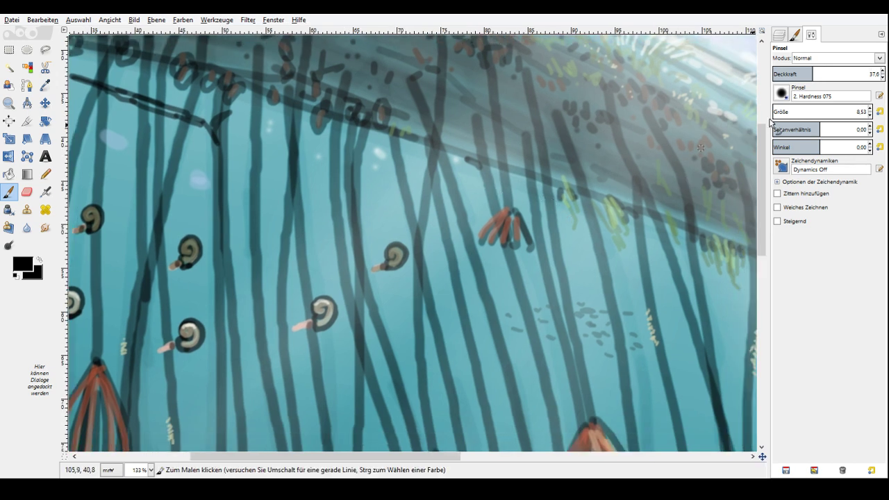
{"action": "left_click", "coordinate": [869, 113]}
{"action": "left_click_drag", "start_coordinate": [545, 203], "coordinate": [621, 237]}
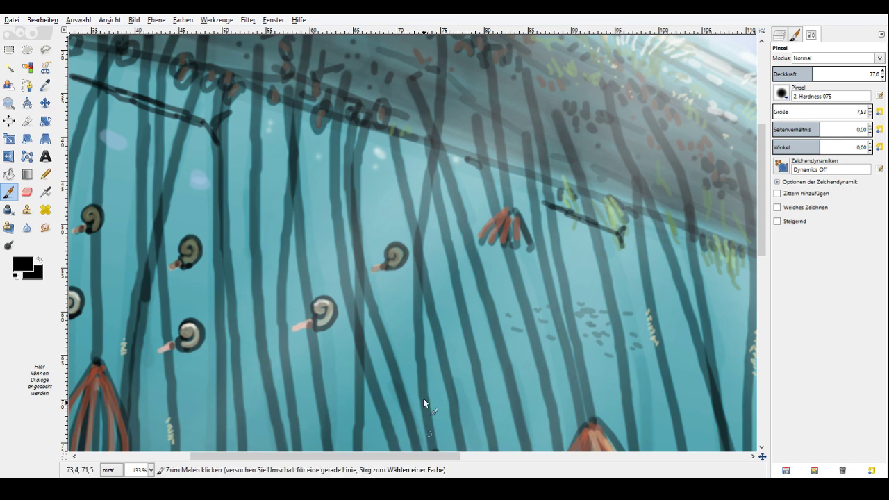
Fill the bodies of the two large slender fish with grey-violet at opacity 59.3, reducing the brush to 5.53 for the second.
{"action": "left_click_drag", "start_coordinate": [762, 456], "coordinate": [750, 452]}
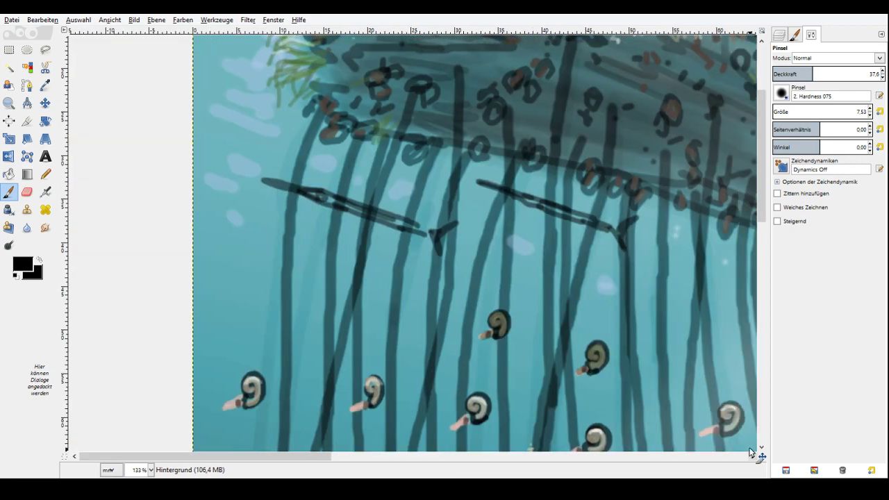
{"action": "left_click", "coordinate": [369, 222], "text": "ctrl"}
{"action": "left_click", "coordinate": [638, 238], "text": "ctrl"}
{"action": "left_click", "coordinate": [835, 70]}
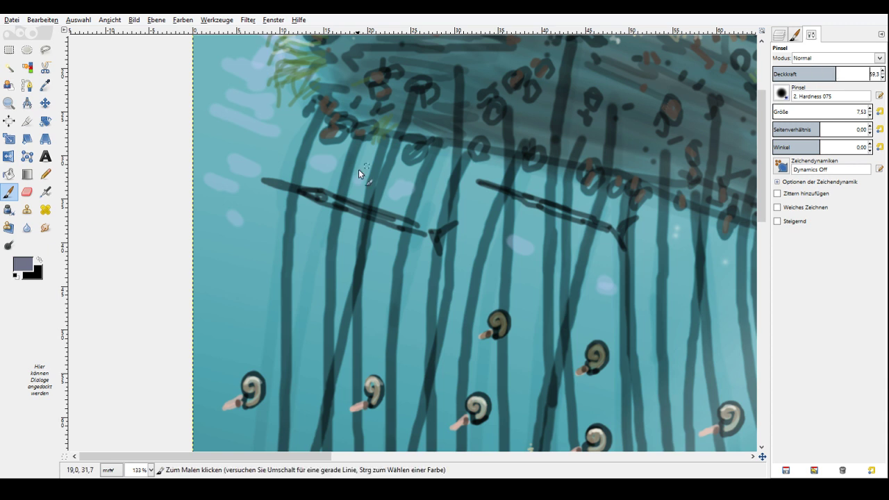
{"action": "left_click_drag", "start_coordinate": [366, 210], "coordinate": [277, 183]}
{"action": "left_click_drag", "start_coordinate": [386, 220], "coordinate": [420, 230]}
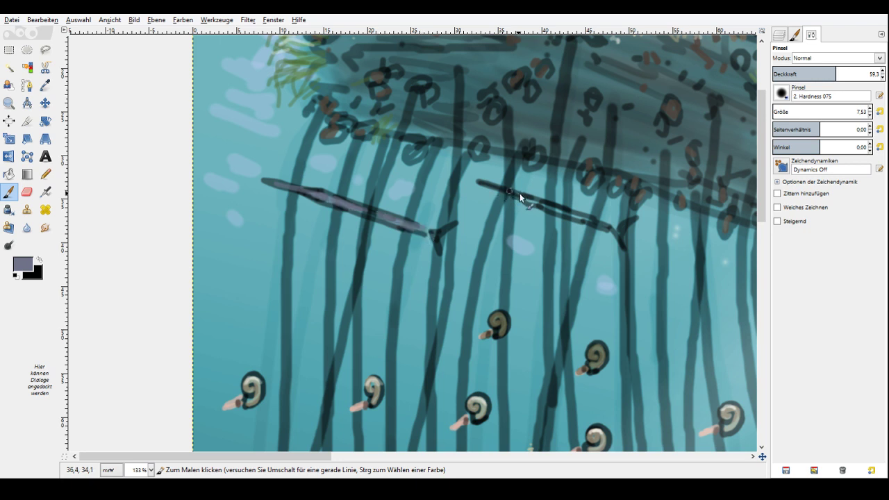
{"action": "left_click", "coordinate": [869, 116]}
{"action": "left_click_drag", "start_coordinate": [486, 184], "coordinate": [592, 223]}
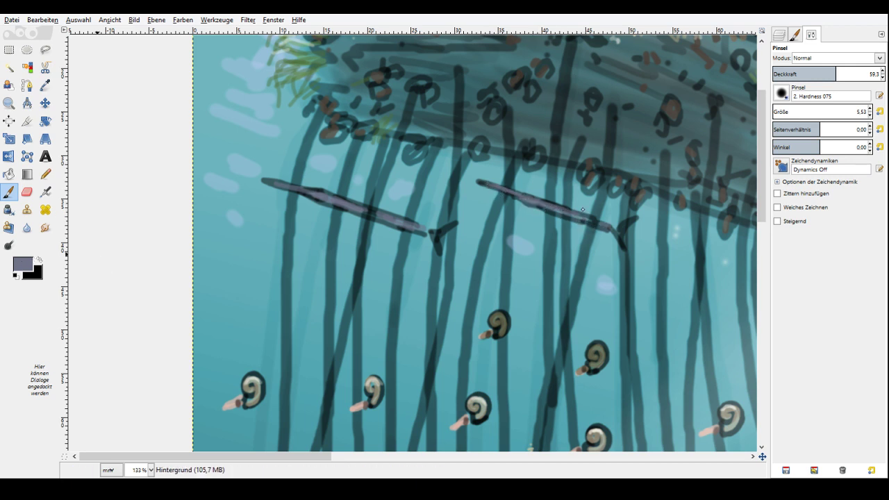
Paint the tails of the two large slender fish in dark navy and add paired fins just in front of them.
{"action": "left_click", "coordinate": [613, 219], "text": "ctrl"}
{"action": "left_click", "coordinate": [601, 205], "text": "ctrl"}
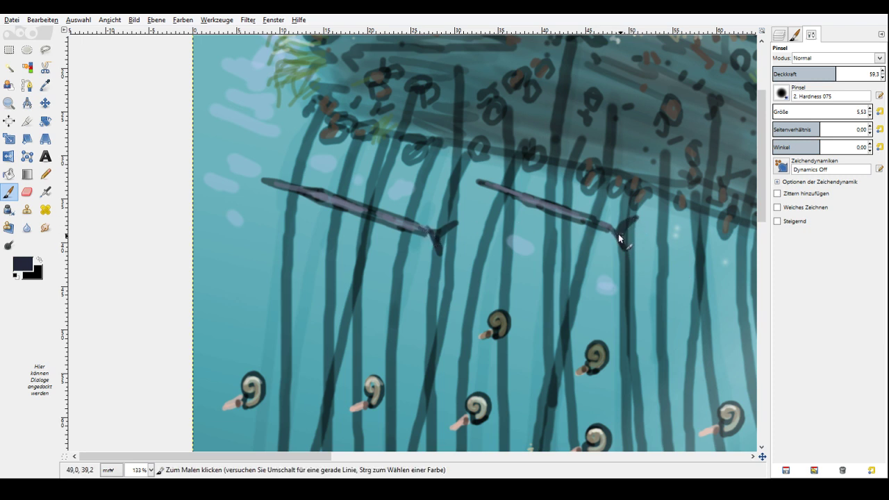
{"action": "left_click_drag", "start_coordinate": [619, 234], "coordinate": [626, 249]}
{"action": "left_click_drag", "start_coordinate": [425, 207], "coordinate": [405, 231]}
{"action": "left_click_drag", "start_coordinate": [611, 206], "coordinate": [597, 223]}
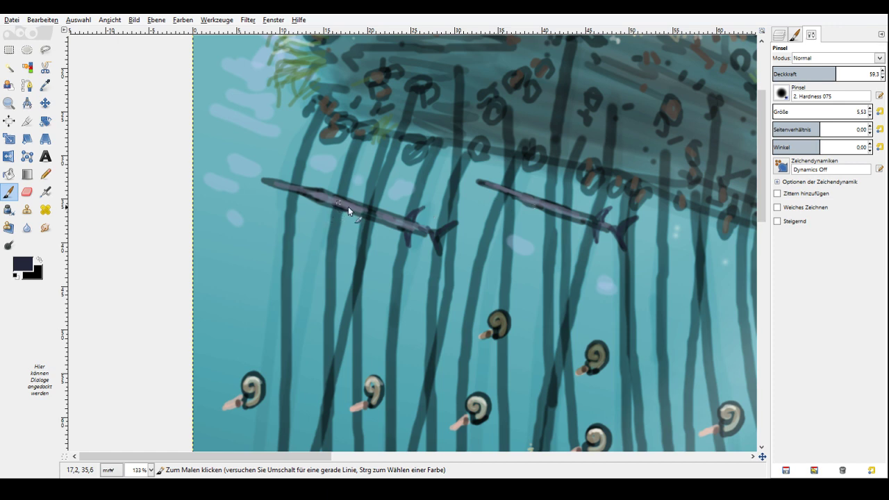
Fill the body of the smaller slender fish near the red crown with blue-violet.
{"action": "left_click", "coordinate": [604, 455]}
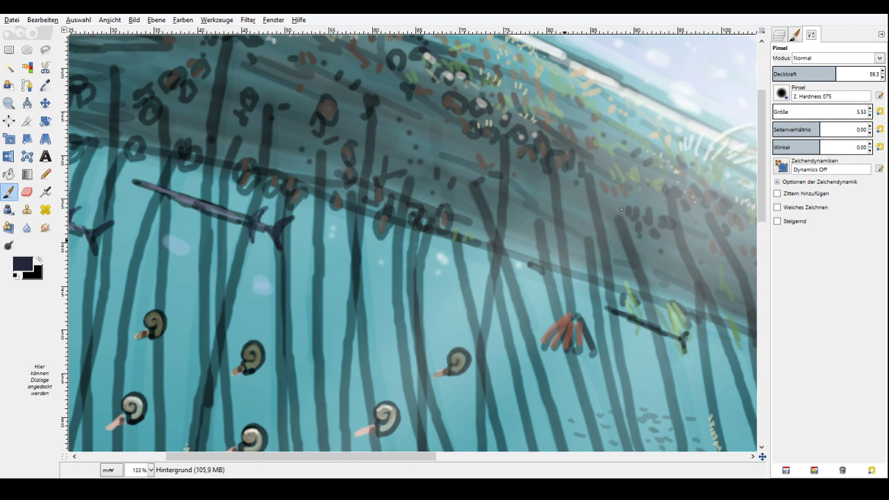
{"action": "left_click", "coordinate": [692, 258], "text": "ctrl"}
{"action": "left_click_drag", "start_coordinate": [671, 335], "coordinate": [613, 312]}
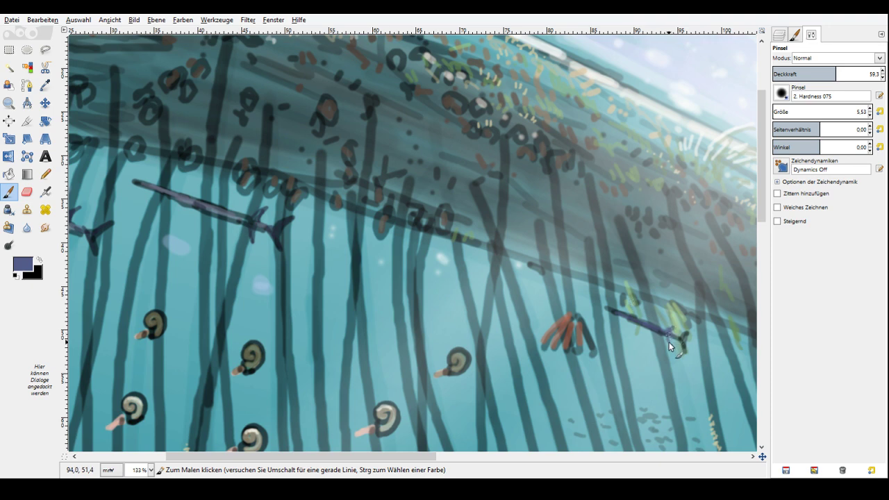
{"action": "key", "text": "z"}
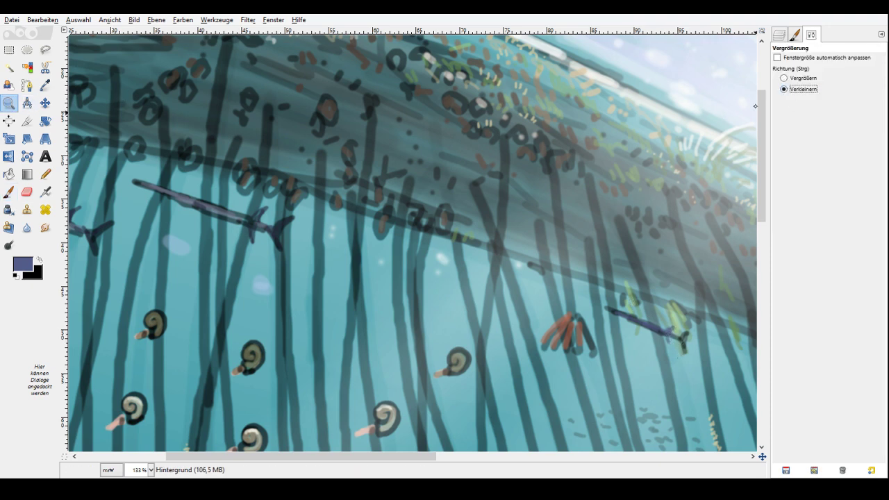
{"action": "left_click", "coordinate": [567, 196], "text": "ctrl"}
{"action": "left_click", "coordinate": [564, 199], "text": "ctrl"}
{"action": "left_click", "coordinate": [564, 199], "text": "ctrl"}
{"action": "left_click", "coordinate": [564, 199], "text": "ctrl"}
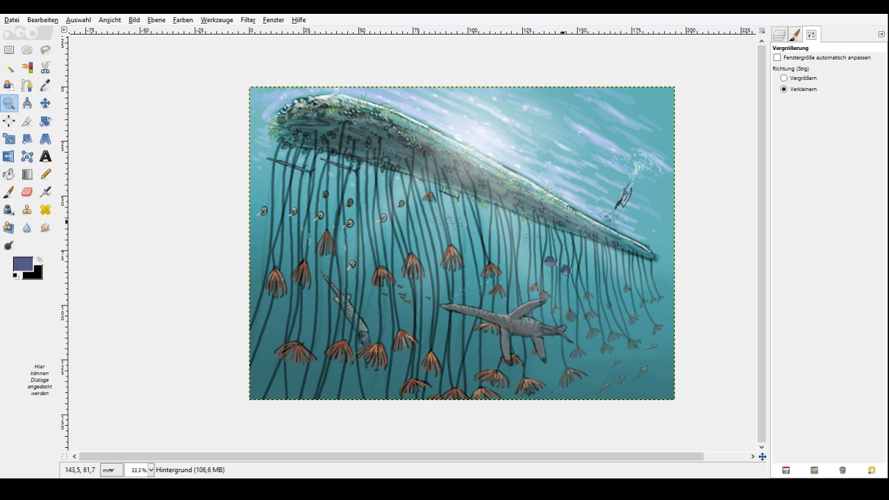
Examine the raft's underside, the stalks and the animals around them at closer range.
{"action": "left_click", "coordinate": [784, 77]}
{"action": "left_click", "coordinate": [490, 318]}
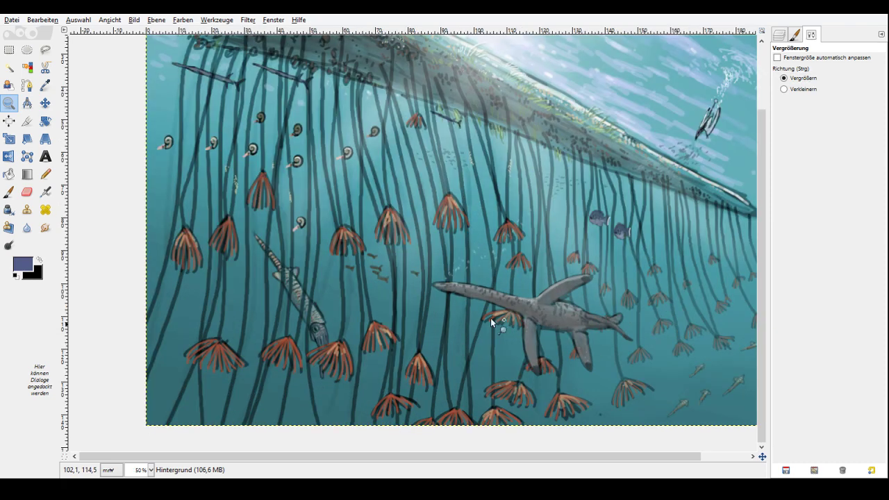
{"action": "left_click", "coordinate": [491, 318]}
{"action": "mouse_move", "coordinate": [763, 457]}
{"action": "left_mouse_down"}
{"action": "mouse_move", "coordinate": [752, 453]}
{"action": "mouse_move", "coordinate": [766, 457]}
{"action": "mouse_move", "coordinate": [759, 445]}
{"action": "left_mouse_up"}
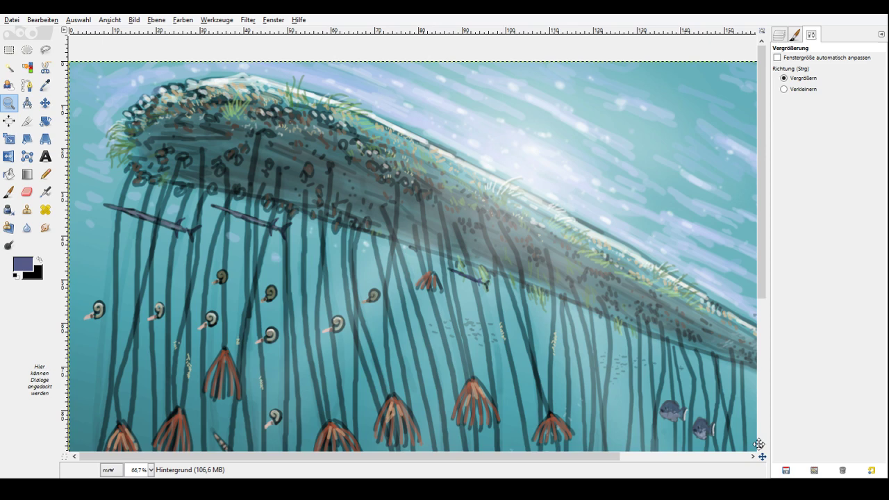
{"action": "left_click_drag", "start_coordinate": [759, 445], "coordinate": [756, 455]}
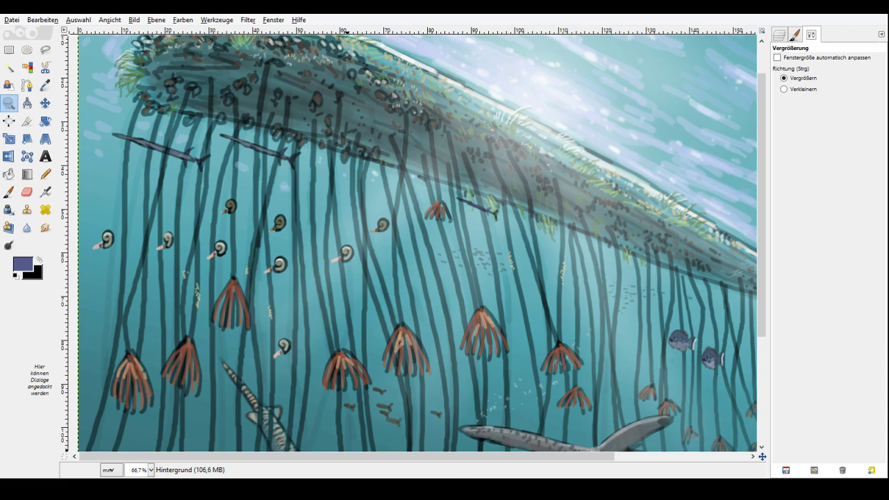
{"action": "mouse_move", "coordinate": [762, 456]}
{"action": "left_mouse_down"}
{"action": "mouse_move", "coordinate": [774, 465]}
{"action": "mouse_move", "coordinate": [767, 456]}
{"action": "left_mouse_up"}
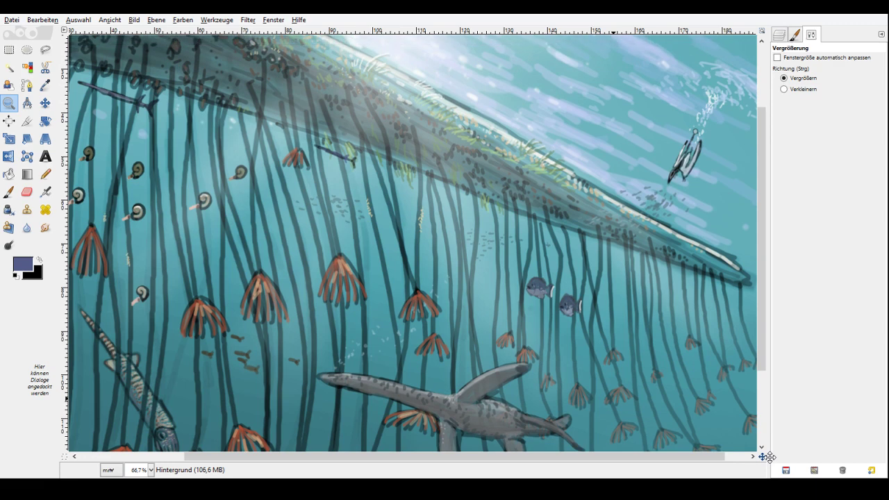
{"action": "left_click", "coordinate": [783, 89]}
{"action": "left_click", "coordinate": [556, 195]}
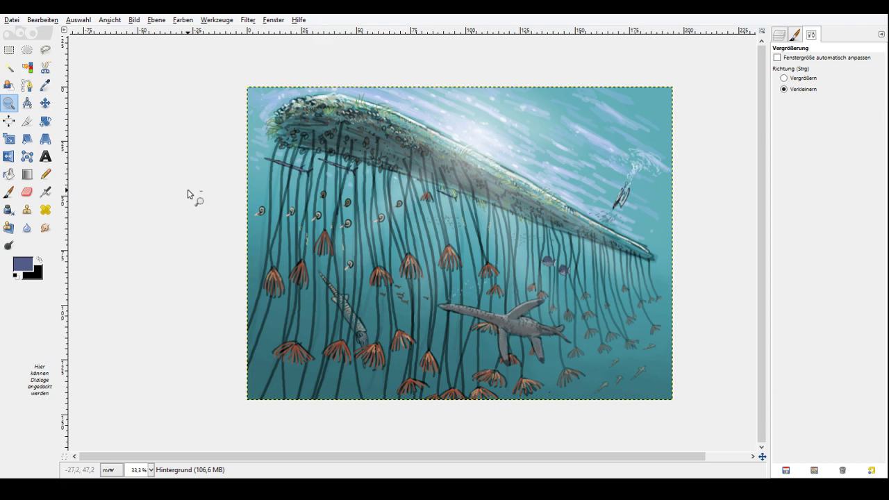
{"action": "left_click", "coordinate": [784, 78]}
{"action": "left_click", "coordinate": [630, 324]}
{"action": "left_click", "coordinate": [519, 214]}
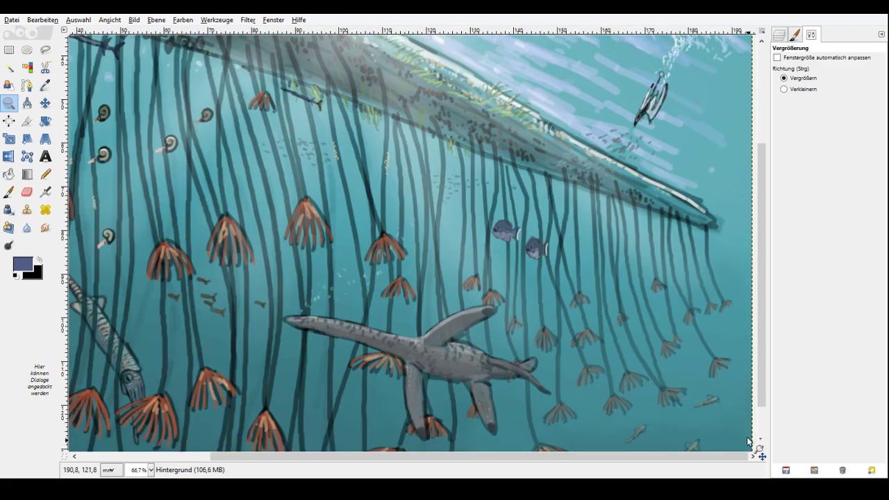
{"action": "left_click_drag", "start_coordinate": [762, 456], "coordinate": [738, 450]}
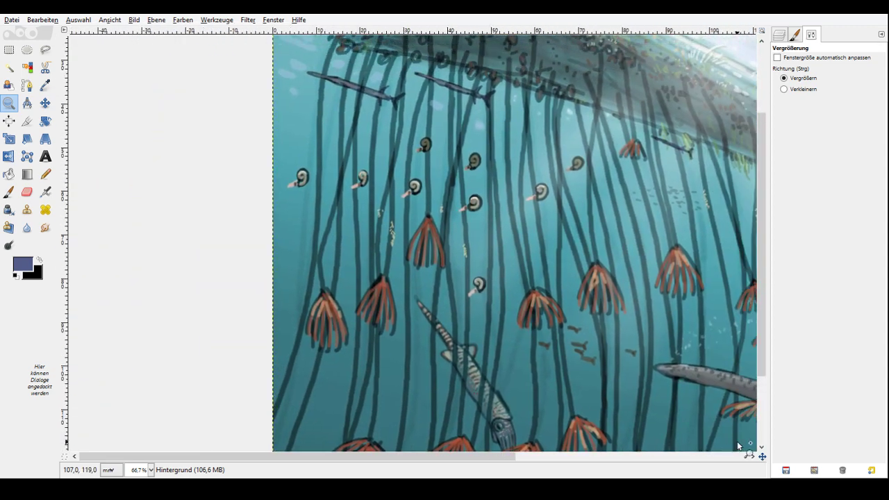
Paint three small pink many-legged creatures between the stalks below the spiral-shelled animals, with opacity 59.3 and brush size 5.53.
{"action": "left_click", "coordinate": [487, 210]}
{"action": "left_click", "coordinate": [487, 210]}
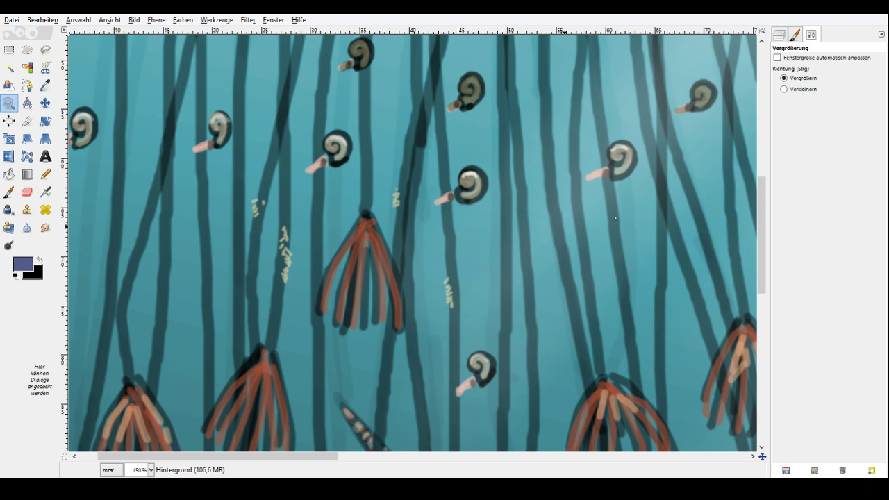
{"action": "left_click", "coordinate": [644, 266]}
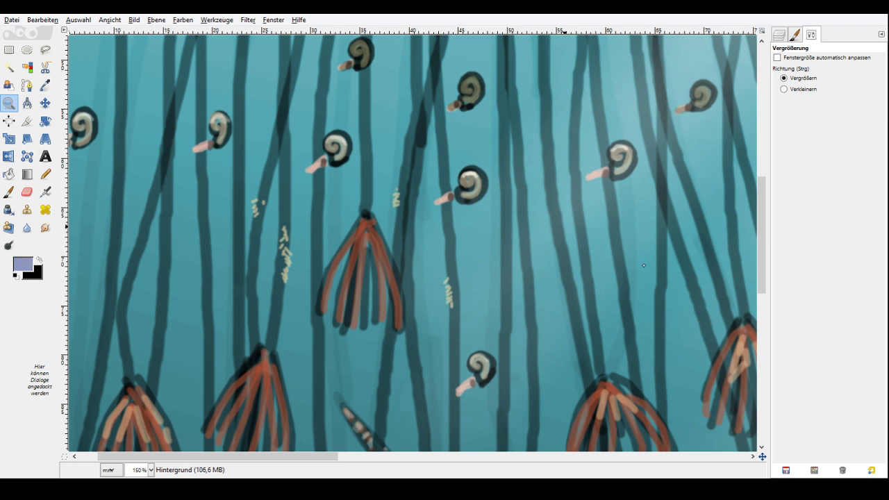
{"action": "left_click", "coordinate": [673, 175]}
{"action": "left_click", "coordinate": [9, 191]}
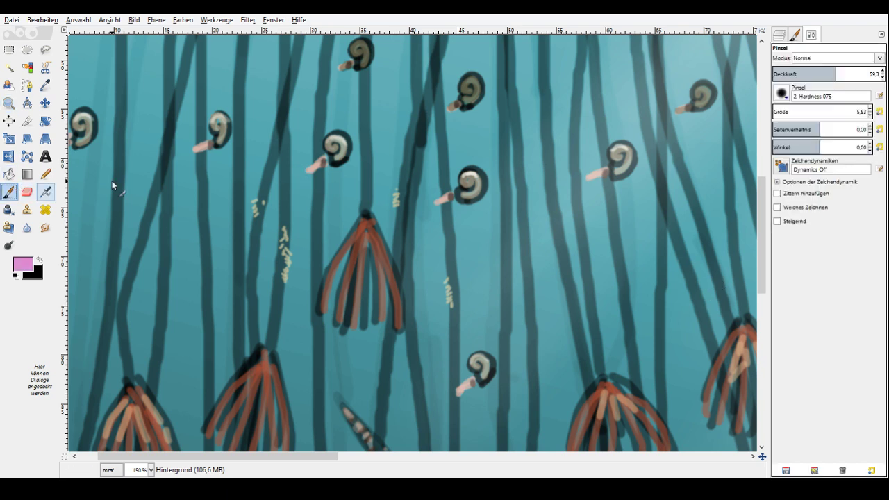
{"action": "left_click_drag", "start_coordinate": [622, 253], "coordinate": [653, 253]}
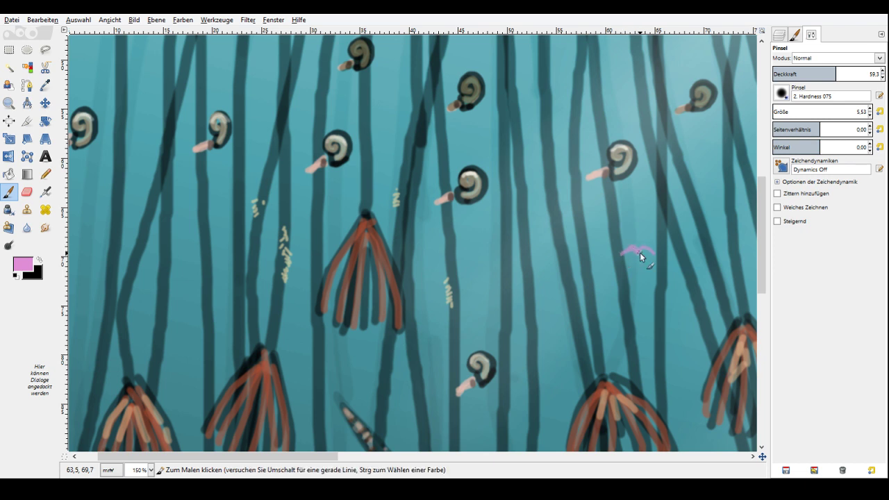
{"action": "left_click_drag", "start_coordinate": [640, 252], "coordinate": [652, 261]}
{"action": "left_click", "coordinate": [23, 264]}
{"action": "left_click", "coordinate": [647, 200]}
{"action": "left_click_drag", "start_coordinate": [539, 285], "coordinate": [556, 295]}
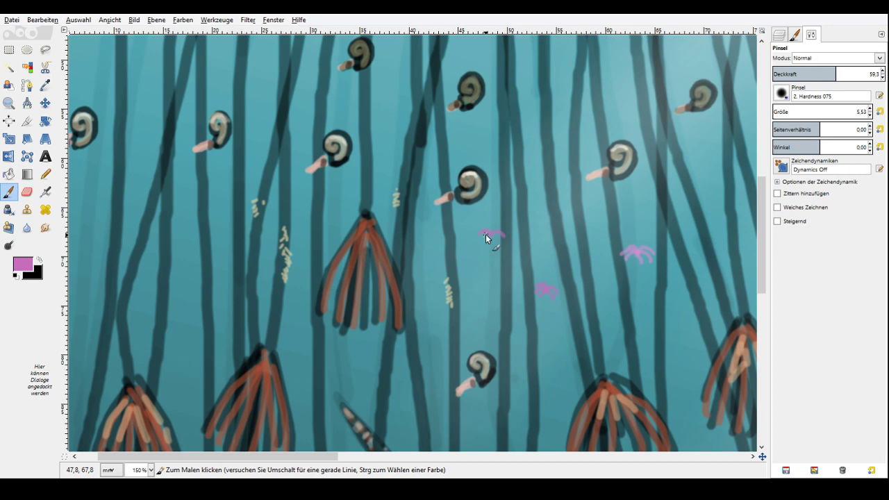
Add two more pink many-legged creatures, one beside the squid-like animal and one near the painting's outer edge.
{"action": "left_click_drag", "start_coordinate": [763, 456], "coordinate": [770, 460]}
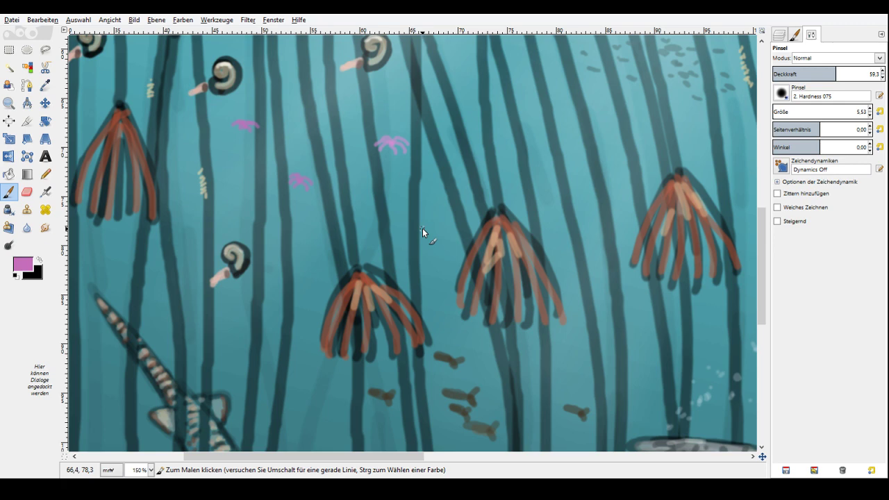
{"action": "left_click_drag", "start_coordinate": [762, 457], "coordinate": [538, 288]}
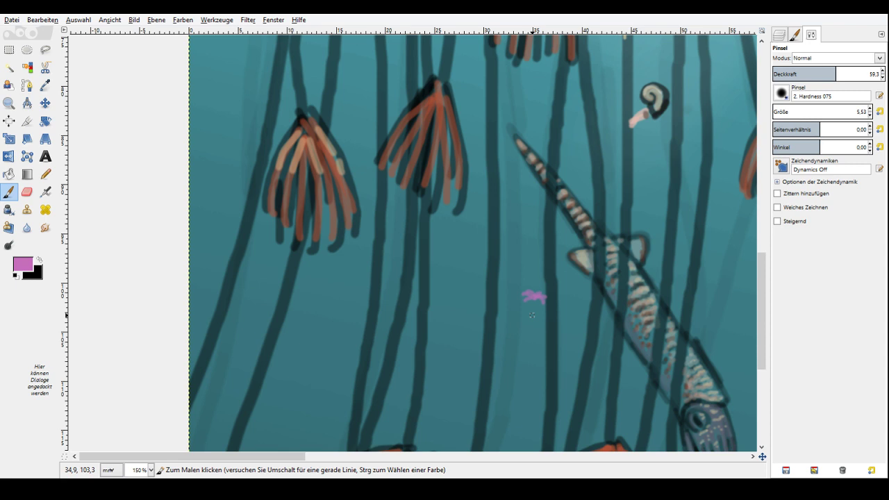
{"action": "left_click_drag", "start_coordinate": [207, 238], "coordinate": [219, 248]}
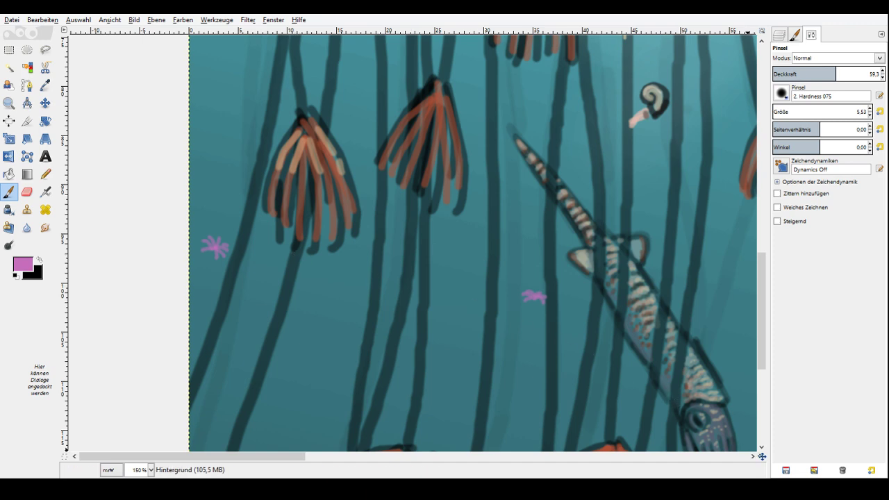
Dab white highlights onto the pale stripes of the squid-like animal's pointed rear end.
{"action": "left_click_drag", "start_coordinate": [762, 456], "coordinate": [773, 465]}
{"action": "left_click", "coordinate": [9, 104]}
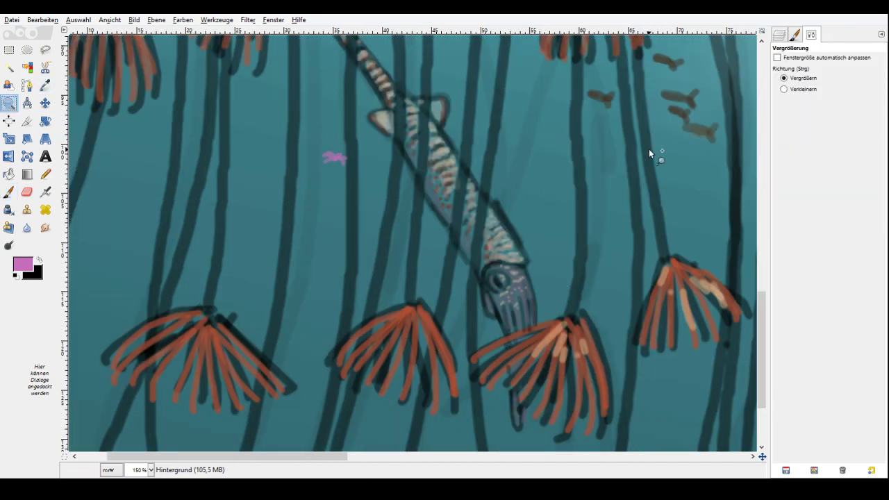
{"action": "left_click", "coordinate": [484, 301]}
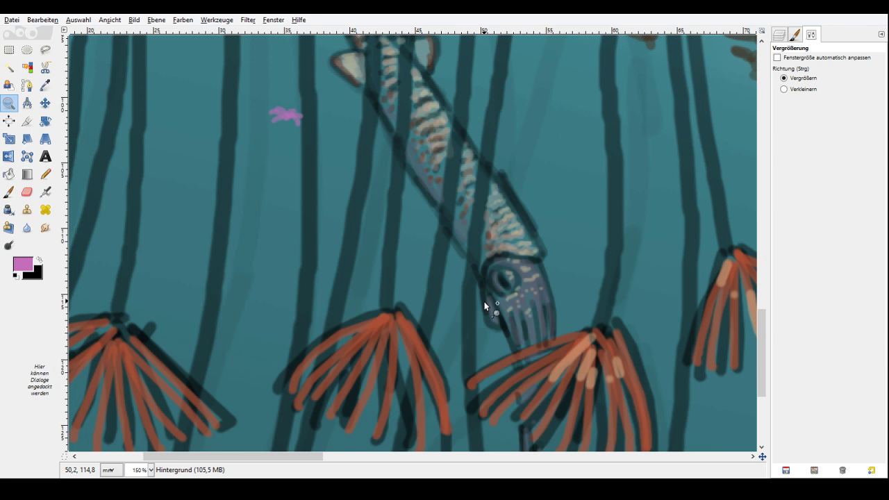
{"action": "left_click", "coordinate": [485, 302]}
{"action": "key", "text": "d"}
{"action": "key", "text": "x"}
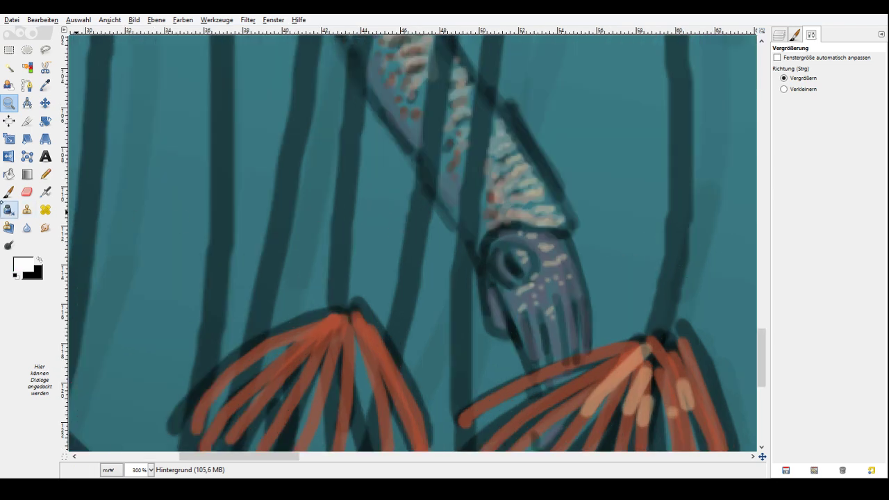
{"action": "left_click", "coordinate": [9, 192]}
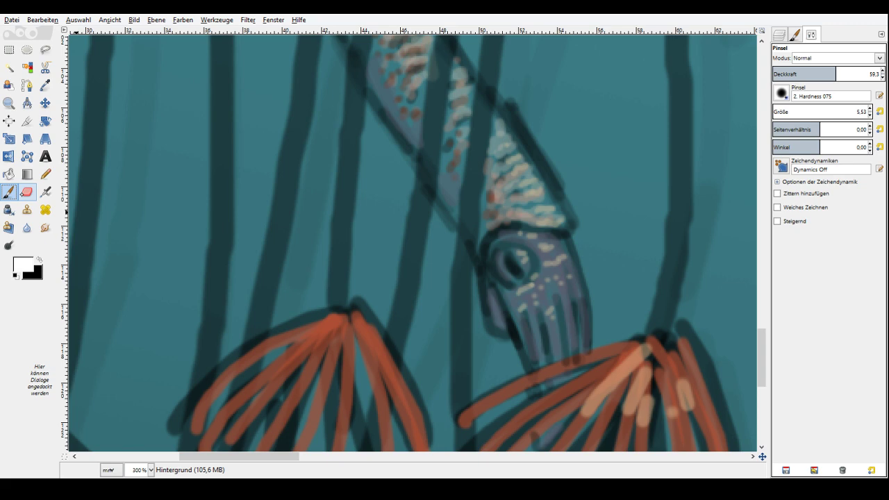
{"action": "left_click_drag", "start_coordinate": [762, 352], "coordinate": [758, 299]}
{"action": "left_click", "coordinate": [167, 105]}
{"action": "left_click", "coordinate": [180, 123]}
{"action": "left_click", "coordinate": [197, 143]}
Lower the brush opacity to 20.1 and add faint white squiggles and rings among the growth on the raft.
{"action": "left_click", "coordinate": [794, 72]}
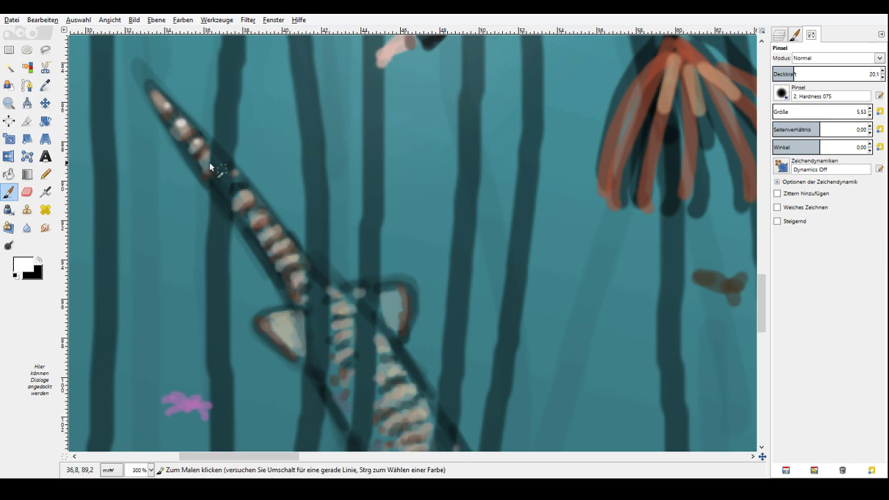
{"action": "mouse_move", "coordinate": [762, 456]}
{"action": "left_mouse_down"}
{"action": "mouse_move", "coordinate": [756, 431]}
{"action": "mouse_move", "coordinate": [768, 440]}
{"action": "left_mouse_up"}
{"action": "left_click_drag", "start_coordinate": [546, 194], "coordinate": [562, 205]}
{"action": "left_click_drag", "start_coordinate": [582, 187], "coordinate": [592, 199]}
{"action": "left_click_drag", "start_coordinate": [668, 212], "coordinate": [697, 225]}
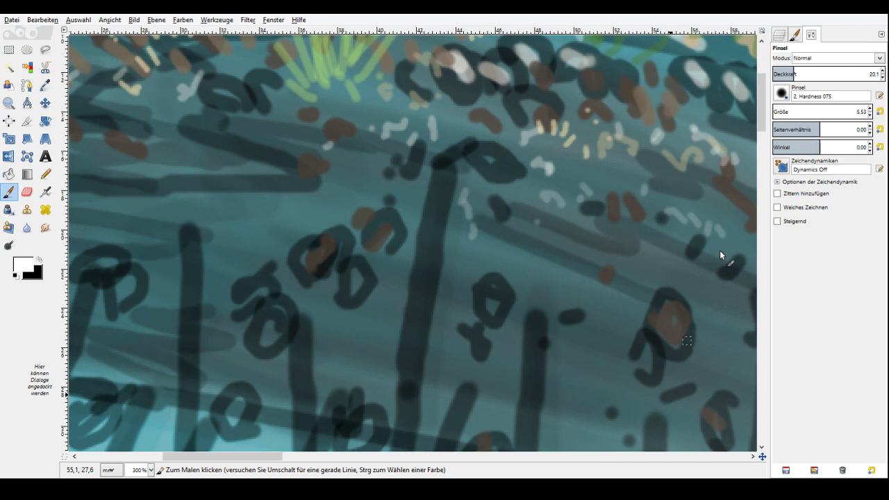
{"action": "scroll", "coordinate": [720, 251], "scroll_direction": "right", "scroll_amount": 5}
{"action": "left_click_drag", "start_coordinate": [585, 194], "coordinate": [599, 201]}
{"action": "left_click_drag", "start_coordinate": [606, 164], "coordinate": [619, 170]}
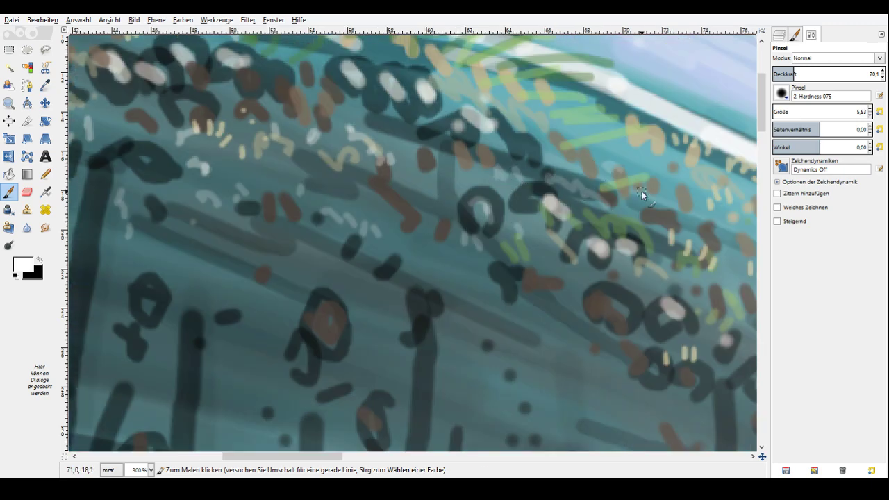
{"action": "left_click_drag", "start_coordinate": [604, 154], "coordinate": [641, 158]}
{"action": "left_click_drag", "start_coordinate": [560, 129], "coordinate": [585, 137]}
{"action": "left_click", "coordinate": [577, 112]}
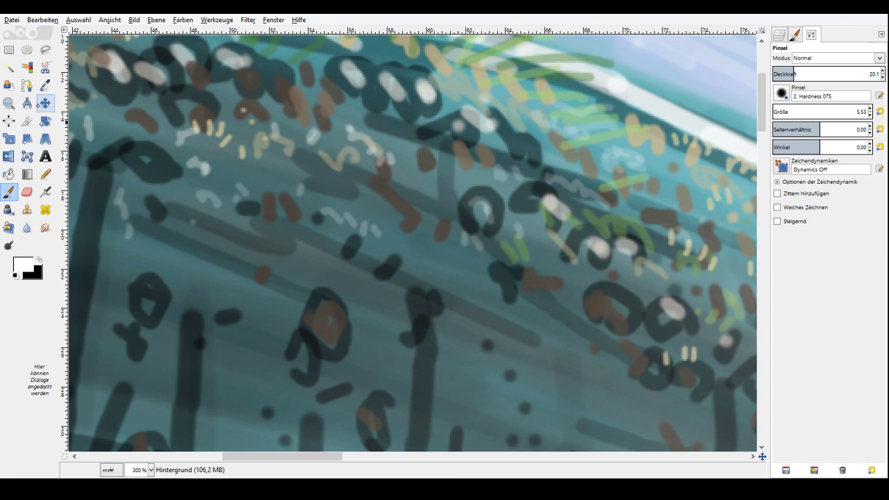
Review the whole painting from the water surface down to the lowest red crowns.
{"action": "left_click", "coordinate": [9, 103]}
{"action": "left_click", "coordinate": [566, 222], "text": "ctrl"}
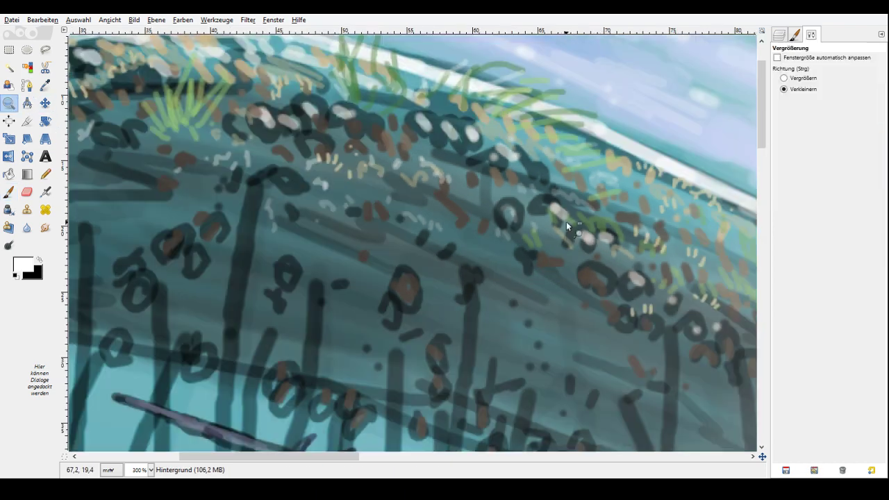
{"action": "left_click", "coordinate": [563, 244], "text": "ctrl"}
{"action": "left_click", "coordinate": [560, 246], "text": "ctrl"}
{"action": "left_click", "coordinate": [560, 259], "text": "ctrl"}
{"action": "left_click", "coordinate": [560, 263], "text": "ctrl"}
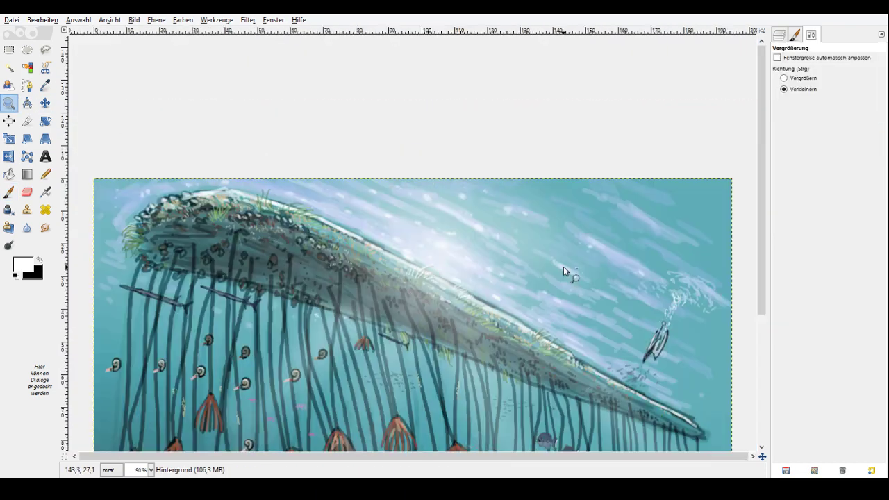
{"action": "left_click", "coordinate": [762, 339]}
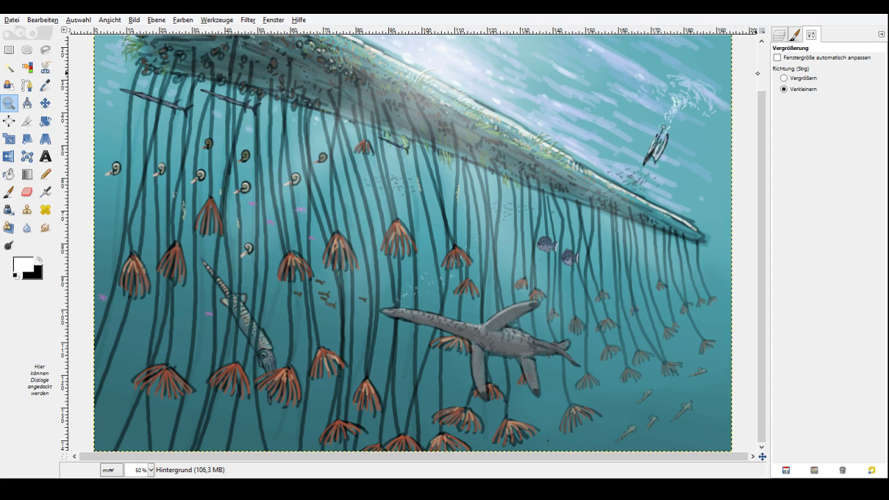
{"action": "scroll", "coordinate": [372, 102], "scroll_direction": "up", "scroll_amount": 2}
{"action": "key", "text": "ctrl"}
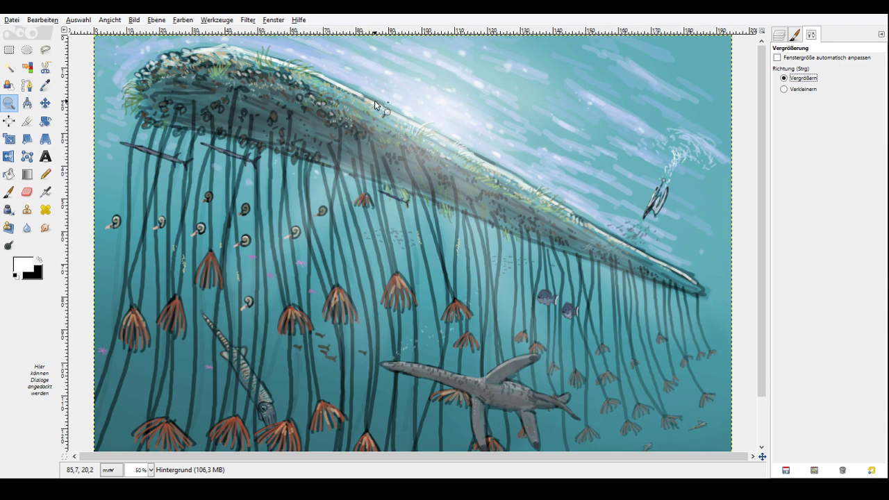
Outline two narrow black wings in the open water above the diving animal's bubble trail, with opacity 20.1 and brush size 5.53.
{"action": "left_click", "coordinate": [692, 57]}
{"action": "left_click_drag", "start_coordinate": [763, 456], "coordinate": [764, 450]}
{"action": "left_click", "coordinate": [581, 156]}
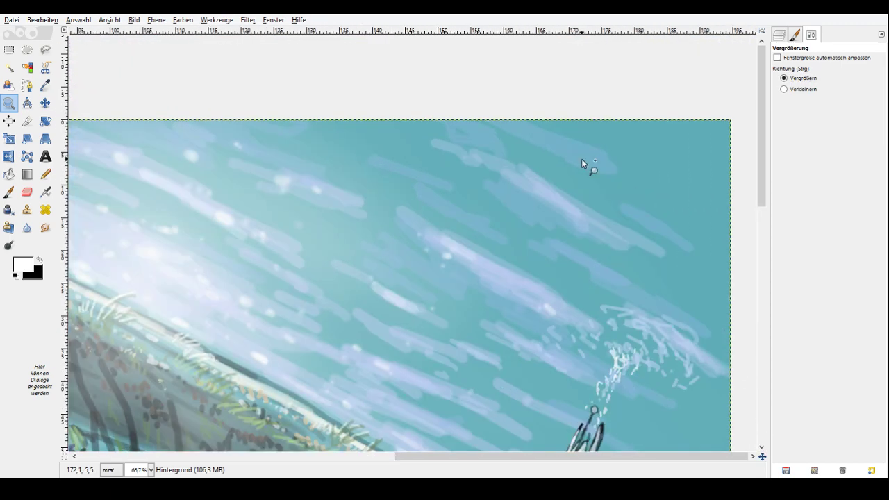
{"action": "key", "text": "p"}
{"action": "key", "text": "x"}
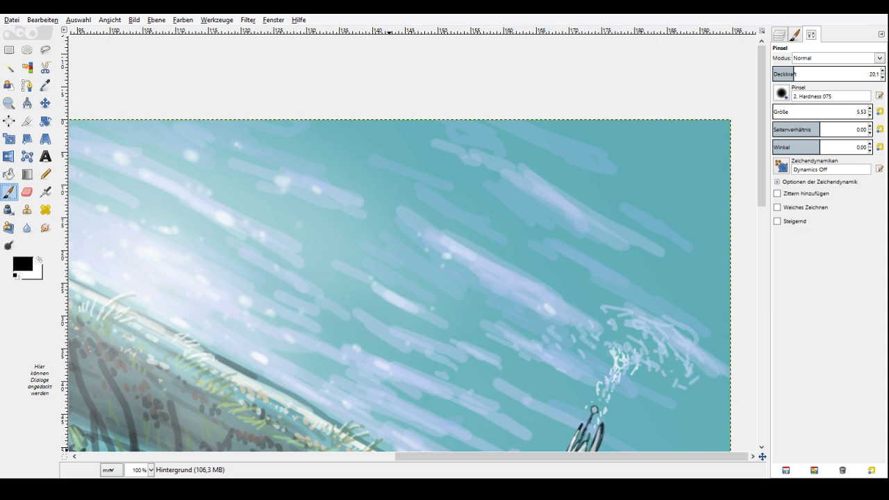
{"action": "left_click", "coordinate": [9, 103]}
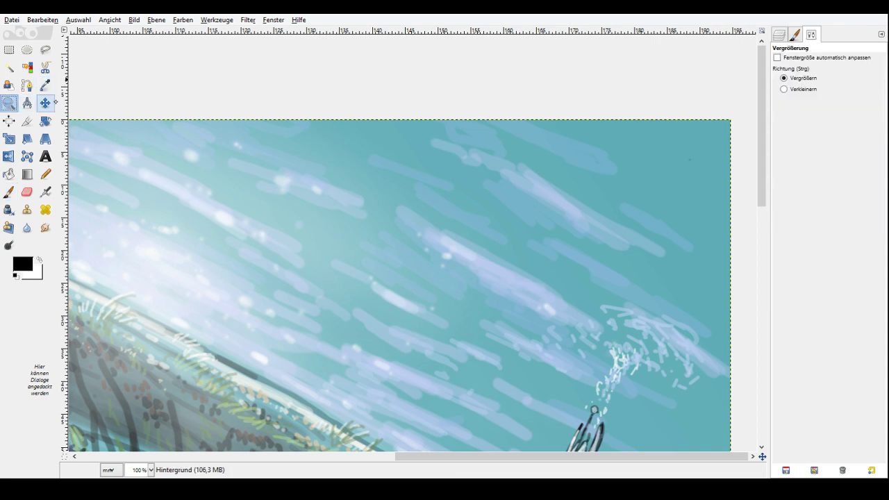
{"action": "left_click", "coordinate": [638, 180]}
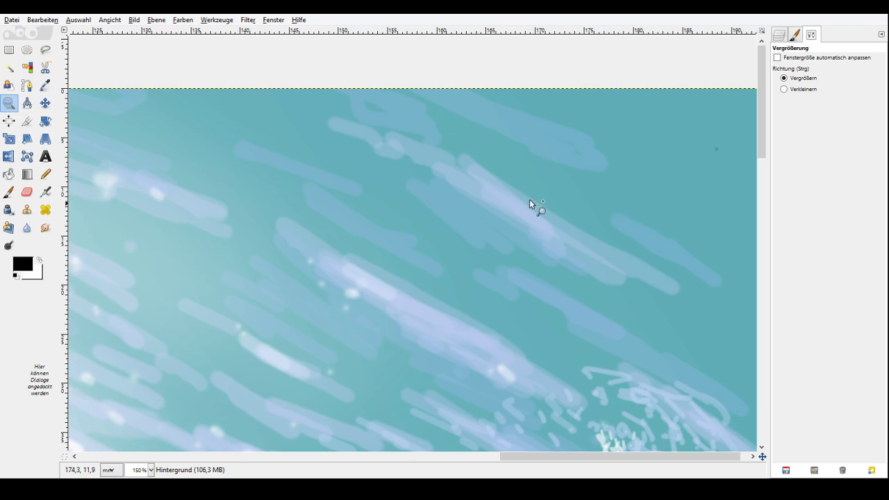
{"action": "key", "text": "p"}
{"action": "mouse_move", "coordinate": [583, 165]}
{"action": "left_mouse_down"}
{"action": "mouse_move", "coordinate": [603, 230]}
{"action": "mouse_move", "coordinate": [586, 158]}
{"action": "left_mouse_up"}
{"action": "left_click_drag", "start_coordinate": [625, 150], "coordinate": [636, 225]}
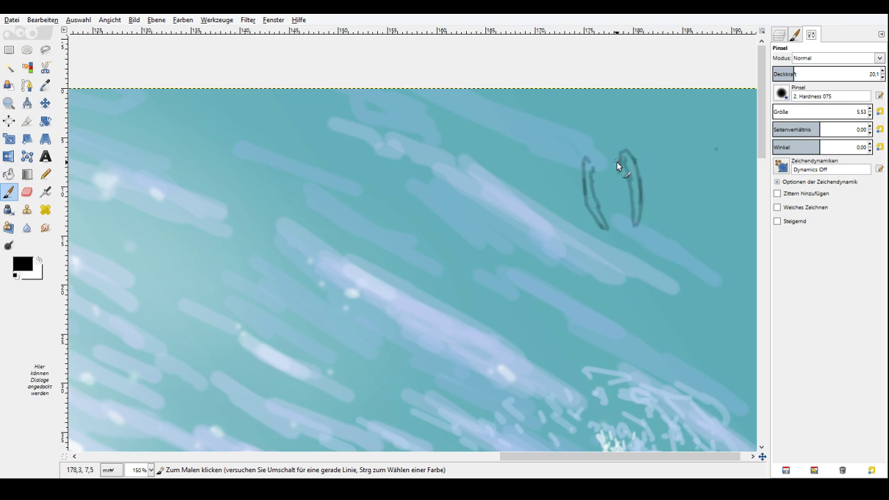
Draw the body, long thin tail and pointed head of the small winged animal in black.
{"action": "mouse_move", "coordinate": [599, 173]}
{"action": "left_mouse_down"}
{"action": "mouse_move", "coordinate": [610, 213]}
{"action": "mouse_move", "coordinate": [626, 190]}
{"action": "mouse_move", "coordinate": [626, 217]}
{"action": "mouse_move", "coordinate": [615, 185]}
{"action": "left_mouse_up"}
{"action": "left_click_drag", "start_coordinate": [615, 193], "coordinate": [639, 264]}
{"action": "left_click_drag", "start_coordinate": [601, 143], "coordinate": [594, 134]}
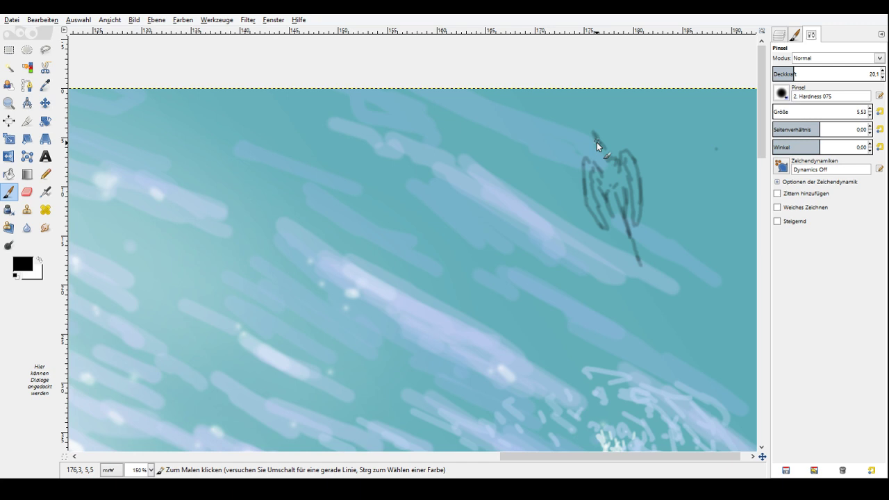
{"action": "left_click_drag", "start_coordinate": [597, 142], "coordinate": [599, 165]}
{"action": "left_click_drag", "start_coordinate": [580, 157], "coordinate": [588, 163]}
Fill the winged animal's body and one wing with grey at opacity 45.4.
{"action": "left_click", "coordinate": [22, 264]}
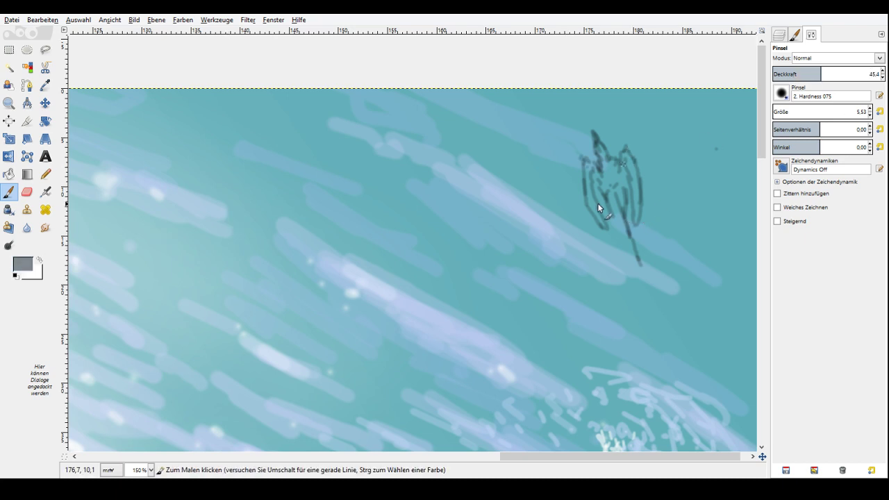
{"action": "mouse_move", "coordinate": [598, 203]}
{"action": "left_mouse_down"}
{"action": "mouse_move", "coordinate": [595, 211]}
{"action": "mouse_move", "coordinate": [587, 167]}
{"action": "left_mouse_up"}
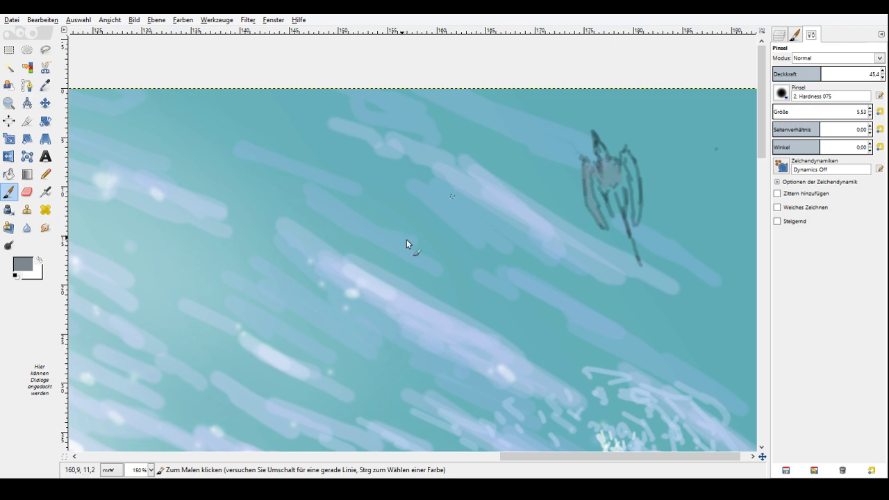
Shade the winged animal's body and fill its second wing with darker grey at opacity 45.4.
{"action": "mouse_move", "coordinate": [763, 144]}
{"action": "left_mouse_down"}
{"action": "mouse_move", "coordinate": [767, 196]}
{"action": "mouse_move", "coordinate": [764, 145]}
{"action": "left_mouse_up"}
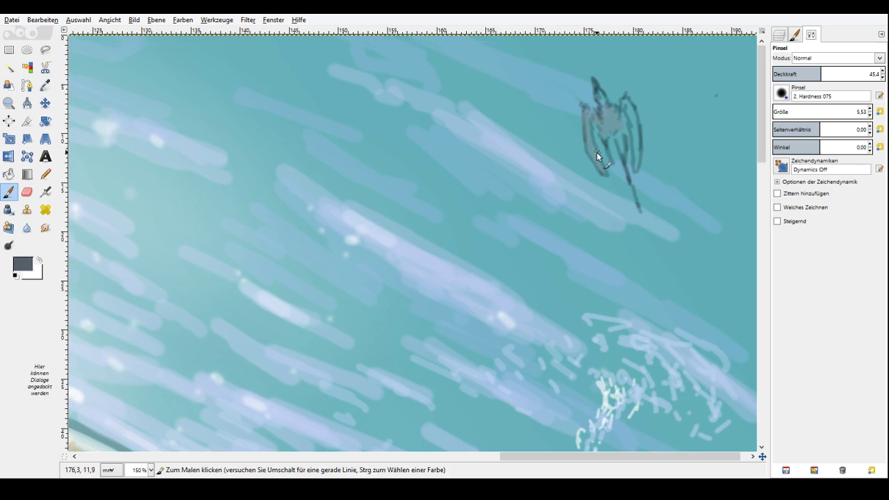
{"action": "mouse_move", "coordinate": [600, 166]}
{"action": "left_mouse_down"}
{"action": "mouse_move", "coordinate": [606, 125]}
{"action": "mouse_move", "coordinate": [609, 148]}
{"action": "mouse_move", "coordinate": [609, 136]}
{"action": "left_mouse_up"}
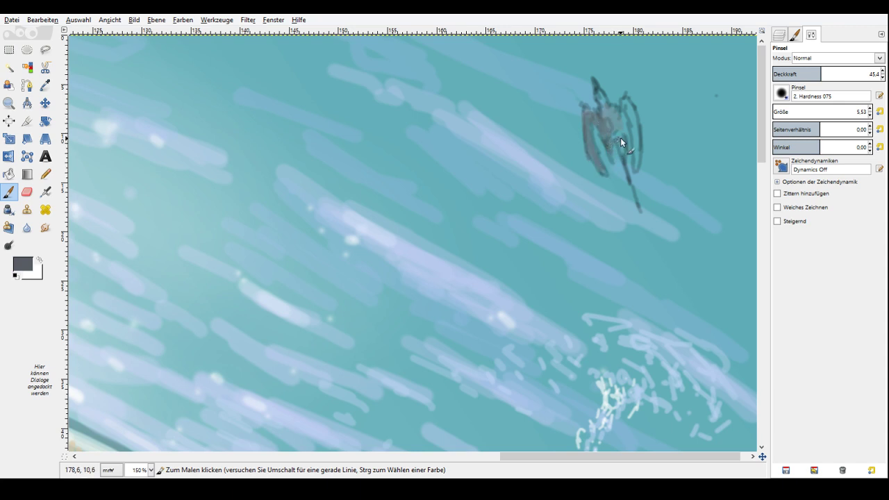
{"action": "left_click_drag", "start_coordinate": [616, 127], "coordinate": [602, 94]}
{"action": "left_click_drag", "start_coordinate": [638, 169], "coordinate": [623, 115]}
Add thin pale grey-blue highlights along the winged animal's head, outer wing edge, legs and tail with brush size 2.53.
{"action": "key", "text": "z"}
{"action": "left_click", "coordinate": [648, 69]}
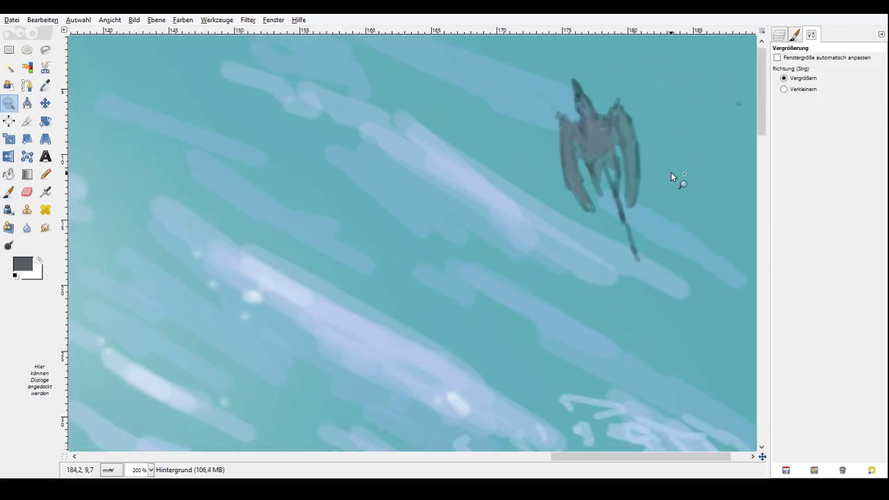
{"action": "left_click", "coordinate": [645, 202]}
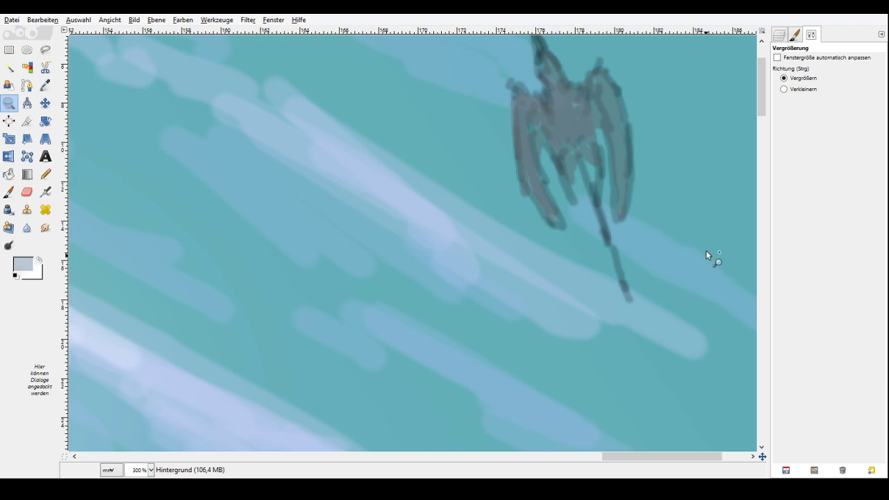
{"action": "key", "text": "p"}
{"action": "scroll", "coordinate": [763, 89], "scroll_direction": "up", "scroll_amount": 2}
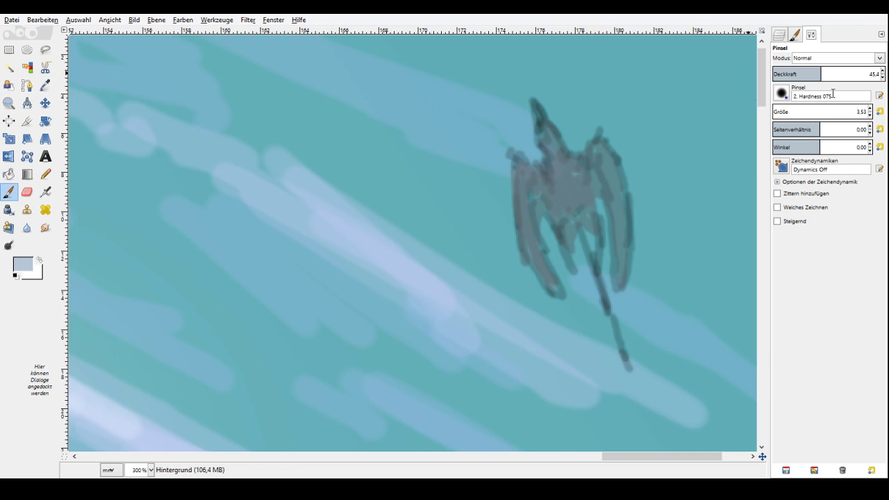
{"action": "left_click", "coordinate": [869, 114]}
{"action": "mouse_move", "coordinate": [535, 106]}
{"action": "left_mouse_down"}
{"action": "mouse_move", "coordinate": [548, 155]}
{"action": "mouse_move", "coordinate": [516, 198]}
{"action": "mouse_move", "coordinate": [555, 290]}
{"action": "left_mouse_up"}
{"action": "left_click_drag", "start_coordinate": [583, 247], "coordinate": [621, 363]}
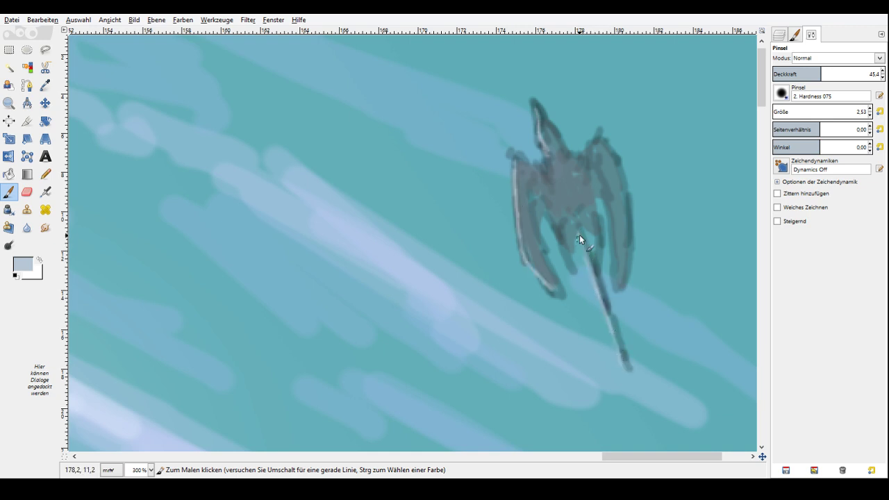
{"action": "left_click_drag", "start_coordinate": [580, 235], "coordinate": [591, 275]}
{"action": "left_click_drag", "start_coordinate": [542, 225], "coordinate": [551, 229]}
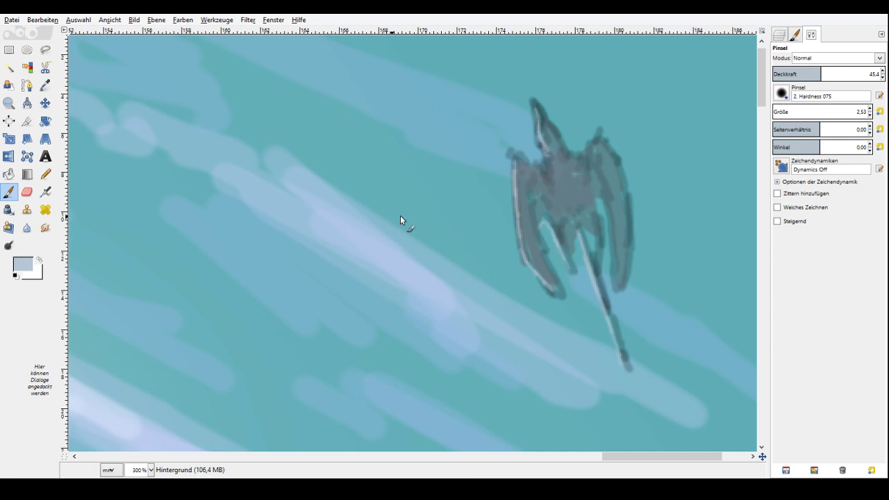
Draw dark grey shading lines over the winged animal's torso and lengthwise along both wings at opacity 45.4.
{"action": "left_click", "coordinate": [617, 225], "text": "ctrl"}
{"action": "left_click", "coordinate": [677, 281]}
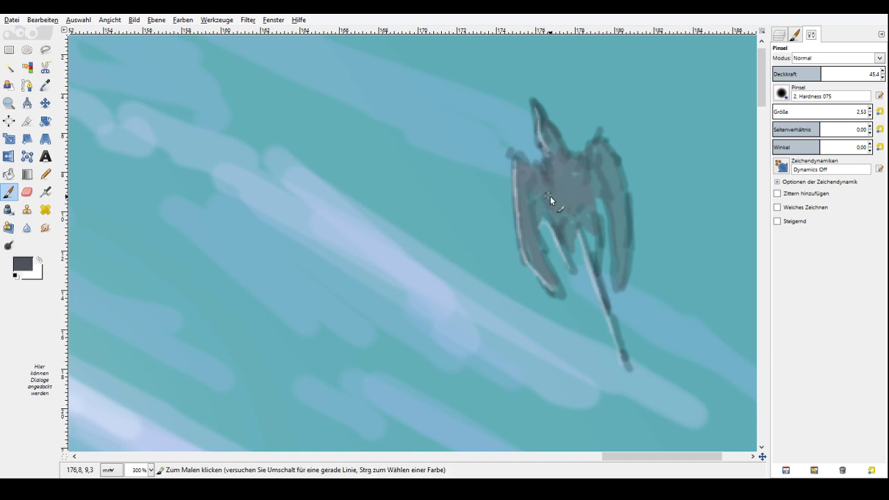
{"action": "mouse_move", "coordinate": [551, 195]}
{"action": "left_mouse_down"}
{"action": "mouse_move", "coordinate": [555, 179]}
{"action": "mouse_move", "coordinate": [597, 173]}
{"action": "left_mouse_up"}
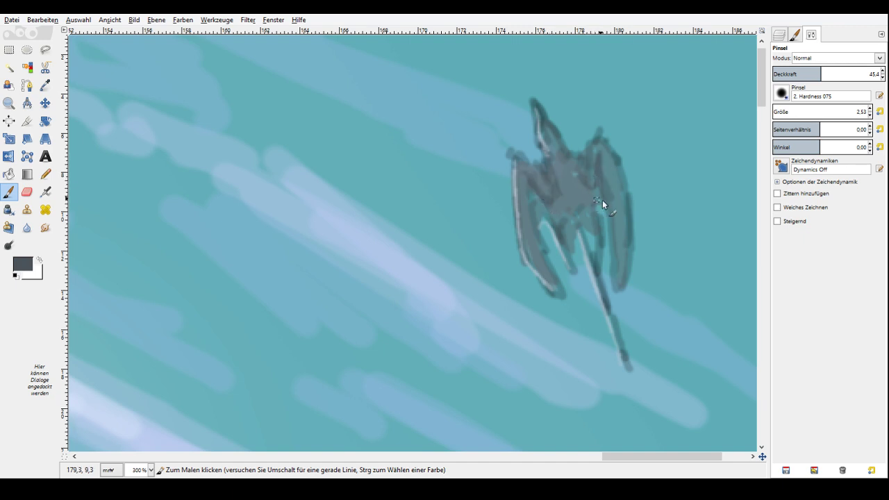
{"action": "left_click_drag", "start_coordinate": [610, 212], "coordinate": [617, 273]}
{"action": "mouse_move", "coordinate": [543, 251]}
{"action": "left_mouse_down"}
{"action": "mouse_move", "coordinate": [531, 212]}
{"action": "mouse_move", "coordinate": [537, 259]}
{"action": "left_mouse_up"}
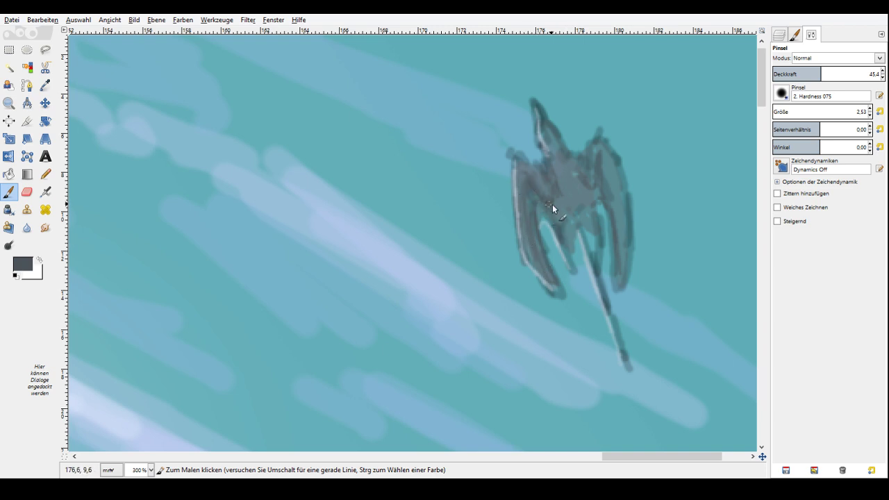
{"action": "left_click_drag", "start_coordinate": [606, 156], "coordinate": [624, 255]}
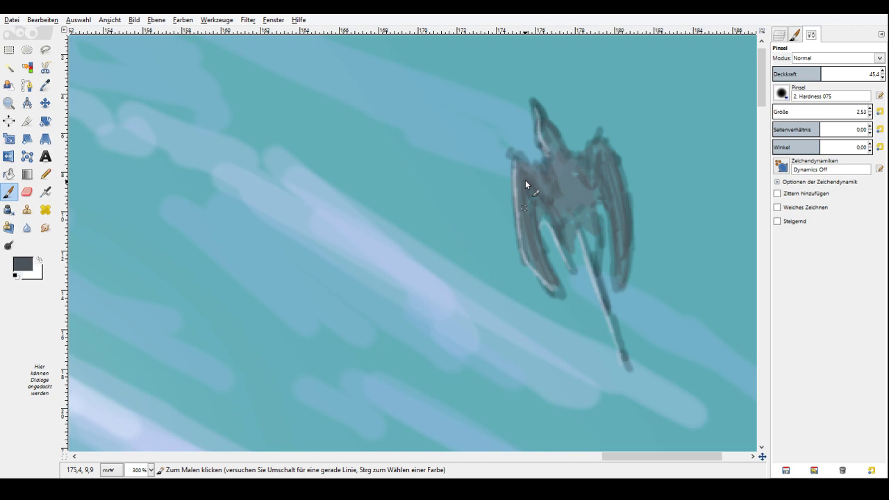
{"action": "left_click_drag", "start_coordinate": [557, 147], "coordinate": [574, 194]}
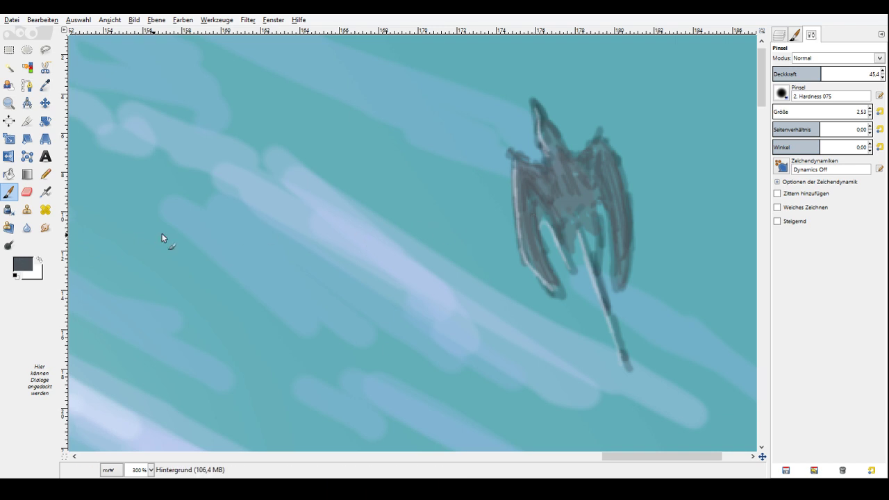
Darken the tips of both wings with near-black paint at opacity 66.0.
{"action": "mouse_move", "coordinate": [765, 103]}
{"action": "left_mouse_down"}
{"action": "mouse_move", "coordinate": [773, 191]}
{"action": "mouse_move", "coordinate": [762, 188]}
{"action": "mouse_move", "coordinate": [760, 116]}
{"action": "left_mouse_up"}
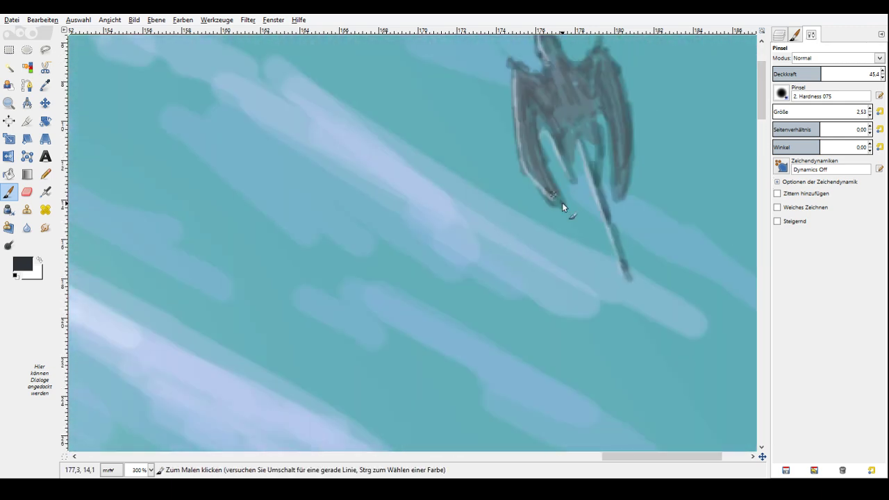
{"action": "left_click", "coordinate": [843, 74]}
{"action": "left_click_drag", "start_coordinate": [622, 175], "coordinate": [618, 198]}
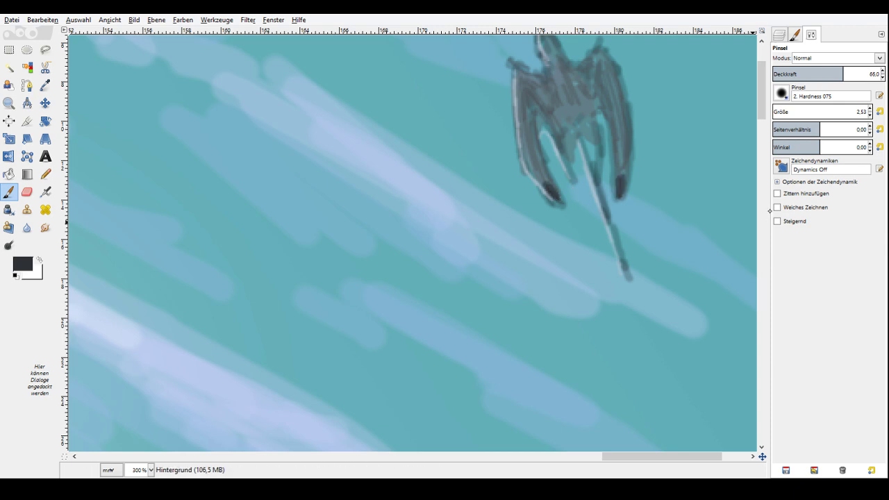
Darken the winged animal's neck, head and upper back with near-black, lowering the brush opacity to 45.4.
{"action": "left_click_drag", "start_coordinate": [762, 104], "coordinate": [767, 209]}
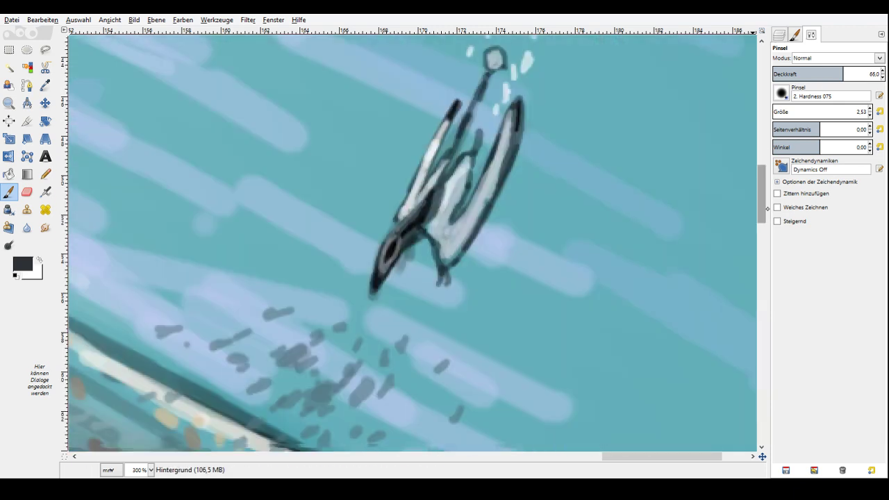
{"action": "scroll", "coordinate": [768, 209], "scroll_direction": "up", "scroll_amount": 10}
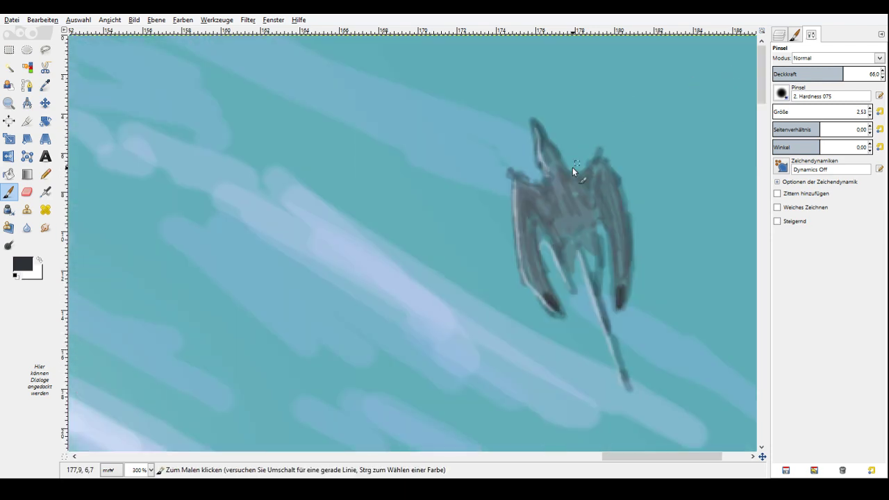
{"action": "mouse_move", "coordinate": [567, 182]}
{"action": "left_mouse_down"}
{"action": "mouse_move", "coordinate": [549, 176]}
{"action": "mouse_move", "coordinate": [560, 166]}
{"action": "mouse_move", "coordinate": [573, 182]}
{"action": "left_mouse_up"}
{"action": "left_click", "coordinate": [822, 73]}
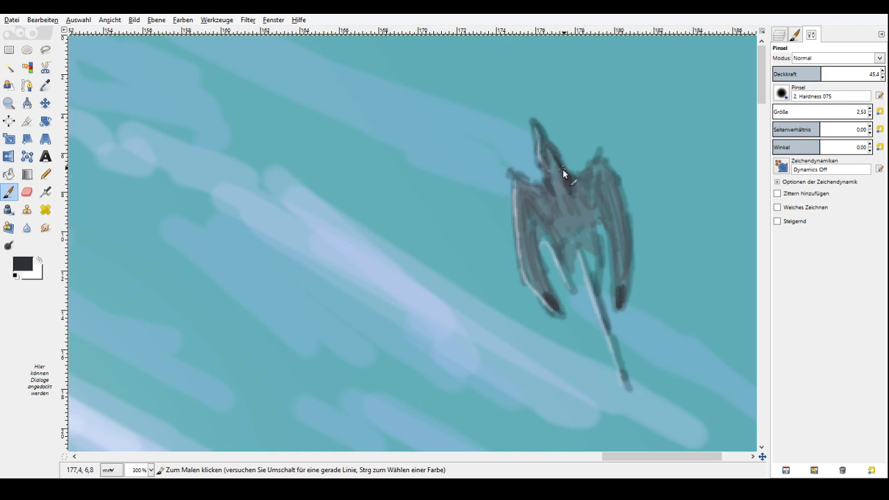
{"action": "mouse_move", "coordinate": [563, 169]}
{"action": "left_mouse_down"}
{"action": "mouse_move", "coordinate": [544, 140]}
{"action": "mouse_move", "coordinate": [549, 185]}
{"action": "left_mouse_up"}
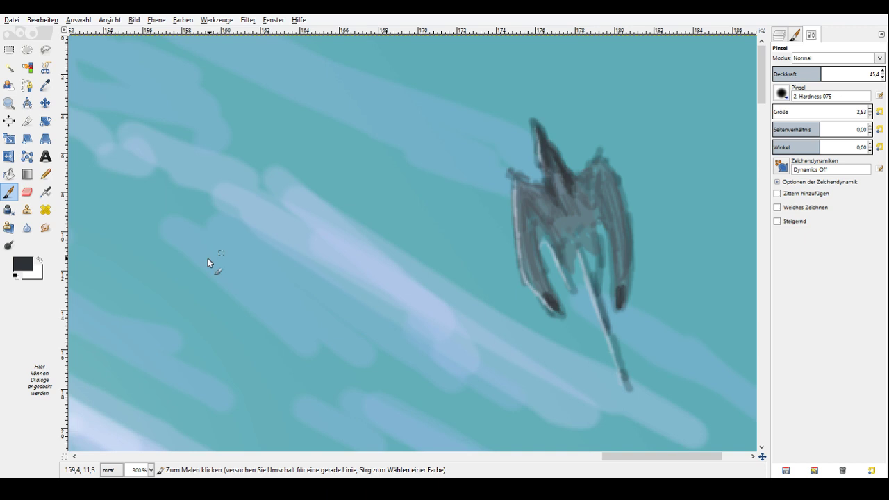
Paint short light blue water streaks beside both wings of the winged animal with brush size 7.53.
{"action": "left_click", "coordinate": [298, 224], "text": "ctrl"}
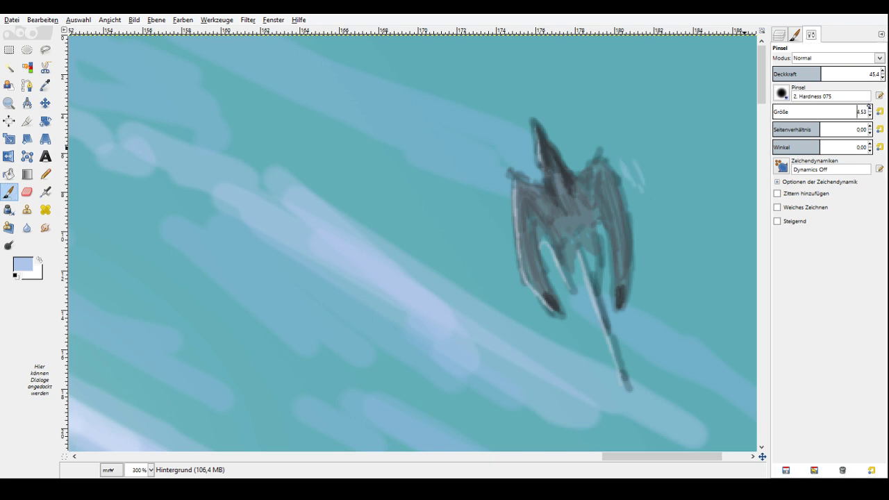
{"action": "left_click", "coordinate": [870, 109]}
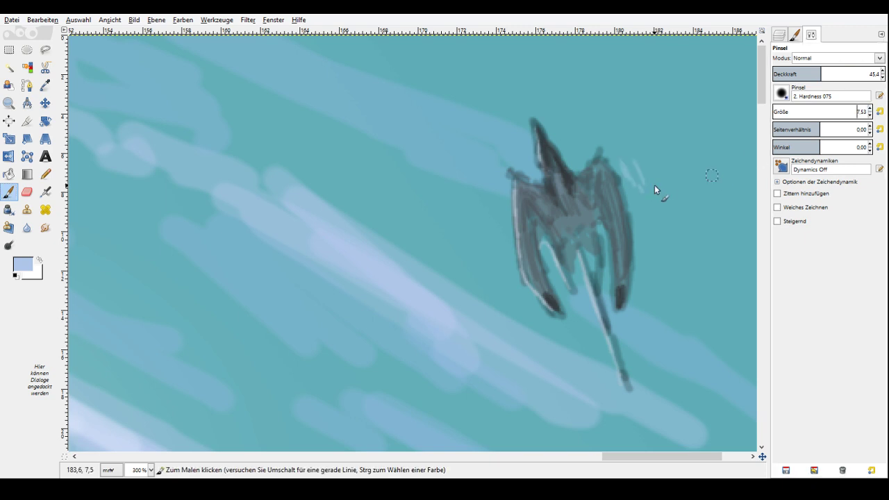
{"action": "left_click_drag", "start_coordinate": [622, 159], "coordinate": [635, 196]}
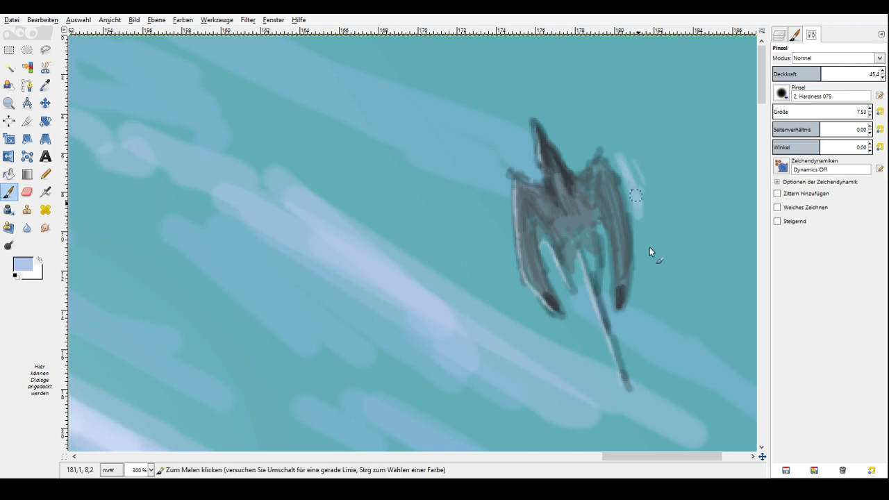
{"action": "left_click_drag", "start_coordinate": [652, 148], "coordinate": [671, 202]}
{"action": "left_click_drag", "start_coordinate": [666, 126], "coordinate": [683, 169]}
{"action": "left_click_drag", "start_coordinate": [612, 113], "coordinate": [624, 129]}
{"action": "left_click_drag", "start_coordinate": [499, 200], "coordinate": [502, 228]}
{"action": "left_click_drag", "start_coordinate": [489, 220], "coordinate": [498, 250]}
{"action": "left_click_drag", "start_coordinate": [498, 268], "coordinate": [512, 299]}
{"action": "mouse_move", "coordinate": [464, 204]}
{"action": "left_mouse_down"}
{"action": "mouse_move", "coordinate": [490, 280]}
{"action": "mouse_move", "coordinate": [485, 312]}
{"action": "mouse_move", "coordinate": [490, 125]}
{"action": "mouse_move", "coordinate": [463, 160]}
{"action": "left_mouse_up"}
{"action": "left_click_drag", "start_coordinate": [417, 146], "coordinate": [435, 196]}
Extend the light blue streaks in an arc through the water above and beyond the winged animal's head.
{"action": "left_click_drag", "start_coordinate": [583, 58], "coordinate": [603, 80]}
{"action": "left_click_drag", "start_coordinate": [597, 52], "coordinate": [644, 80]}
{"action": "left_click_drag", "start_coordinate": [648, 80], "coordinate": [672, 125]}
{"action": "mouse_move", "coordinate": [668, 71]}
{"action": "left_mouse_down"}
{"action": "mouse_move", "coordinate": [695, 102]}
{"action": "mouse_move", "coordinate": [717, 104]}
{"action": "left_mouse_up"}
{"action": "left_click_drag", "start_coordinate": [700, 139], "coordinate": [731, 188]}
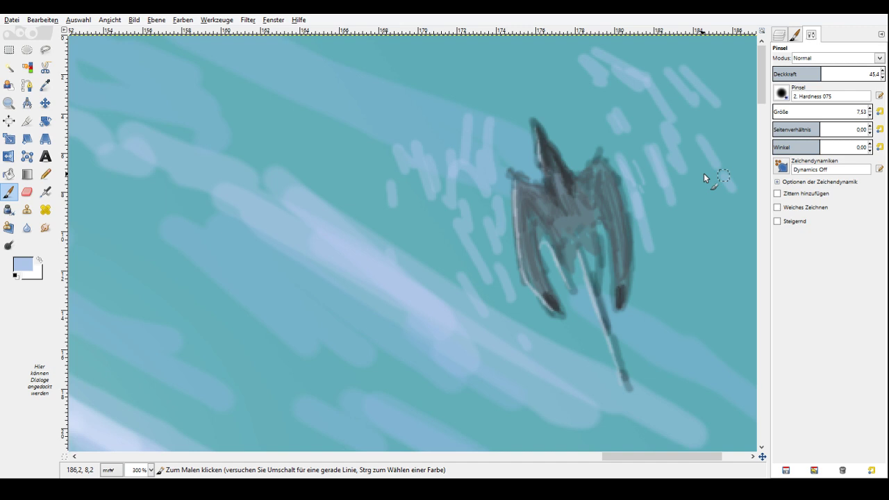
Add light blue streaks and dots between the winged animal's tail and the canvas's right edge.
{"action": "left_click_drag", "start_coordinate": [762, 457], "coordinate": [769, 458]}
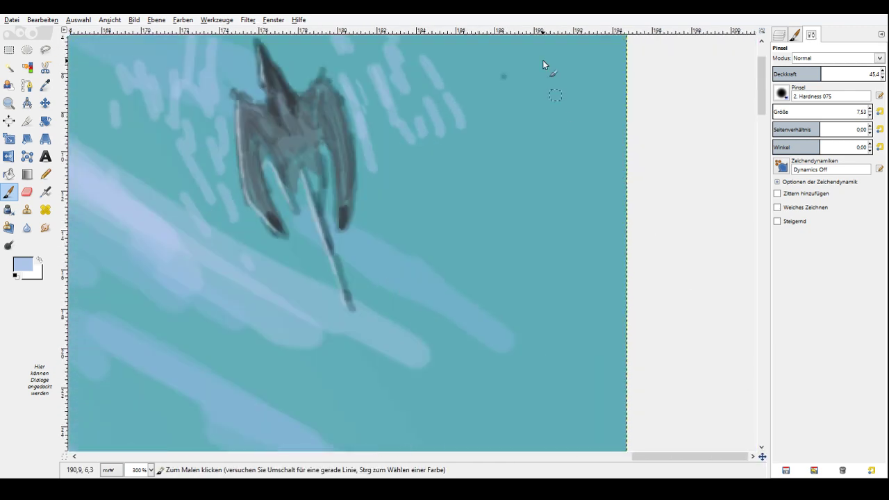
{"action": "left_click_drag", "start_coordinate": [540, 56], "coordinate": [595, 139]}
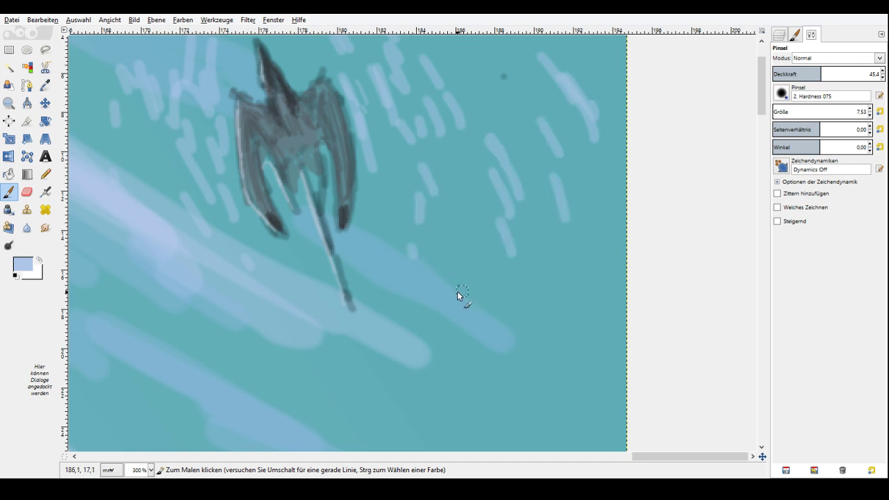
{"action": "left_click_drag", "start_coordinate": [458, 293], "coordinate": [460, 306]}
{"action": "left_click", "coordinate": [422, 296]}
{"action": "left_click_drag", "start_coordinate": [361, 286], "coordinate": [384, 319]}
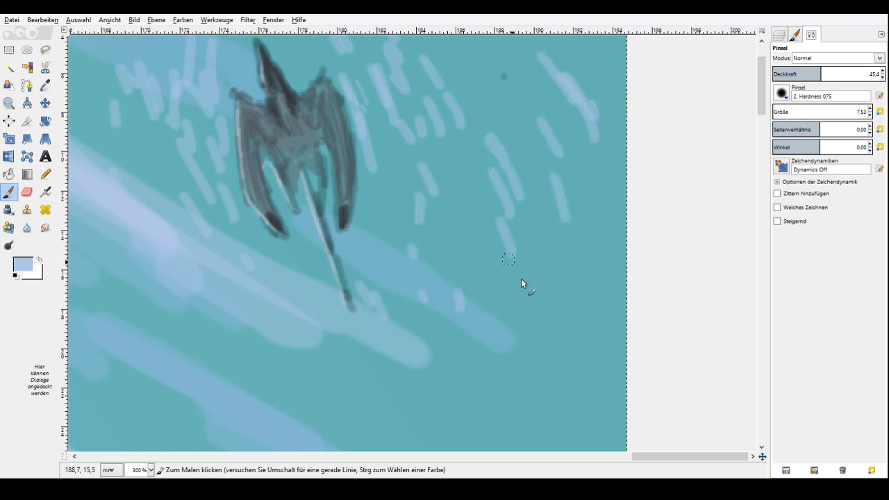
{"action": "left_click_drag", "start_coordinate": [501, 132], "coordinate": [518, 221]}
Thicken the outer light blue streaks and scatter small dabs across the water above the winged animal's head.
{"action": "scroll", "coordinate": [528, 174], "scroll_direction": "up", "scroll_amount": 2}
{"action": "mouse_move", "coordinate": [500, 125]}
{"action": "left_mouse_down"}
{"action": "mouse_move", "coordinate": [515, 147]}
{"action": "mouse_move", "coordinate": [520, 182]}
{"action": "left_mouse_up"}
{"action": "left_click_drag", "start_coordinate": [382, 43], "coordinate": [456, 107]}
{"action": "left_click_drag", "start_coordinate": [319, 58], "coordinate": [327, 65]}
{"action": "left_click_drag", "start_coordinate": [273, 87], "coordinate": [281, 104]}
{"action": "left_click_drag", "start_coordinate": [254, 82], "coordinate": [263, 92]}
{"action": "left_click_drag", "start_coordinate": [220, 66], "coordinate": [229, 75]}
{"action": "left_click", "coordinate": [207, 74]}
{"action": "left_click", "coordinate": [170, 102]}
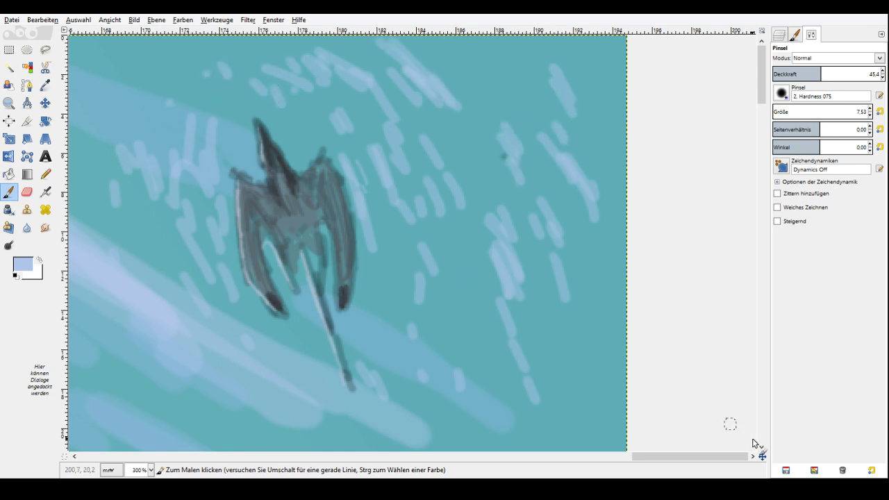
Dab a few light blue marks in the open water above the diving animal's bubble trail, near the canvas edge.
{"action": "left_click_drag", "start_coordinate": [762, 456], "coordinate": [764, 460]}
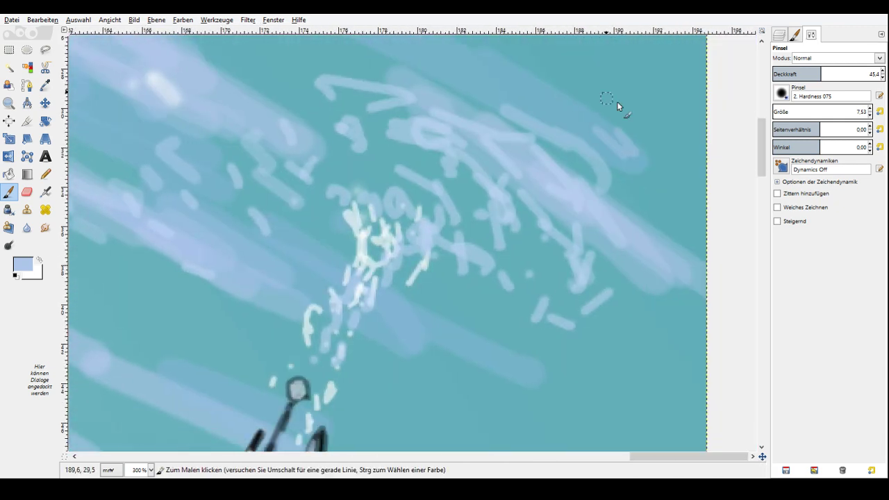
{"action": "left_click_drag", "start_coordinate": [612, 92], "coordinate": [632, 102]}
{"action": "left_click", "coordinate": [651, 71]}
{"action": "left_click", "coordinate": [661, 112]}
Check how the winged animal and its surrounding streaks fit into the whole painting.
{"action": "left_click", "coordinate": [10, 102]}
{"action": "left_click", "coordinate": [783, 89]}
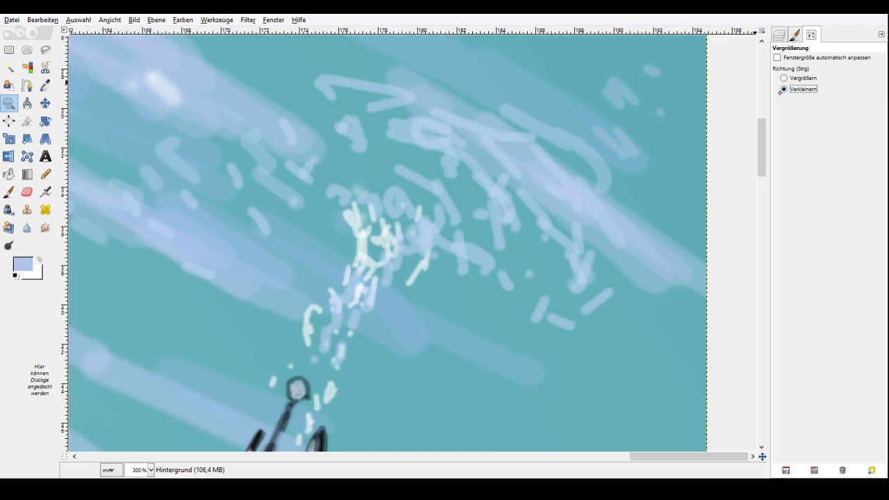
{"action": "left_click", "coordinate": [639, 197]}
{"action": "left_click", "coordinate": [639, 197]}
{"action": "left_click", "coordinate": [639, 196]}
{"action": "left_click", "coordinate": [639, 196]}
{"action": "left_click", "coordinate": [639, 197]}
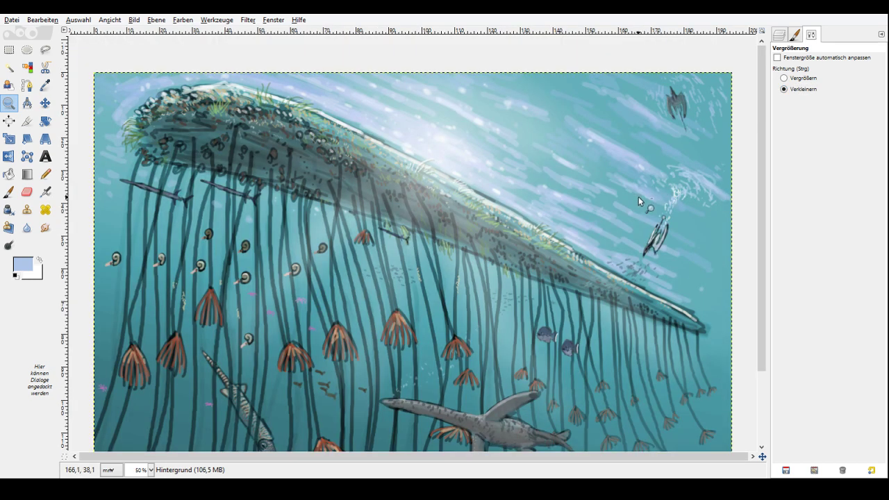
{"action": "left_click", "coordinate": [783, 78]}
{"action": "left_click", "coordinate": [784, 89]}
{"action": "left_click", "coordinate": [756, 115]}
{"action": "key", "text": "ctrl"}
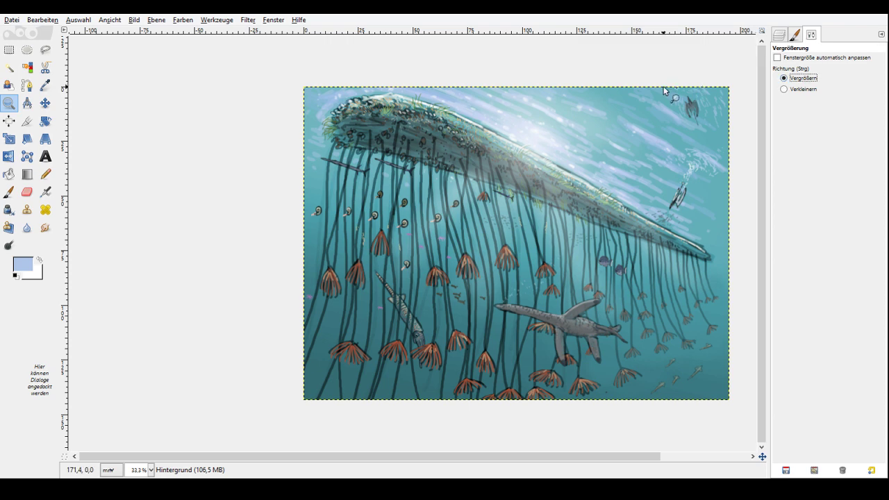
Select a 267 × 227 px rectangular area around the winged animal and its nearby light streaks.
{"action": "left_click_drag", "start_coordinate": [664, 86], "coordinate": [716, 139]}
{"action": "key", "text": "r"}
{"action": "left_click_drag", "start_coordinate": [214, 84], "coordinate": [587, 401]}
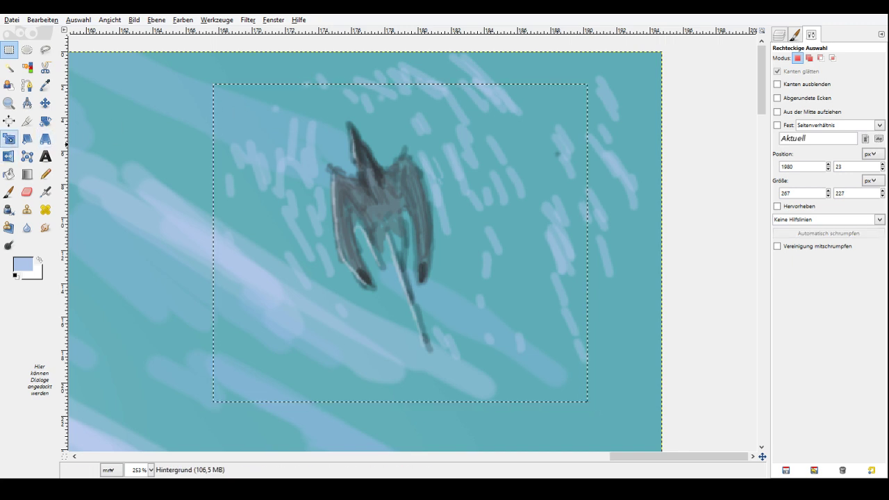
Apply a perspective transform to the selected area, pulling its upper-left corner outward, lower-left corner inward, and lower-right corner outward and up.
{"action": "left_click", "coordinate": [45, 138]}
{"action": "left_click", "coordinate": [244, 123]}
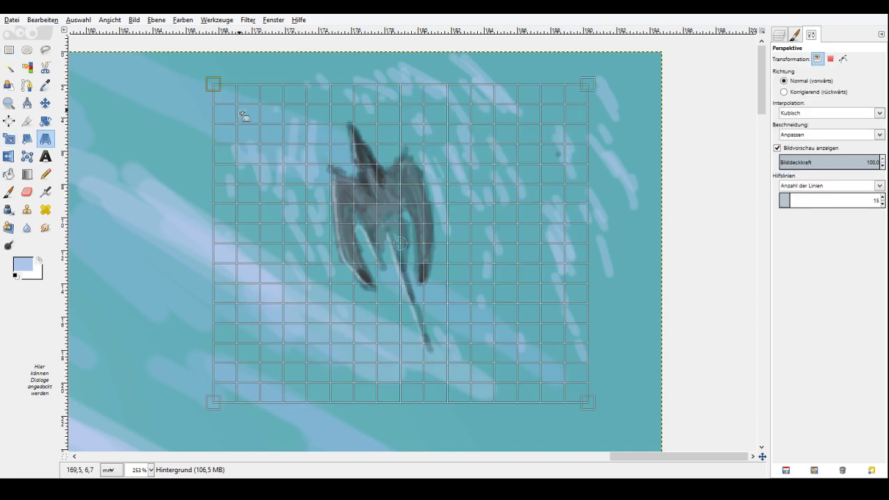
{"action": "left_click_drag", "start_coordinate": [212, 85], "coordinate": [176, 89]}
{"action": "left_click_drag", "start_coordinate": [587, 85], "coordinate": [577, 73]}
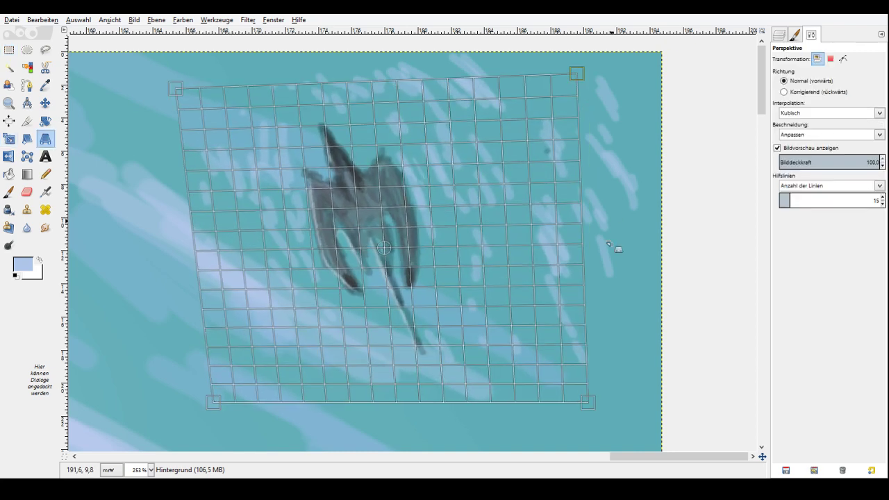
{"action": "left_click_drag", "start_coordinate": [589, 404], "coordinate": [607, 398]}
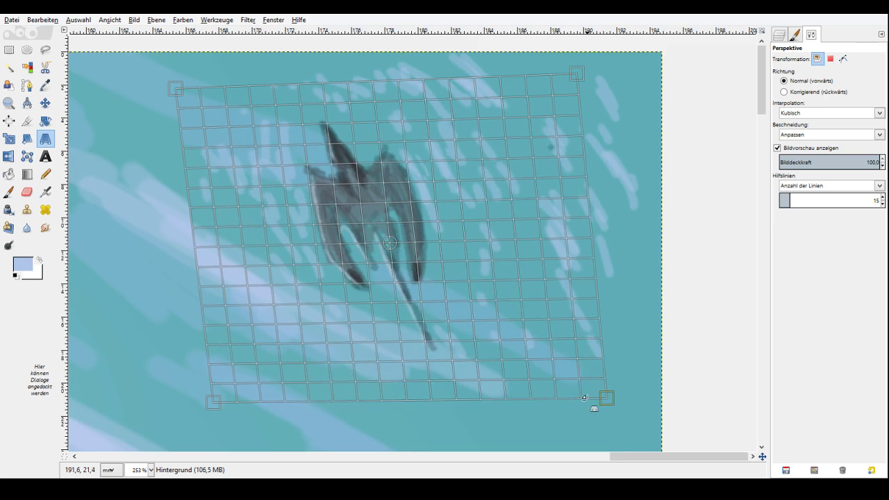
{"action": "left_click_drag", "start_coordinate": [213, 402], "coordinate": [243, 411]}
{"action": "left_click_drag", "start_coordinate": [579, 73], "coordinate": [587, 69]}
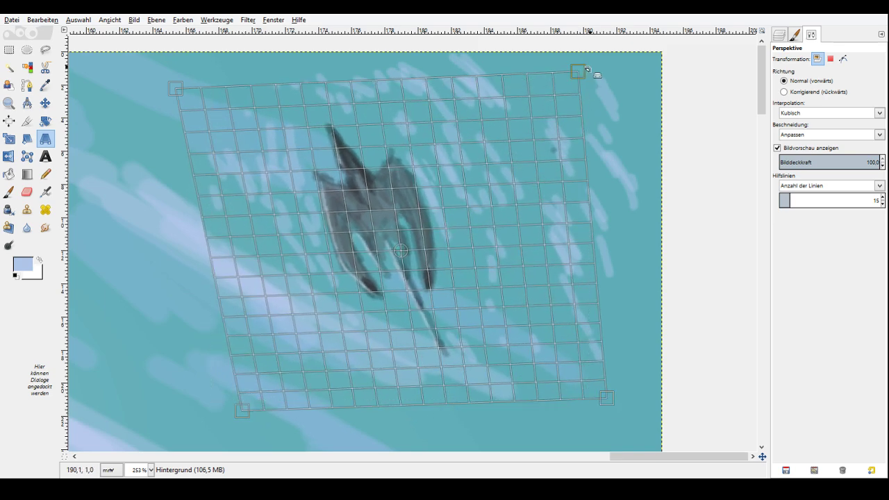
{"action": "left_click_drag", "start_coordinate": [607, 398], "coordinate": [608, 375]}
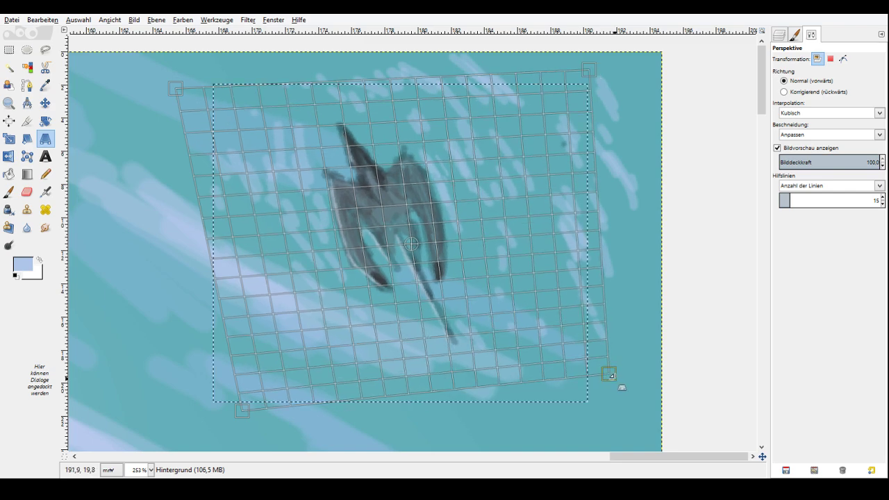
{"action": "left_click_drag", "start_coordinate": [178, 92], "coordinate": [167, 105]}
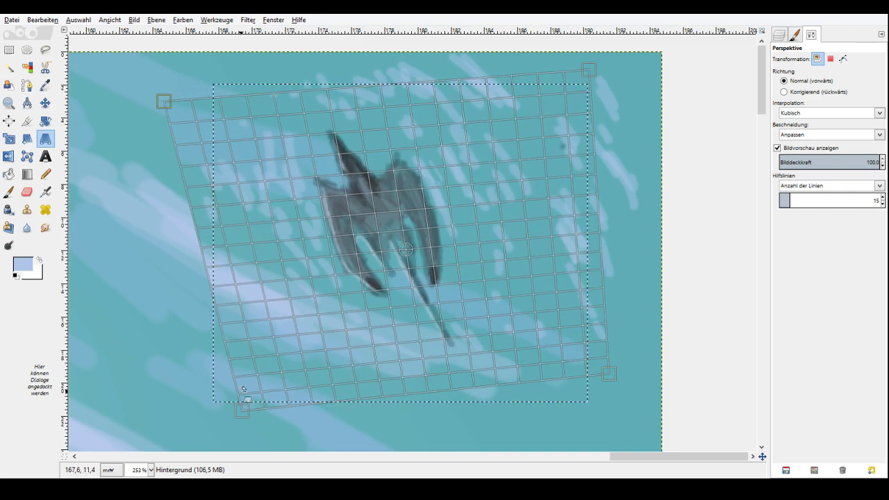
{"action": "left_click_drag", "start_coordinate": [243, 389], "coordinate": [250, 381]}
{"action": "key", "text": "Return"}
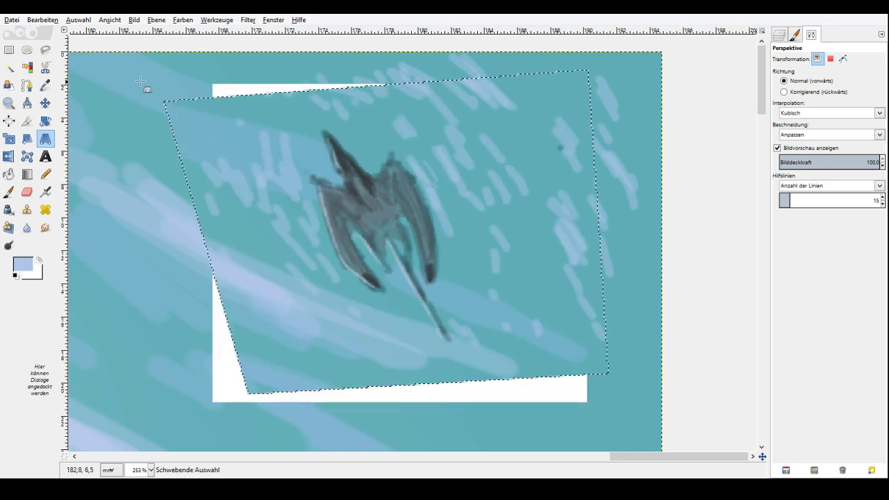
Anchor the transformed area, sample the surrounding teal water colour, and paint over part of the white gap below the winged animal.
{"action": "key", "text": "r"}
{"action": "left_click", "coordinate": [141, 82]}
{"action": "left_click", "coordinate": [45, 85]}
{"action": "left_click", "coordinate": [157, 135]}
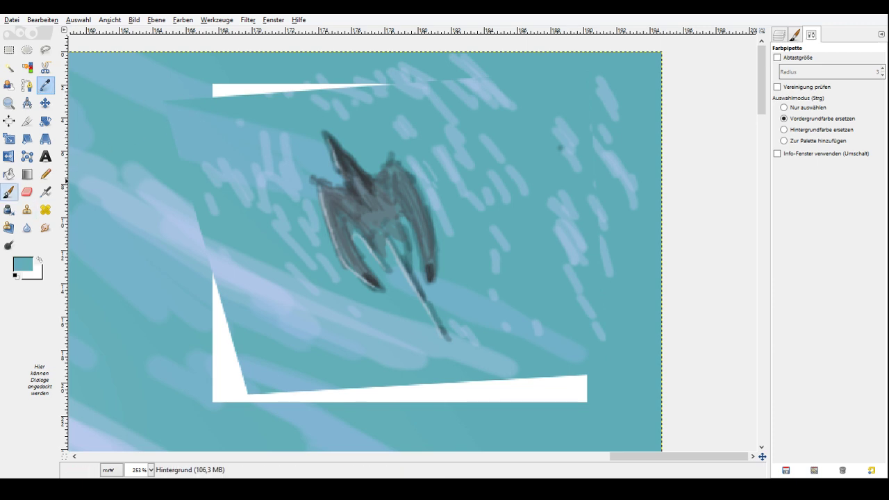
{"action": "left_click", "coordinate": [9, 192]}
{"action": "left_click_drag", "start_coordinate": [584, 380], "coordinate": [459, 382]}
{"action": "left_click_drag", "start_coordinate": [558, 398], "coordinate": [424, 385]}
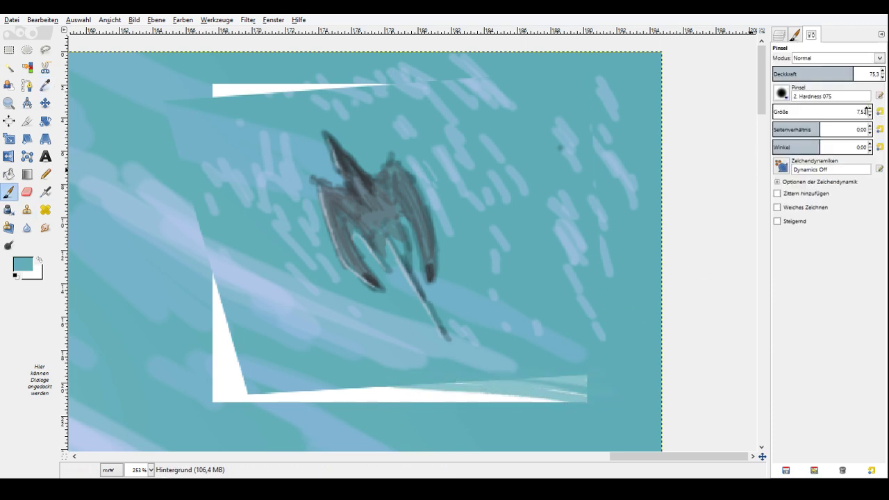
Paint over the remaining white gaps around the transformed area in teal, using a 10.53 brush size and 86.6 opacity.
{"action": "scroll", "coordinate": [867, 111], "scroll_direction": "up", "scroll_amount": 3}
{"action": "left_click", "coordinate": [866, 73]}
{"action": "mouse_move", "coordinate": [566, 406]}
{"action": "left_mouse_down"}
{"action": "mouse_move", "coordinate": [387, 393]}
{"action": "mouse_move", "coordinate": [600, 383]}
{"action": "mouse_move", "coordinate": [403, 359]}
{"action": "mouse_move", "coordinate": [186, 379]}
{"action": "mouse_move", "coordinate": [242, 401]}
{"action": "mouse_move", "coordinate": [280, 388]}
{"action": "mouse_move", "coordinate": [231, 355]}
{"action": "mouse_move", "coordinate": [196, 308]}
{"action": "mouse_move", "coordinate": [223, 376]}
{"action": "mouse_move", "coordinate": [143, 370]}
{"action": "mouse_move", "coordinate": [441, 427]}
{"action": "mouse_move", "coordinate": [312, 367]}
{"action": "mouse_move", "coordinate": [352, 355]}
{"action": "mouse_move", "coordinate": [401, 387]}
{"action": "mouse_move", "coordinate": [214, 333]}
{"action": "mouse_move", "coordinate": [241, 252]}
{"action": "mouse_move", "coordinate": [173, 123]}
{"action": "left_mouse_up"}
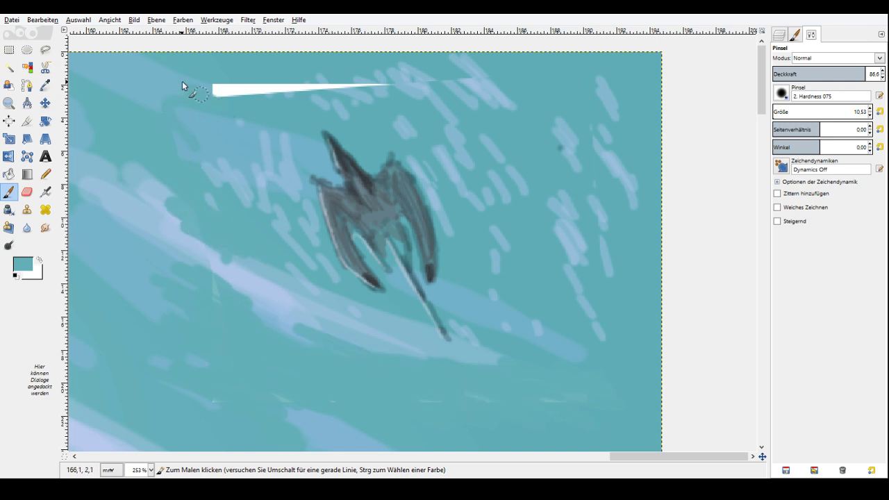
{"action": "mouse_move", "coordinate": [182, 81]}
{"action": "left_mouse_down"}
{"action": "mouse_move", "coordinate": [229, 99]}
{"action": "mouse_move", "coordinate": [353, 87]}
{"action": "mouse_move", "coordinate": [296, 79]}
{"action": "left_mouse_up"}
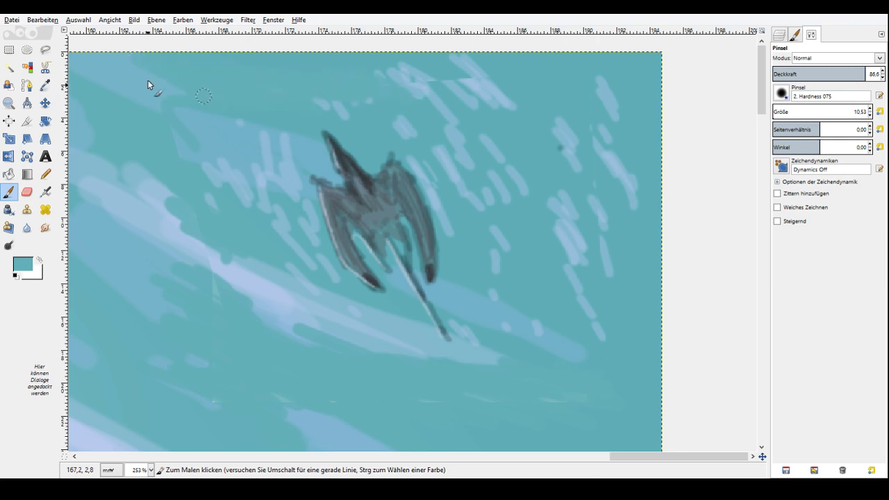
Paint a white highlight beside the winged animal's neck with a 4.53 brush size and 68 opacity.
{"action": "key", "text": "z"}
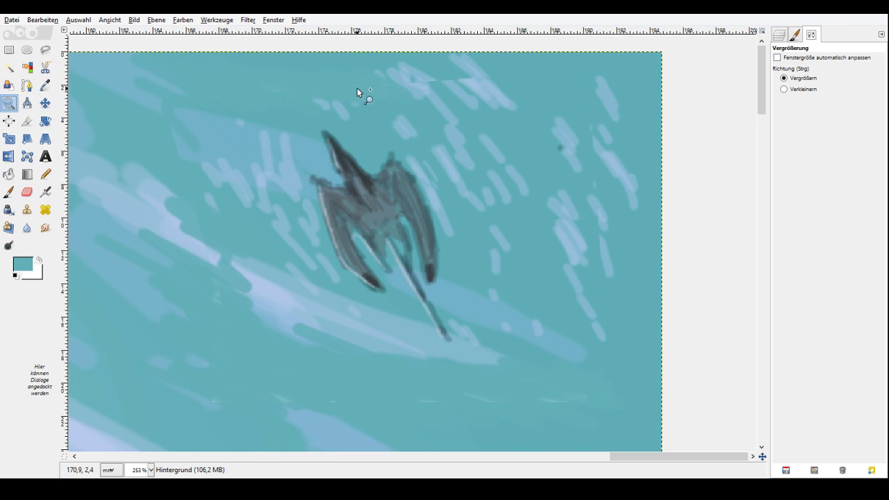
{"action": "left_click", "coordinate": [622, 175]}
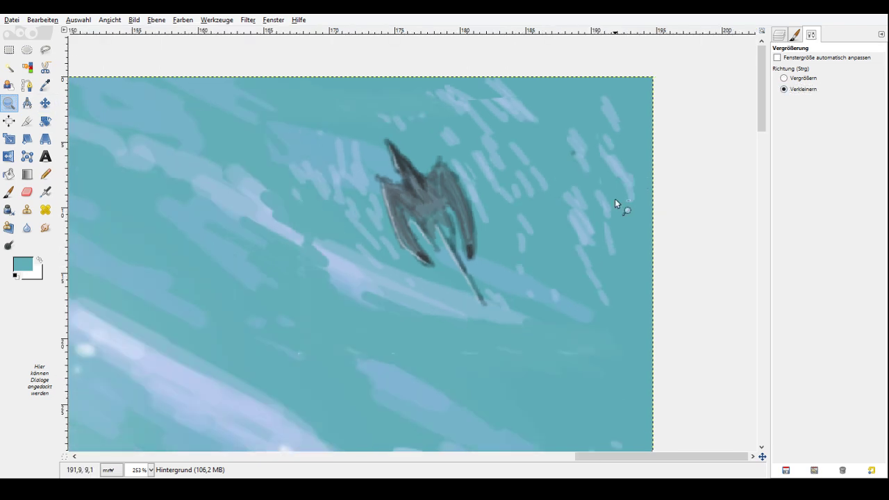
{"action": "left_click", "coordinate": [615, 198]}
{"action": "left_click", "coordinate": [621, 224]}
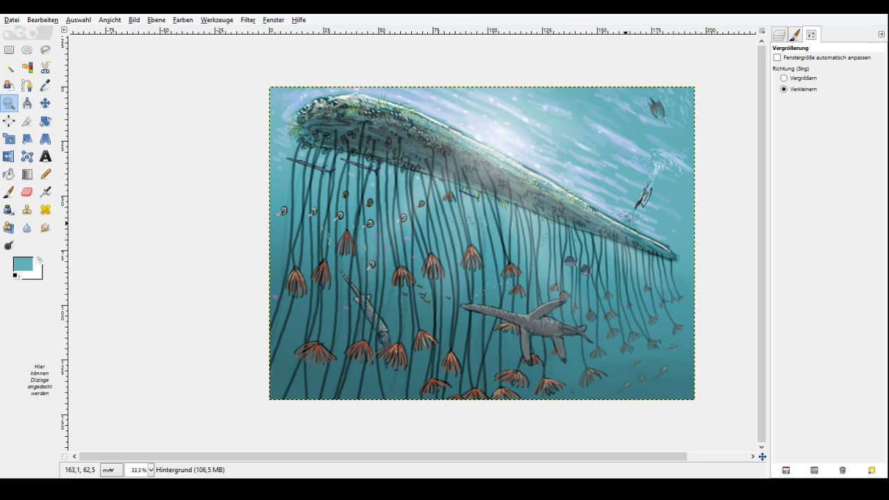
{"action": "key", "text": "ctrl"}
{"action": "left_click_drag", "start_coordinate": [630, 89], "coordinate": [686, 147]}
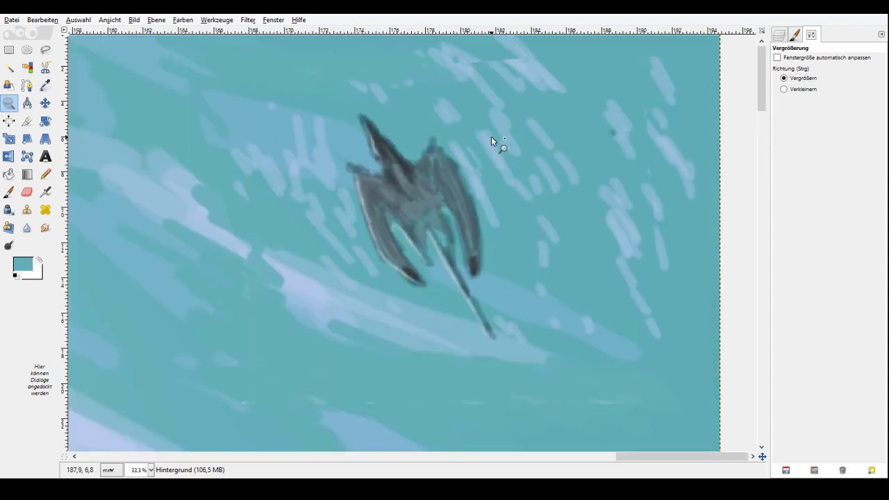
{"action": "key", "text": "p"}
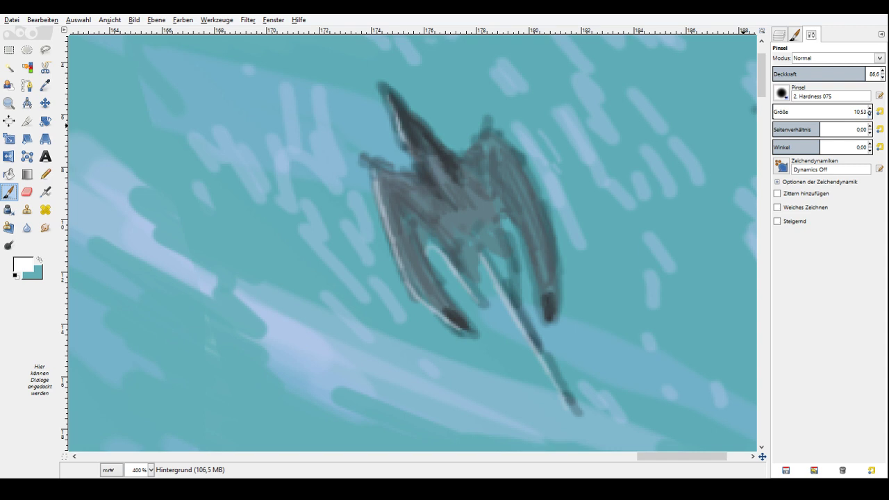
{"action": "left_click", "coordinate": [845, 72]}
{"action": "left_click", "coordinate": [870, 115]}
{"action": "left_click", "coordinate": [870, 115]}
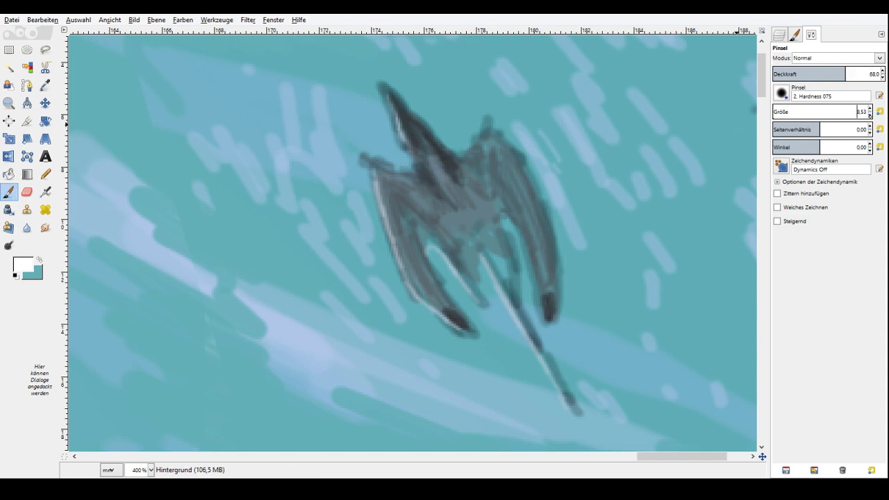
{"action": "left_click", "coordinate": [869, 116]}
{"action": "left_click_drag", "start_coordinate": [416, 174], "coordinate": [400, 137]}
Add faint white highlights along the winged animal's shoulder, outer wing edge and inner wing edge at 28.4 opacity.
{"action": "left_click", "coordinate": [803, 73]}
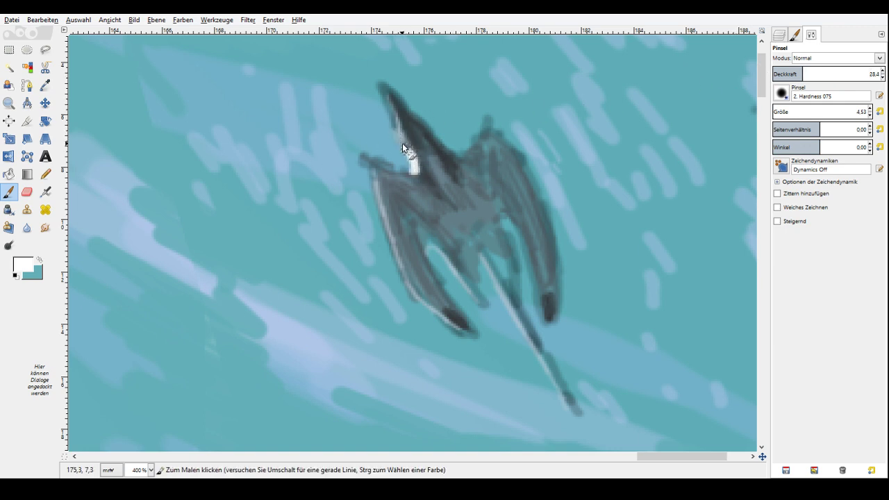
{"action": "left_click_drag", "start_coordinate": [481, 134], "coordinate": [462, 154]}
{"action": "left_click_drag", "start_coordinate": [373, 174], "coordinate": [393, 251]}
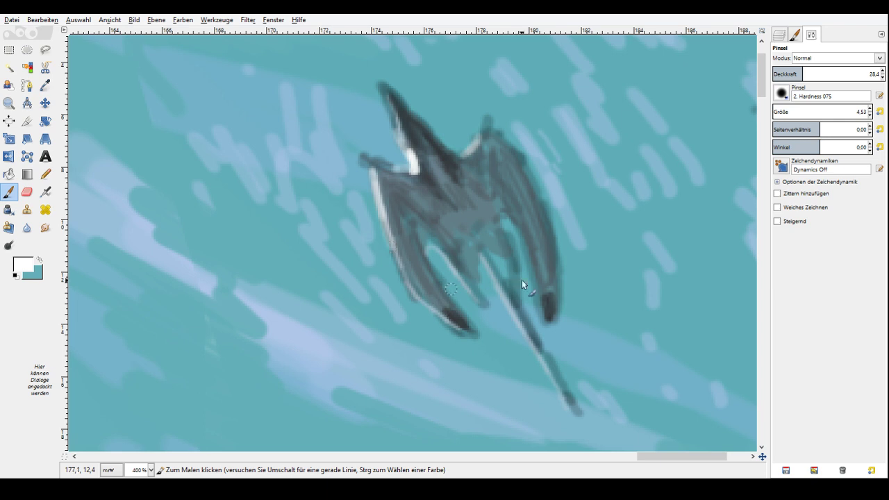
{"action": "left_click_drag", "start_coordinate": [508, 215], "coordinate": [525, 245]}
Scatter small faint white dabs across the open water around the winged animal and among the light rays above the raft.
{"action": "scroll", "coordinate": [277, 50], "scroll_direction": "up", "scroll_amount": 3}
{"action": "left_click_drag", "start_coordinate": [223, 87], "coordinate": [220, 106]}
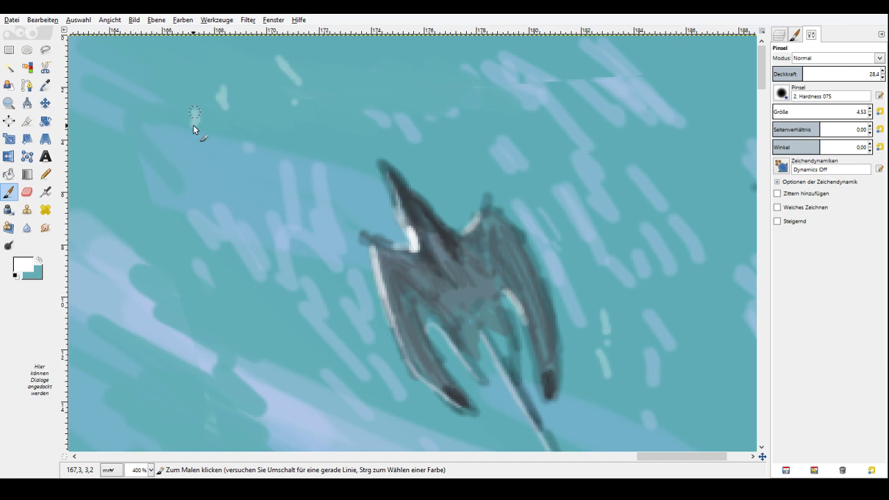
{"action": "left_click_drag", "start_coordinate": [194, 172], "coordinate": [206, 183]}
{"action": "left_click_drag", "start_coordinate": [210, 285], "coordinate": [216, 311]}
{"action": "left_click_drag", "start_coordinate": [225, 328], "coordinate": [237, 335]}
{"action": "left_click_drag", "start_coordinate": [209, 354], "coordinate": [216, 368]}
{"action": "left_click_drag", "start_coordinate": [142, 369], "coordinate": [152, 397]}
{"action": "left_click_drag", "start_coordinate": [142, 281], "coordinate": [150, 287]}
{"action": "left_click_drag", "start_coordinate": [118, 194], "coordinate": [133, 203]}
{"action": "left_click", "coordinate": [140, 188]}
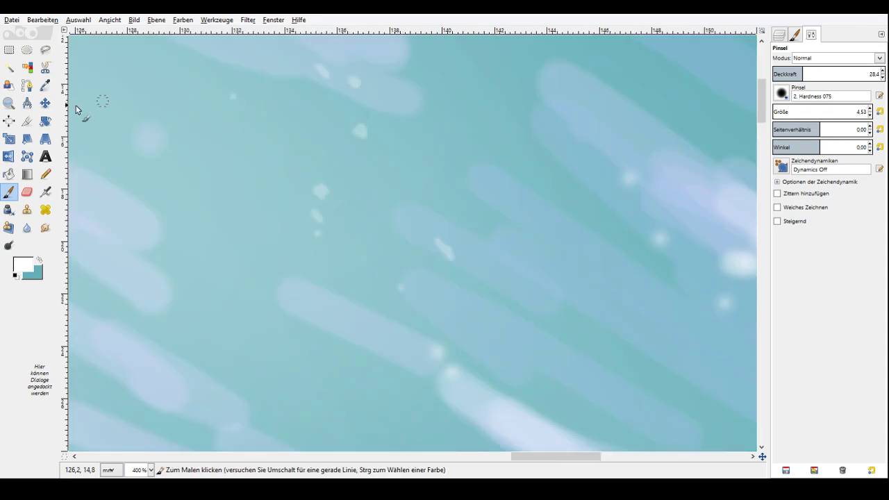
Check how the highlights and white water dabs fit into the whole painting.
{"action": "left_click", "coordinate": [9, 103]}
{"action": "left_click", "coordinate": [620, 203], "text": "ctrl"}
{"action": "left_click", "coordinate": [622, 211], "text": "ctrl"}
{"action": "left_click", "coordinate": [617, 224], "text": "ctrl"}
{"action": "left_click", "coordinate": [617, 230], "text": "ctrl"}
{"action": "left_click", "coordinate": [617, 243], "text": "ctrl"}
{"action": "left_click", "coordinate": [603, 267], "text": "ctrl"}
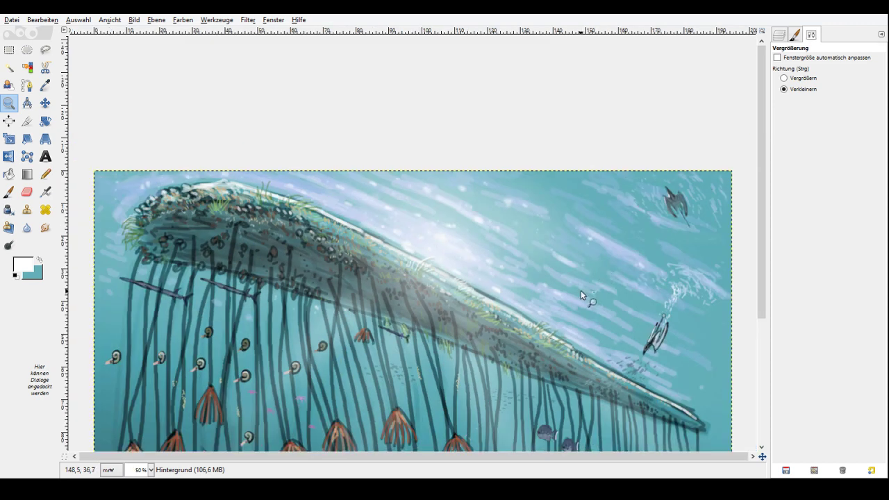
{"action": "left_click", "coordinate": [583, 291], "text": "ctrl"}
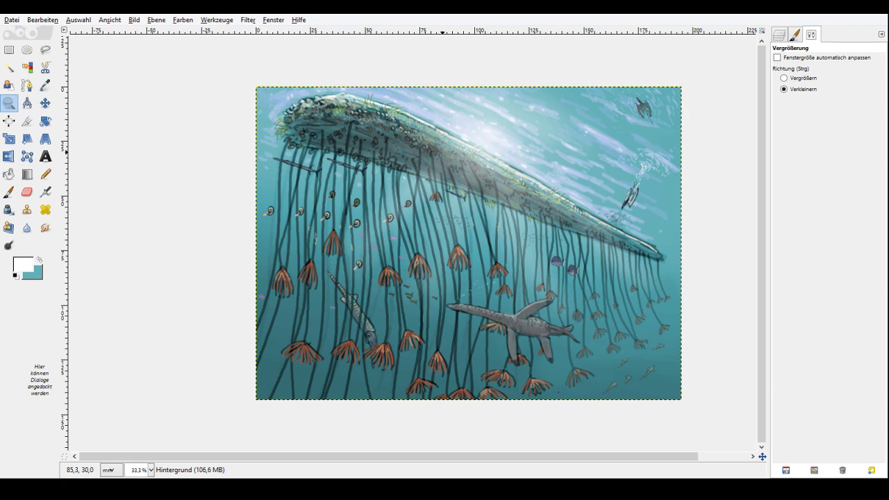
Shade the raft's dark underside with faint strokes in a sampled dark brown, using an 8.53 brush size and 17.5 opacity.
{"action": "left_click", "coordinate": [381, 139]}
{"action": "left_click", "coordinate": [389, 158]}
{"action": "left_click", "coordinate": [421, 194]}
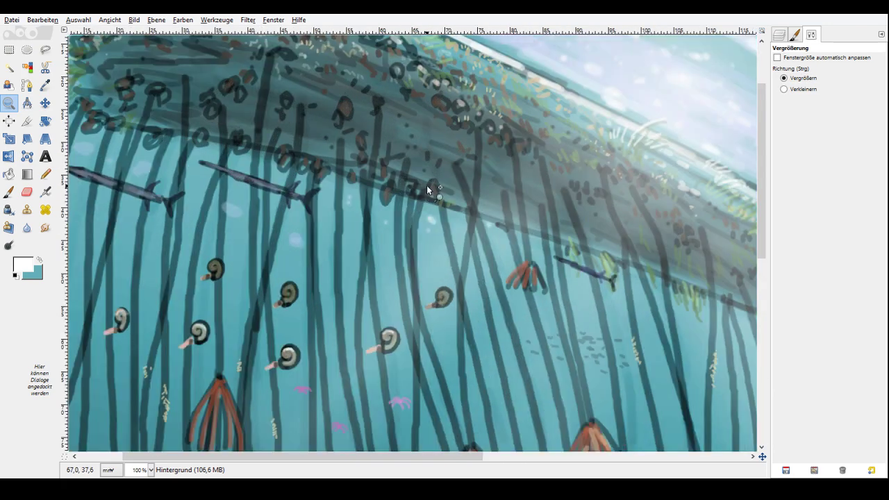
{"action": "left_click", "coordinate": [413, 117]}
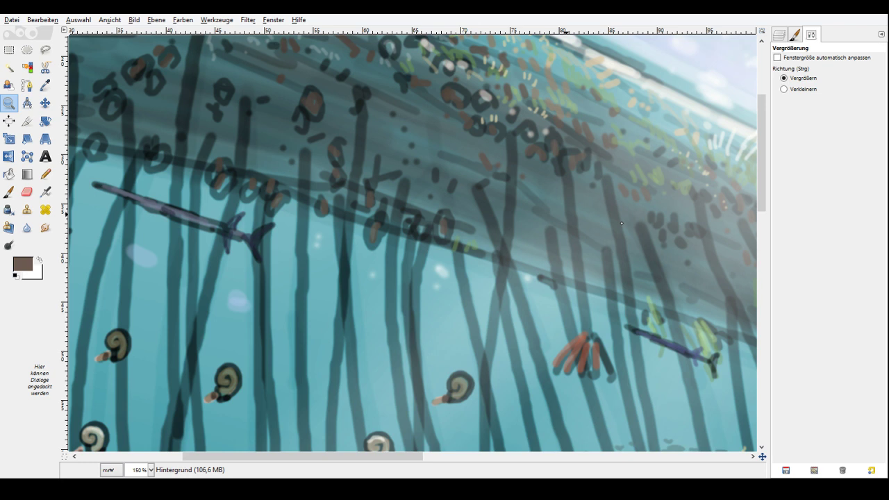
{"action": "left_click", "coordinate": [8, 191]}
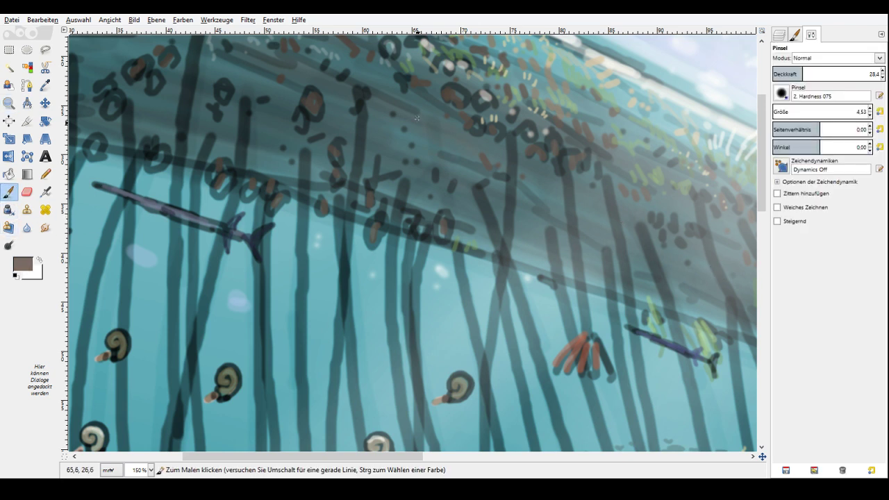
{"action": "left_click", "coordinate": [564, 201], "text": "ctrl"}
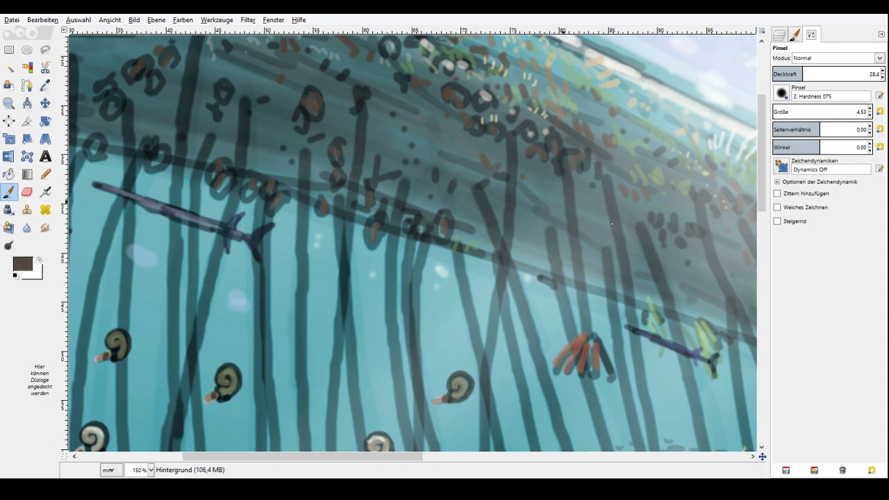
{"action": "scroll", "coordinate": [864, 110], "scroll_direction": "up", "scroll_amount": 4}
{"action": "left_click", "coordinate": [791, 74]}
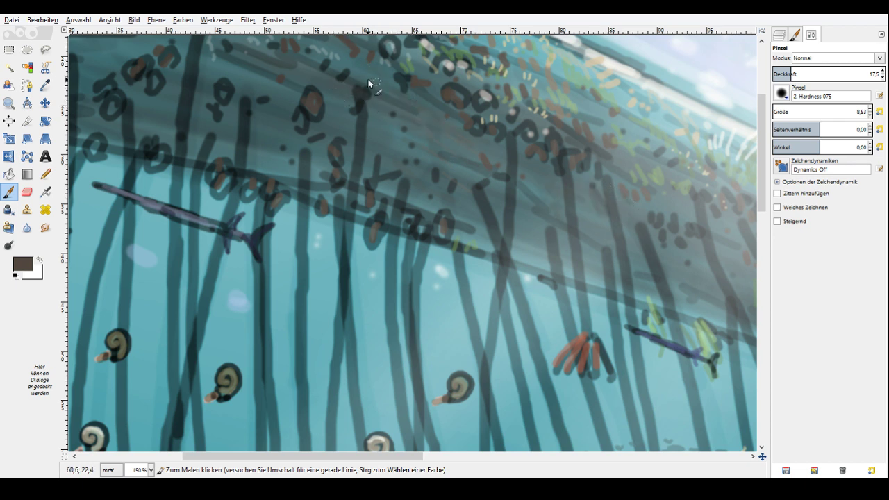
{"action": "scroll", "coordinate": [368, 82], "scroll_direction": "up", "scroll_amount": 5}
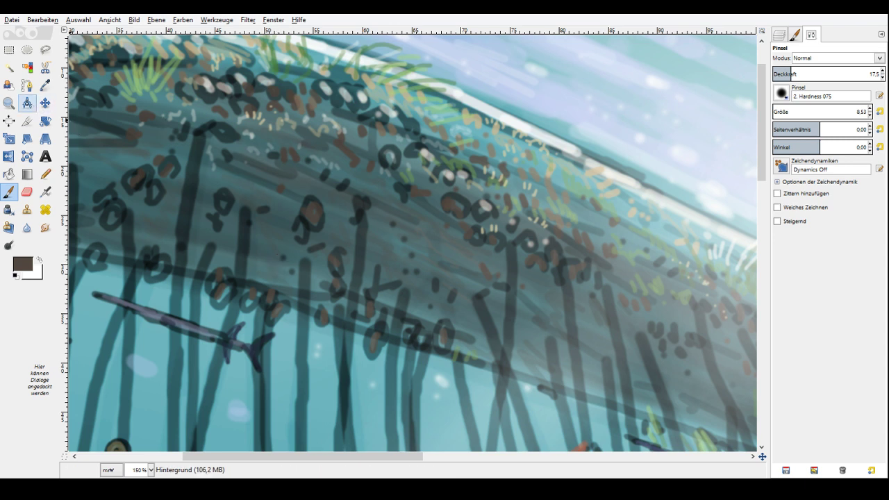
Check the shading of the raft's underside against the whole painting.
{"action": "left_click", "coordinate": [8, 103]}
{"action": "left_click", "coordinate": [785, 89]}
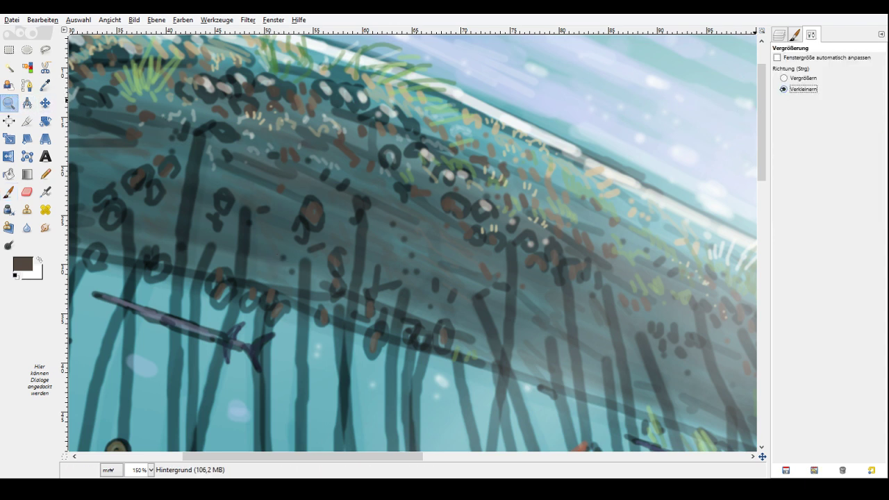
{"action": "left_click", "coordinate": [592, 224]}
{"action": "left_click", "coordinate": [593, 225]}
{"action": "left_click", "coordinate": [592, 224]}
{"action": "left_click", "coordinate": [592, 225]}
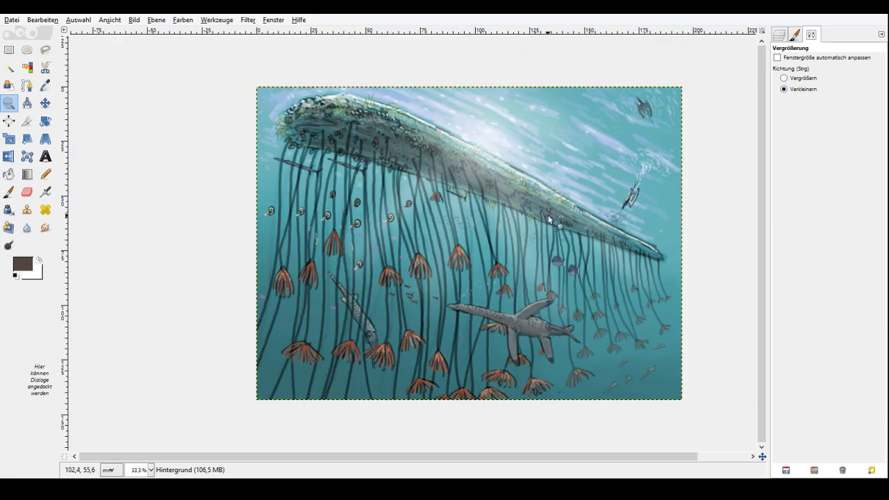
Thin the dark outline along the upper side of the striped squid-like animal's shell with a faint stroke in the sampled teal water colour.
{"action": "left_click", "coordinate": [784, 78]}
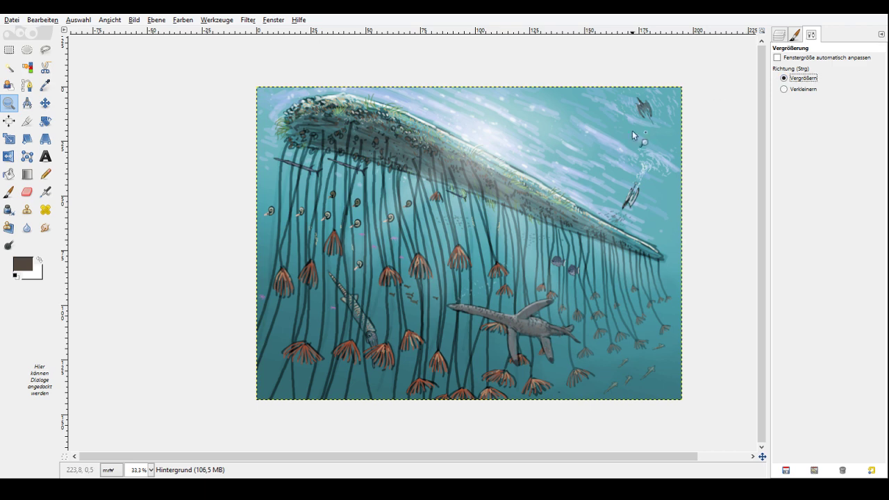
{"action": "left_click", "coordinate": [336, 310]}
{"action": "key", "text": "o"}
{"action": "left_click", "coordinate": [526, 223]}
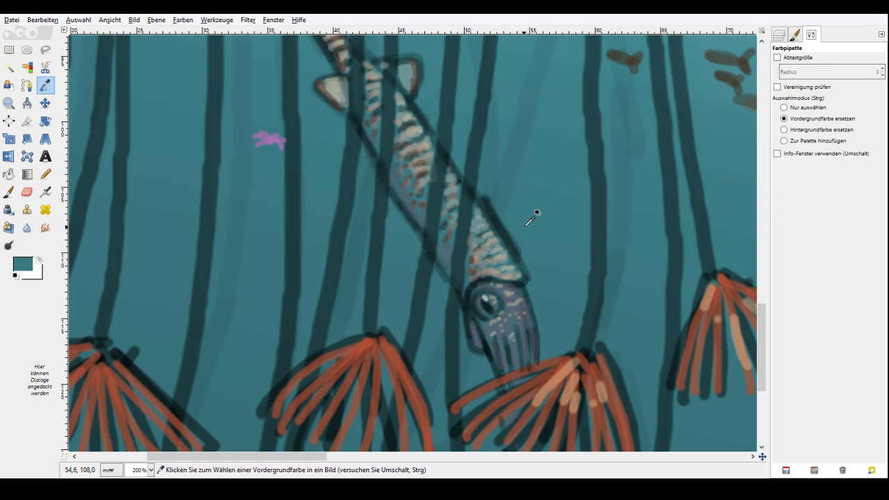
{"action": "key", "text": "p"}
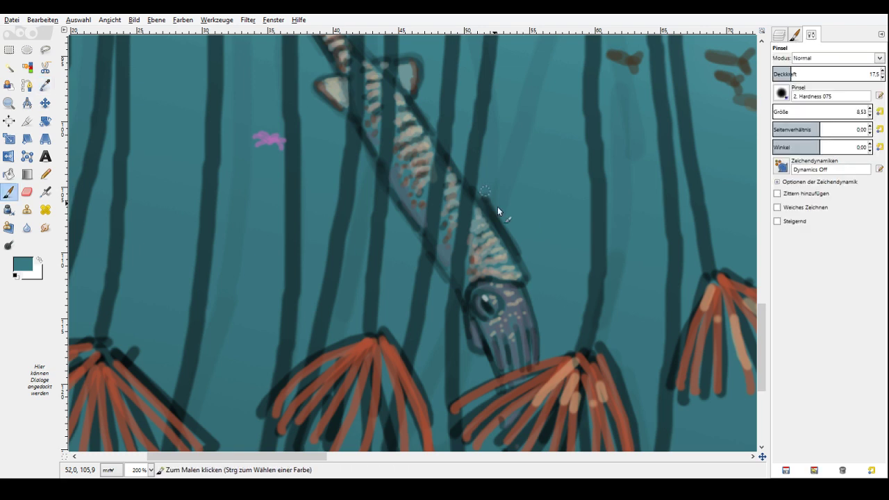
{"action": "mouse_move", "coordinate": [498, 206]}
{"action": "left_mouse_down"}
{"action": "mouse_move", "coordinate": [488, 198]}
{"action": "mouse_move", "coordinate": [502, 214]}
{"action": "mouse_move", "coordinate": [485, 189]}
{"action": "mouse_move", "coordinate": [519, 277]}
{"action": "left_mouse_up"}
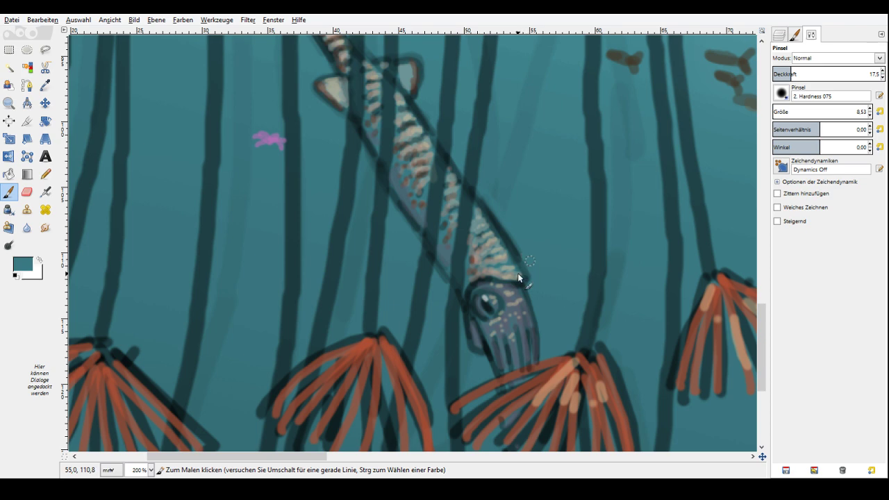
Check how the thinned outline of the striped shelled animal fits into the whole painting.
{"action": "key", "text": "z"}
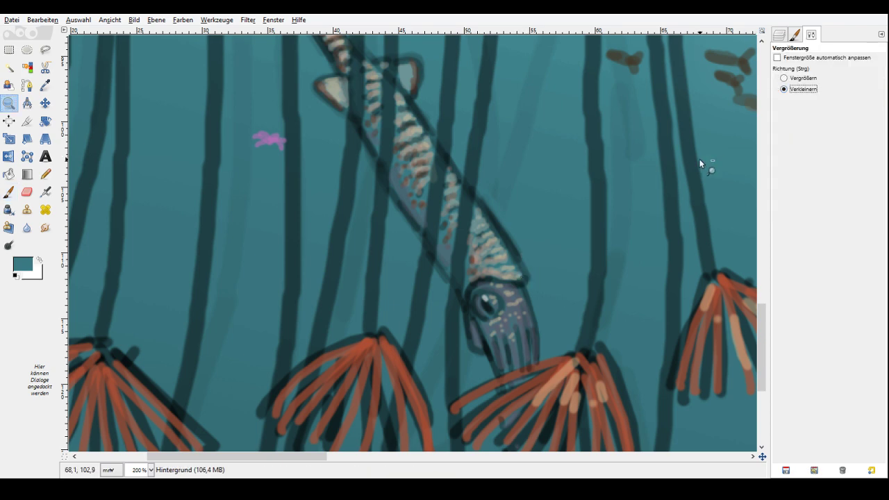
{"action": "left_click", "coordinate": [701, 159], "text": "ctrl"}
{"action": "left_click", "coordinate": [675, 286]}
{"action": "left_click", "coordinate": [666, 294]}
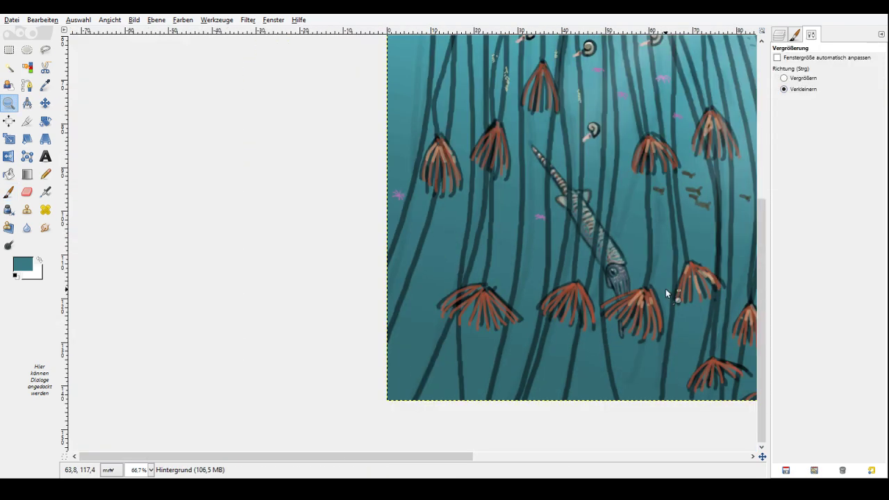
{"action": "left_click", "coordinate": [666, 288]}
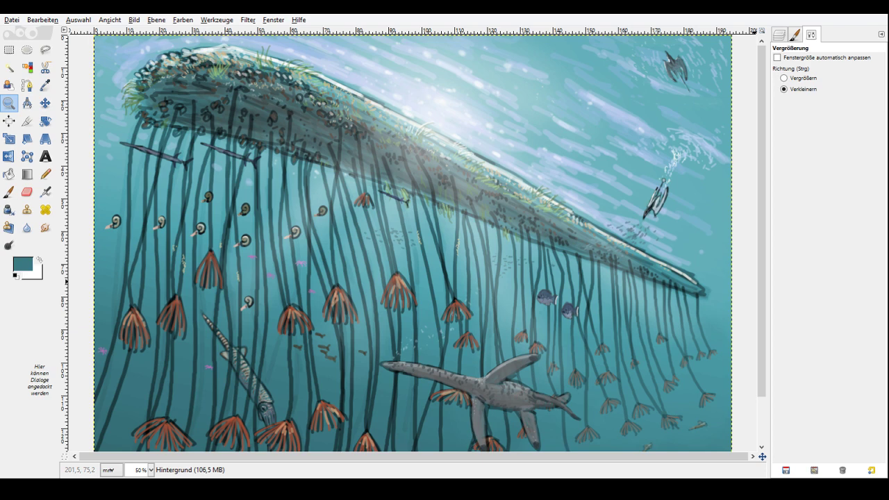
{"action": "left_click", "coordinate": [464, 249]}
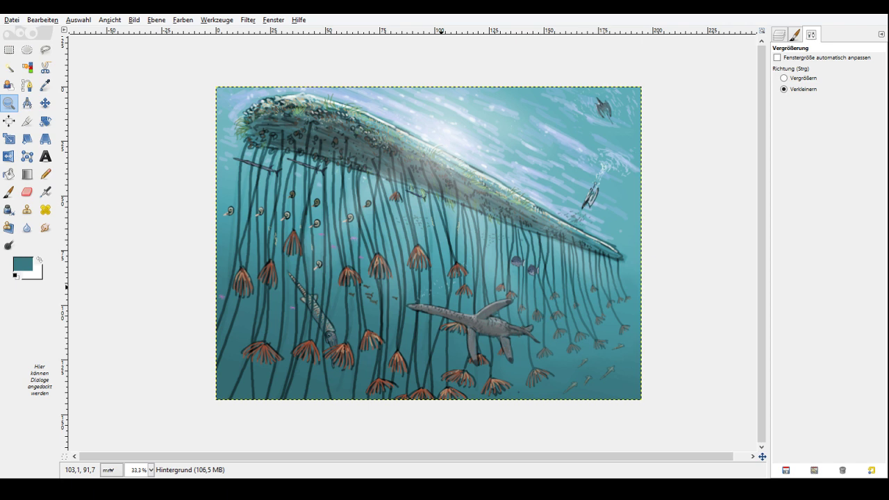
Inspect the raft's thick end and the full composition, and swap the foreground and background colours.
{"action": "left_click", "coordinate": [784, 78]}
{"action": "left_click", "coordinate": [742, 87]}
{"action": "left_click", "coordinate": [39, 259]}
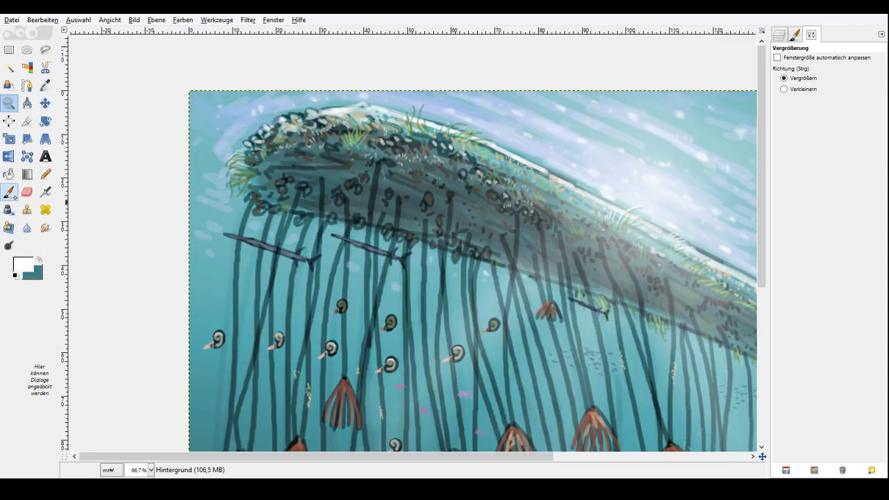
{"action": "left_click", "coordinate": [11, 121]}
{"action": "left_click", "coordinate": [9, 103]}
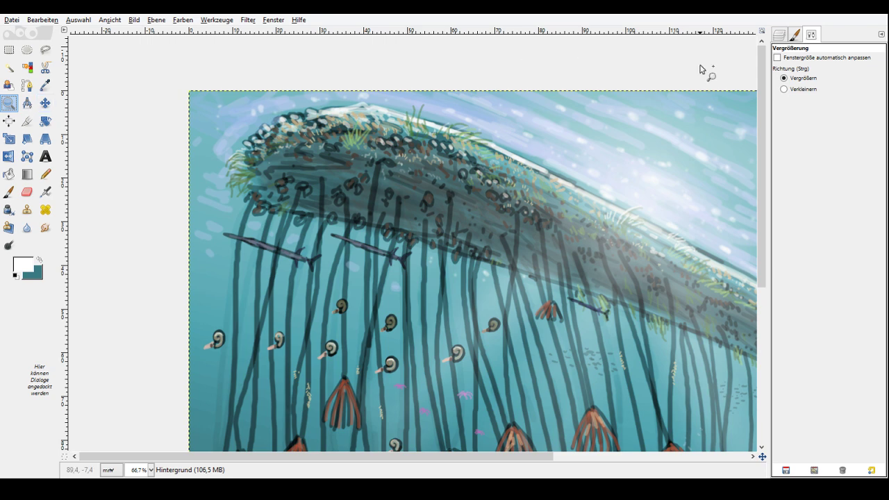
{"action": "left_click", "coordinate": [785, 89]}
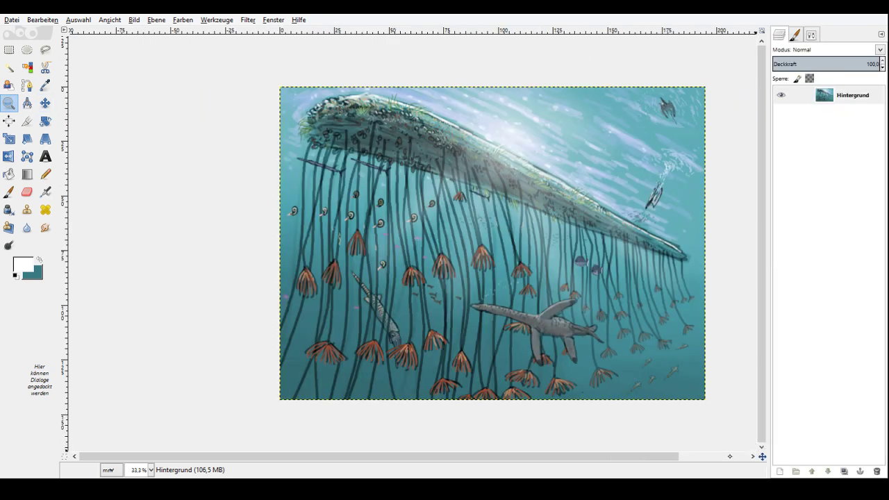
{"action": "left_click", "coordinate": [753, 457]}
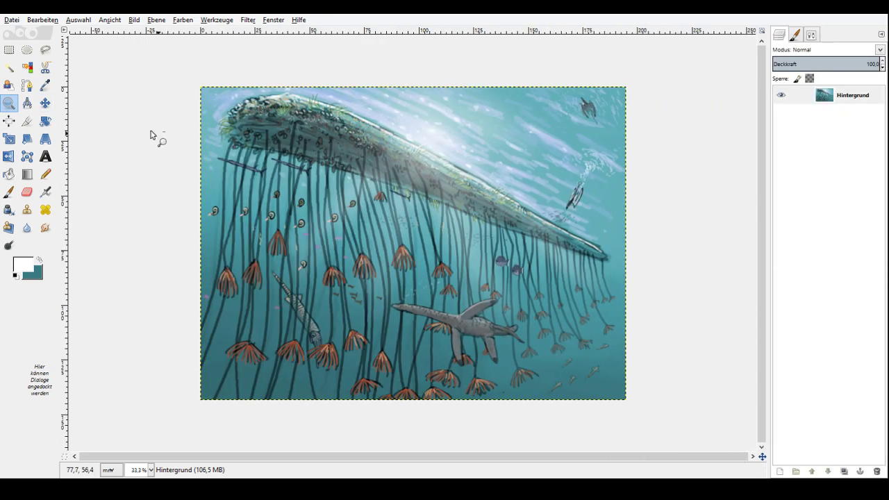
{"action": "double_click", "coordinate": [9, 103]}
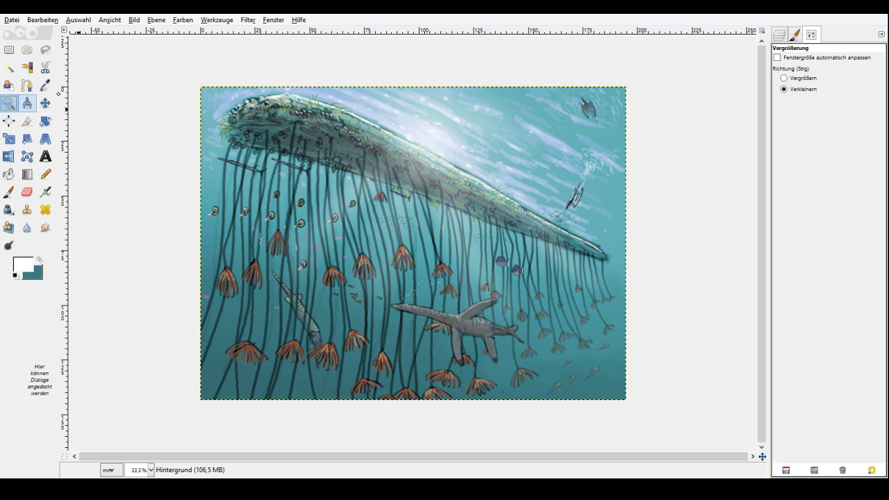
{"action": "left_click_drag", "start_coordinate": [181, 78], "coordinate": [657, 424]}
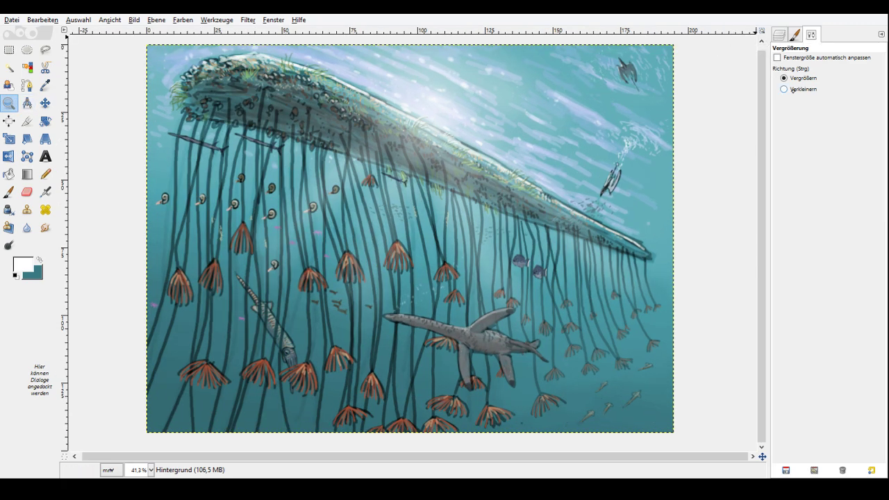
Load Anzu.png as a new layer above the underwater painting's Hintergrund layer.
{"action": "left_click", "coordinate": [780, 35]}
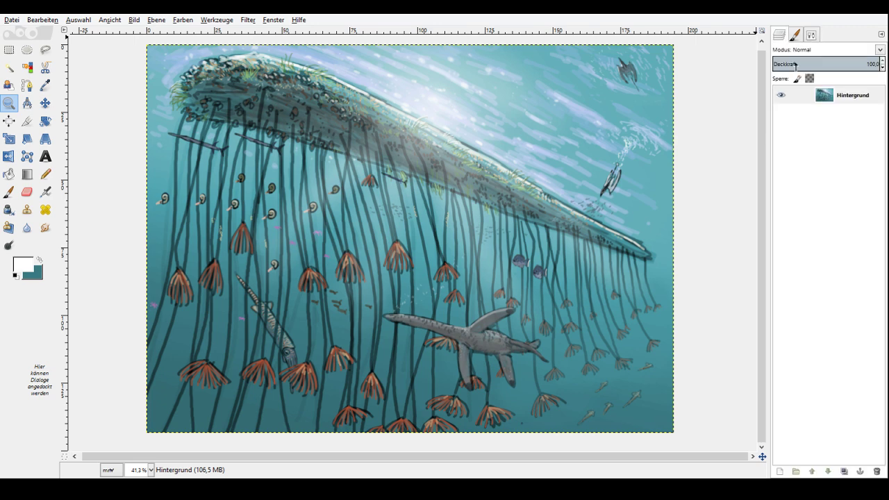
{"action": "left_click", "coordinate": [799, 95]}
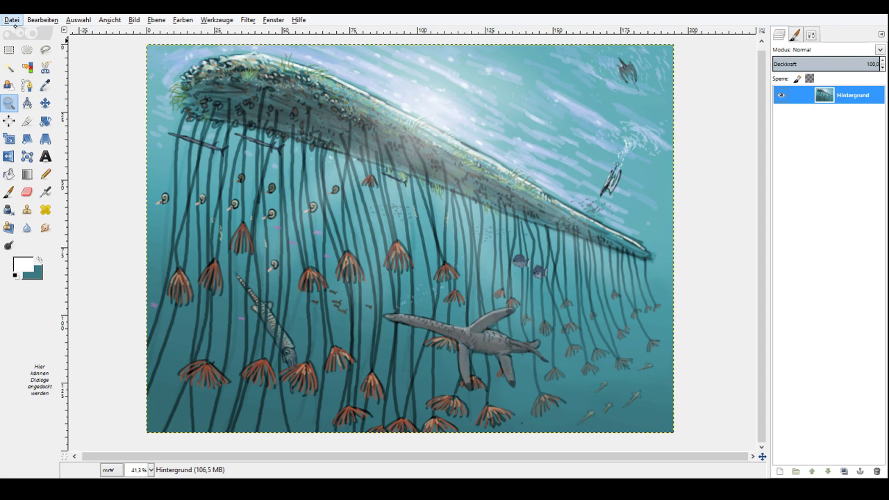
{"action": "left_click", "coordinate": [15, 24]}
{"action": "key", "text": "Escape"}
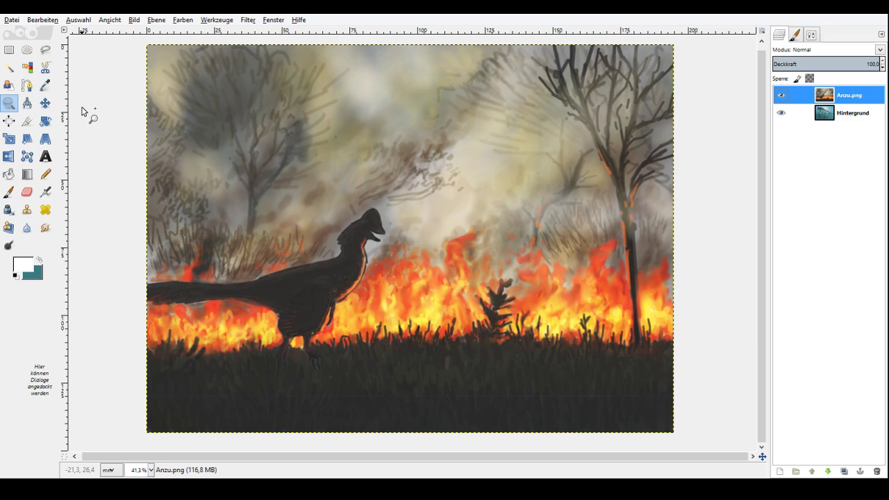
Examine the dinosaur, flames and burnt grass of the Anzu.png painting up close and as a whole.
{"action": "left_click", "coordinate": [394, 425]}
{"action": "left_click", "coordinate": [393, 419]}
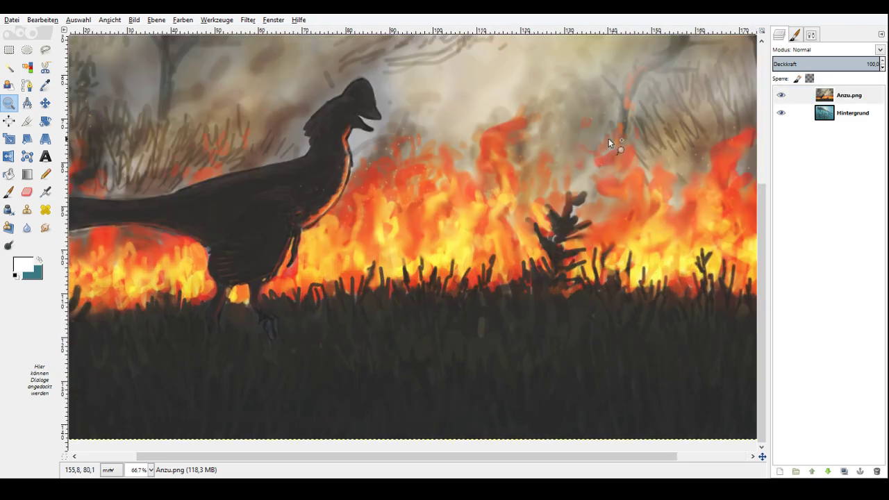
{"action": "left_click", "coordinate": [811, 34]}
{"action": "left_click", "coordinate": [784, 89]}
{"action": "left_click", "coordinate": [570, 184]}
{"action": "left_click", "coordinate": [573, 189]}
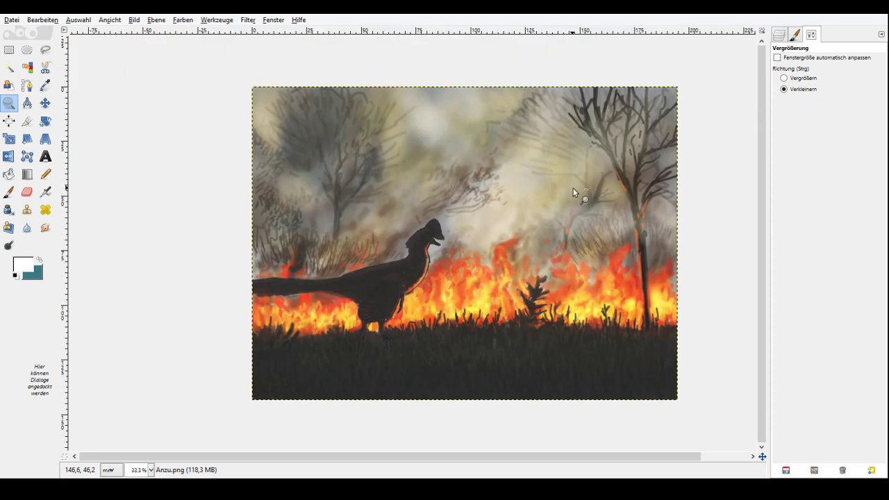
{"action": "left_click_drag", "start_coordinate": [762, 456], "coordinate": [783, 378]}
{"action": "left_click", "coordinate": [789, 78]}
{"action": "left_click_drag", "start_coordinate": [200, 102], "coordinate": [650, 426]}
{"action": "left_click", "coordinate": [780, 34]}
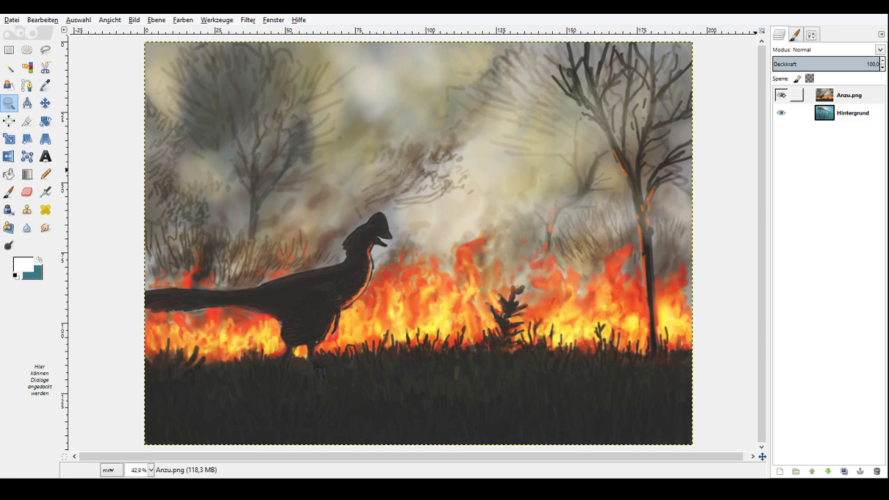
Compare the fire scene with the underwater painting by toggling the Anzu.png layer's visibility, leaving that layer hidden.
{"action": "left_click", "coordinate": [782, 95]}
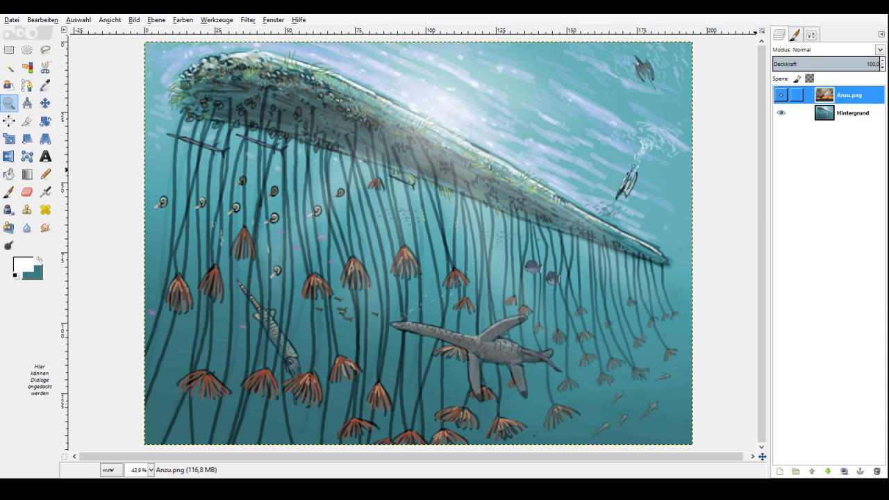
{"action": "left_click", "coordinate": [781, 95]}
{"action": "left_click", "coordinate": [781, 95]}
{"action": "left_click", "coordinate": [782, 96]}
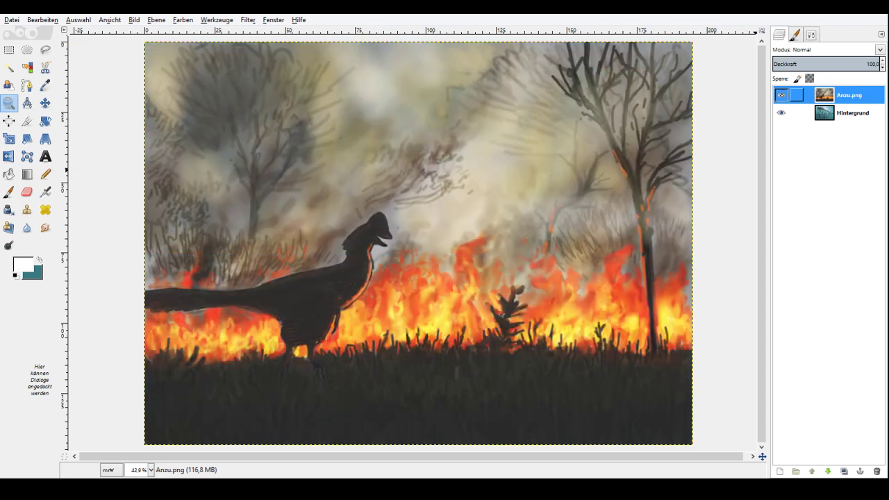
{"action": "left_click", "coordinate": [781, 95]}
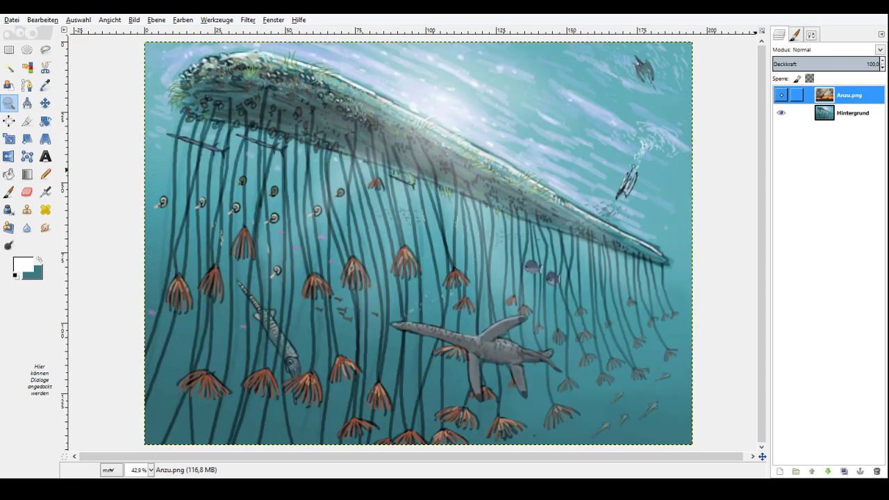
Export the image with only the underwater Hintergrund layer shown, and make the Anzu.png layer visible again.
{"action": "left_click", "coordinate": [853, 112]}
{"action": "left_click", "coordinate": [12, 19]}
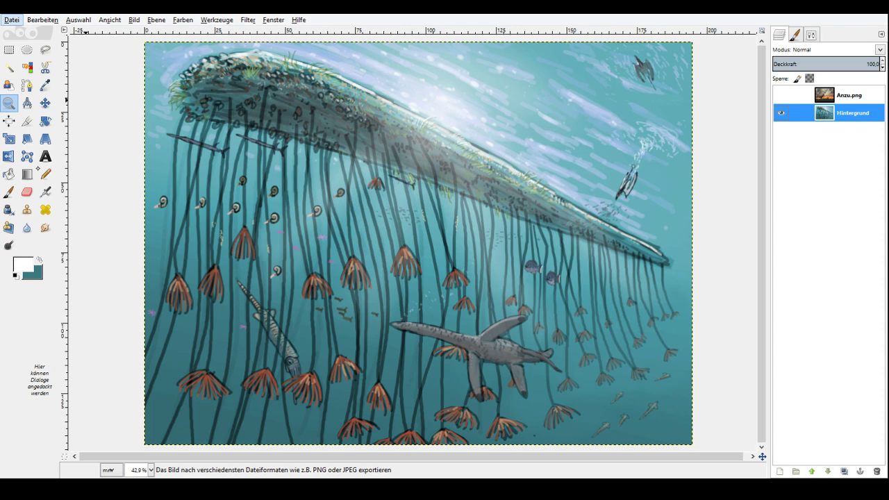
{"action": "left_click", "coordinate": [38, 169]}
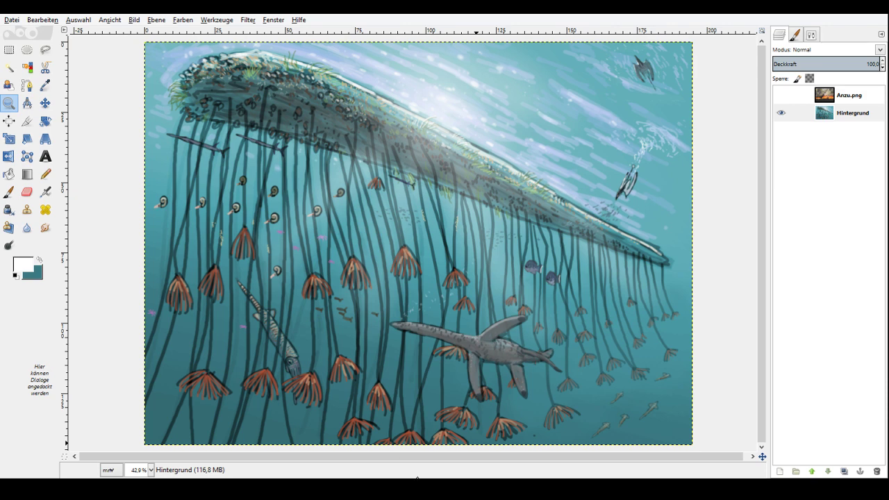
{"action": "left_click", "coordinate": [781, 95]}
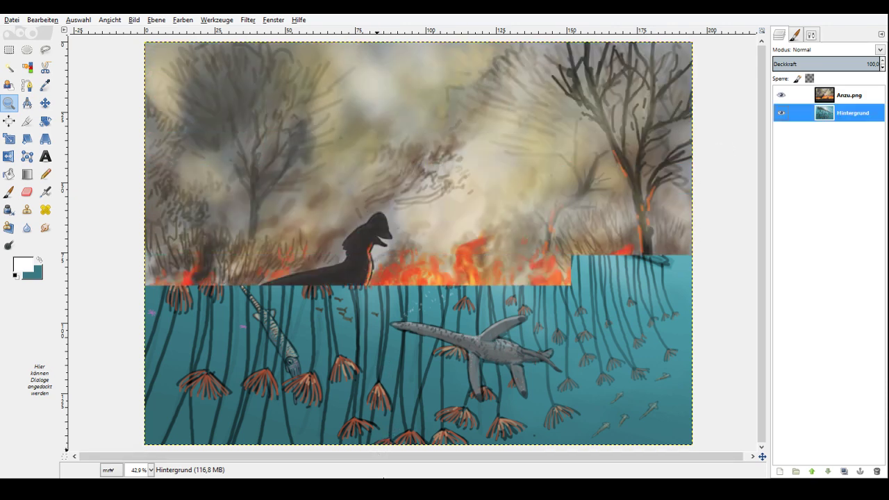